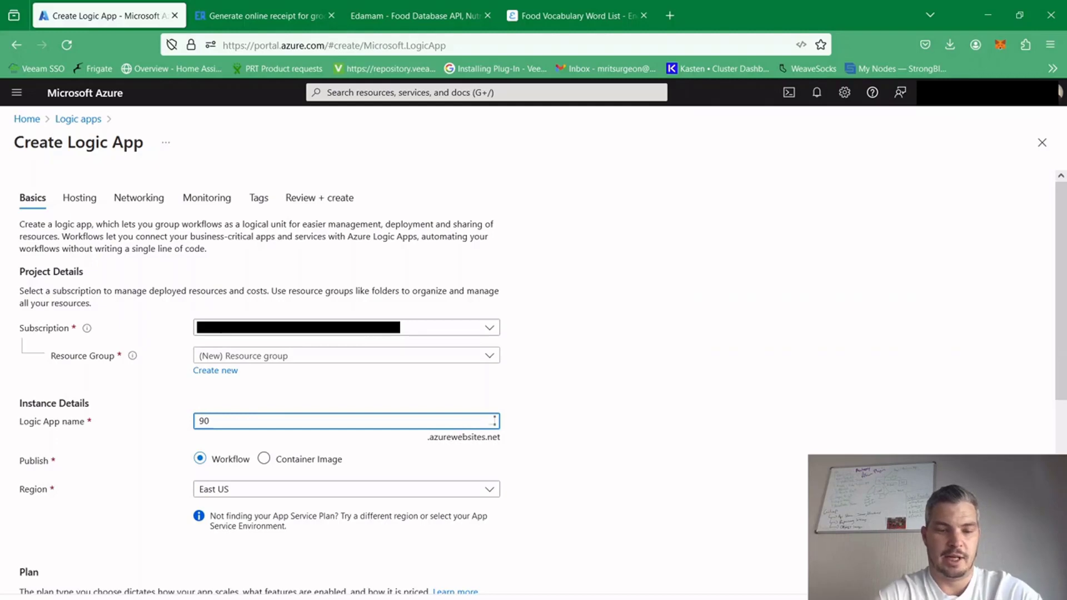
# Name the new logic app 90daysdevopssession
pyautogui.write('sdevops')
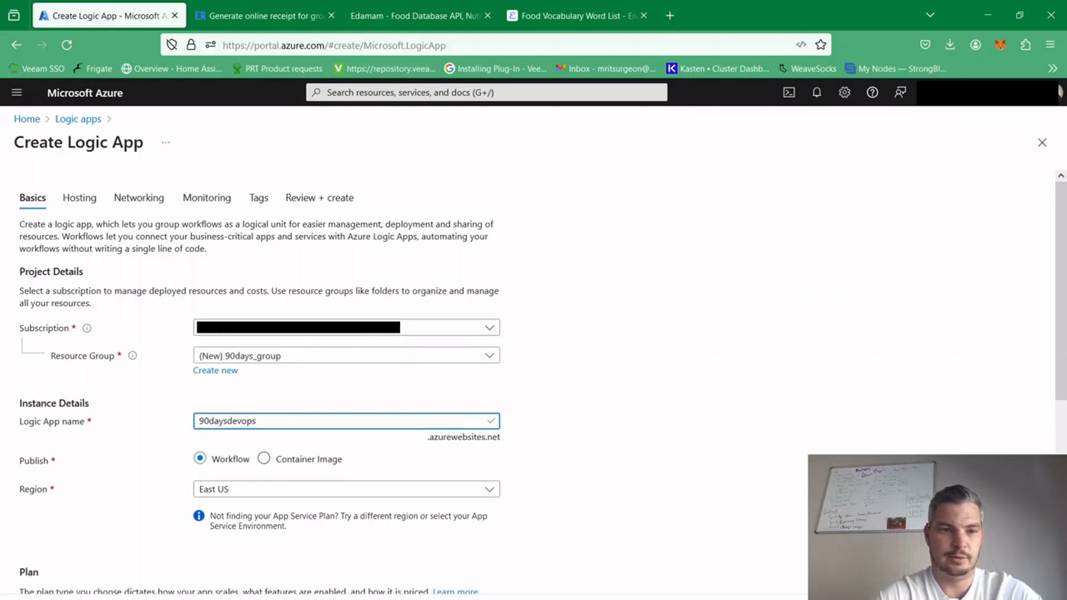
pyautogui.write('session')
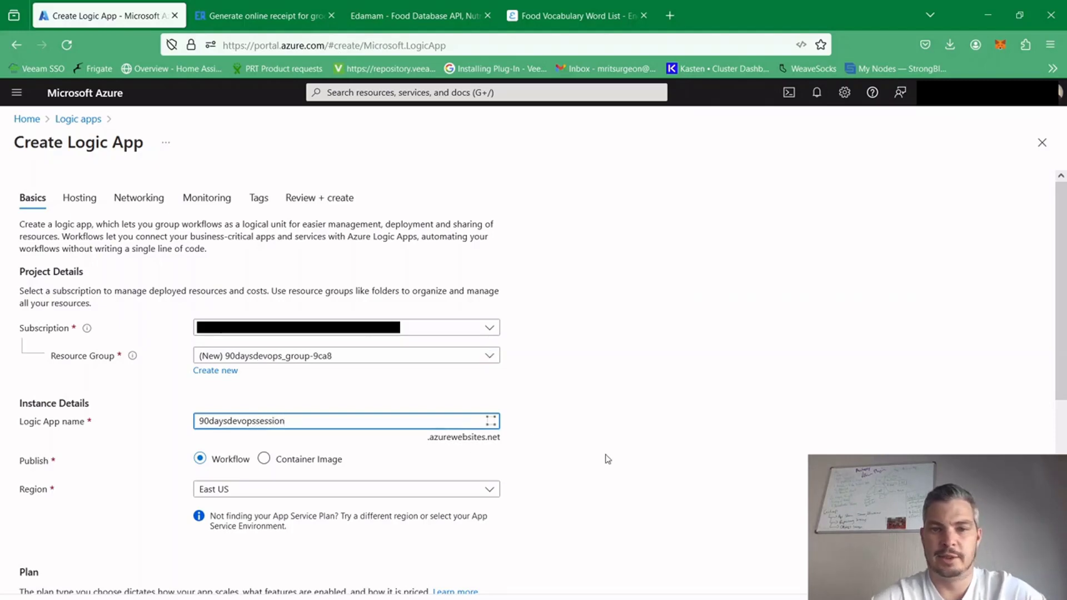
pyautogui.moveTo(594, 448); pyautogui.dragTo(590, 408)
pyautogui.click(594, 479)
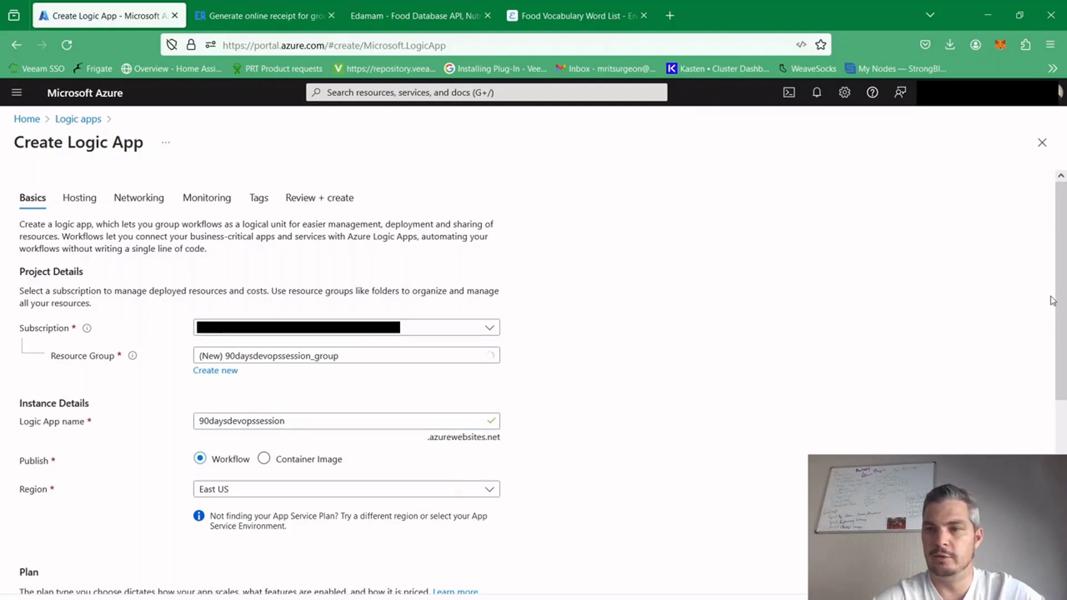
# Keep the Standard plan and remaining defaults, review the configuration, and deploy the logic app
pyautogui.scroll(-5, 1061, 334)
pyautogui.scroll(2, 1059, 384)
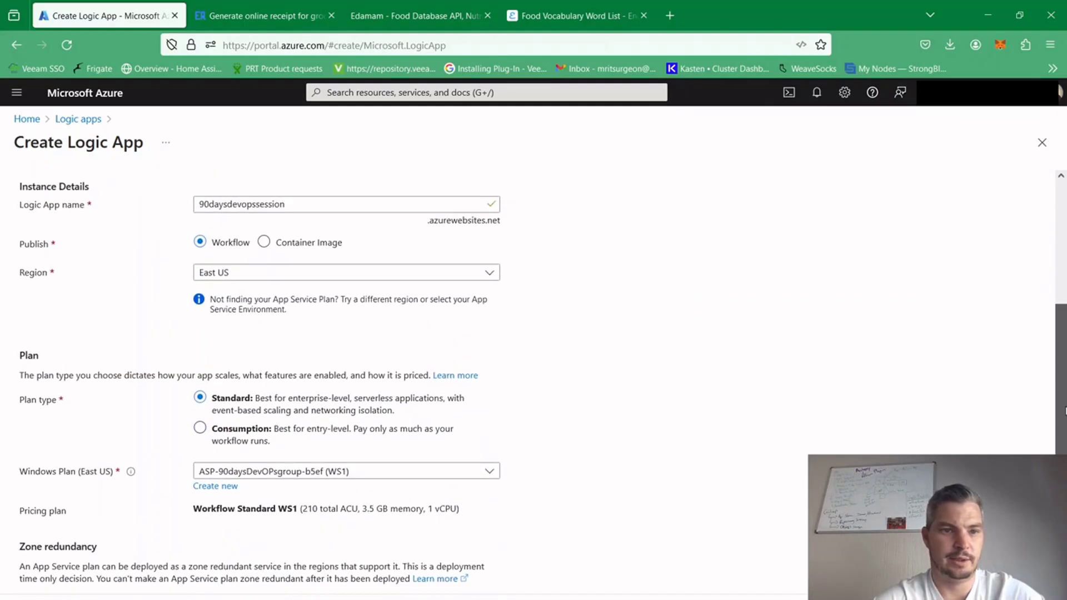
pyautogui.scroll(-3, 1058, 383)
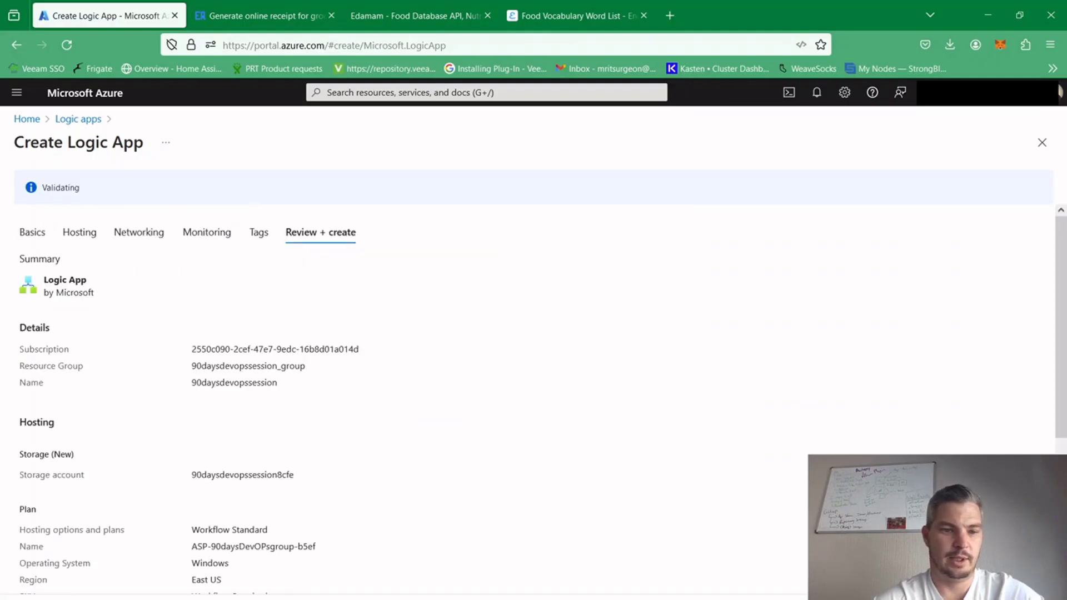
pyautogui.moveTo(1062, 237); pyautogui.dragTo(1062, 414)
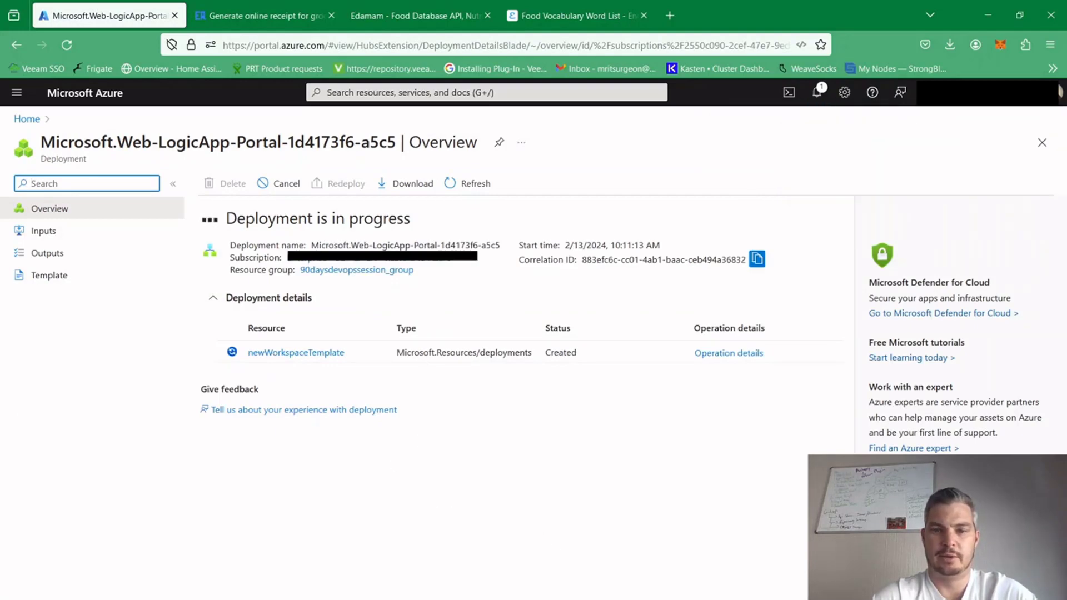
# Check the deployment of the logic app and open the deployed 90daysdevopssession resource
pyautogui.click(623, 576)
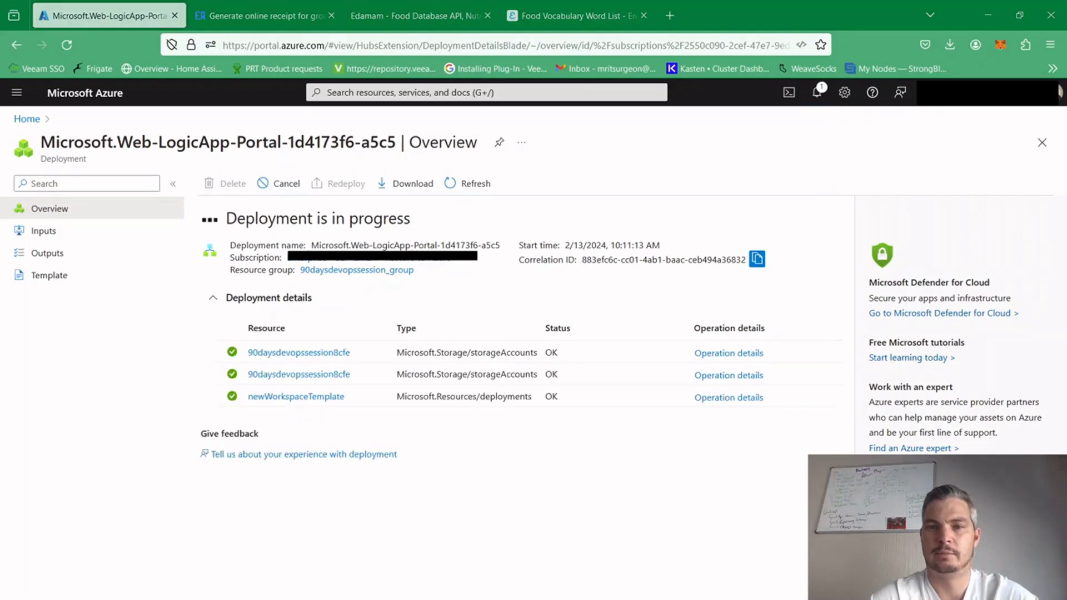
pyautogui.hotkey('alt', 'Tab')
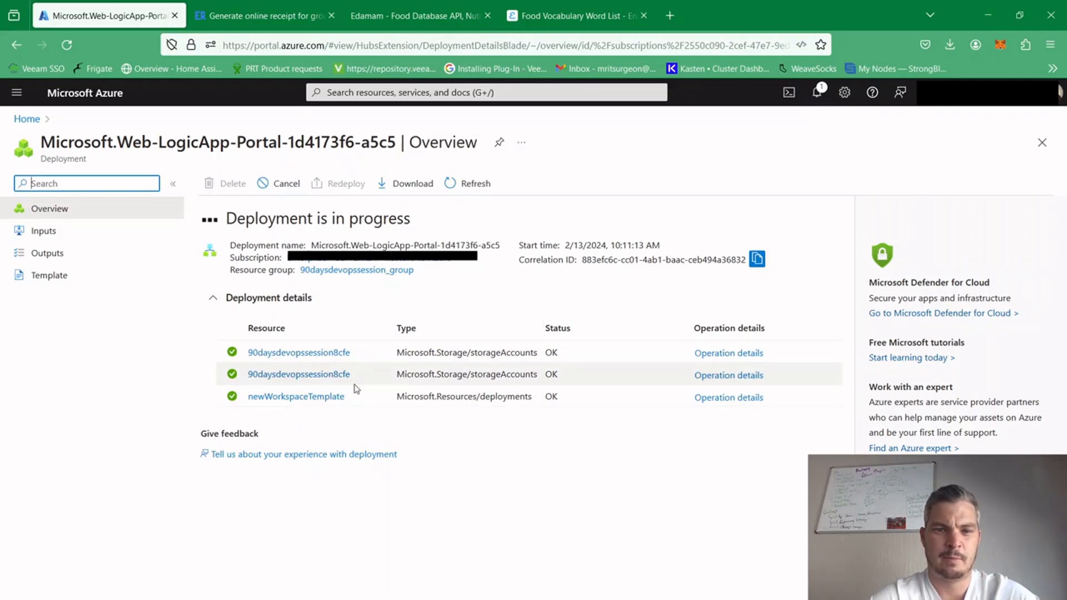
pyautogui.click(363, 272)
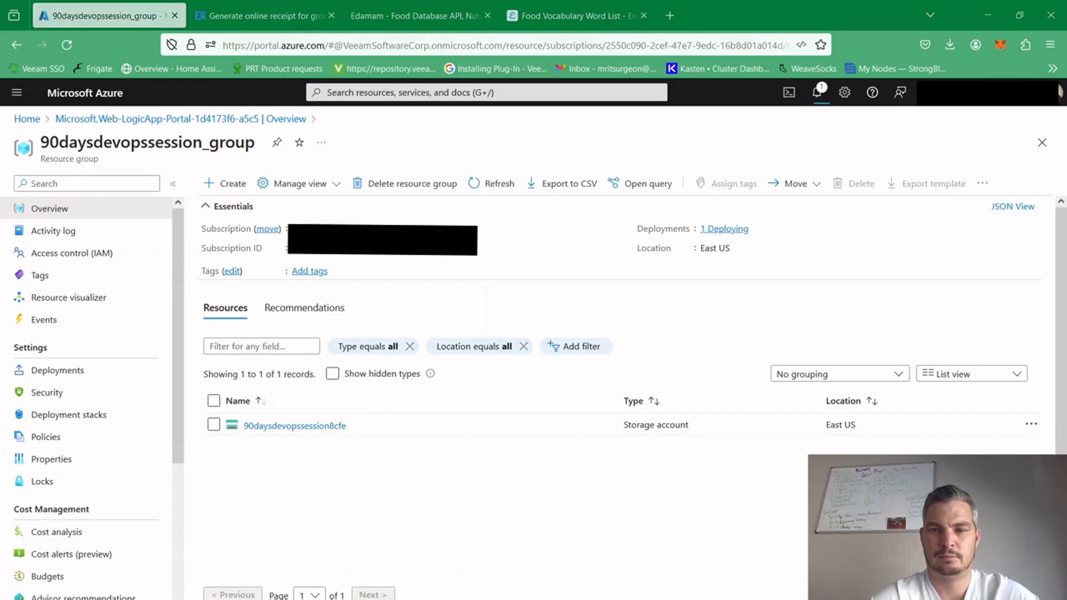
pyautogui.click(816, 93)
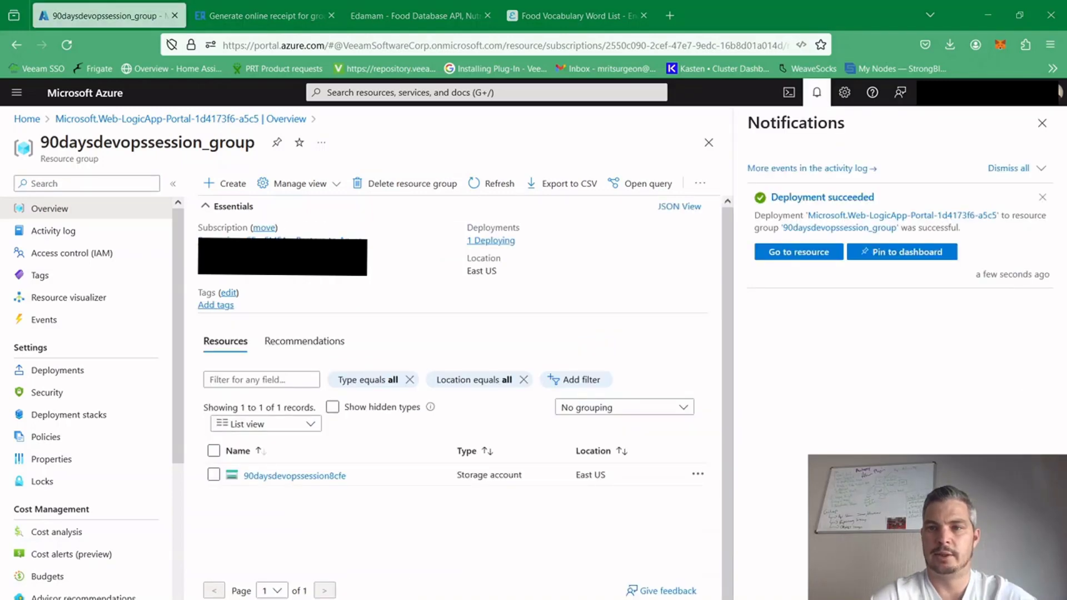
pyautogui.click(808, 254)
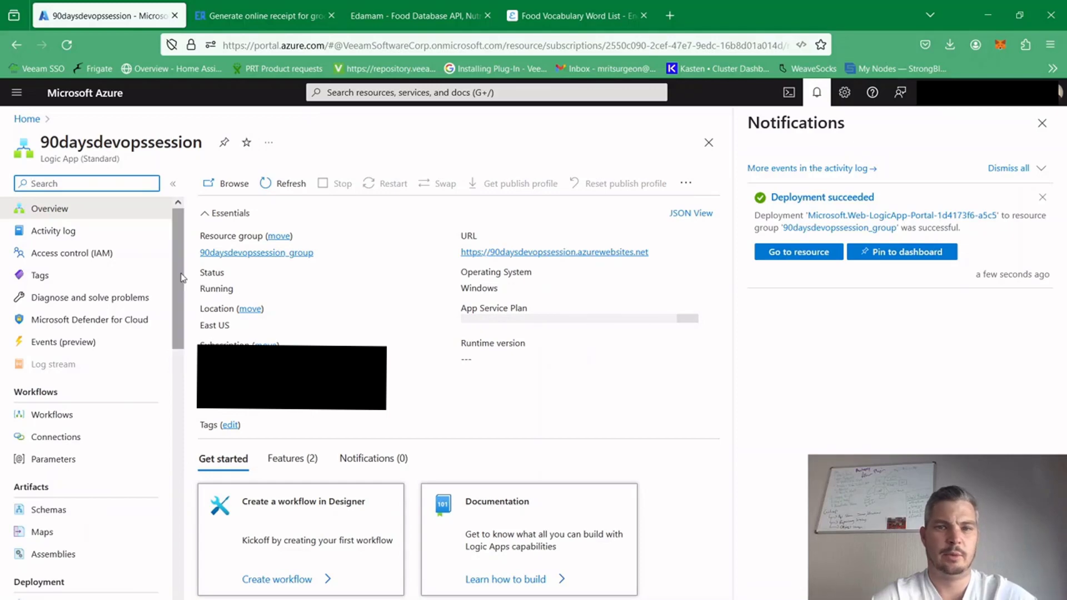
pyautogui.click(1042, 123)
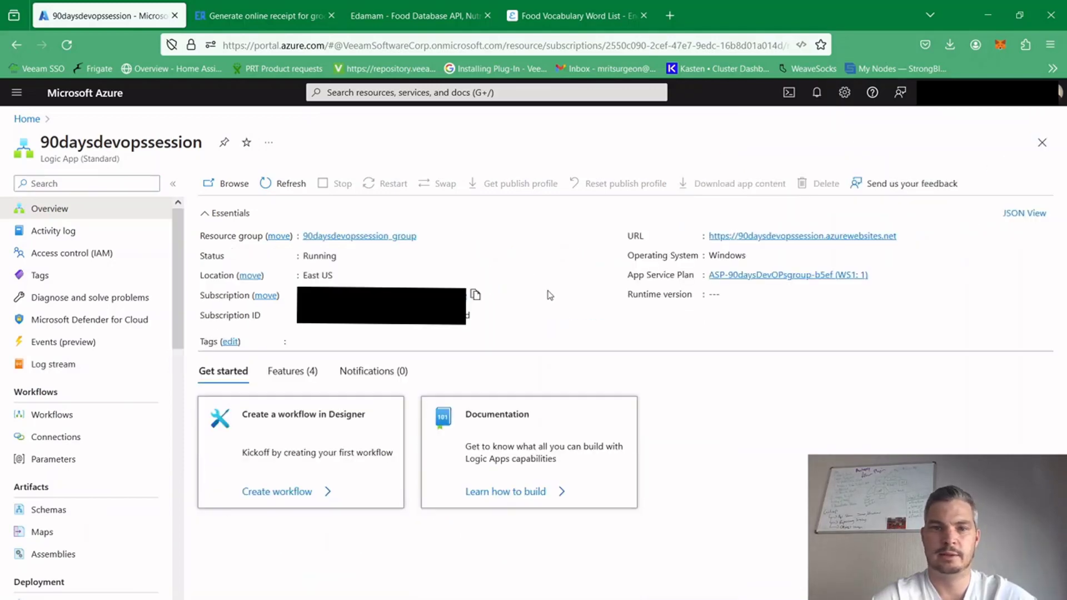
# Add a stateful workflow named shopping to the 90daysdevopssession logic app
pyautogui.click(55, 418)
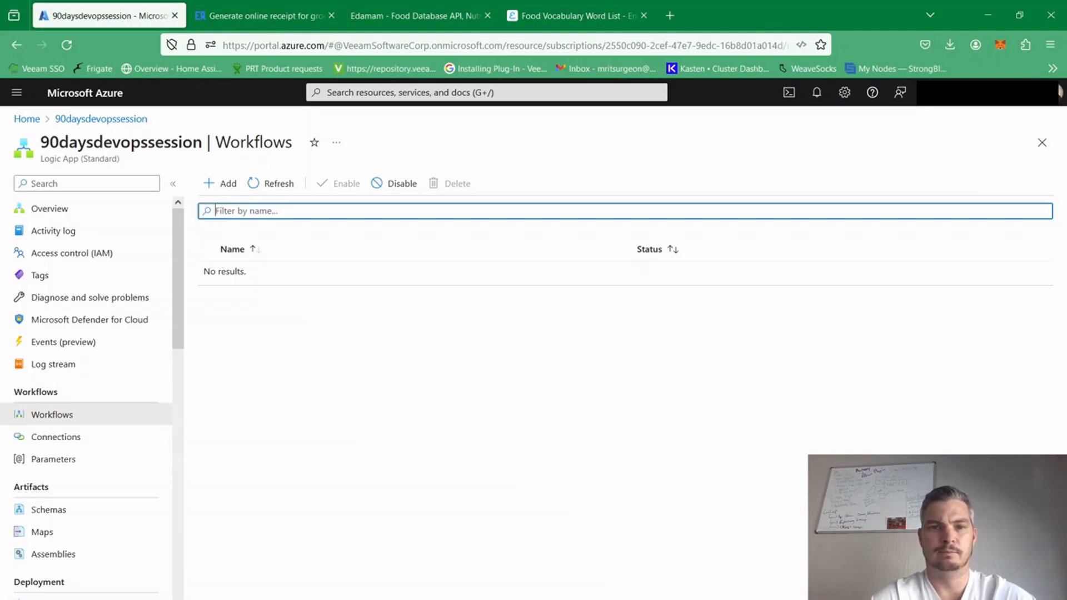
pyautogui.click(226, 185)
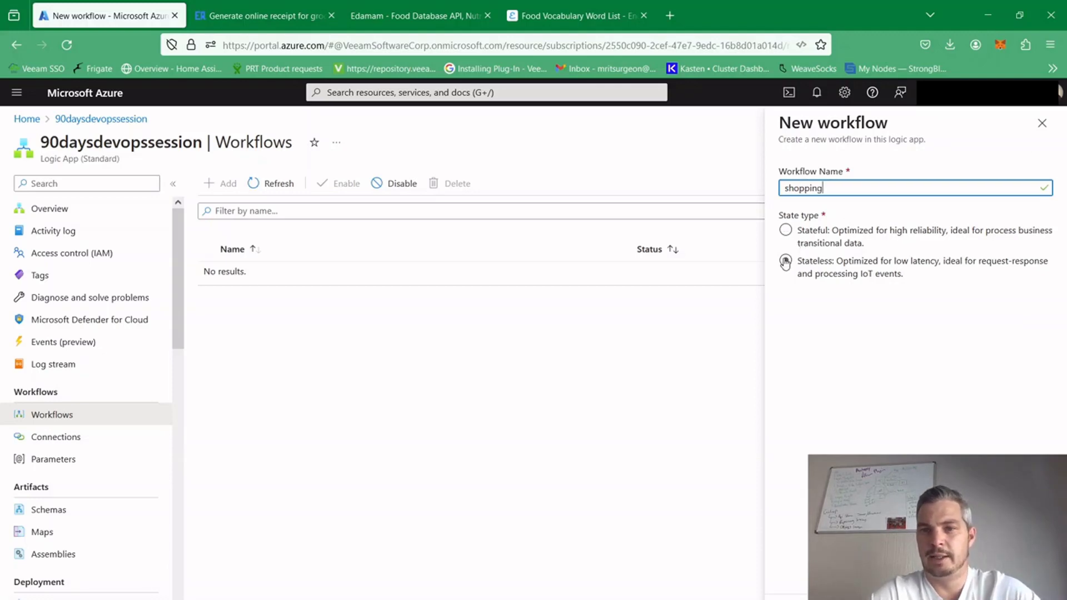
pyautogui.click(786, 231)
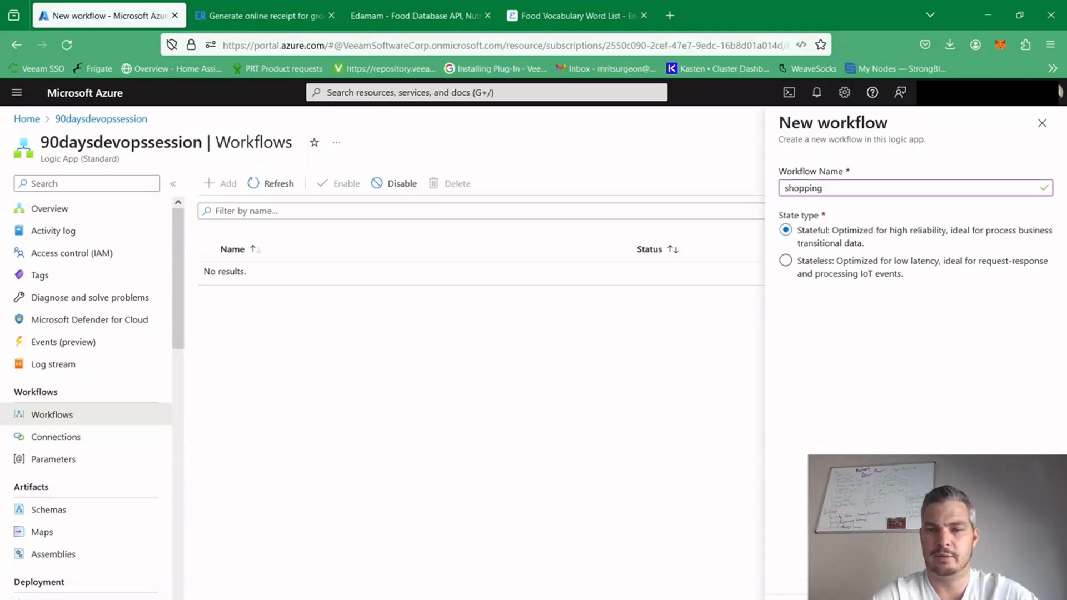
pyautogui.click(799, 598)
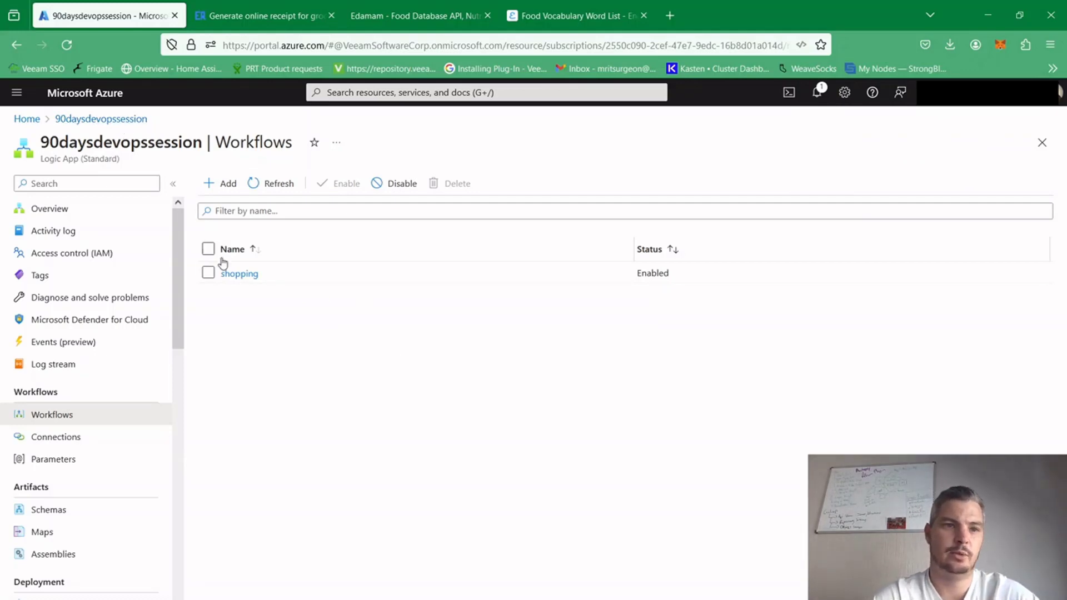
# Open the 90daysdevopssession_group resource group and start adding a new resource to it
pyautogui.click(37, 122)
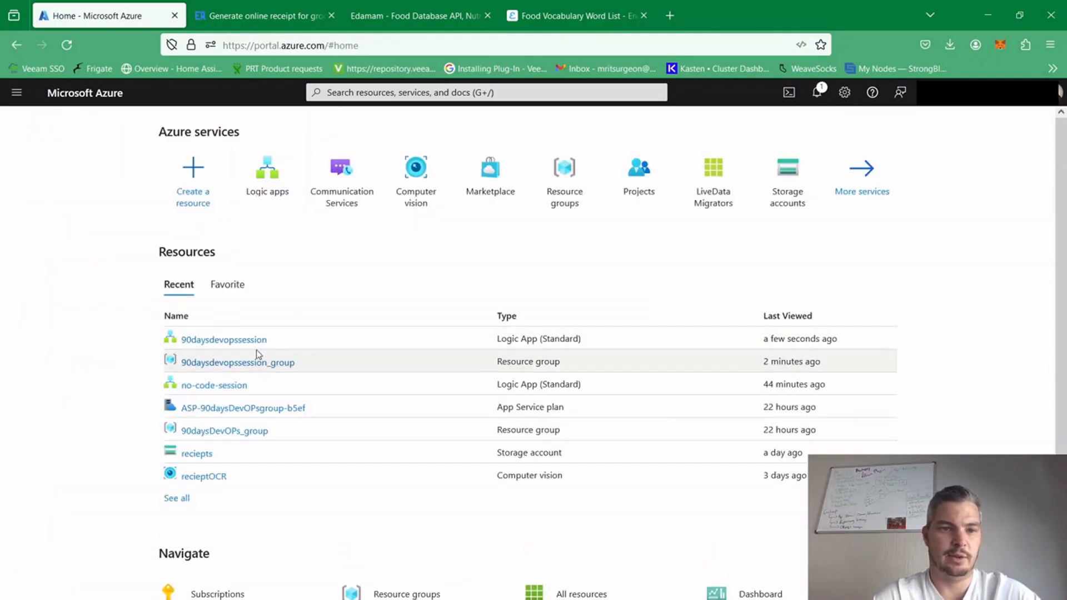
pyautogui.click(237, 362)
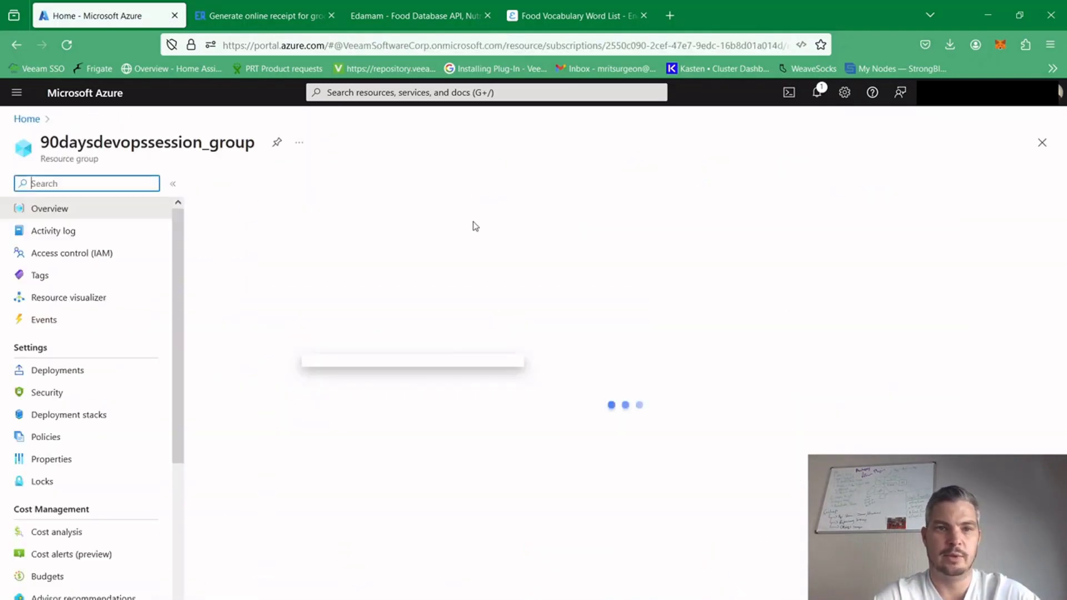
pyautogui.click(225, 183)
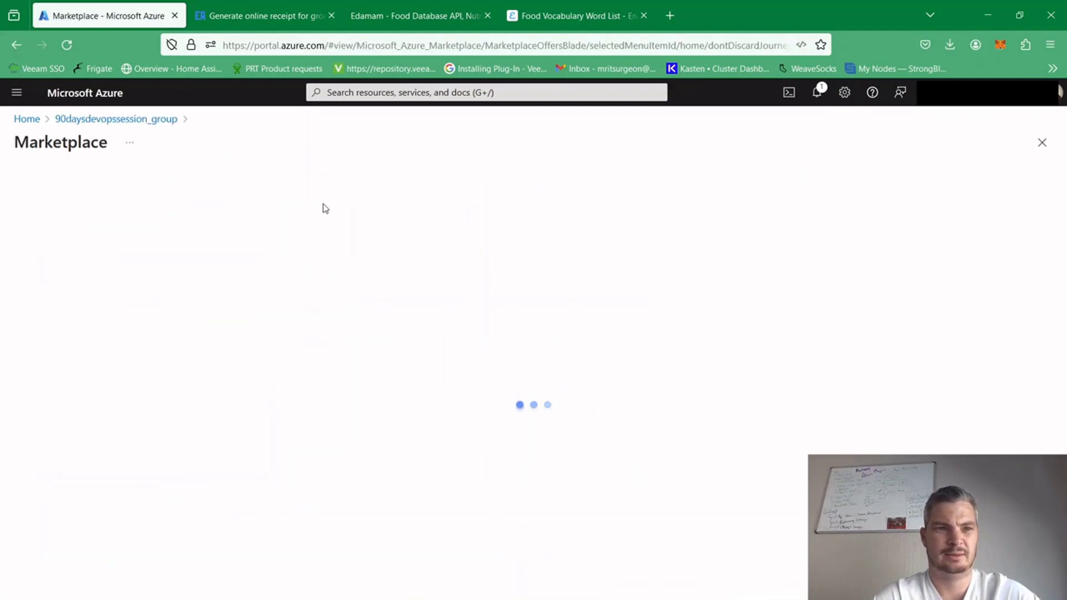
# Search the Marketplace for storage account and start creating Microsoft's Storage account service
pyautogui.write('stor')
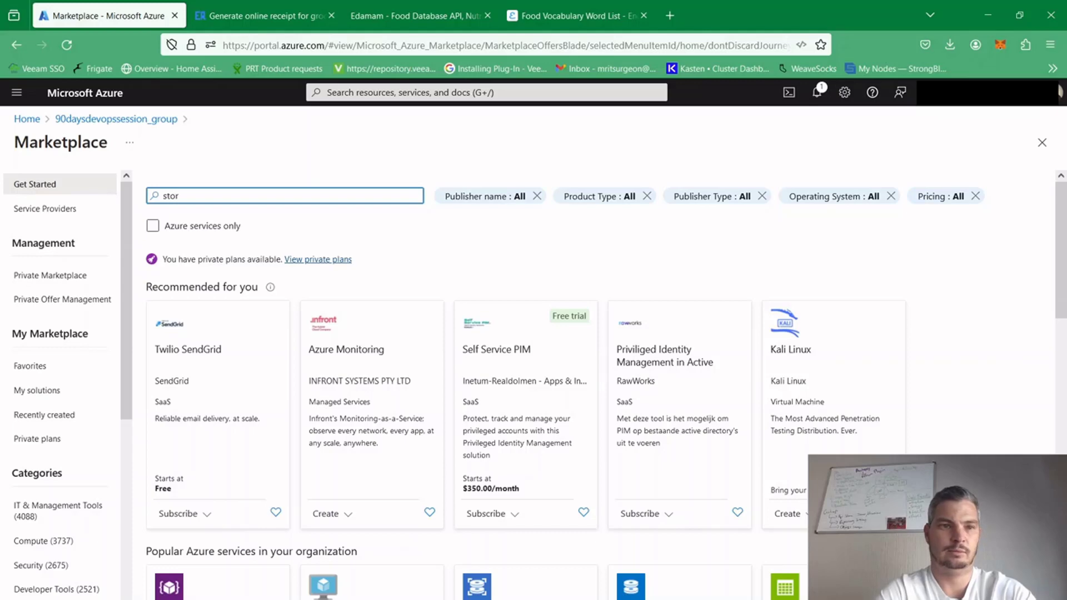
pyautogui.write('age')
pyautogui.click(240, 221)
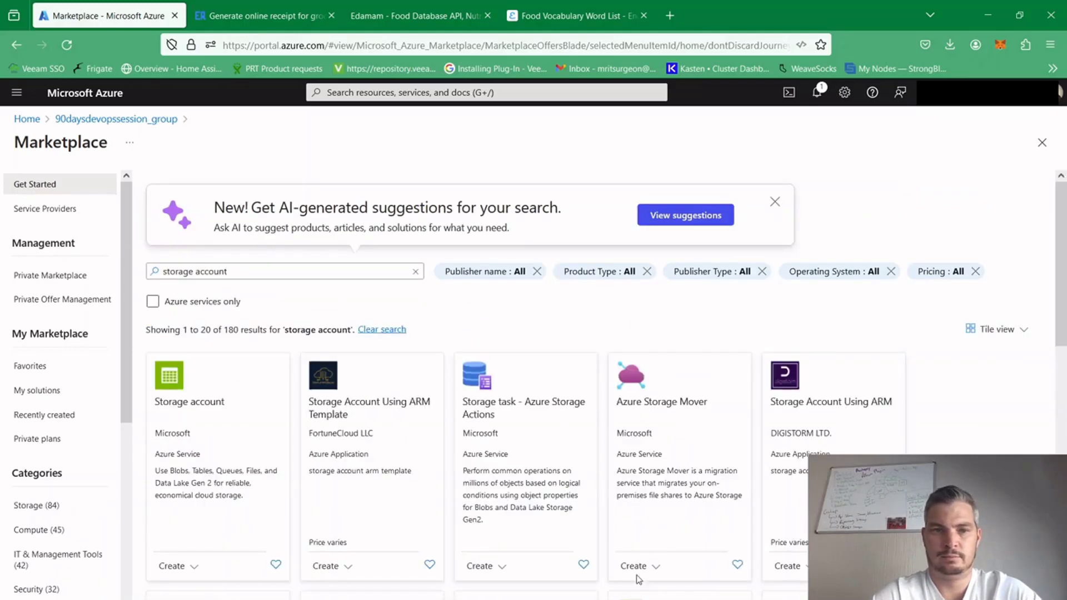
pyautogui.click(189, 402)
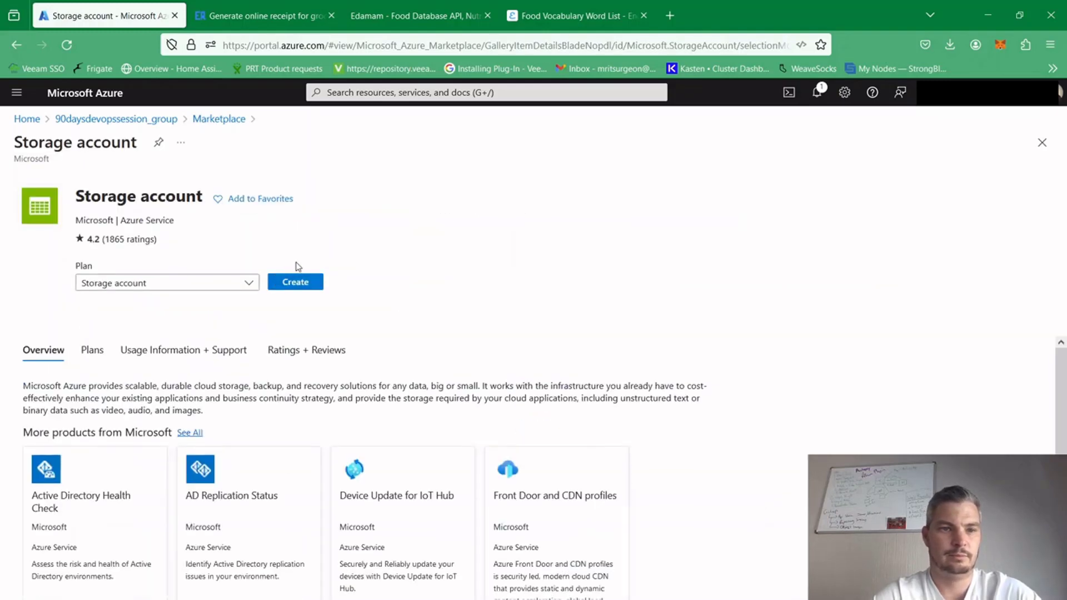
pyautogui.click(294, 281)
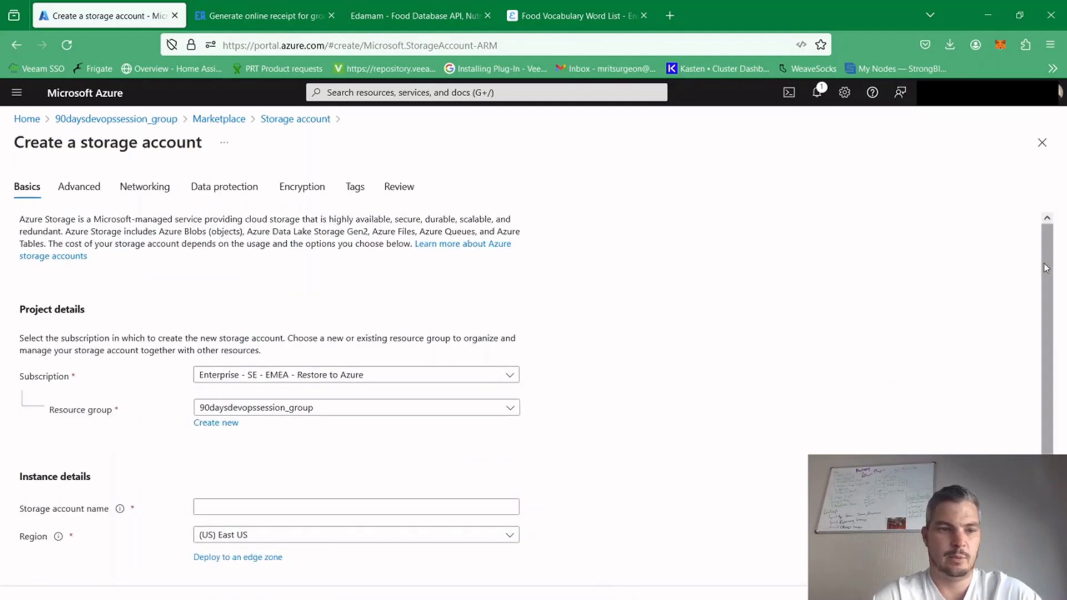
# Name the storage account 90daysdevops
pyautogui.moveTo(1046, 268); pyautogui.dragTo(652, 331)
pyautogui.click(285, 425)
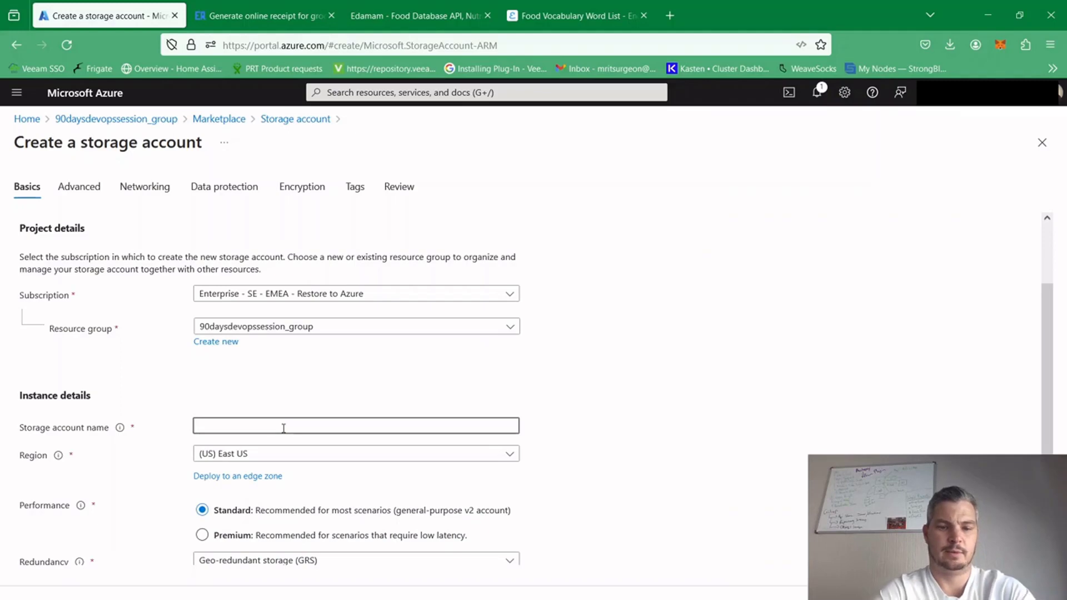
pyautogui.write('slip')
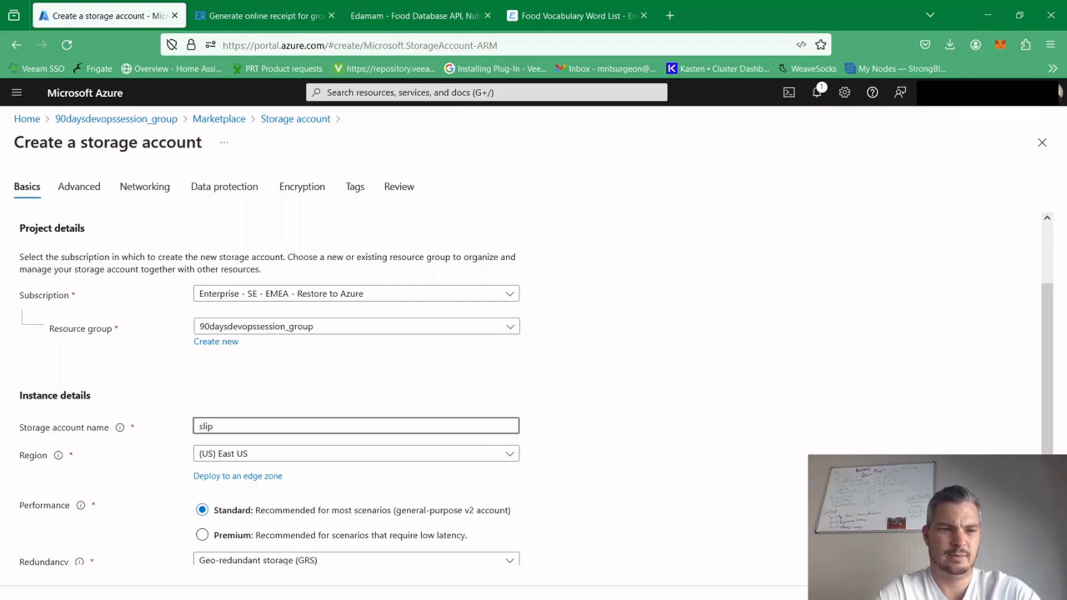
pyautogui.press('BackSpace')
pyautogui.press('BackSpace')
pyautogui.press('BackSpace')
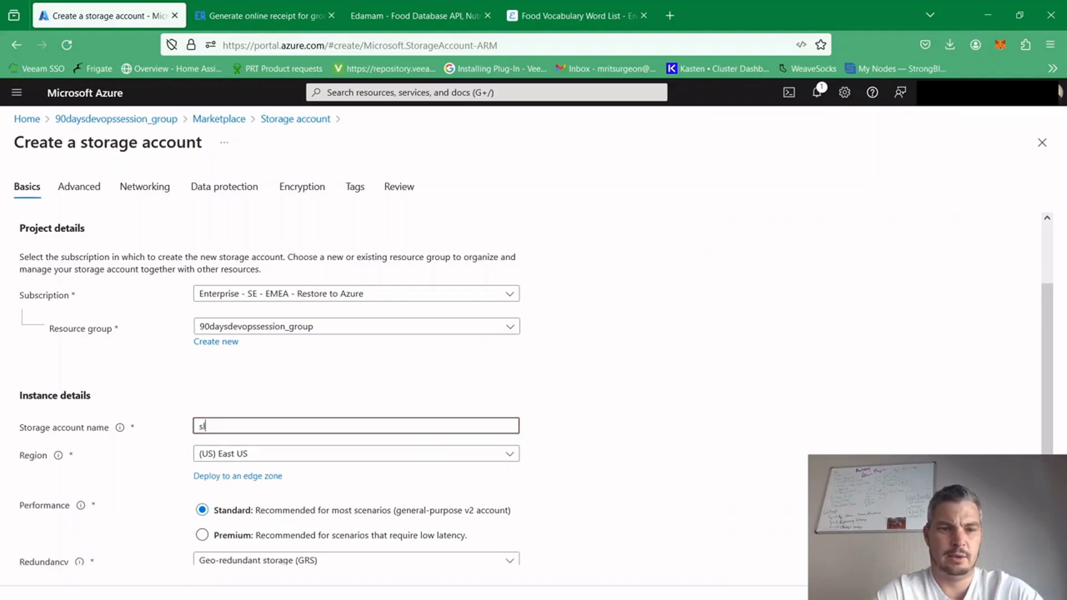
pyautogui.press('BackSpace')
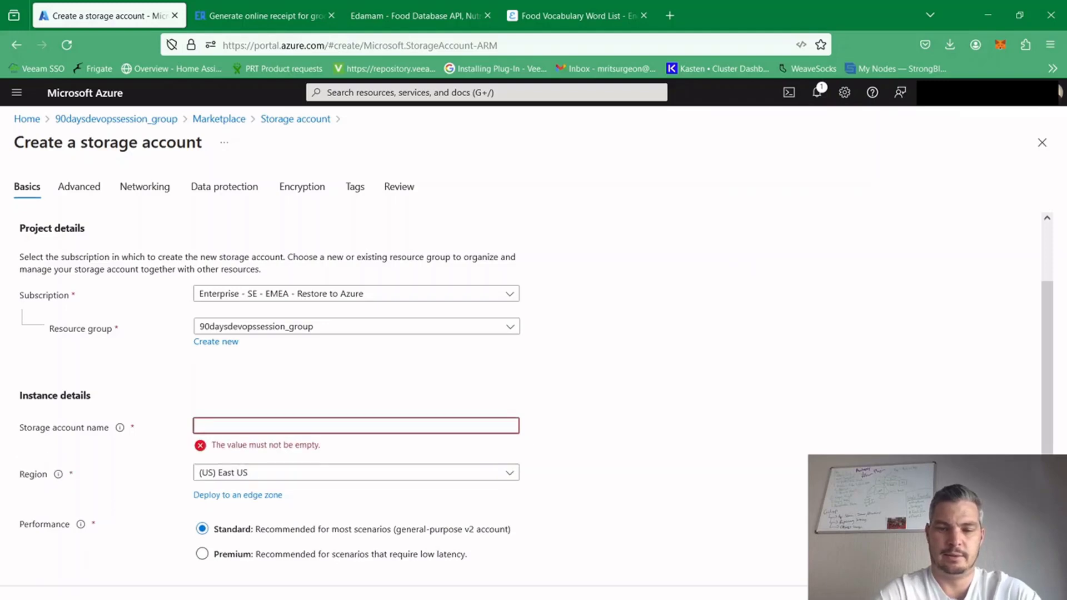
pyautogui.write('90daysde')
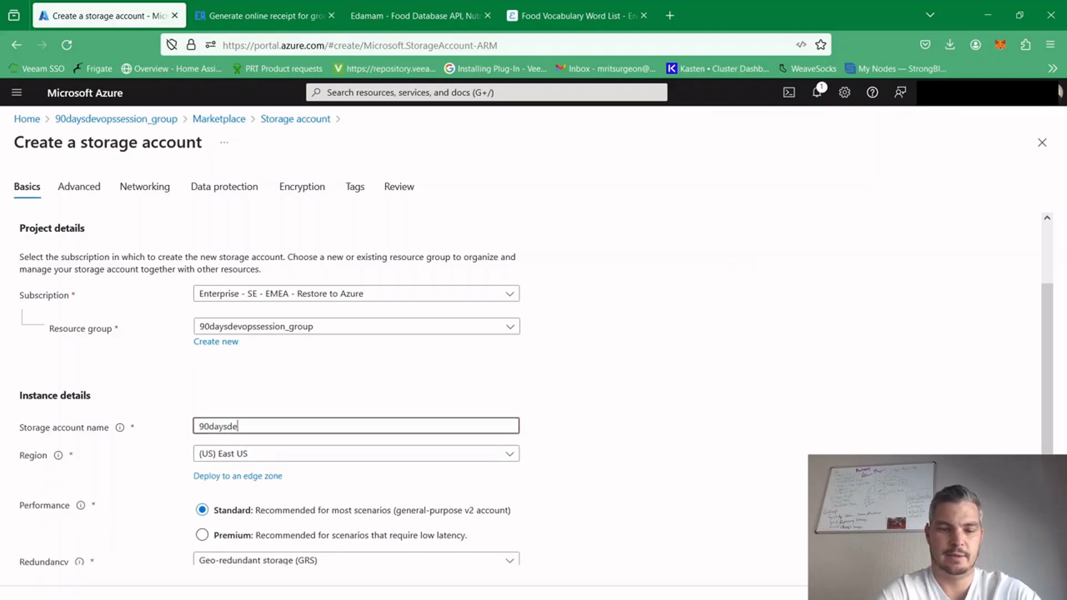
pyautogui.write('vops')
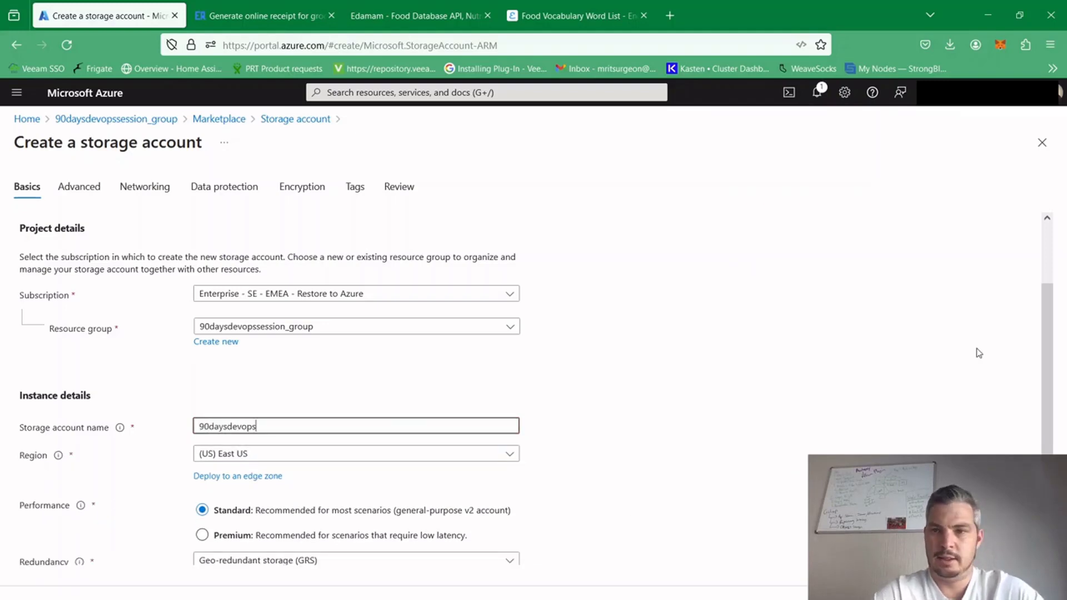
# Accept the default basic, advanced and networking settings and proceed to the data protection settings
pyautogui.scroll(-2, 1044, 319)
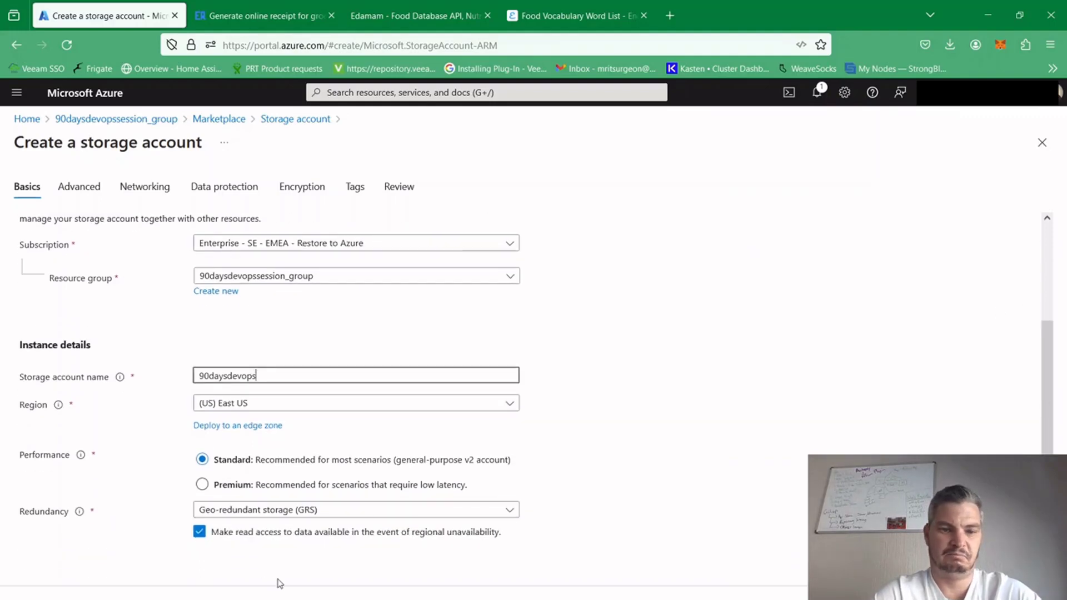
pyautogui.click(130, 598)
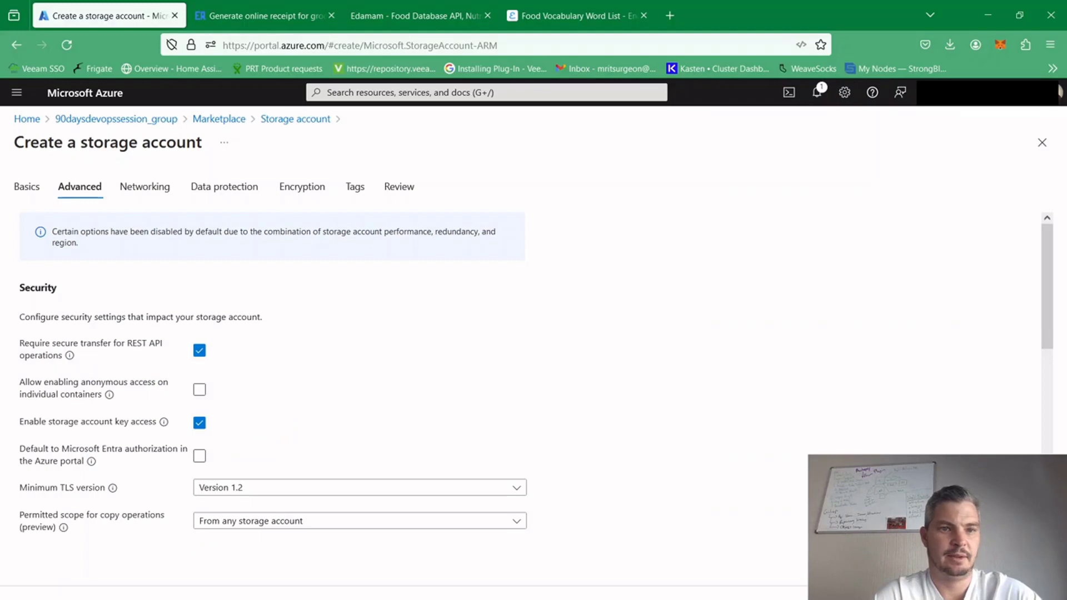
pyautogui.click(131, 598)
pyautogui.click(131, 598)
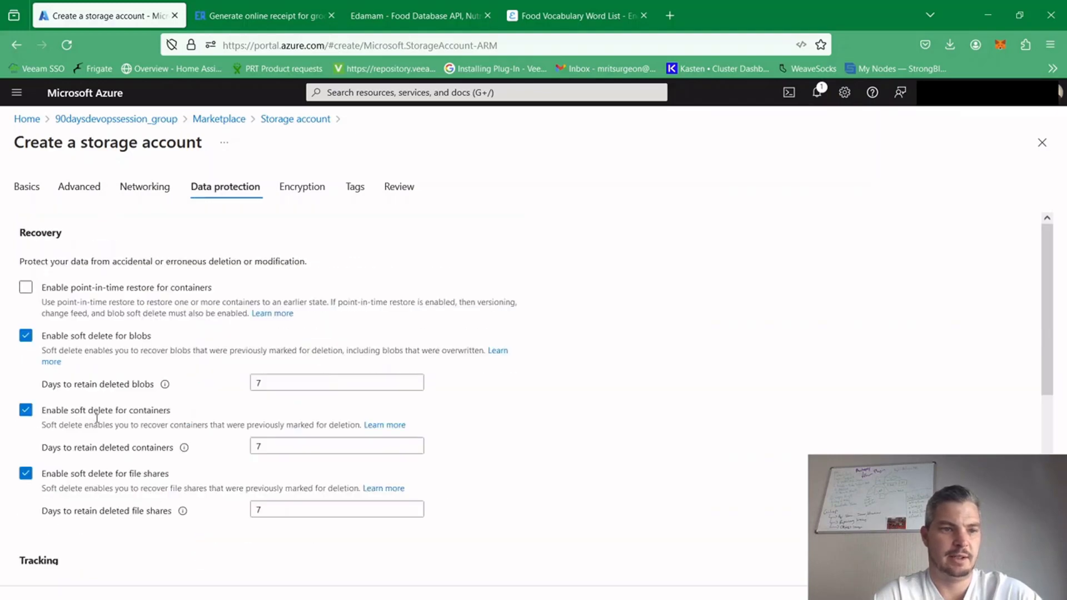
# Disable soft delete for blobs, containers and file shares, and continue to the encryption settings
pyautogui.click(25, 335)
pyautogui.click(26, 384)
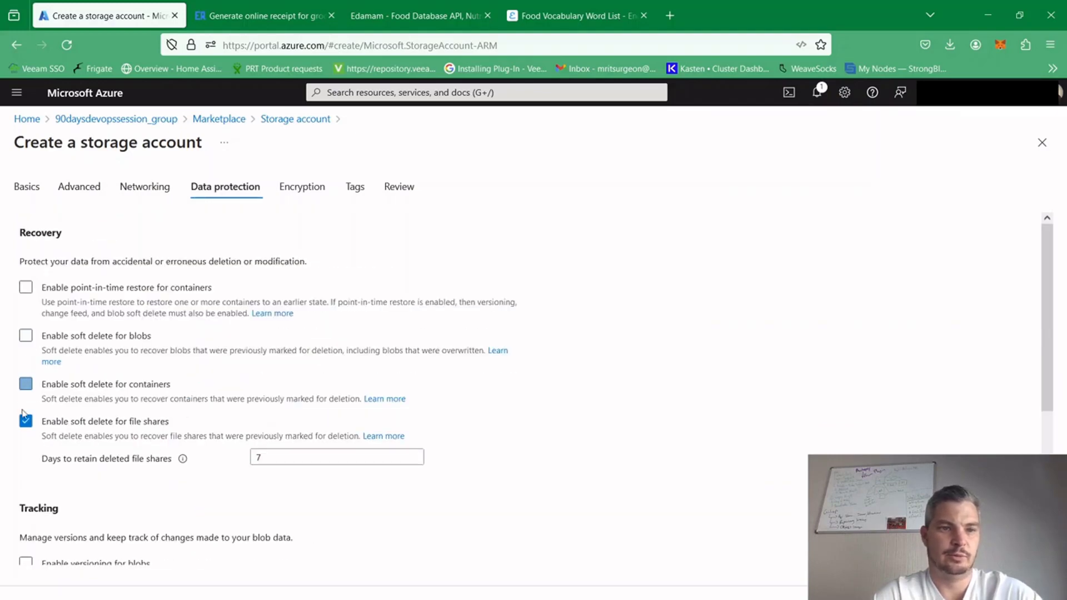
pyautogui.click(26, 420)
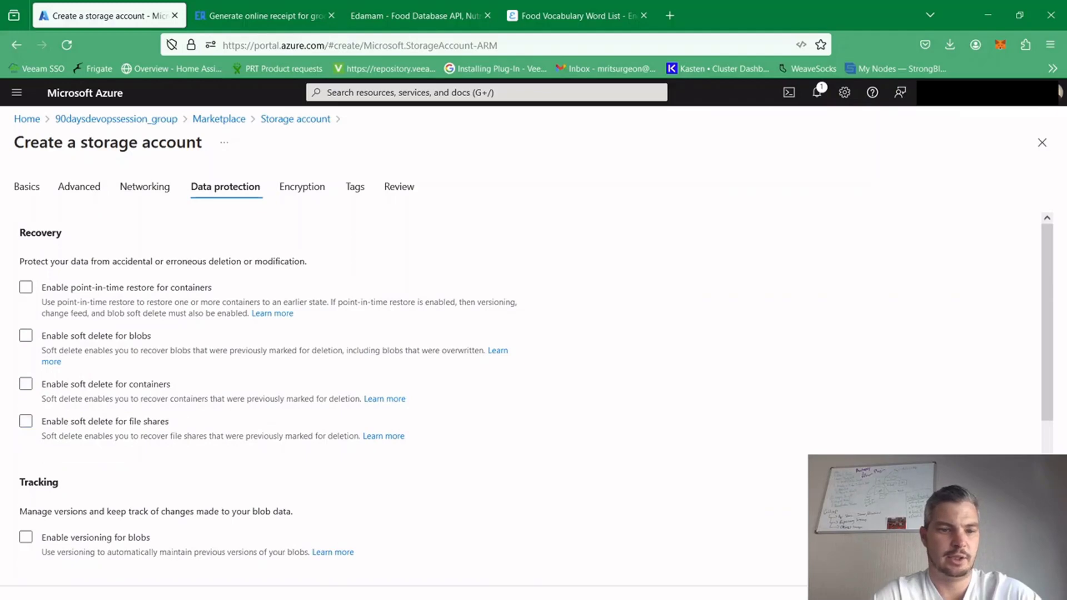
pyautogui.click(131, 597)
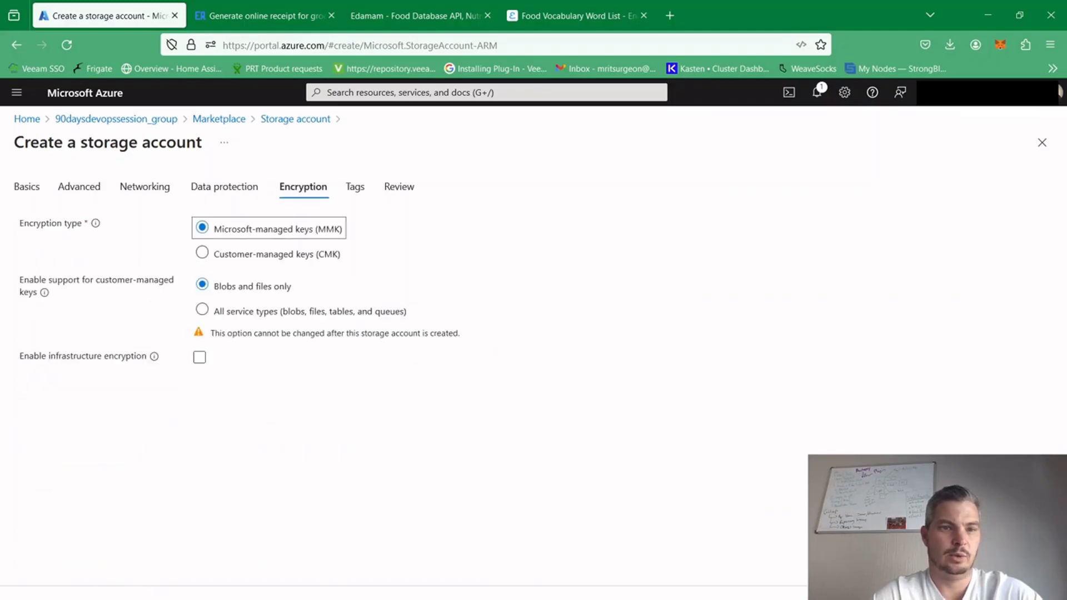
# Finish creating the 90daysdevops storage account with default encryption and open its blob containers in the storage browser
pyautogui.click(45, 597)
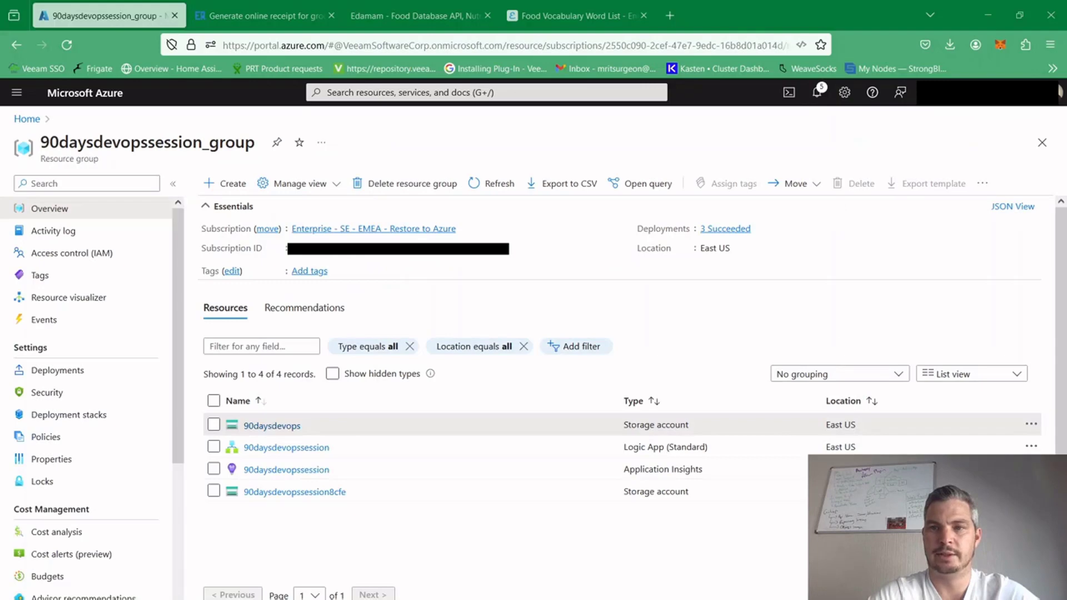
pyautogui.click(272, 427)
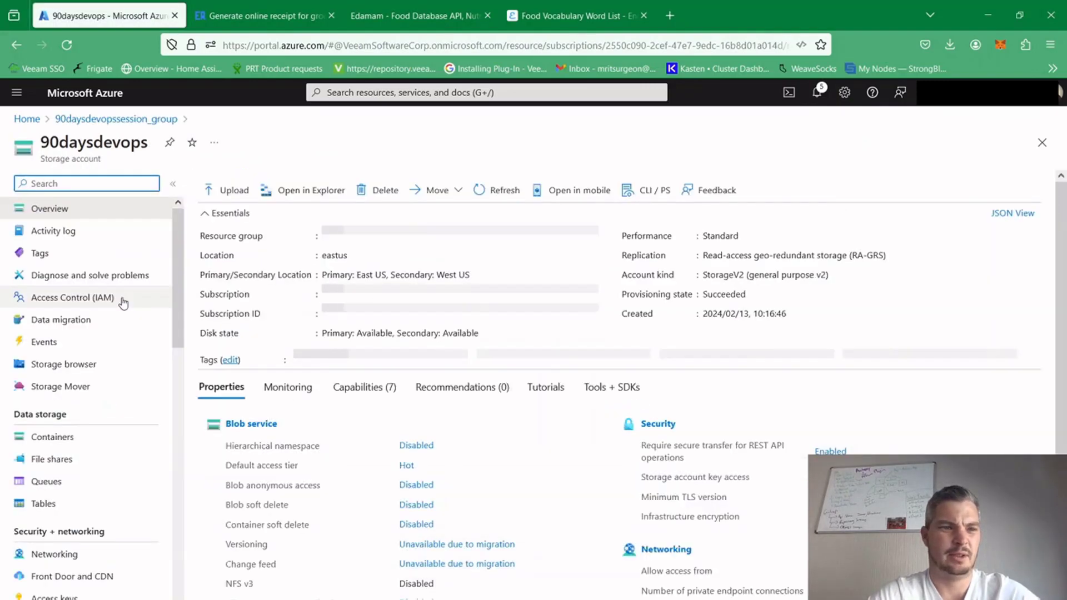
pyautogui.click(72, 371)
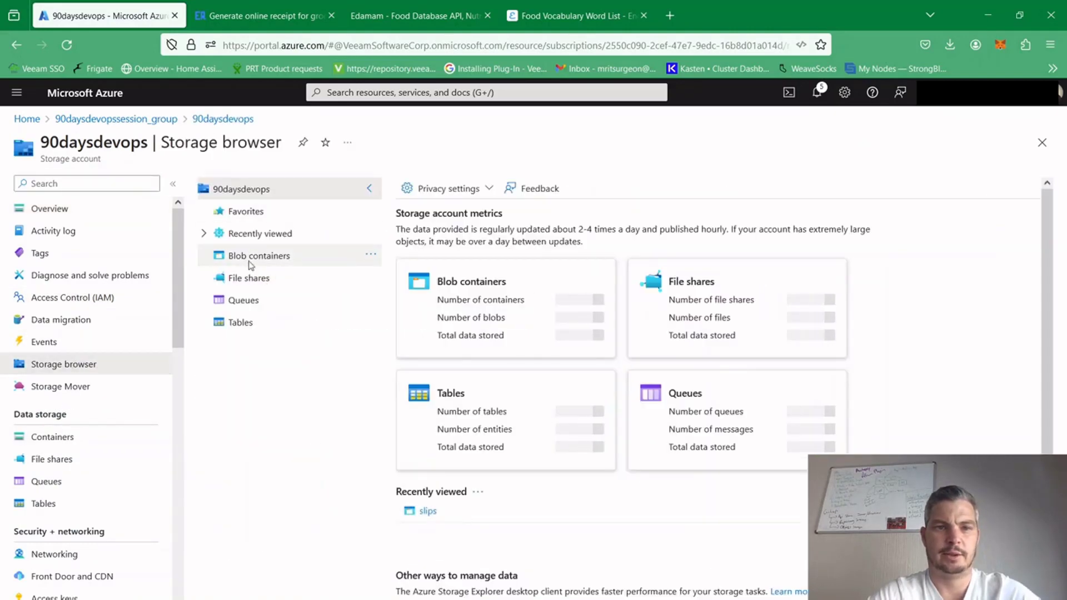
pyautogui.click(254, 256)
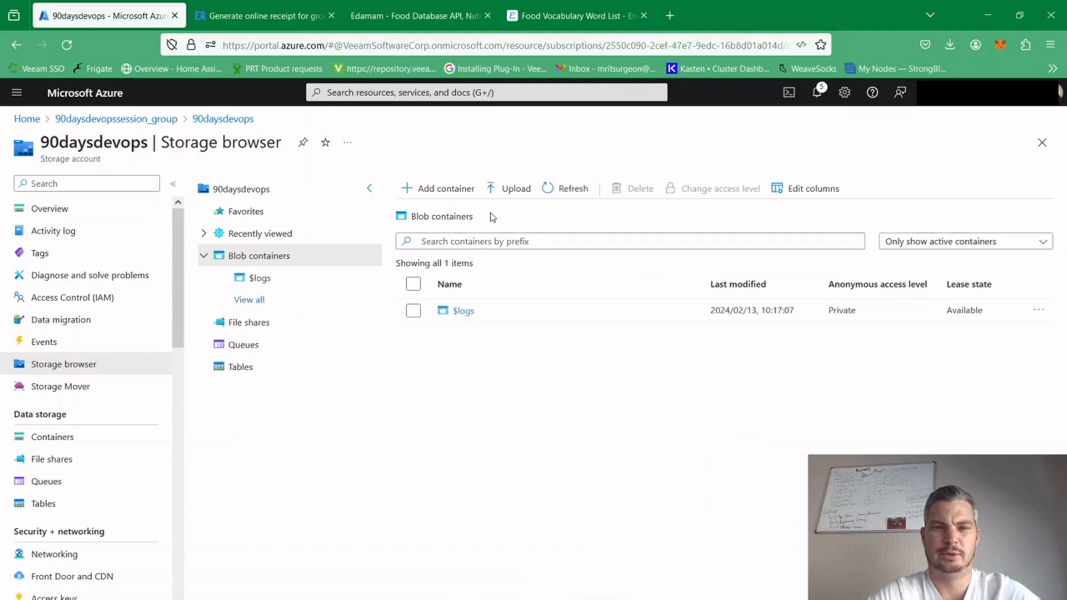
# Add a private blob container named slips to the storage account and open it
pyautogui.click(425, 188)
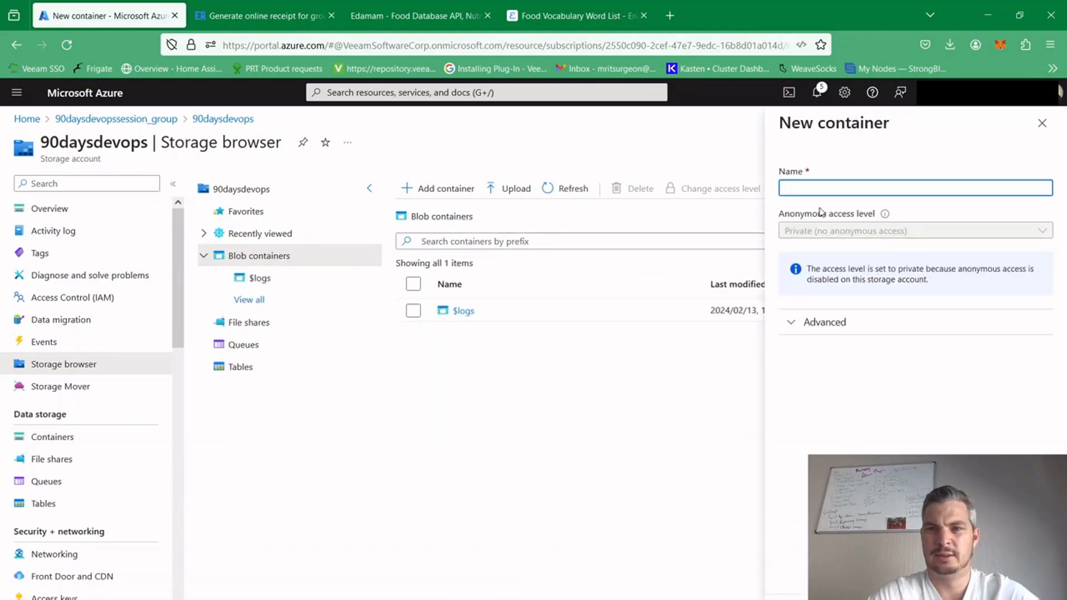
pyautogui.write('slip')
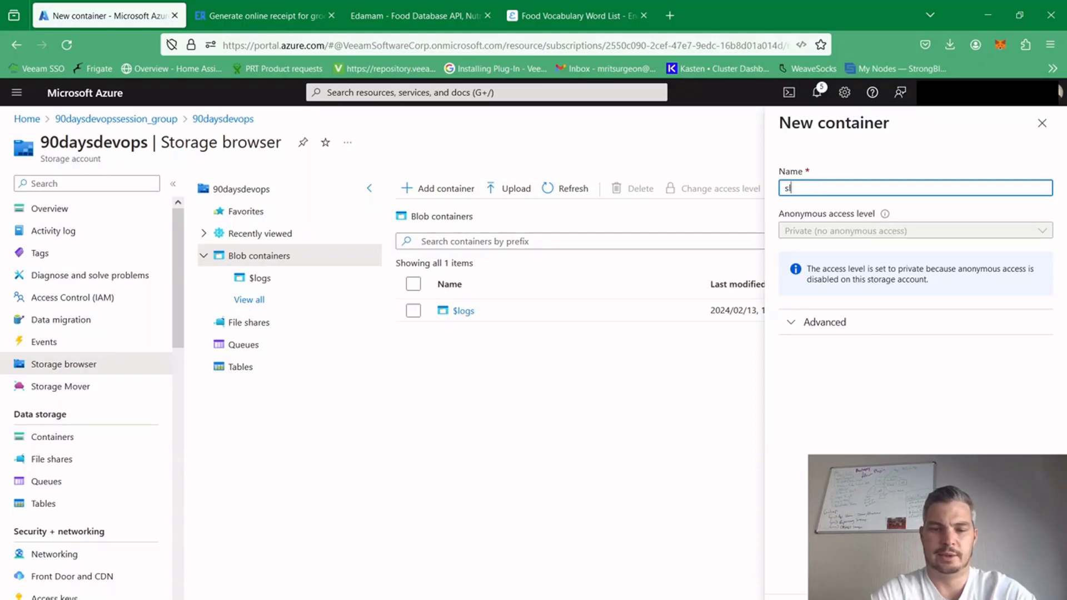
pyautogui.write('s')
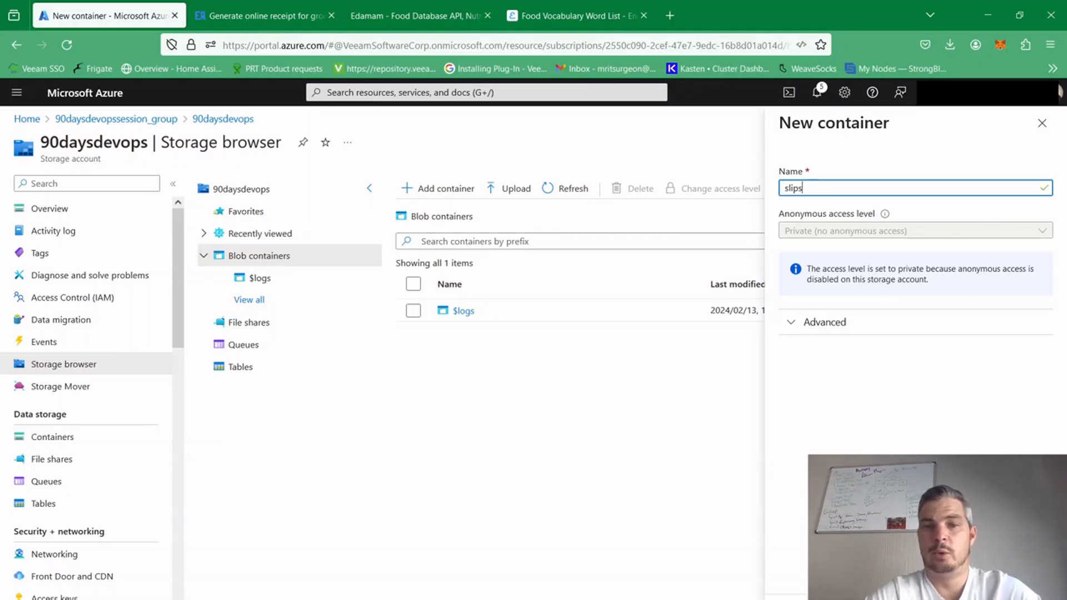
pyautogui.click(800, 598)
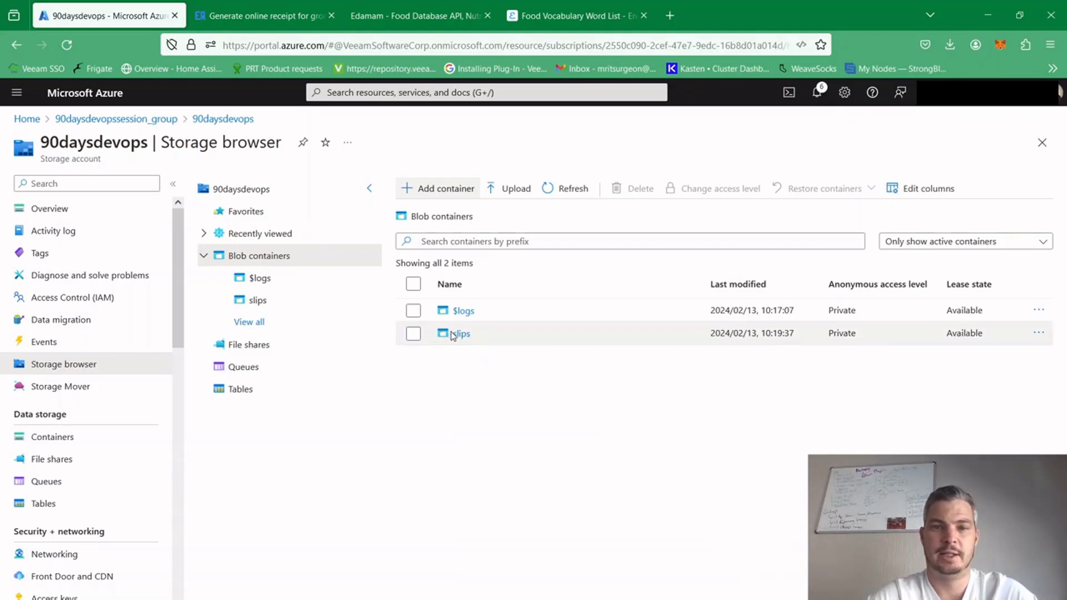
pyautogui.click(459, 333)
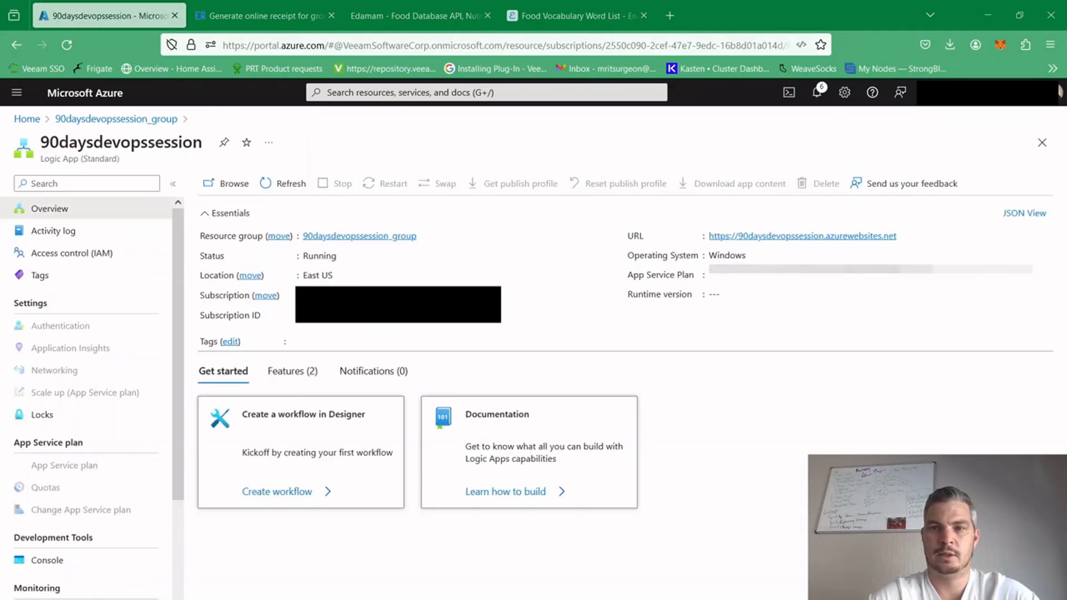
# Open the logic app's shopping workflow, view its code definition, and switch to its designer
pyautogui.click(94, 415)
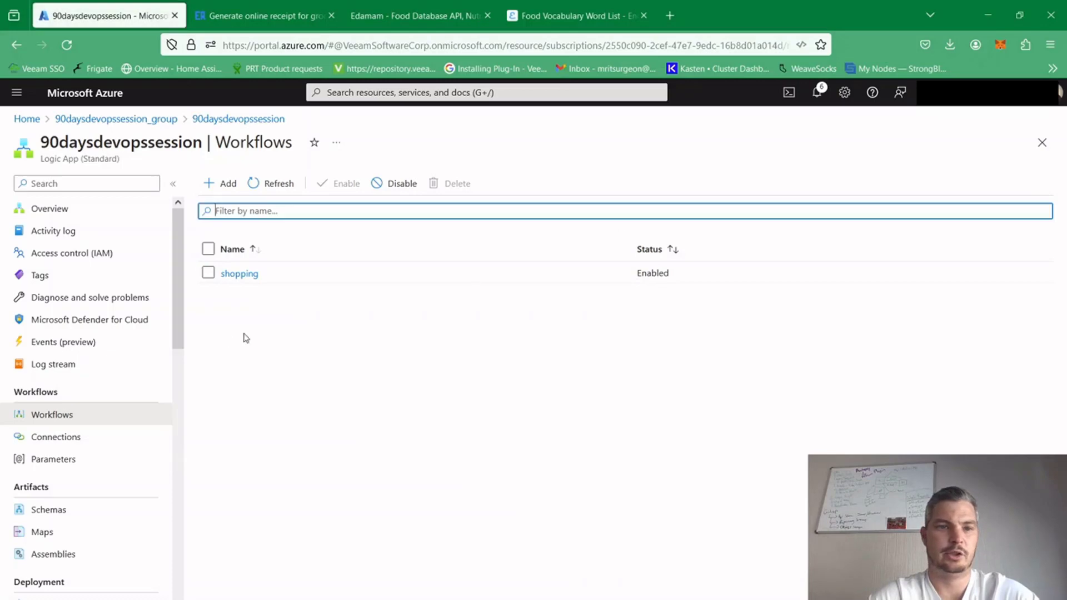
pyautogui.click(236, 273)
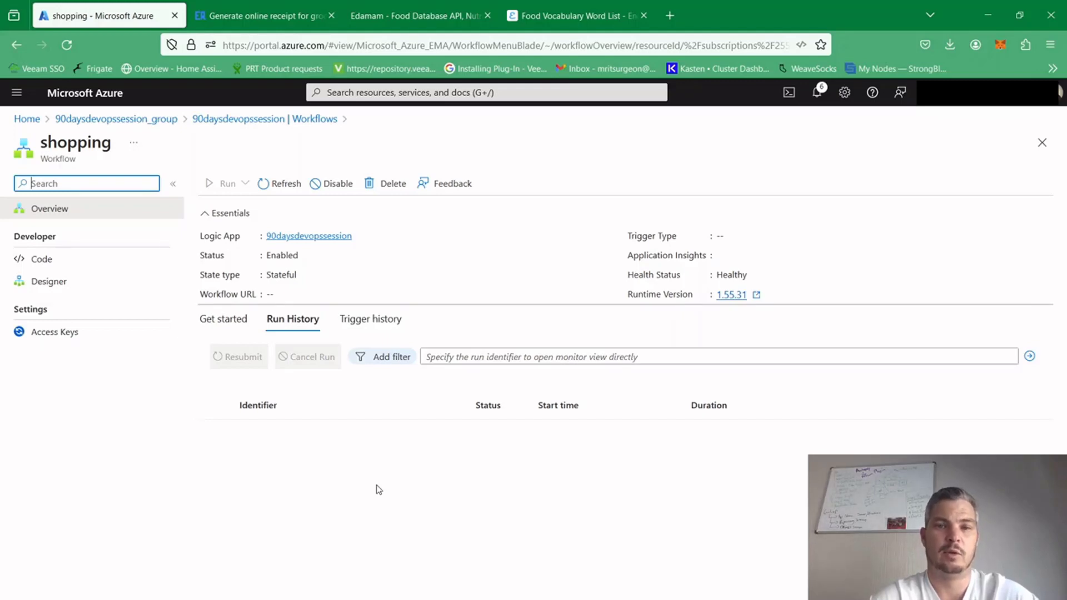
pyautogui.click(63, 263)
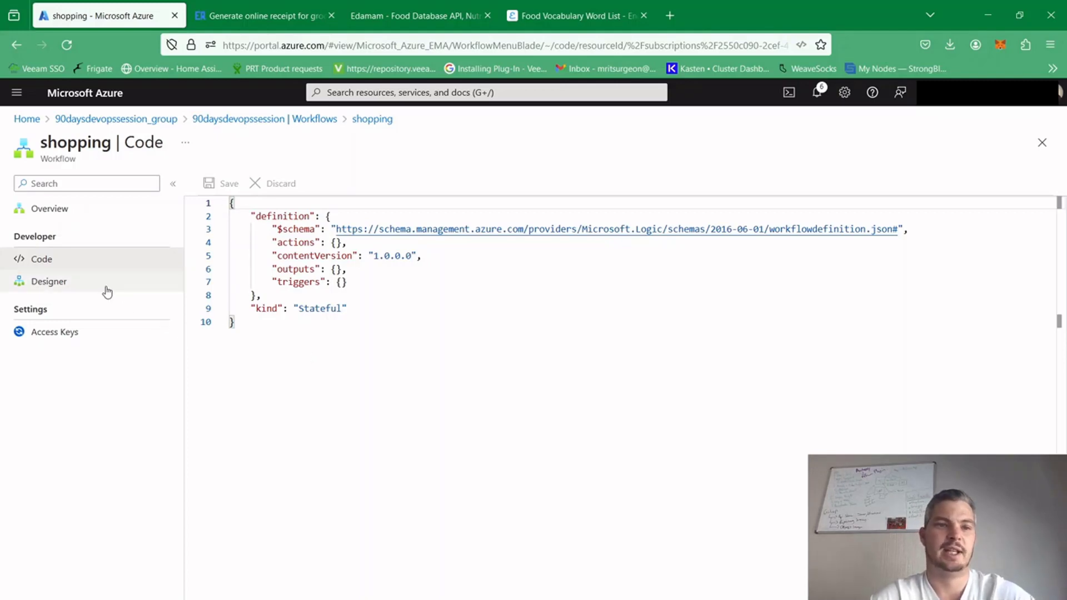
pyautogui.click(89, 289)
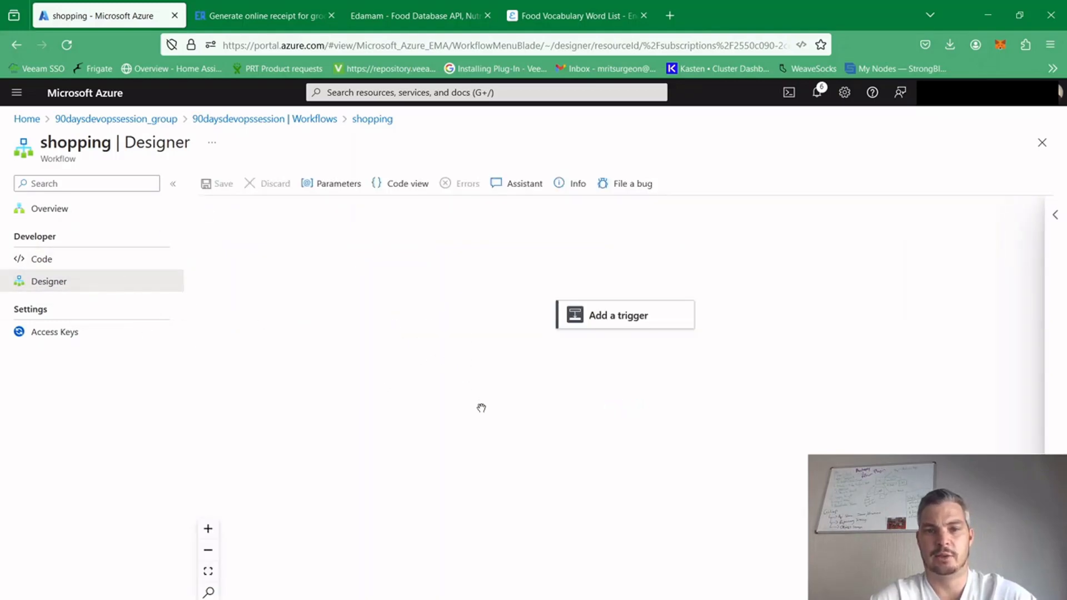
# Search the triggers for "when blob" and add the in-app Azure Blob Storage trigger "When a blob is added or updated"
pyautogui.moveTo(481, 407); pyautogui.dragTo(408, 389)
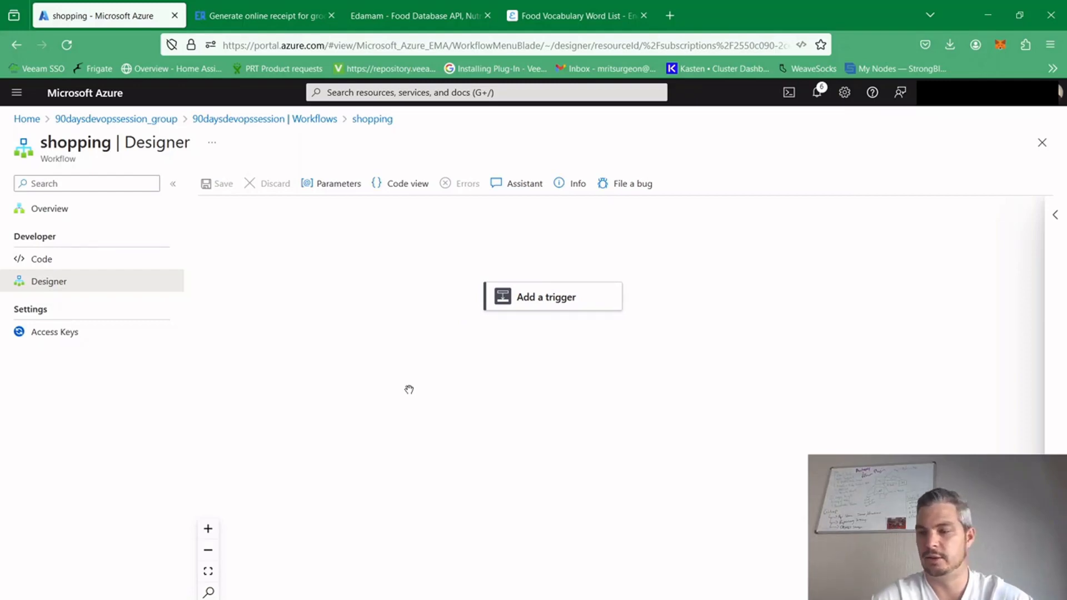
pyautogui.click(537, 306)
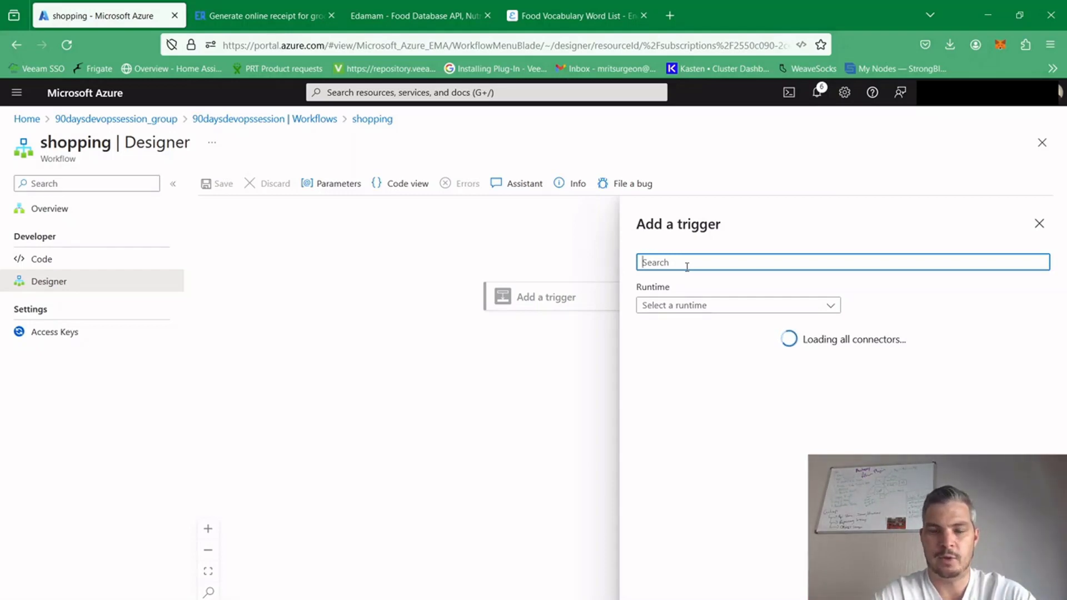
pyautogui.write('when')
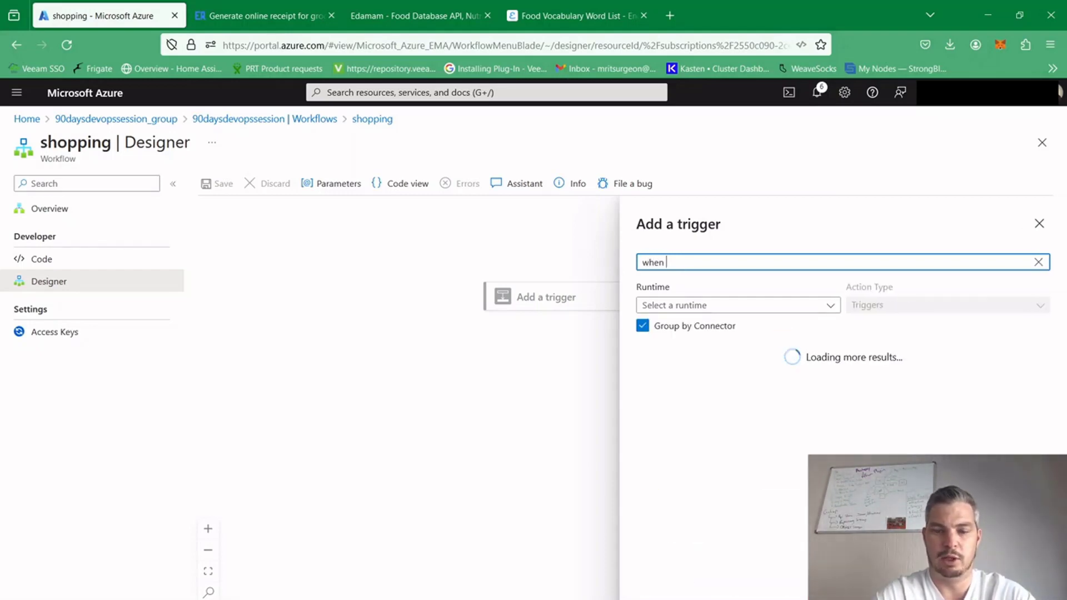
pyautogui.write(' blob')
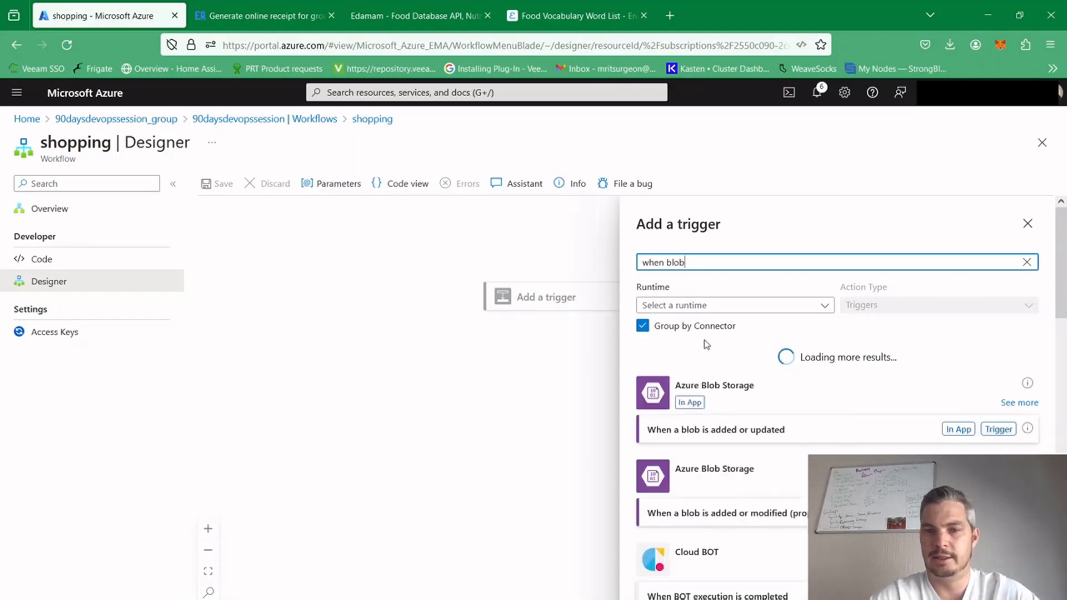
pyautogui.click(925, 437)
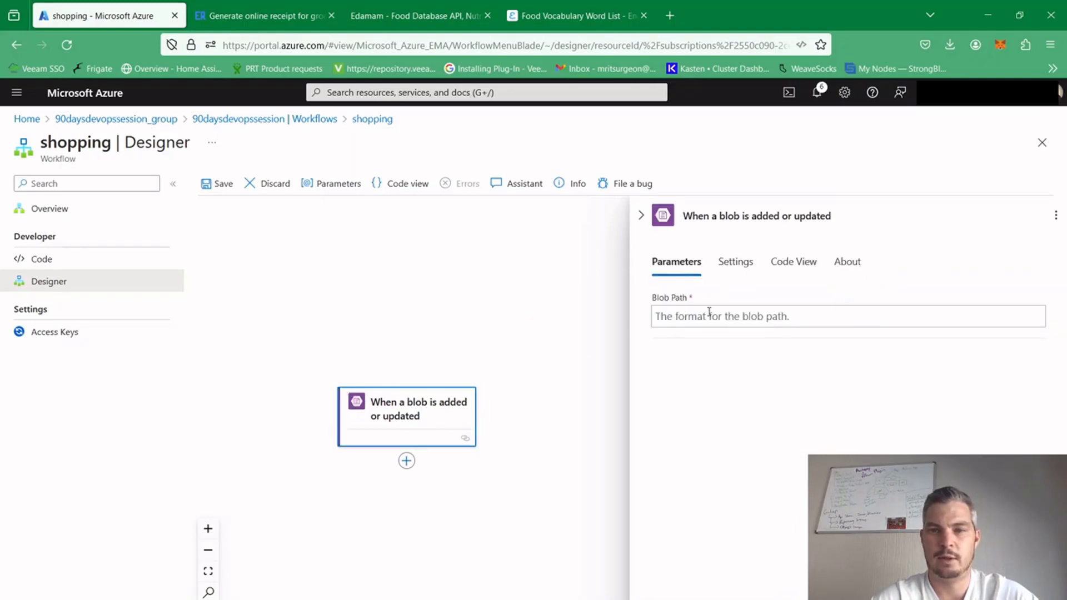
pyautogui.click(696, 315)
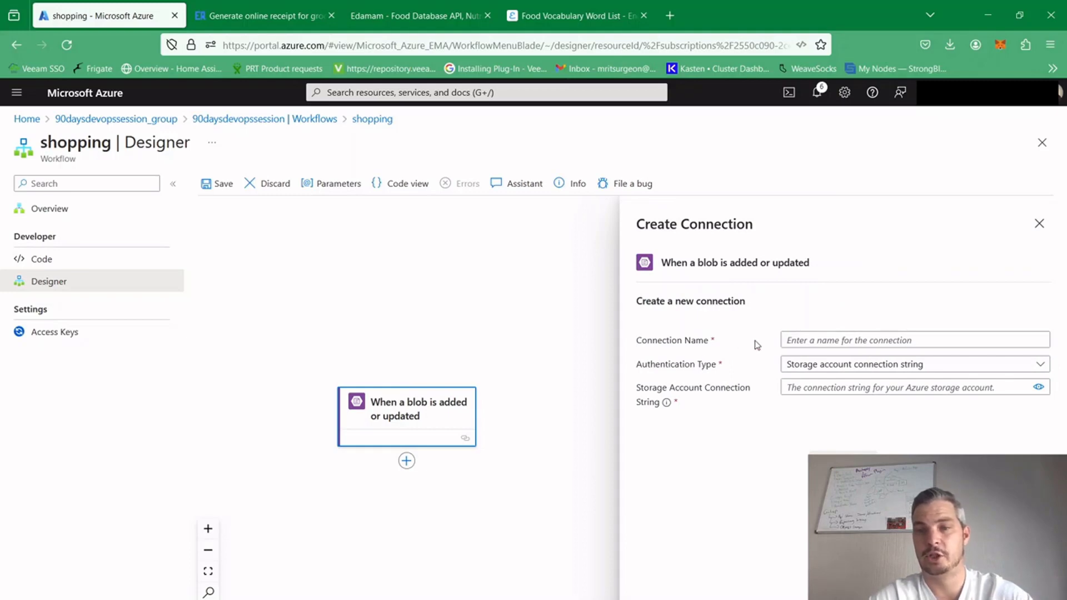
# Create a trigger connection named blob with storage account connection string authentication, pasting the storage account's connection string
pyautogui.click(806, 341)
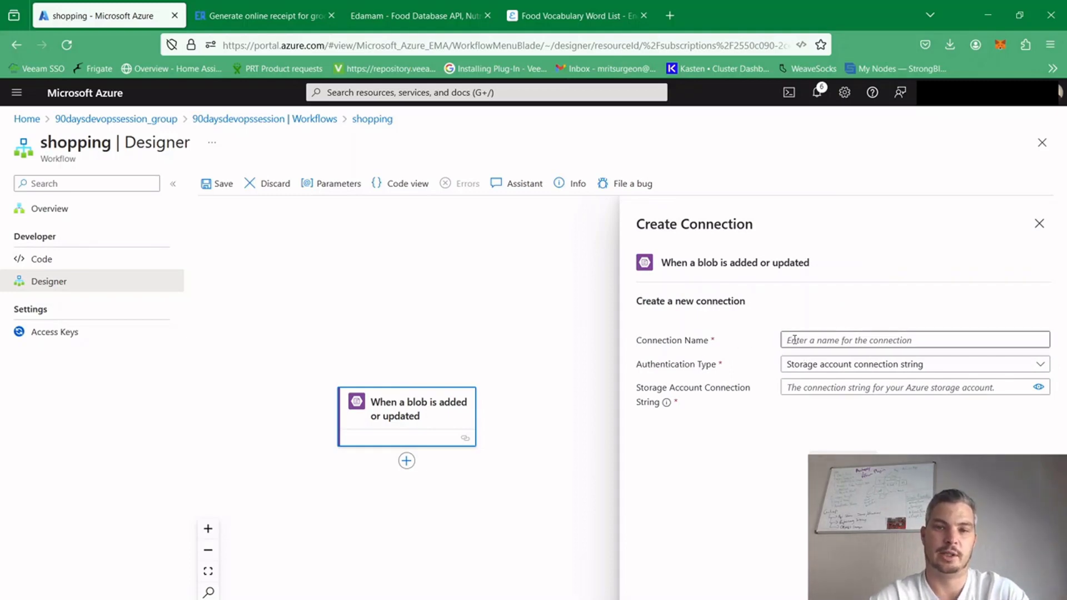
pyautogui.click(796, 339)
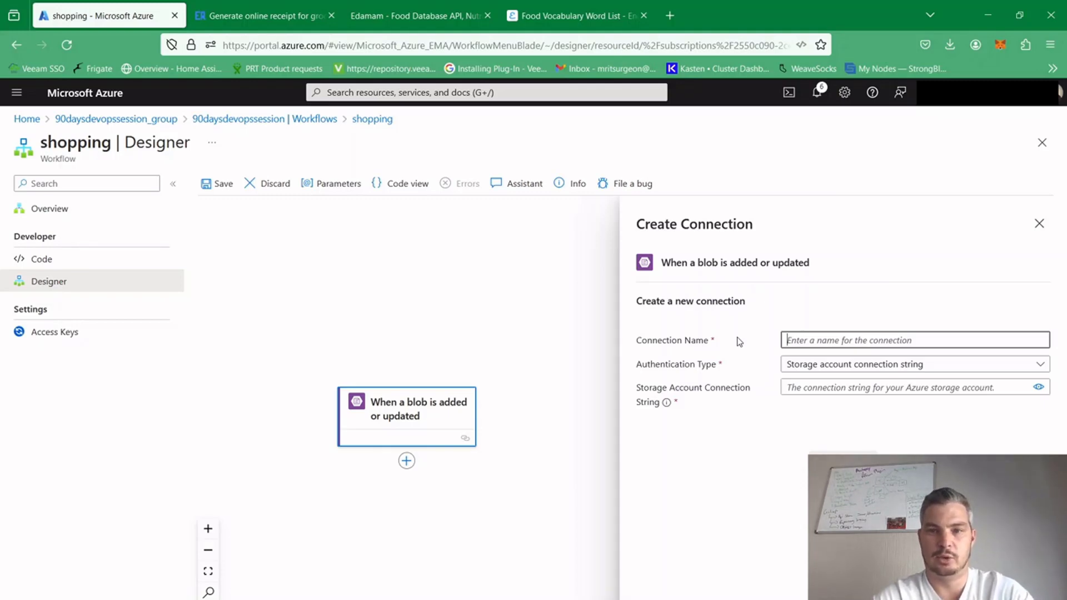
pyautogui.write('blob')
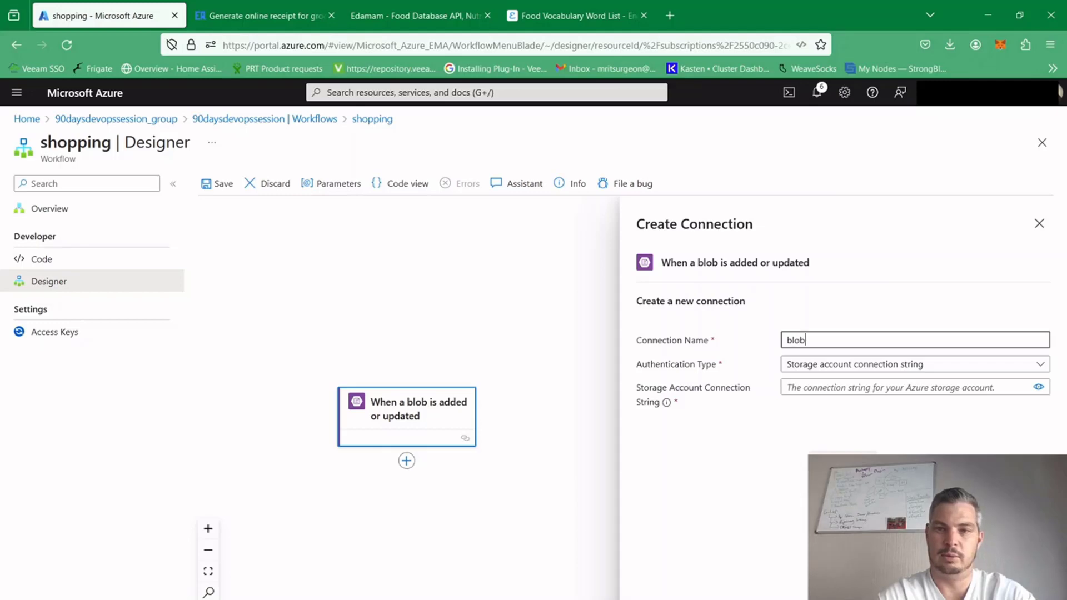
pyautogui.click(934, 368)
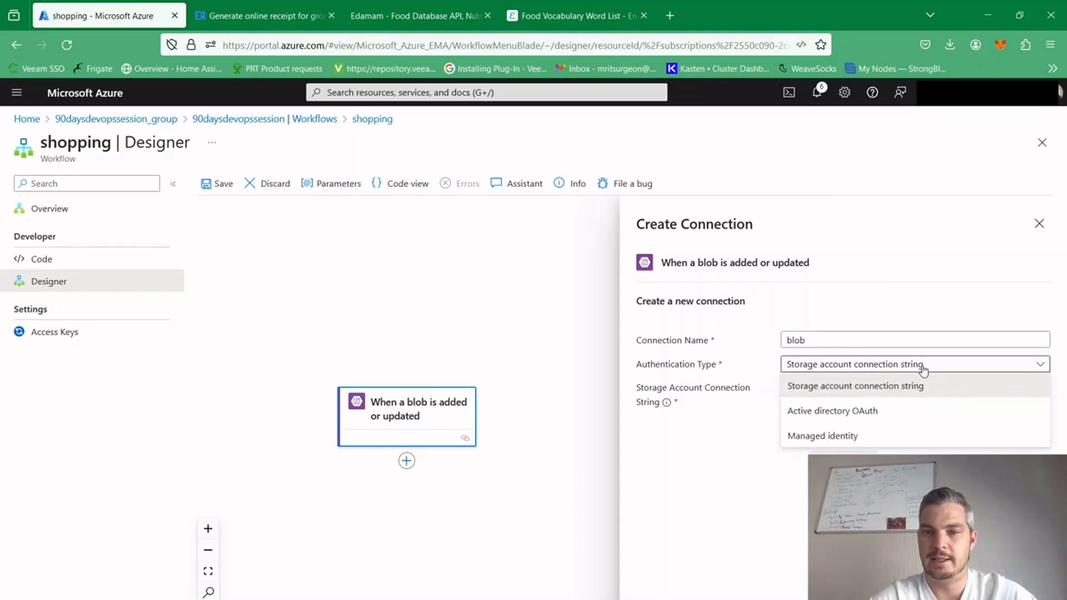
pyautogui.click(917, 375)
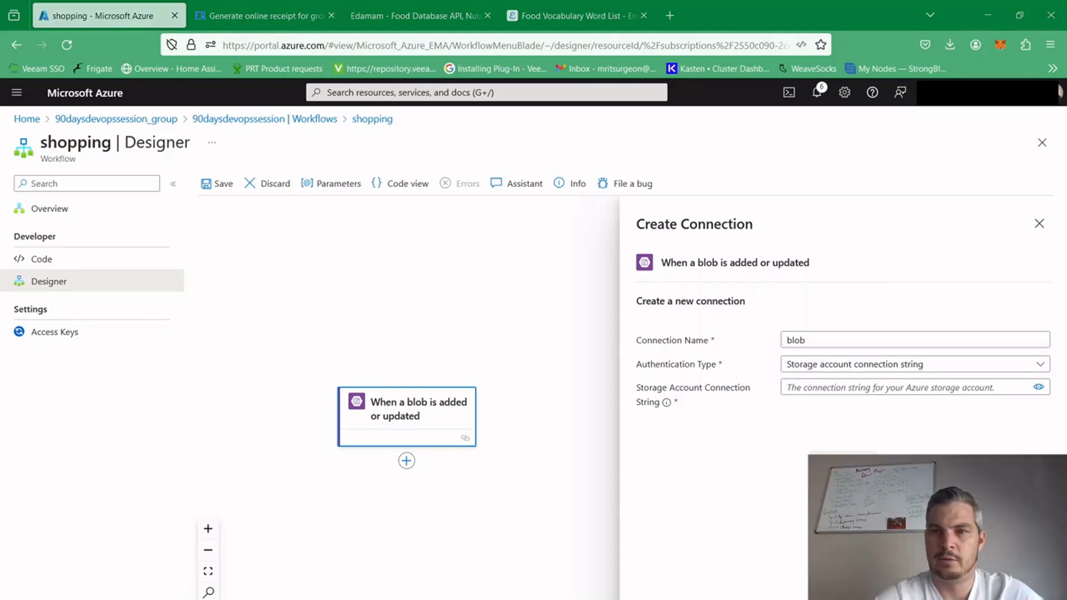
pyautogui.click(817, 385)
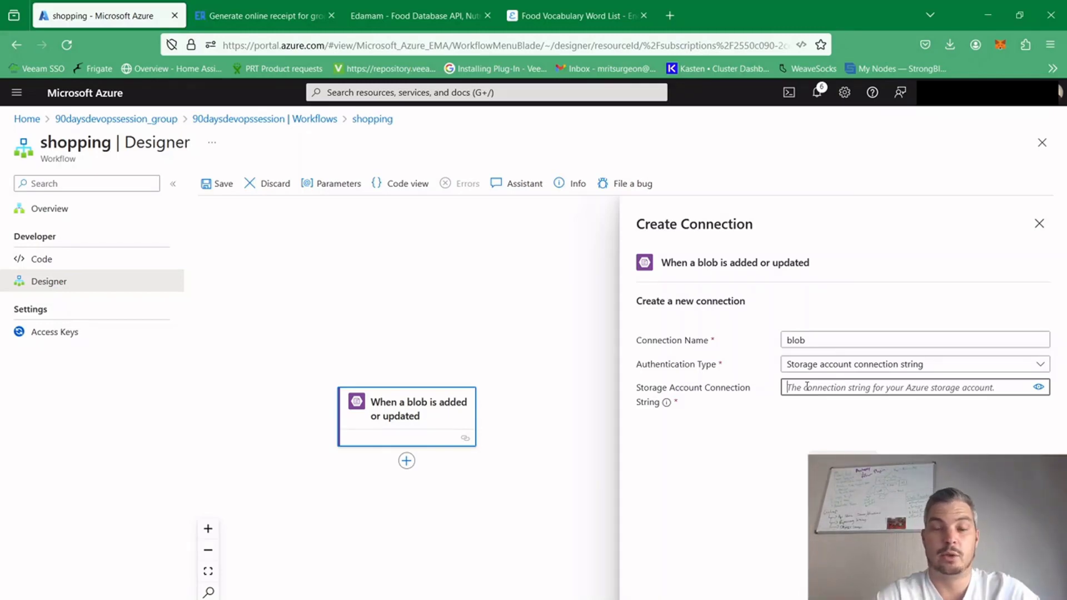
pyautogui.hotkey('ctrl', 'v')
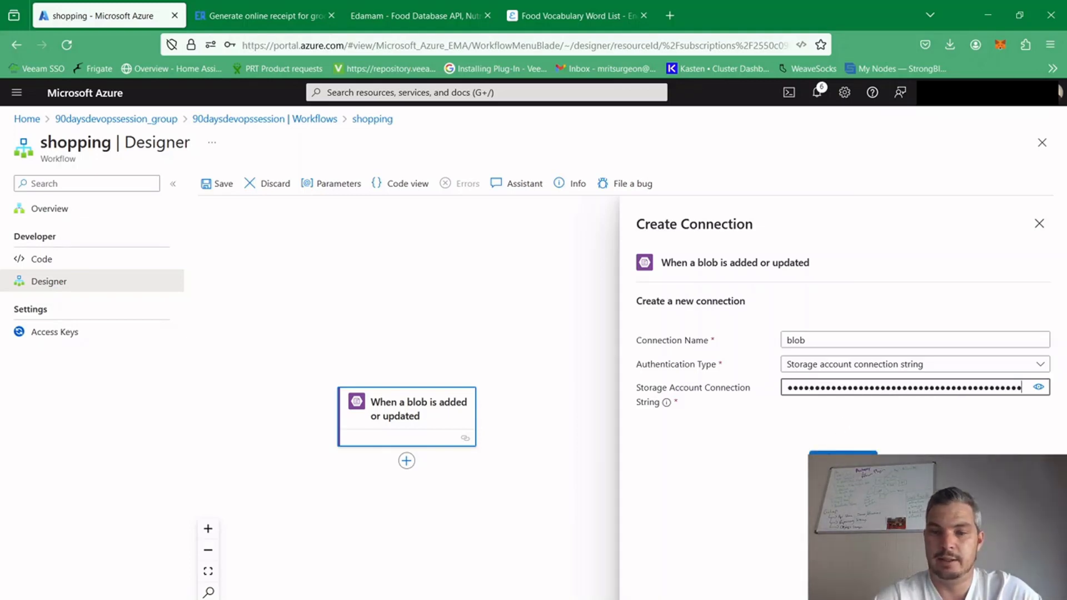
pyautogui.click(843, 453)
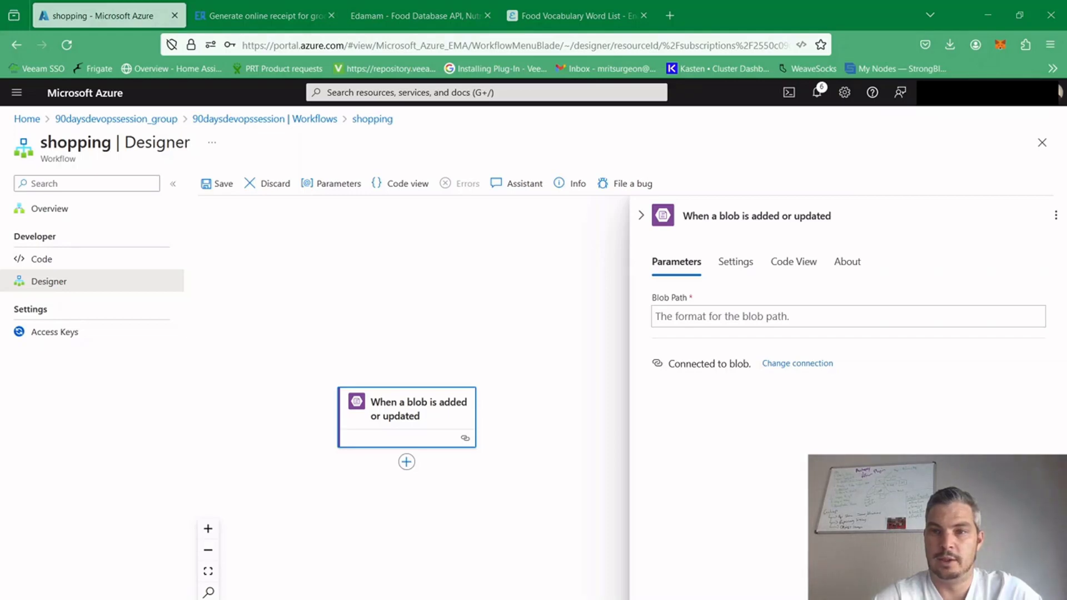
# Set the blob trigger's blob path to slips/{name}.png
pyautogui.click(740, 320)
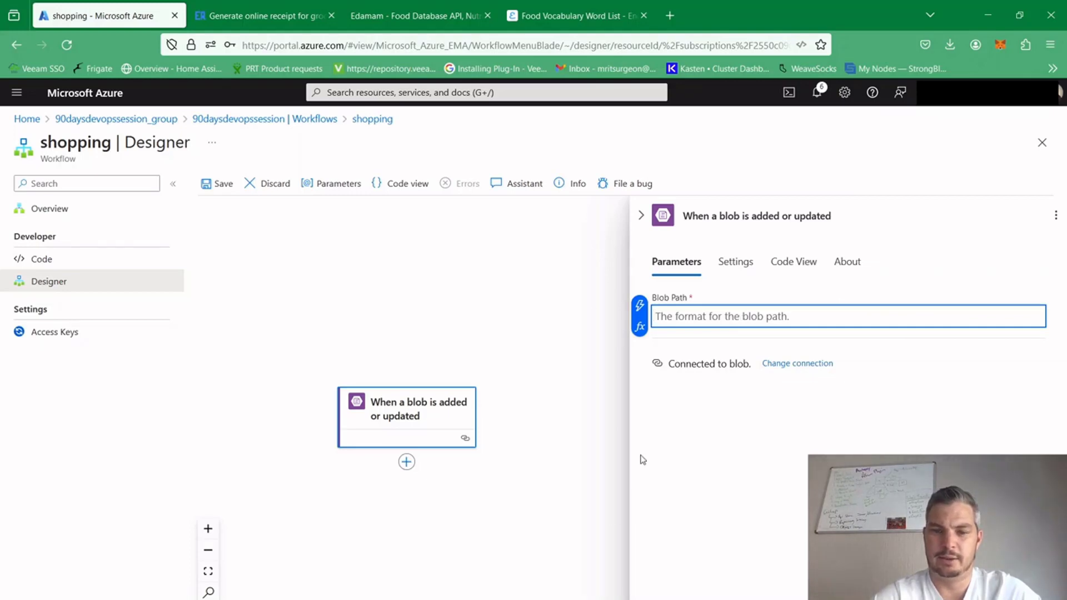
pyautogui.hotkey('alt', 'Tab')
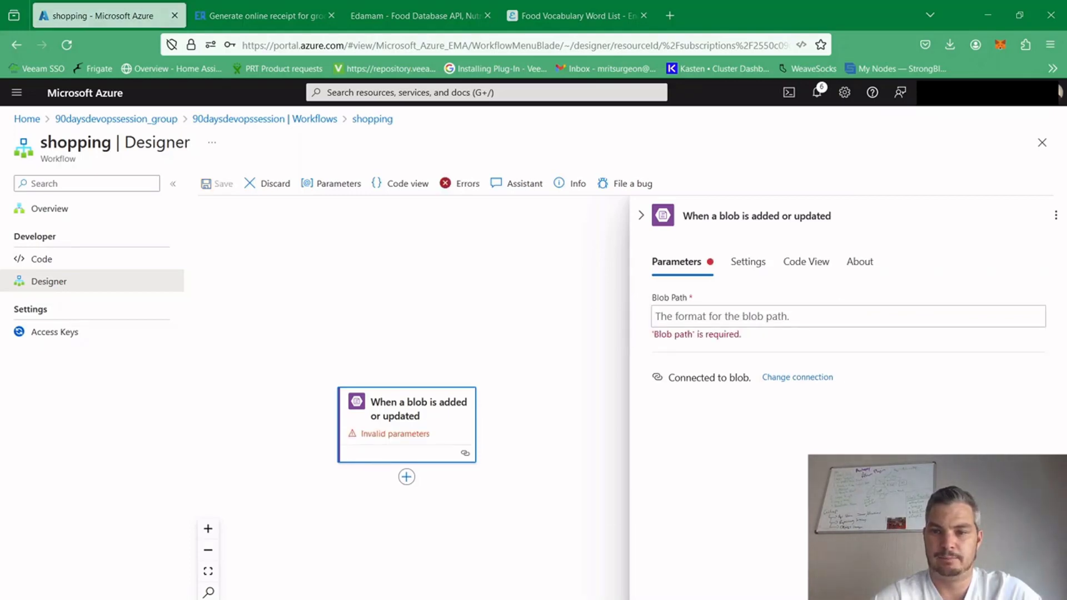
pyautogui.click(839, 315)
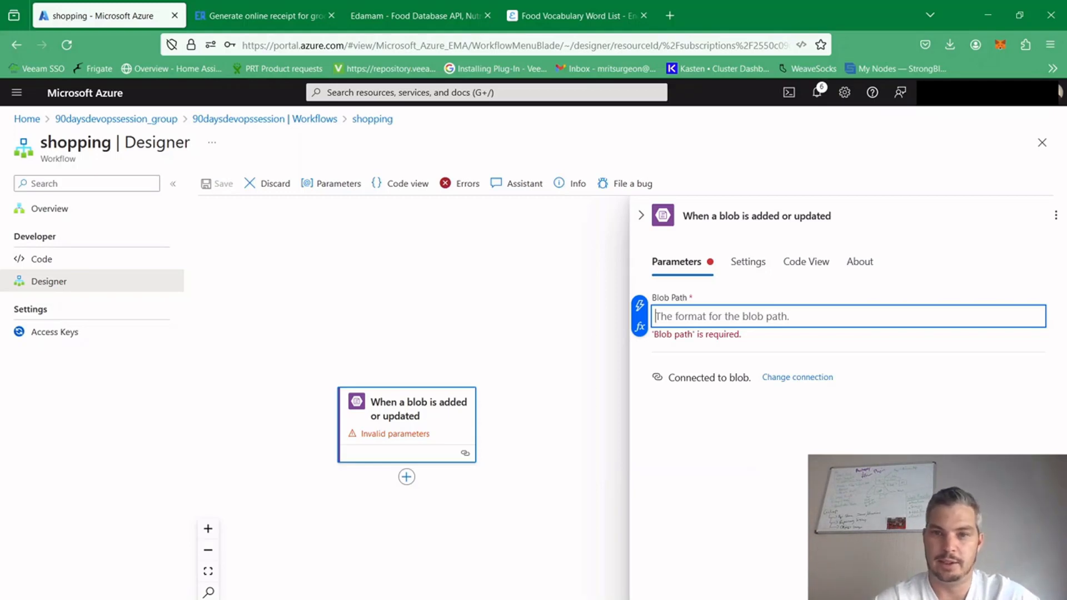
pyautogui.hotkey('alt', 'Tab')
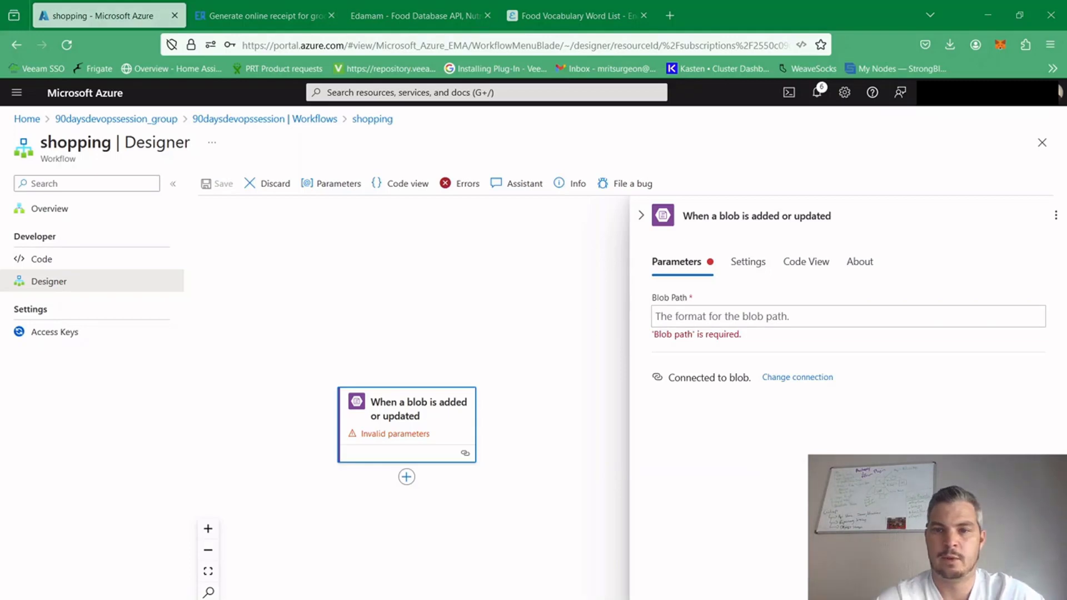
pyautogui.hotkey('alt', 'Tab')
pyautogui.write('slips/{(name).pngslips/{(name).png')
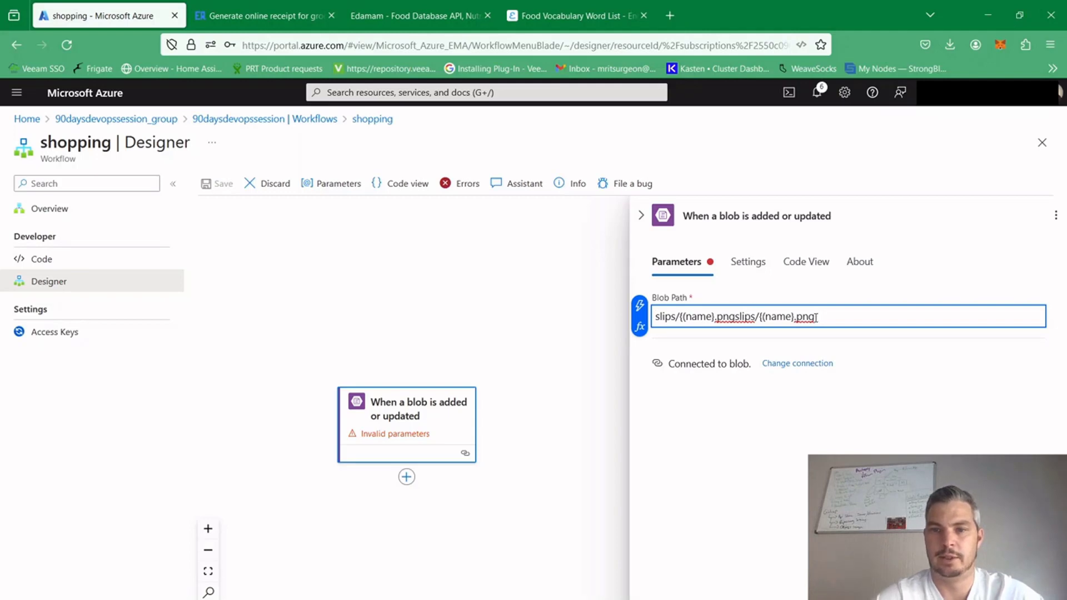
pyautogui.press('BackSpace')
pyautogui.press('BackSpace')
pyautogui.press('BackSpace')
pyautogui.press('BackSpace')
pyautogui.press('BackSpace')
pyautogui.press('BackSpace')
pyautogui.press('BackSpace')
pyautogui.press('BackSpace')
pyautogui.press('BackSpace')
pyautogui.press('BackSpace')
pyautogui.press('BackSpace')
pyautogui.press('BackSpace')
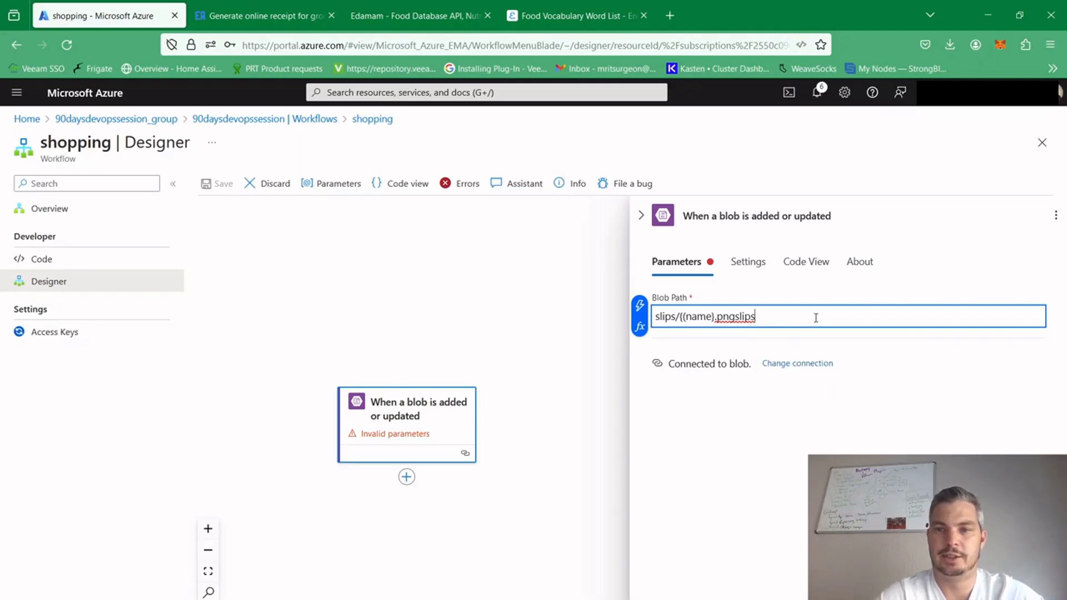
pyautogui.press('BackSpace')
pyautogui.press('BackSpace')
pyautogui.press('BackSpace')
pyautogui.press('BackSpace')
pyautogui.press('BackSpace')
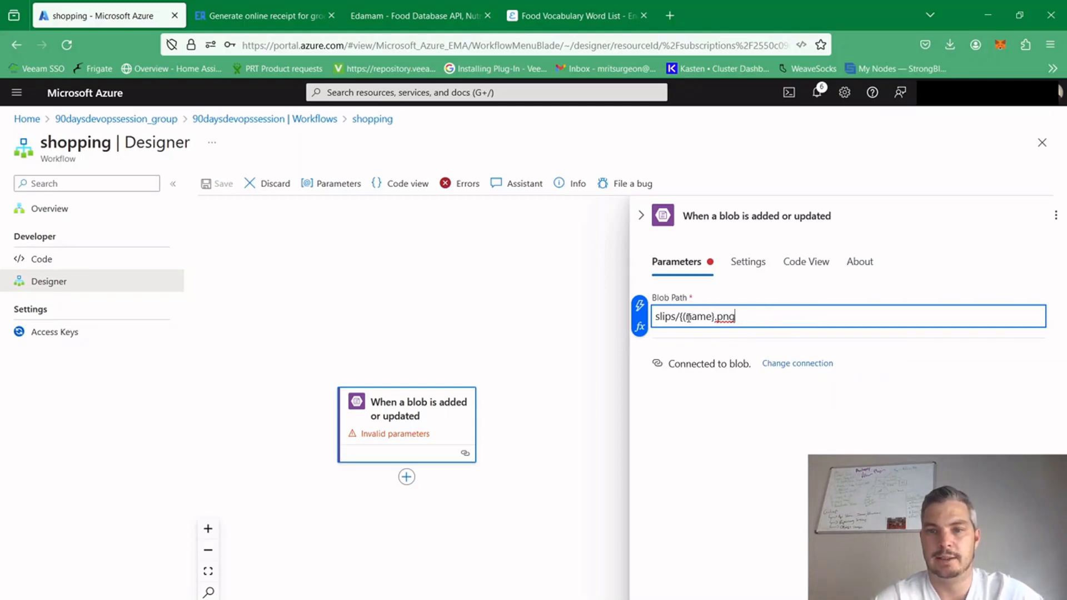
pyautogui.click(688, 318)
pyautogui.press('BackSpace')
pyautogui.click(803, 311)
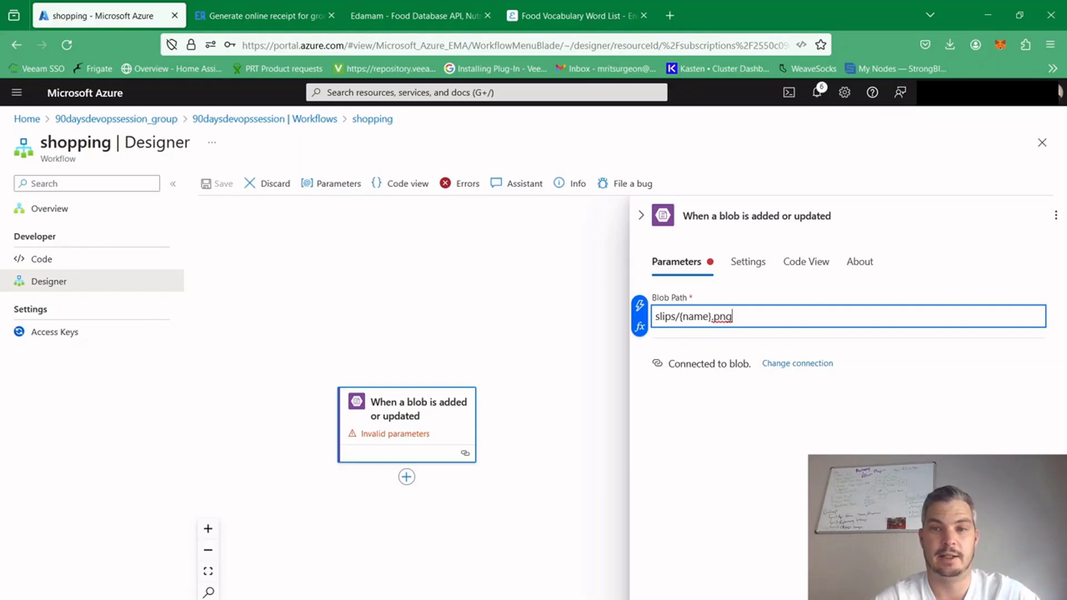
# Search the actions for "get blob" and add the Azure Blob Storage action Get blob content (V2) after the blob trigger
pyautogui.hotkey('alt', 'Tab')
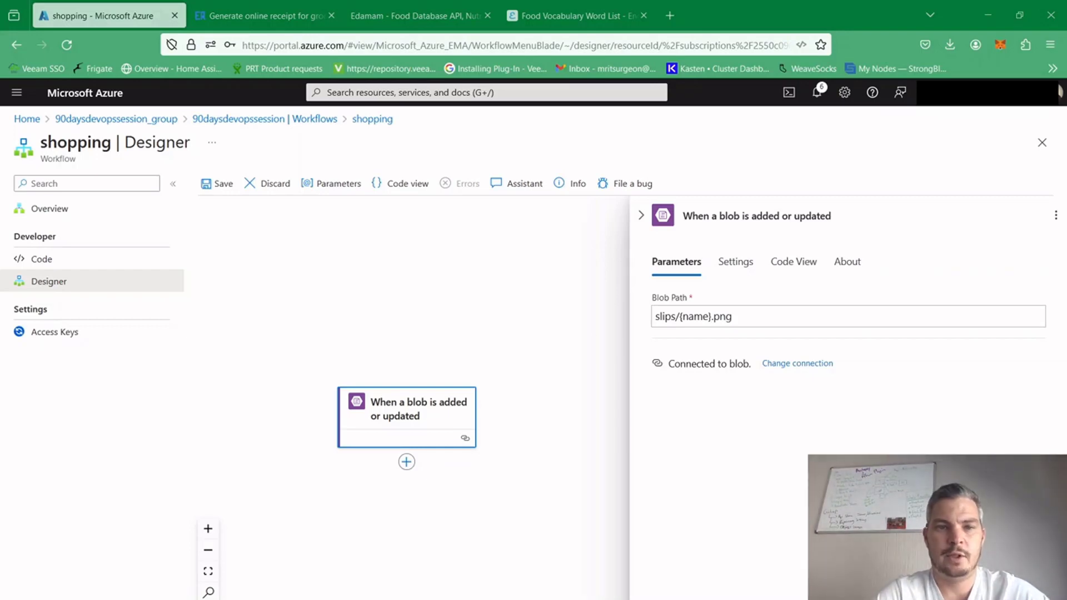
pyautogui.click(523, 314)
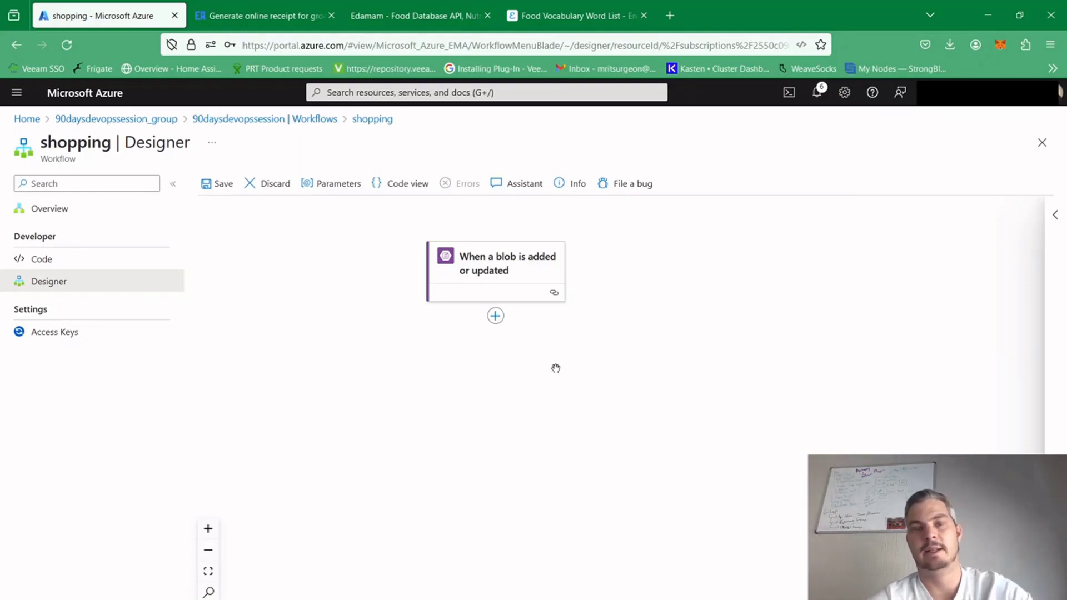
pyautogui.click(499, 319)
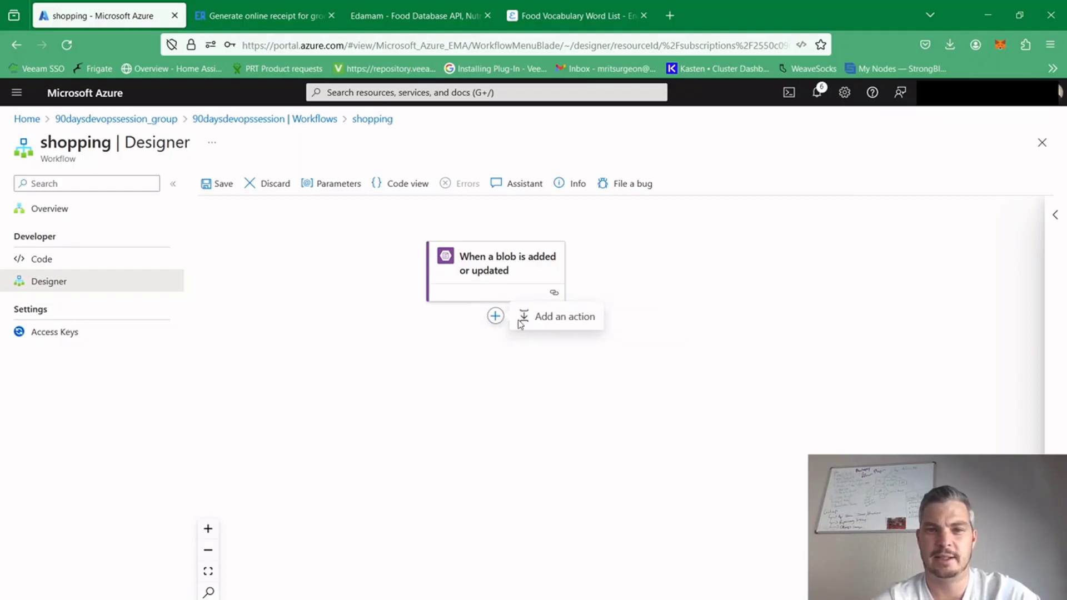
pyautogui.click(520, 320)
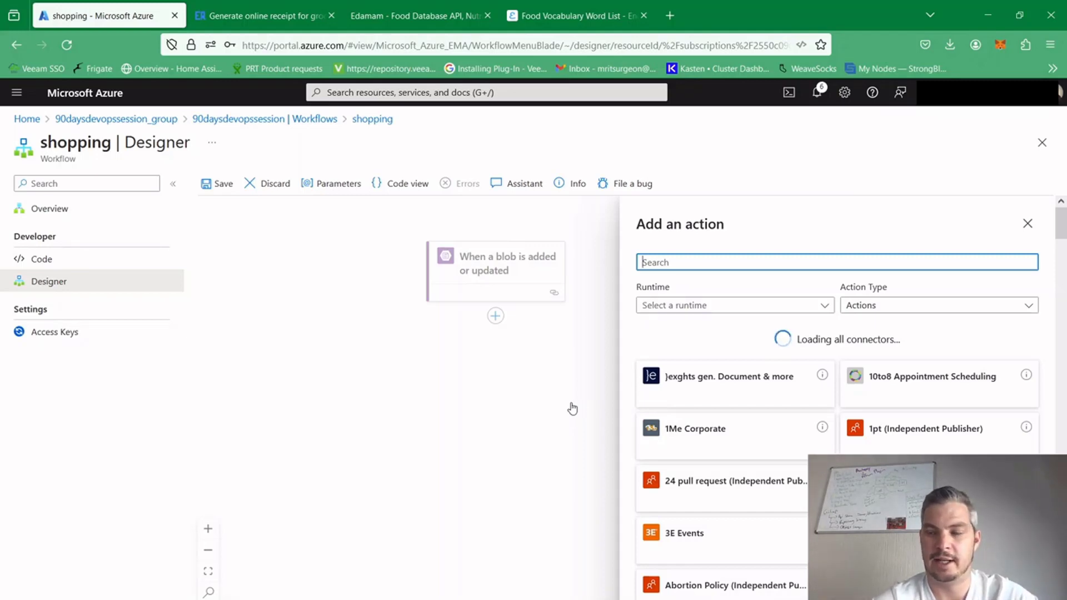
pyautogui.write('ge')
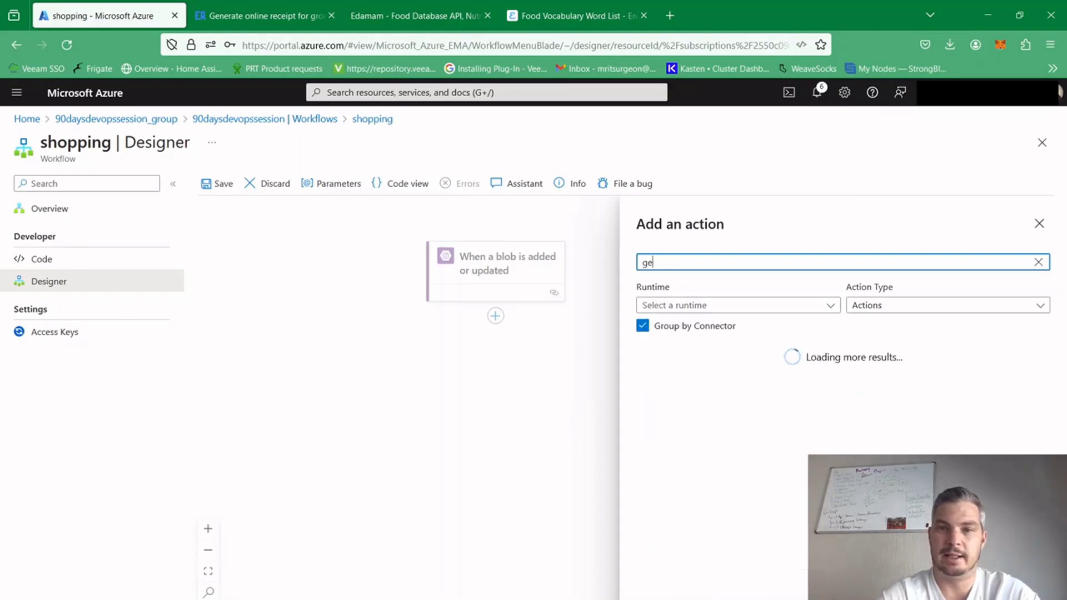
pyautogui.write('t blob')
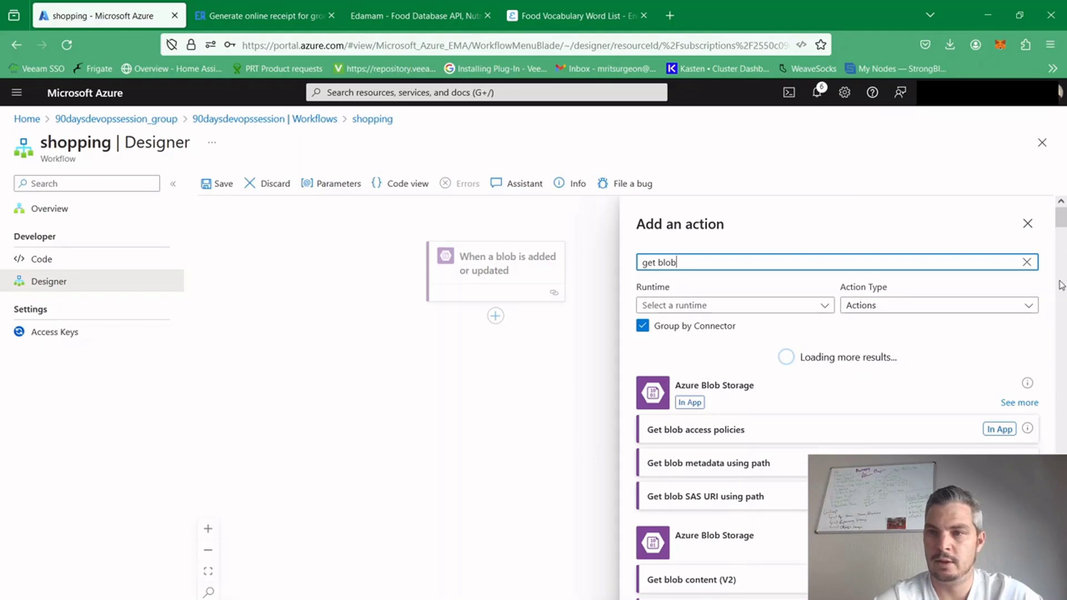
pyautogui.scroll(-2, 1062, 235)
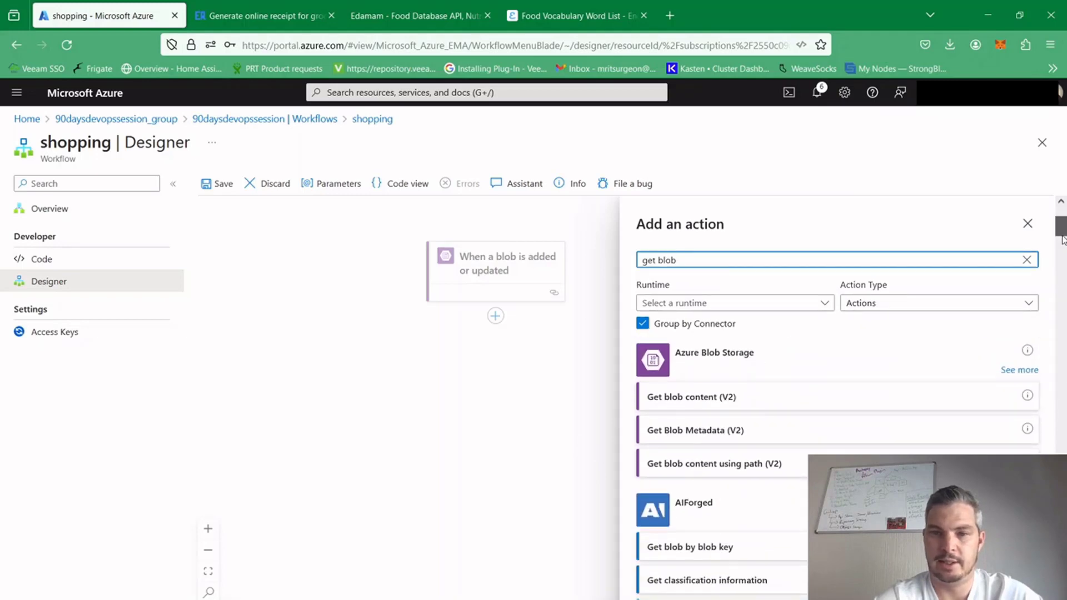
pyautogui.click(755, 405)
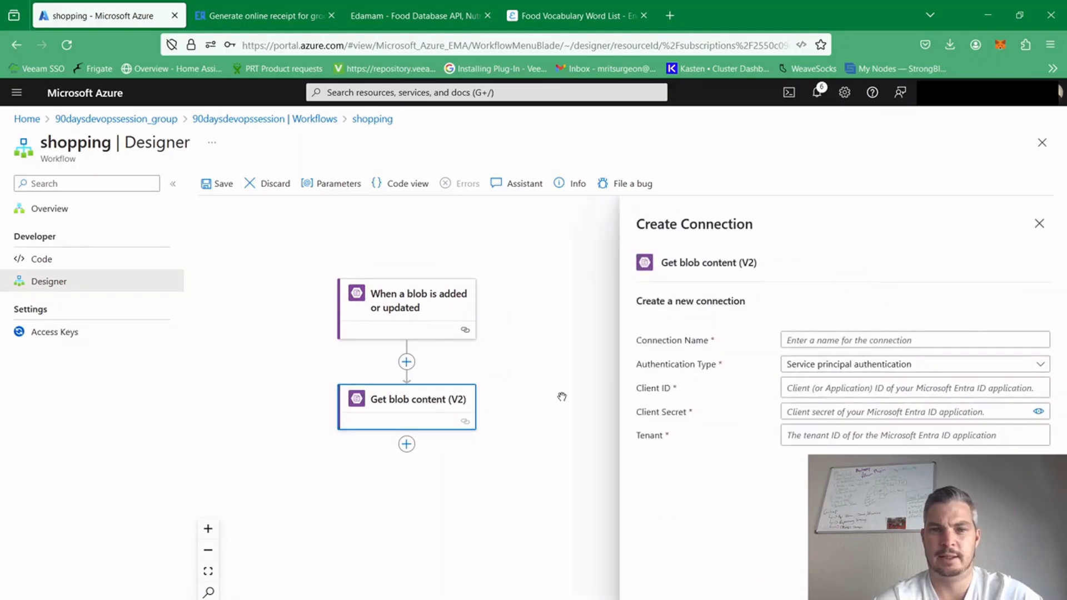
# Create the action's connection named blob with Access Key authentication, storage account name 90daysdevops, and the storage account access key
pyautogui.moveTo(545, 410); pyautogui.dragTo(556, 386)
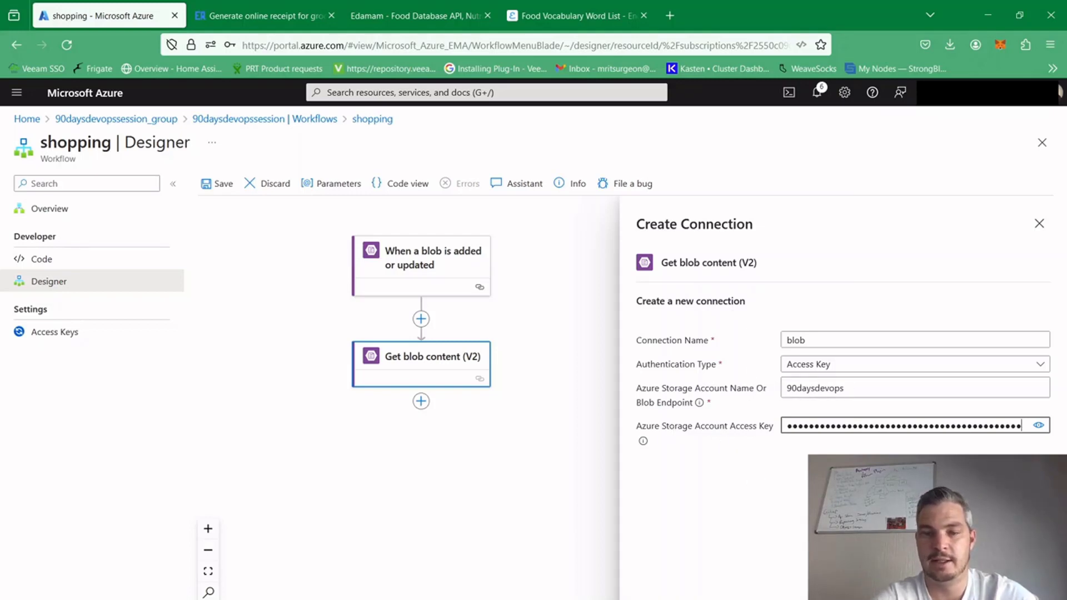
pyautogui.click(953, 477)
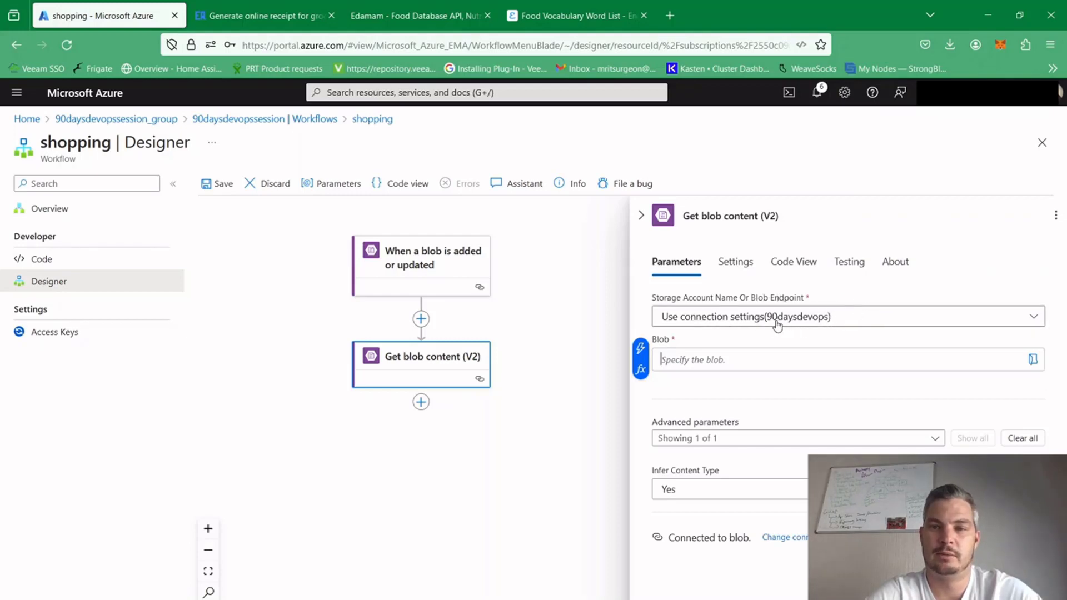
# Keep the 90daysdevops connection settings as storage account and set Blob to the trigger's dynamic content Properties Blob Full Path
pyautogui.click(860, 321)
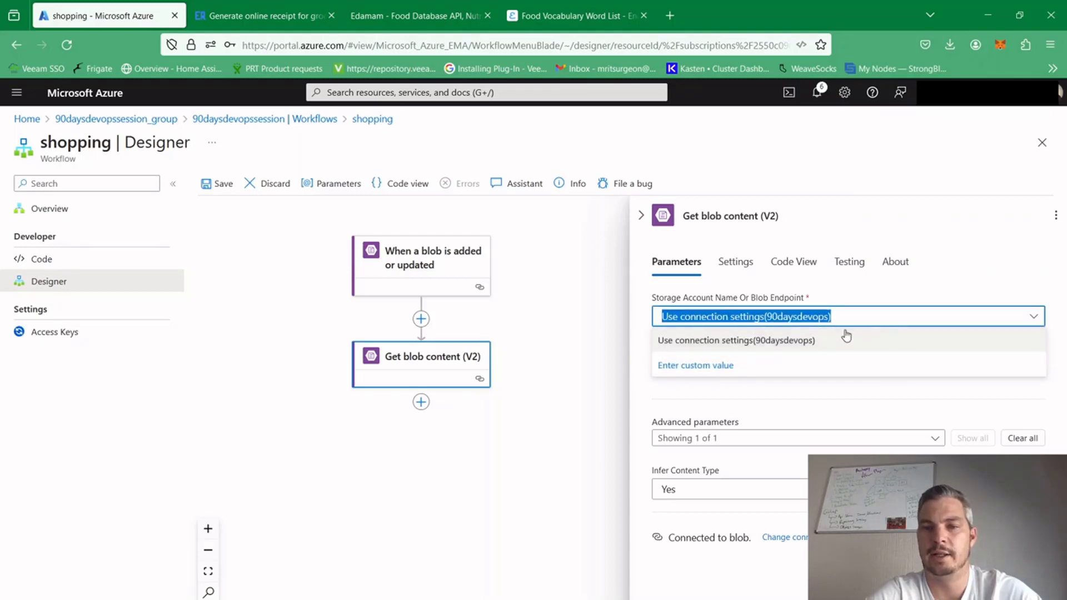
pyautogui.click(877, 315)
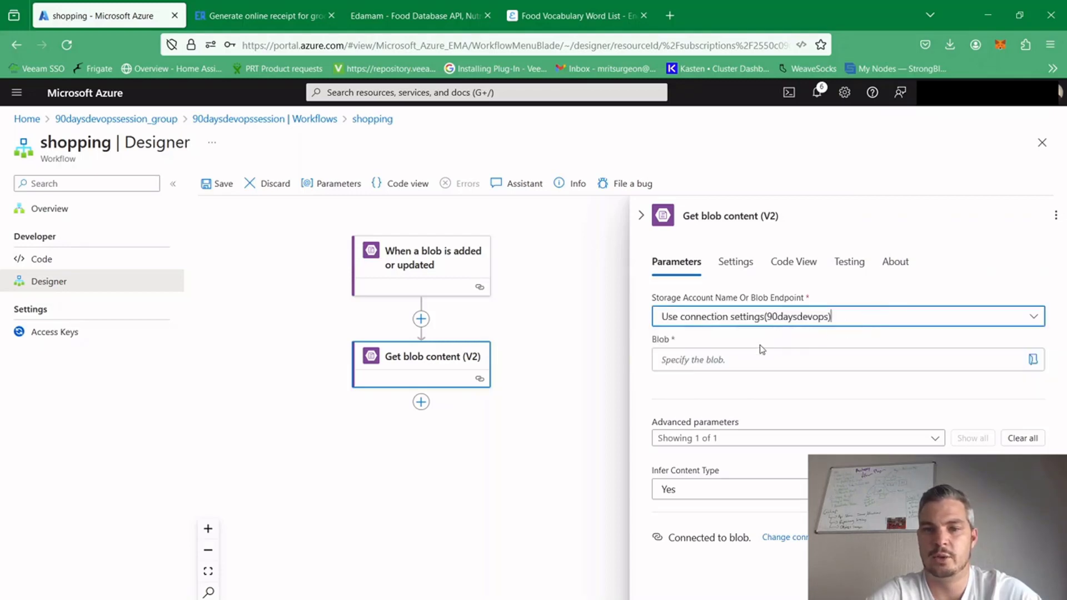
pyautogui.click(723, 360)
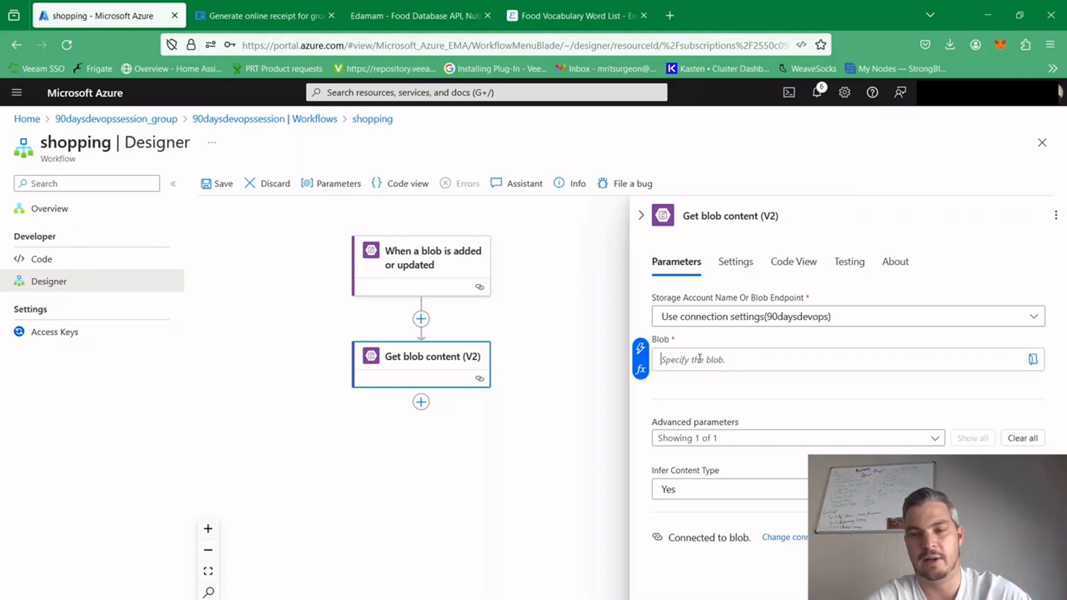
pyautogui.click(640, 368)
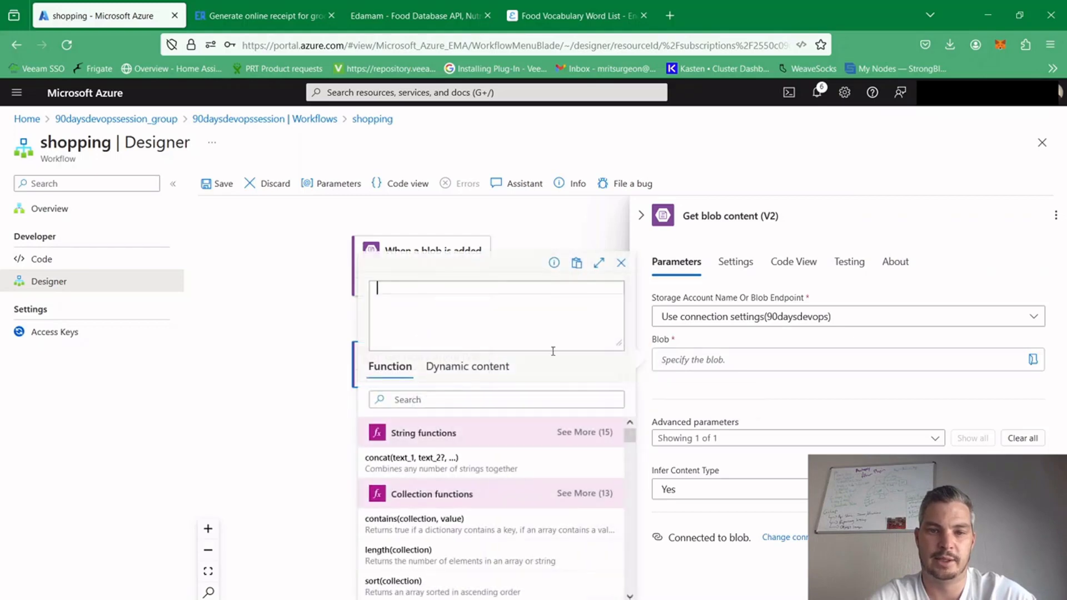
pyautogui.click(484, 369)
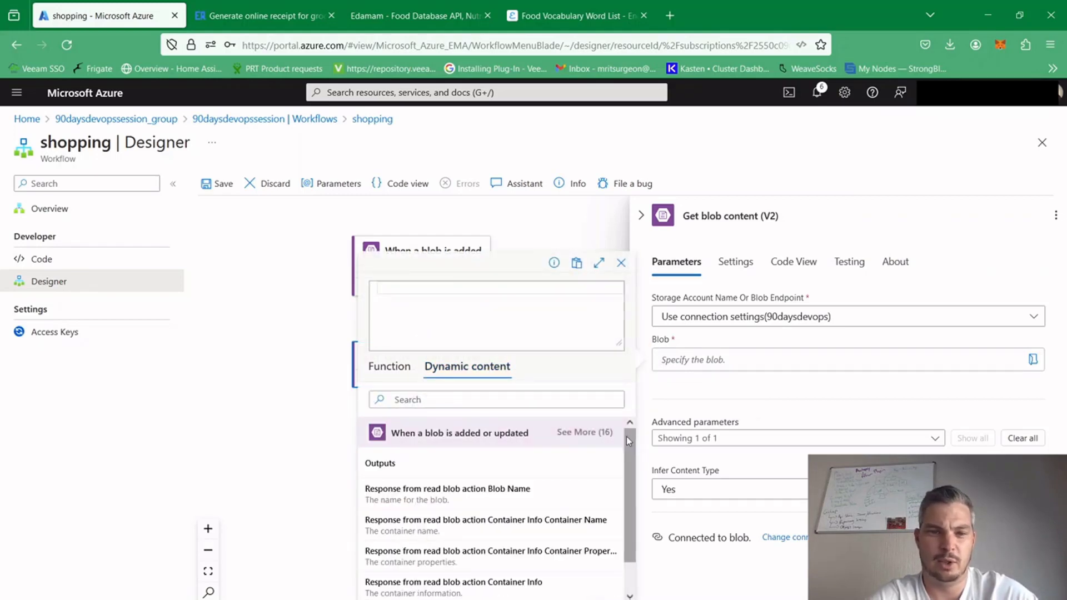
pyautogui.moveTo(625, 436); pyautogui.dragTo(626, 471)
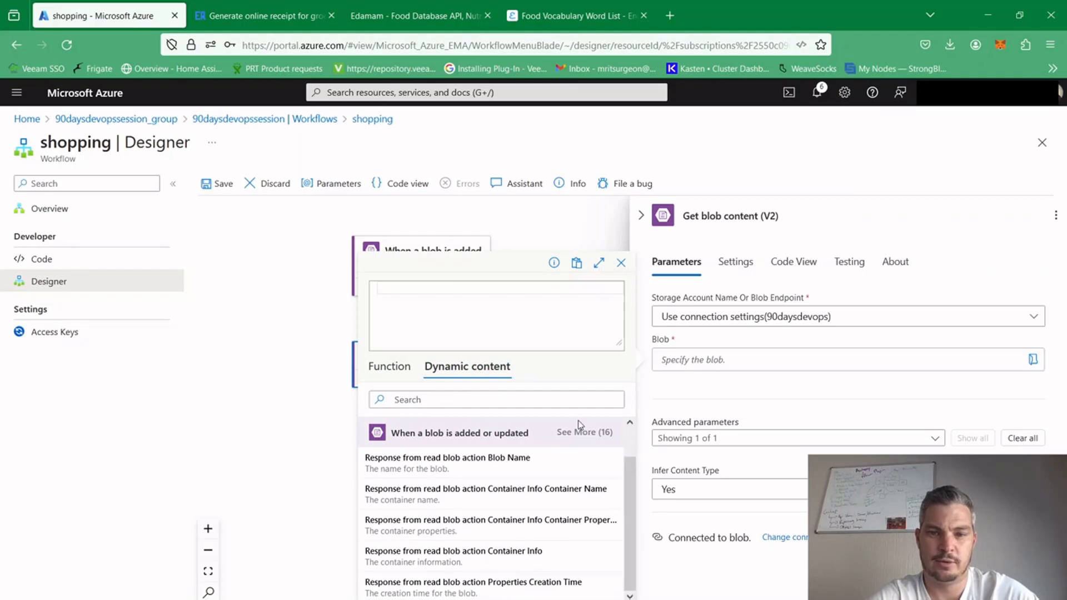
pyautogui.click(584, 433)
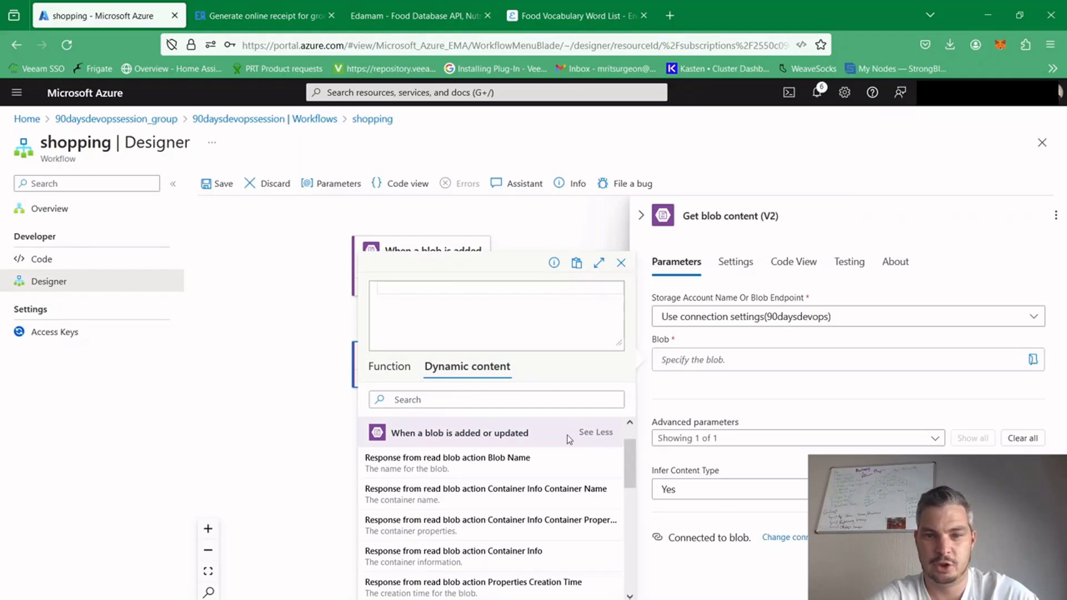
pyautogui.moveTo(633, 457); pyautogui.dragTo(628, 510)
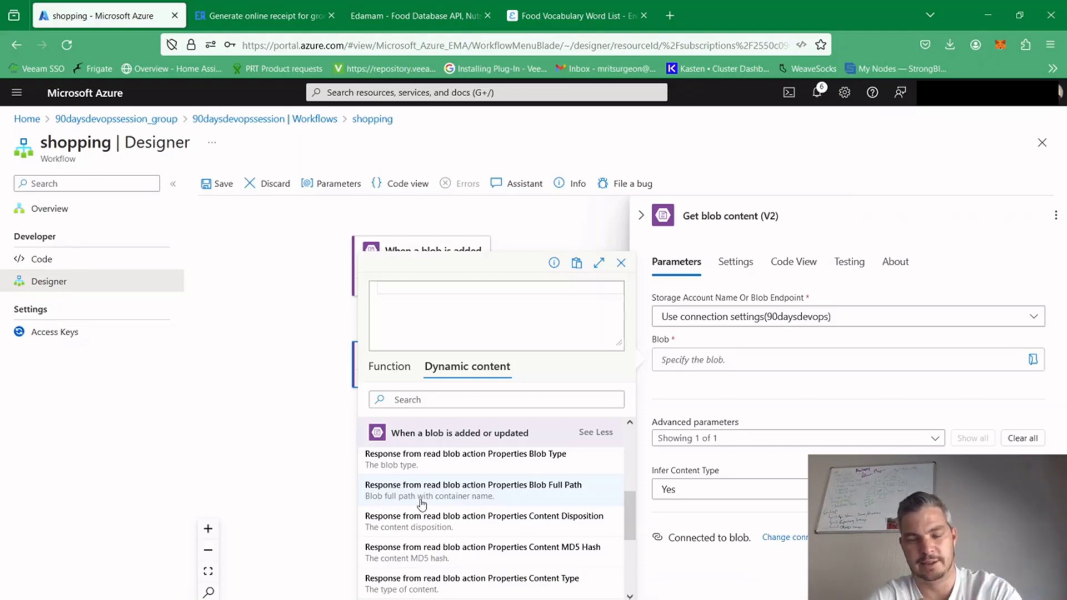
pyautogui.click(518, 489)
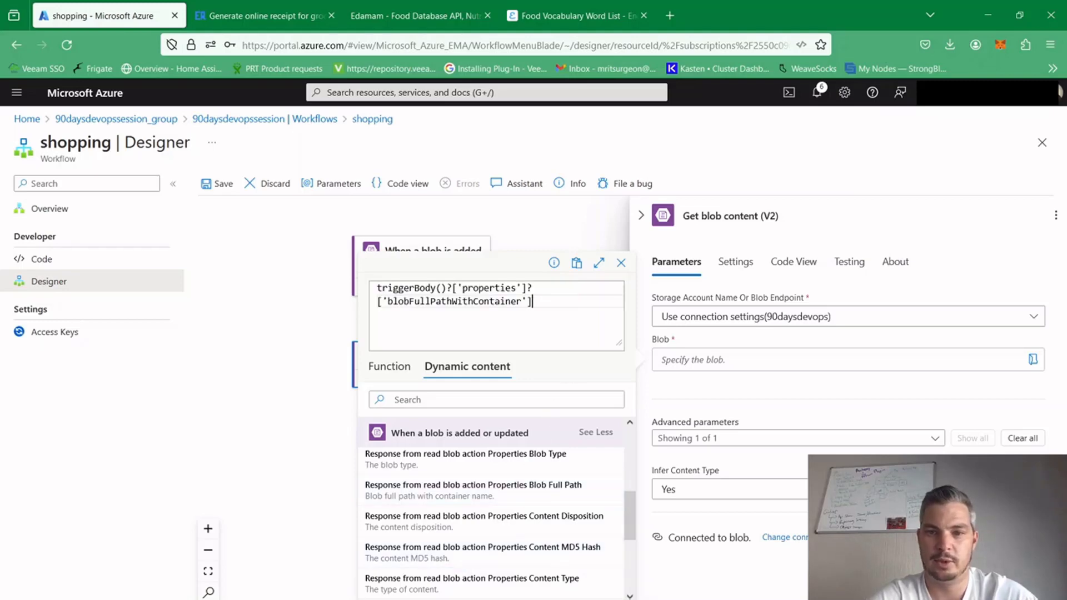
pyautogui.click(496, 599)
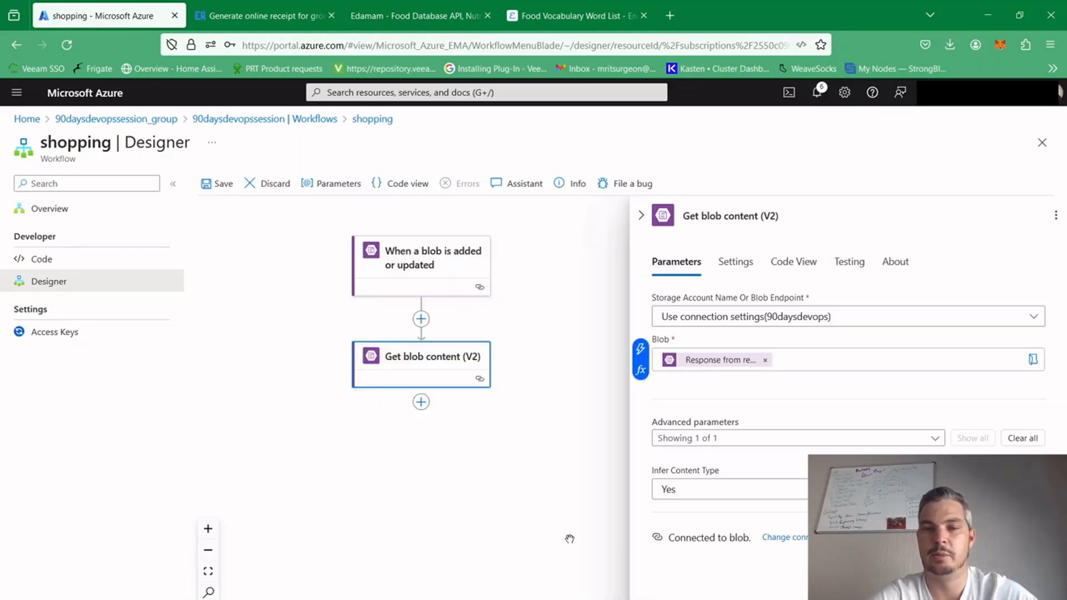
pyautogui.click(578, 425)
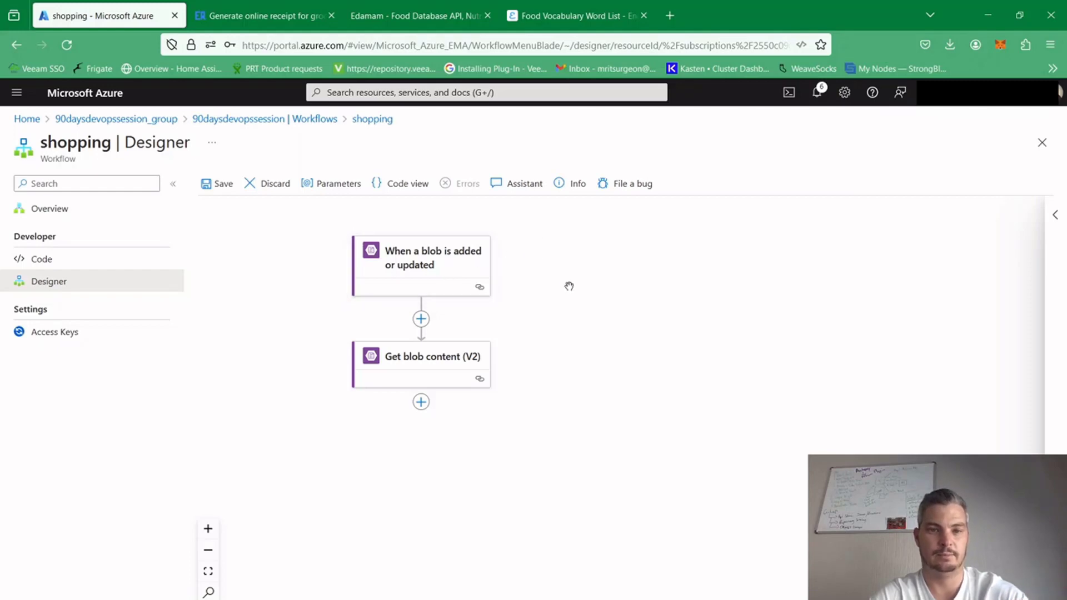
# Search the actions for "compose" and add the Data Operations Compose action after Get blob content (V2)
pyautogui.click(436, 366)
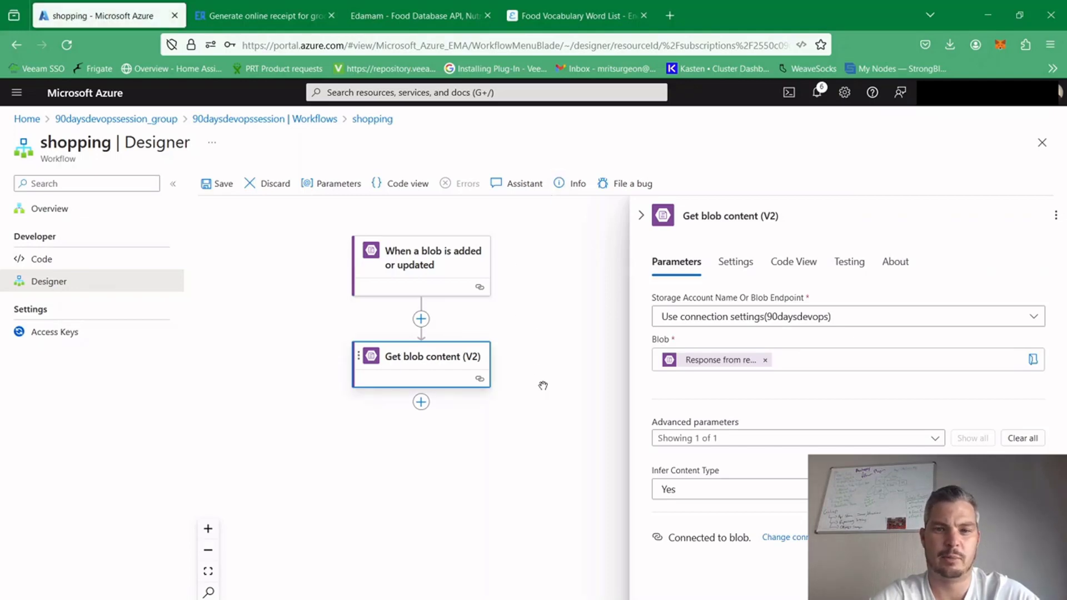
pyautogui.click(420, 402)
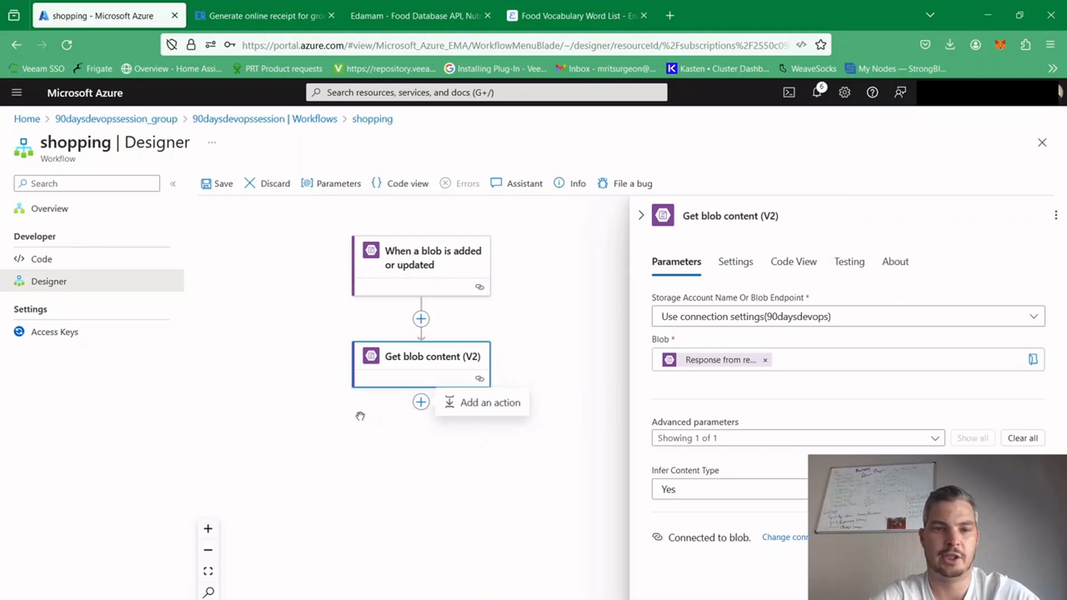
pyautogui.click(481, 412)
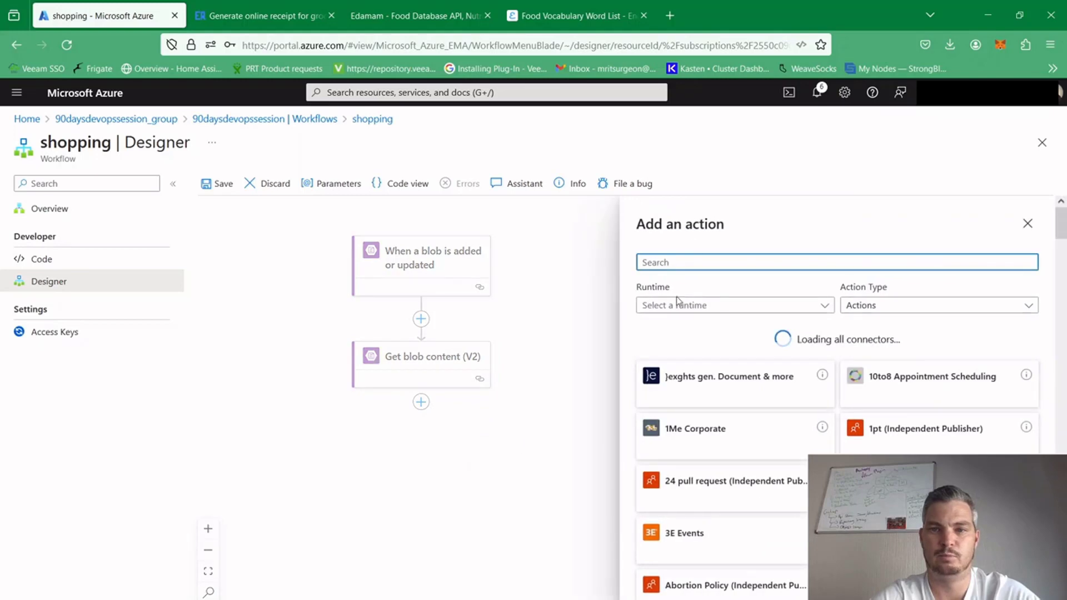
pyautogui.write('compose')
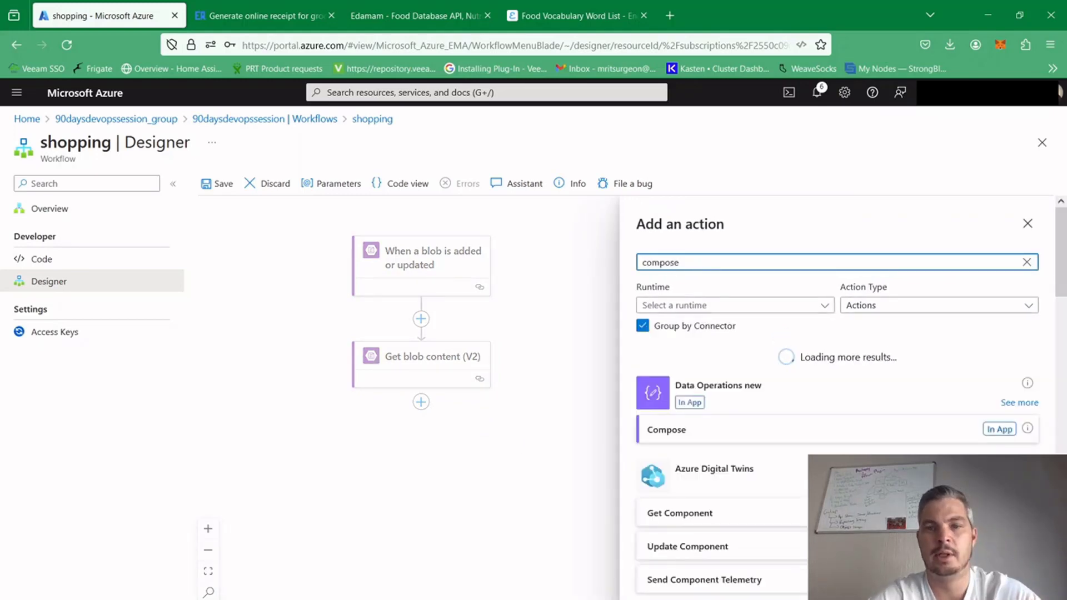
pyautogui.click(689, 434)
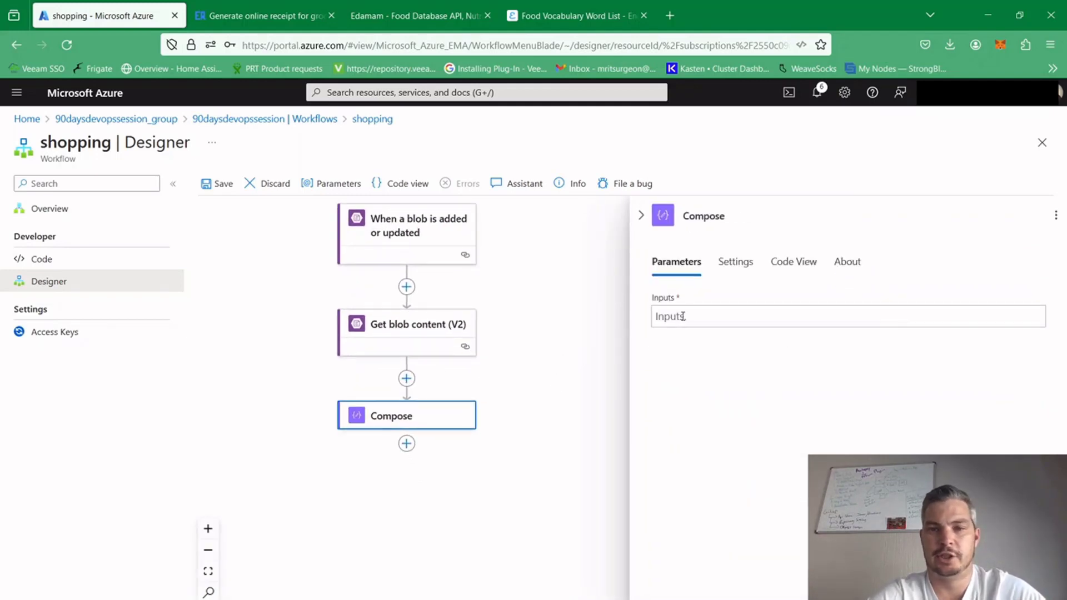
# Set the Compose action's inputs to the File Content output of Get blob content (V2), and save the workflow
pyautogui.click(682, 316)
pyautogui.click(640, 329)
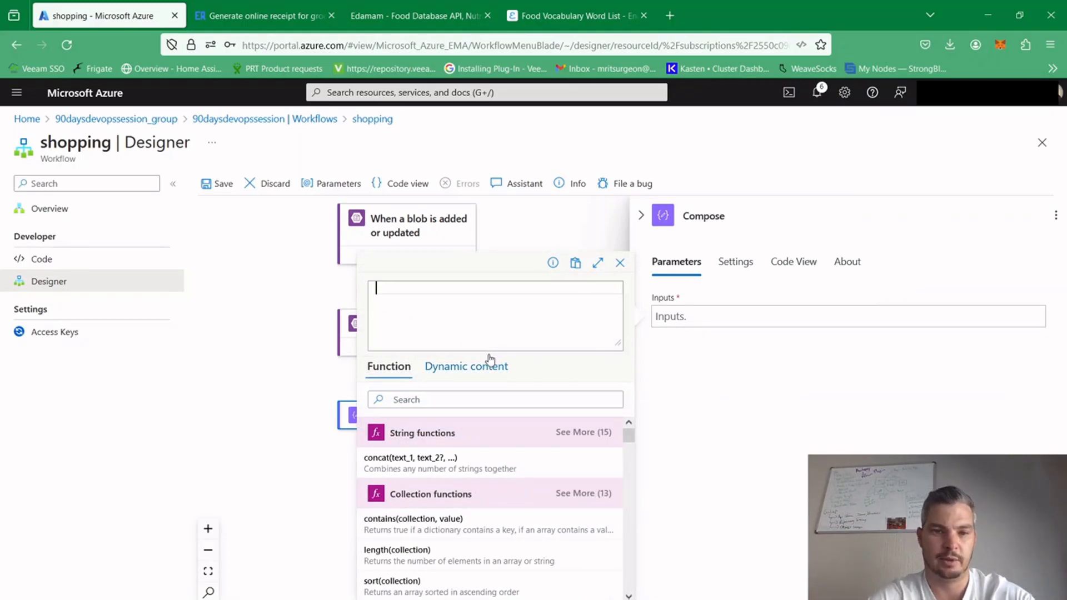
pyautogui.click(477, 367)
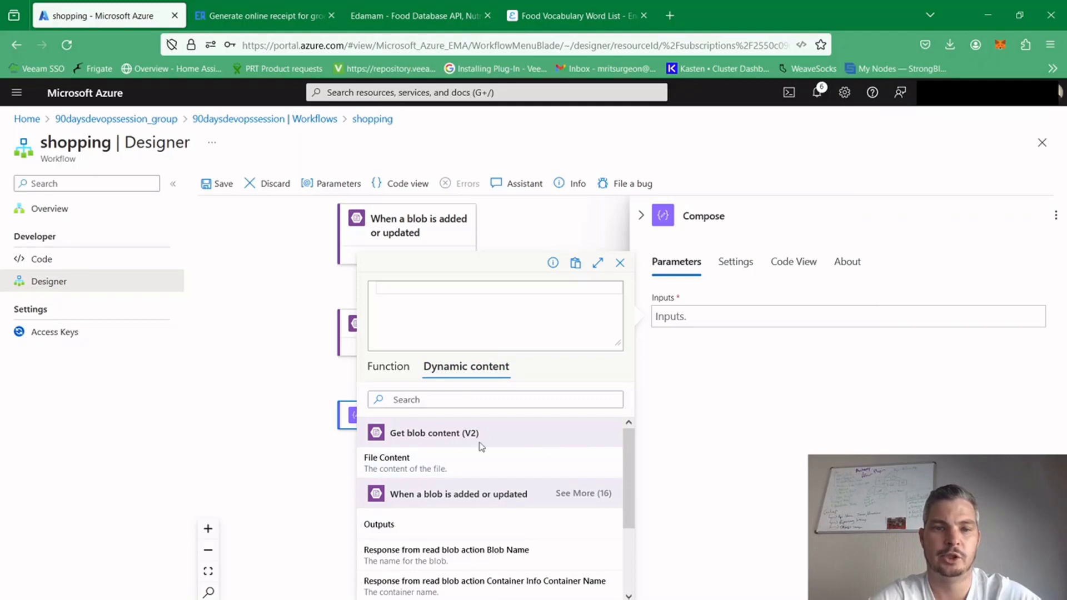
pyautogui.click(424, 464)
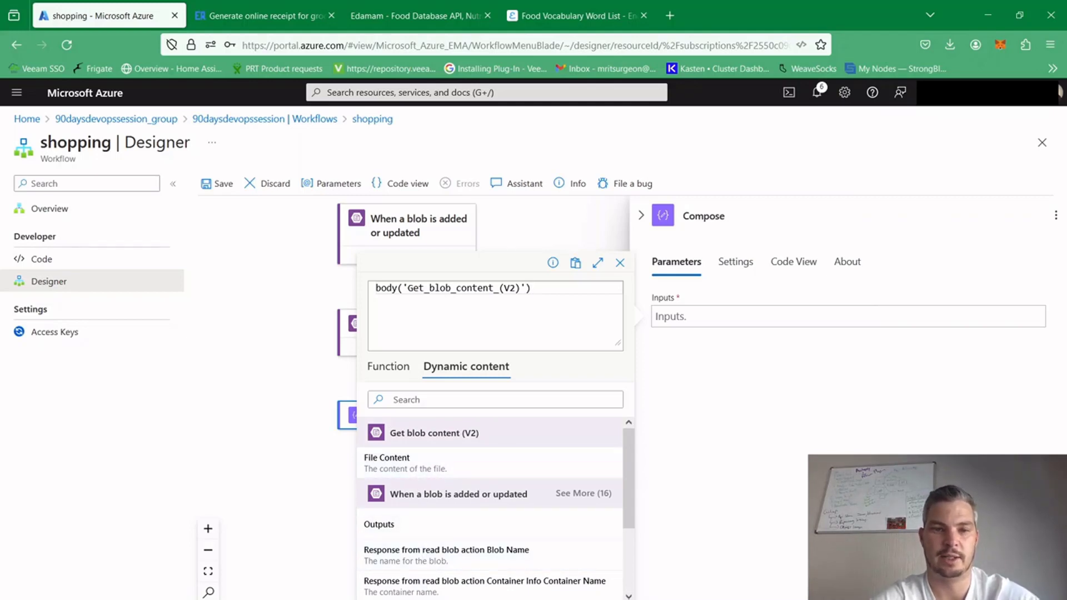
pyautogui.click(402, 599)
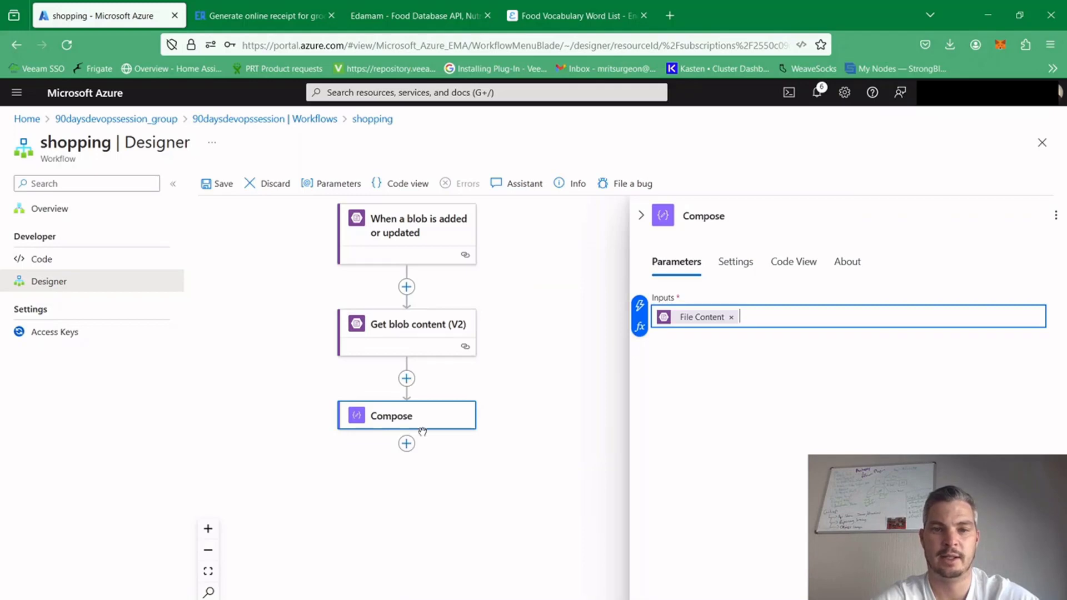
pyautogui.click(564, 458)
pyautogui.click(218, 184)
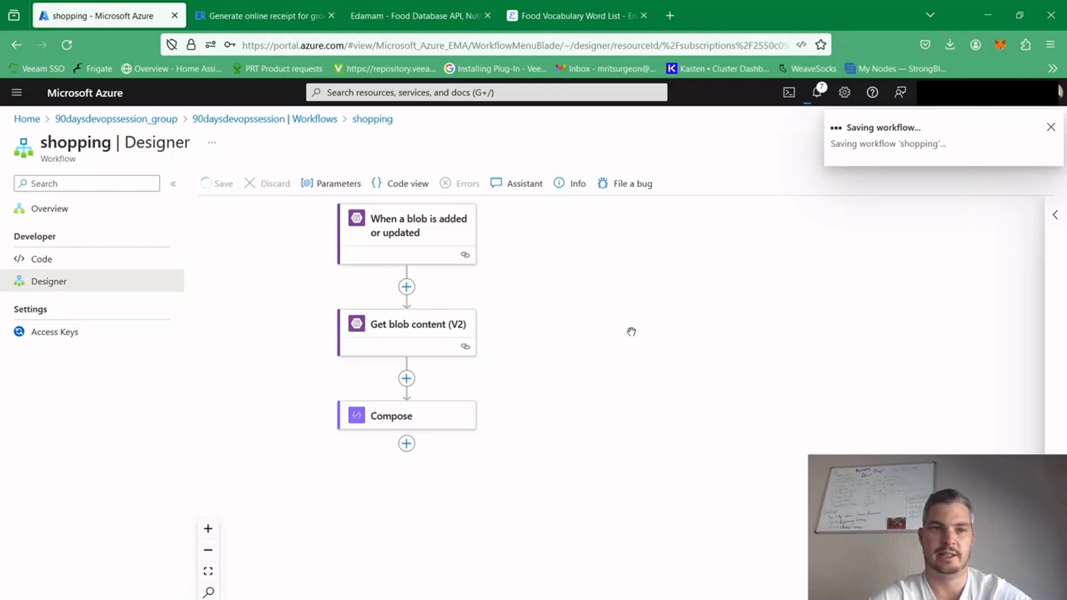
# Switch to the Expenses Receipt generator page and examine the item names entered in the grocery receipt's Payment section
pyautogui.click(273, 28)
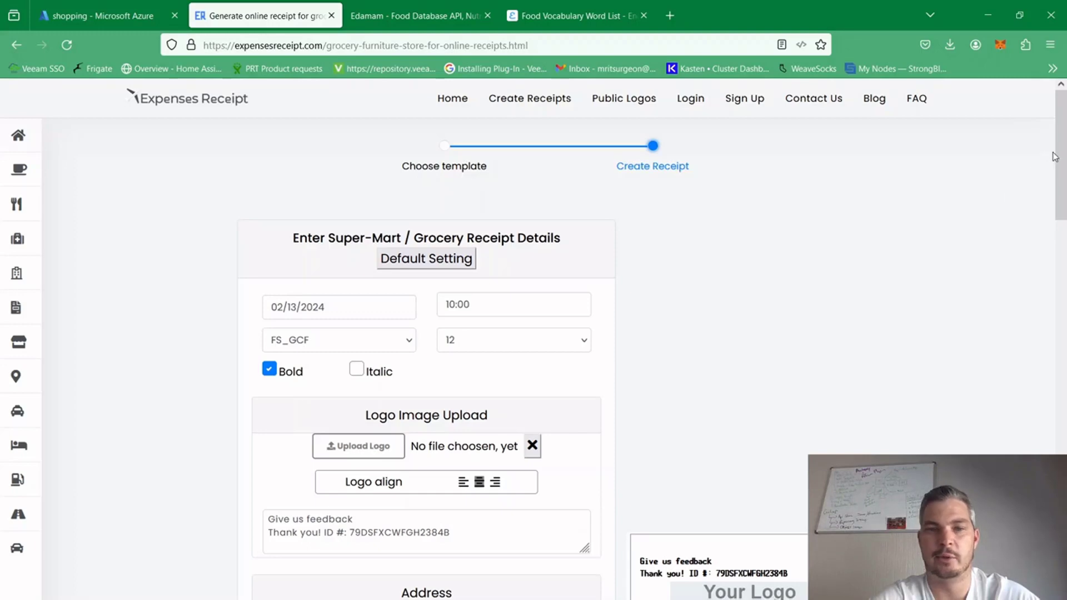
pyautogui.moveTo(1060, 156); pyautogui.dragTo(1064, 306)
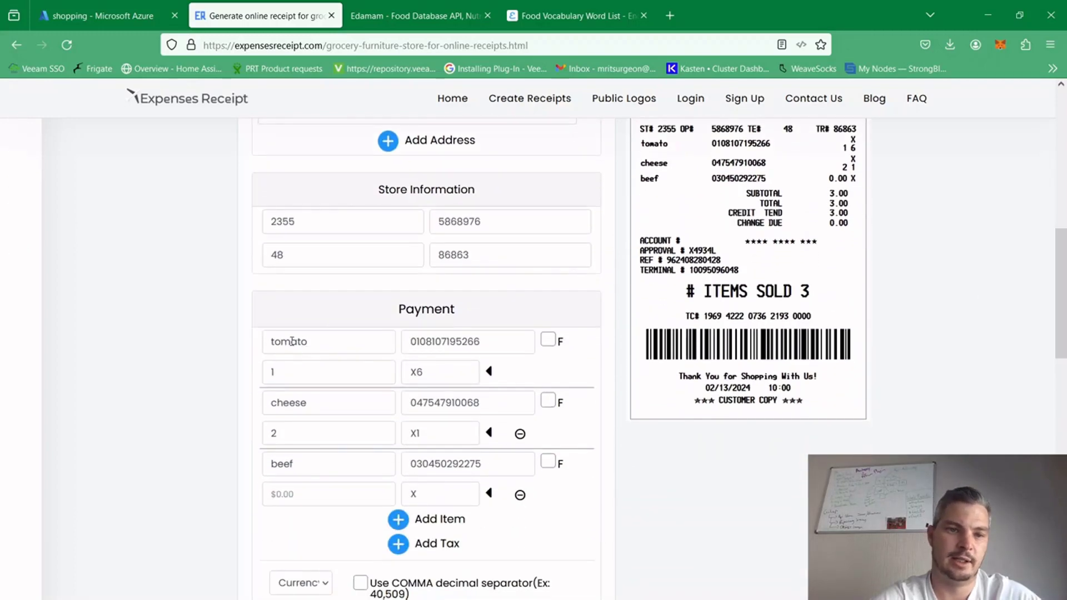
pyautogui.moveTo(270, 342); pyautogui.dragTo(310, 346)
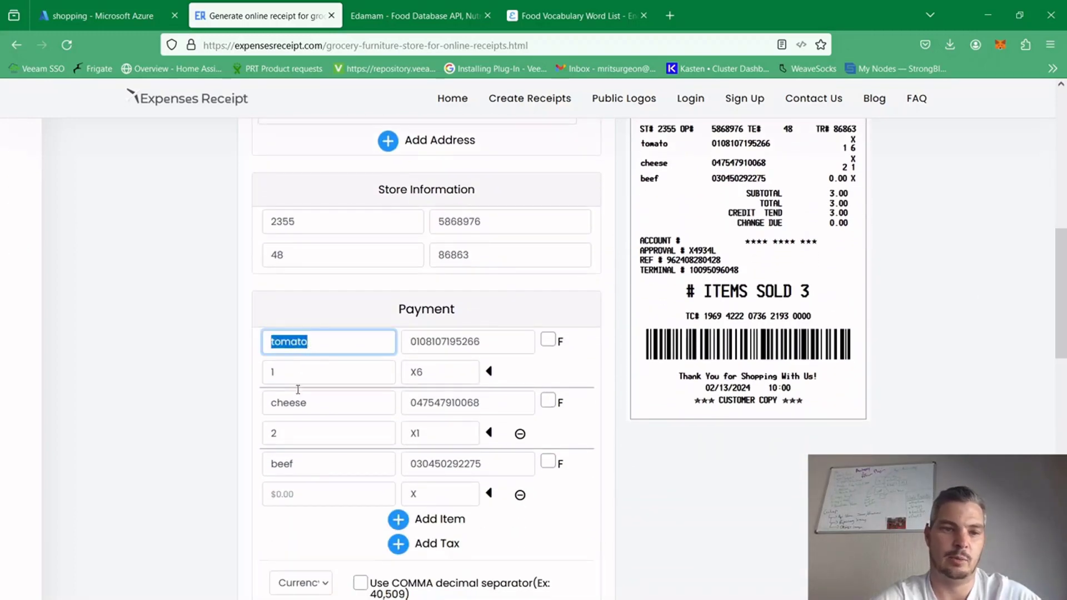
pyautogui.moveTo(270, 405); pyautogui.dragTo(348, 399)
pyautogui.moveTo(269, 467); pyautogui.dragTo(337, 468)
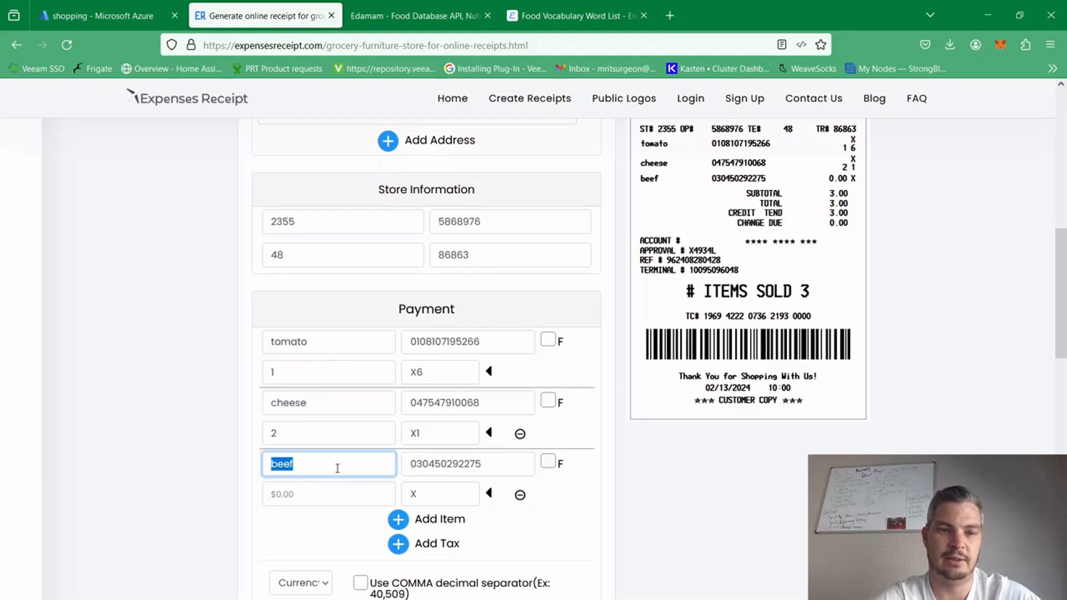
# Set the beef item's price to 1 and its quantity to 7 in the receipt's Payment section
pyautogui.click(301, 494)
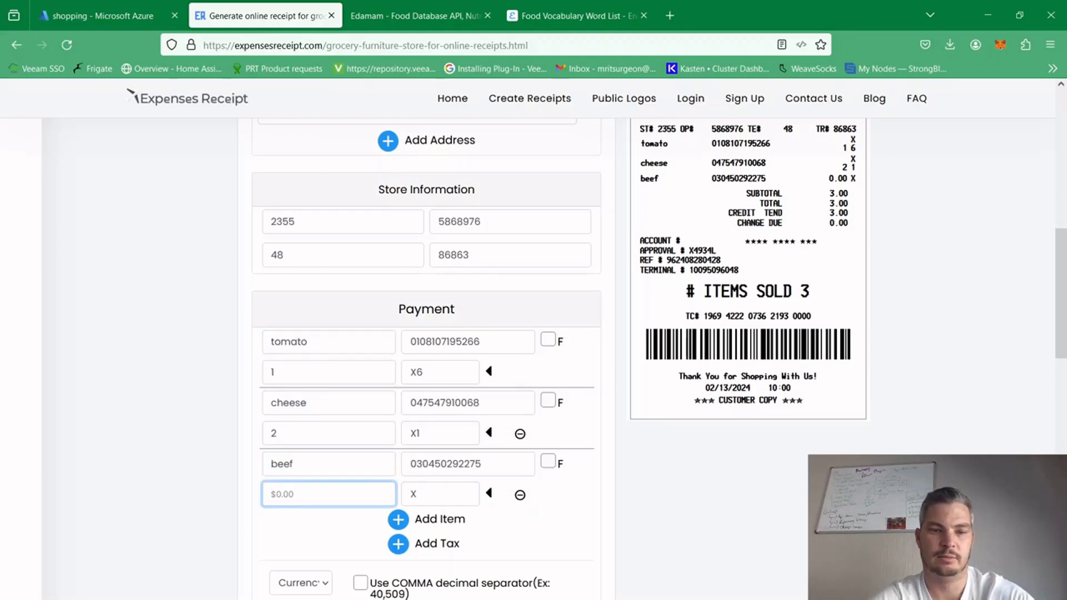
pyautogui.write('1')
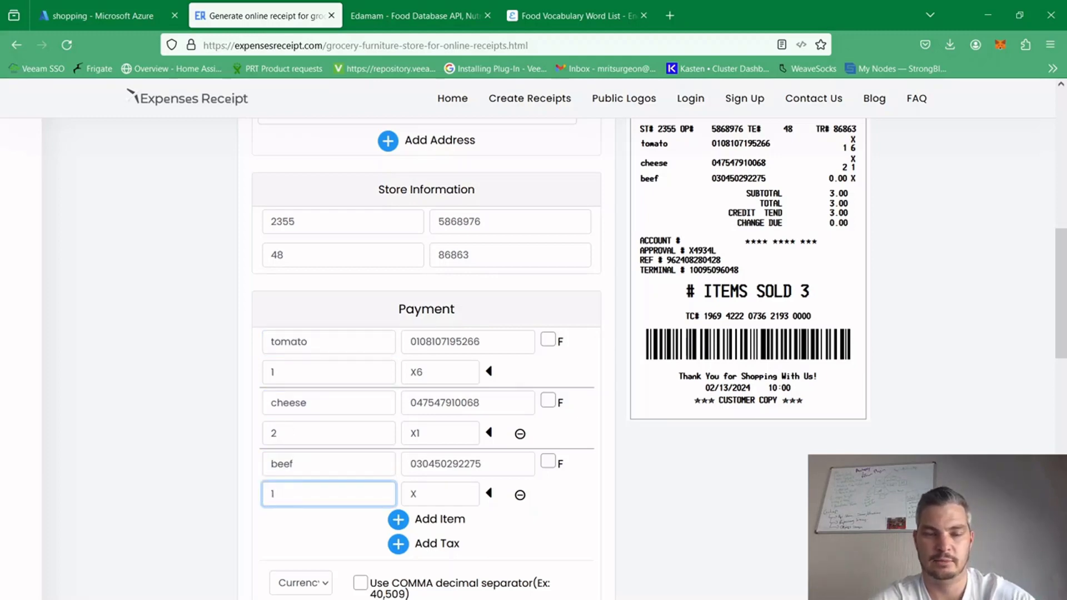
pyautogui.click(441, 495)
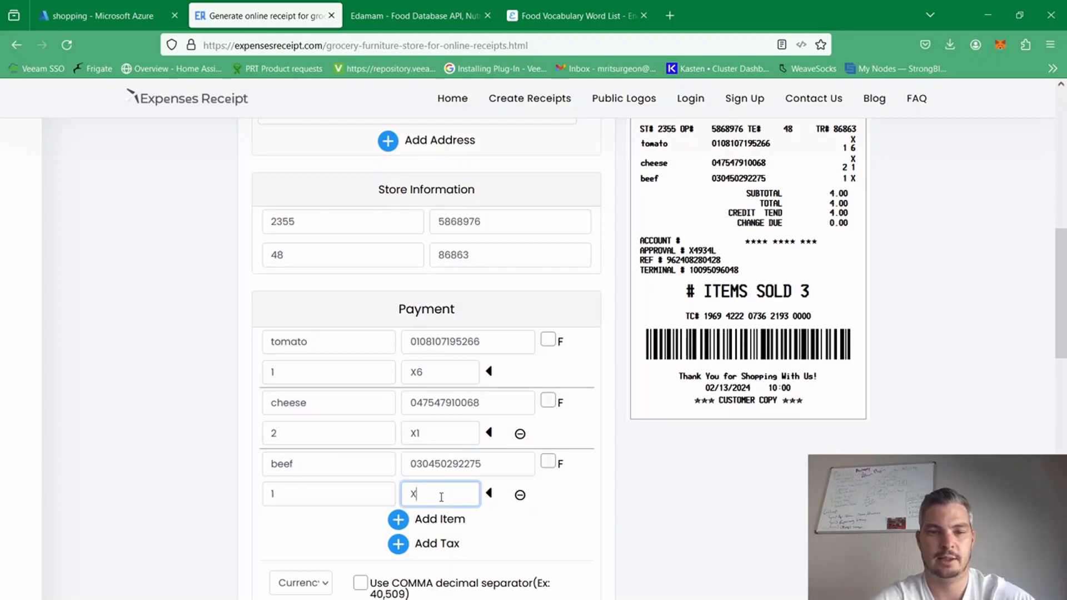
pyautogui.write('7')
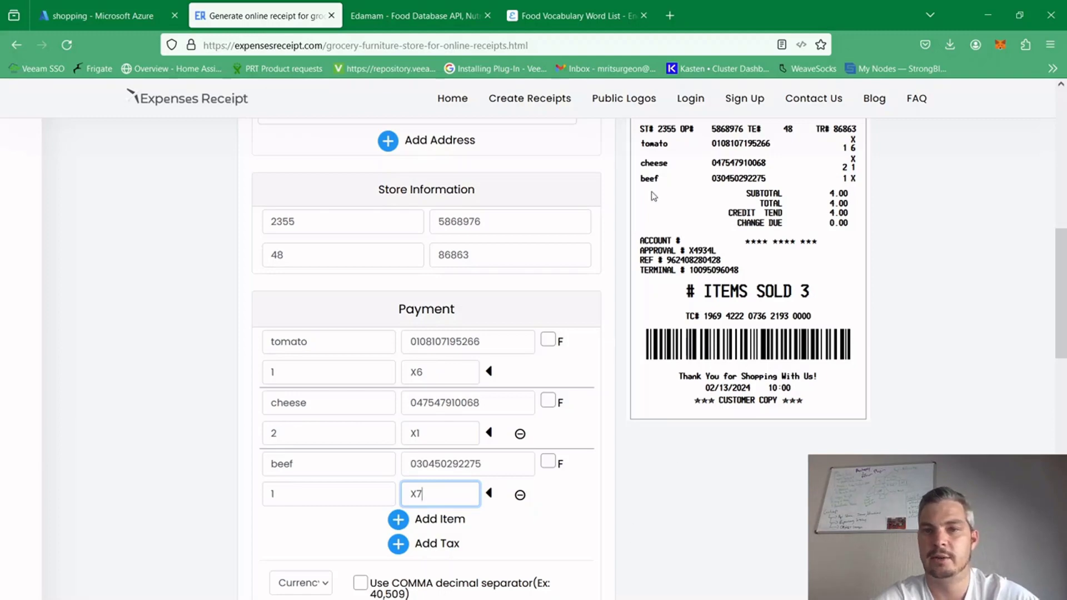
# Download the completed grocery receipt and dismiss the sign-up request
pyautogui.scroll(1, 655, 216)
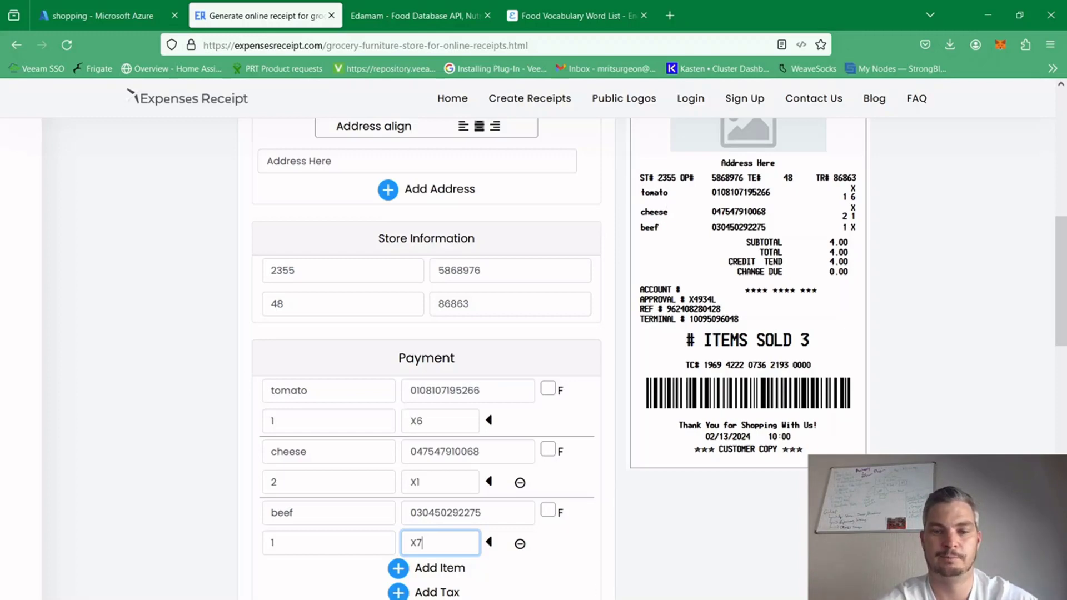
pyautogui.scroll(-7, 1048, 349)
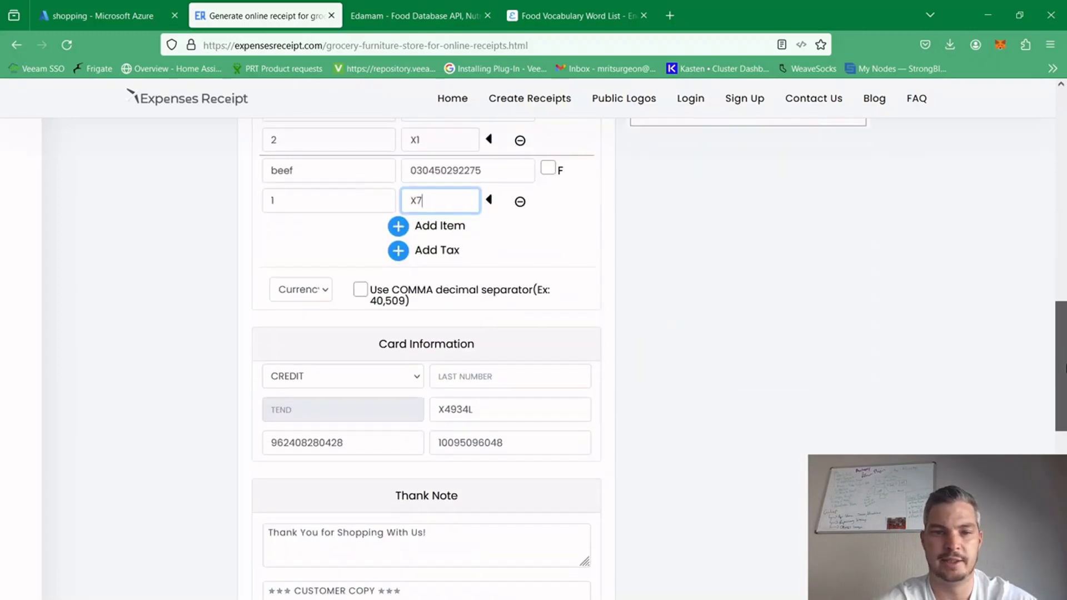
pyautogui.scroll(7, 1047, 348)
pyautogui.scroll(-1, 1037, 299)
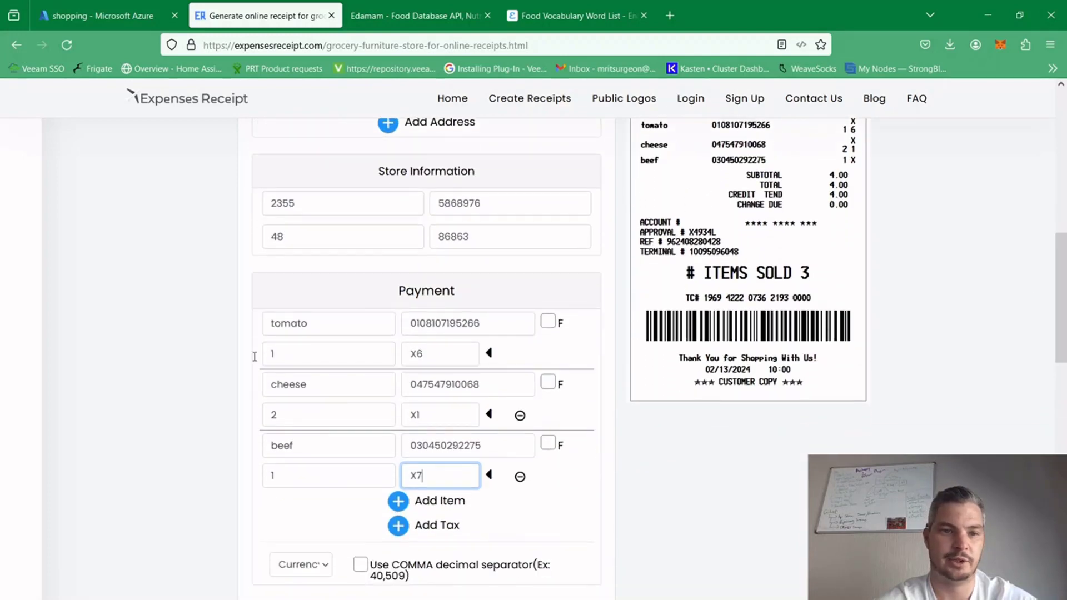
pyautogui.scroll(-7, 1061, 234)
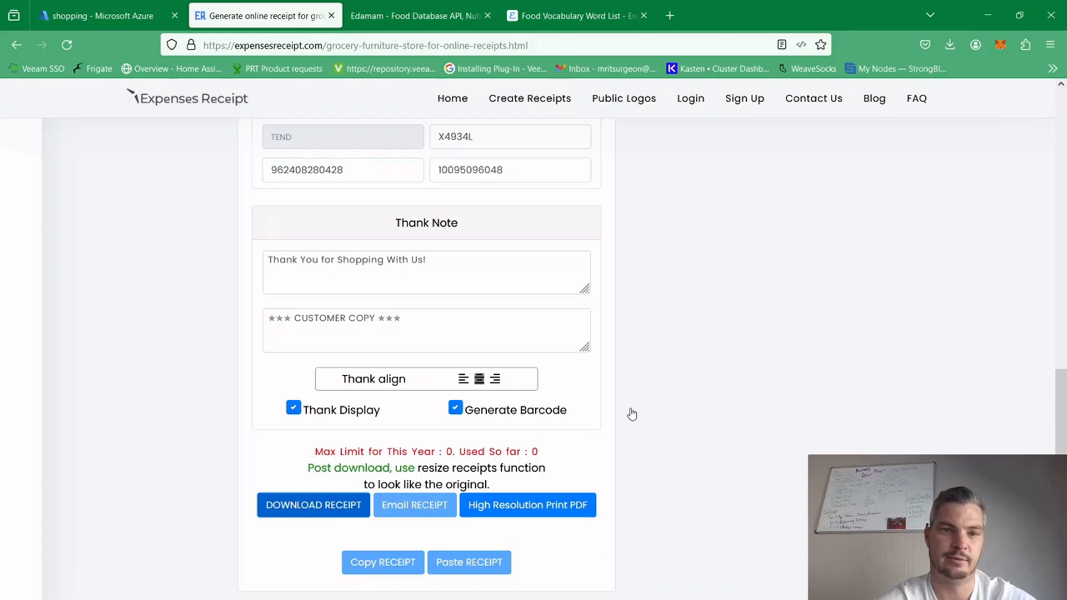
pyautogui.click(289, 500)
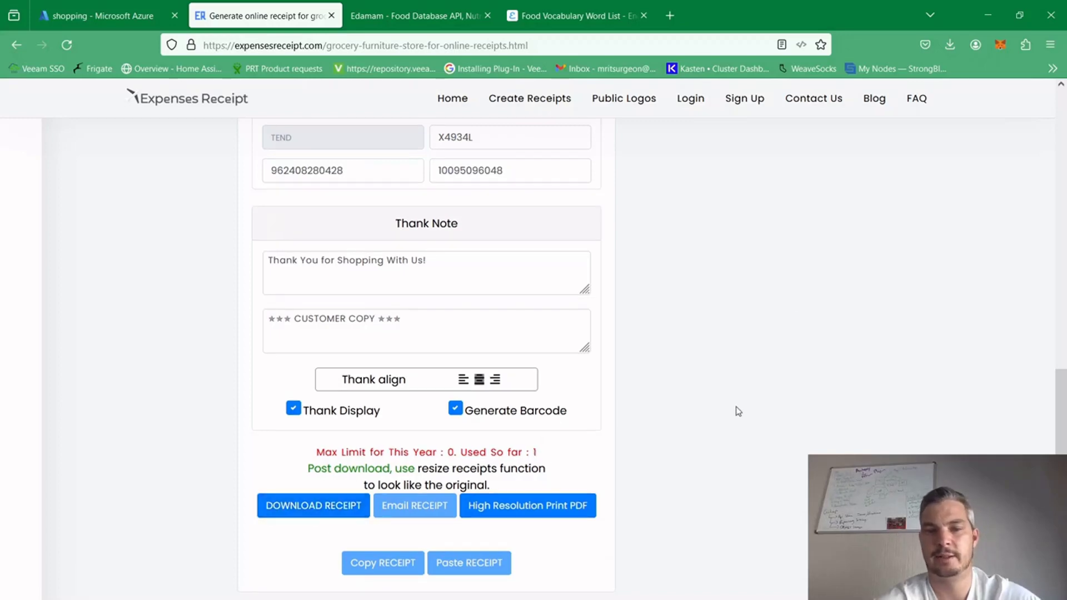
pyautogui.click(290, 507)
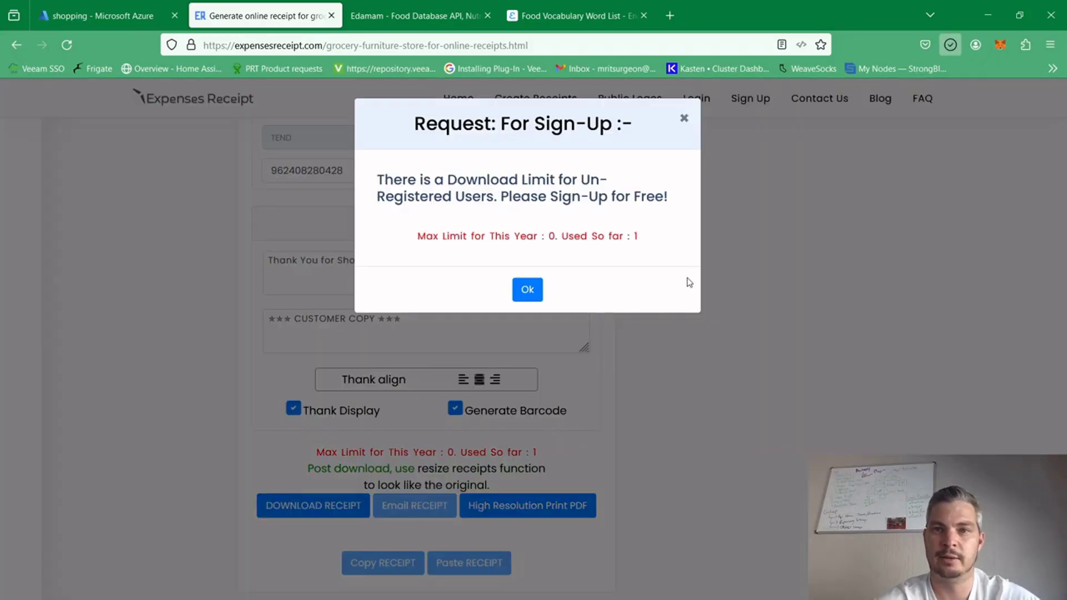
pyautogui.click(527, 290)
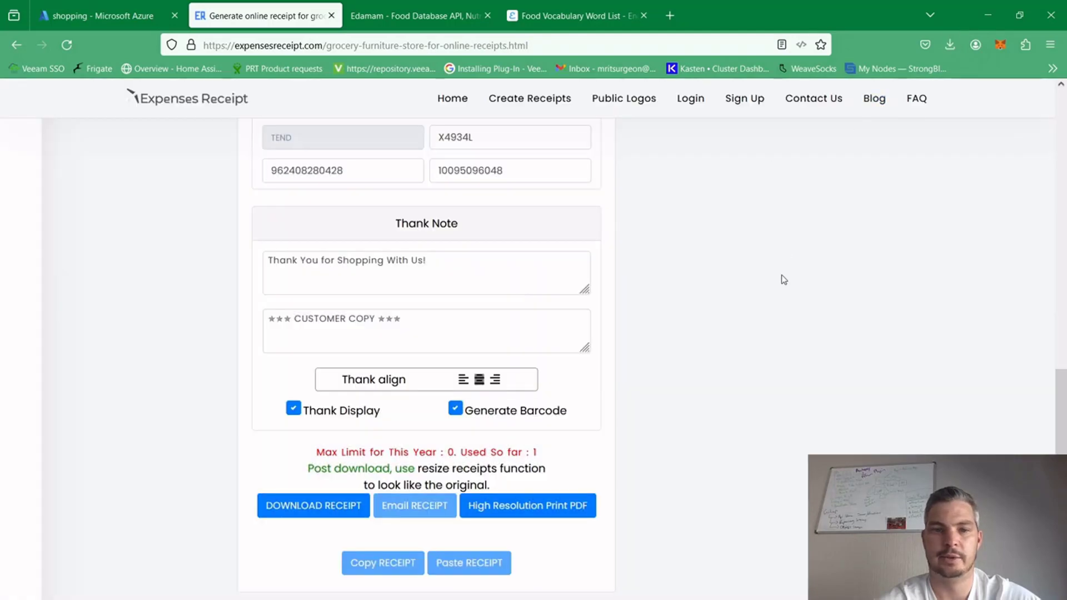
# Switch to the Azure portal and open the slips blob container in the 90daysdevops storage account's storage browser
pyautogui.click(139, 20)
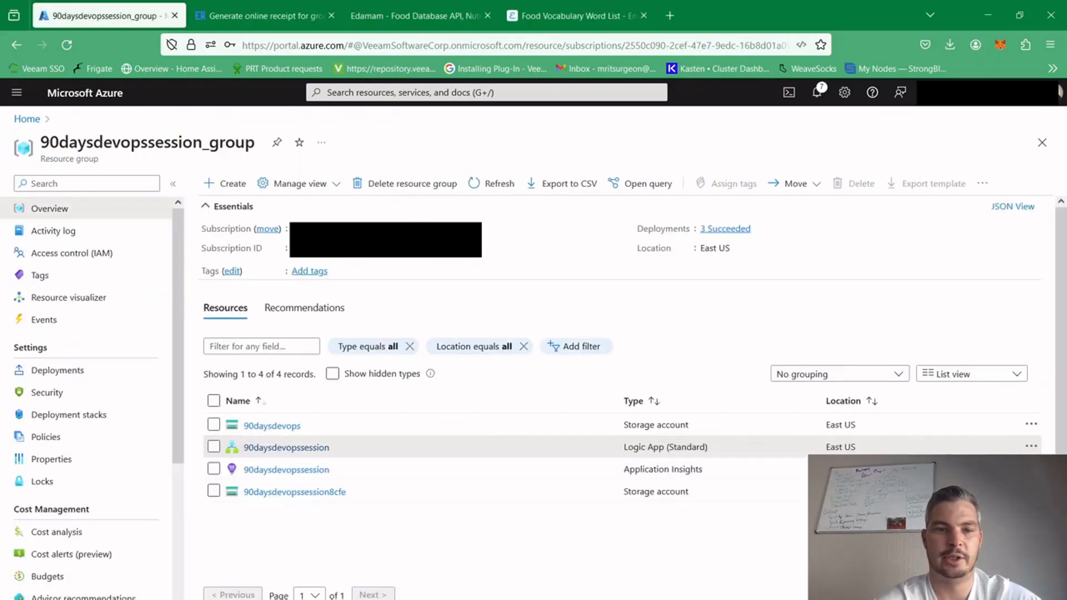
pyautogui.click(284, 426)
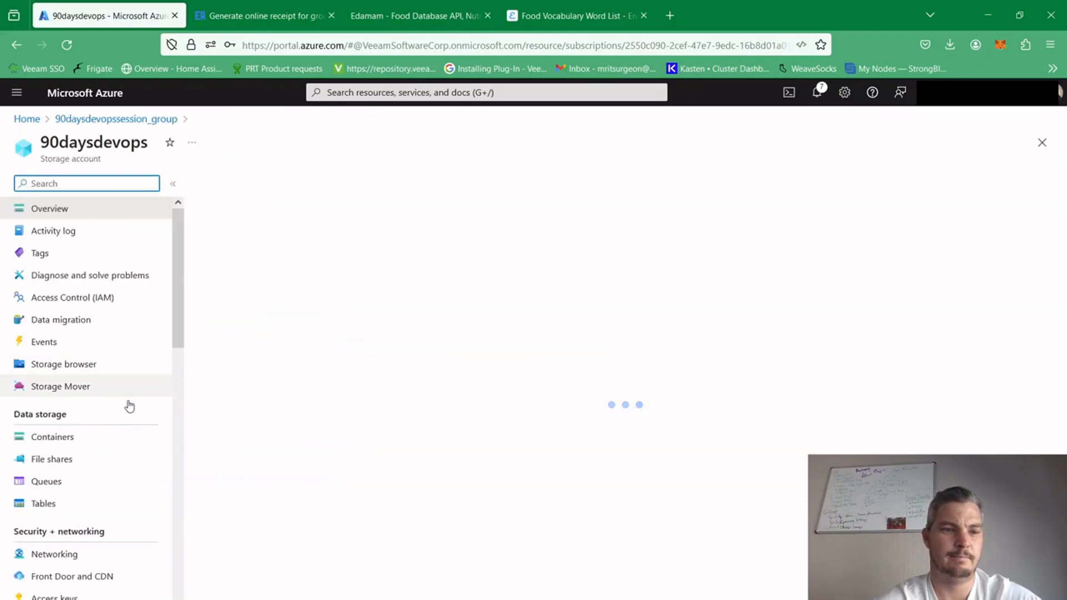
pyautogui.click(81, 365)
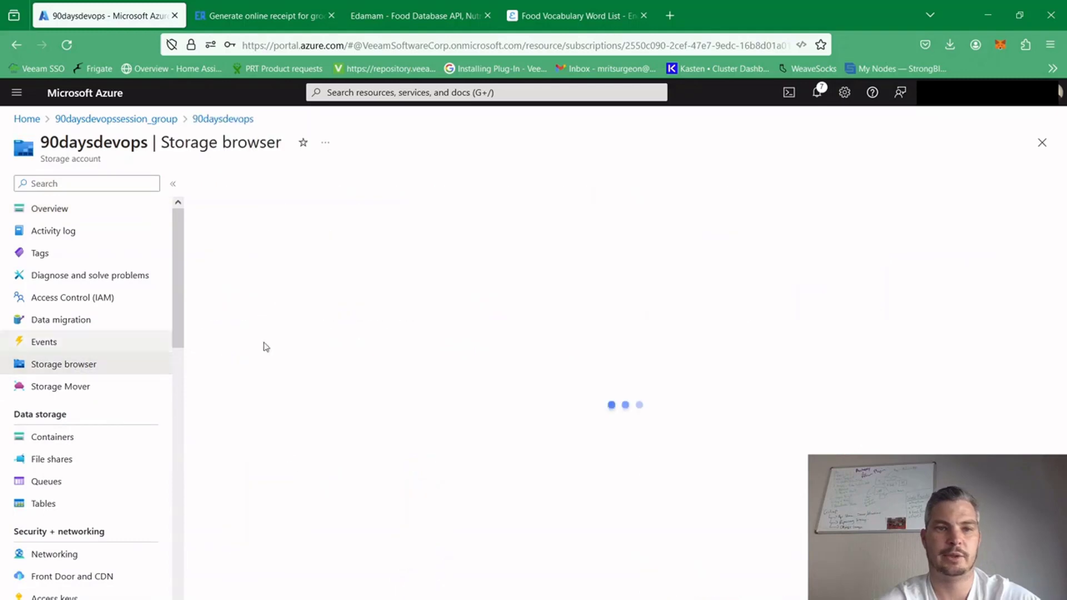
pyautogui.click(244, 257)
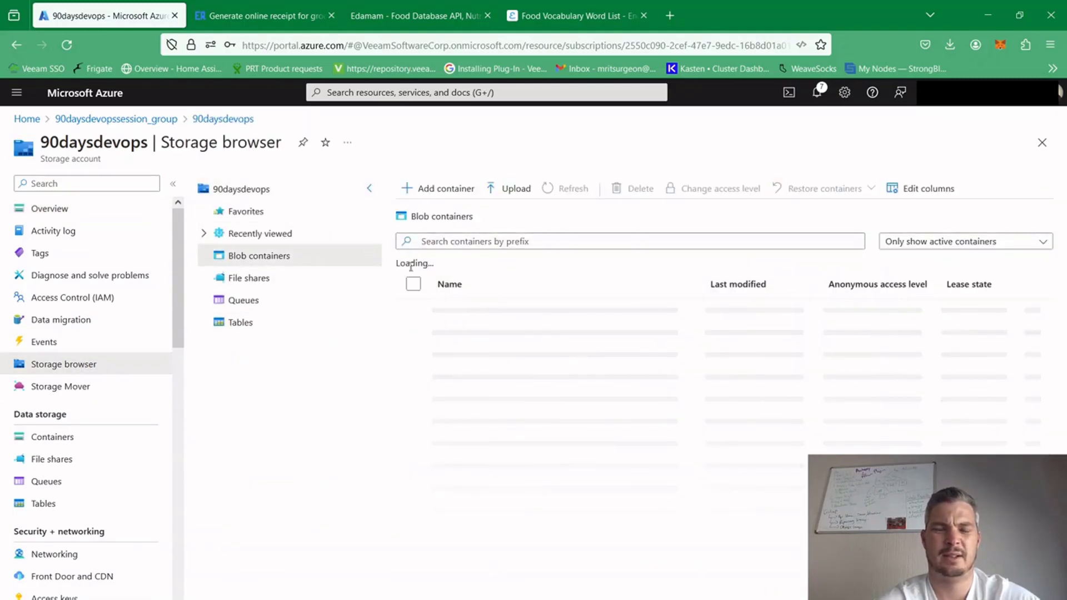
pyautogui.click(456, 338)
pyautogui.click(461, 334)
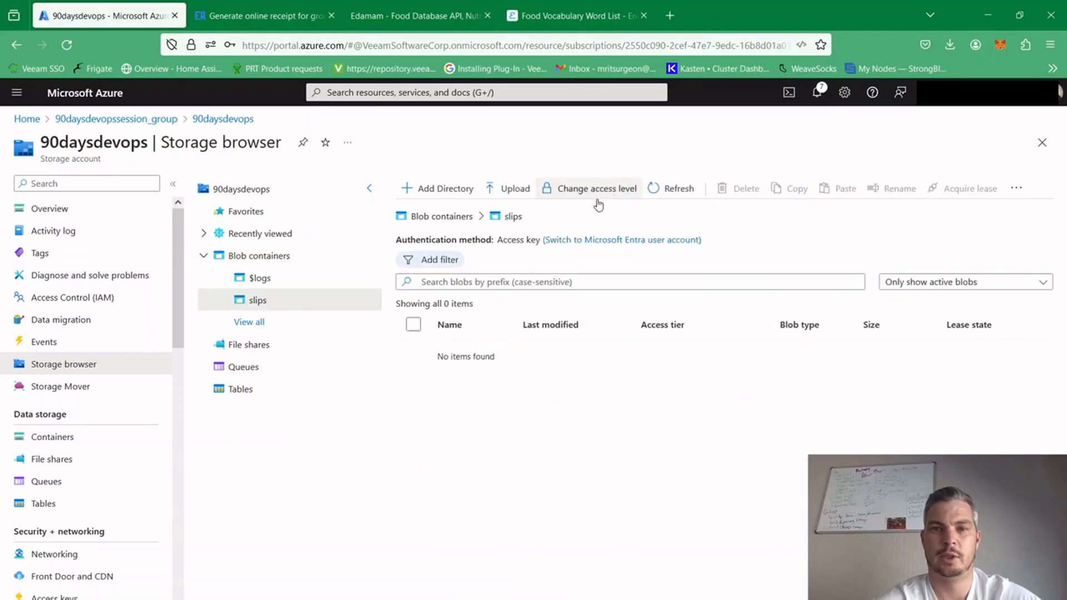
# Upload the downloaded receipt-store image to the slips container and close the upload form
pyautogui.click(503, 188)
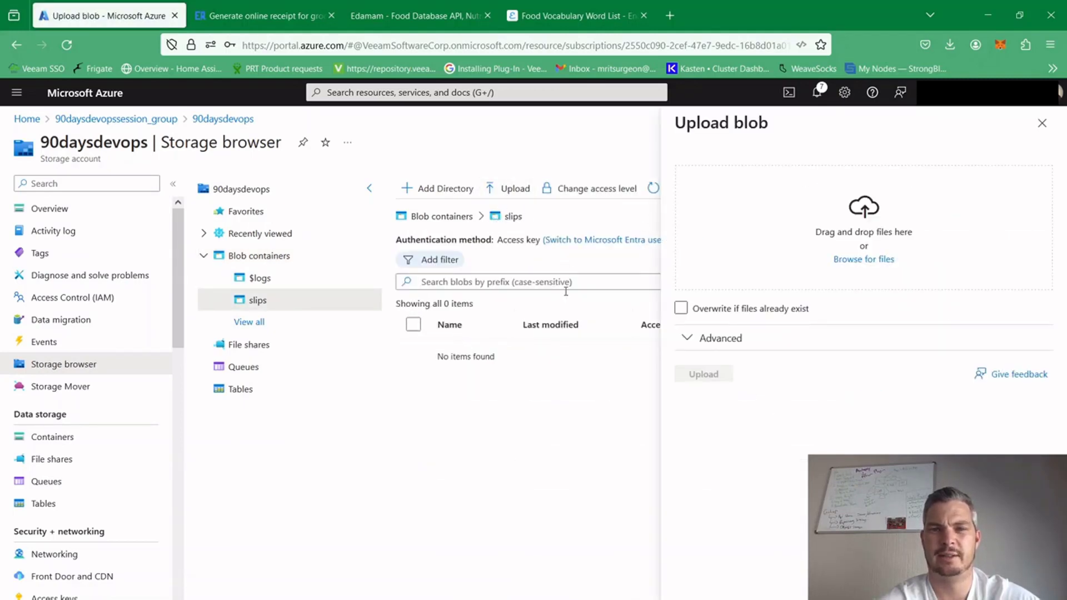
pyautogui.click(854, 265)
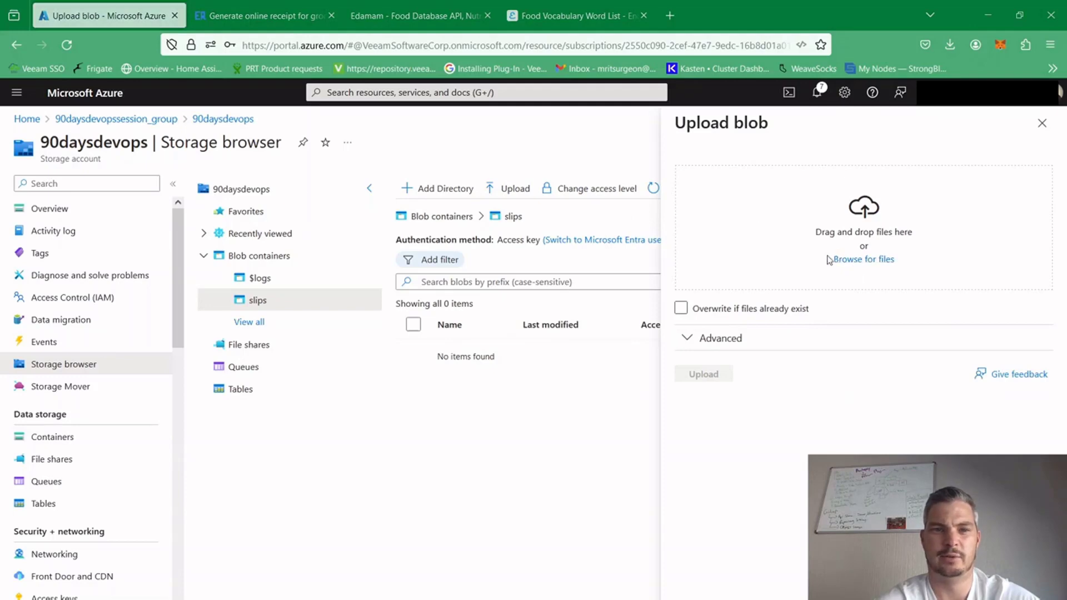
pyautogui.click(692, 374)
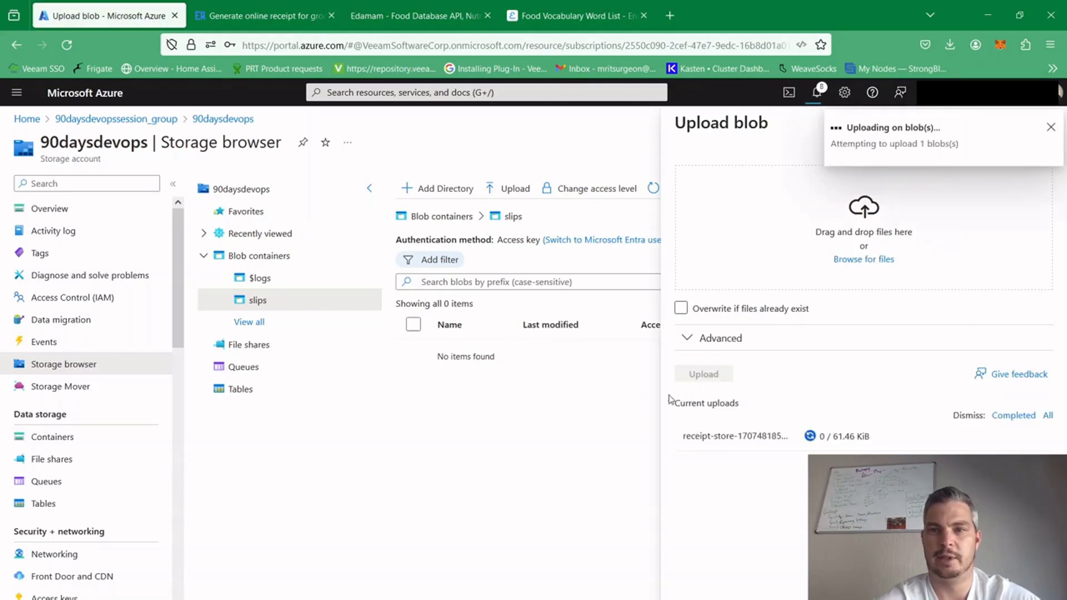
pyautogui.click(506, 460)
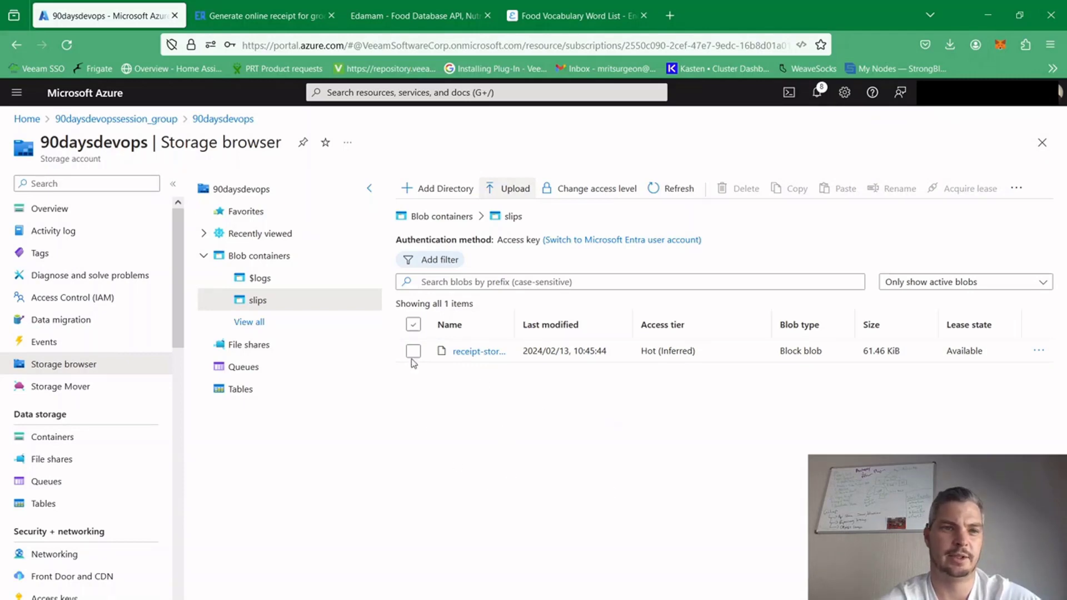
# Return to 90daysdevopssession_group and open the shopping workflow of the 90daysdevopssession logic app
pyautogui.click(139, 120)
pyautogui.click(300, 449)
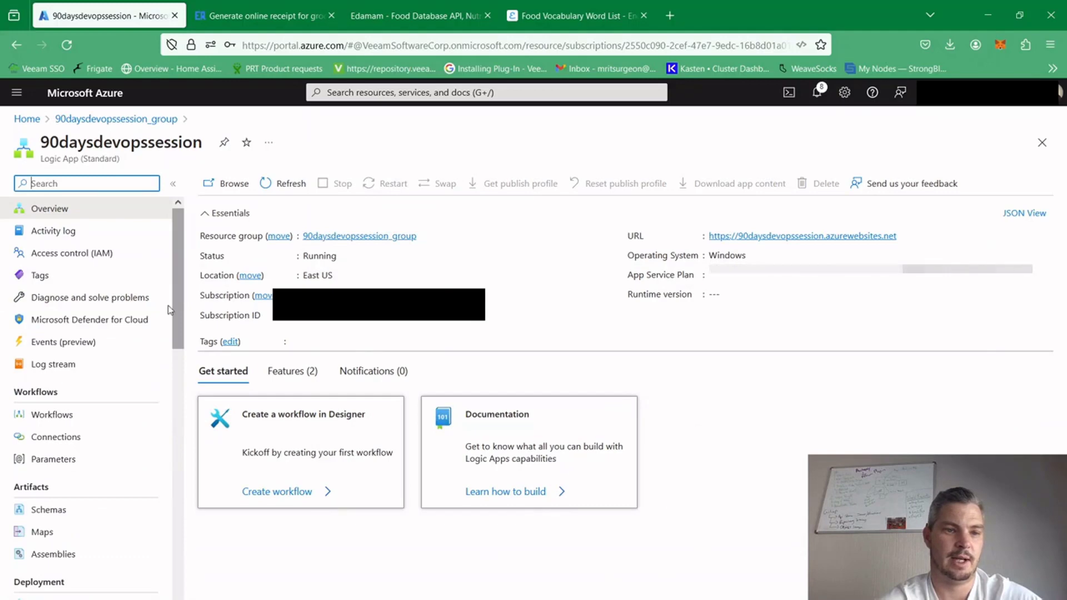
pyautogui.click(76, 424)
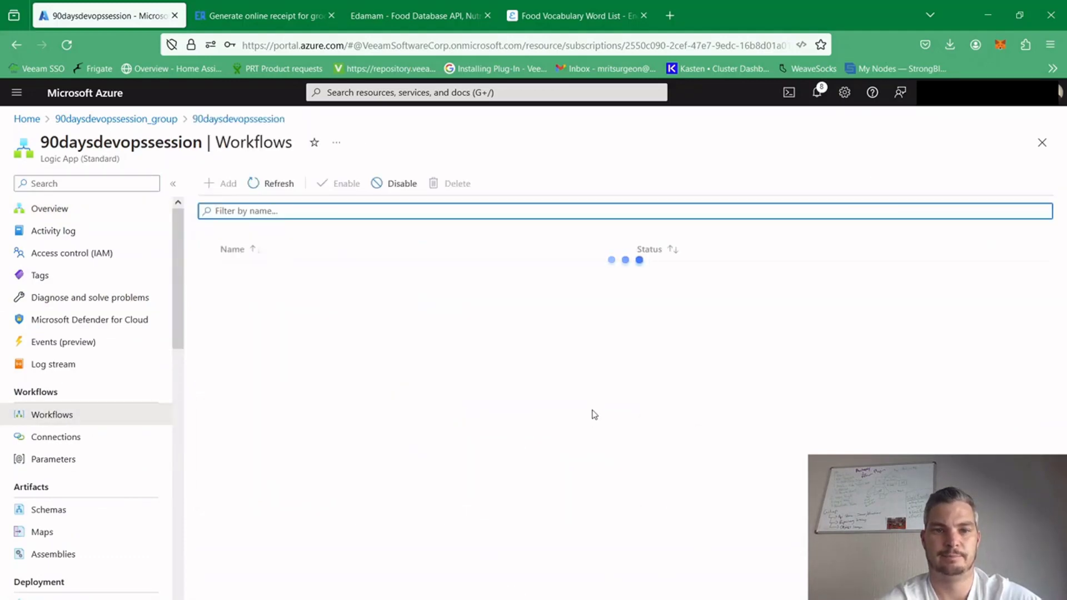
pyautogui.click(616, 599)
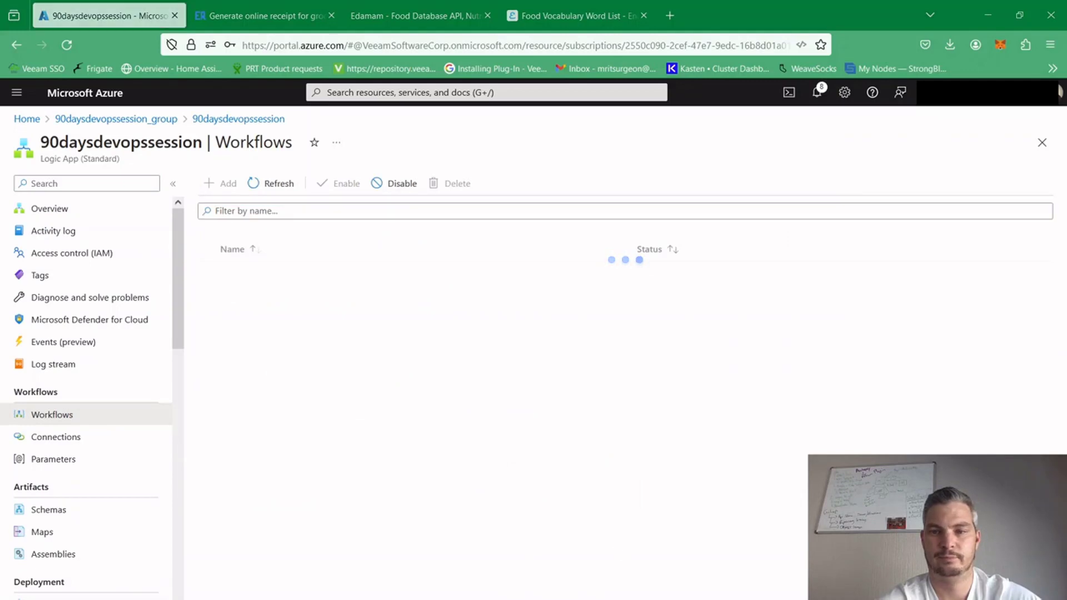
pyautogui.click(668, 289)
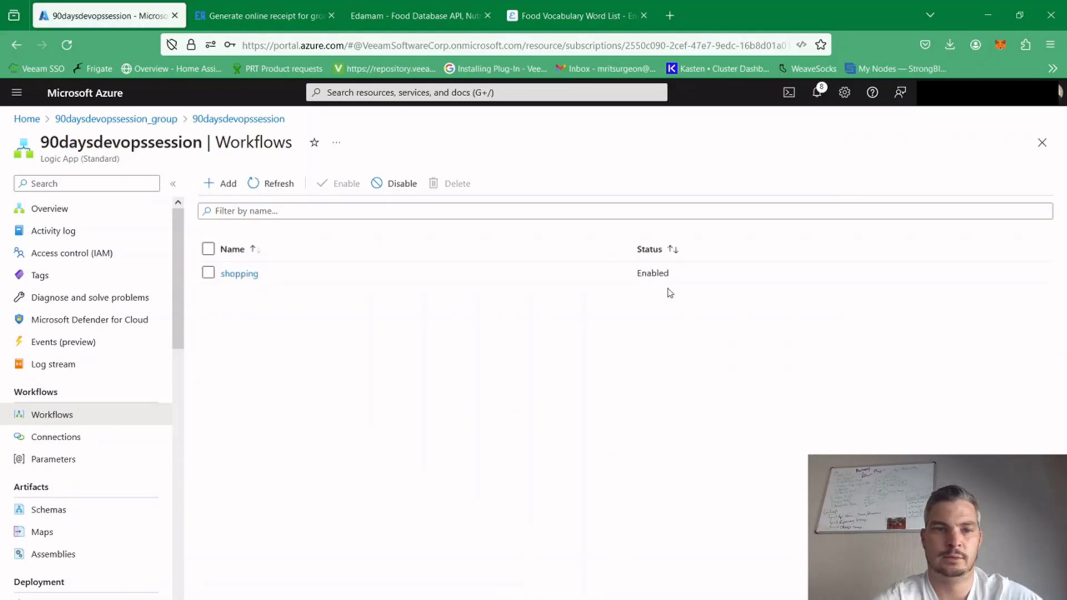
pyautogui.click(243, 279)
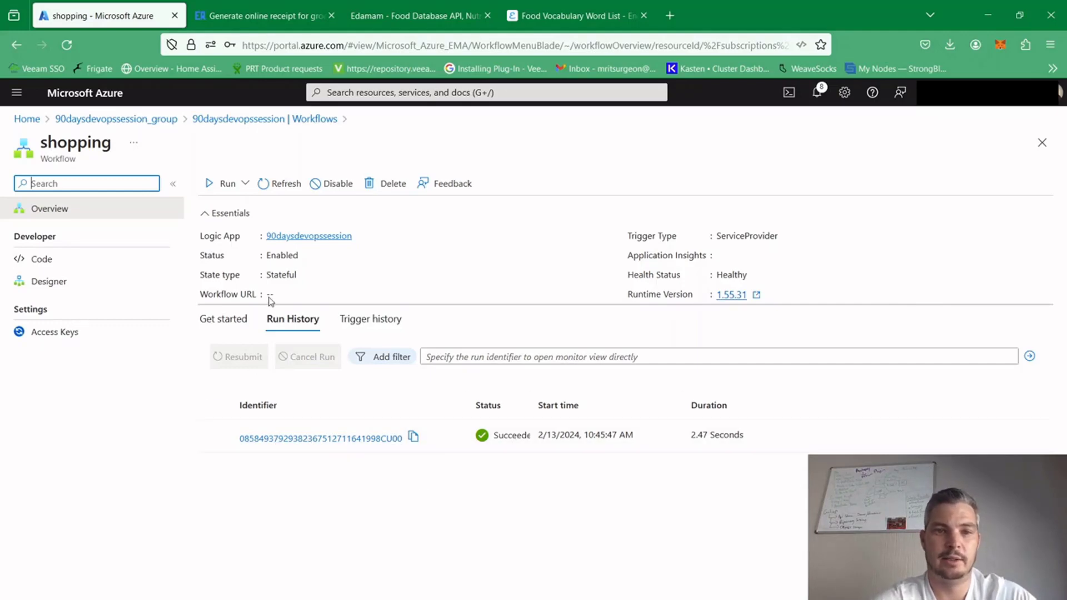
# Check the shopping workflow's trigger history, and open the details of its run from the run history
pyautogui.click(376, 325)
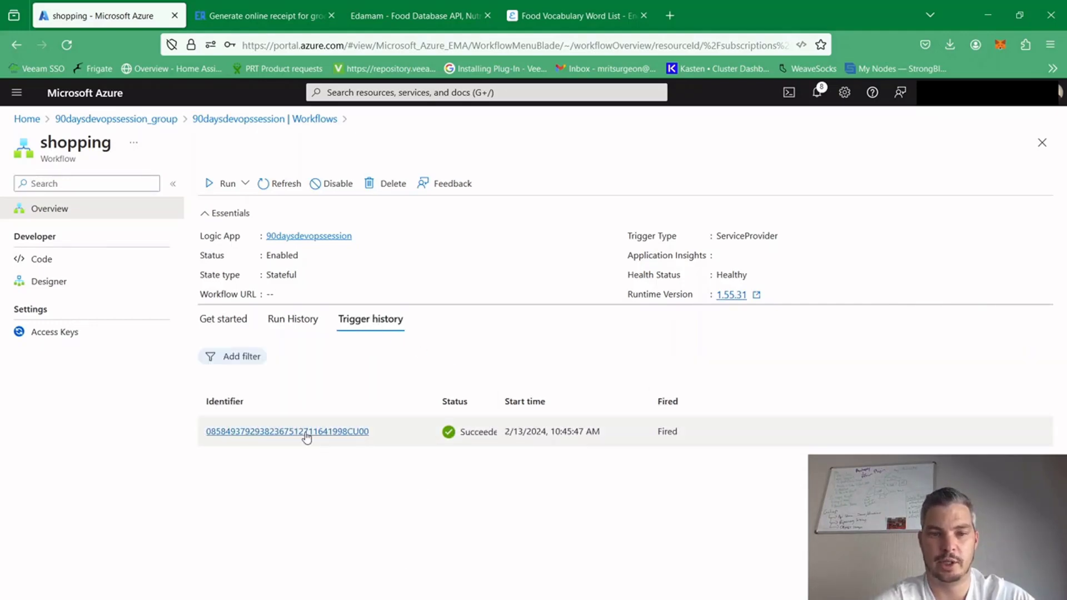
pyautogui.click(287, 325)
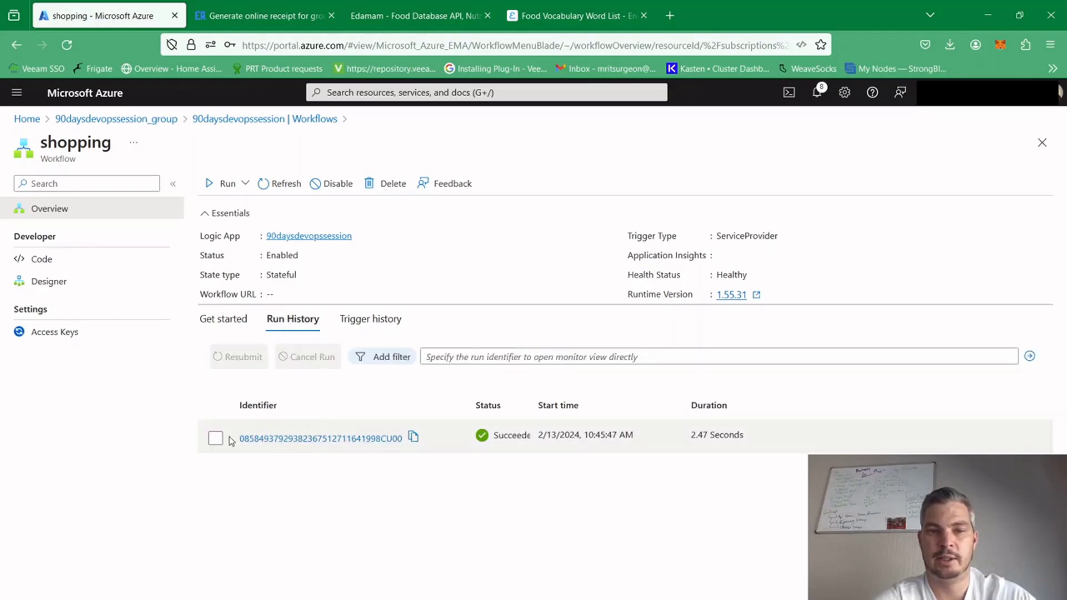
pyautogui.click(307, 440)
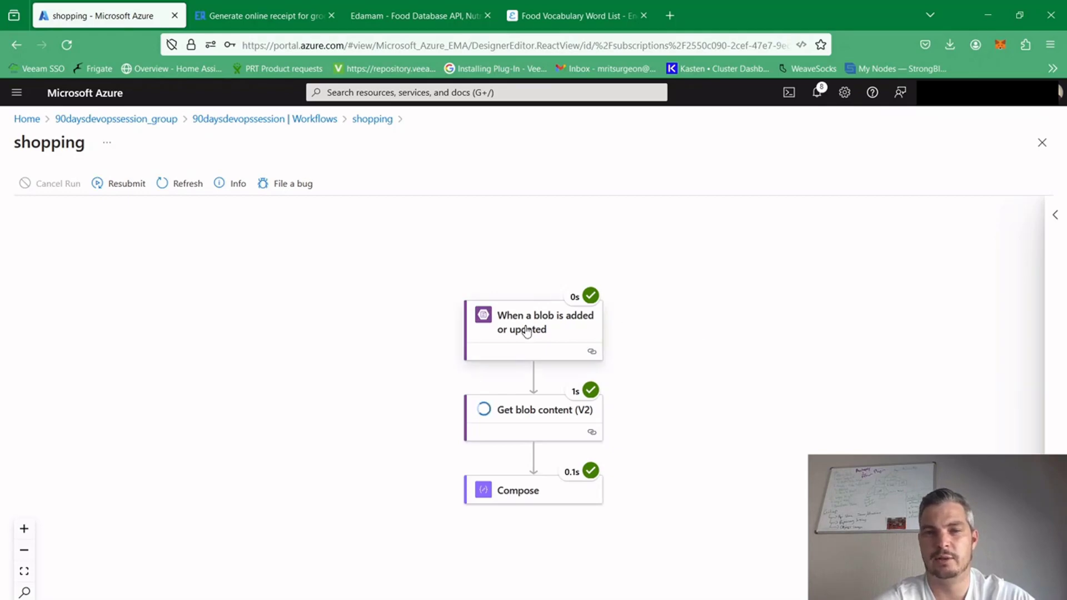
# Examine the path parameter, service provider configuration and output body of the run's When a blob is added or updated trigger
pyautogui.click(527, 333)
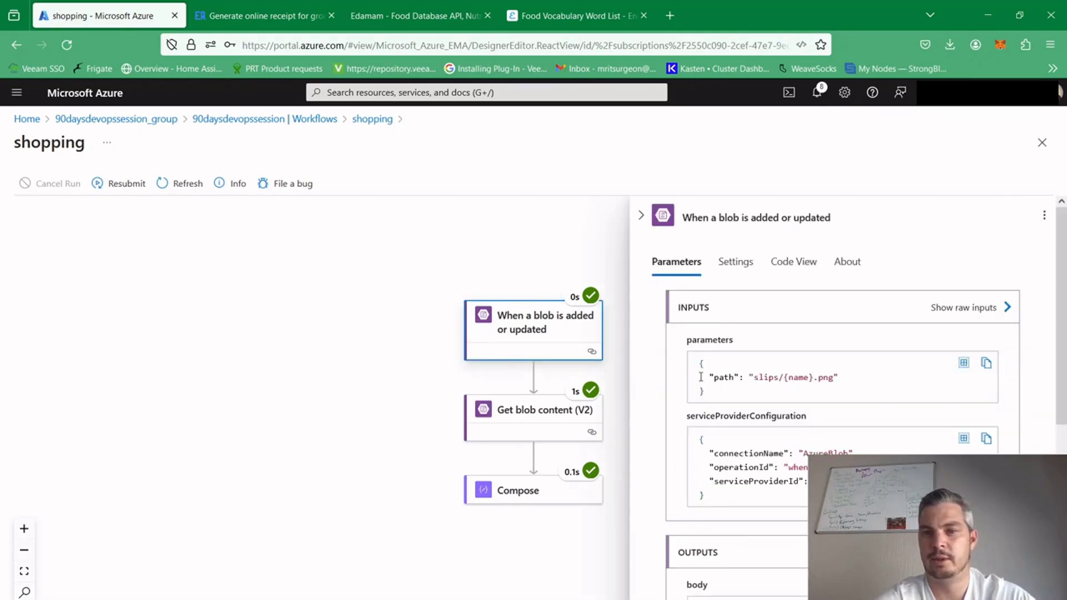
pyautogui.moveTo(703, 377); pyautogui.dragTo(911, 385)
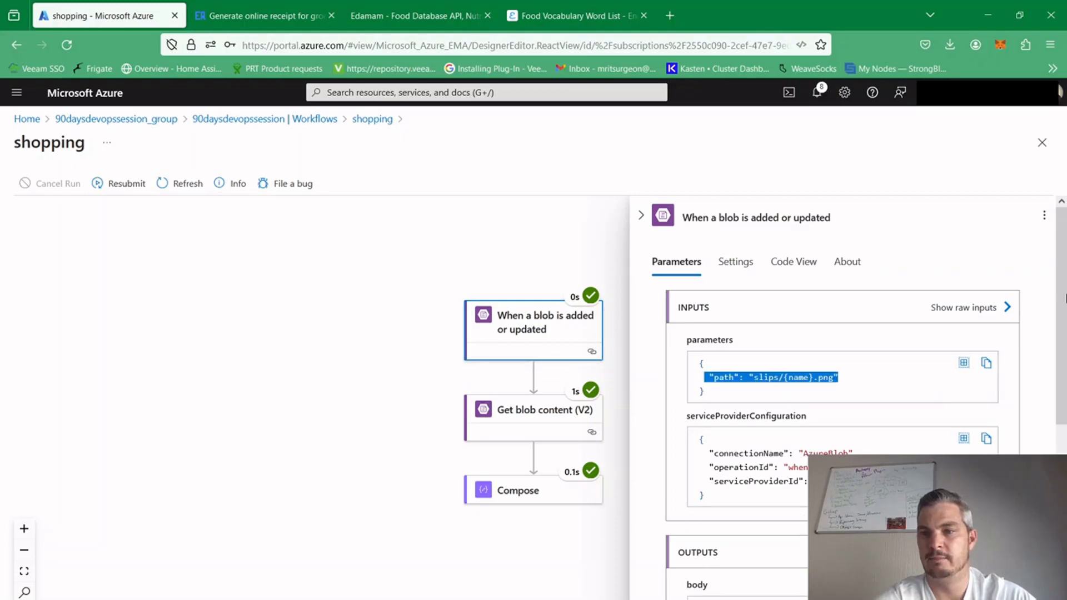
pyautogui.scroll(-2, 844, 413)
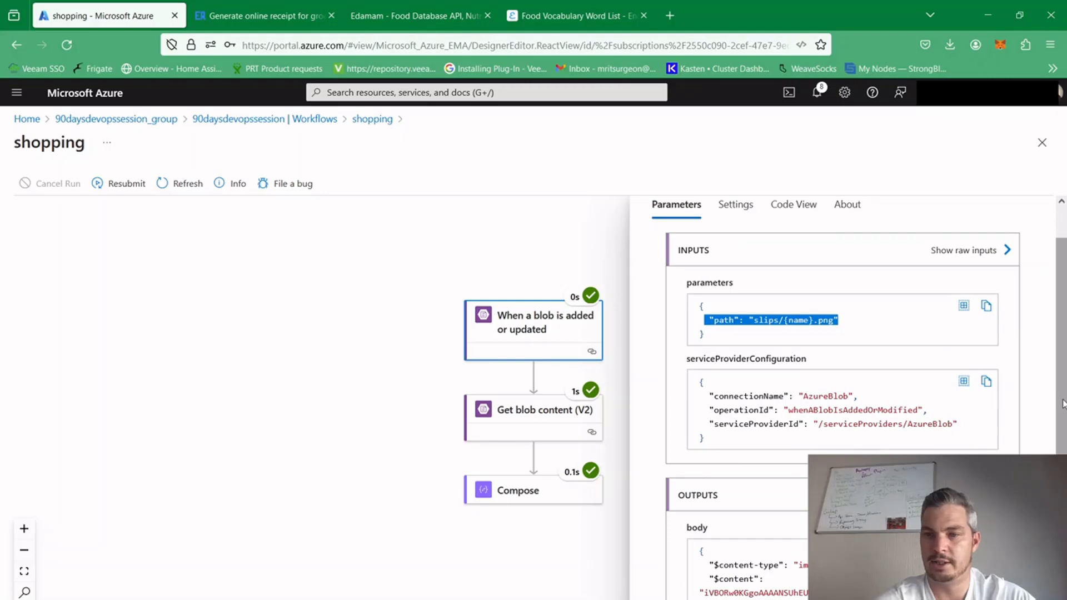
pyautogui.scroll(-5, 1063, 403)
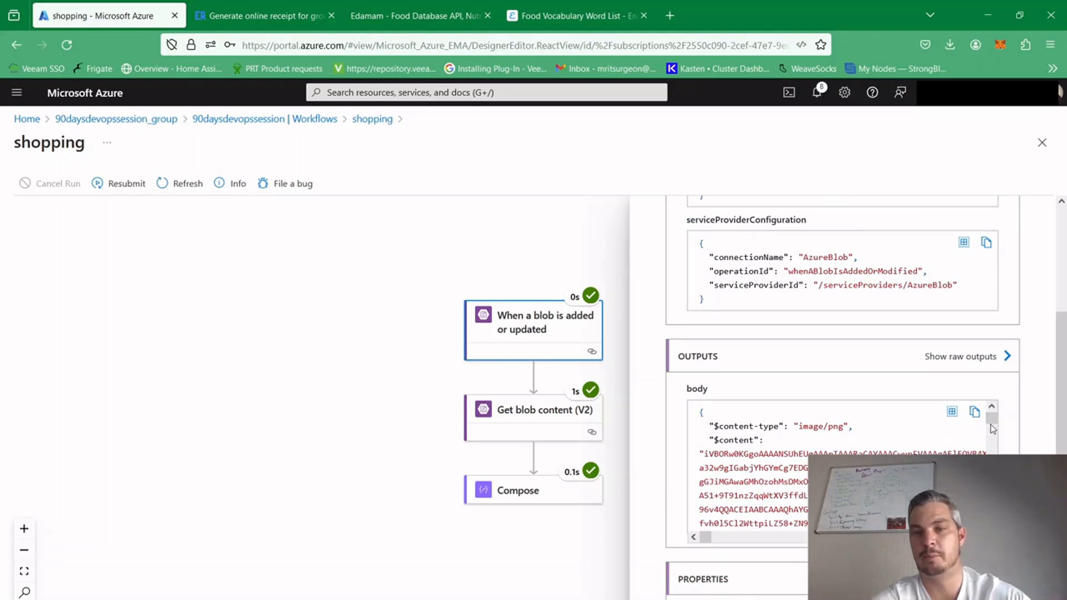
# Examine the run's inputs and outputs for Get blob content (V2), and the outputs of the Compose action
pyautogui.click(521, 410)
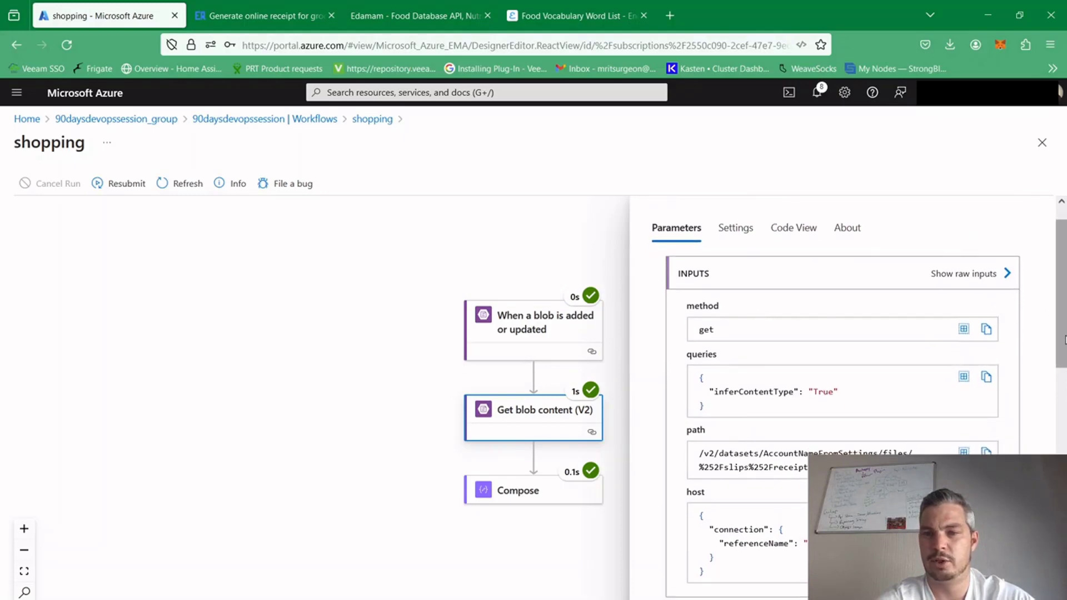
pyautogui.scroll(-7, 1061, 339)
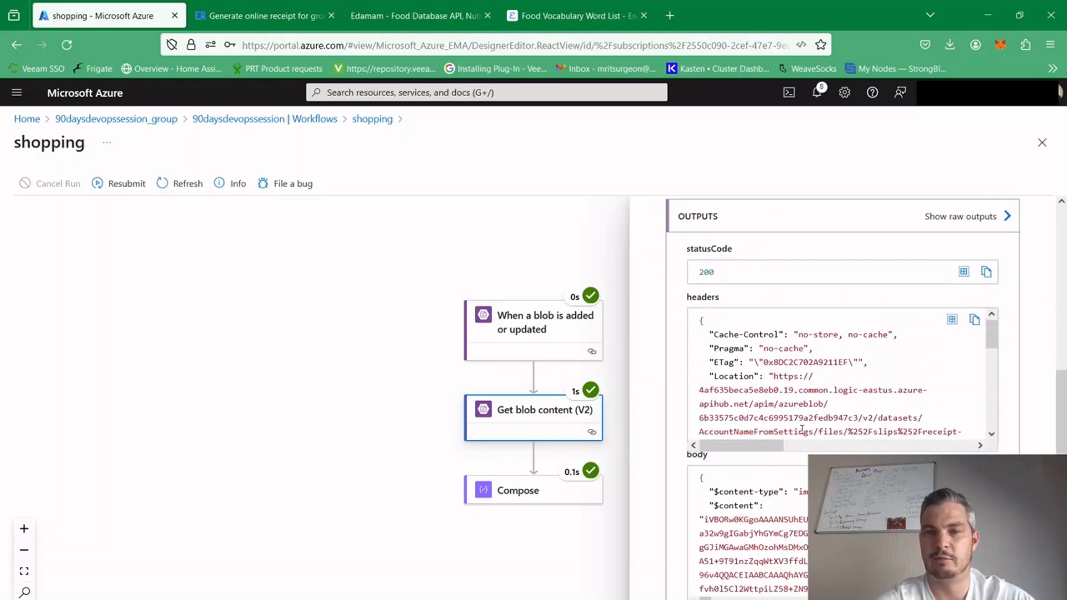
pyautogui.click(498, 496)
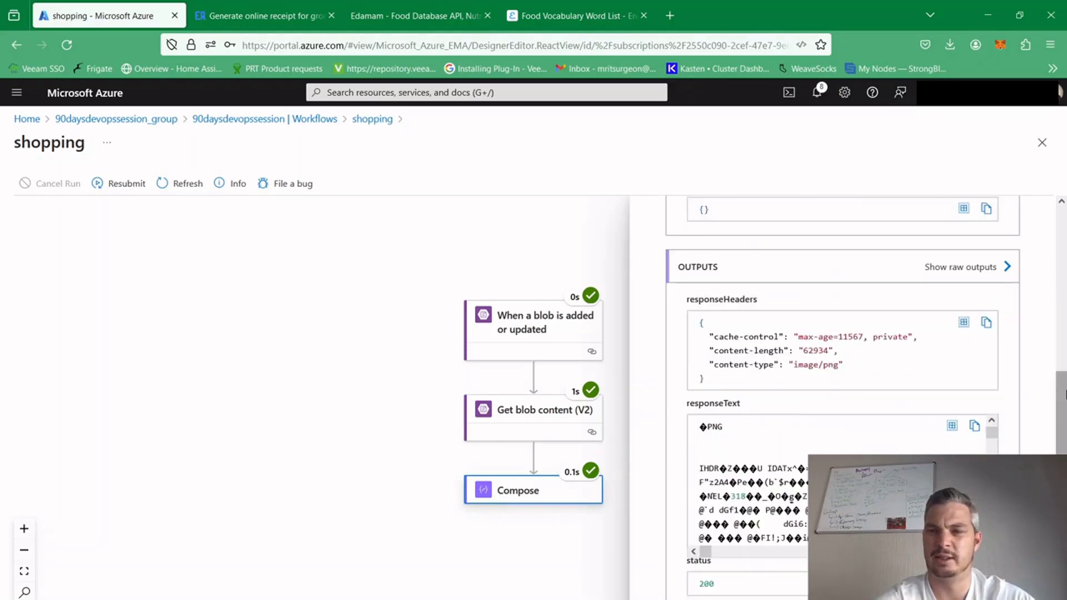
# Compare the response headers, response text and status in the inputs and outputs of the run's Compose action
pyautogui.moveTo(1064, 394); pyautogui.dragTo(1063, 351)
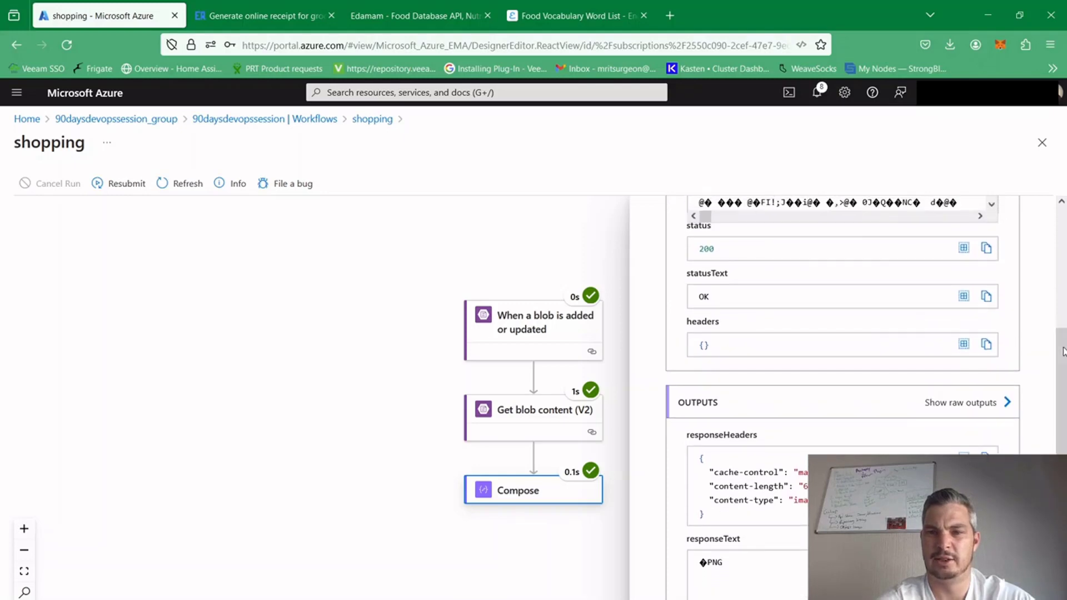
pyautogui.moveTo(1064, 441); pyautogui.dragTo(1064, 520)
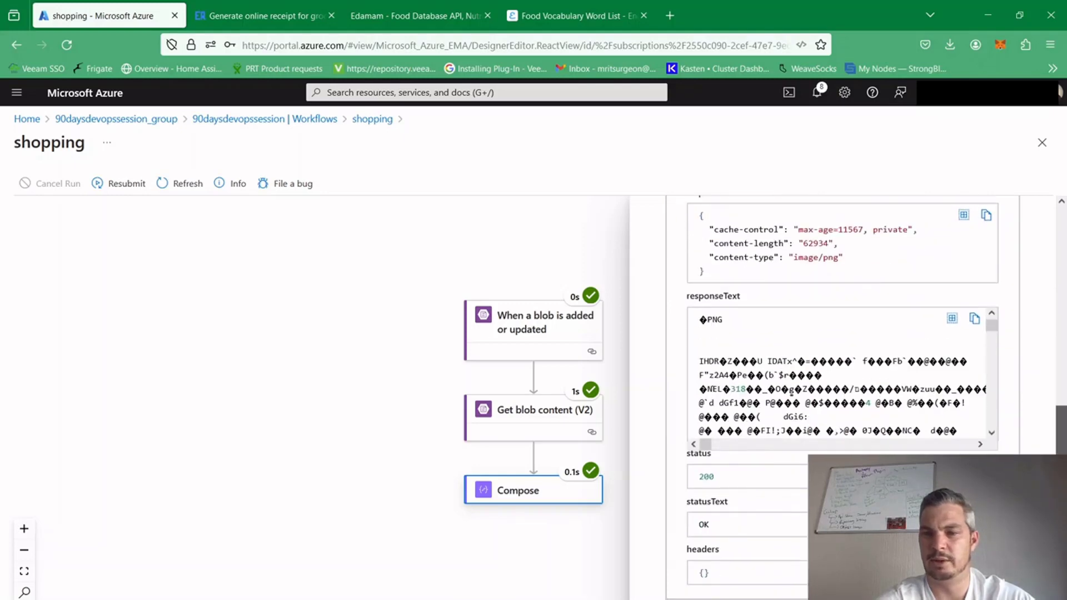
pyautogui.moveTo(992, 323); pyautogui.dragTo(987, 278)
pyautogui.moveTo(1062, 452); pyautogui.dragTo(1042, 266)
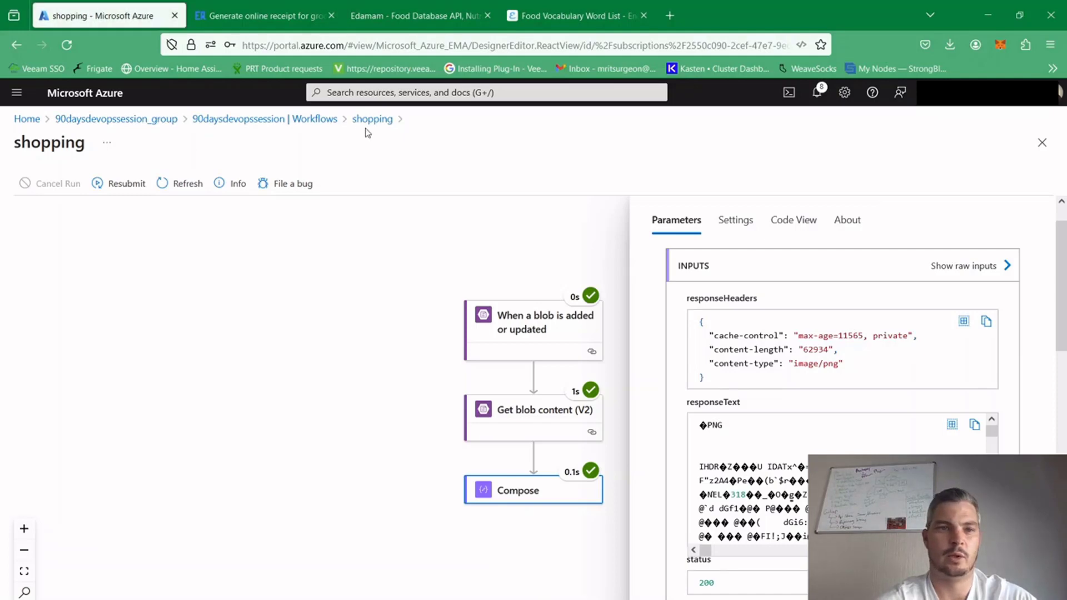
# Reopen the shopping workflow in the designer and delete its Compose action
pyautogui.click(252, 119)
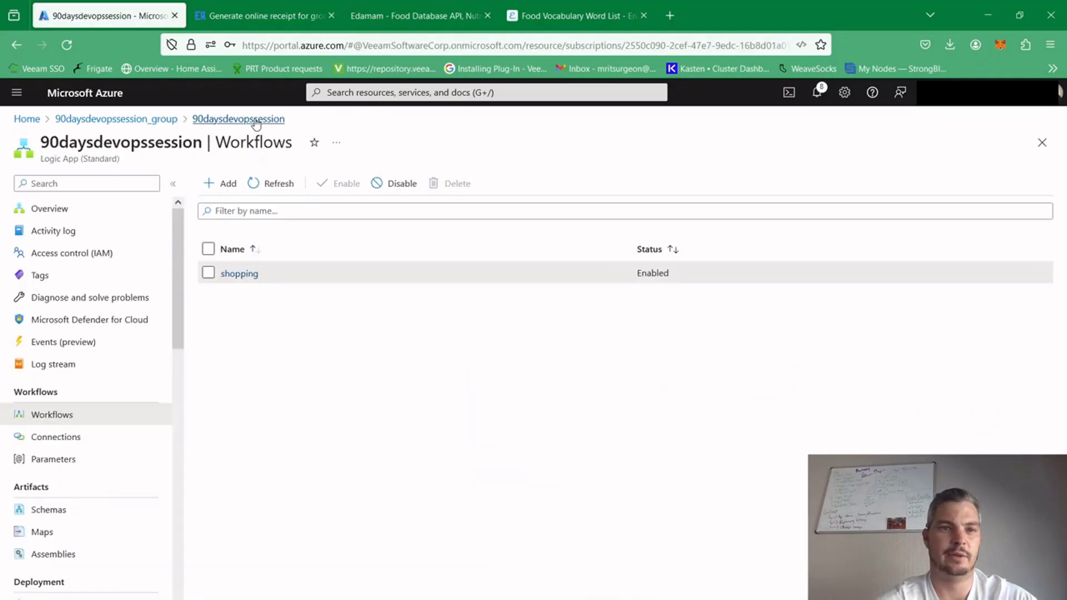
pyautogui.click(235, 274)
pyautogui.click(54, 284)
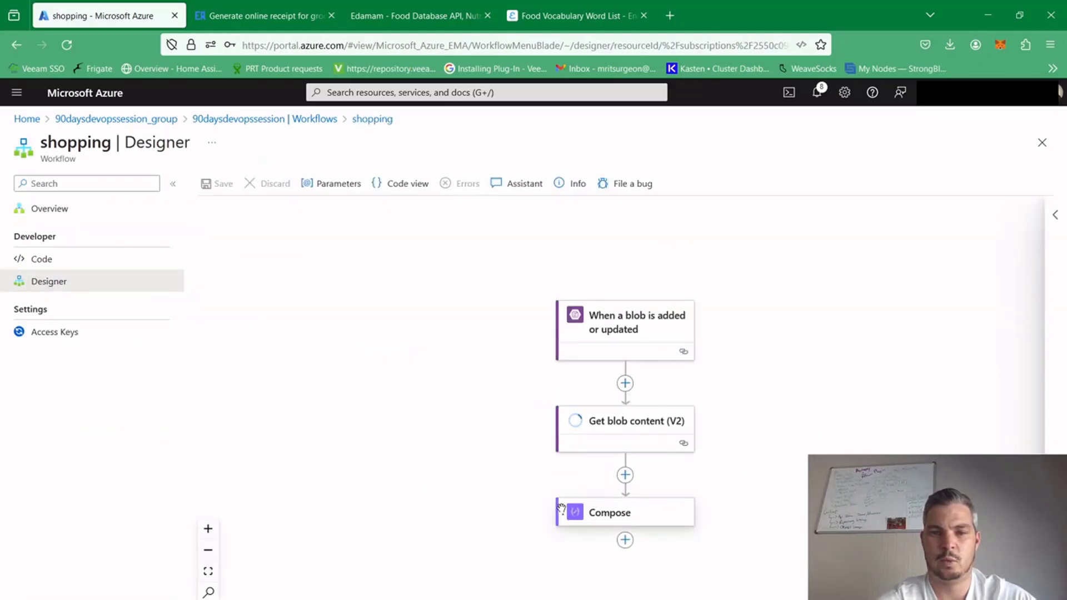
pyautogui.click(561, 510)
pyautogui.rightClick(561, 510)
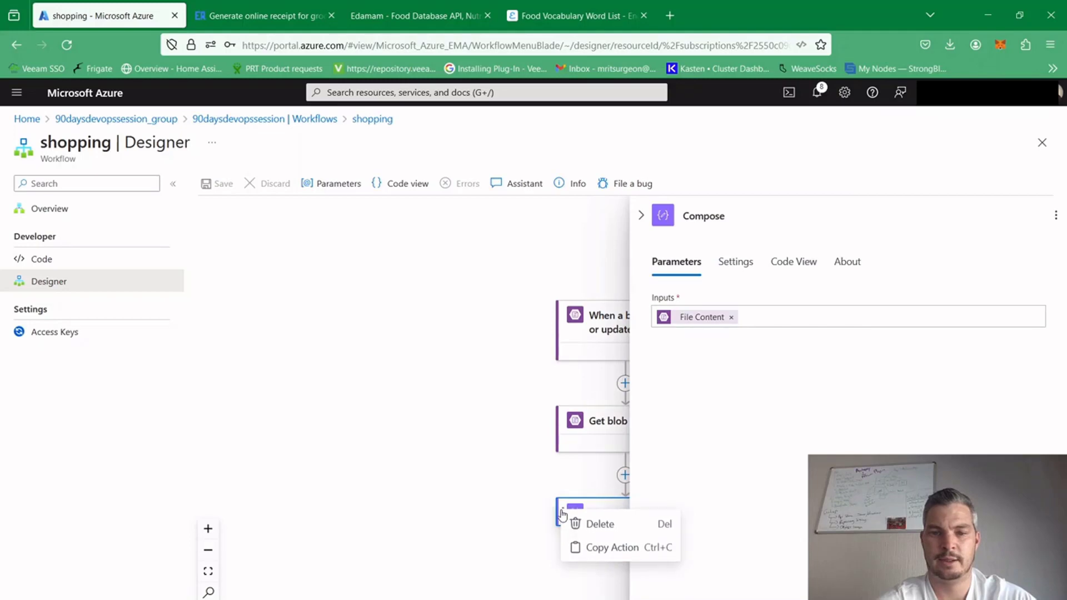
pyautogui.click(623, 523)
pyautogui.click(611, 445)
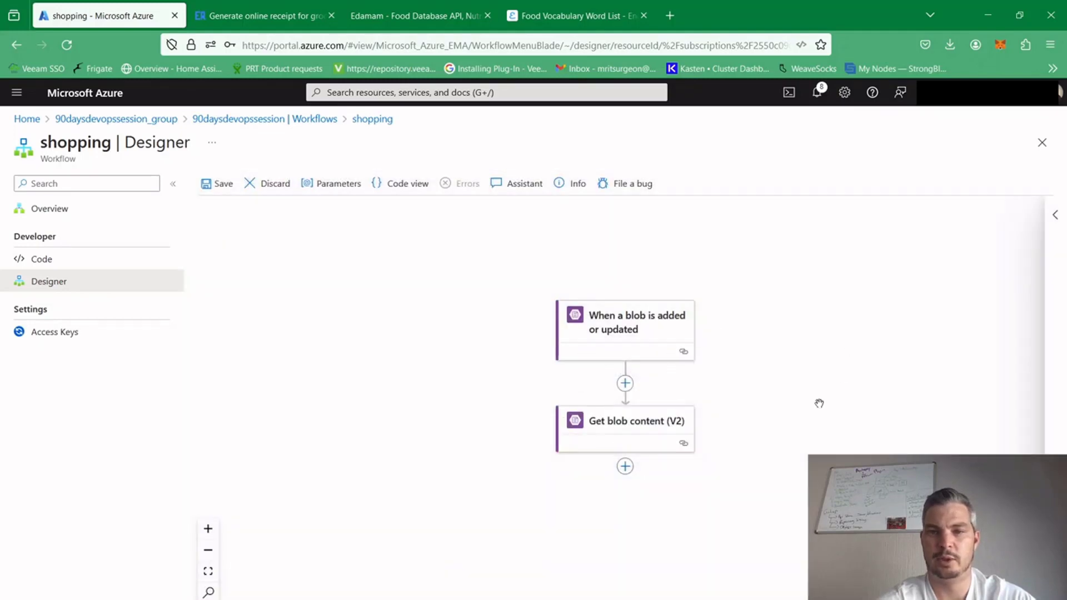
# Start adding an action after Get blob content (V2), and search the available actions for "computer"
pyautogui.moveTo(843, 490); pyautogui.dragTo(722, 444)
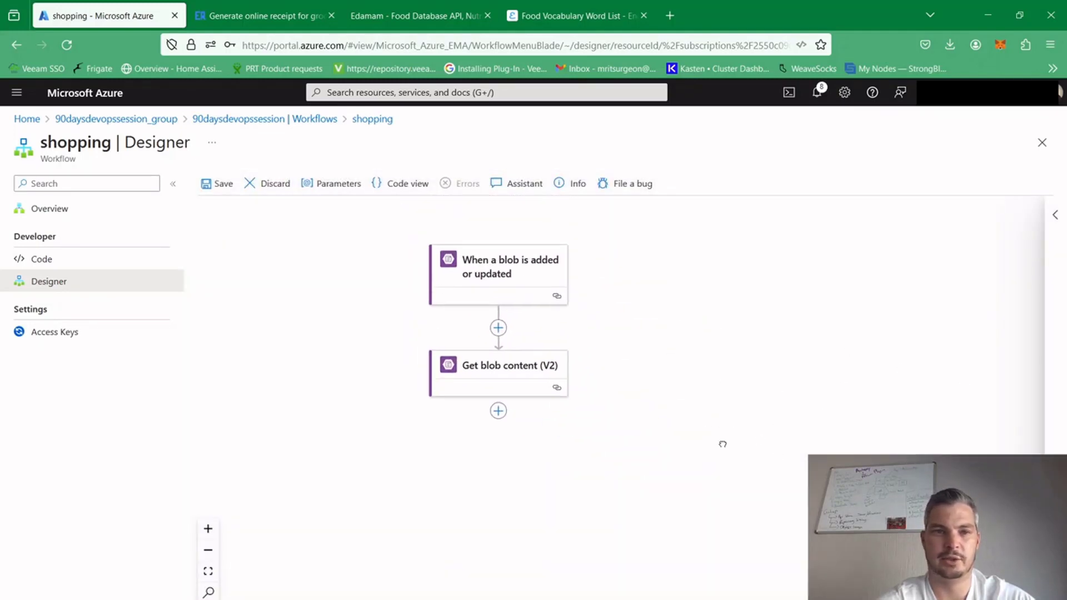
pyautogui.click(498, 411)
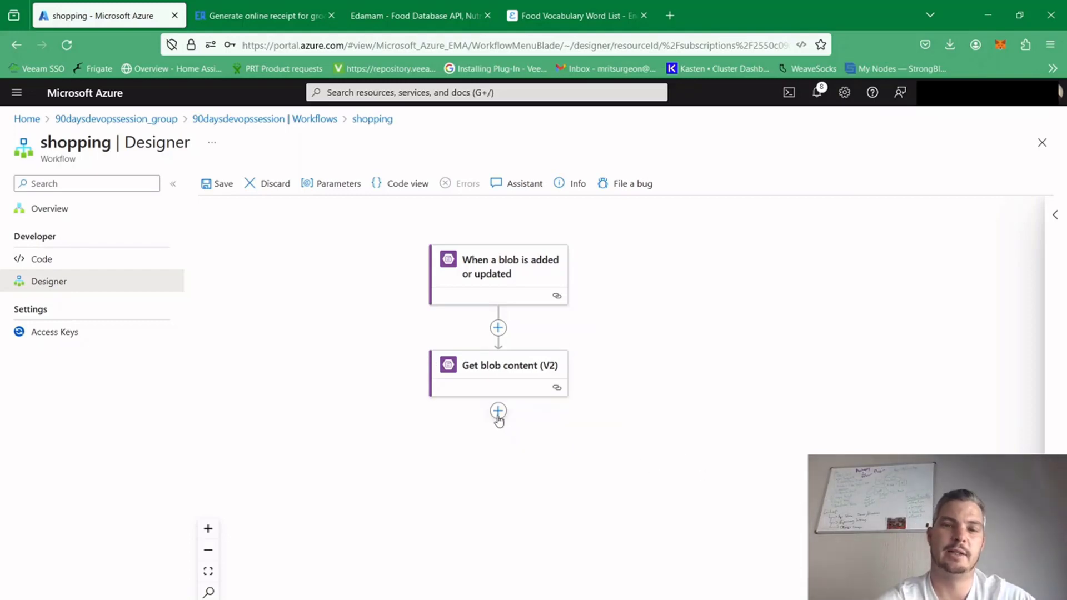
pyautogui.click(498, 415)
pyautogui.click(552, 417)
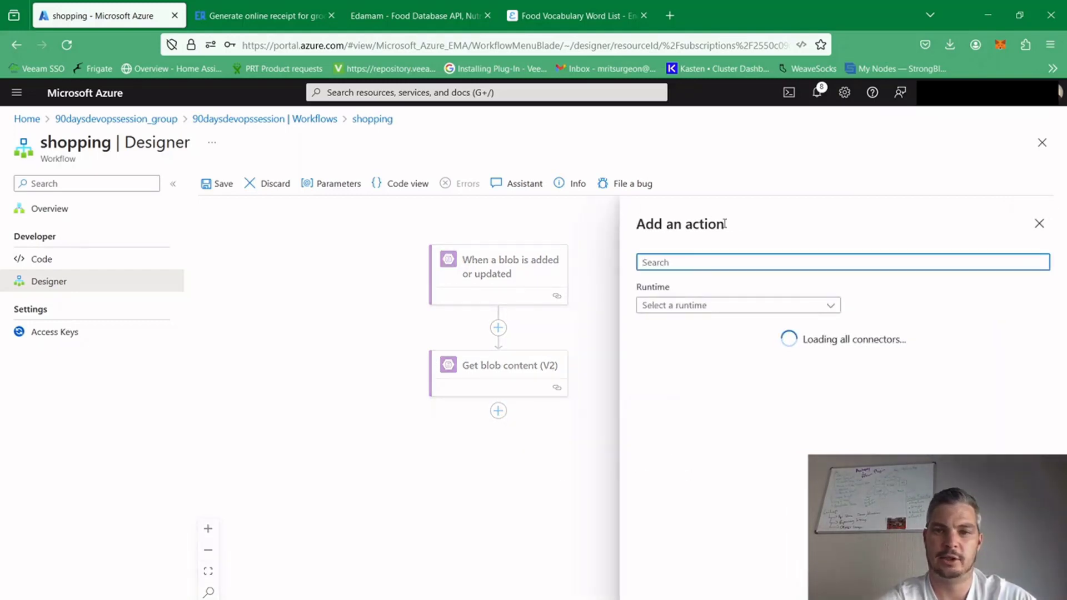
pyautogui.write('comp')
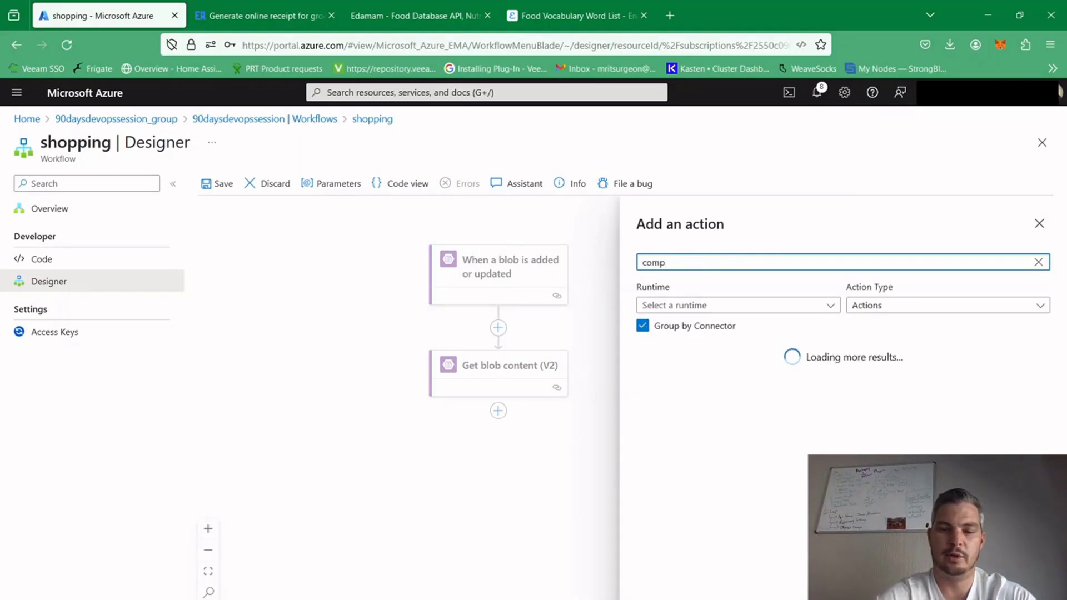
pyautogui.write('uter')
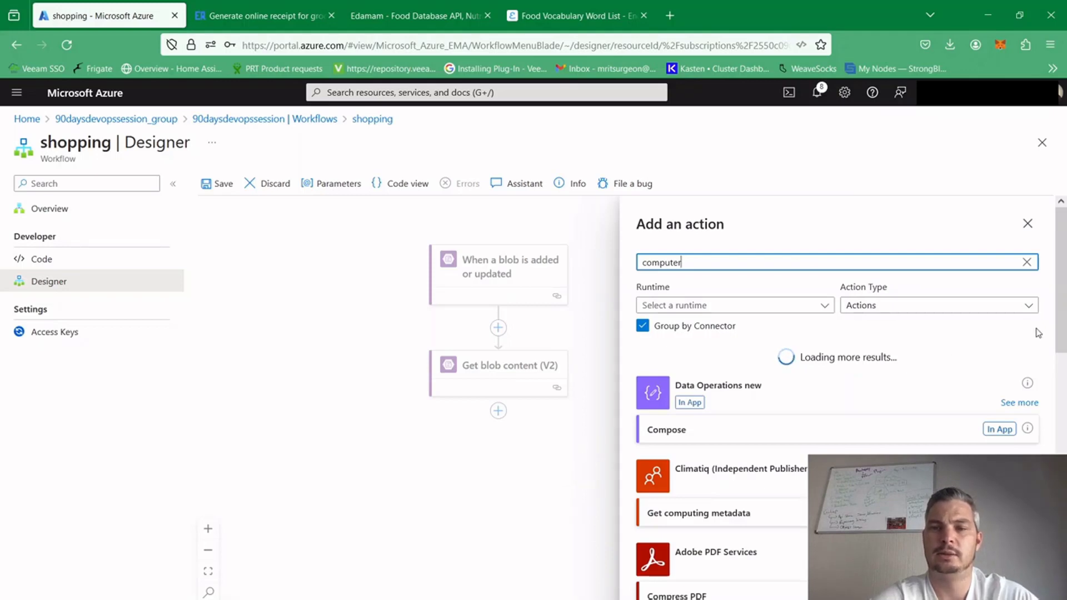
pyautogui.moveTo(1065, 300); pyautogui.dragTo(1059, 277)
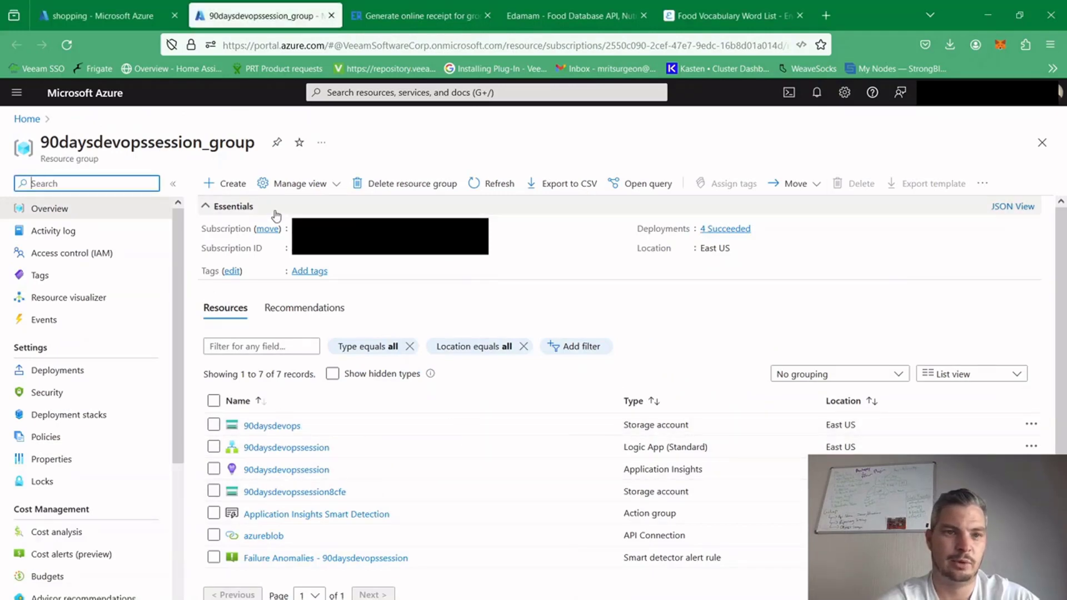
# Find Microsoft's Computer Vision service in the Marketplace and start creating it in 90daysdevopssession_group
pyautogui.click(230, 186)
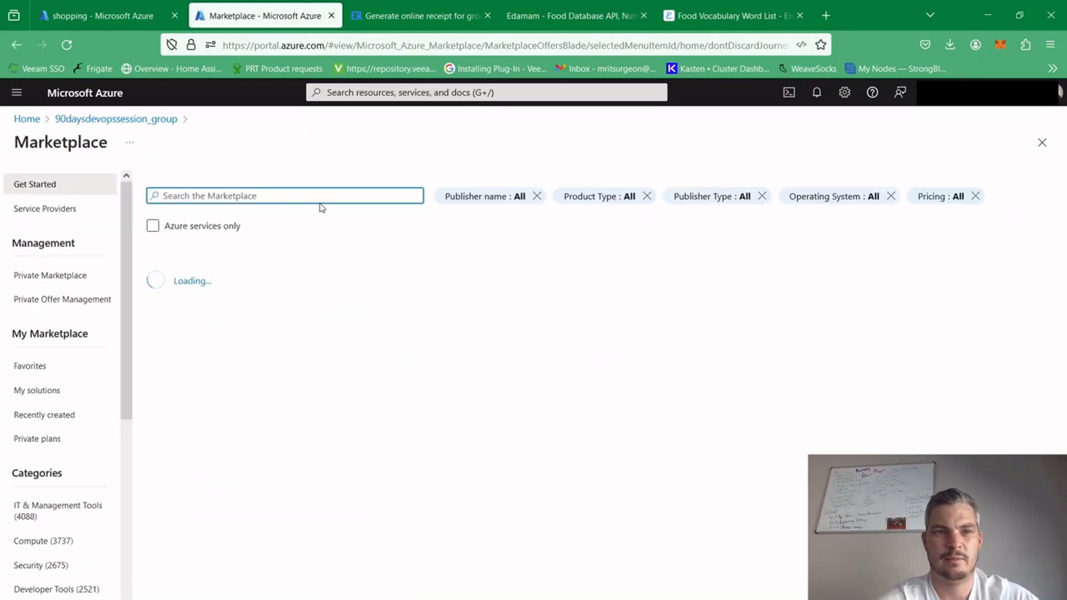
pyautogui.write('co')
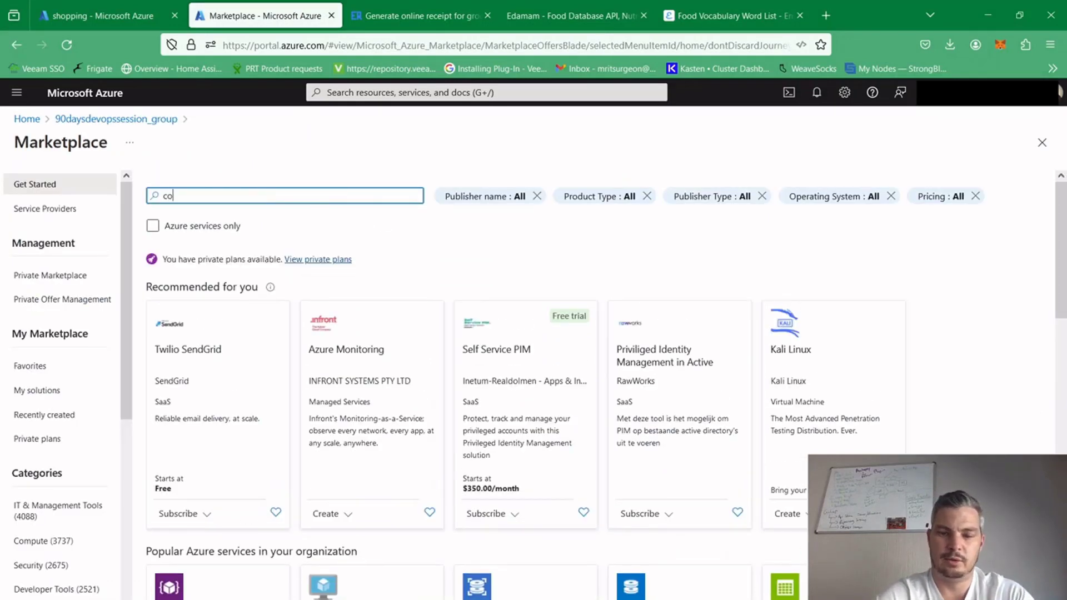
pyautogui.write('mpute')
pyautogui.press('BackSpace')
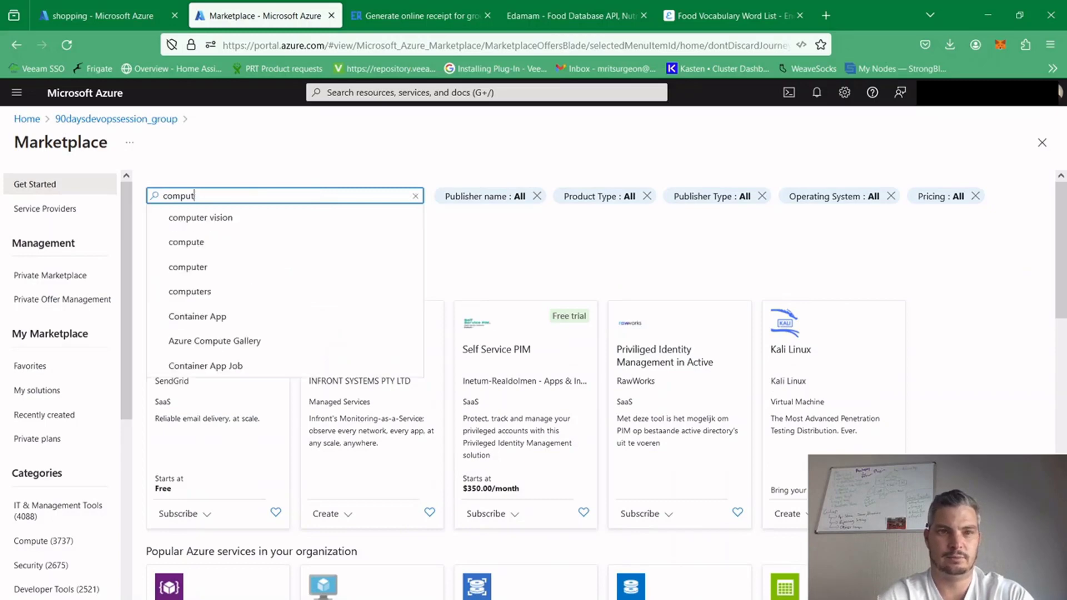
pyautogui.write('t')
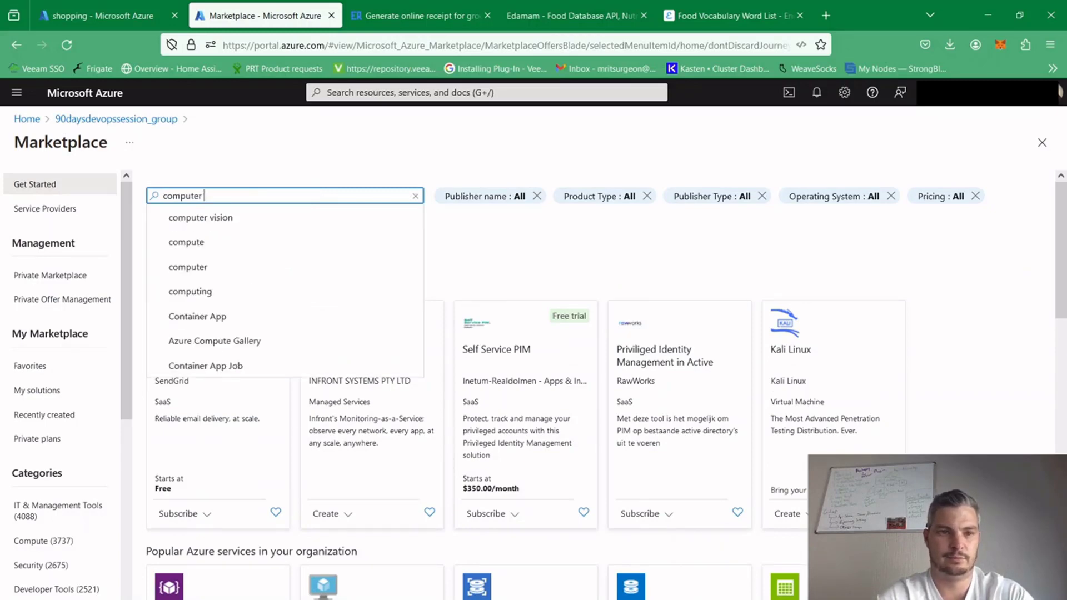
pyautogui.click(259, 220)
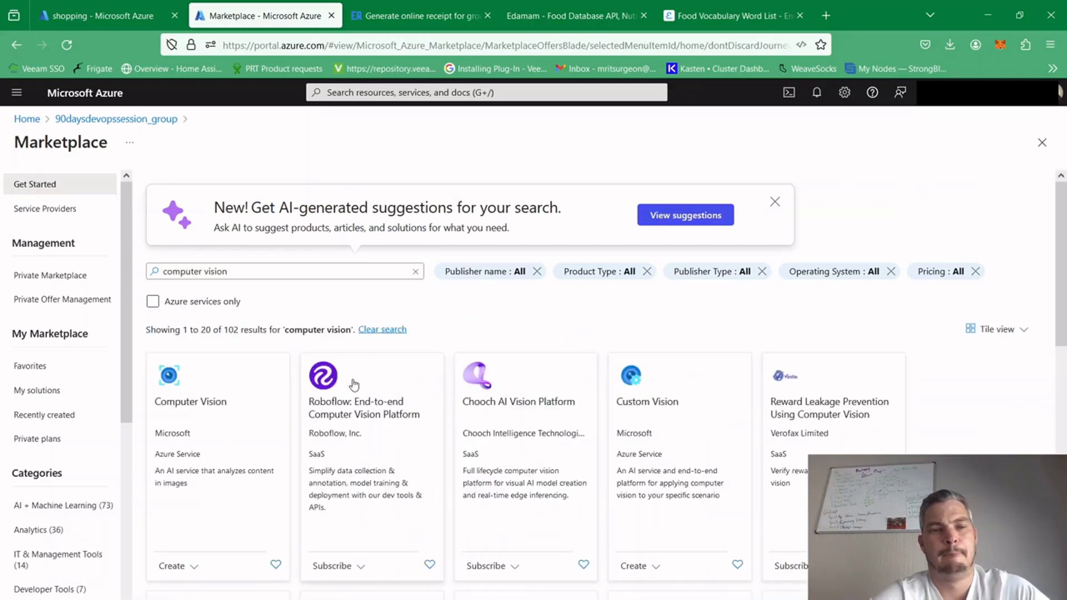
pyautogui.click(203, 516)
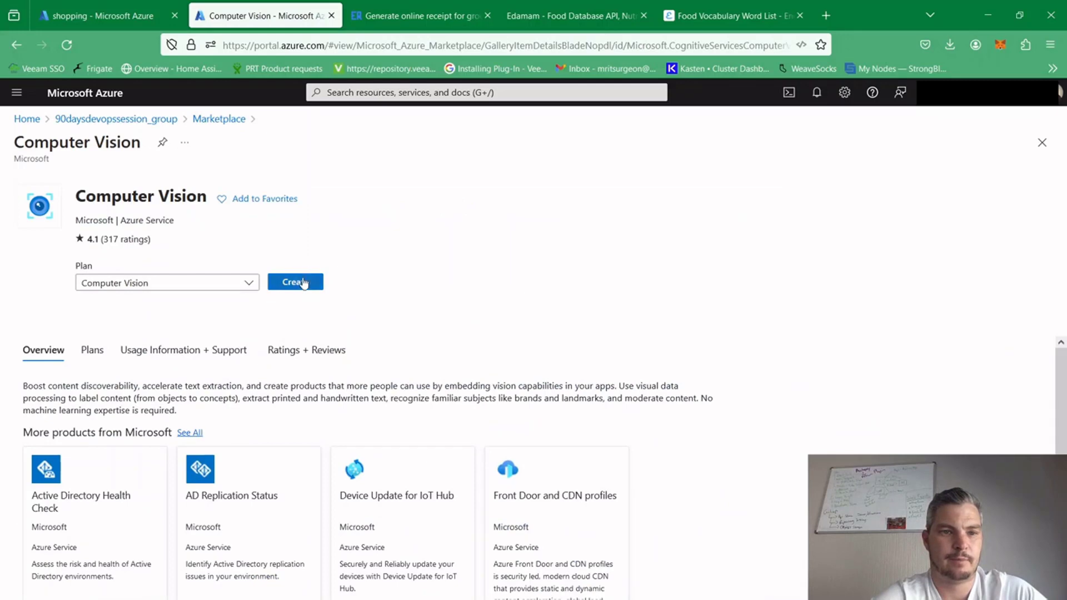
pyautogui.click(302, 282)
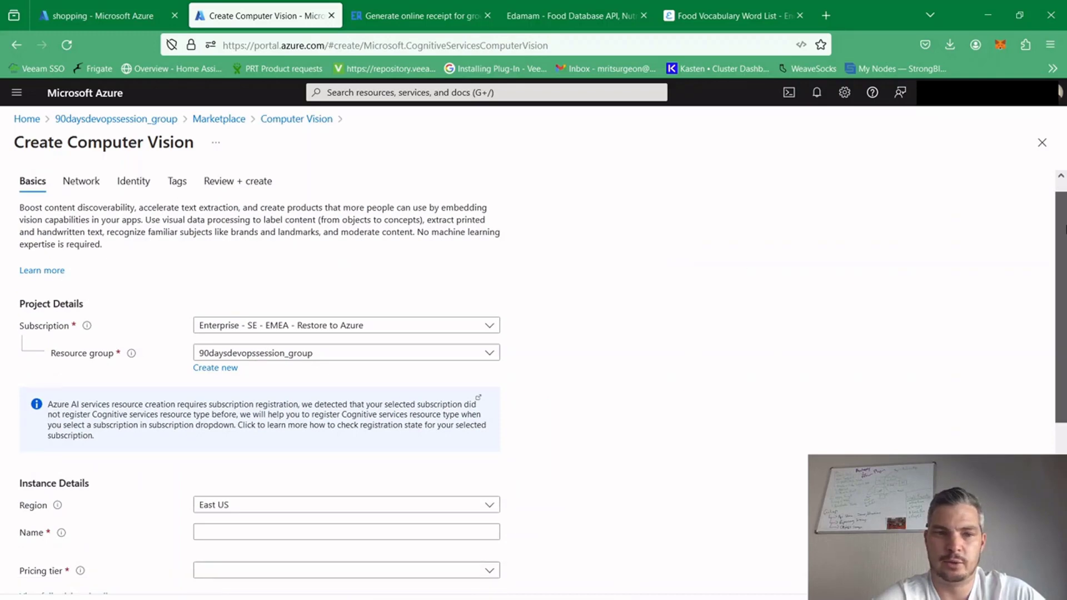
# Name the Computer Vision instance ocr-devops and set its pricing tier to Standard S1 (10 Calls per second)
pyautogui.scroll(-3, 398, 280)
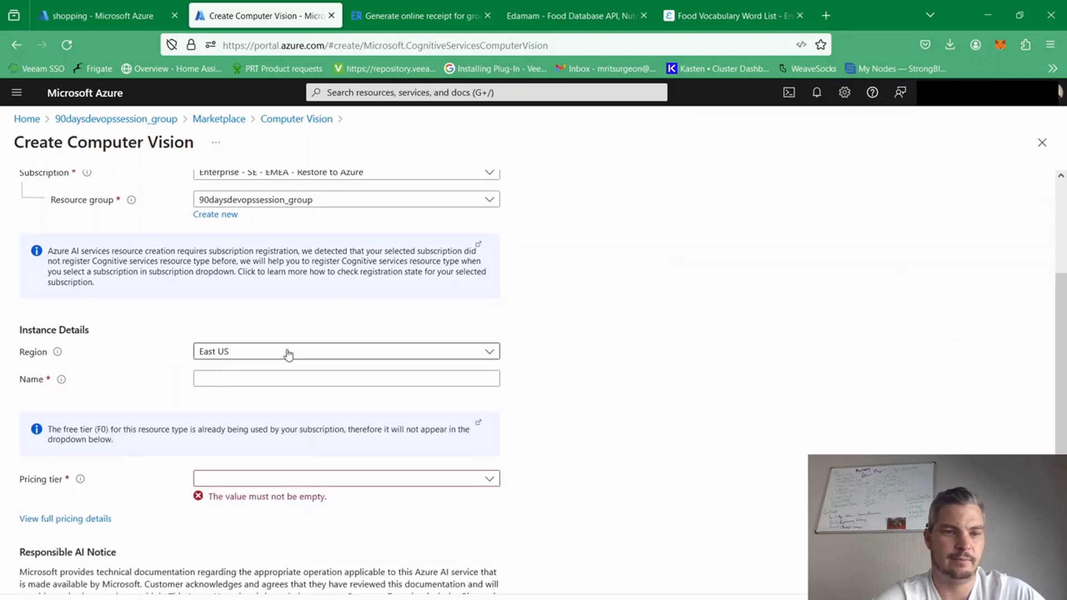
pyautogui.click(250, 380)
pyautogui.write('ocr')
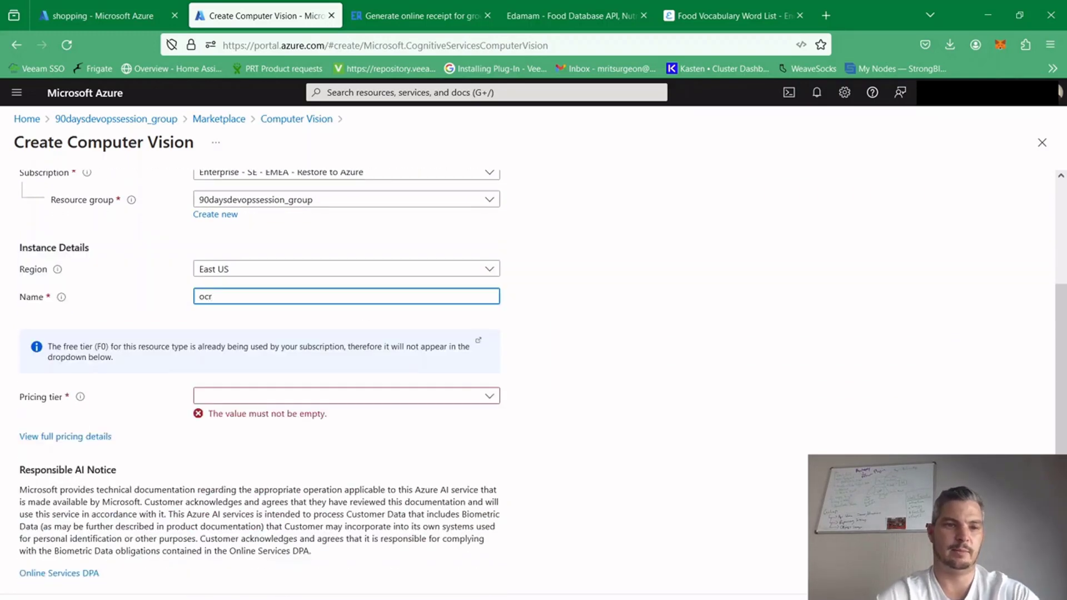
pyautogui.click(333, 397)
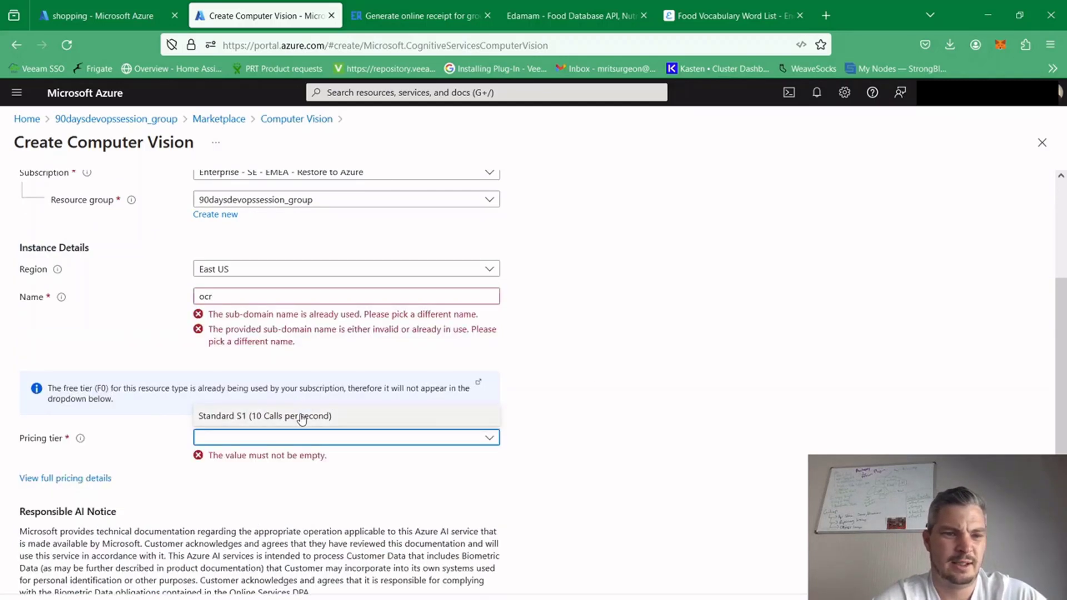
pyautogui.click(271, 299)
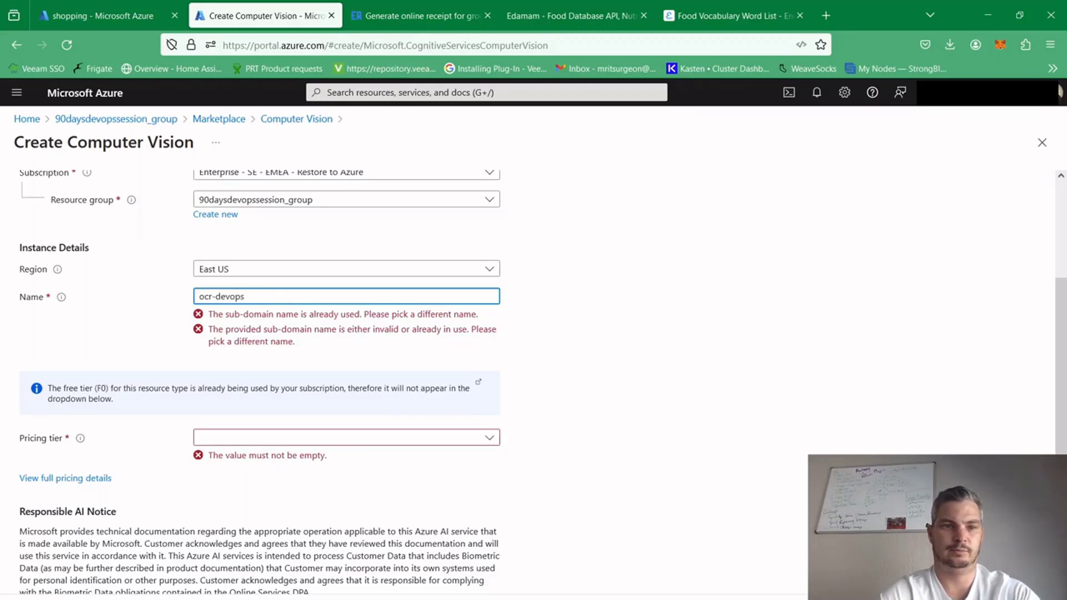
pyautogui.click(642, 365)
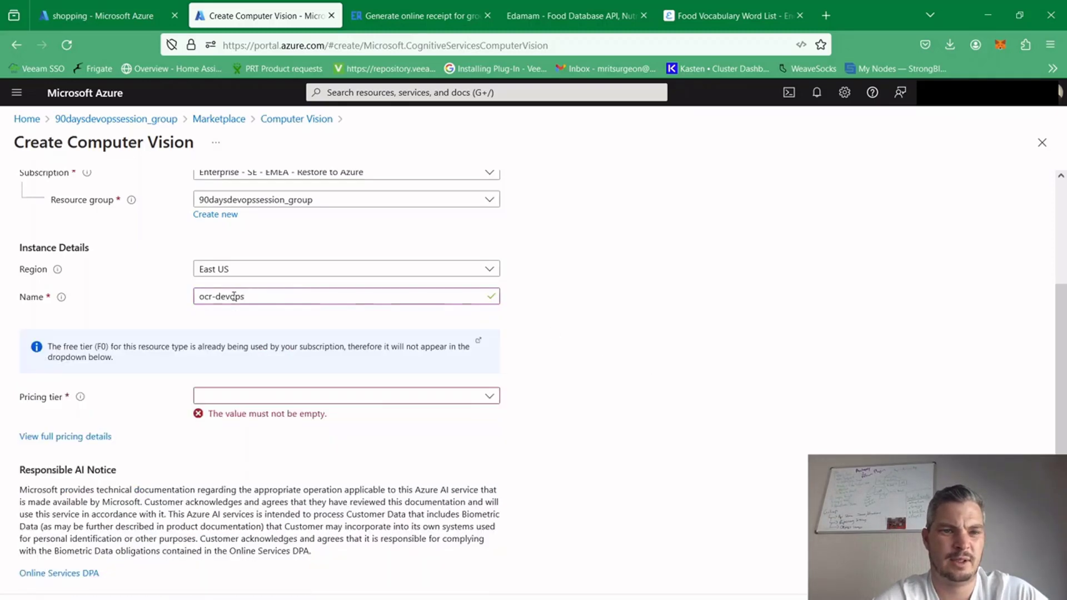
pyautogui.click(327, 398)
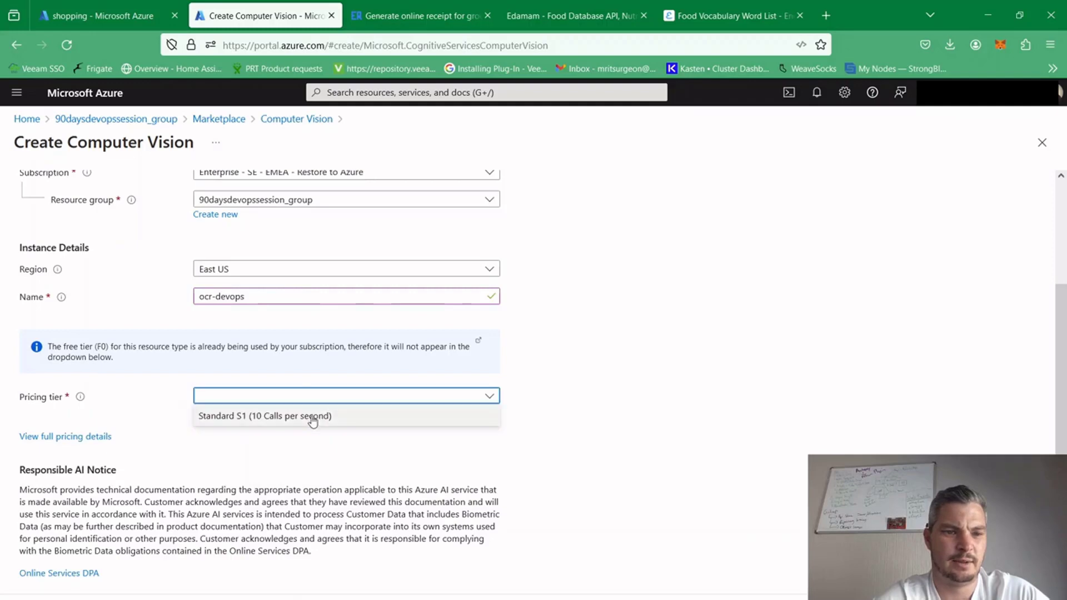
pyautogui.click(311, 418)
pyautogui.click(542, 446)
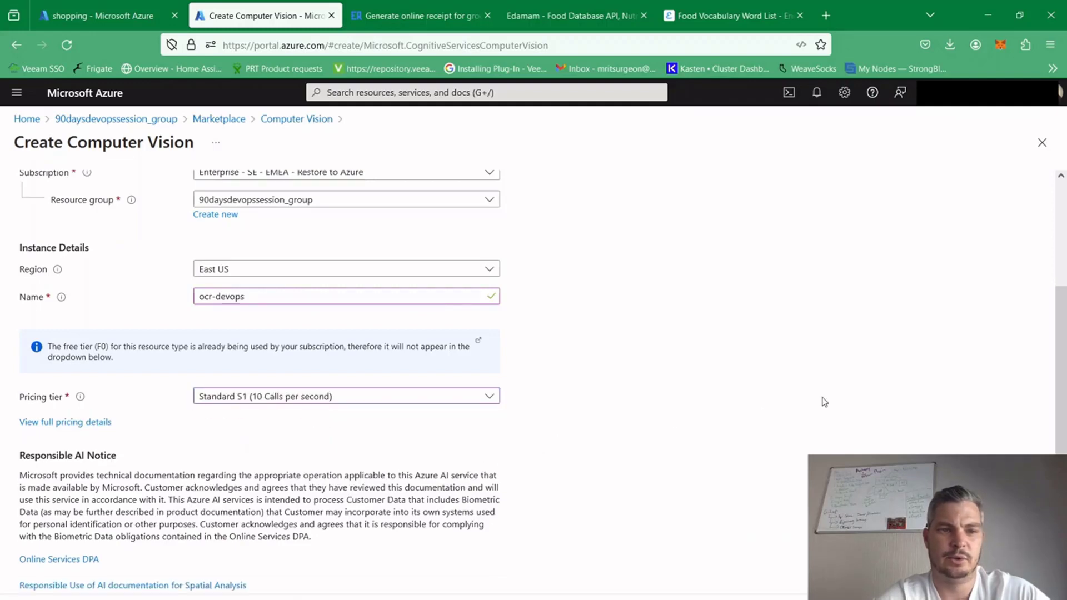
# Review the ocr-devops Computer Vision configuration and deploy the resource
pyautogui.moveTo(1055, 349)
pyautogui.mouseDown()
pyautogui.moveTo(1058, 373)
pyautogui.moveTo(1064, 324)
pyautogui.moveTo(1066, 364)
pyautogui.moveTo(1064, 353)
pyautogui.mouseUp()
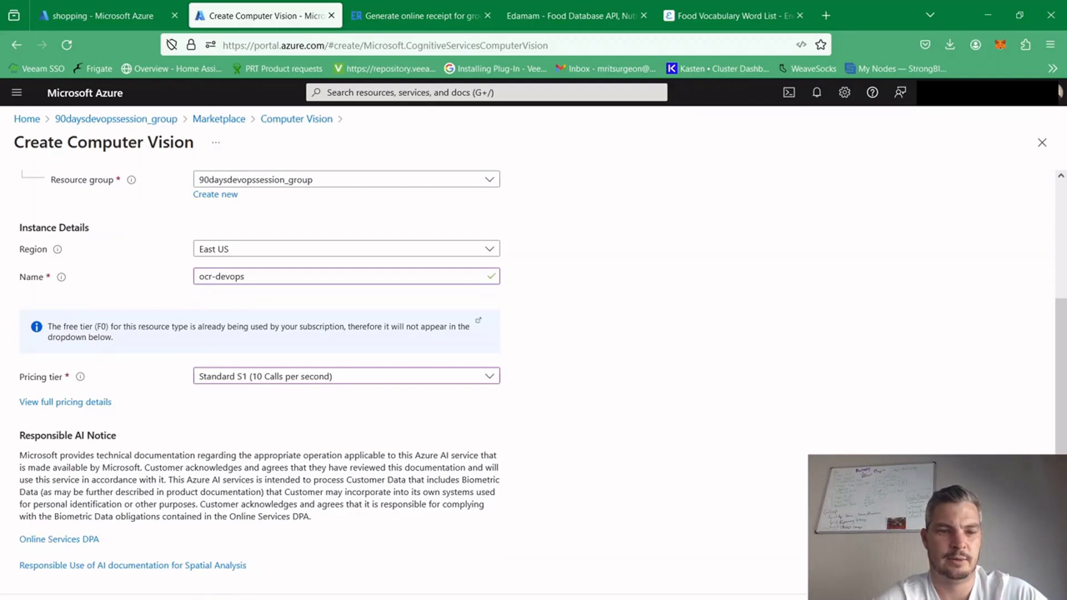
pyautogui.click(194, 599)
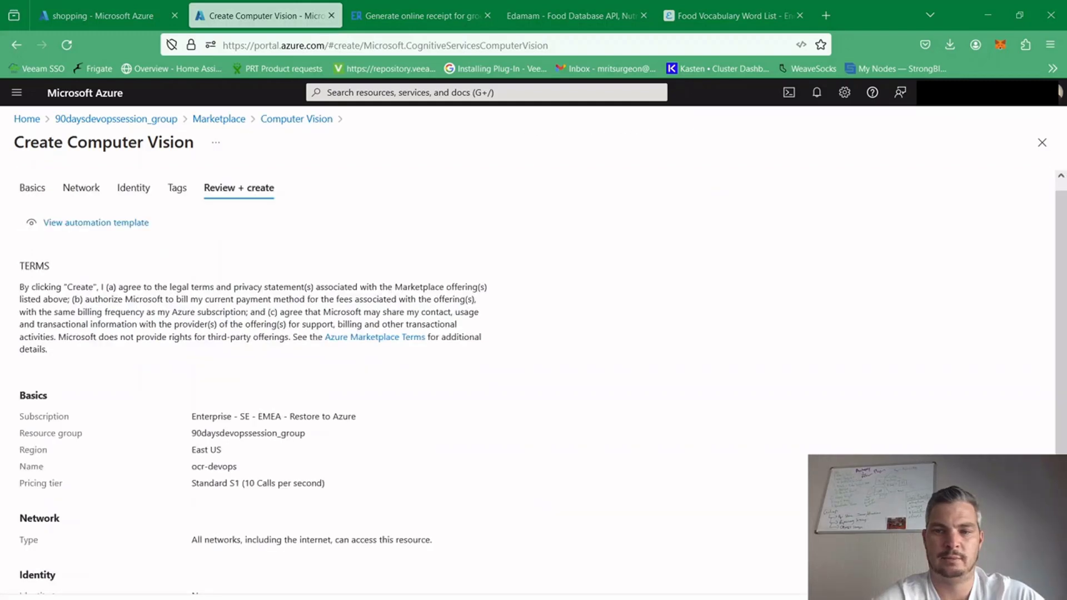
pyautogui.click(189, 599)
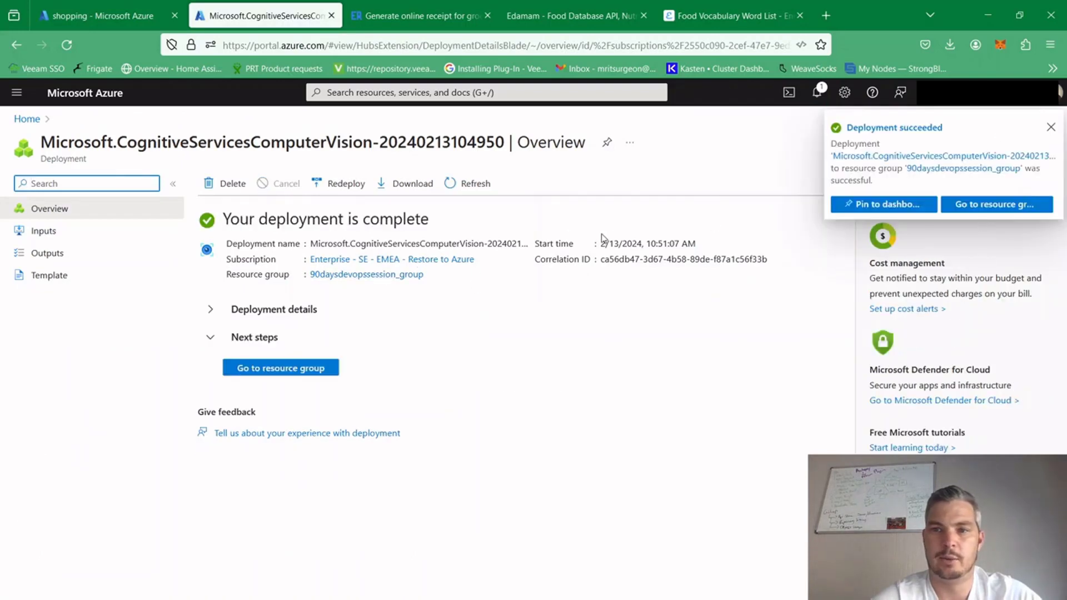
# Select the endpoint URL among the keys and endpoint of the ocr-devops resource, and return to the shopping workflow designer
pyautogui.click(311, 369)
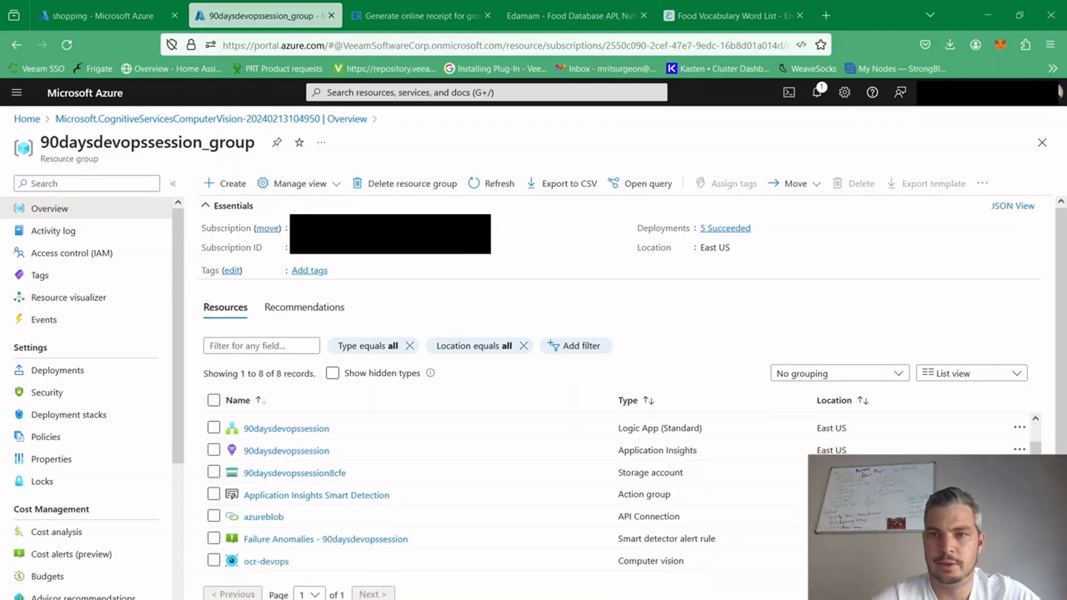
pyautogui.click(273, 563)
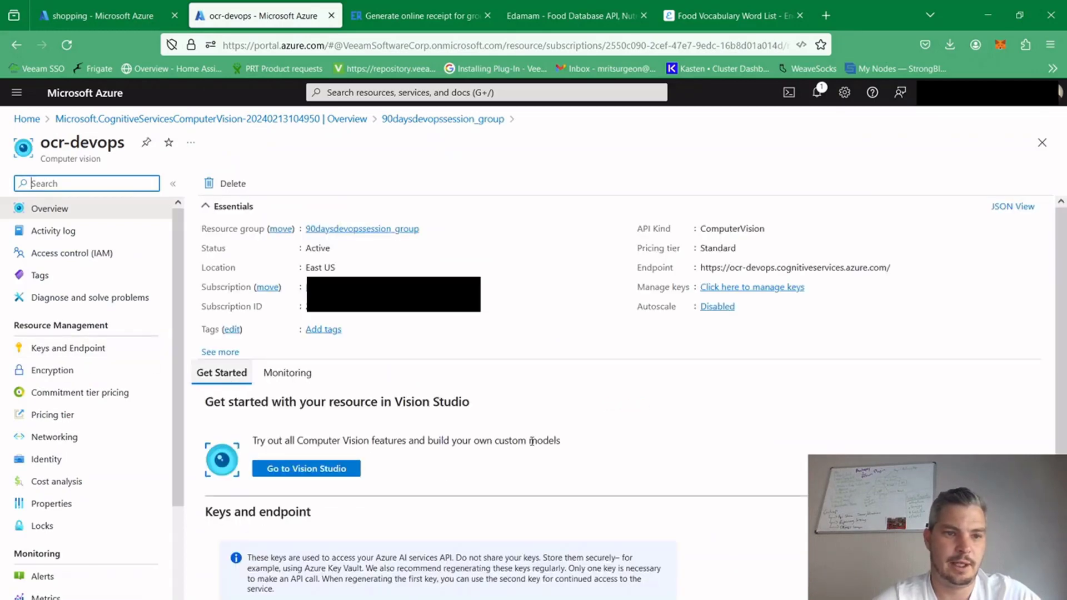
pyautogui.click(96, 355)
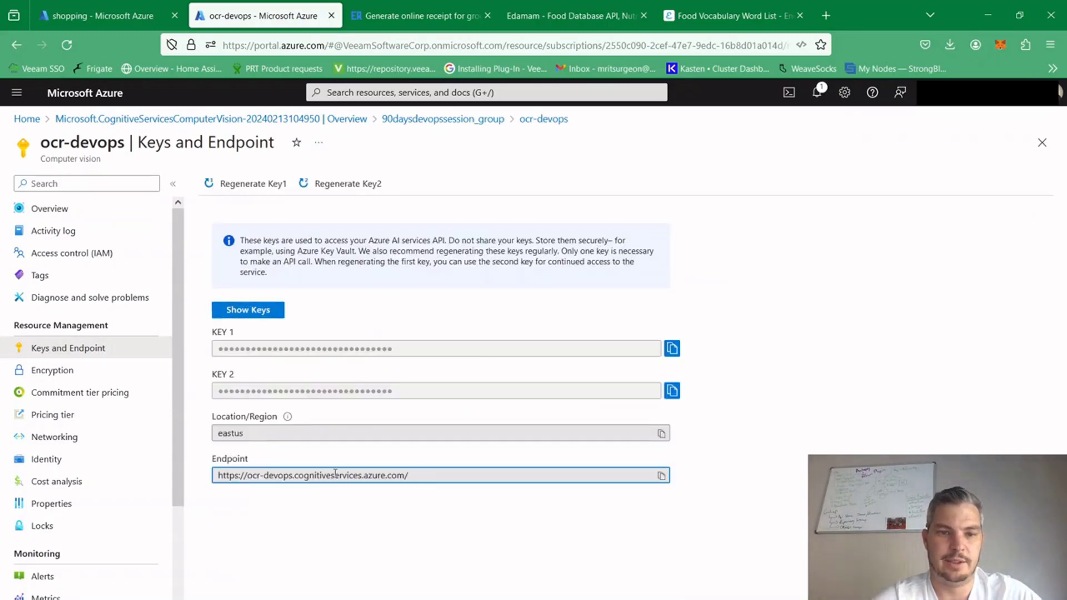
pyautogui.moveTo(425, 477); pyautogui.dragTo(194, 481)
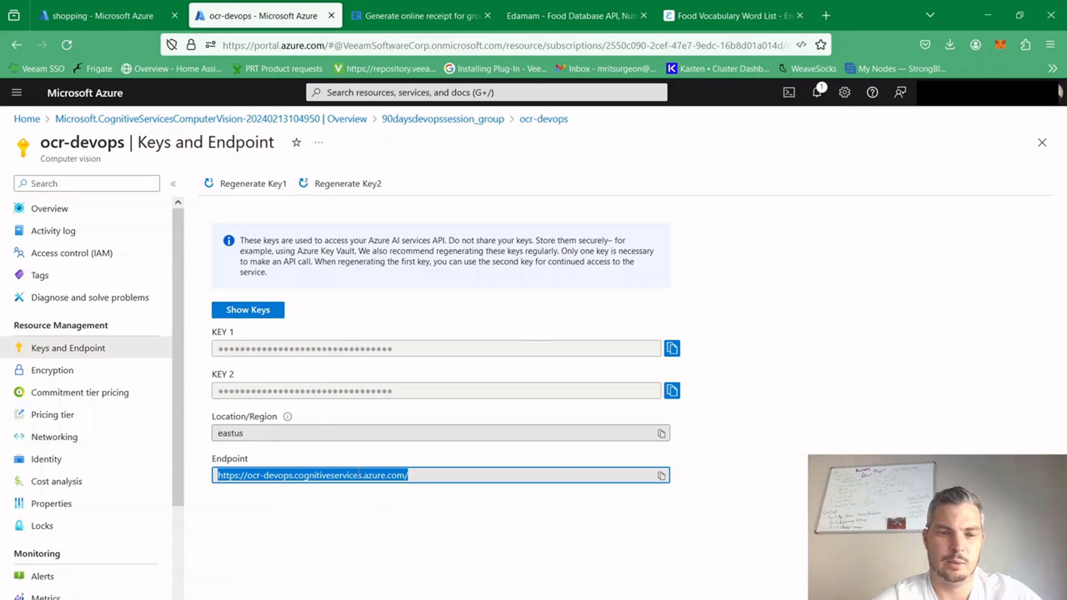
pyautogui.hotkey('ctrl', 'shift', 'Tab')
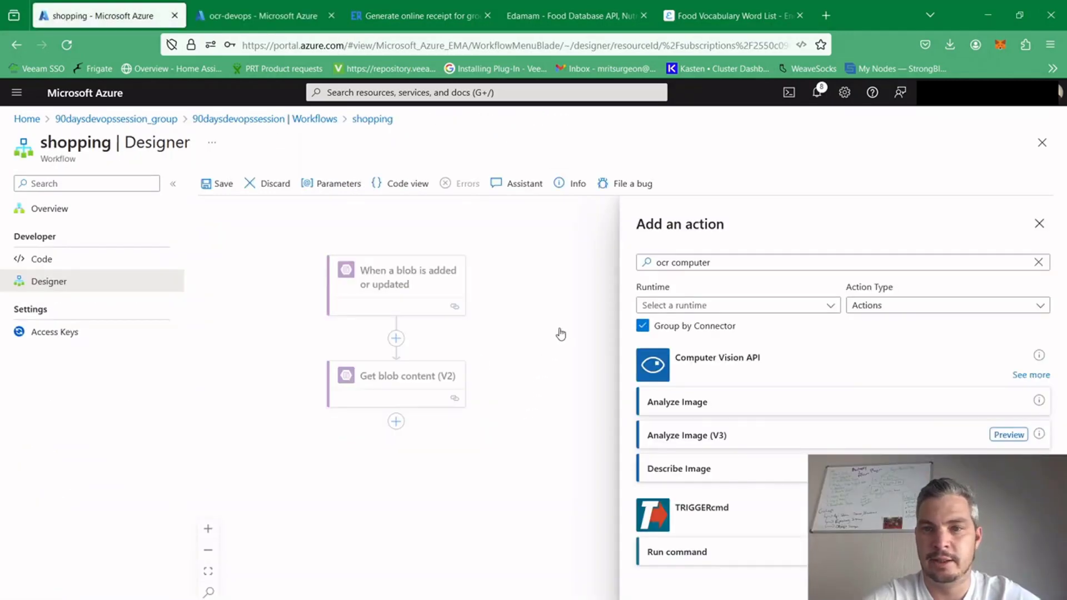
# Add the Computer Vision API's Optical Character Recognition (OCR) to JSON action after Get blob content (V2)
pyautogui.click(735, 256)
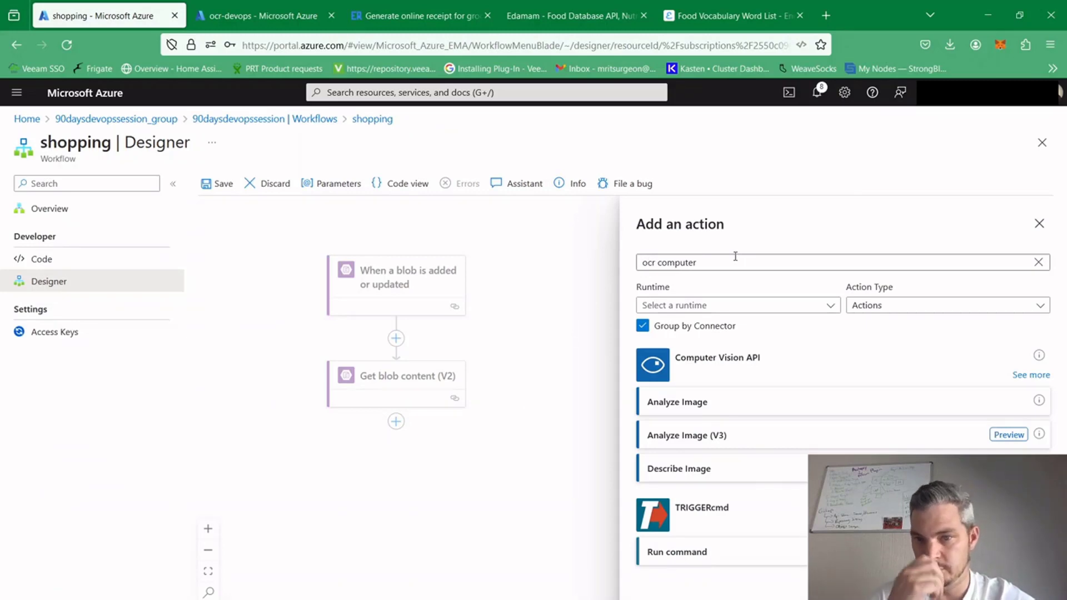
pyautogui.click(730, 335)
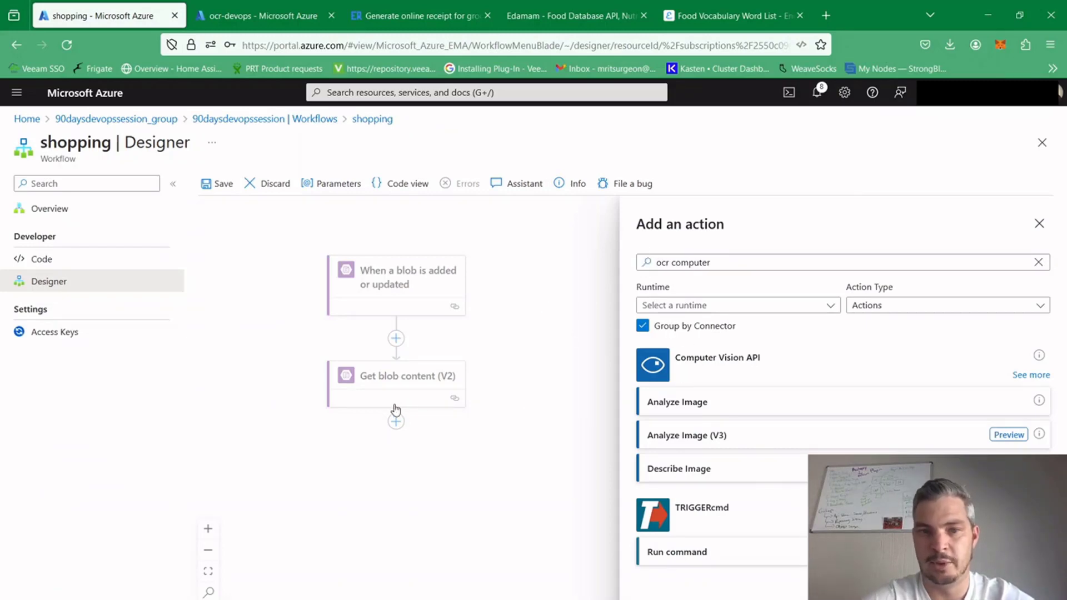
pyautogui.click(742, 262)
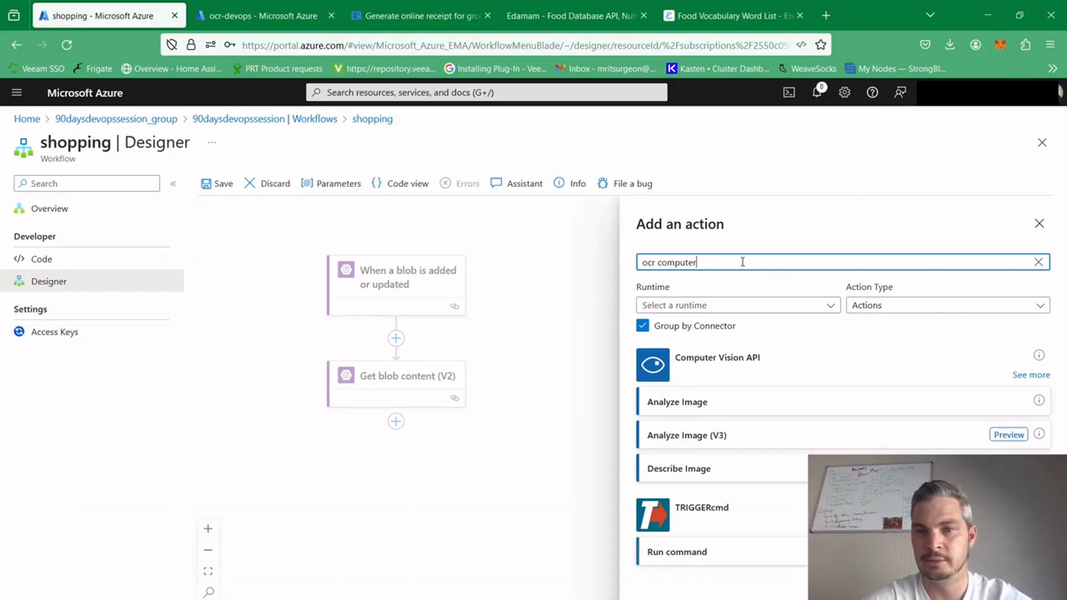
pyautogui.click(1030, 375)
pyautogui.moveTo(1064, 332); pyautogui.dragTo(1064, 510)
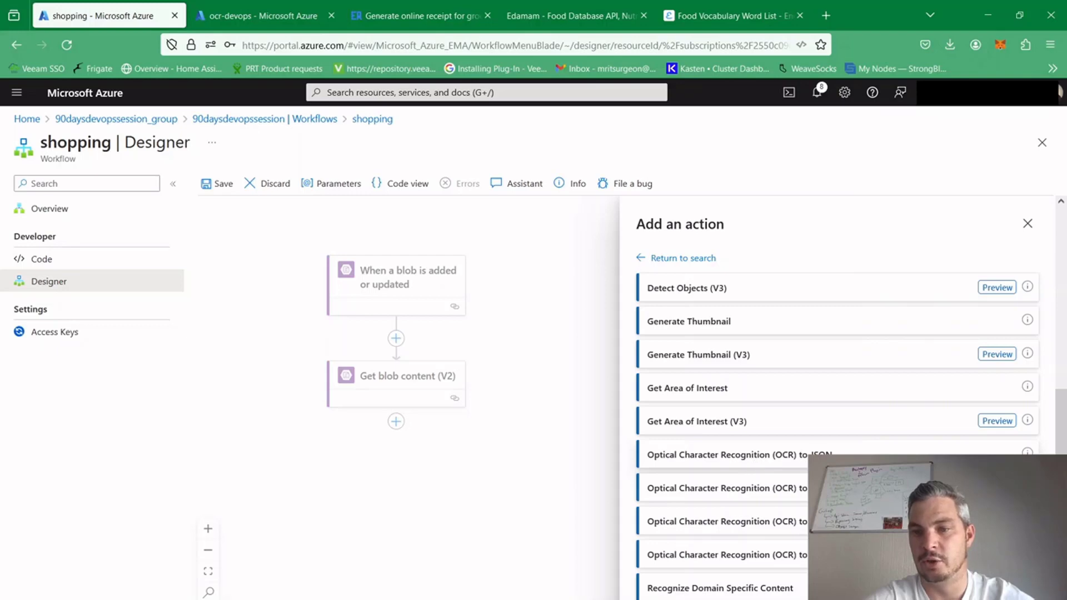
pyautogui.click(833, 455)
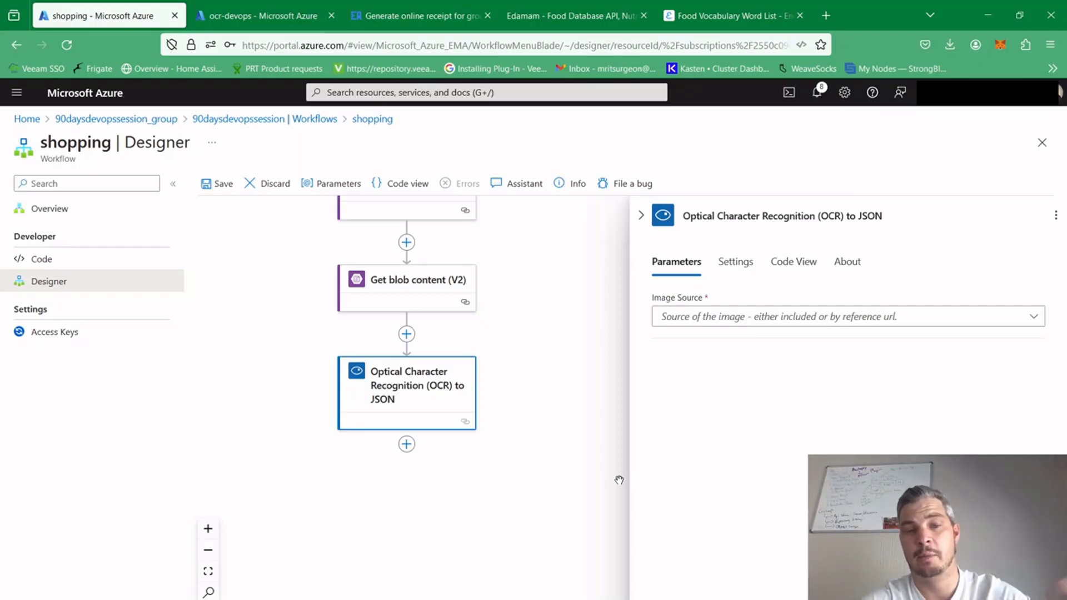
# Set the OCR action's image source to Image Content and supply File Content from Get blob content (V2) as the image content
pyautogui.click(693, 321)
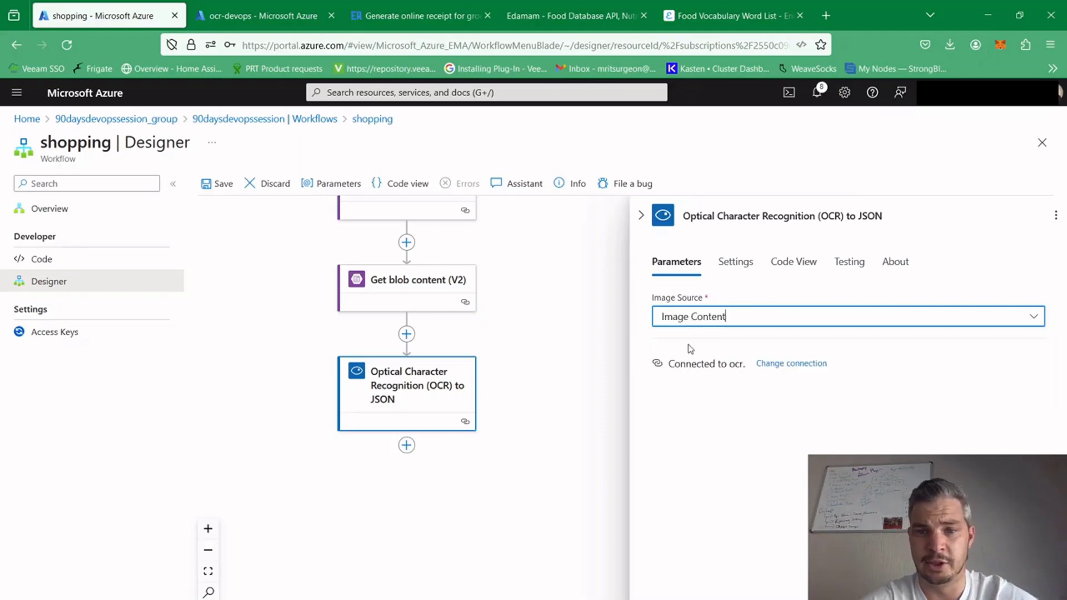
pyautogui.click(689, 344)
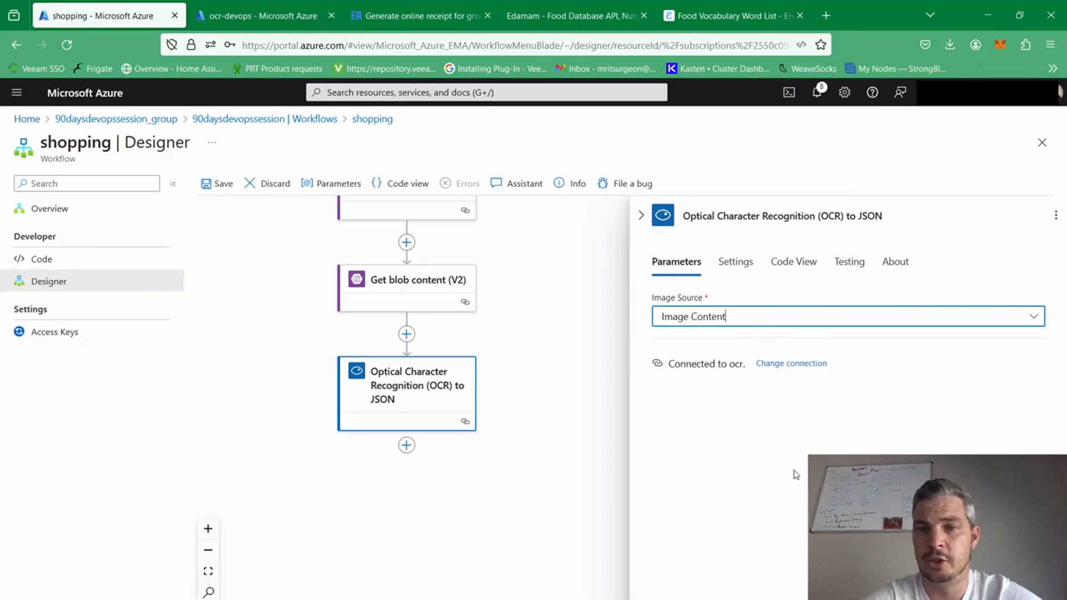
pyautogui.click(711, 352)
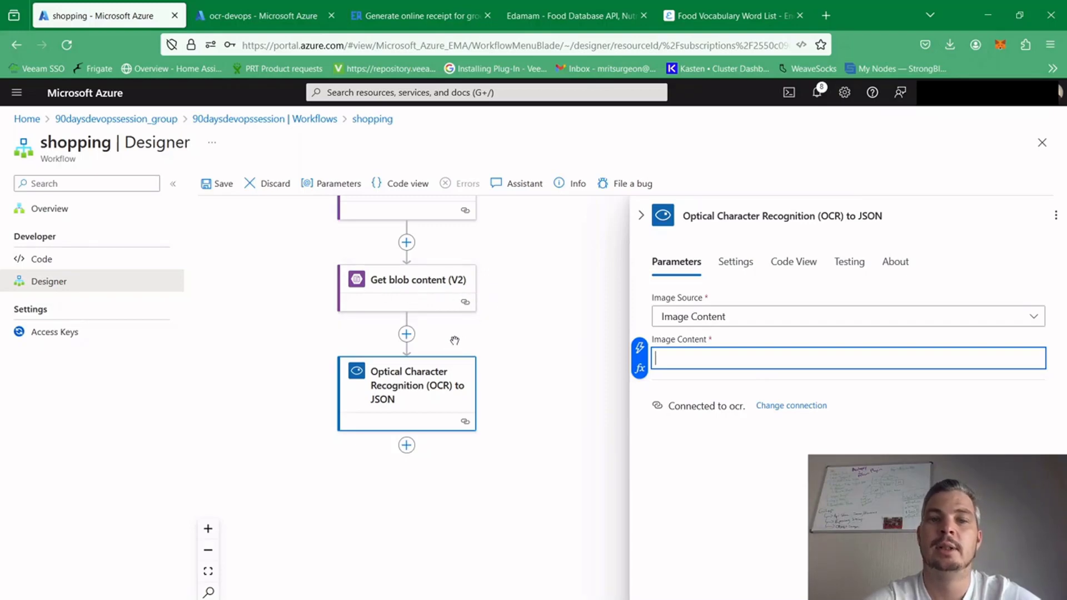
pyautogui.click(639, 368)
pyautogui.click(468, 370)
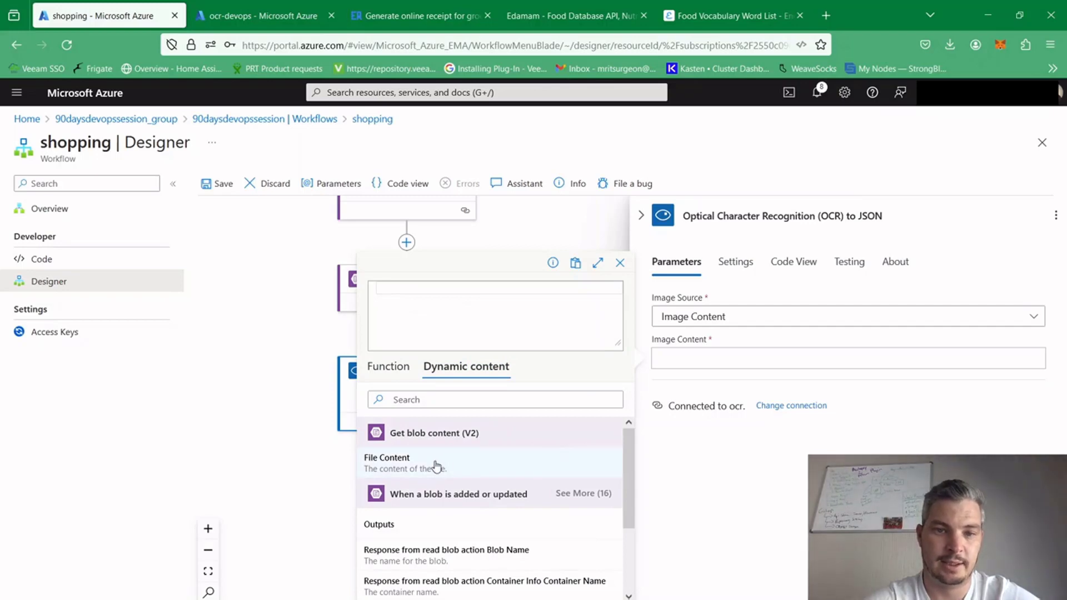
pyautogui.click(407, 462)
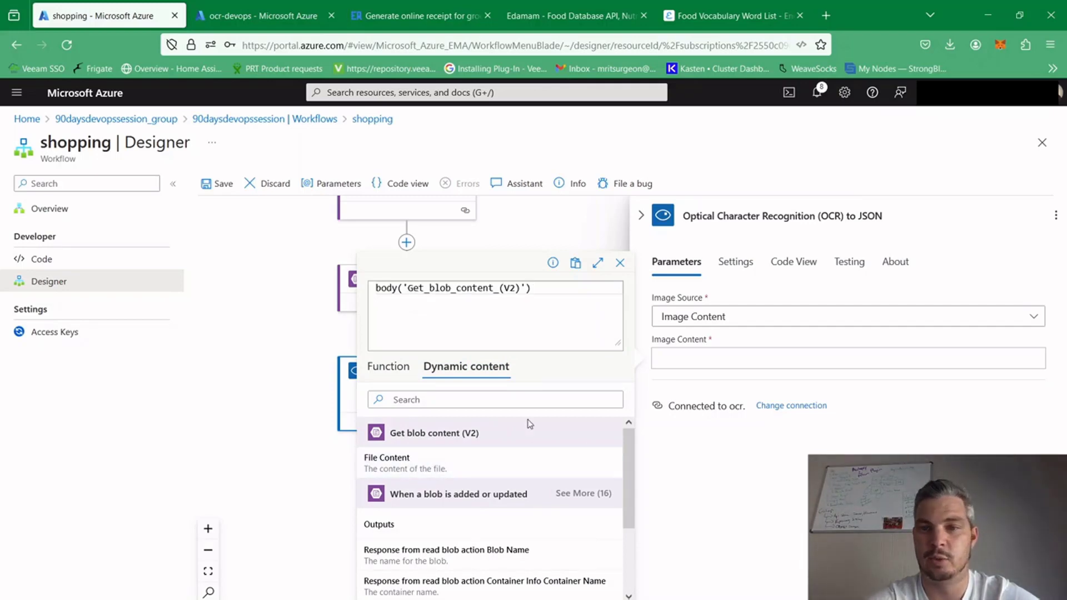
pyautogui.click(478, 599)
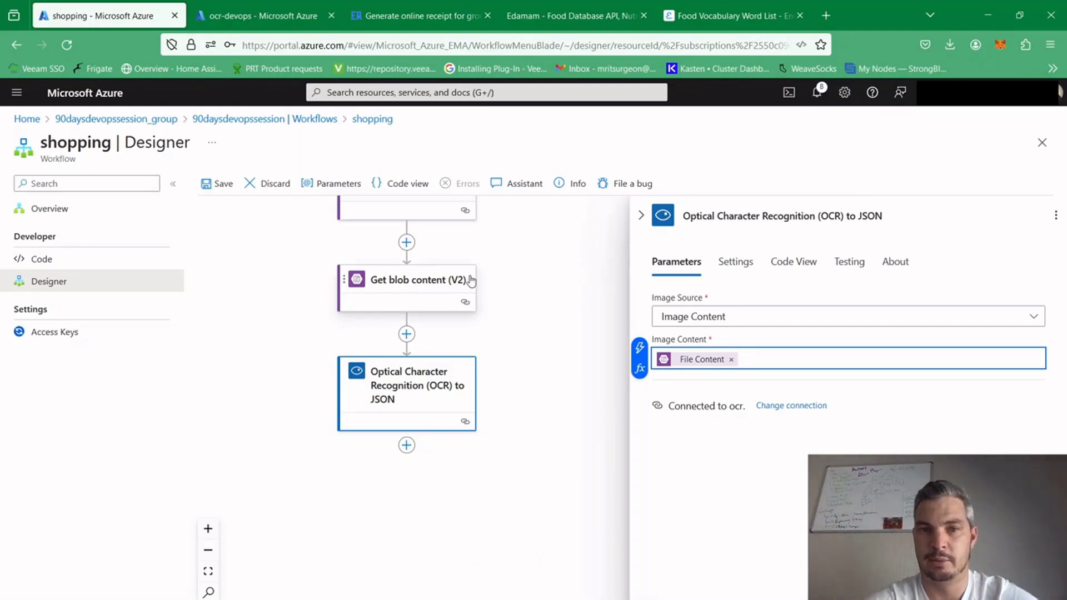
# Collapse the OCR action's settings and save the shopping workflow
pyautogui.click(641, 218)
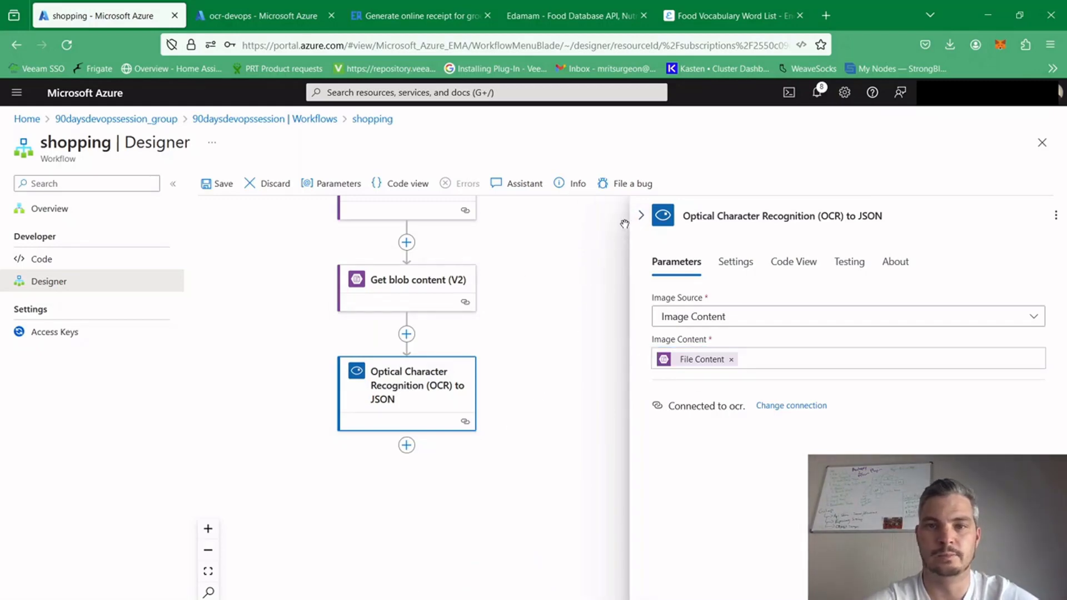
pyautogui.click(641, 215)
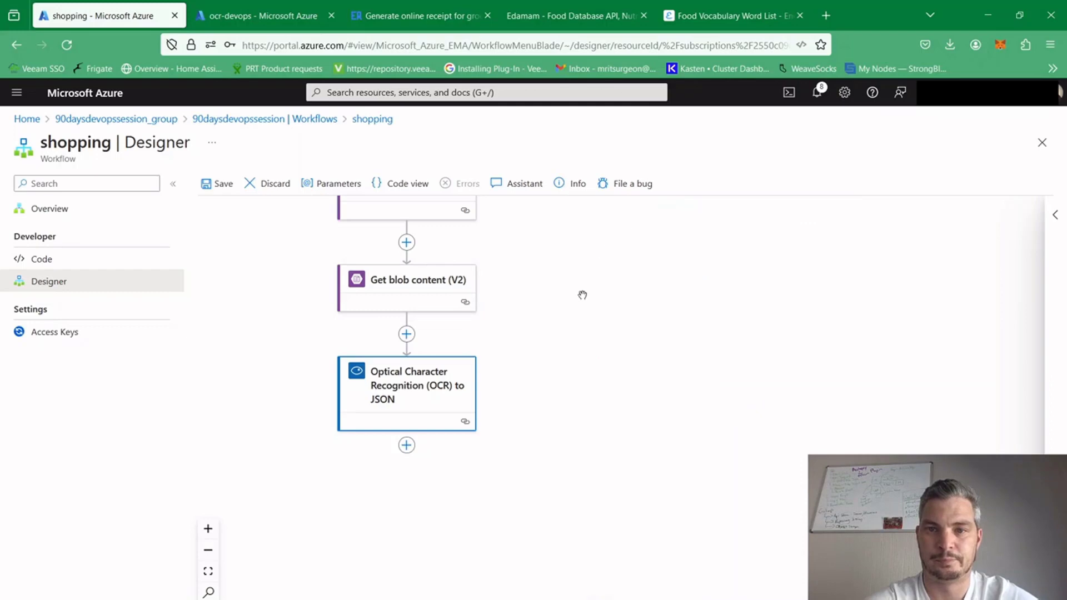
pyautogui.click(224, 188)
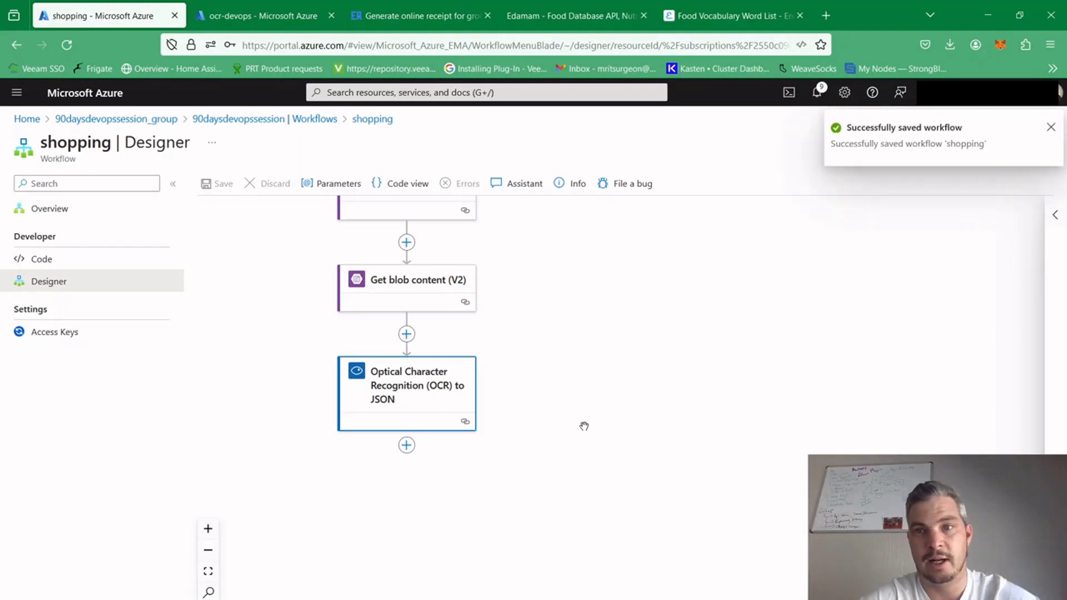
# Search the actions for "parse json" and add a Parse JSON action after the OCR to JSON action
pyautogui.click(406, 445)
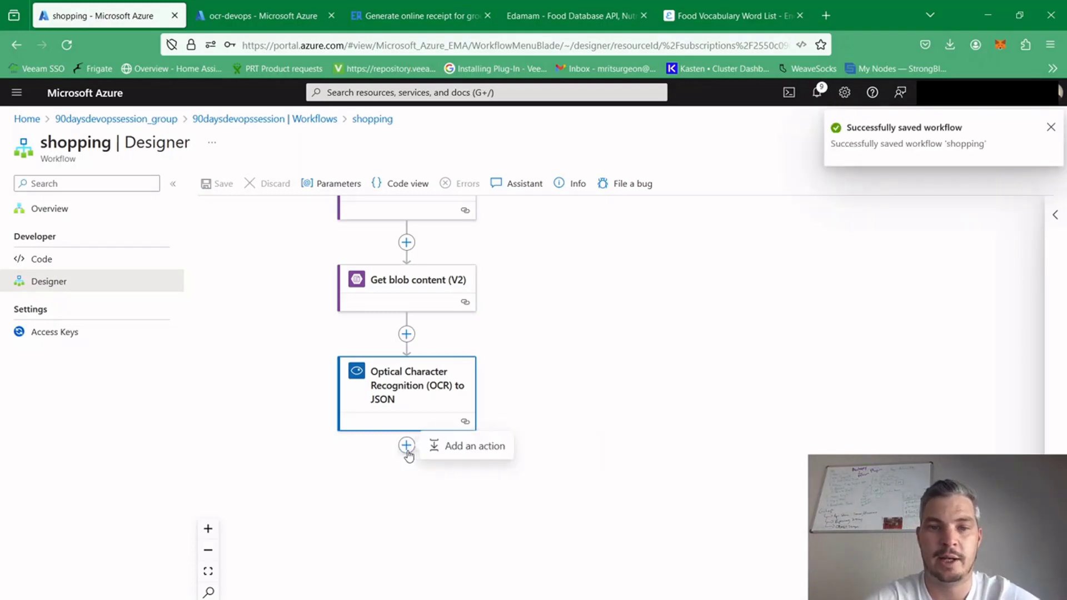
pyautogui.click(457, 447)
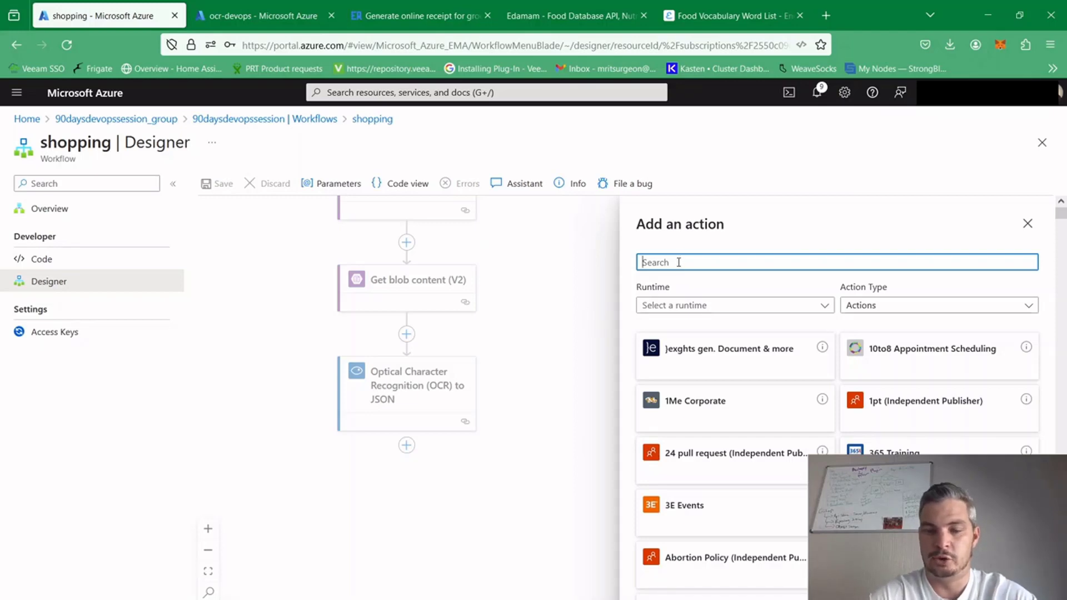
pyautogui.write('parse')
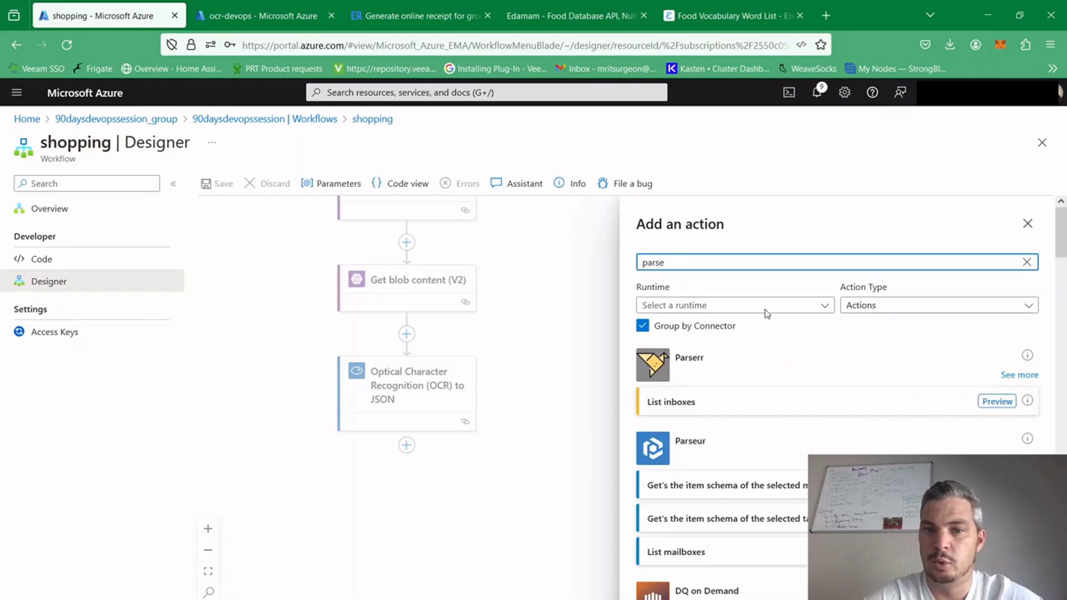
pyautogui.moveTo(1063, 232); pyautogui.dragTo(1063, 269)
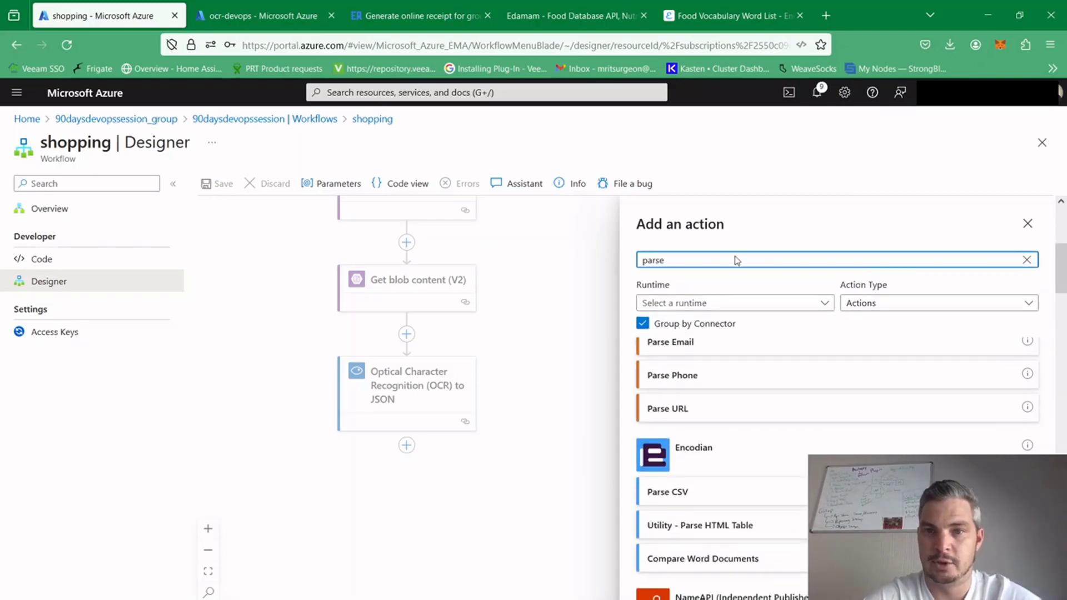
pyautogui.write('j')
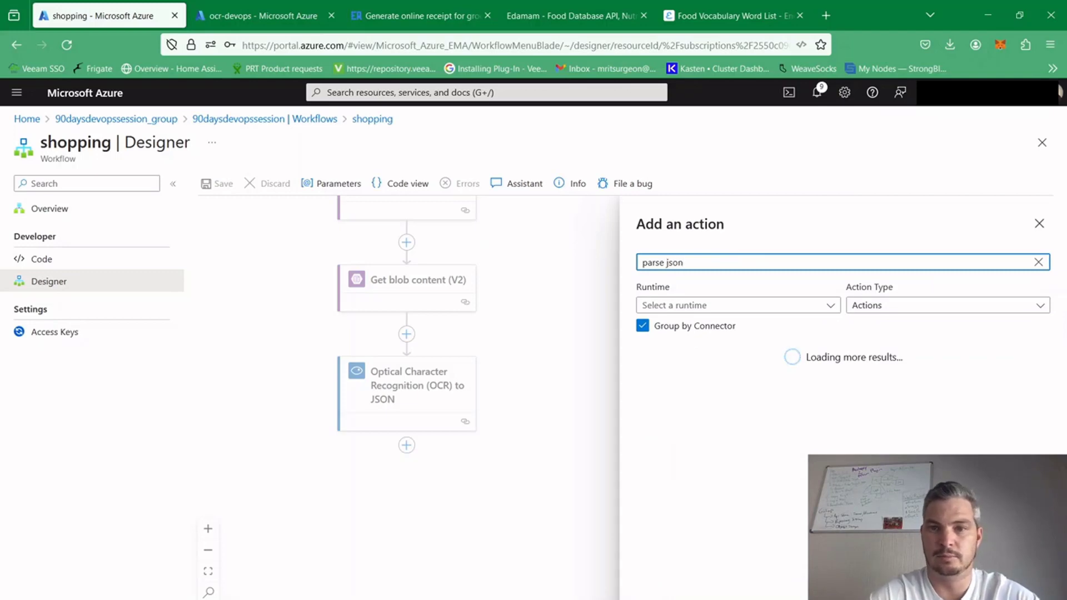
pyautogui.write('son')
pyautogui.click(675, 400)
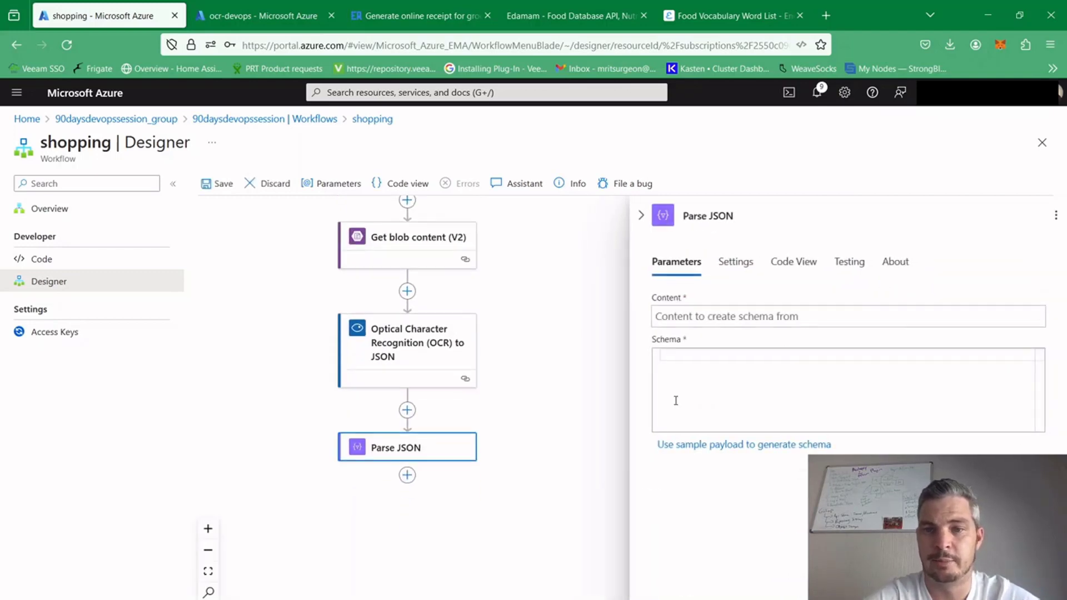
# Set the Parse JSON content to the JSON Response dynamic content from the OCR action
pyautogui.click(723, 311)
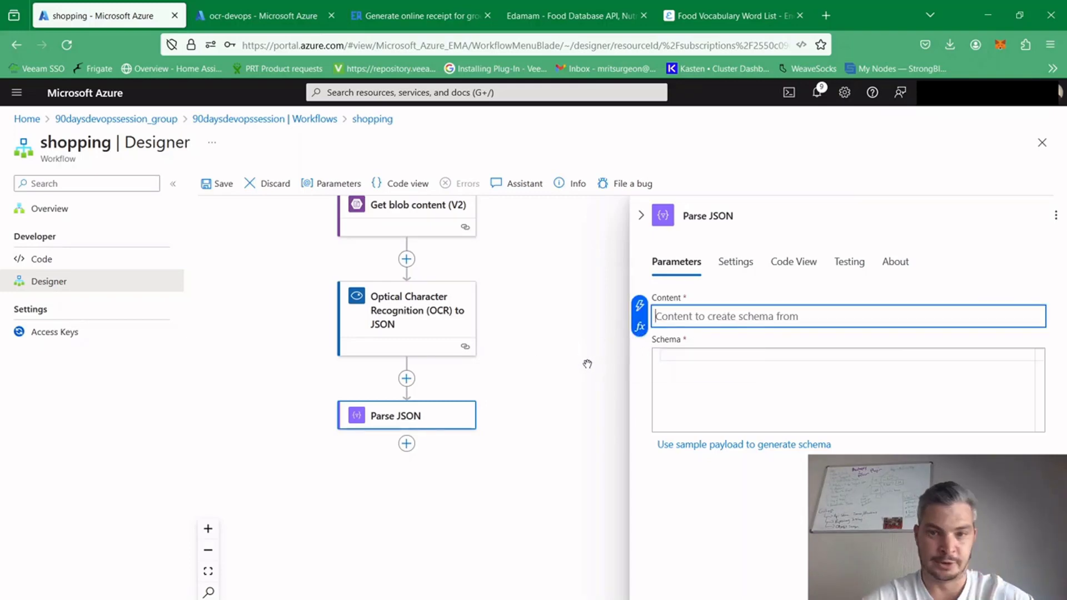
pyautogui.click(640, 326)
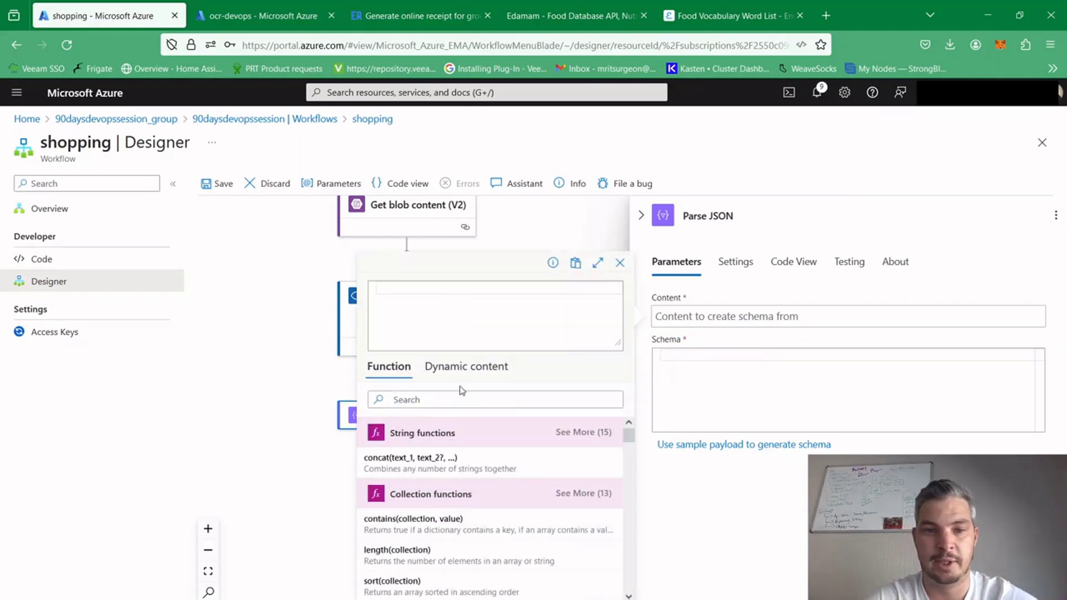
pyautogui.click(462, 366)
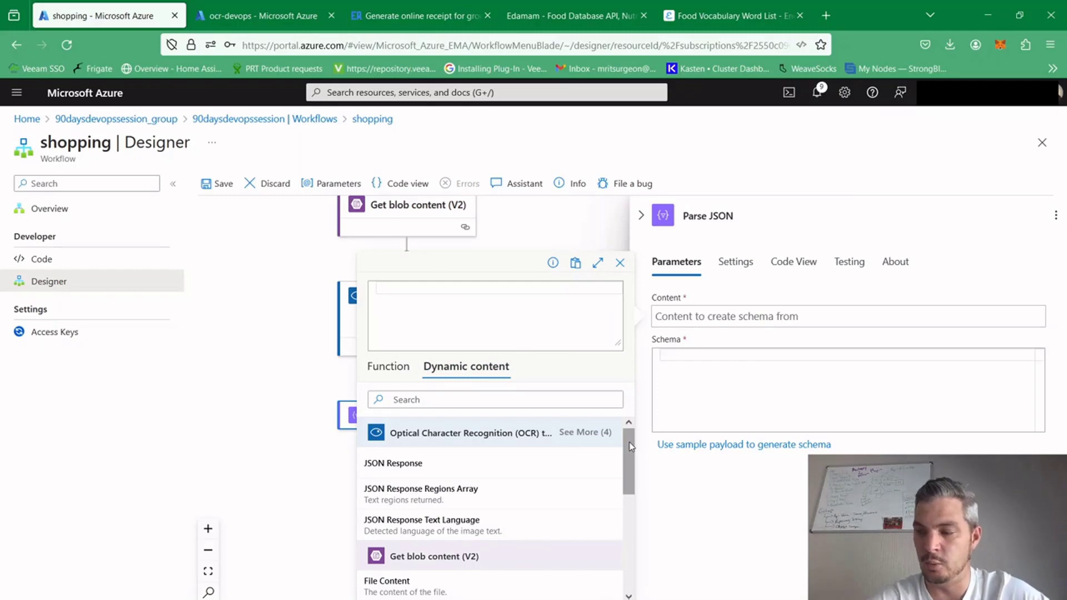
pyautogui.moveTo(631, 446); pyautogui.dragTo(620, 405)
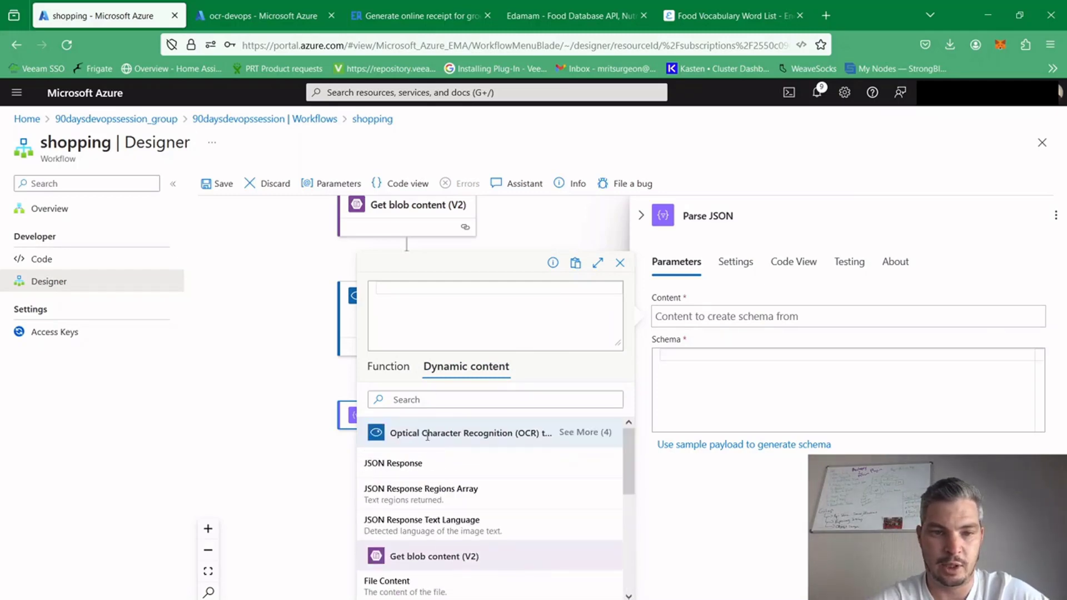
pyautogui.click(418, 473)
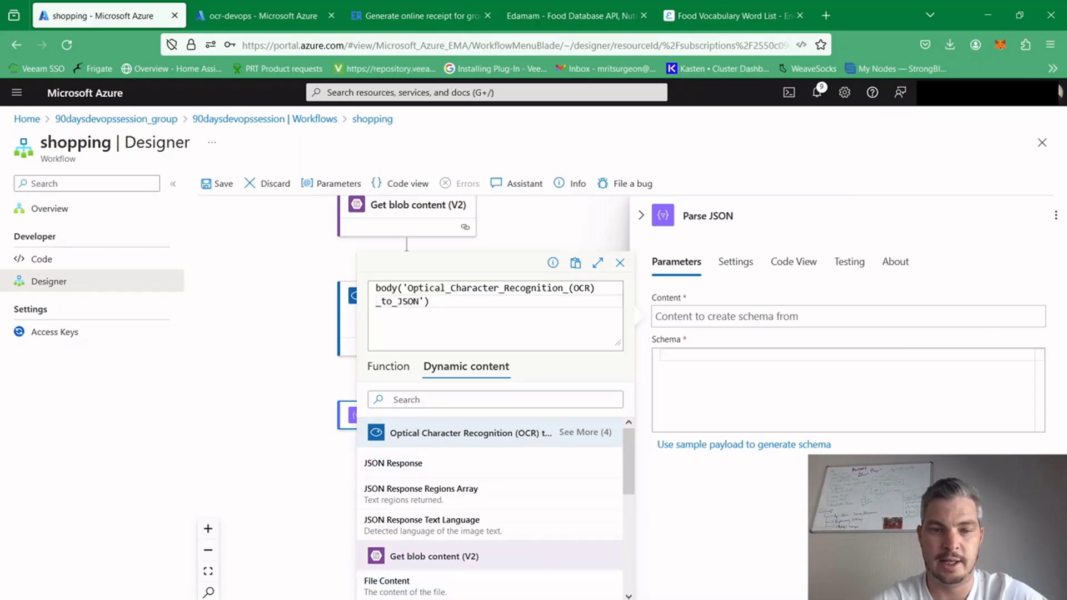
pyautogui.click(389, 599)
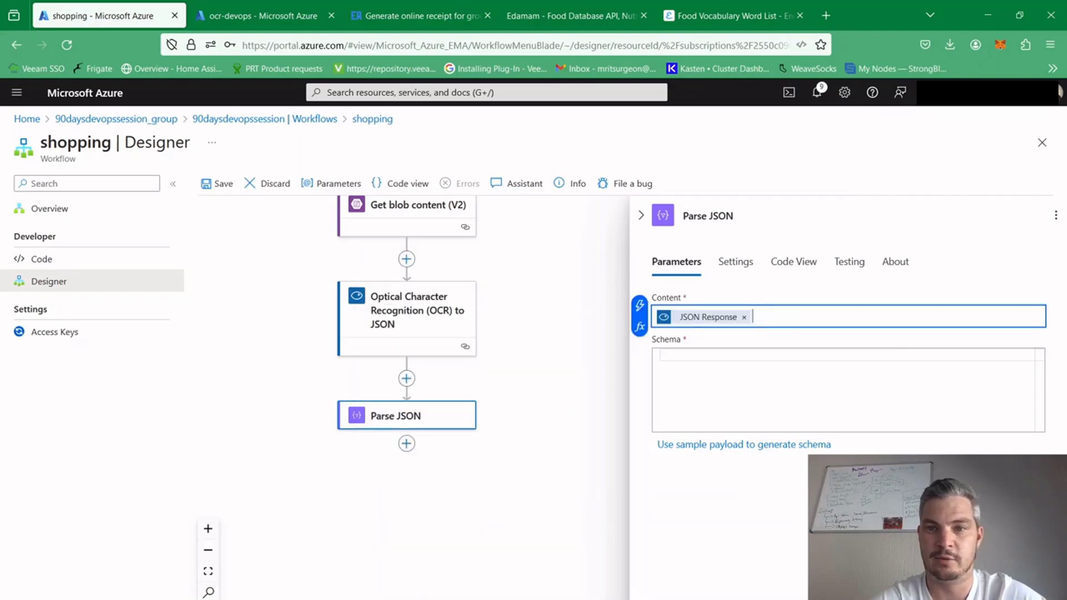
pyautogui.click(696, 358)
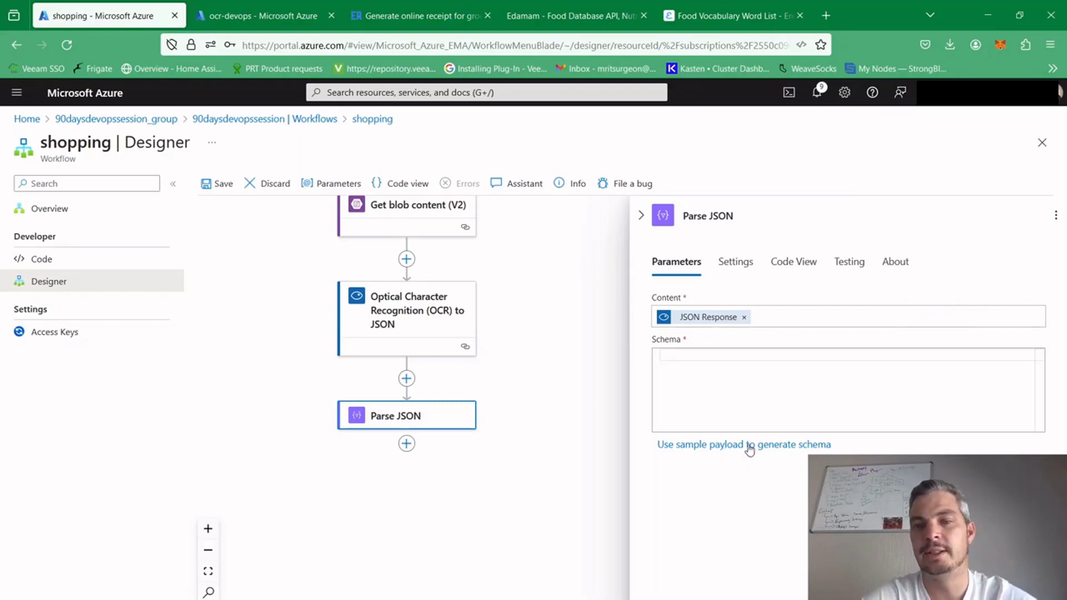
pyautogui.click(700, 446)
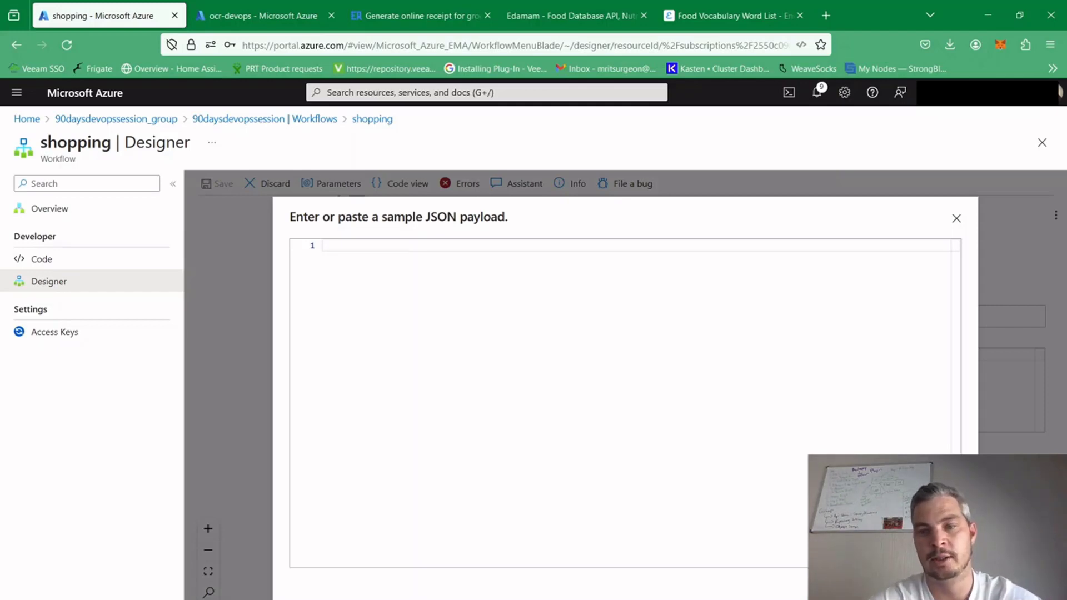
pyautogui.click(956, 217)
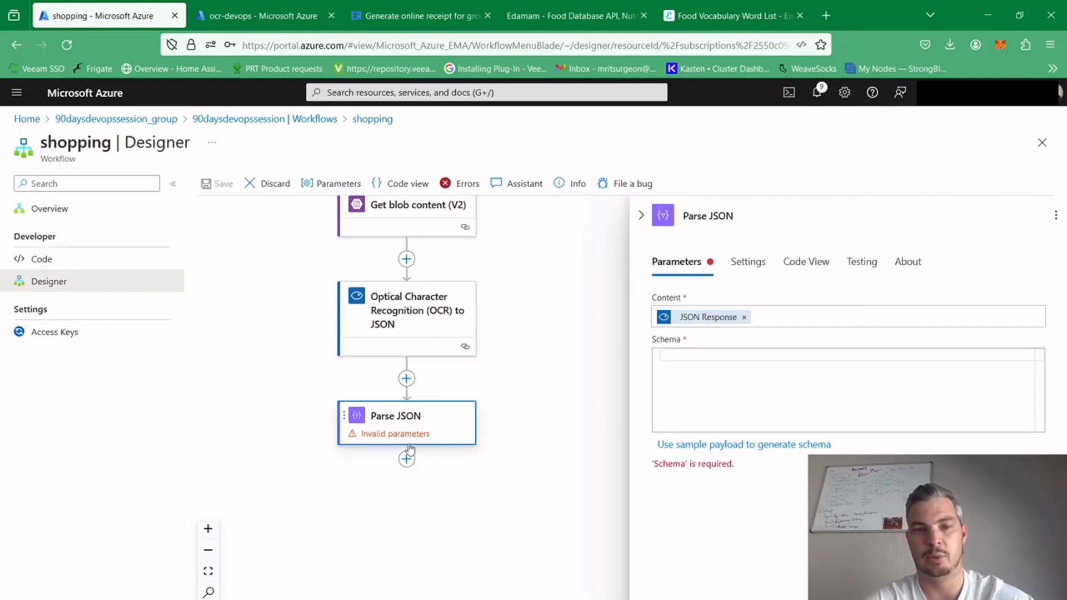
# Review all dynamic content outputs the OCR action offers for the Parse JSON content, and return to the empty schema field
pyautogui.click(792, 316)
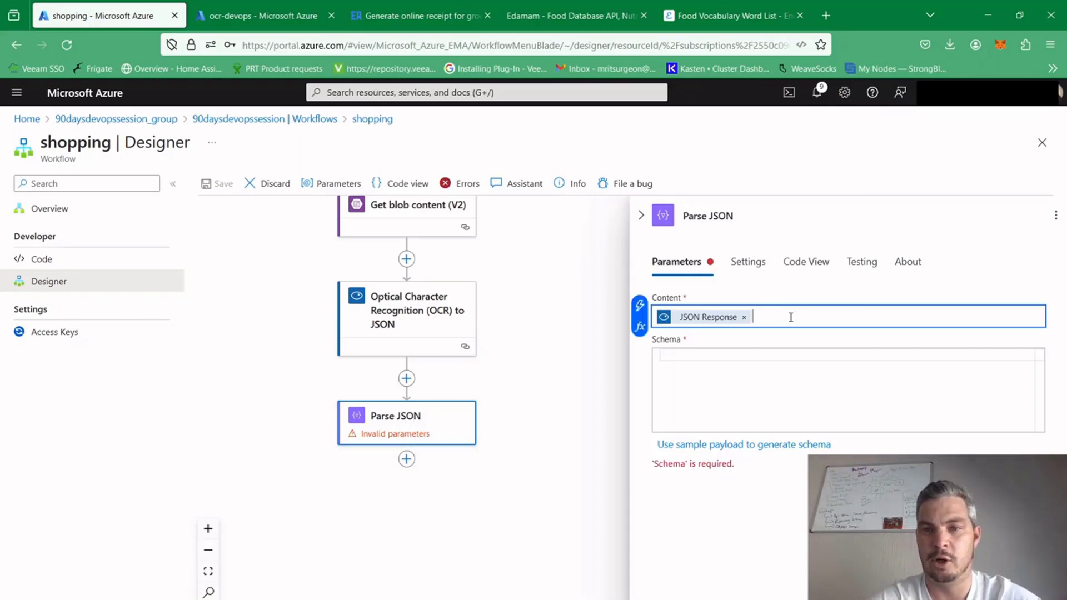
pyautogui.click(640, 327)
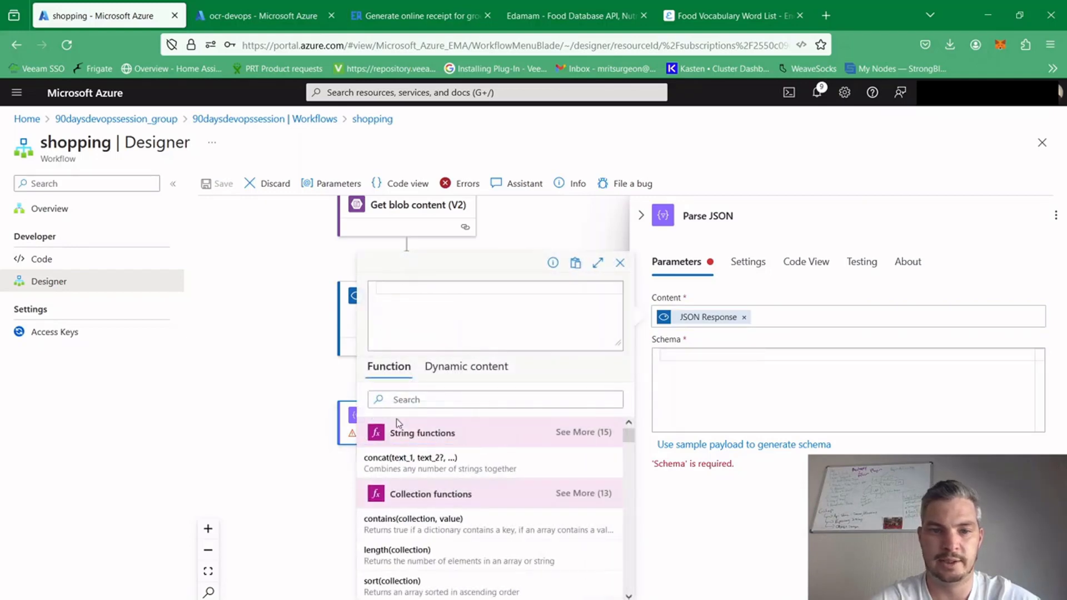
pyautogui.click(470, 371)
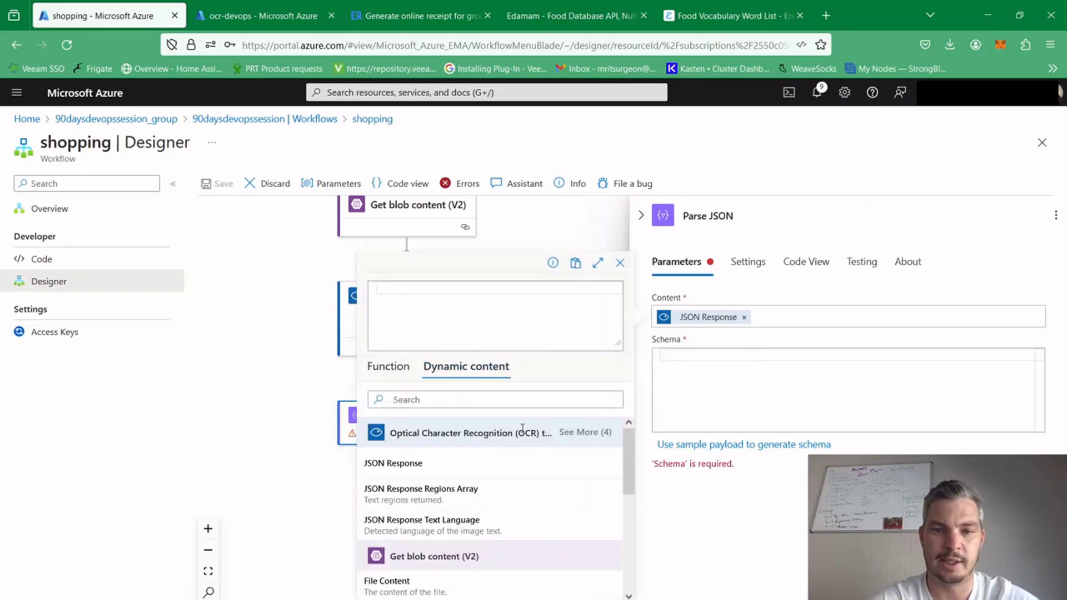
pyautogui.click(582, 432)
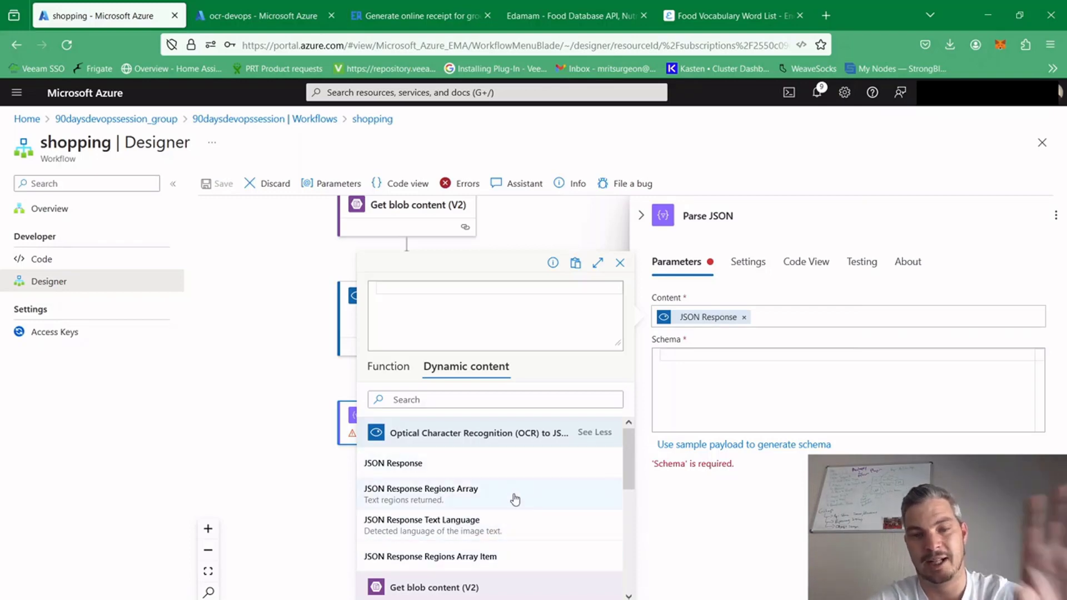
pyautogui.rightClick(704, 389)
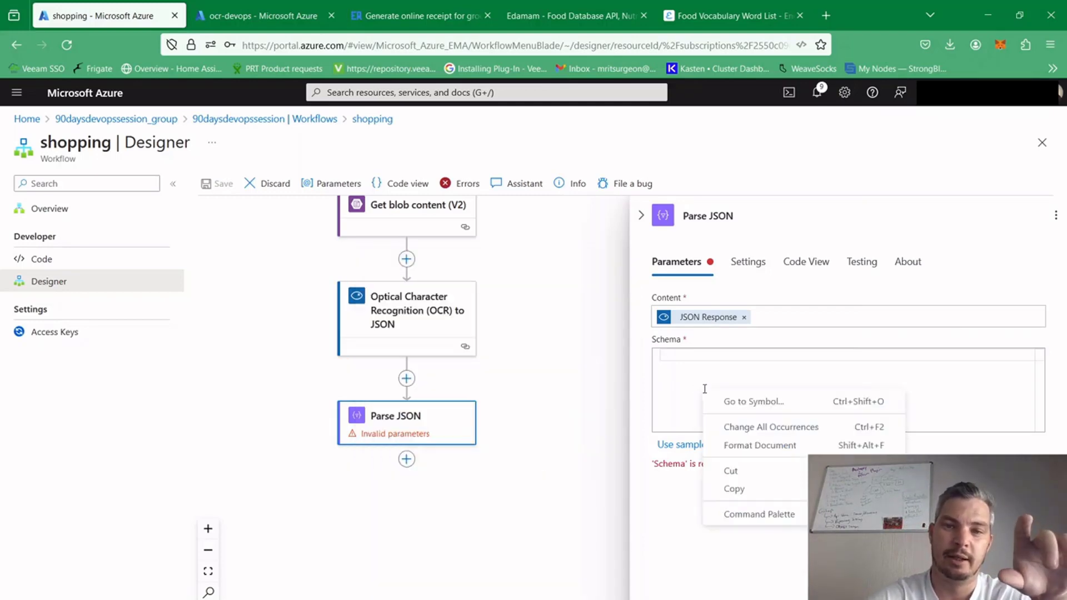
pyautogui.click(686, 362)
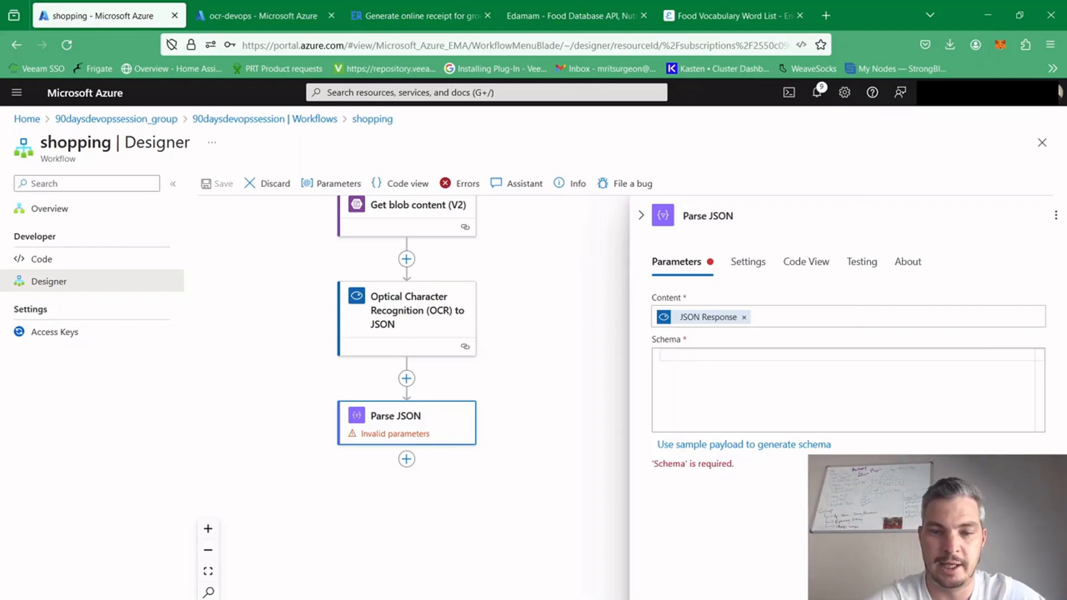
# Paste the prepared OCR response schema into the Parse JSON action's schema, review it from start to end, and collapse the action's settings
pyautogui.hotkey('ctrl', 'v')
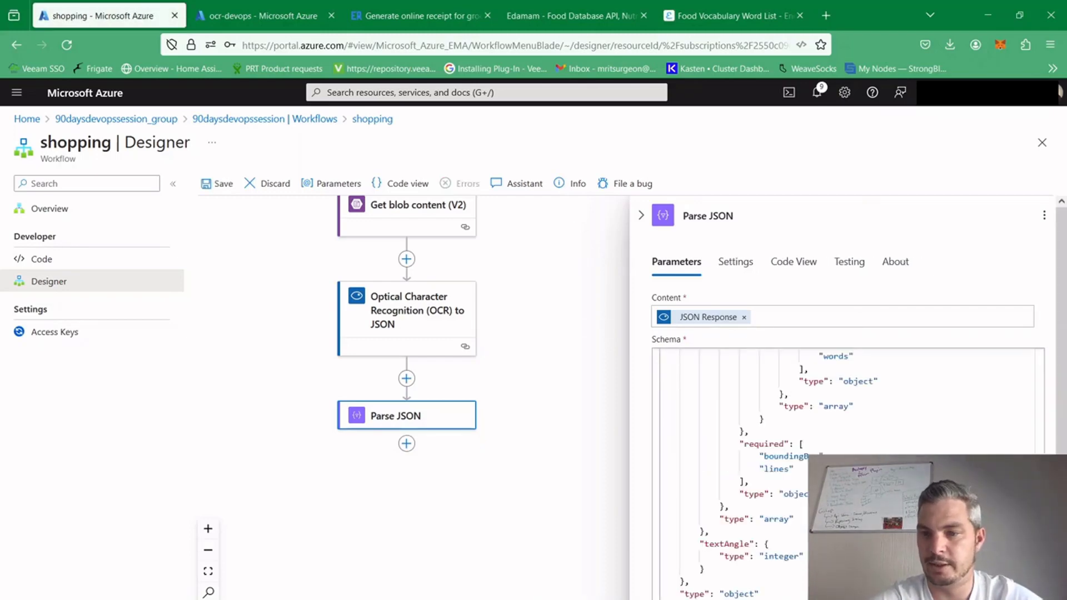
pyautogui.moveTo(1039, 539); pyautogui.dragTo(1033, 332)
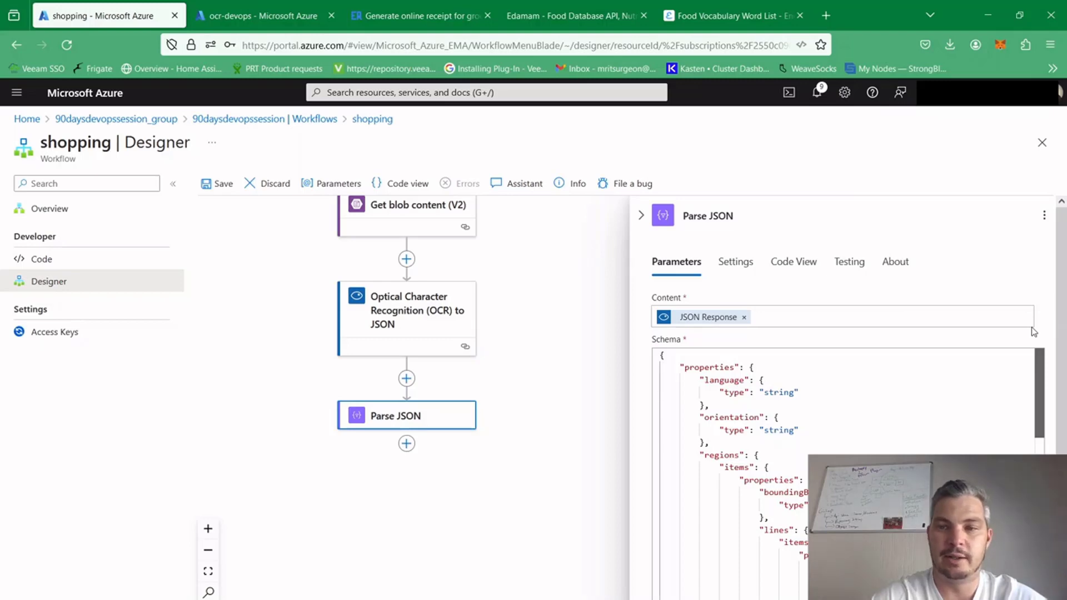
pyautogui.moveTo(1038, 381); pyautogui.dragTo(1037, 555)
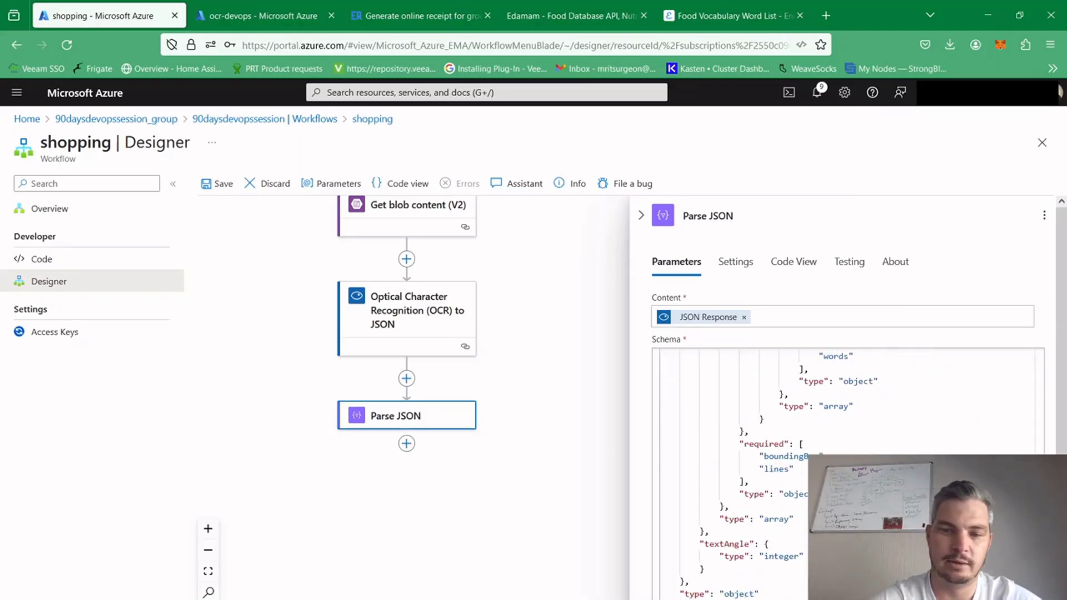
pyautogui.scroll(-1, 911, 375)
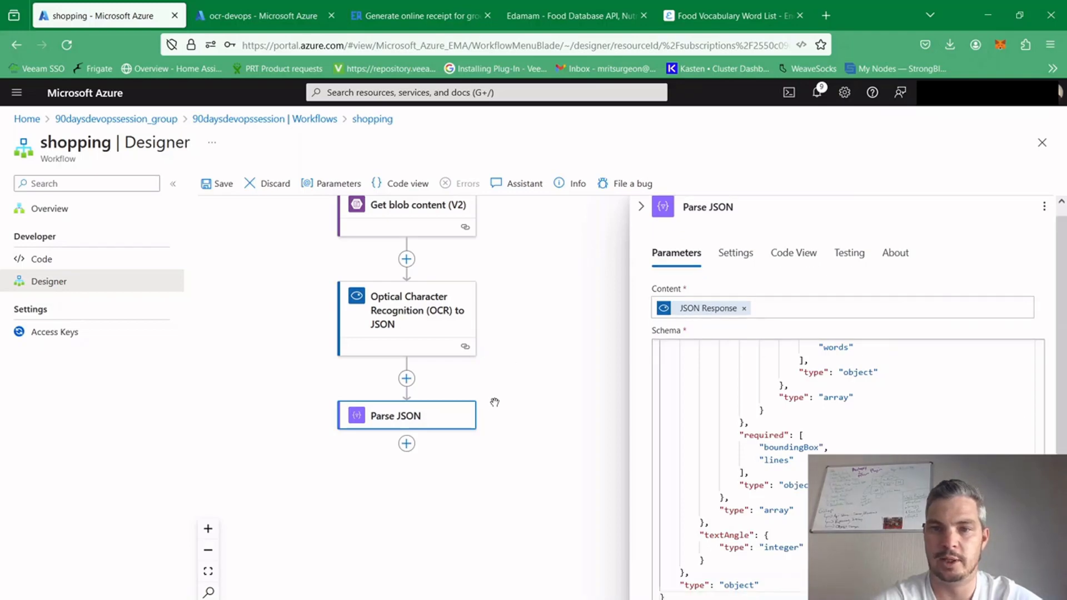
pyautogui.click(557, 450)
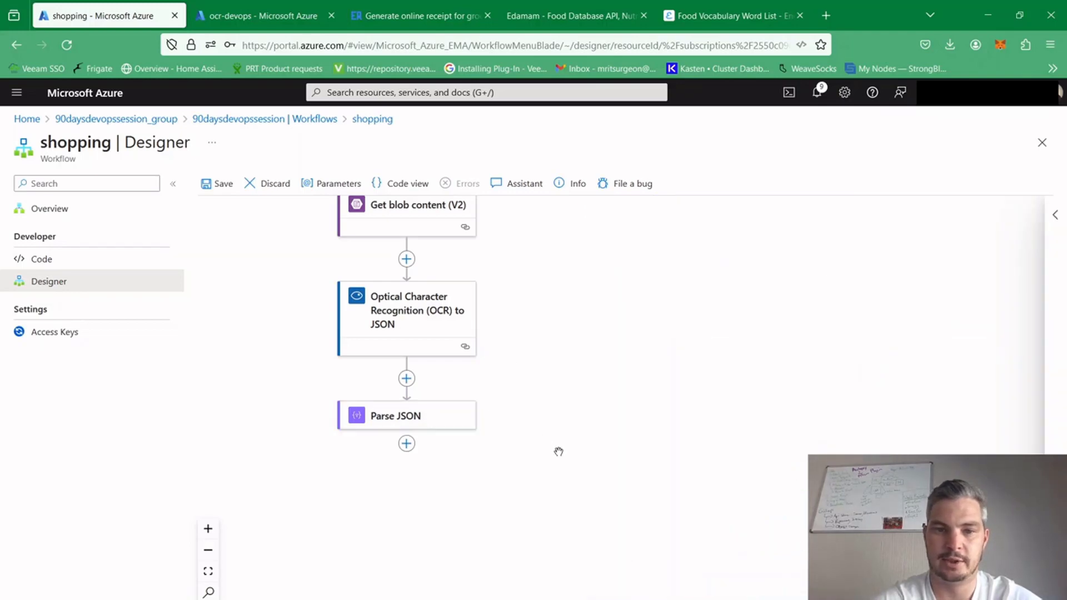
# Search the actions for "comp" and add a Data Operations Compose action after the Parse JSON action
pyautogui.click(408, 448)
pyautogui.click(437, 445)
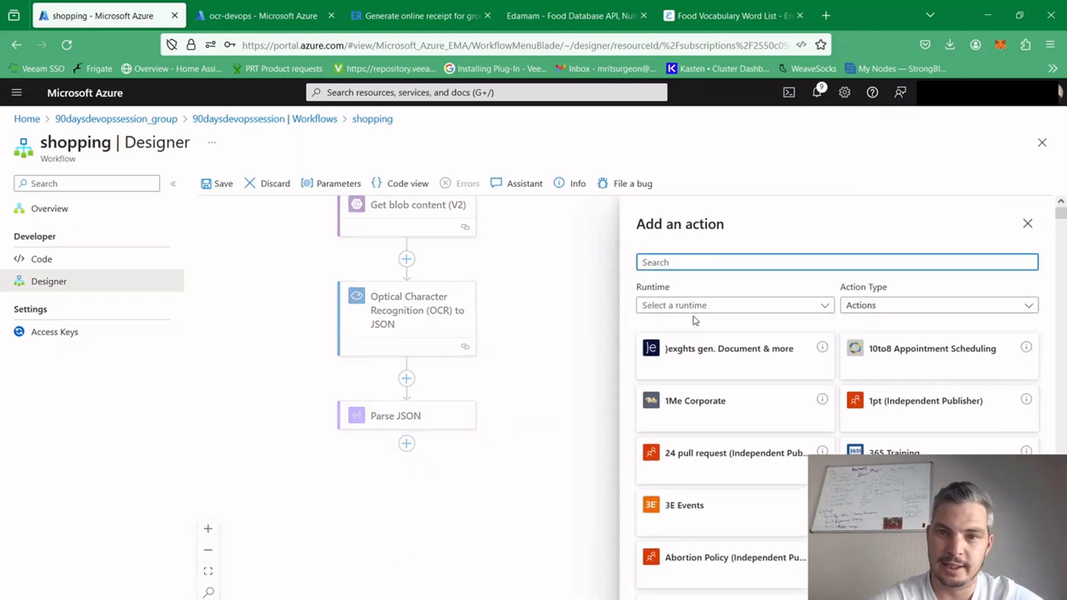
pyautogui.write('comp')
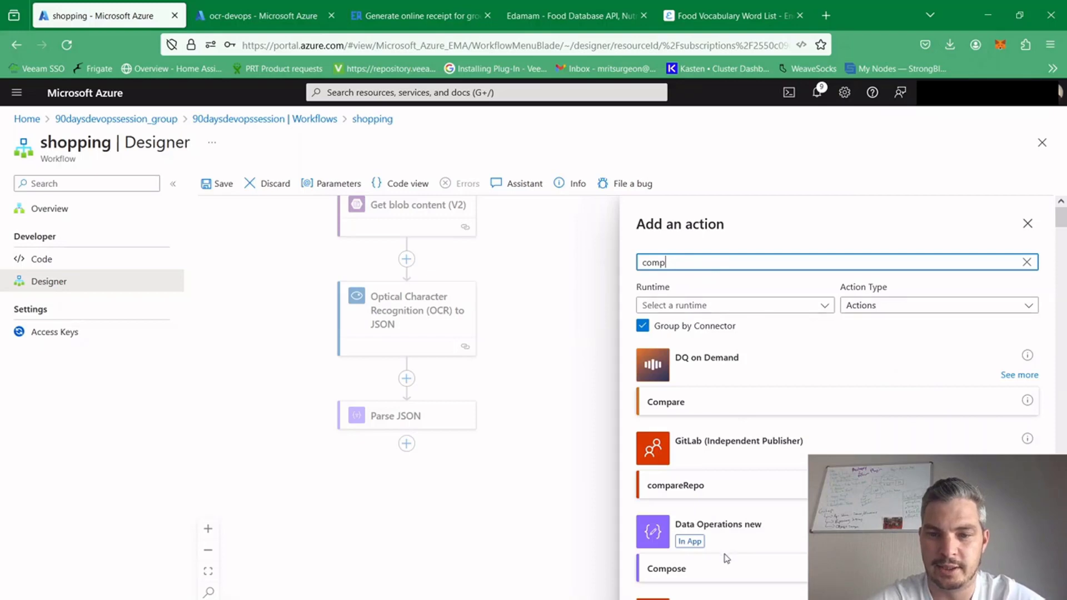
pyautogui.click(723, 565)
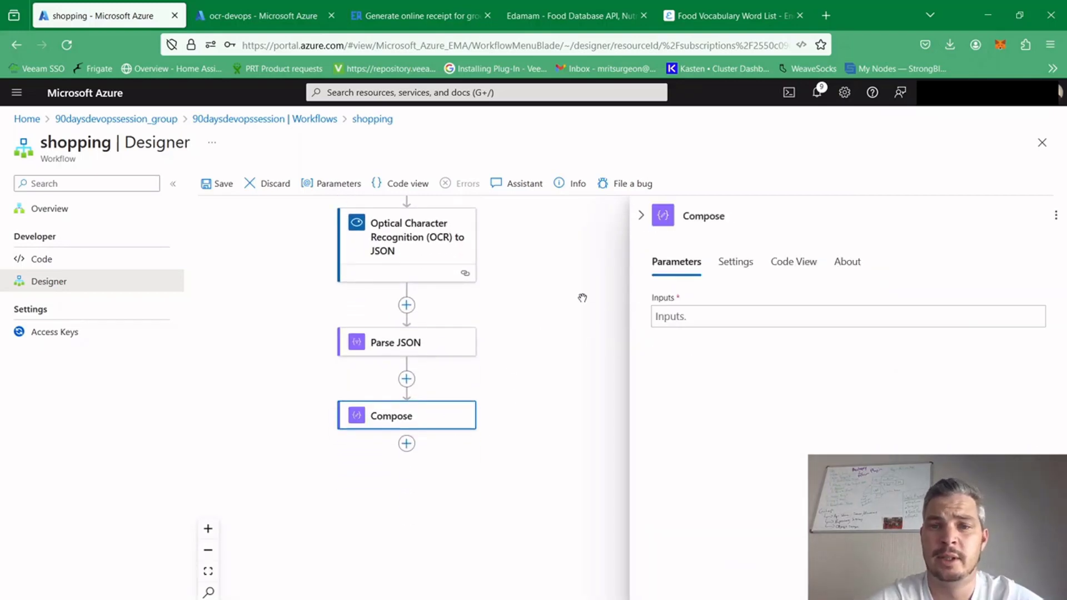
# Set the Compose inputs to the Body text dynamic content from the Parse JSON action's full output list, and collapse the action's settings
pyautogui.click(683, 314)
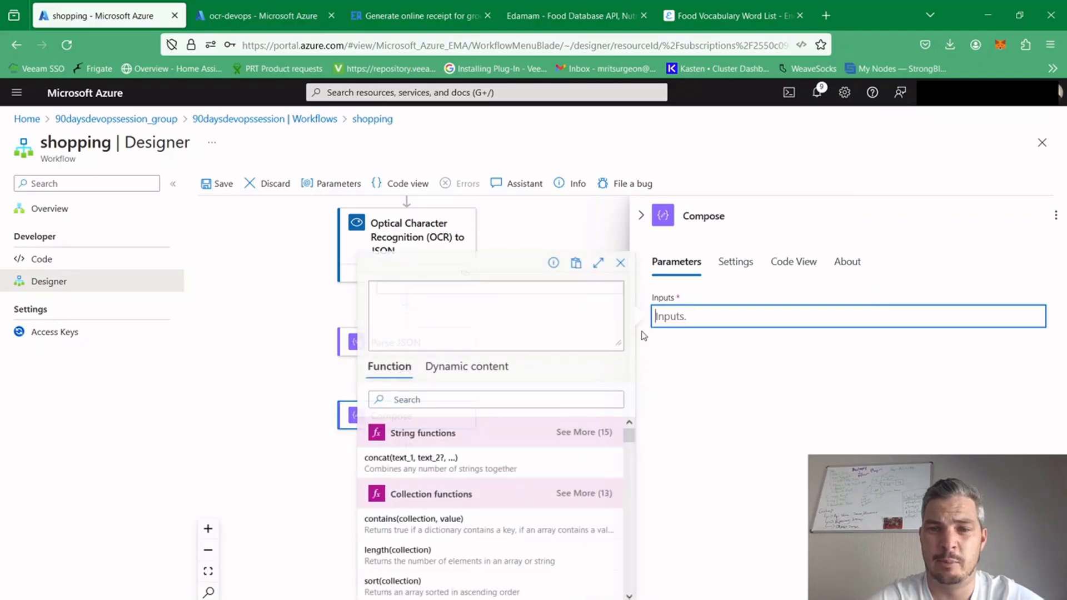
pyautogui.click(477, 371)
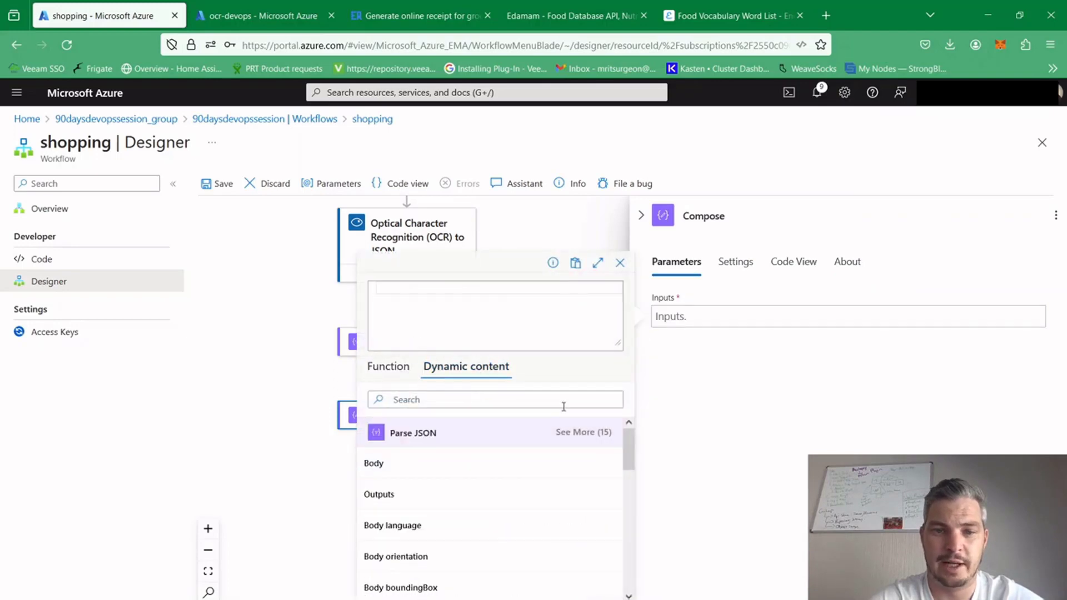
pyautogui.moveTo(626, 436); pyautogui.dragTo(626, 515)
pyautogui.click(595, 432)
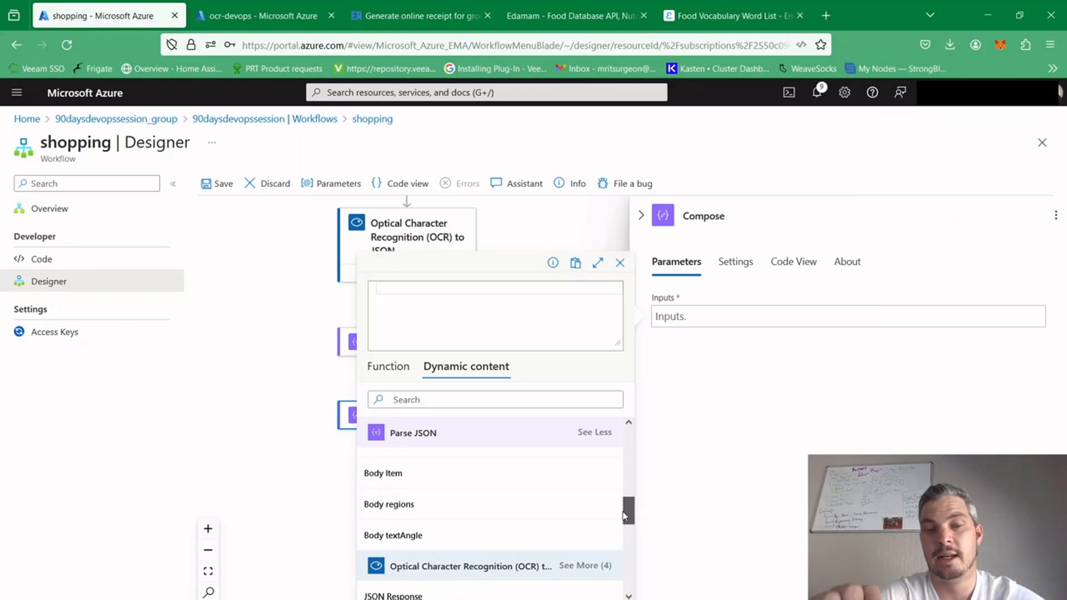
pyautogui.moveTo(625, 516); pyautogui.dragTo(641, 534)
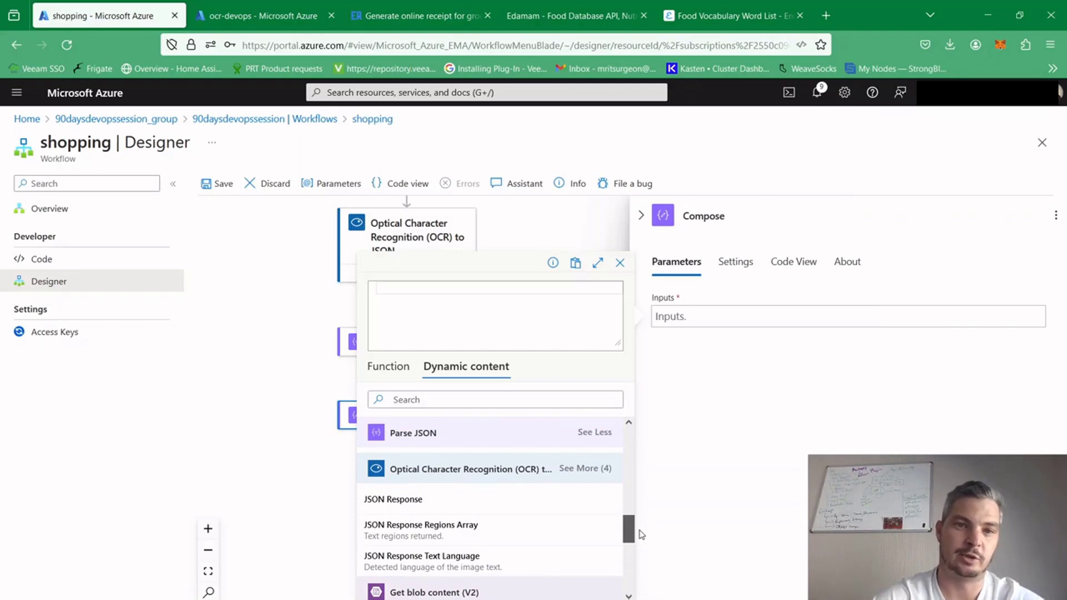
pyautogui.moveTo(641, 534); pyautogui.dragTo(636, 481)
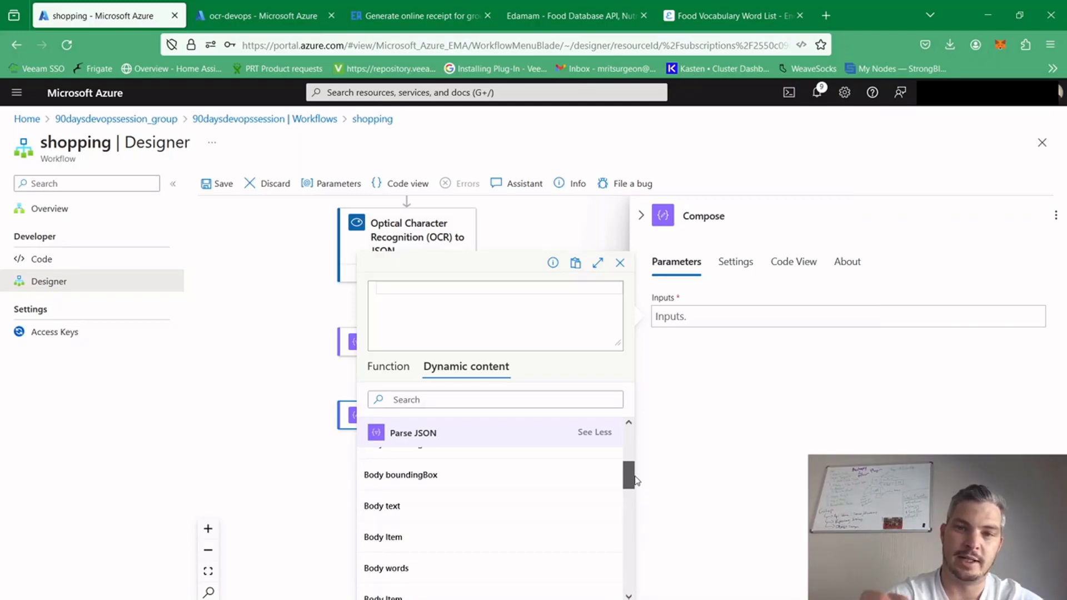
pyautogui.moveTo(636, 480)
pyautogui.mouseDown()
pyautogui.moveTo(638, 460)
pyautogui.moveTo(623, 514)
pyautogui.moveTo(623, 486)
pyautogui.mouseUp()
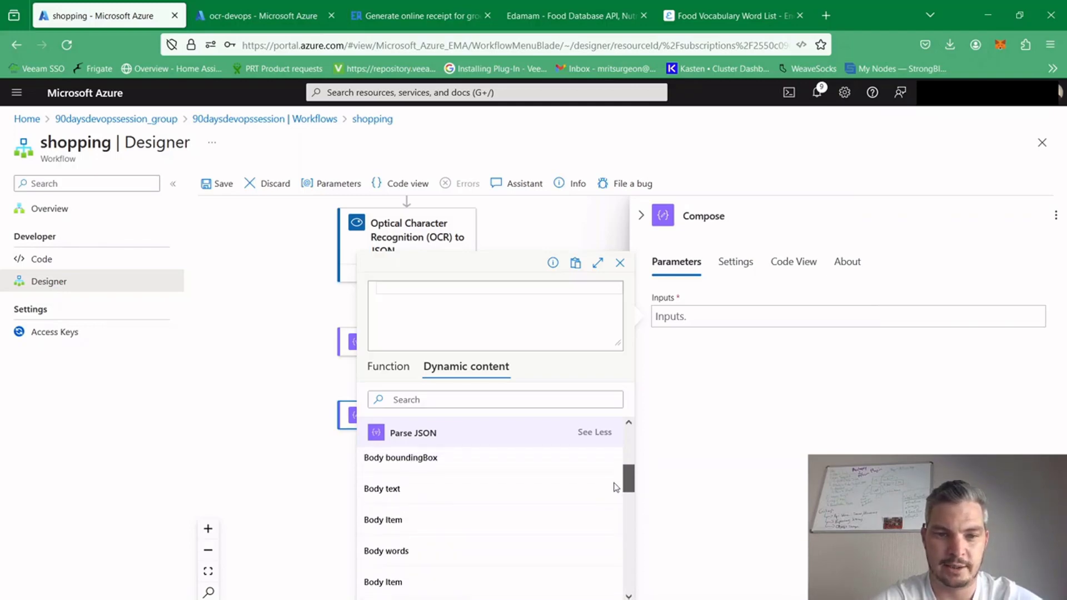
pyautogui.click(418, 494)
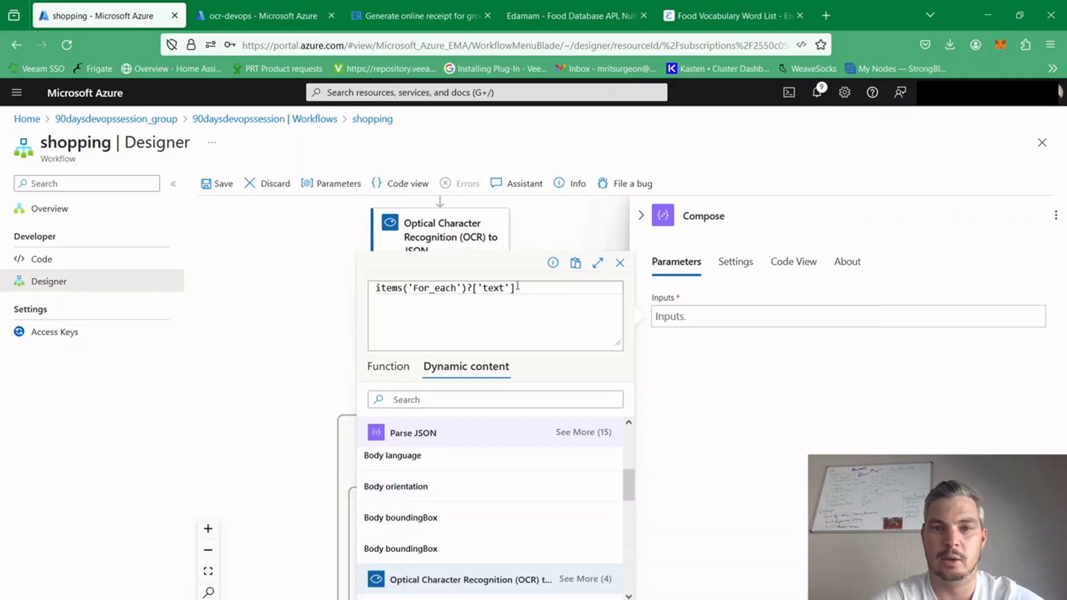
pyautogui.click(319, 393)
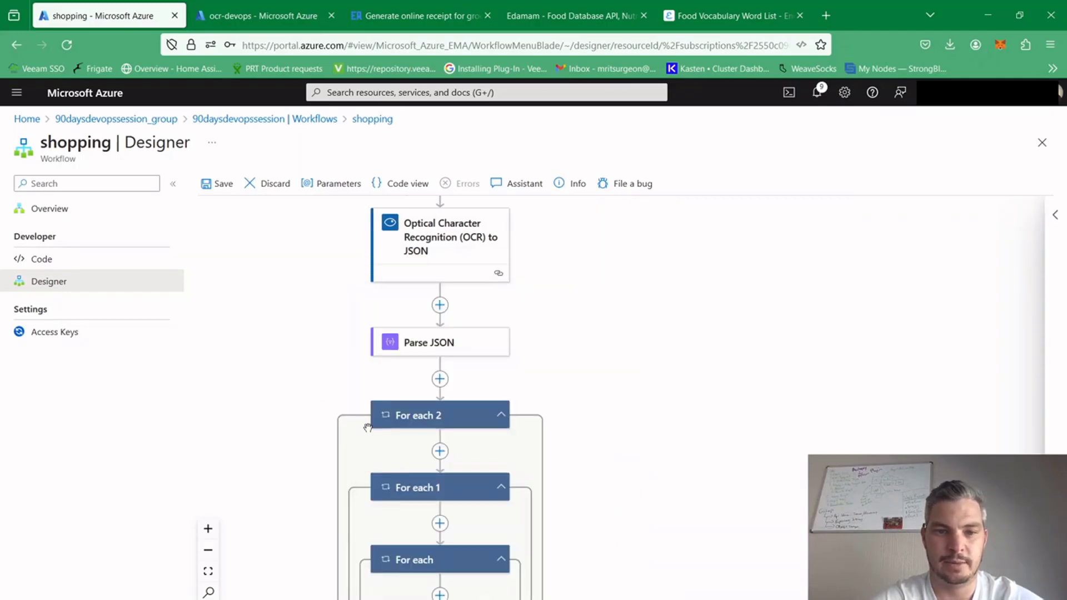
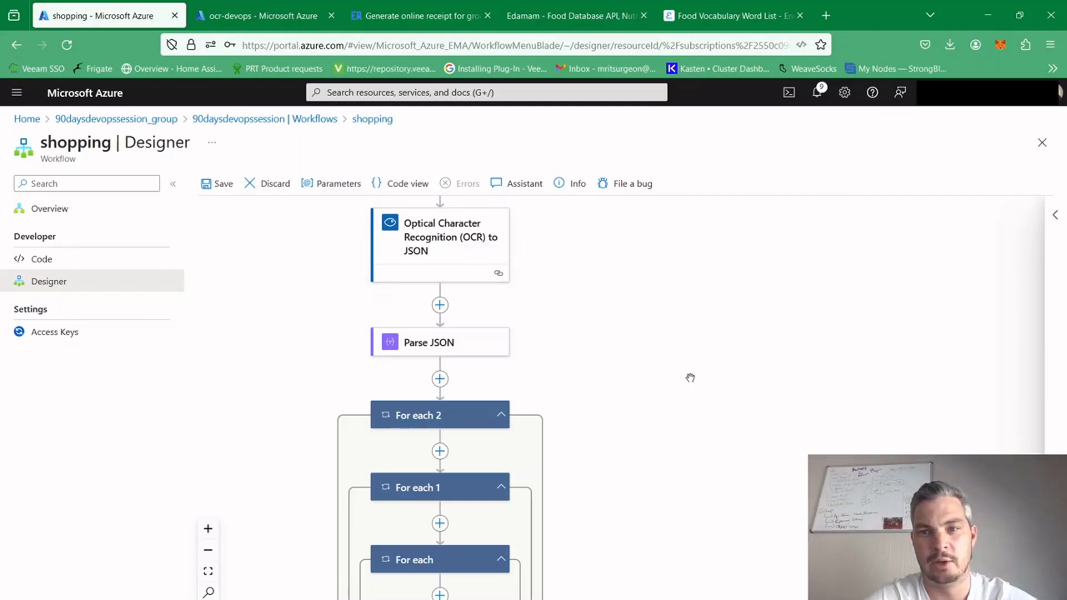
# Check which previous output each of the nested loops For each 2, For each 1 and For each iterates over
pyautogui.moveTo(680, 534); pyautogui.dragTo(690, 412)
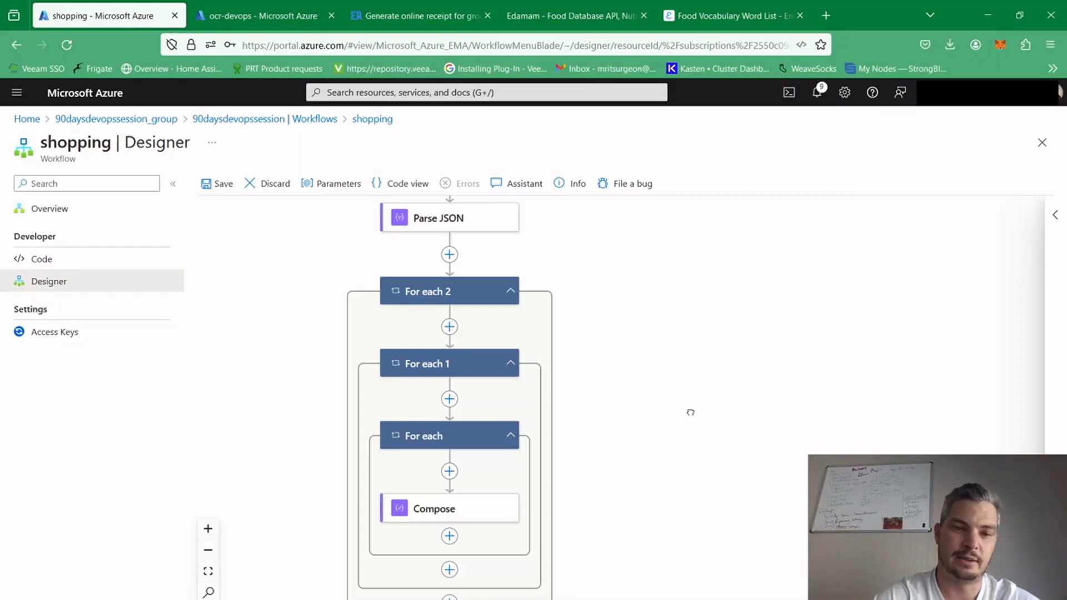
pyautogui.moveTo(690, 412)
pyautogui.mouseDown()
pyautogui.moveTo(688, 422)
pyautogui.moveTo(694, 411)
pyautogui.mouseUp()
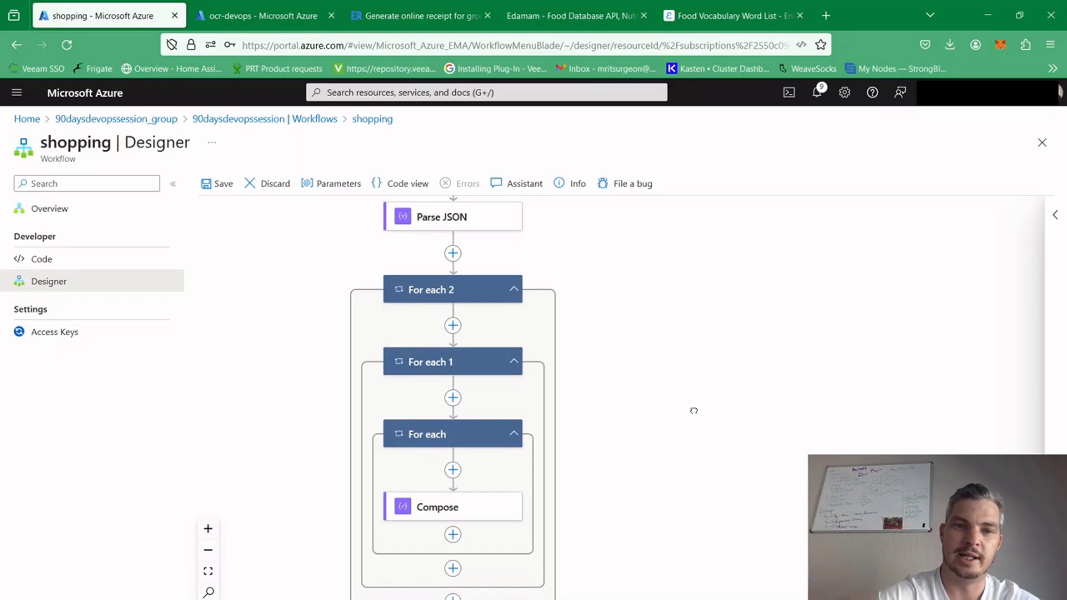
pyautogui.click(454, 280)
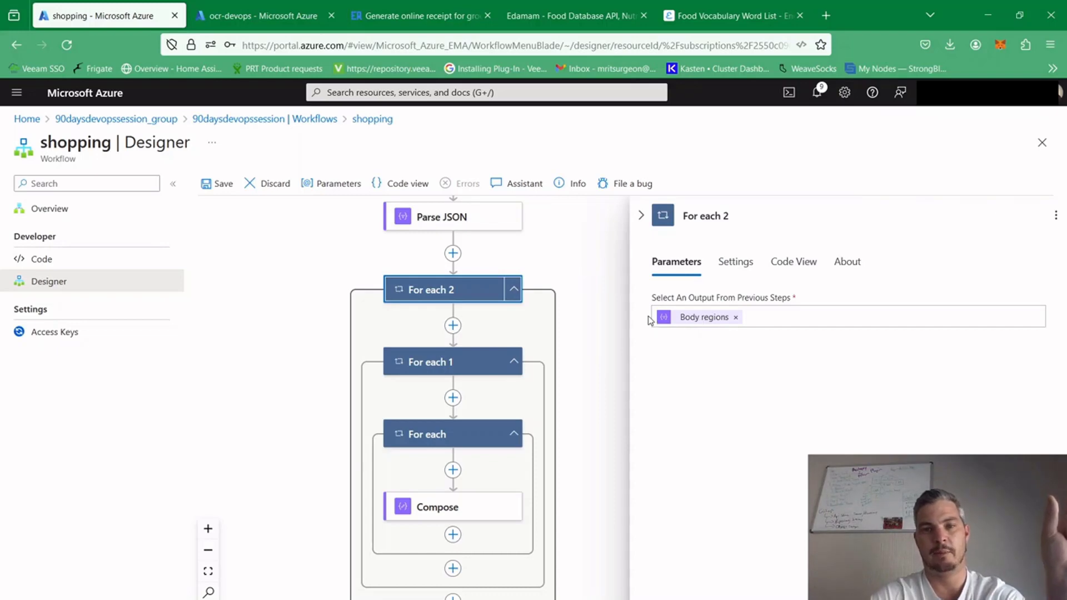
pyautogui.click(477, 368)
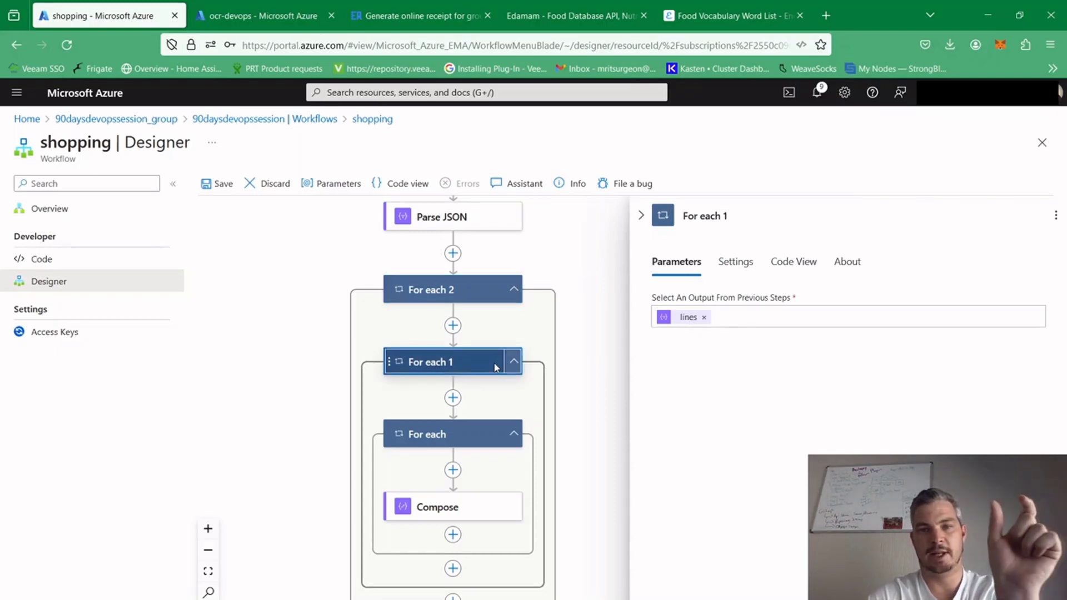
pyautogui.click(471, 434)
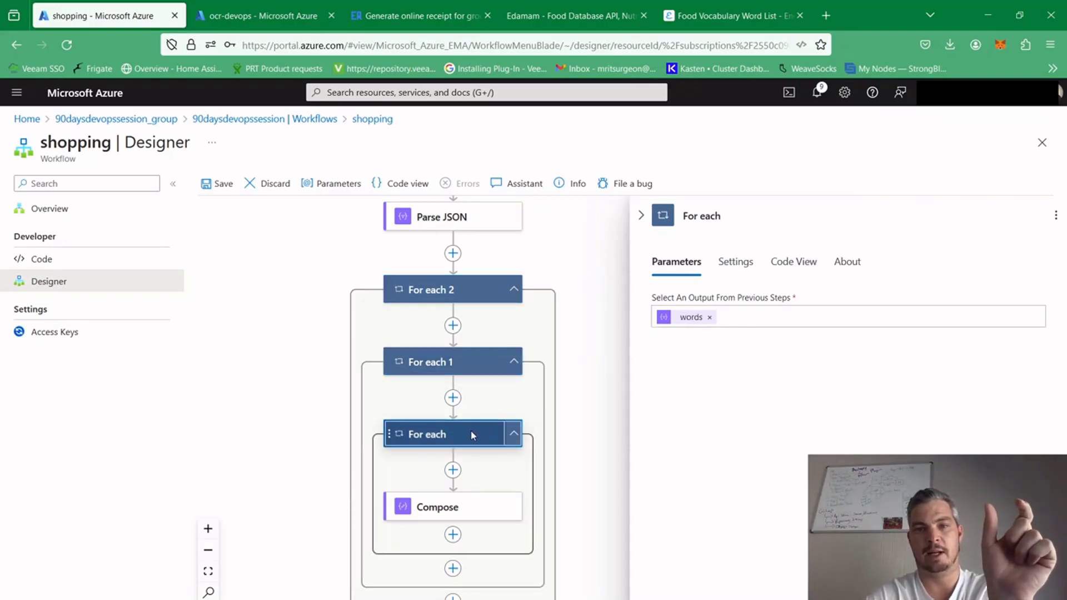
# Set the Compose inputs to the expression items('For_each') for the innermost loop's current item, and save the workflow
pyautogui.click(471, 506)
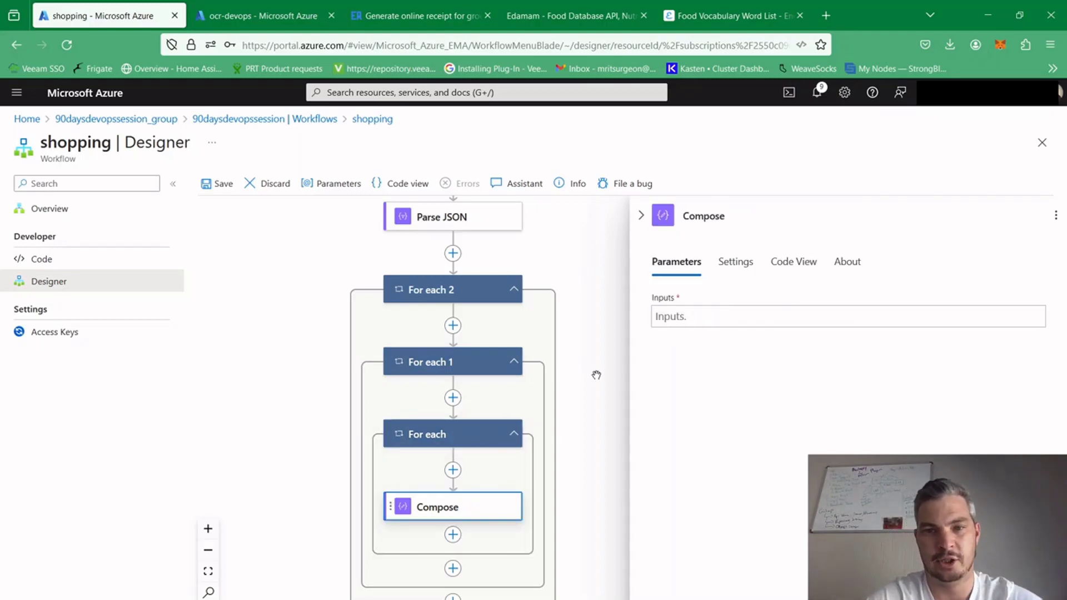
pyautogui.click(675, 317)
pyautogui.scroll(-2, 626, 453)
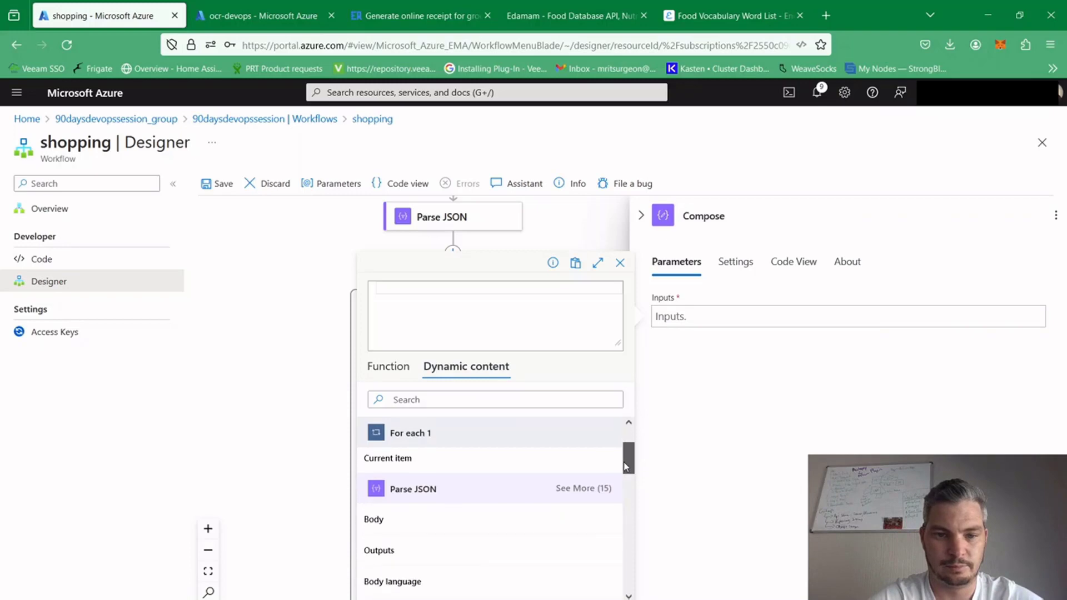
pyautogui.scroll(2, 626, 453)
pyautogui.click(448, 464)
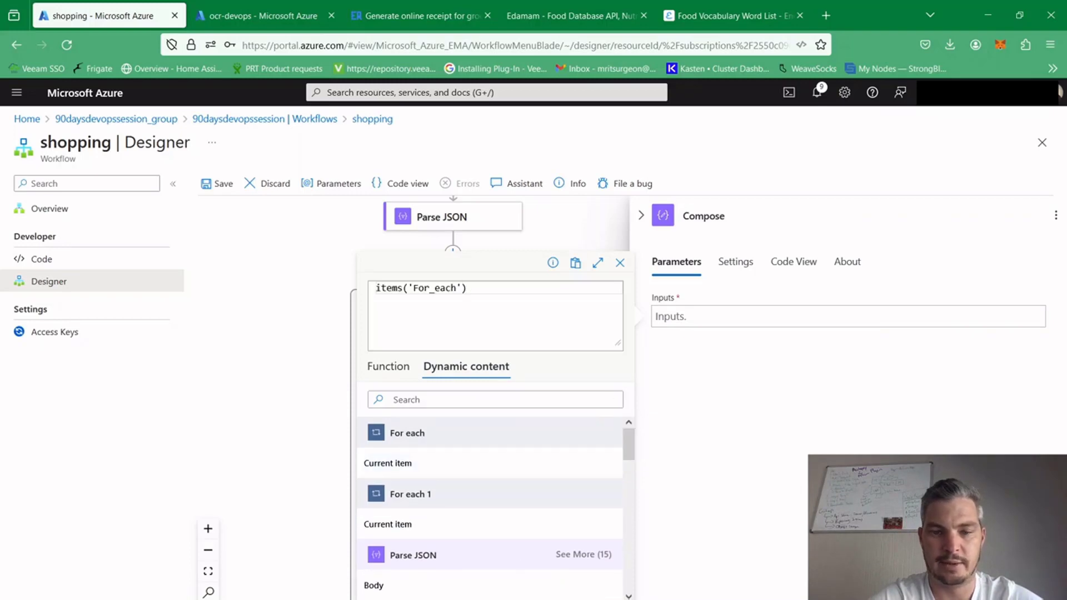
pyautogui.click(495, 599)
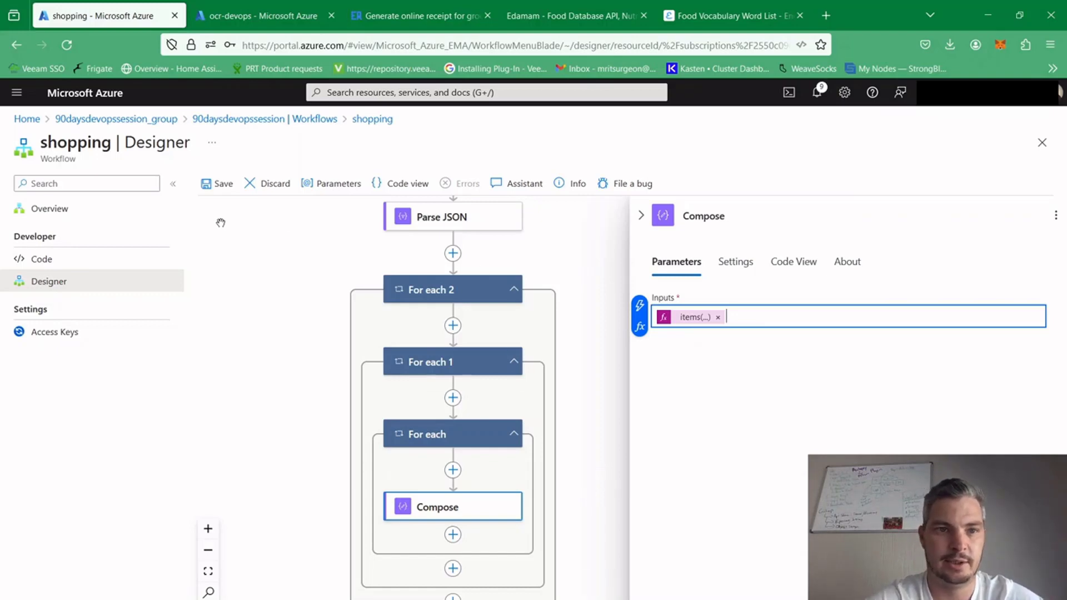
pyautogui.click(219, 191)
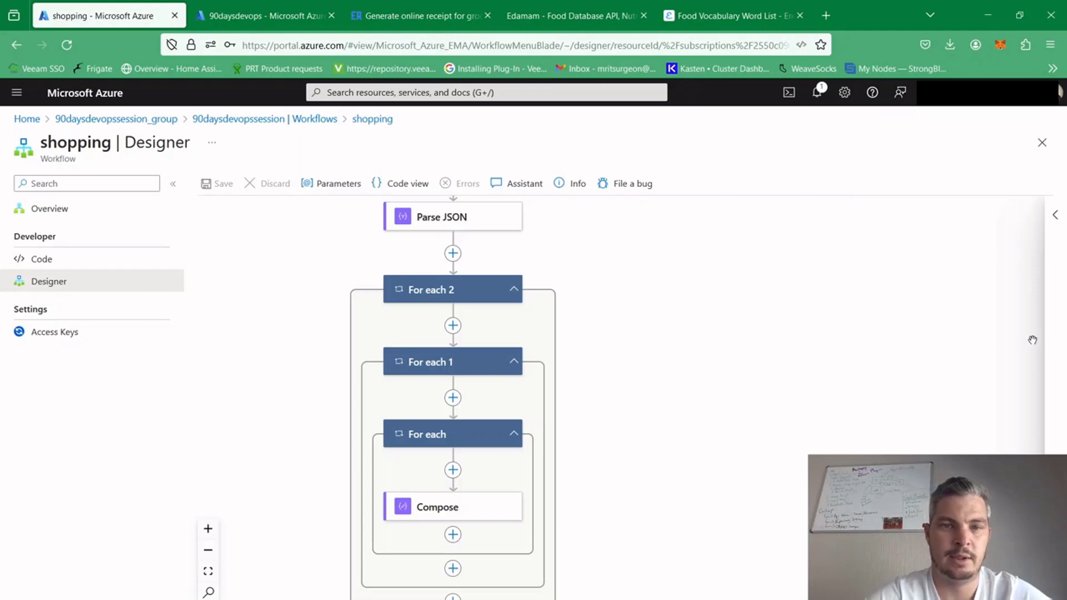
# Upload receipt-store-1707481854.png to the slips container of the 90daysdevops storage account, with overwriting of existing files enabled
pyautogui.moveTo(797, 329); pyautogui.dragTo(799, 582)
pyautogui.moveTo(786, 311); pyautogui.dragTo(776, 71)
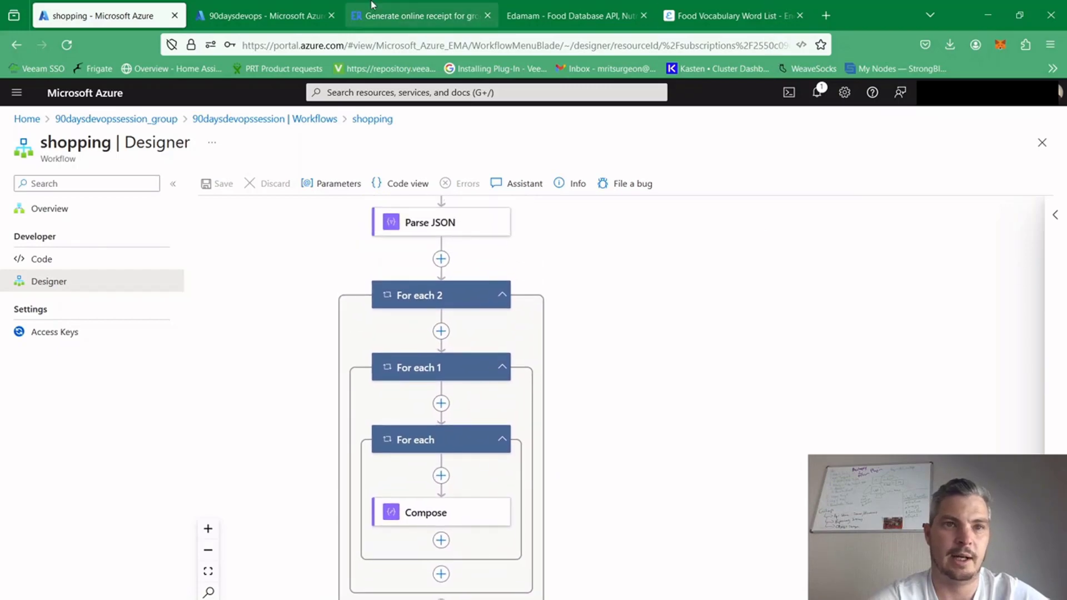
pyautogui.click(244, 14)
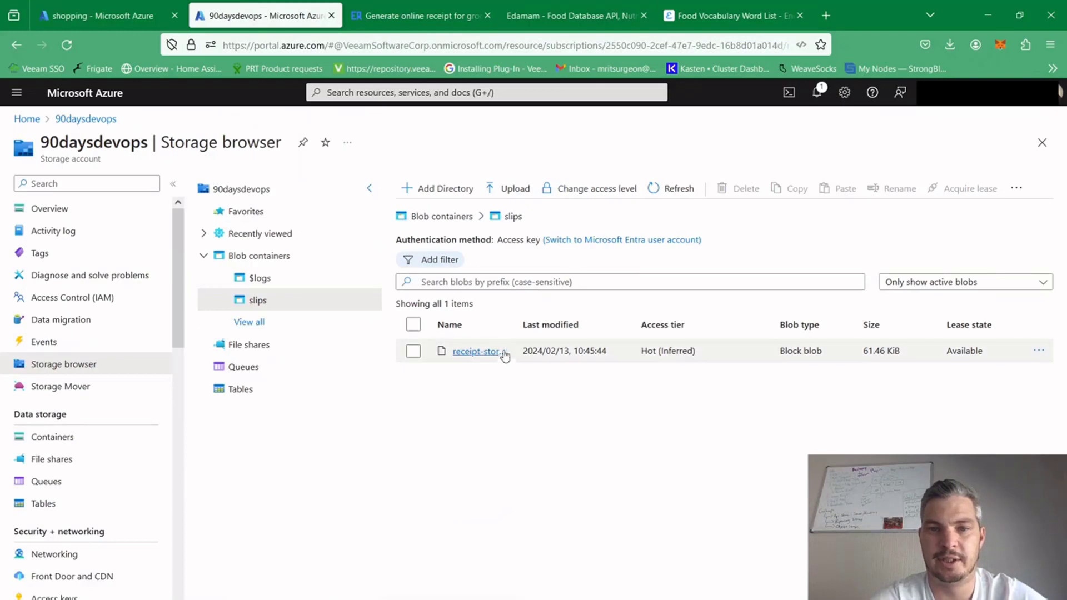
pyautogui.click(507, 191)
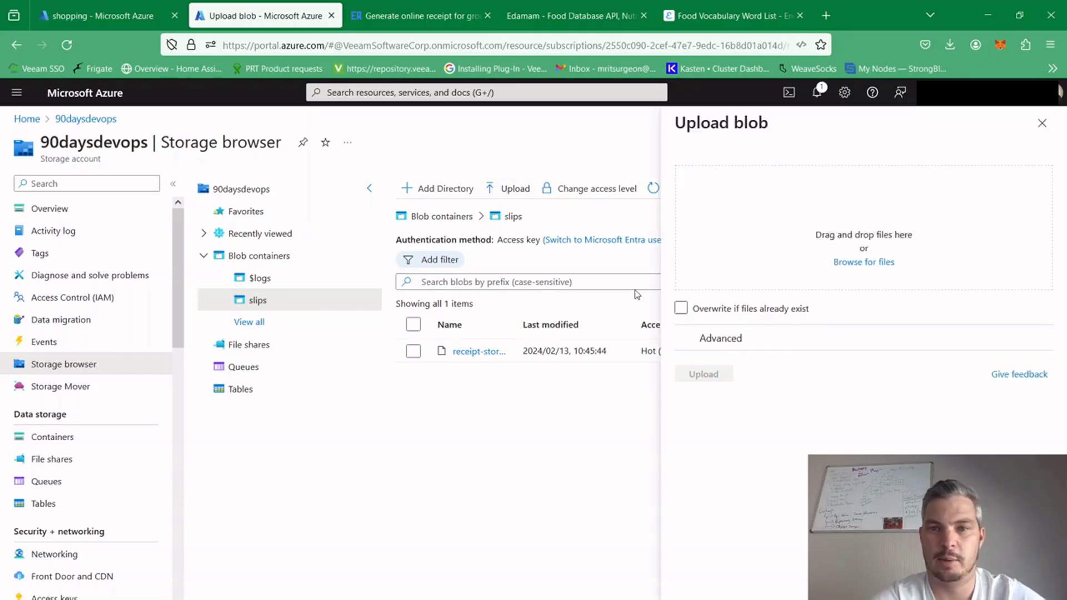
pyautogui.click(855, 265)
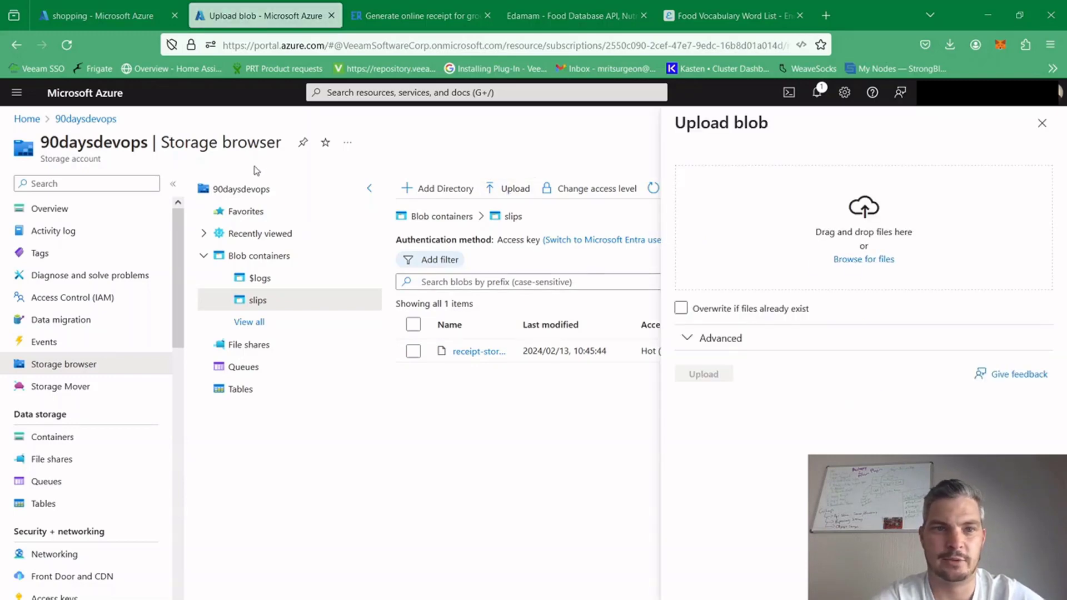
pyautogui.click(680, 310)
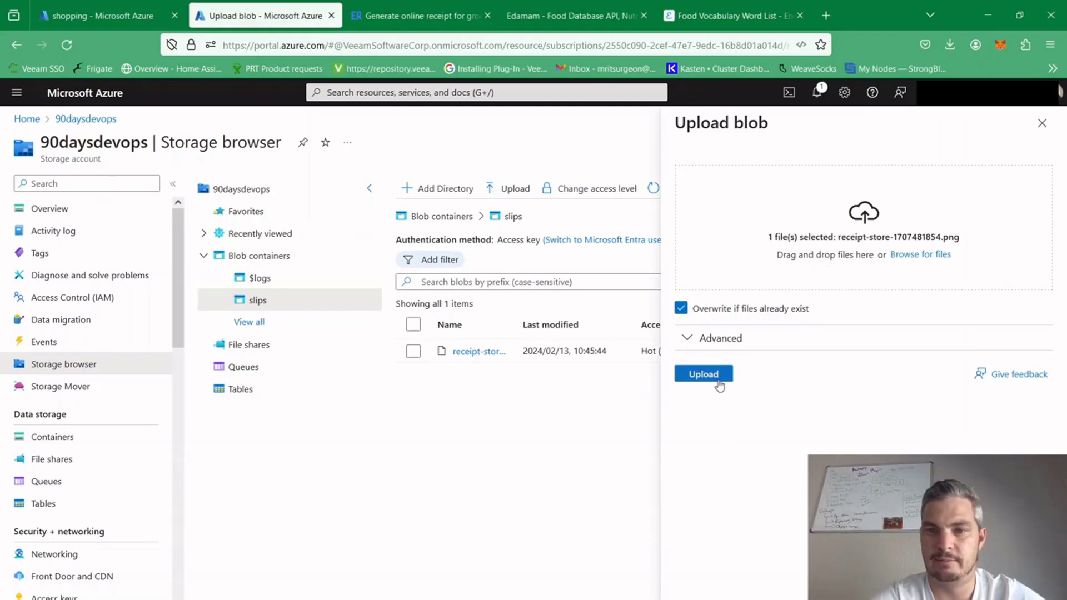
pyautogui.click(704, 374)
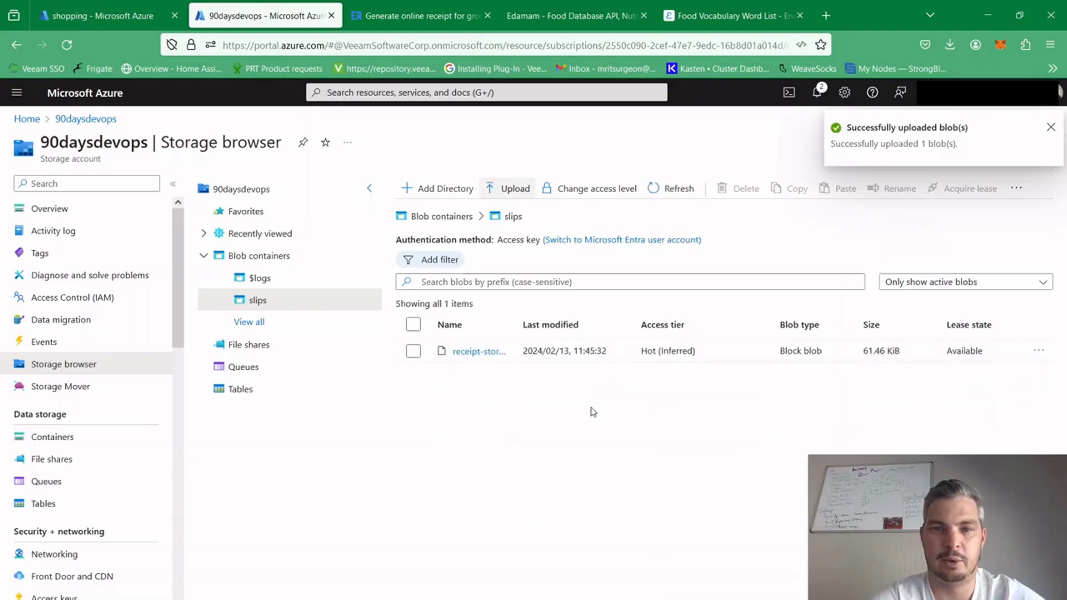
# Open the shopping workflow's overview, and in the reciepeOCR run examine Compose 1 across For each 2 iterations up to the fourth
pyautogui.click(131, 21)
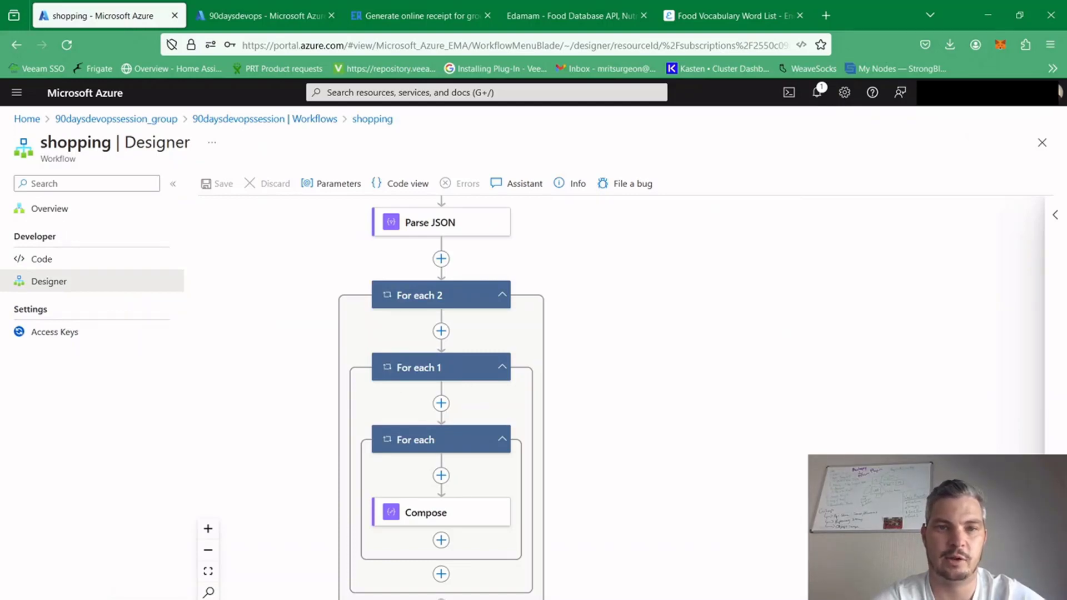
pyautogui.click(50, 209)
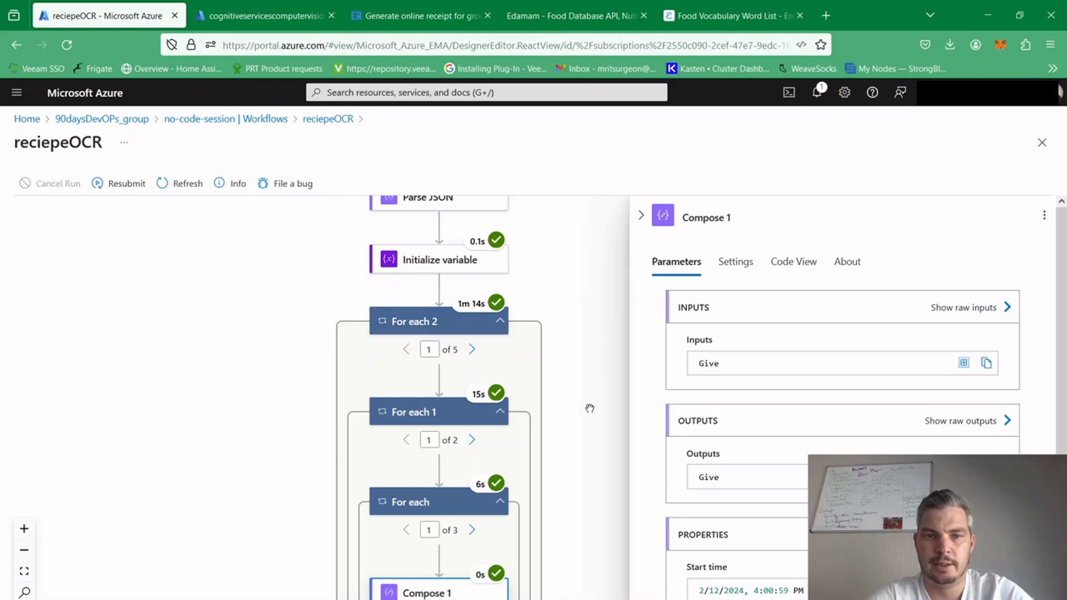
pyautogui.moveTo(601, 426)
pyautogui.mouseDown()
pyautogui.moveTo(596, 385)
pyautogui.moveTo(596, 415)
pyautogui.mouseUp()
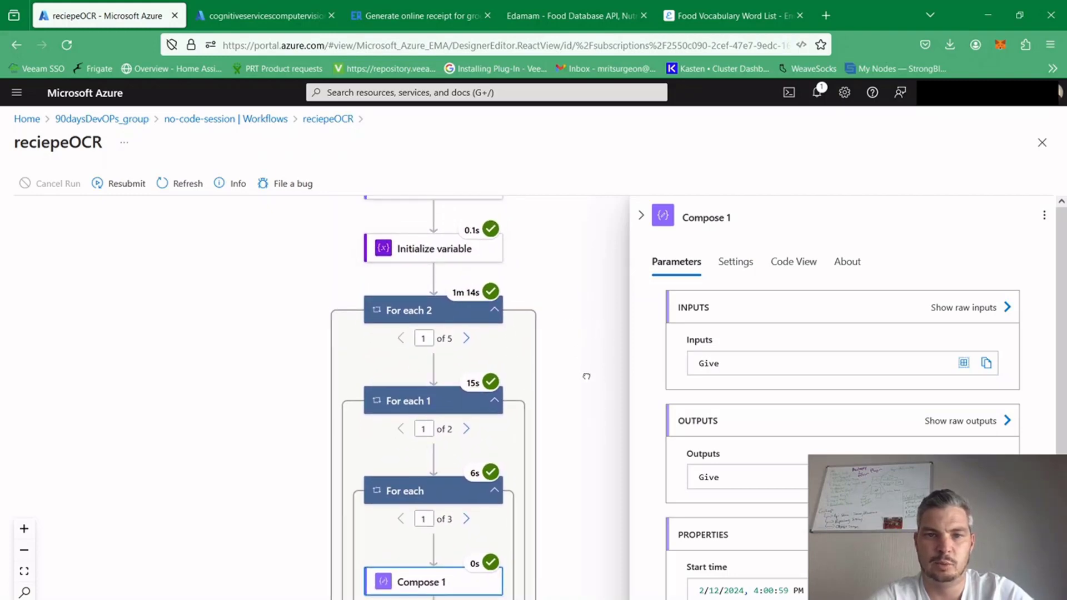
pyautogui.moveTo(587, 376); pyautogui.dragTo(580, 352)
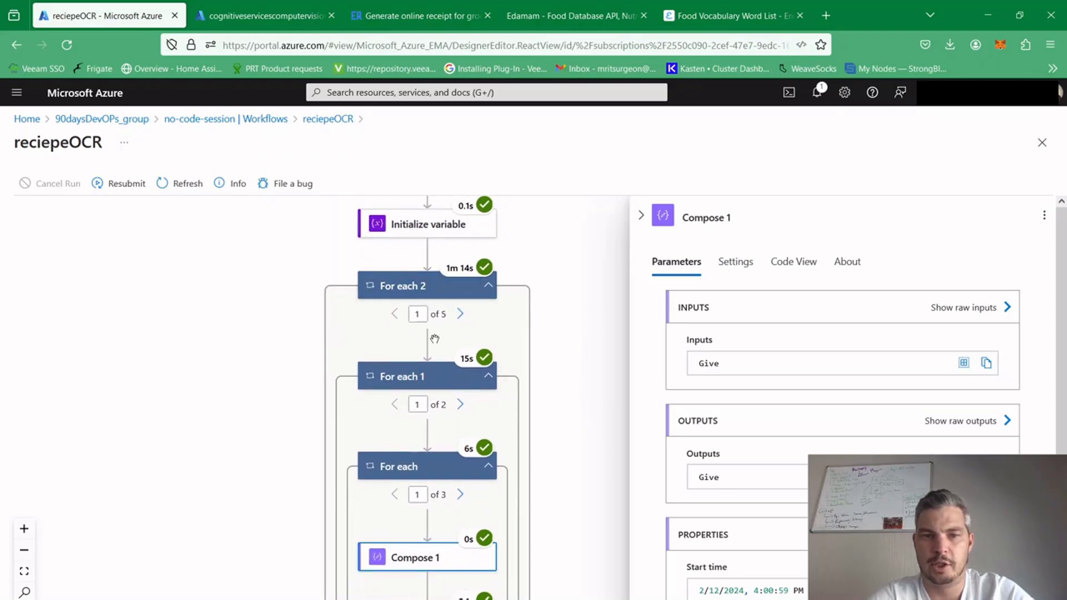
pyautogui.click(461, 322)
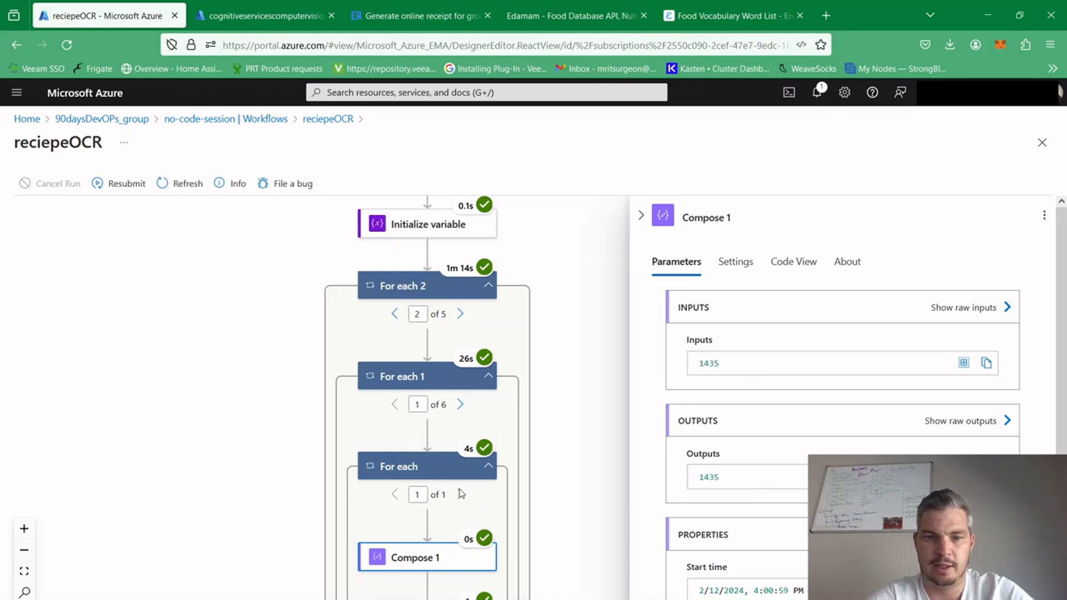
pyautogui.click(460, 314)
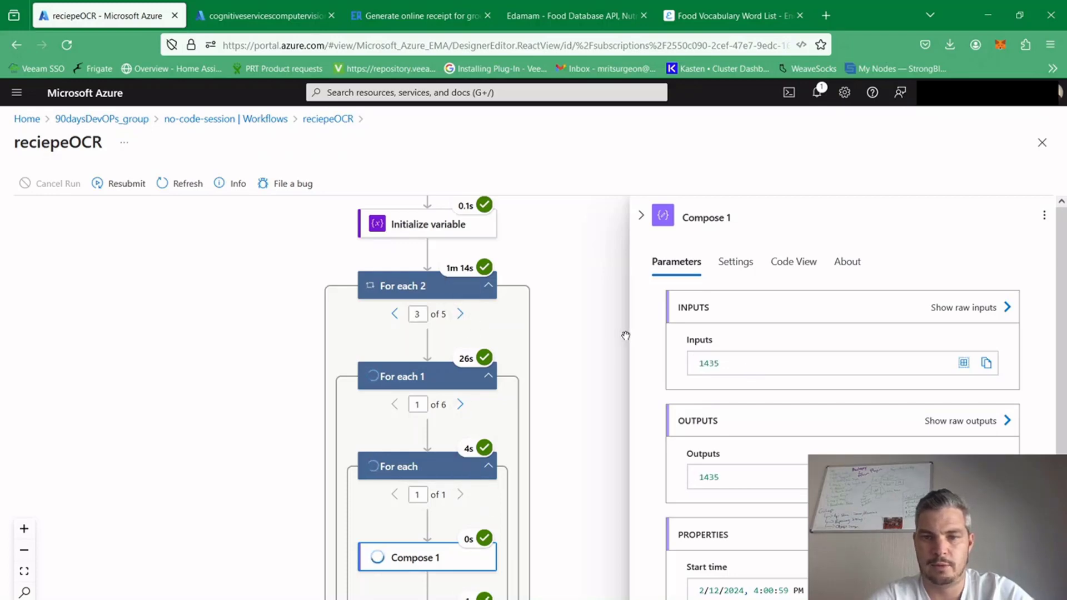
pyautogui.click(464, 320)
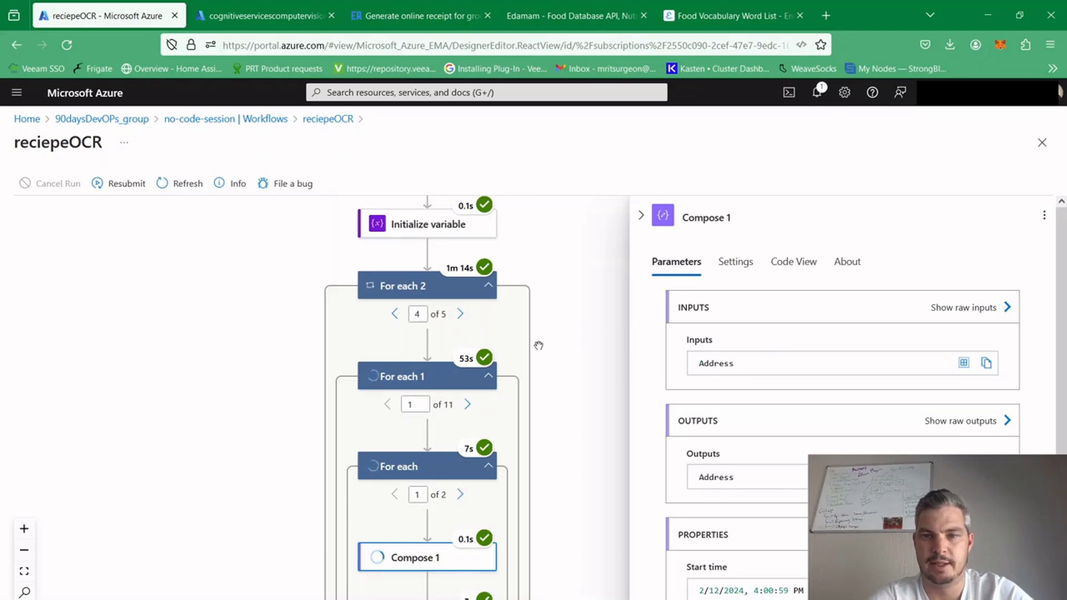
# Advance For each 1 to iteration 5 to examine the Compose 1 values, and review the actions following it in the reciepeOCR run
pyautogui.click(469, 407)
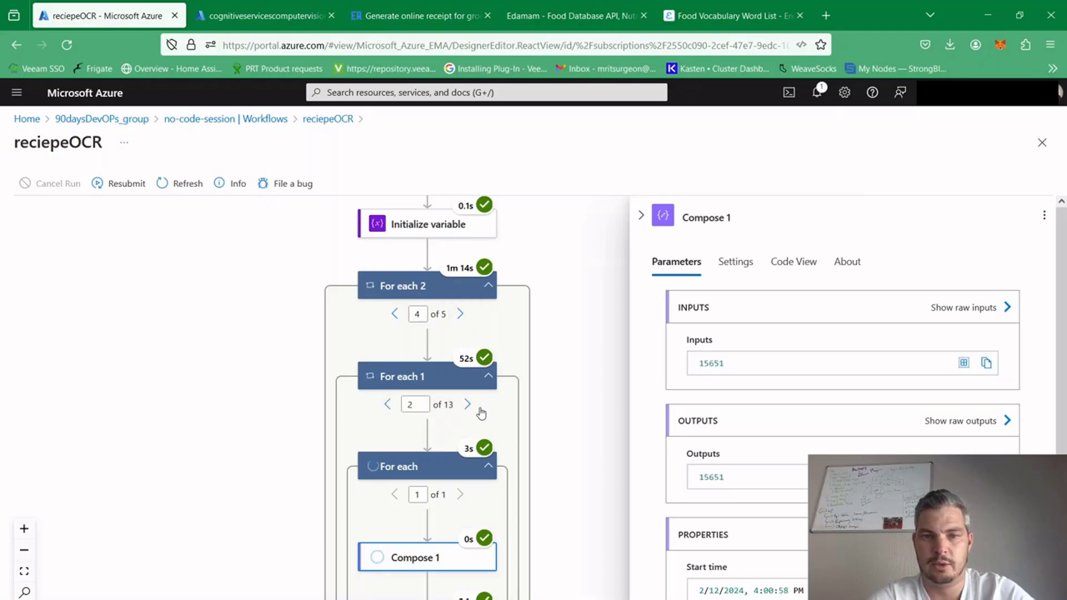
pyautogui.click(468, 408)
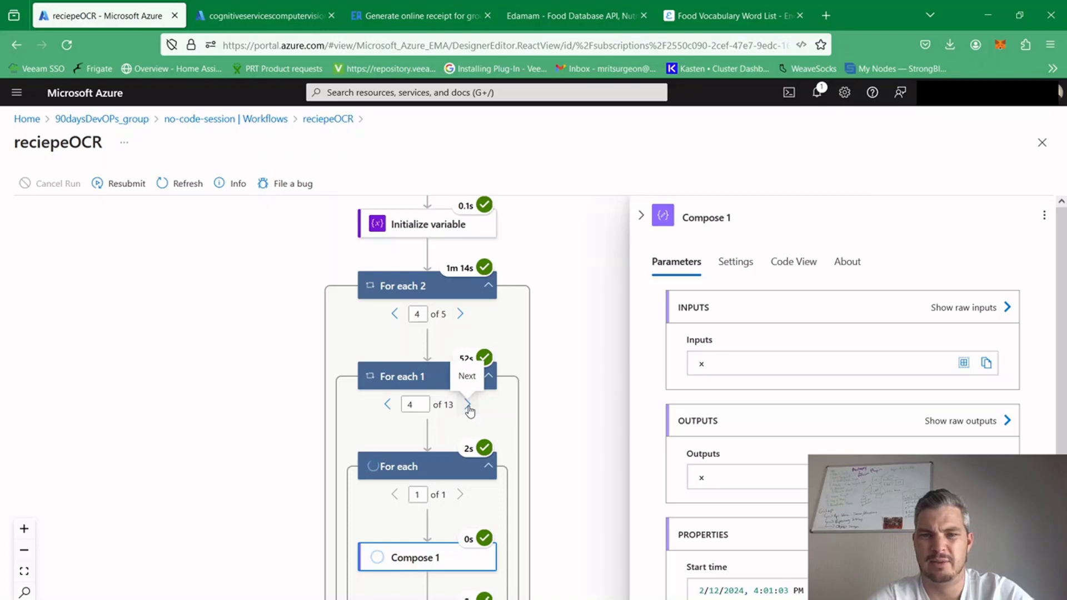
pyautogui.click(469, 406)
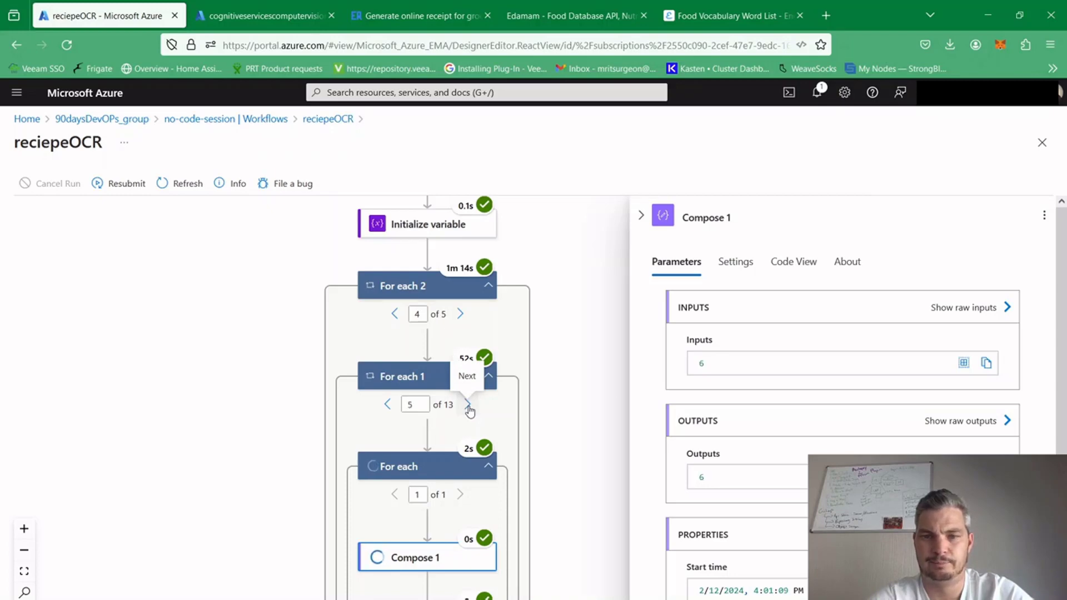
pyautogui.moveTo(565, 375); pyautogui.dragTo(561, 302)
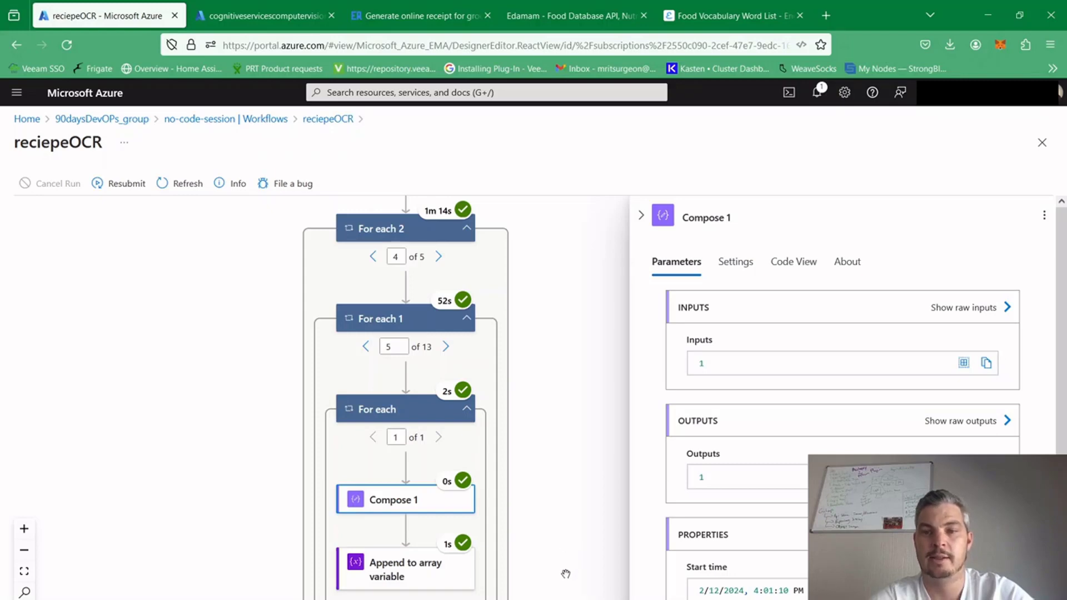
pyautogui.scroll(-3, 565, 571)
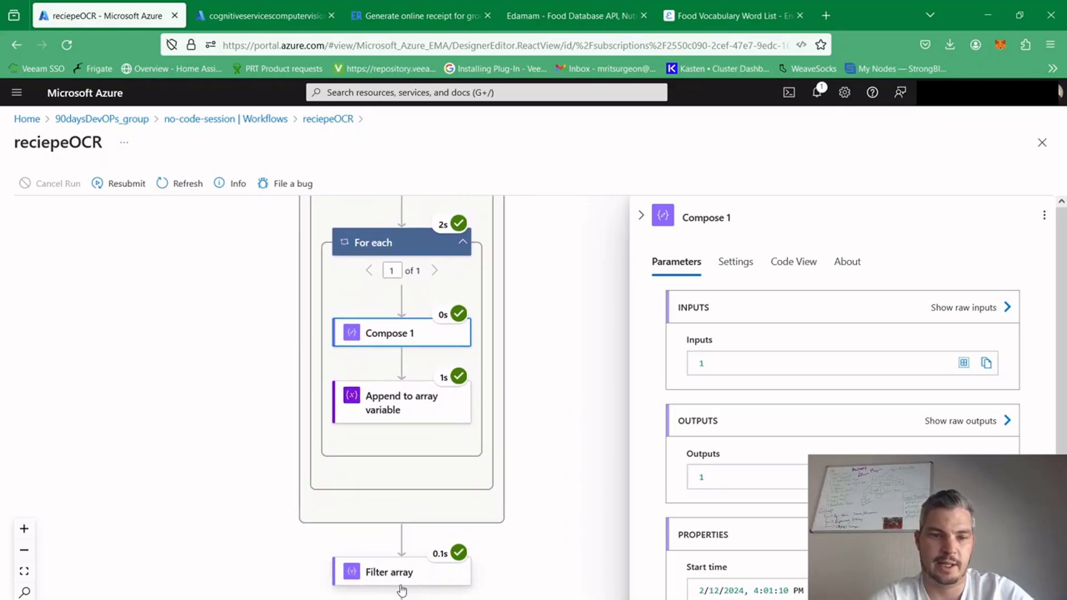
pyautogui.scroll(1, 604, 458)
pyautogui.scroll(3, 603, 487)
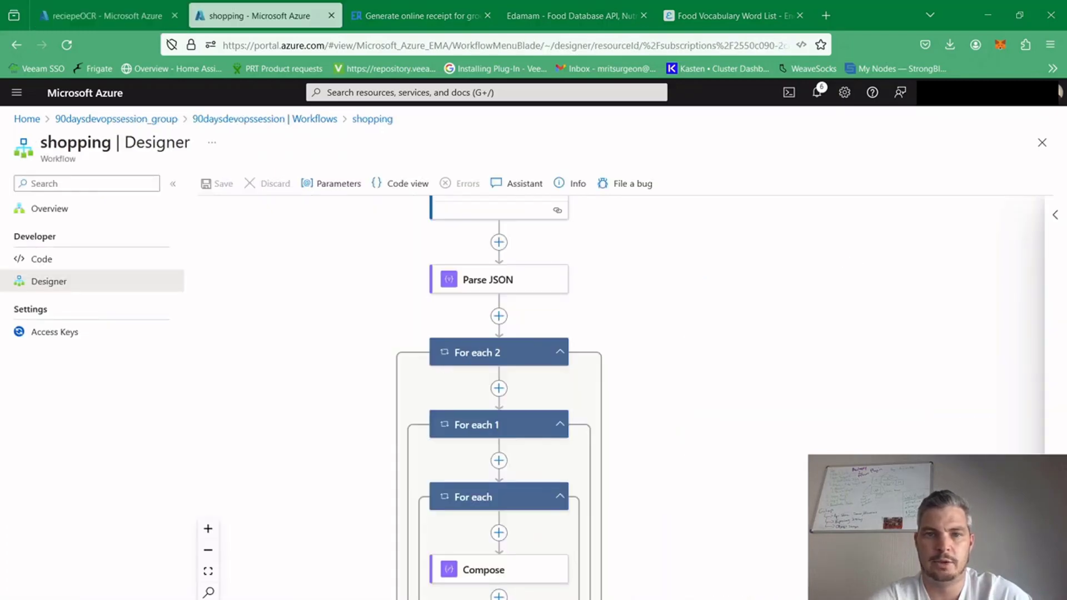
# In the shopping workflow, search the actions for "init" and add an Initialize variable action between Parse JSON and For each 2
pyautogui.moveTo(645, 290); pyautogui.dragTo(634, 343)
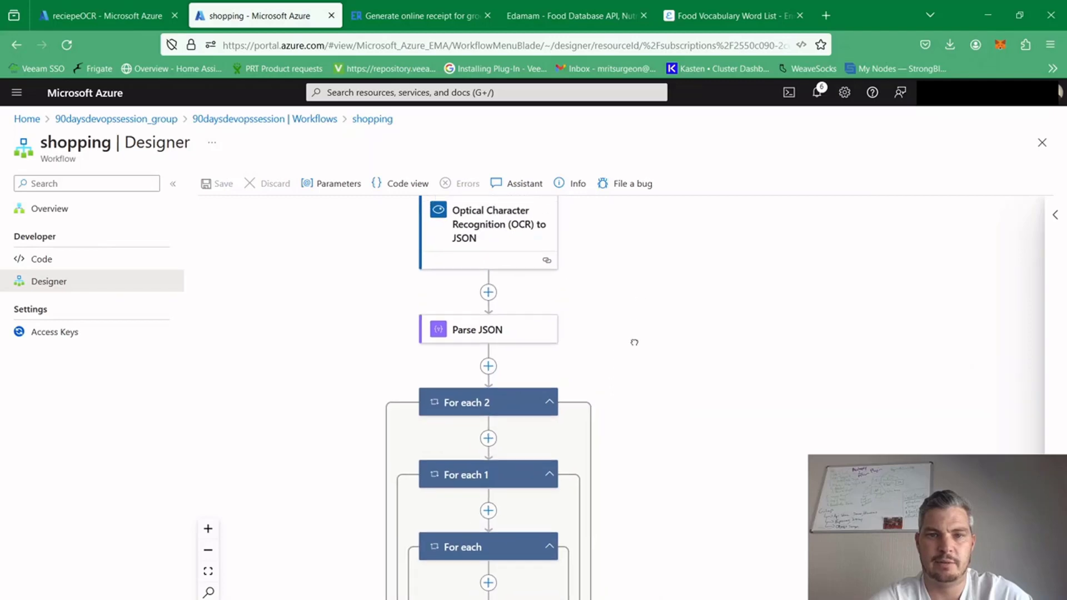
pyautogui.click(489, 367)
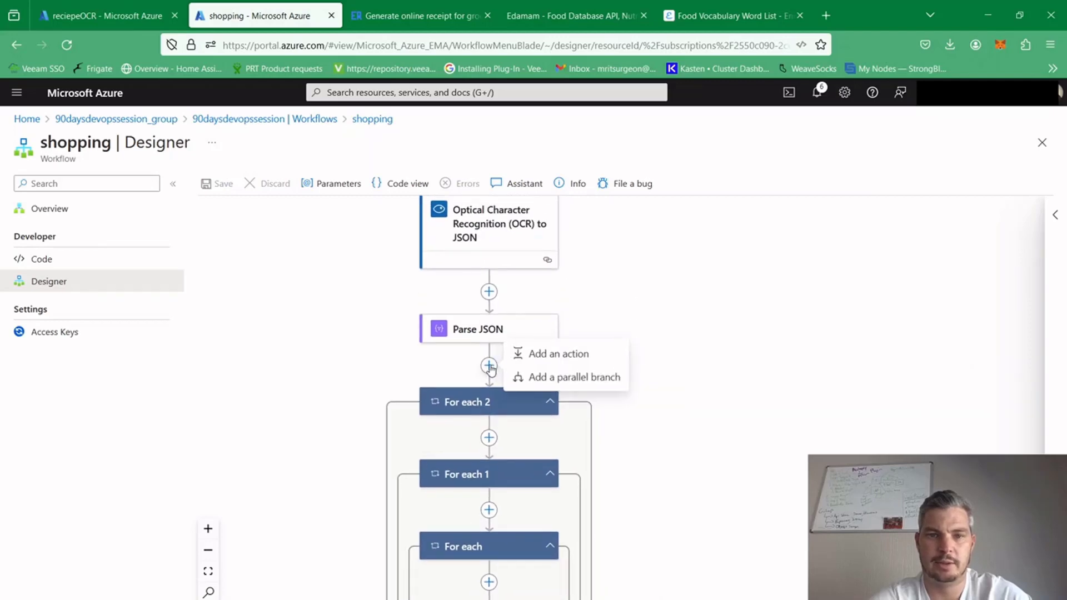
pyautogui.click(560, 356)
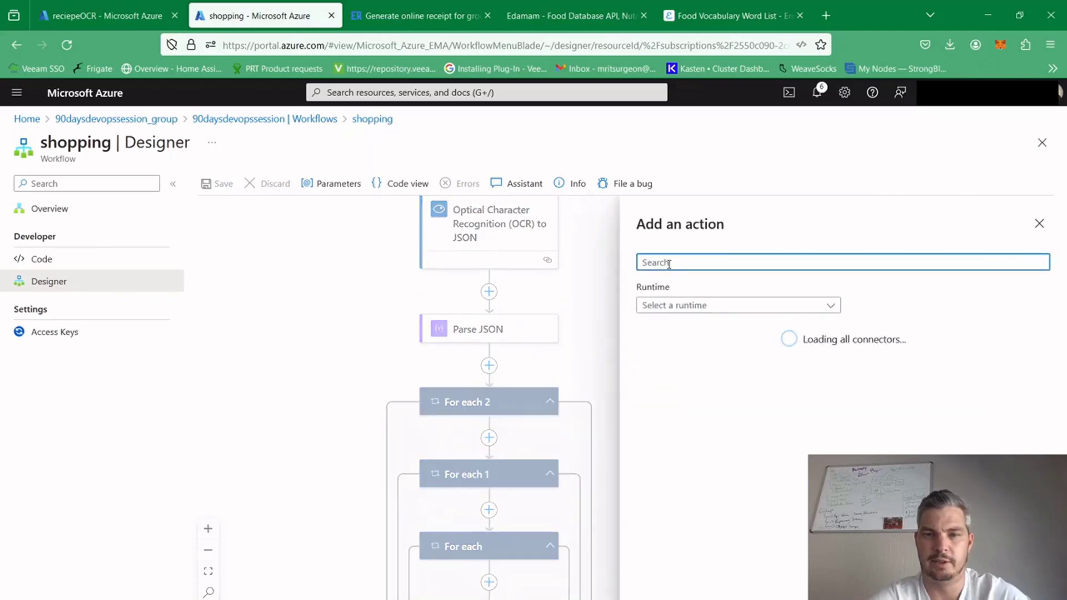
pyautogui.write('inita')
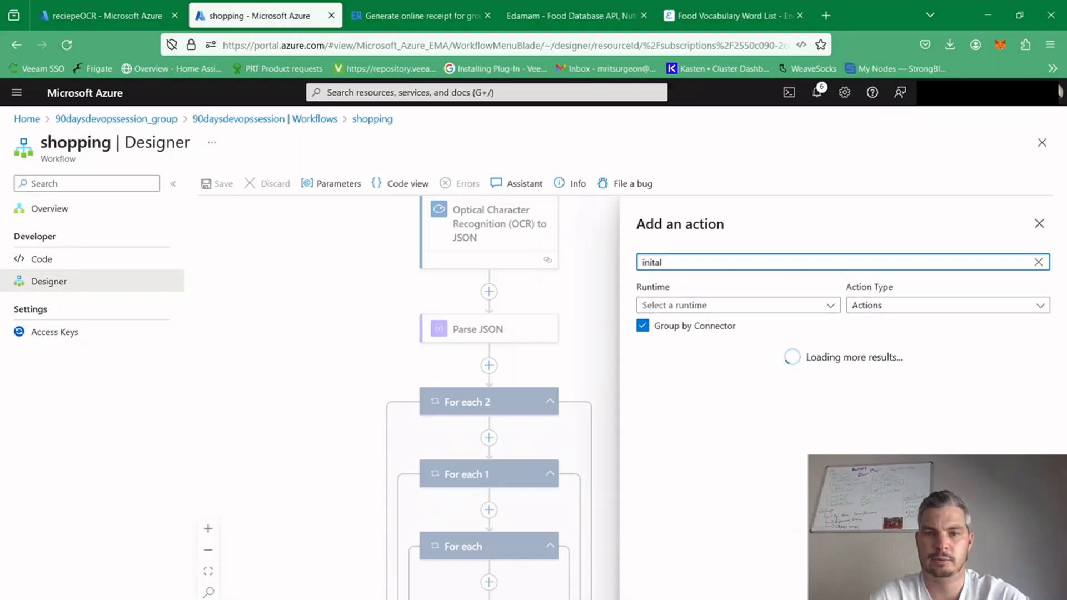
pyautogui.press('BackSpace')
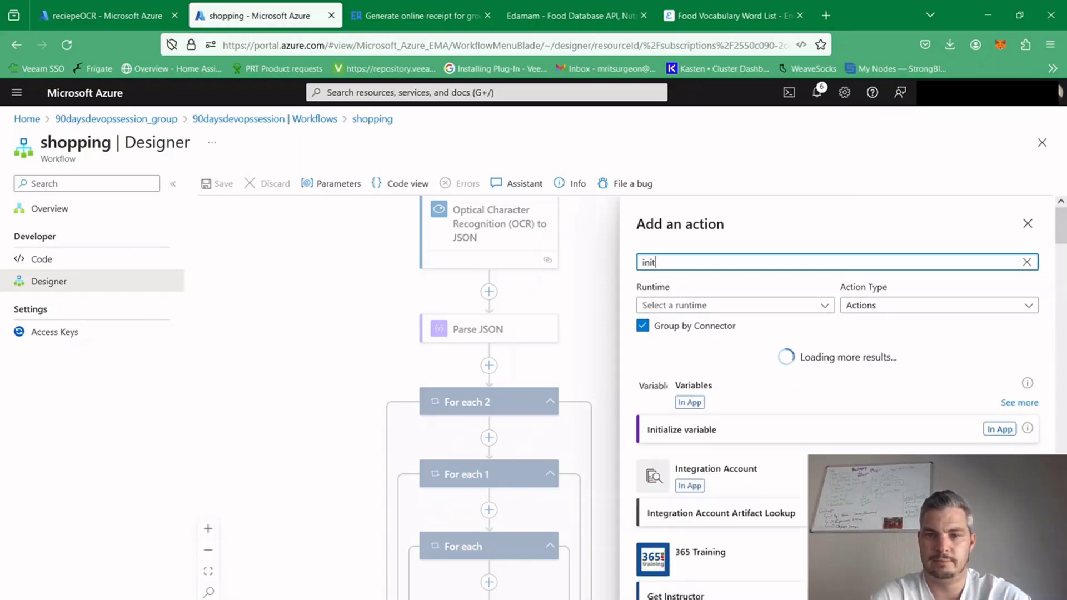
pyautogui.click(703, 435)
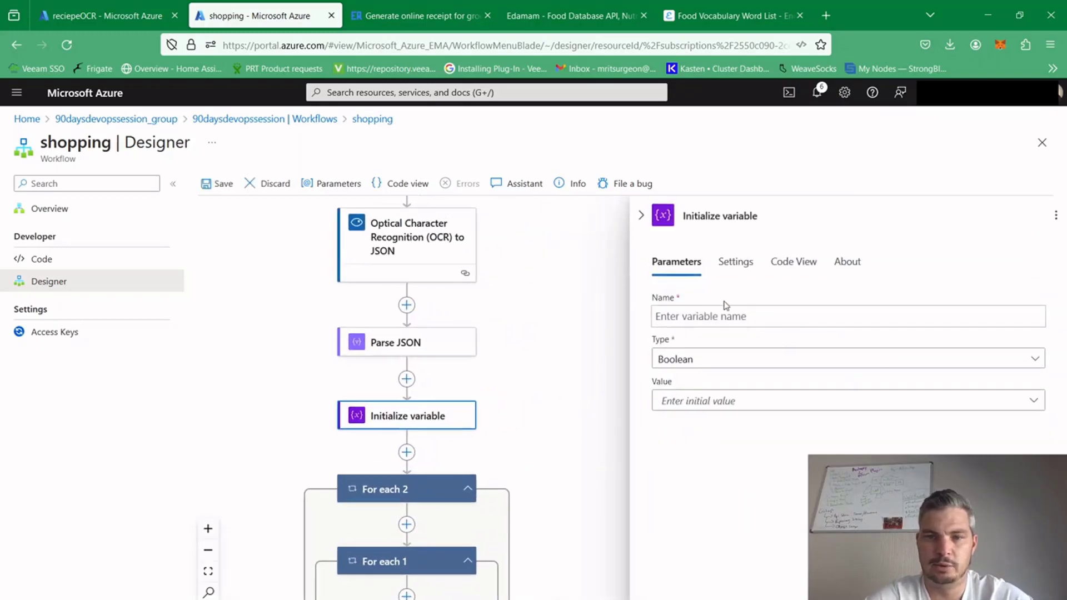
# Name the initialized variable "food text", set its type to Array with no initial value, and close its settings
pyautogui.click(725, 319)
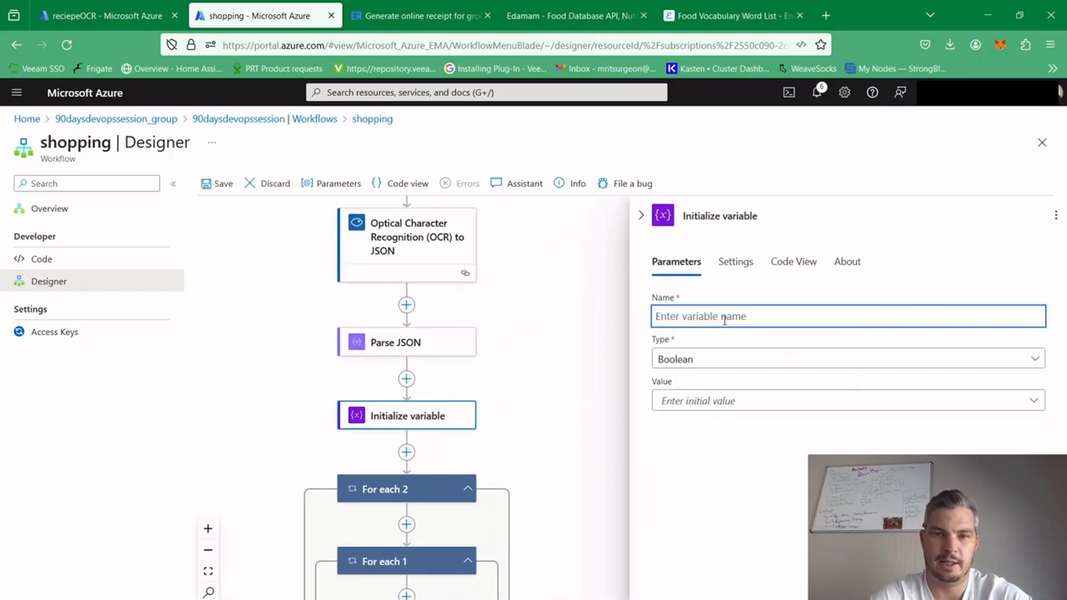
pyautogui.write('food text')
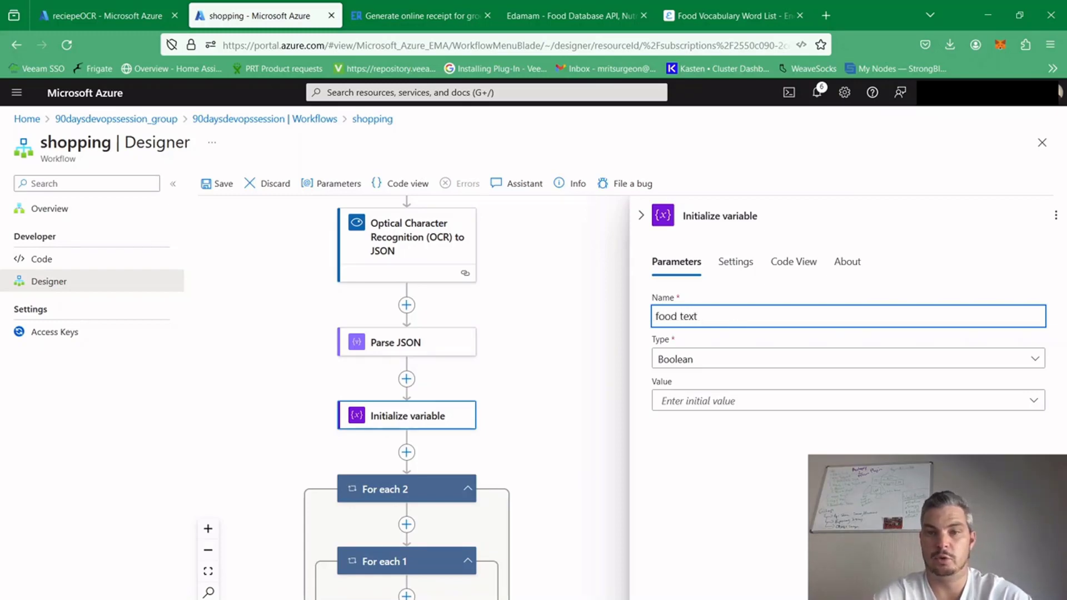
pyautogui.click(733, 360)
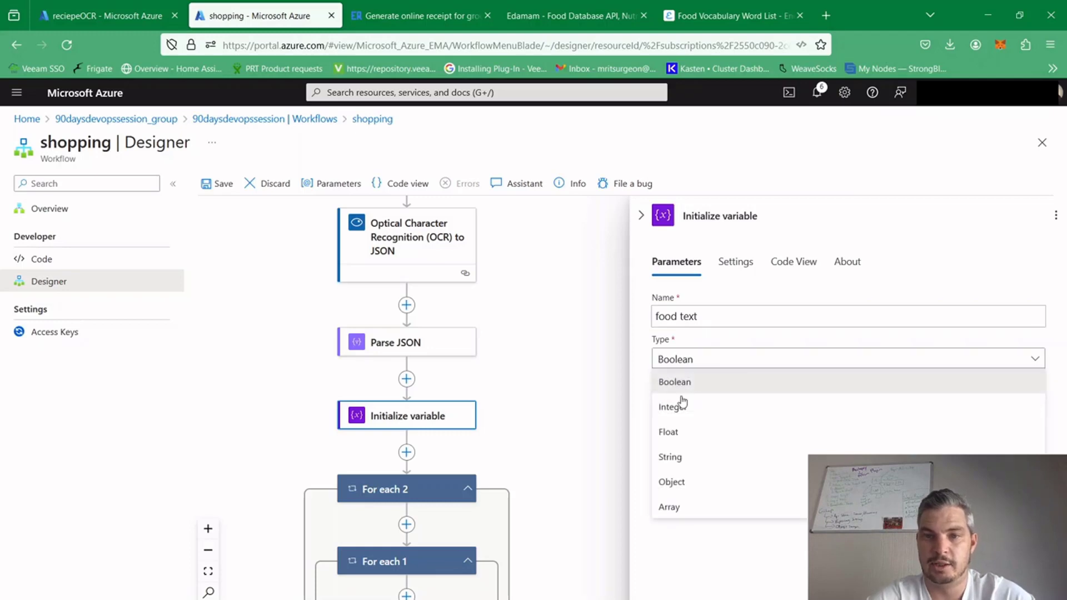
pyautogui.click(675, 506)
pyautogui.click(686, 403)
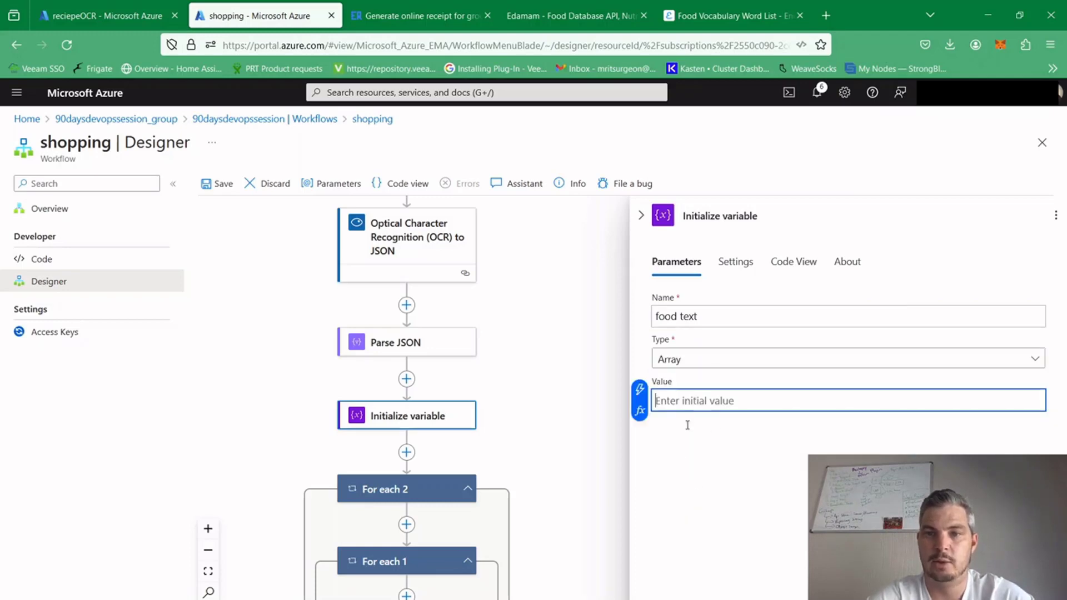
pyautogui.click(674, 452)
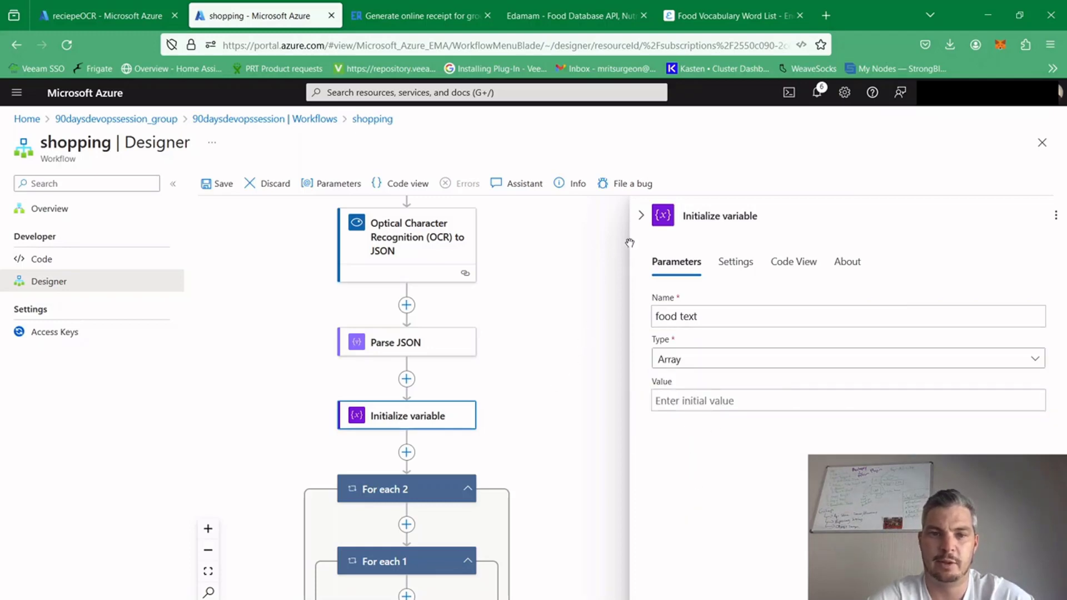
pyautogui.click(640, 215)
# Search the actions for "arr" and add an Append to array variable action after Compose inside the For each loop
pyautogui.moveTo(631, 516); pyautogui.dragTo(672, 354)
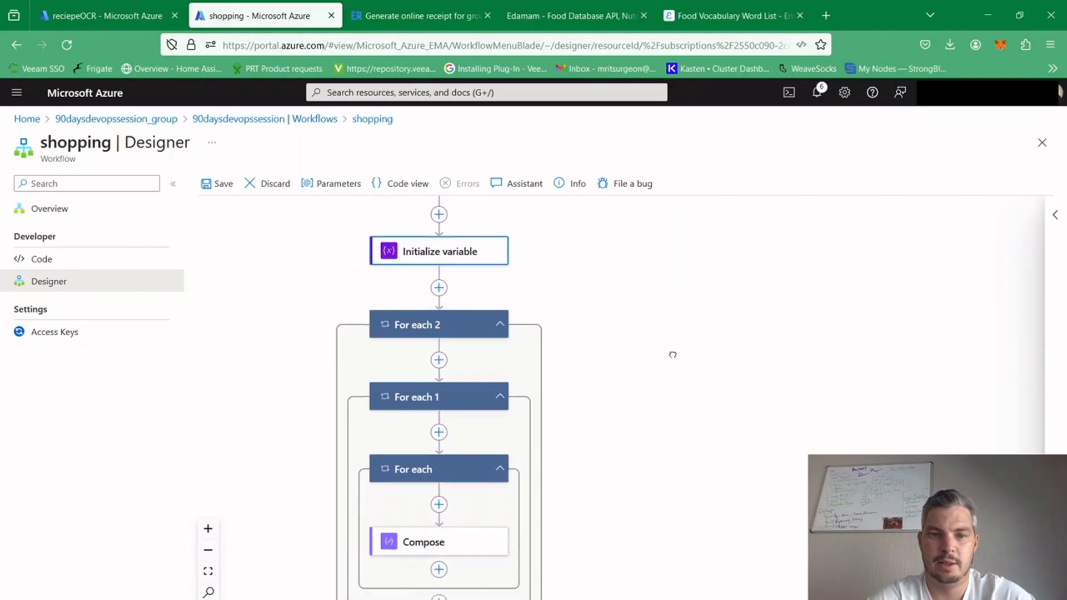
pyautogui.click(440, 567)
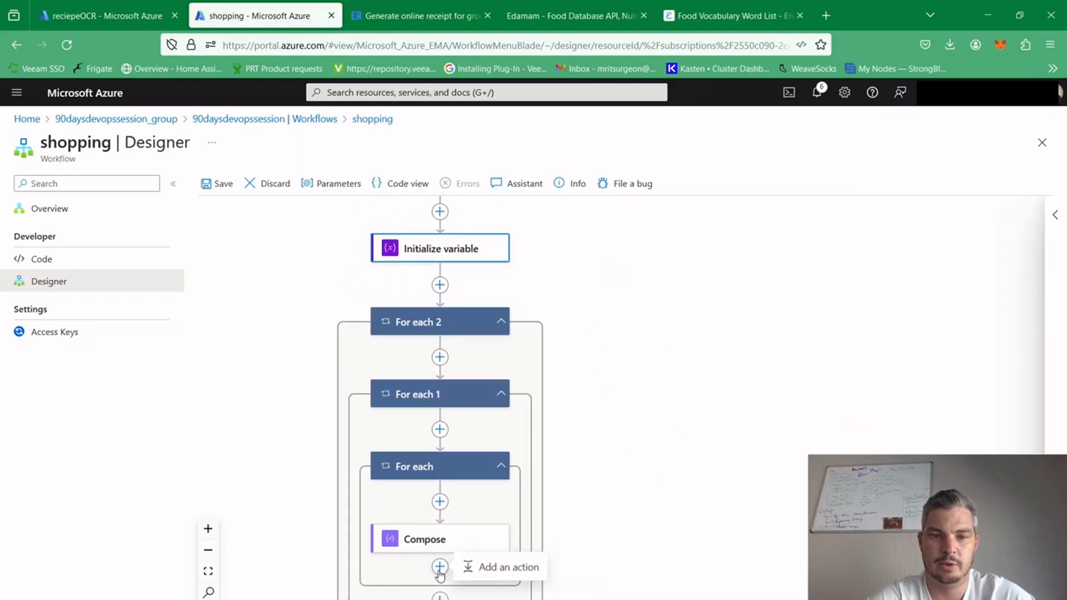
pyautogui.click(501, 567)
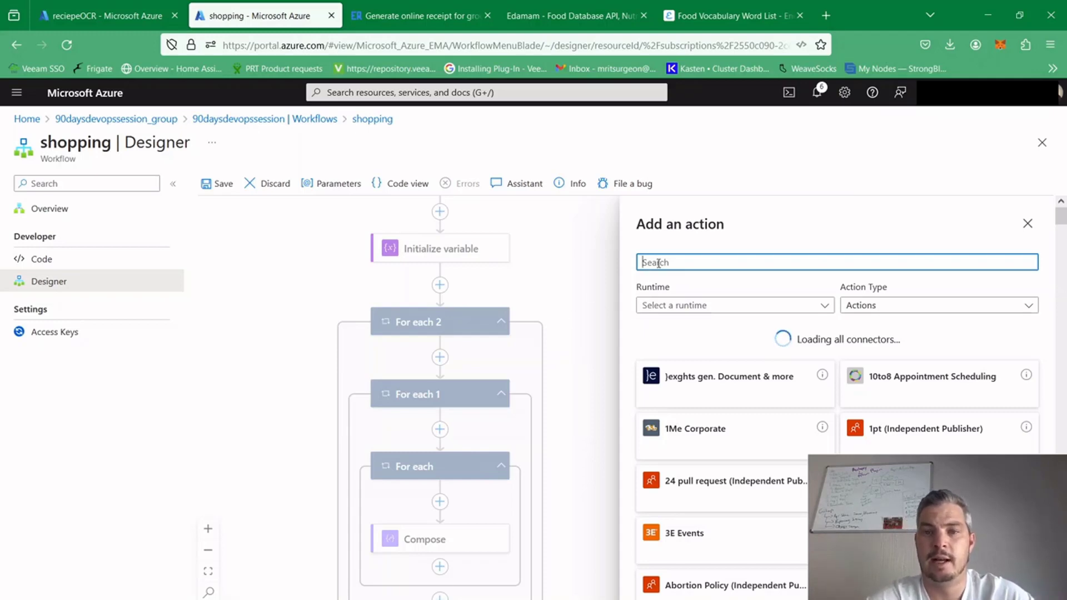
pyautogui.write('arr')
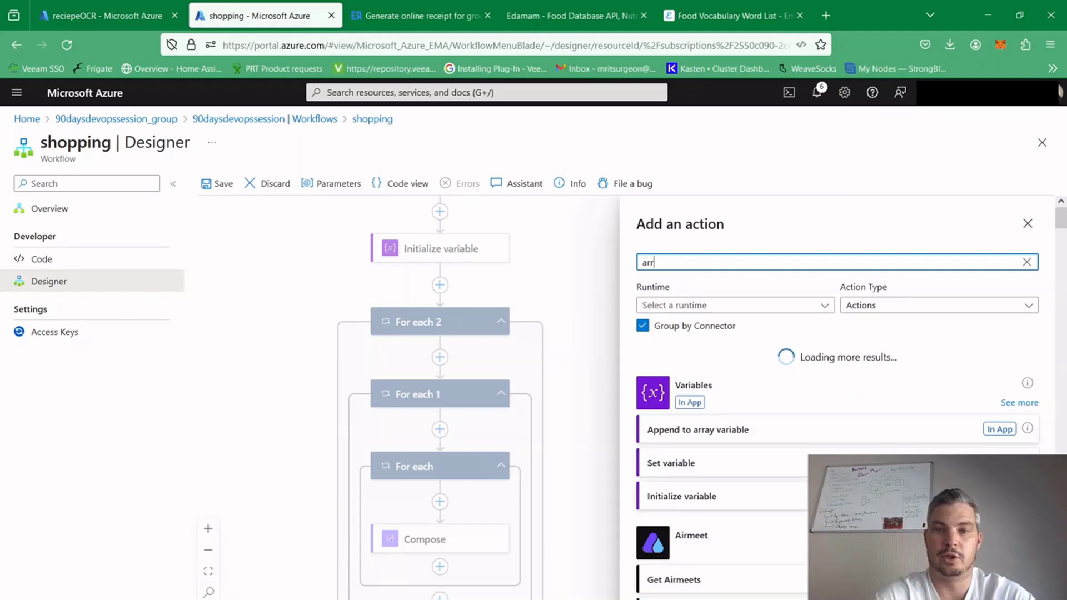
pyautogui.click(721, 436)
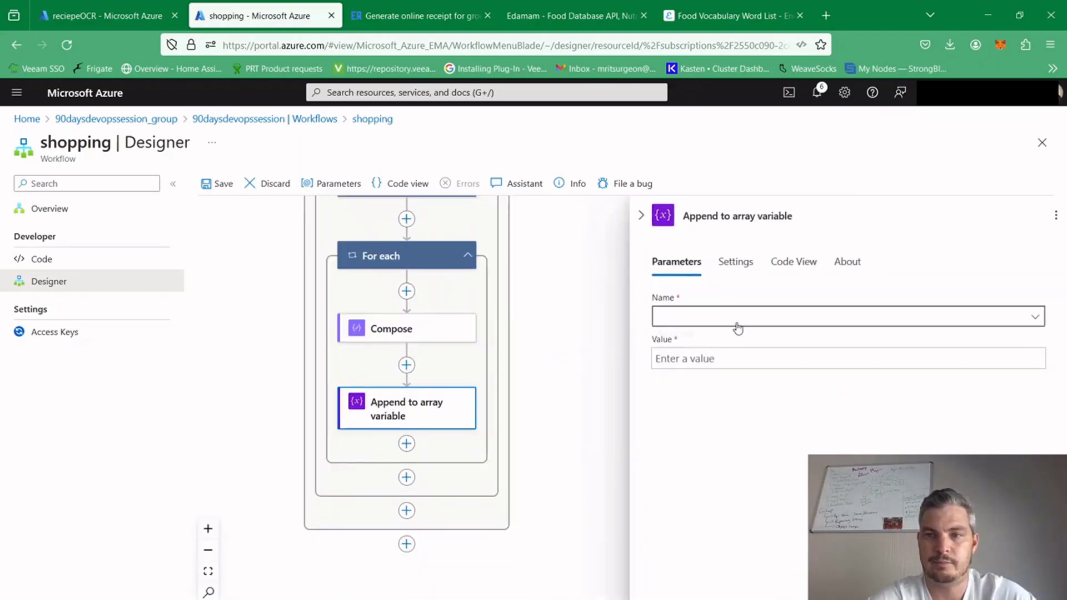
# Configure the append action to add the Compose Outputs to the food text variable, and close its settings
pyautogui.click(737, 327)
pyautogui.click(681, 344)
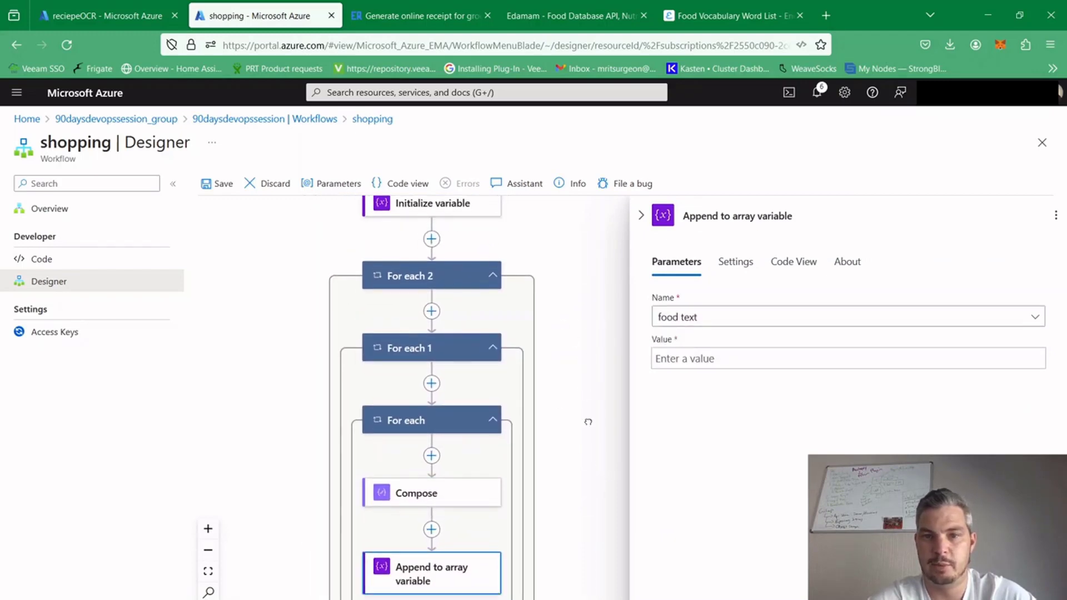
pyautogui.click(726, 360)
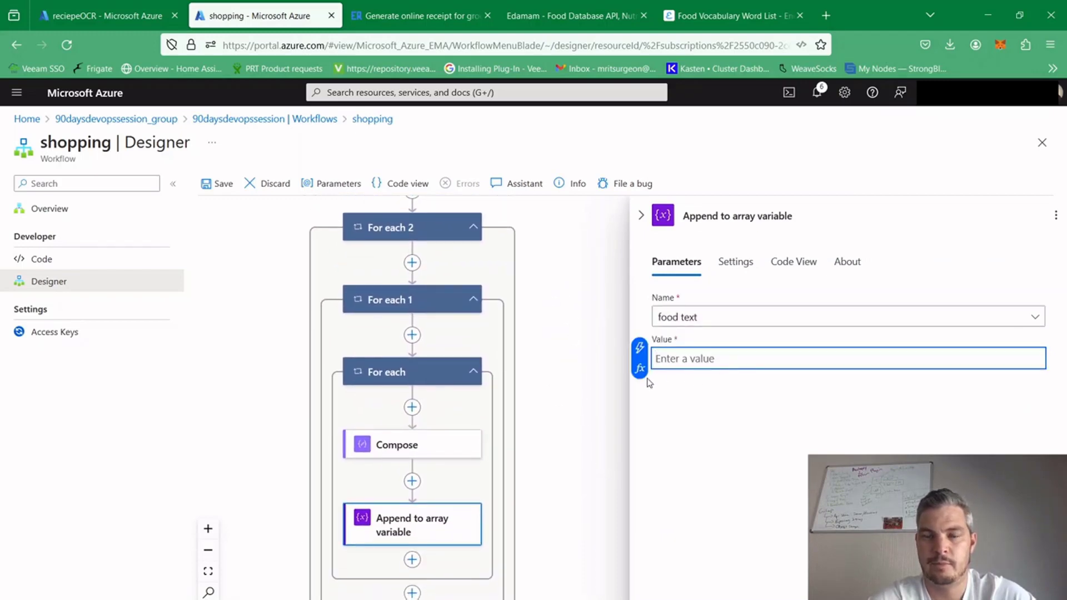
pyautogui.click(503, 369)
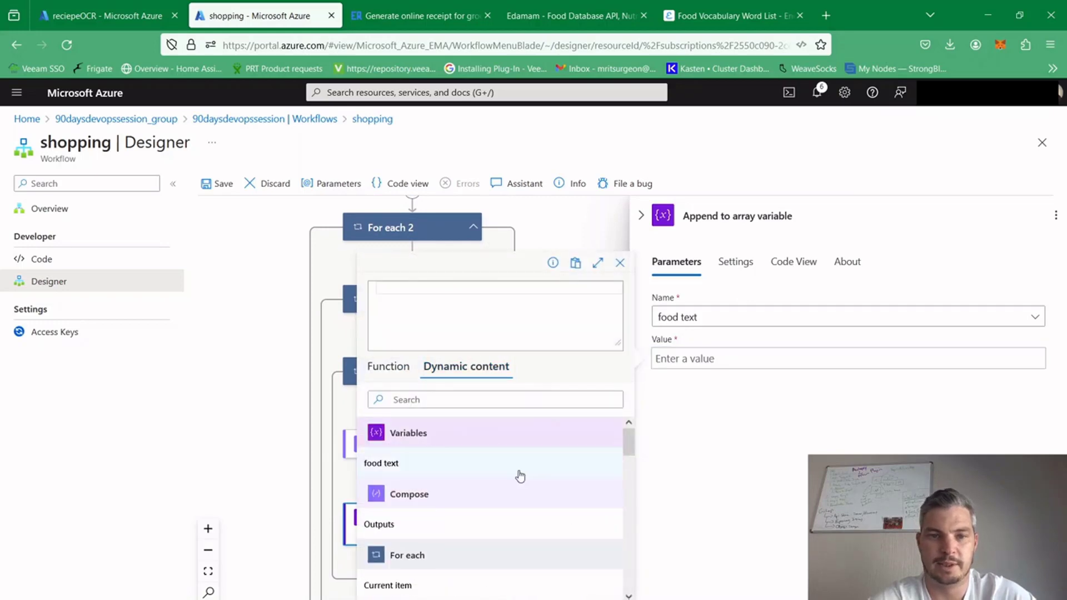
pyautogui.moveTo(629, 435); pyautogui.dragTo(630, 434)
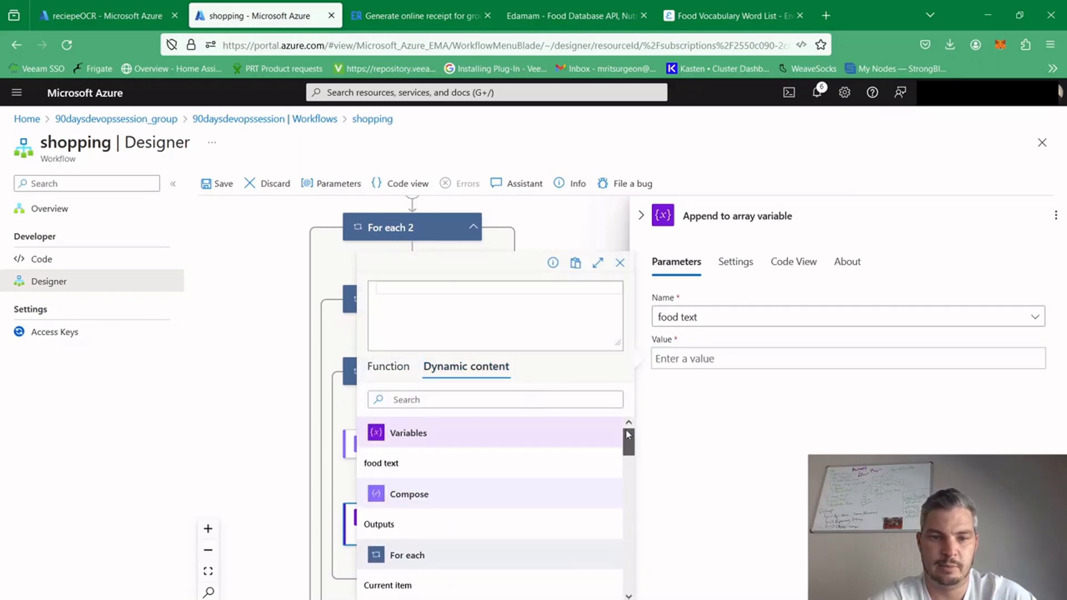
pyautogui.click(376, 525)
pyautogui.click(471, 599)
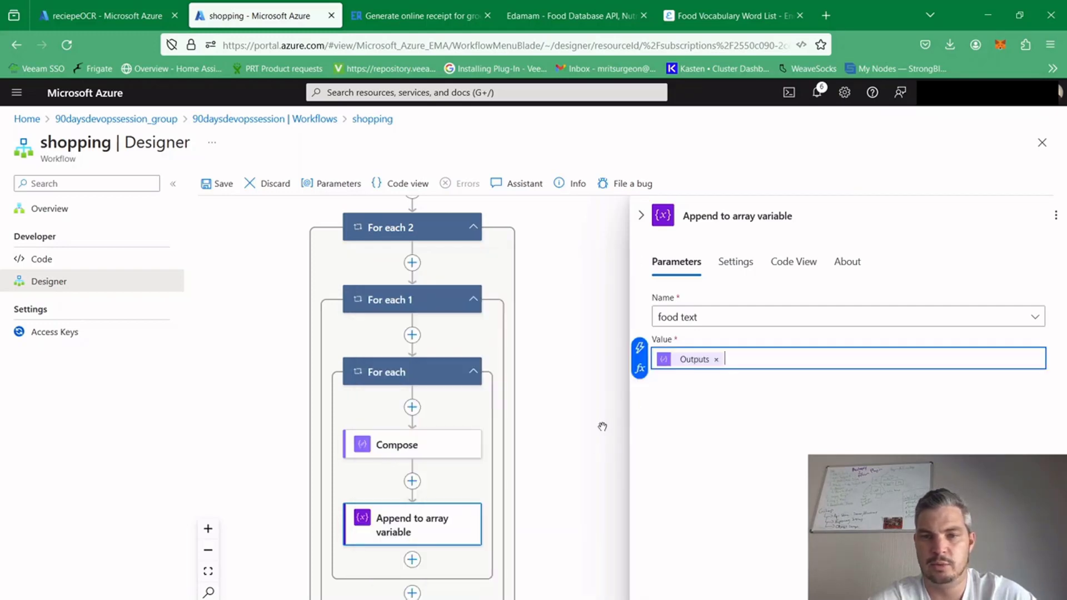
pyautogui.click(641, 217)
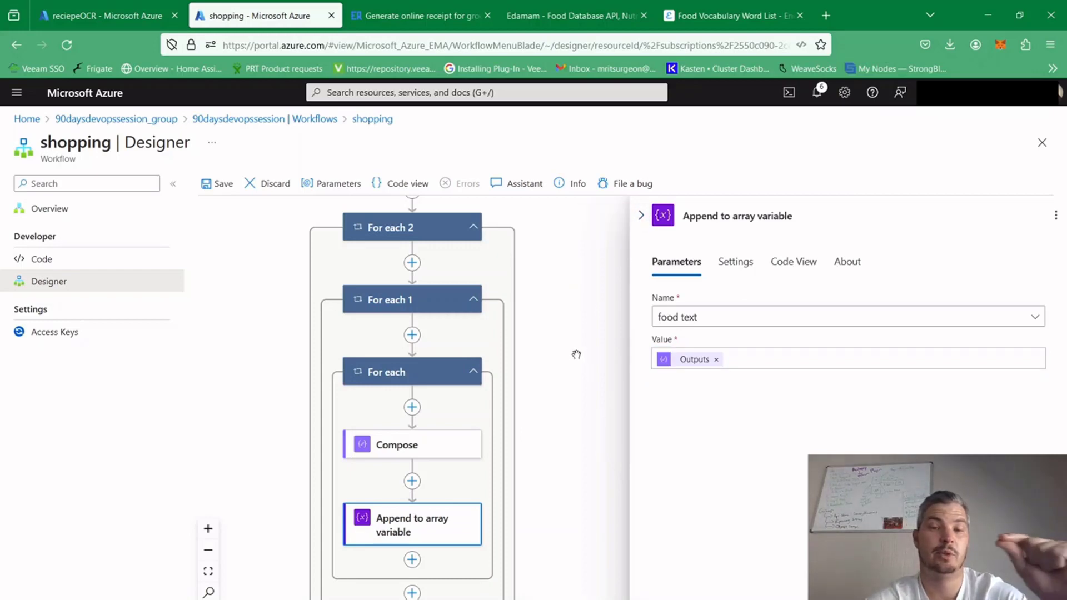
pyautogui.click(640, 217)
# Save the shopping workflow
pyautogui.moveTo(627, 507); pyautogui.dragTo(674, 336)
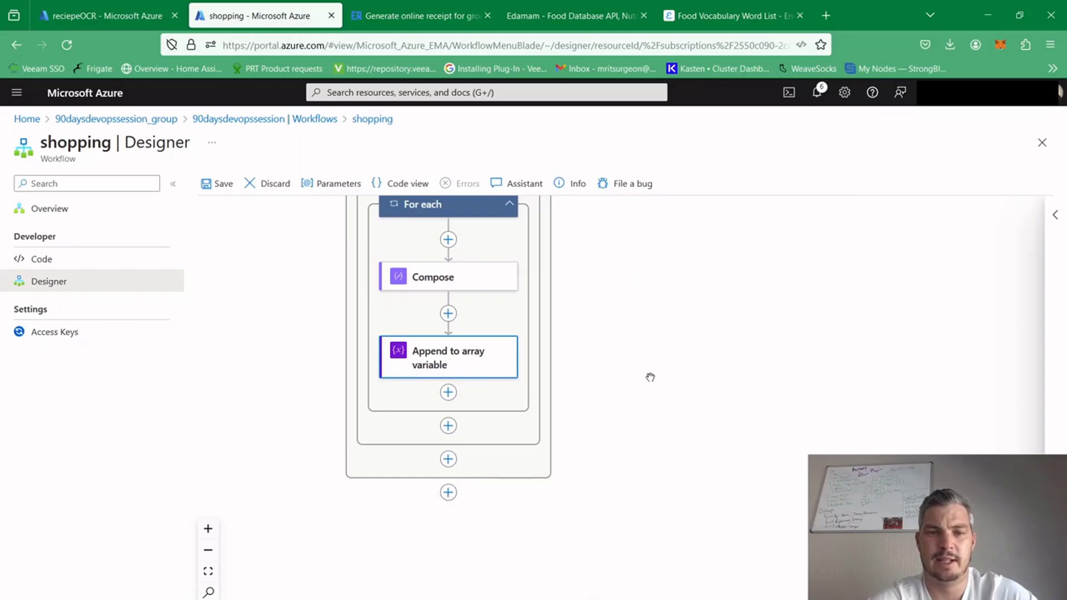
pyautogui.moveTo(650, 376); pyautogui.dragTo(658, 483)
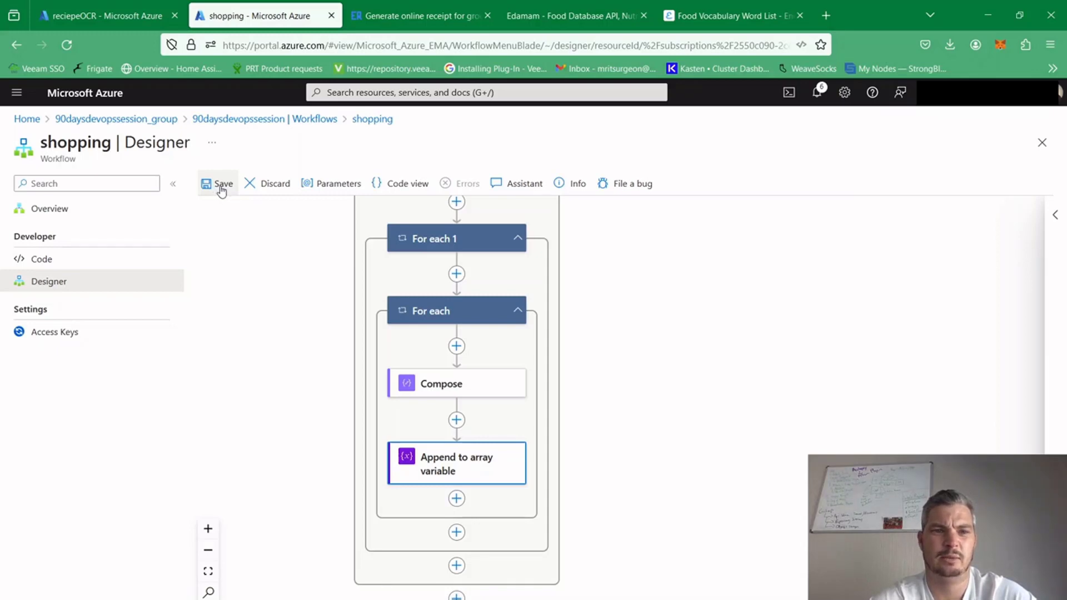
pyautogui.click(221, 189)
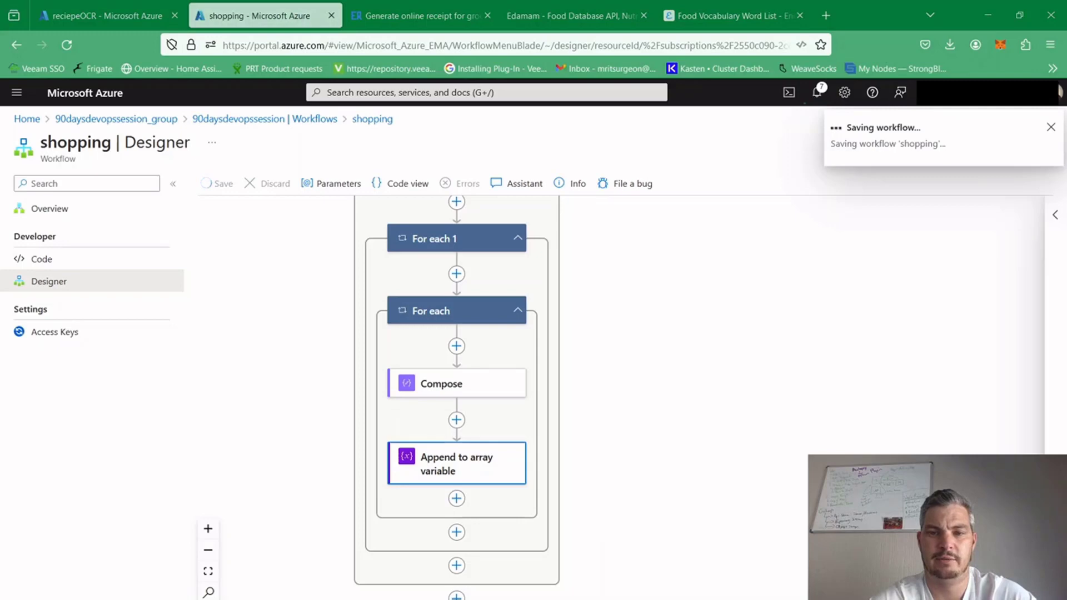
# In the reciepeOCR run, compare the Filter array action's input words with its filtered output, and close its details
pyautogui.hotkey('ctrl', 'shift', 'Tab')
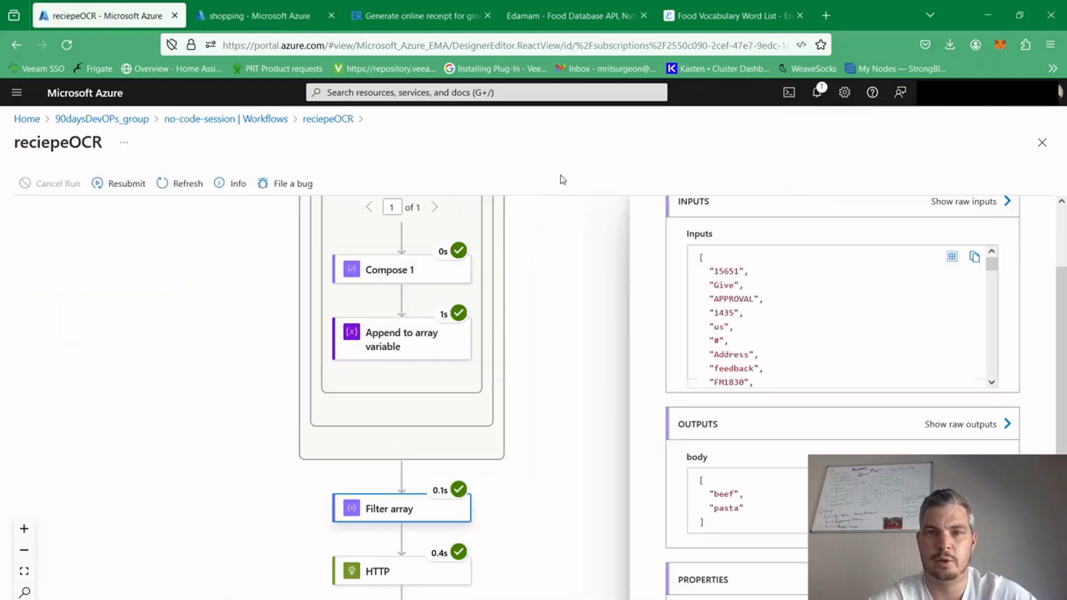
pyautogui.moveTo(583, 318); pyautogui.dragTo(578, 348)
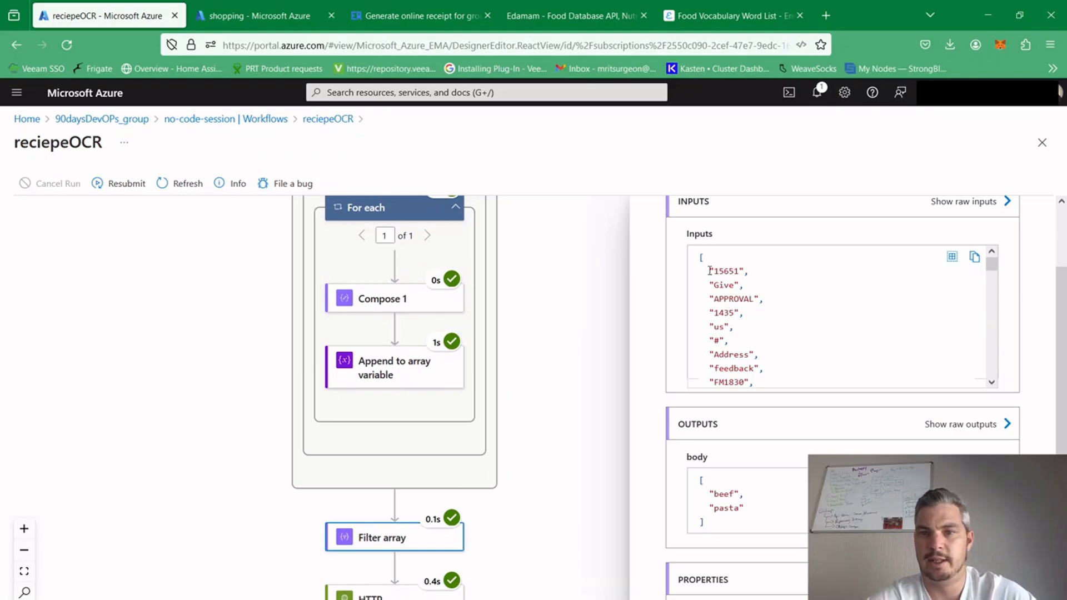
pyautogui.moveTo(711, 271); pyautogui.dragTo(750, 367)
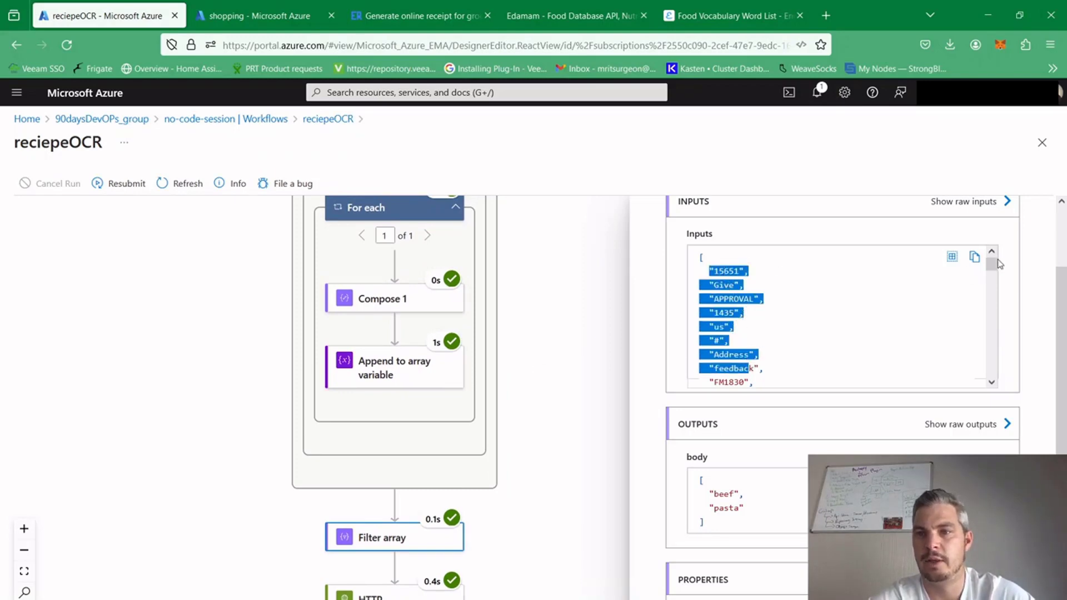
pyautogui.moveTo(993, 272); pyautogui.dragTo(992, 287)
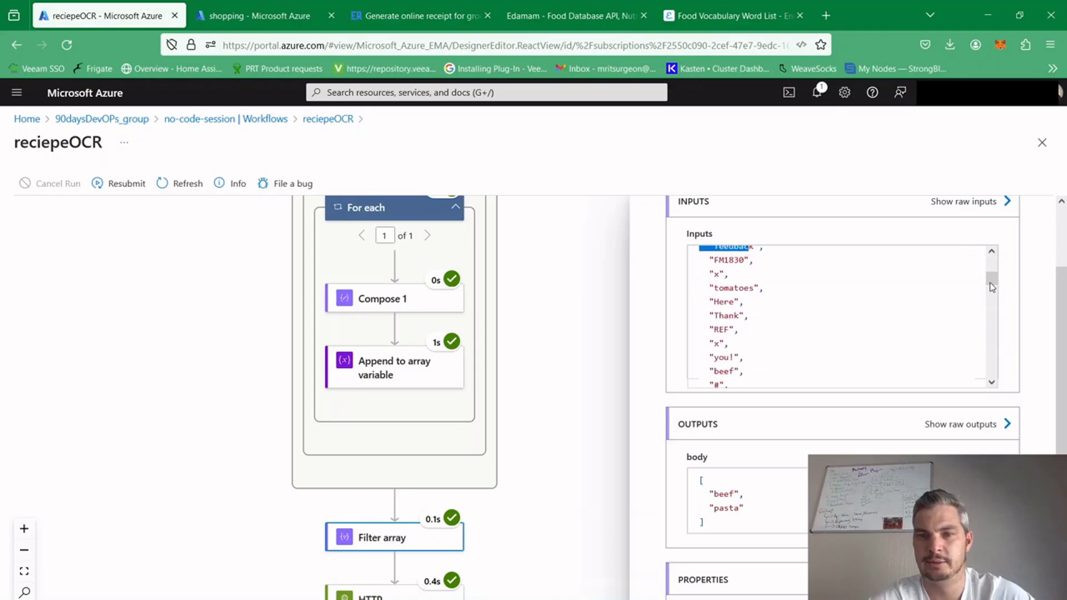
pyautogui.moveTo(714, 288); pyautogui.dragTo(754, 288)
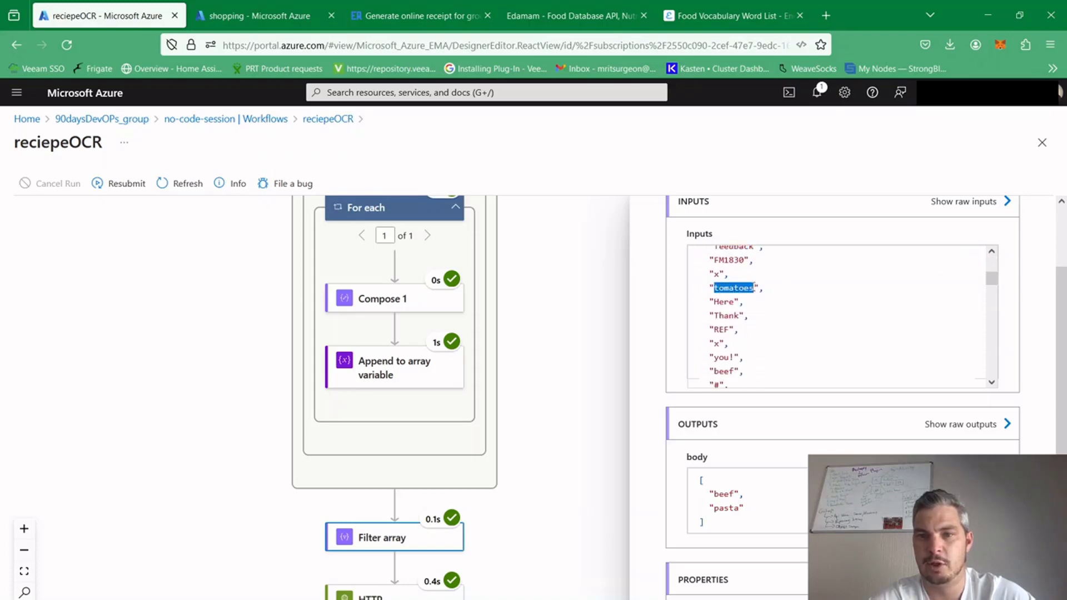
pyautogui.moveTo(716, 370); pyautogui.dragTo(731, 369)
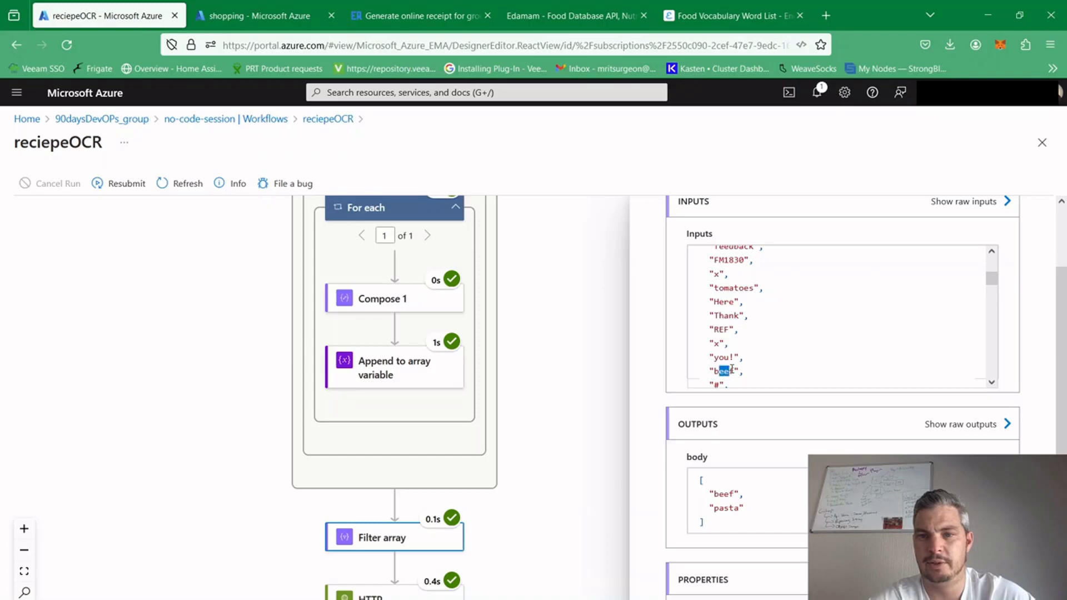
pyautogui.moveTo(991, 281); pyautogui.dragTo(979, 245)
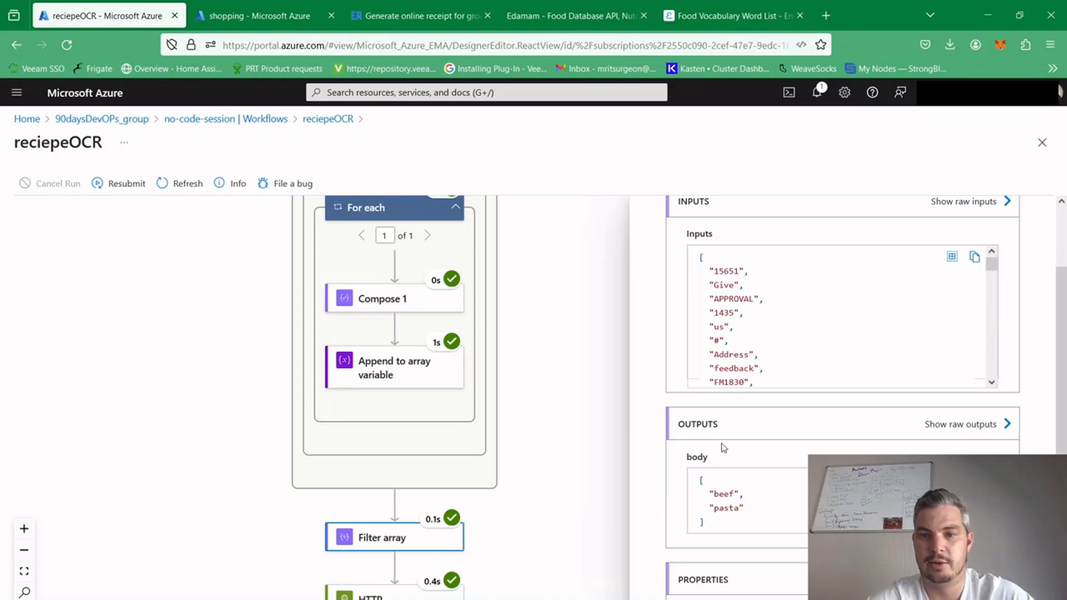
pyautogui.moveTo(712, 493); pyautogui.dragTo(747, 508)
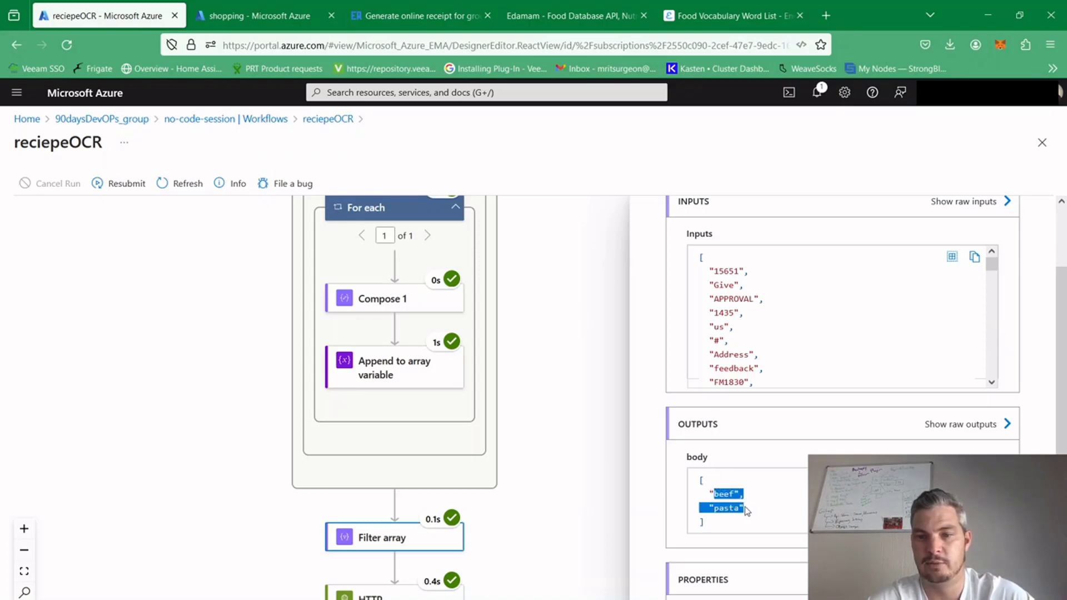
pyautogui.click(780, 509)
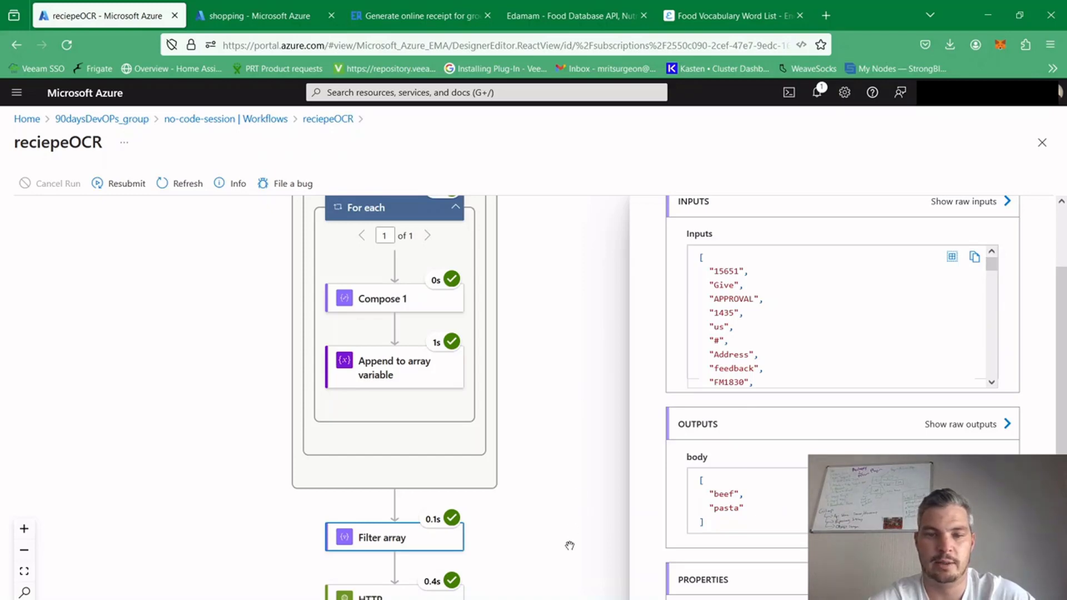
pyautogui.click(553, 389)
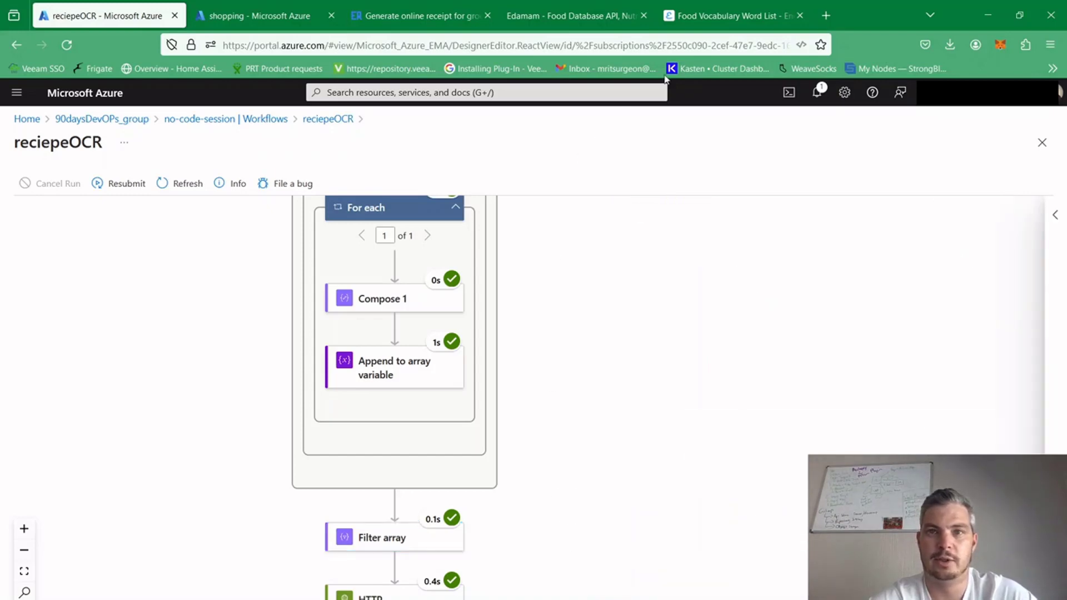
# Look through the food words on Enchanted Learning's Food Vocabulary Word List page
pyautogui.click(686, 18)
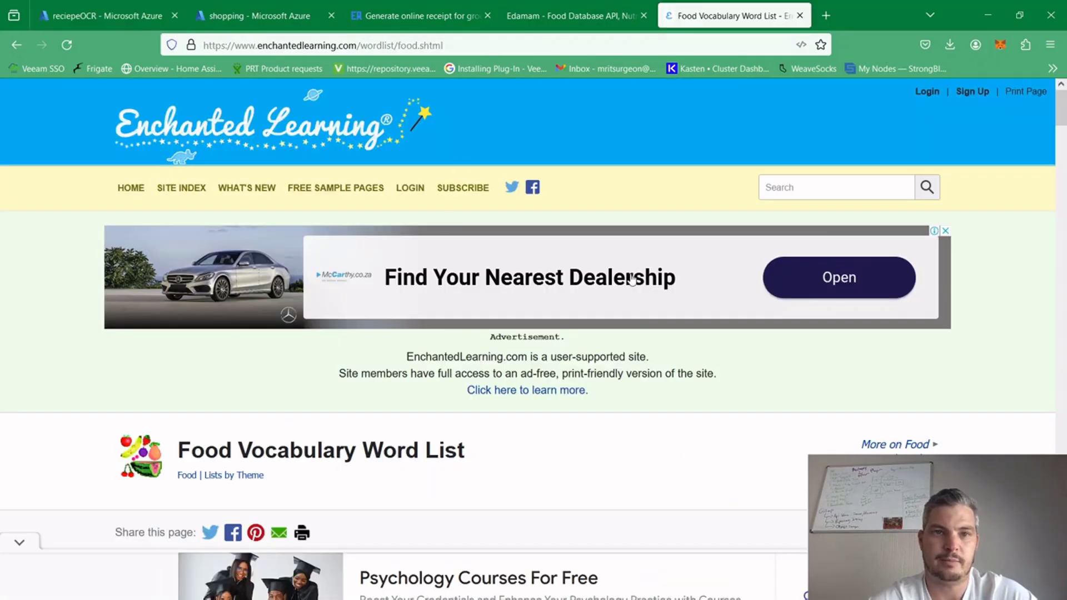
pyautogui.moveTo(1065, 107); pyautogui.dragTo(1063, 190)
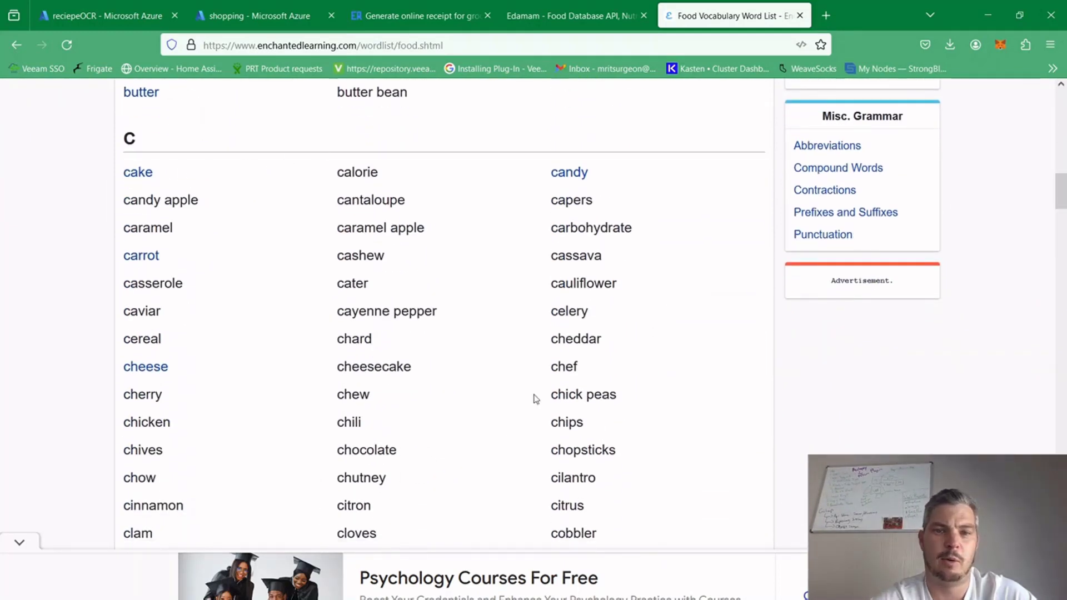
pyautogui.moveTo(1063, 191); pyautogui.dragTo(1063, 109)
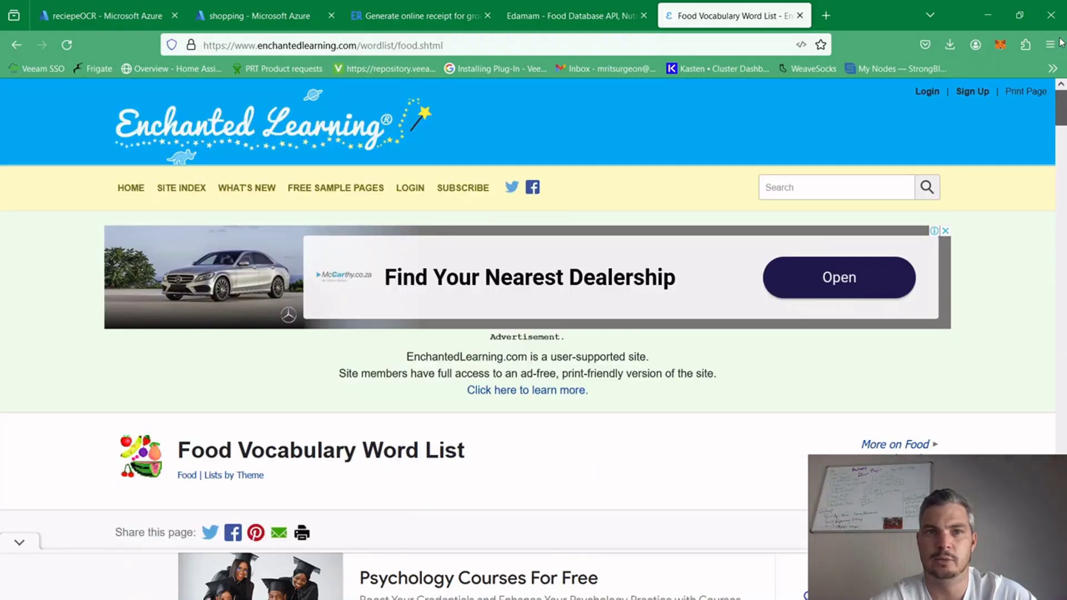
# In the shopping workflow designer, create an Array parameter named foodlist, leaving its value empty
pyautogui.click(239, 17)
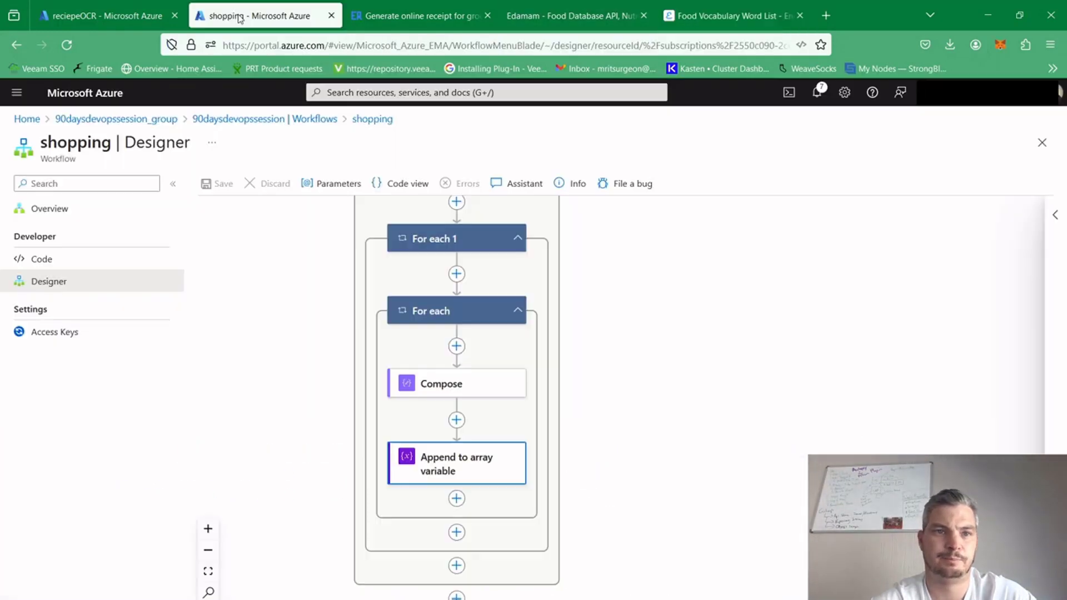
pyautogui.click(316, 188)
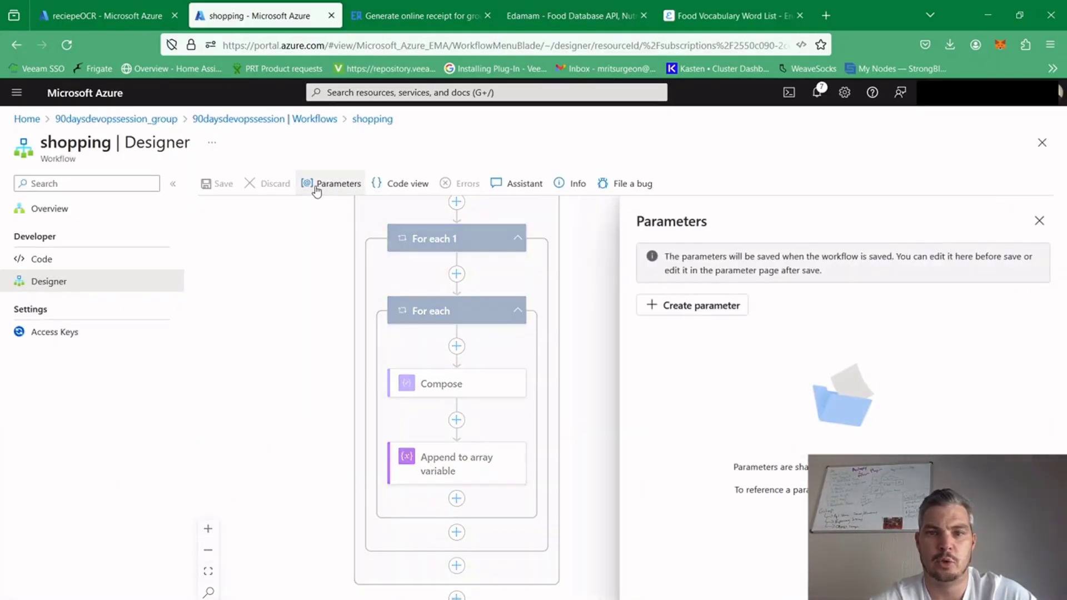
pyautogui.click(652, 309)
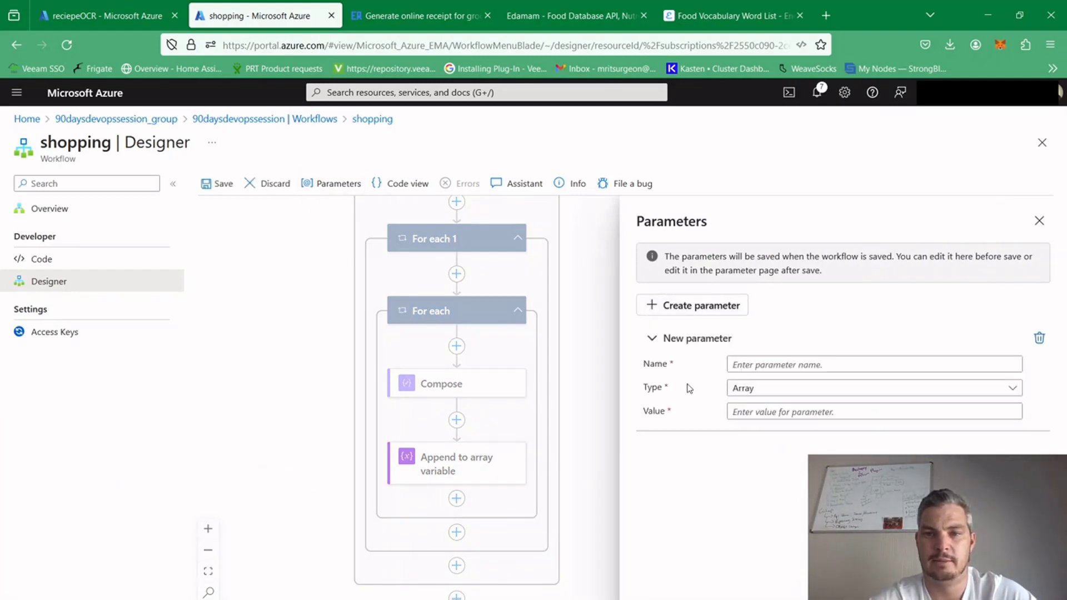
pyautogui.click(772, 365)
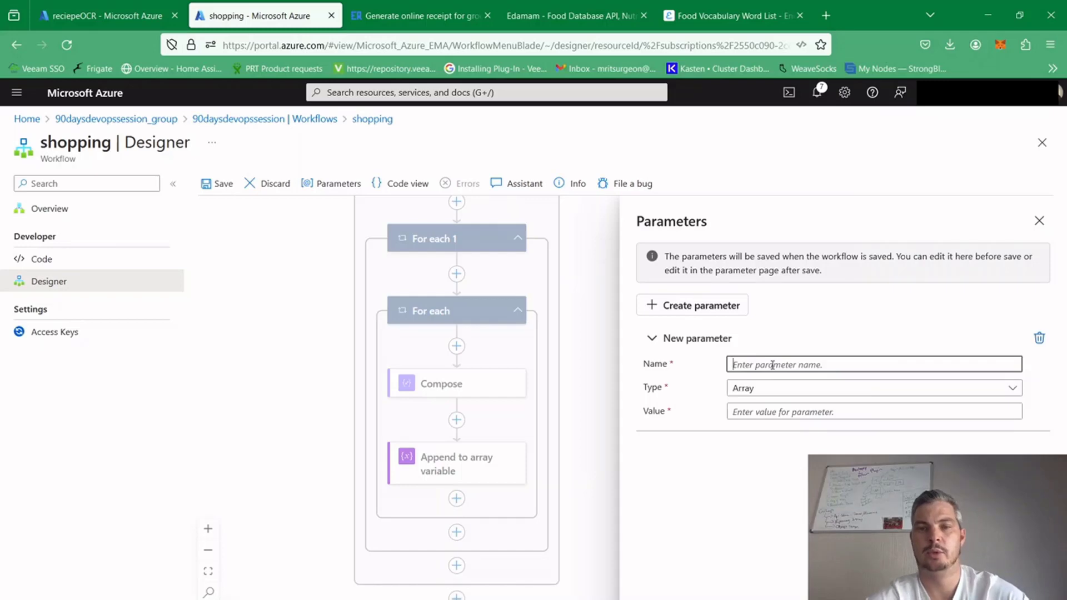
pyautogui.write('foodlist')
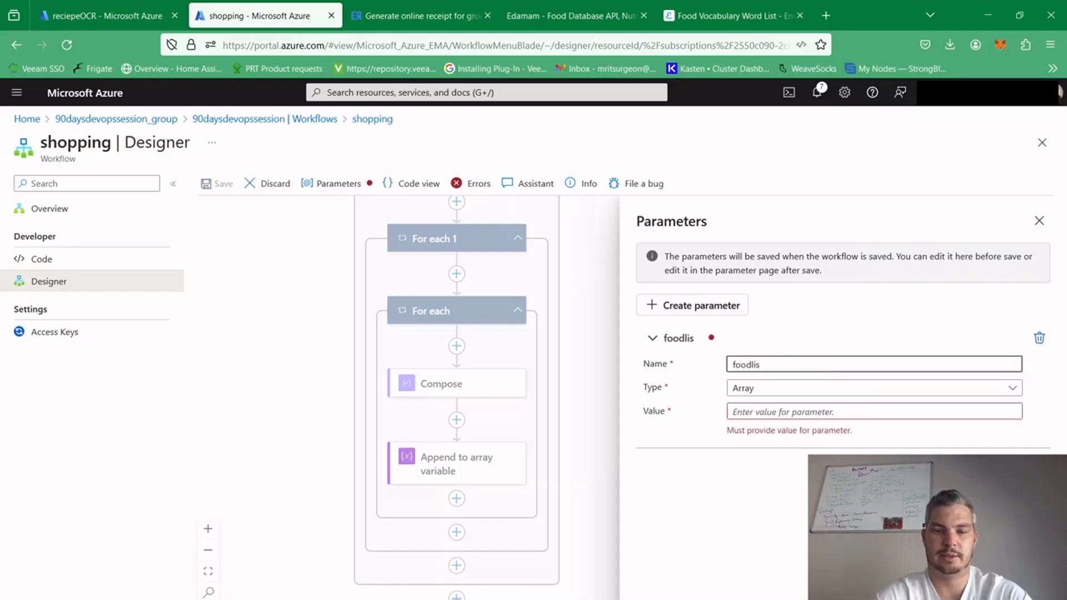
pyautogui.click(770, 390)
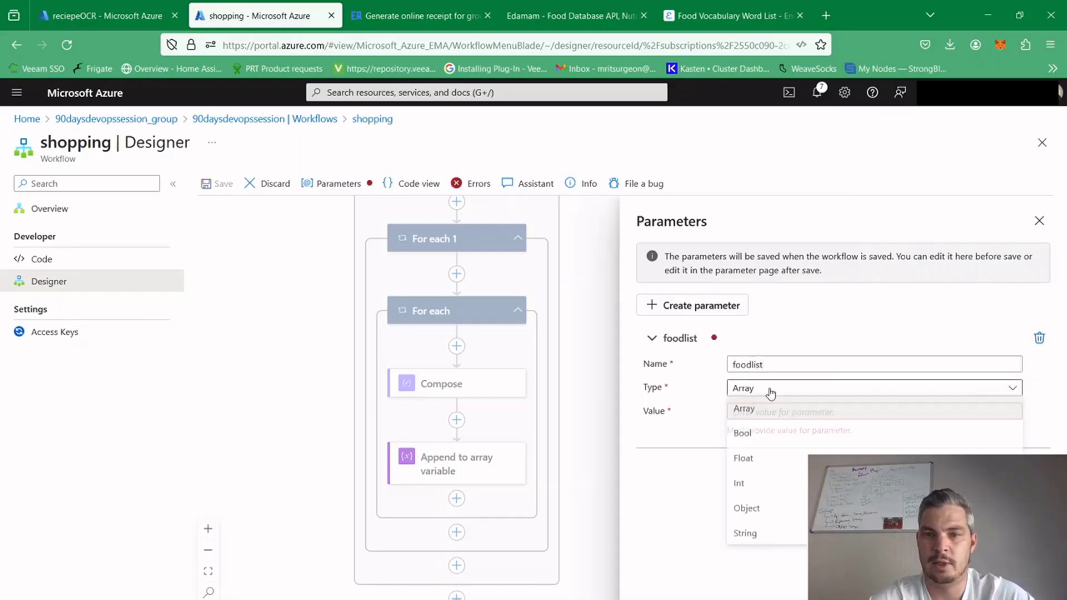
pyautogui.click(709, 442)
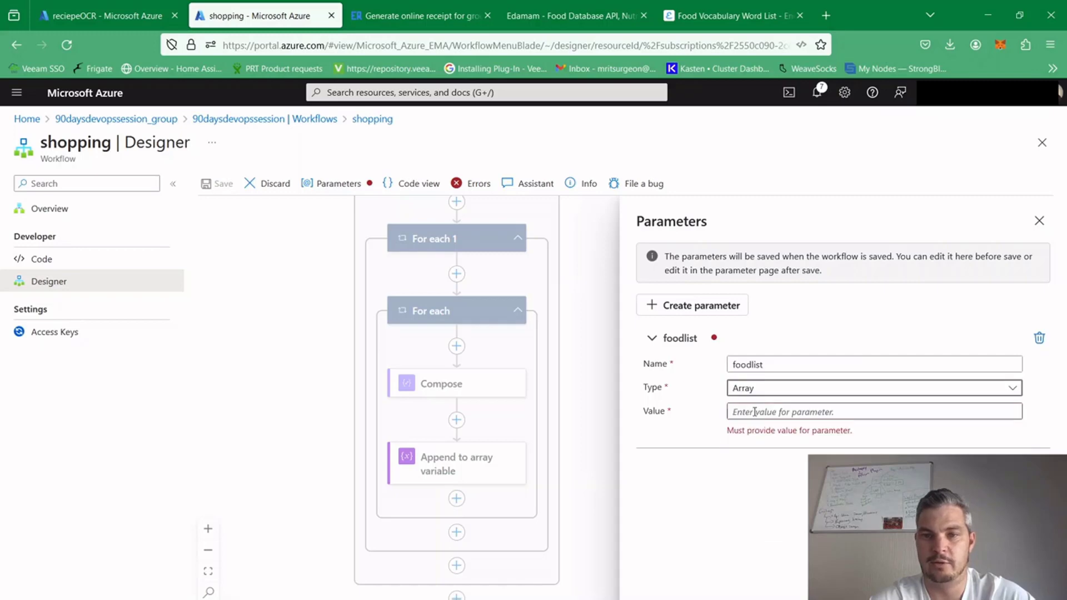
pyautogui.click(754, 411)
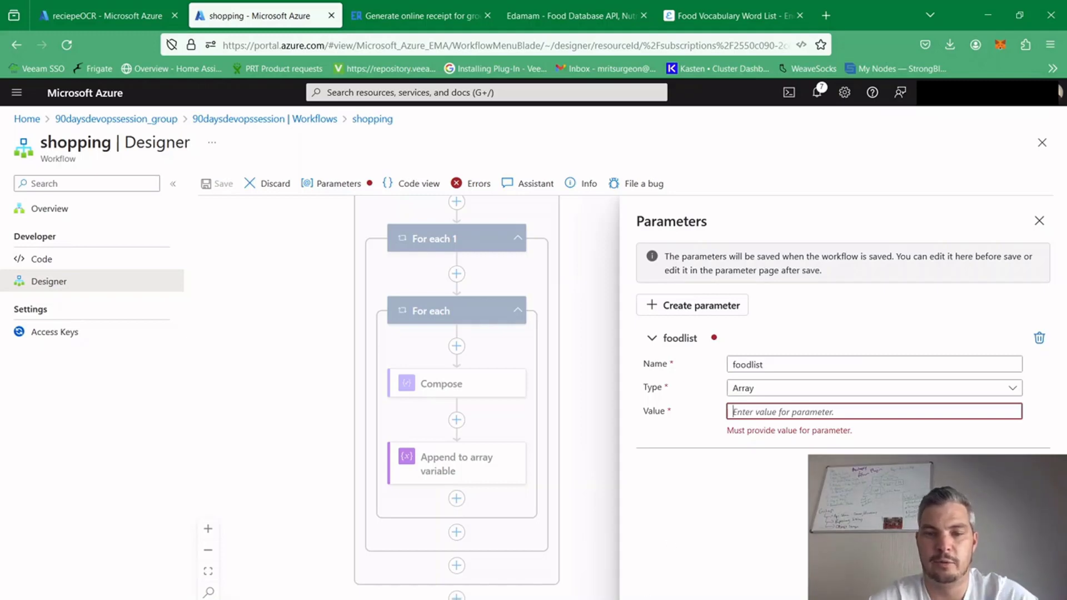
# In the 90daysdevopssession parameters file, replace the empty object with the copied food-list array JSON of food words
pyautogui.hotkey('alt', 'Tab')
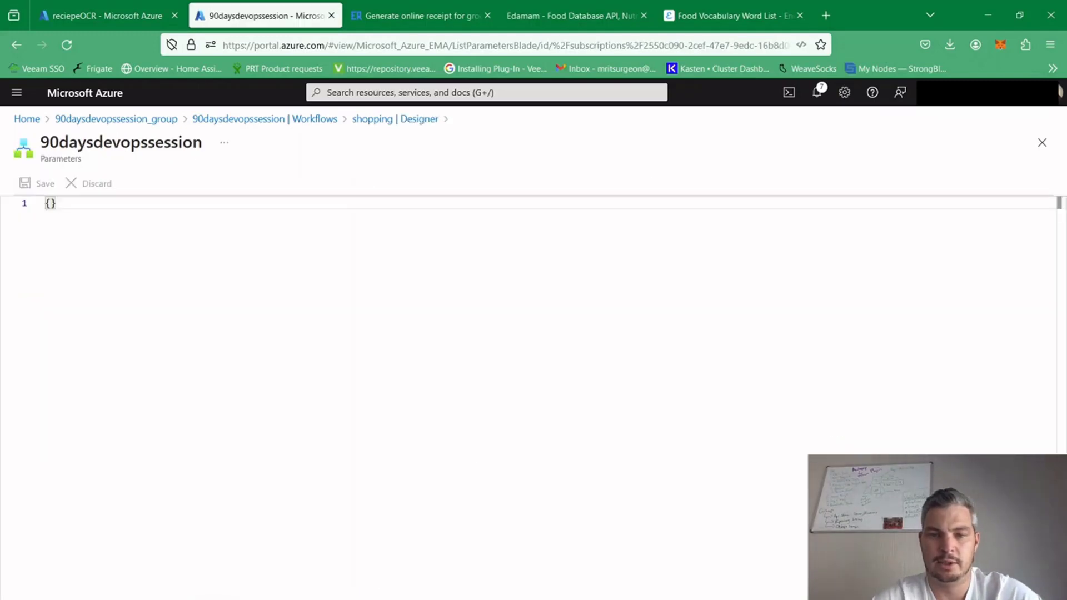
pyautogui.hotkey('alt', 'Tab')
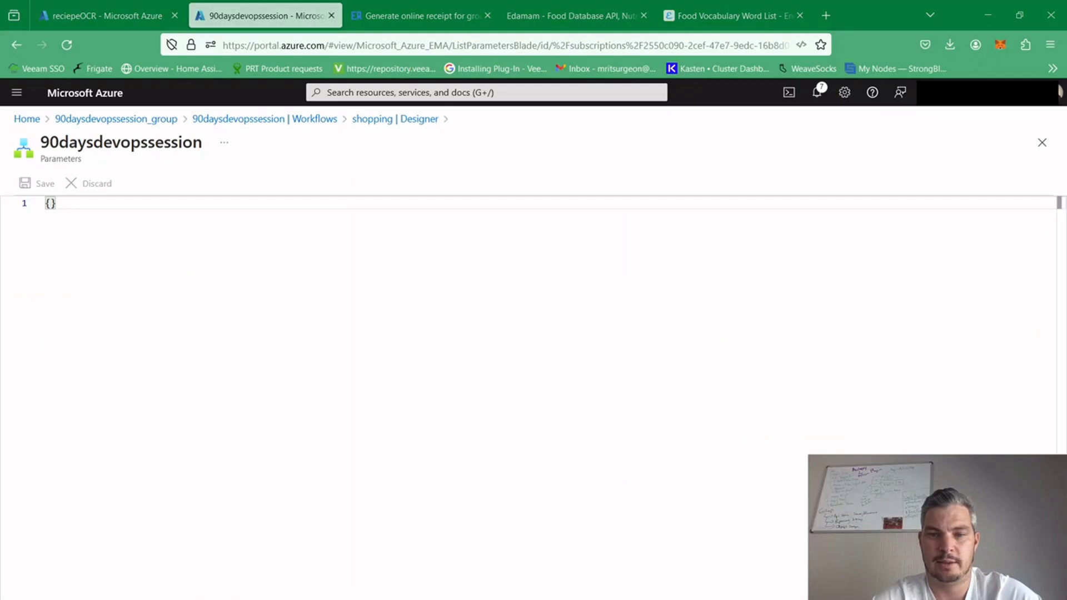
pyautogui.hotkey('ctrl', 'v')
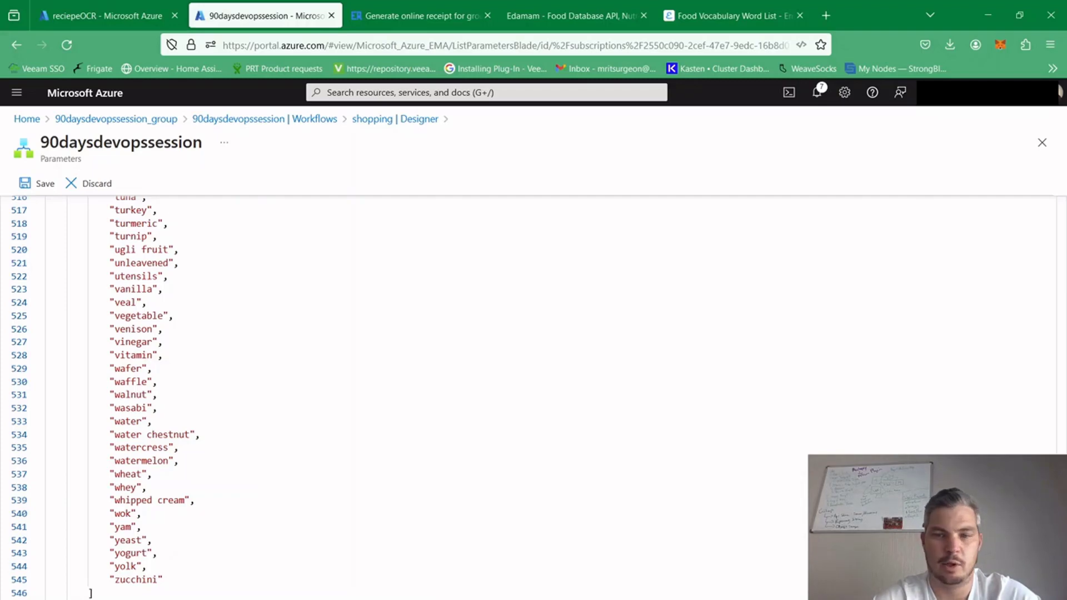
# Check the food-list entries from the start of the array down to tomato, and save the logic app parameters
pyautogui.scroll(20, 1015, 262)
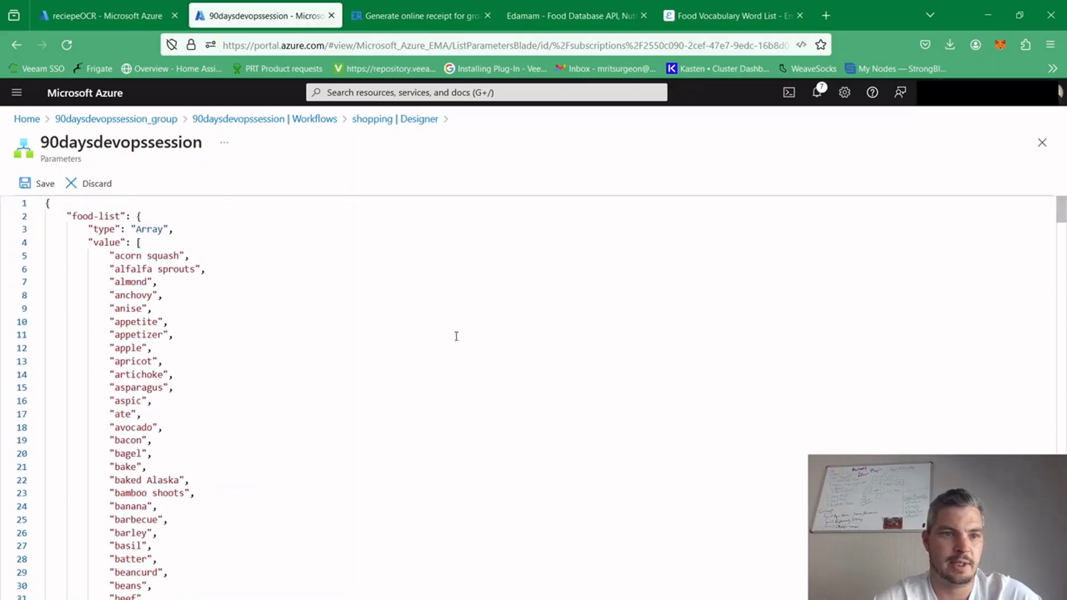
pyautogui.moveTo(115, 440); pyautogui.dragTo(143, 453)
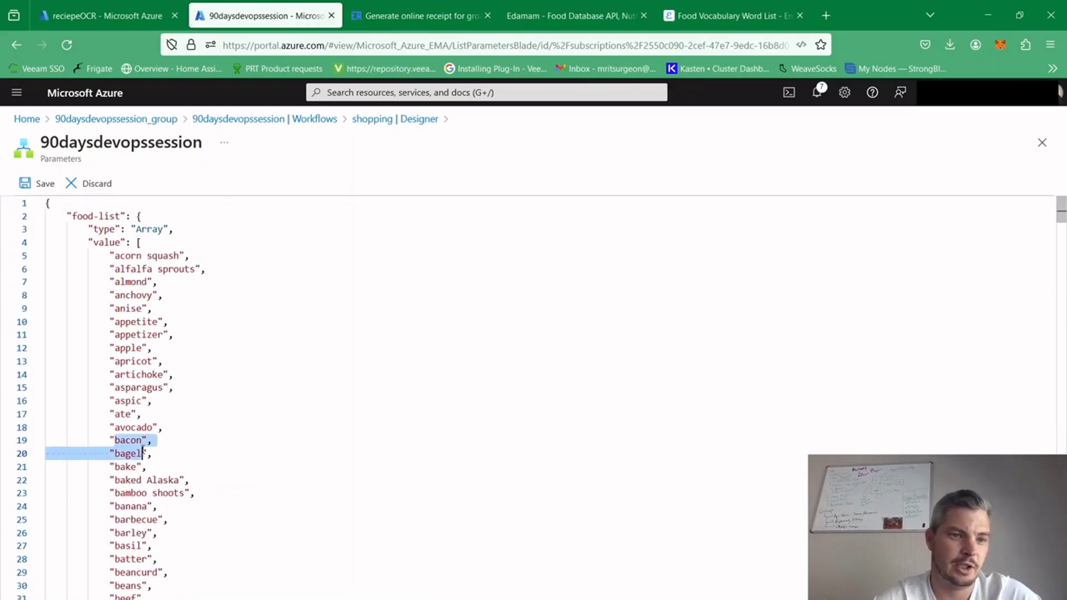
pyautogui.click(159, 479)
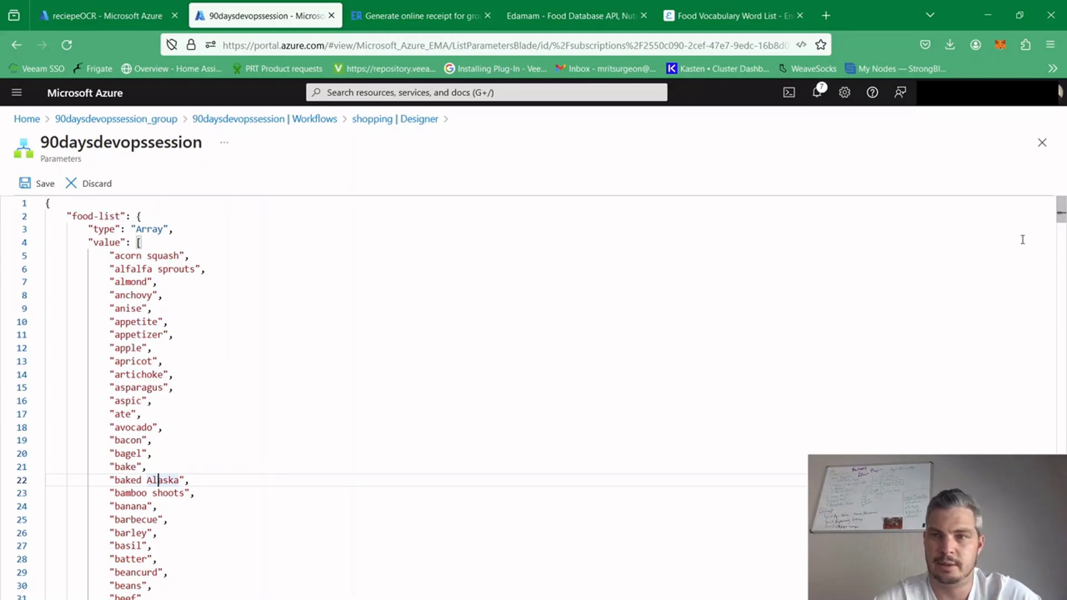
pyautogui.moveTo(1063, 216); pyautogui.dragTo(1063, 599)
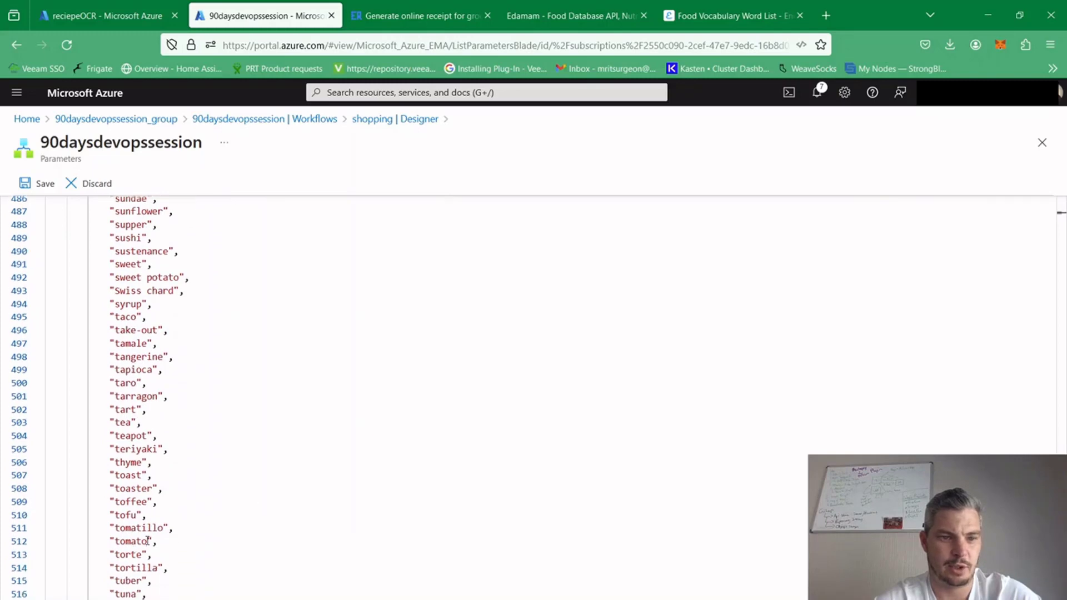
pyautogui.moveTo(147, 540); pyautogui.dragTo(115, 540)
pyautogui.click(291, 536)
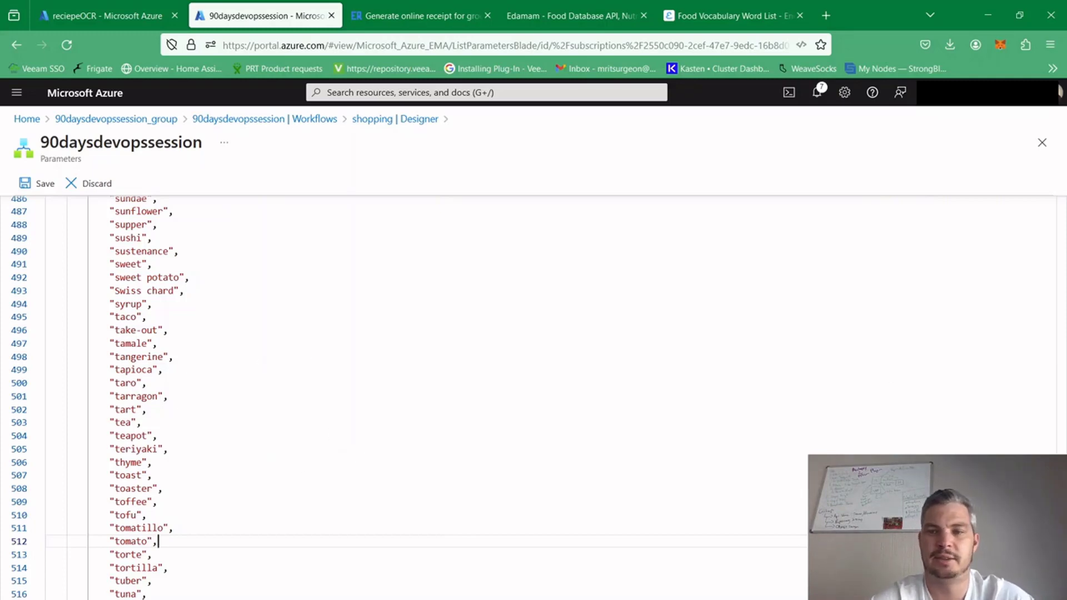
pyautogui.scroll(3, 436, 414)
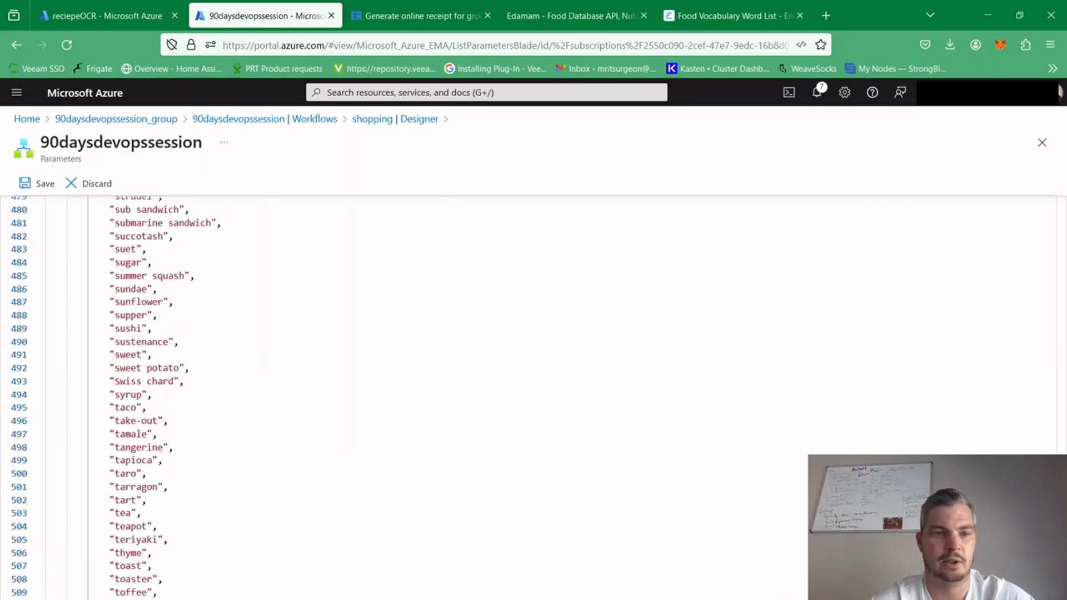
pyautogui.click(33, 185)
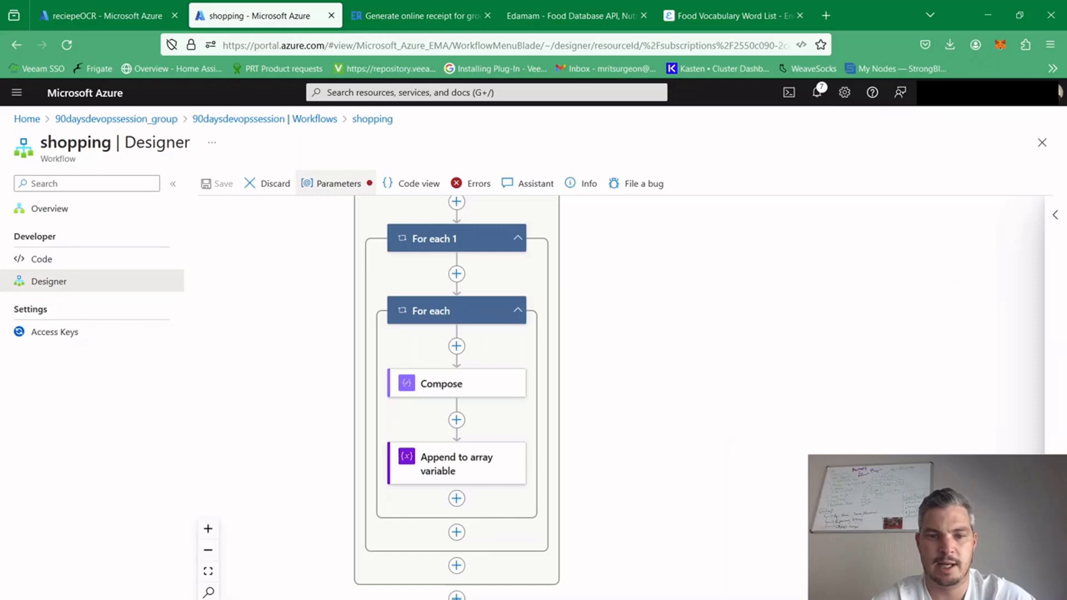
# Add a Data operations Filter array action after the outermost loop of the shopping workflow
pyautogui.click(457, 596)
pyautogui.click(514, 596)
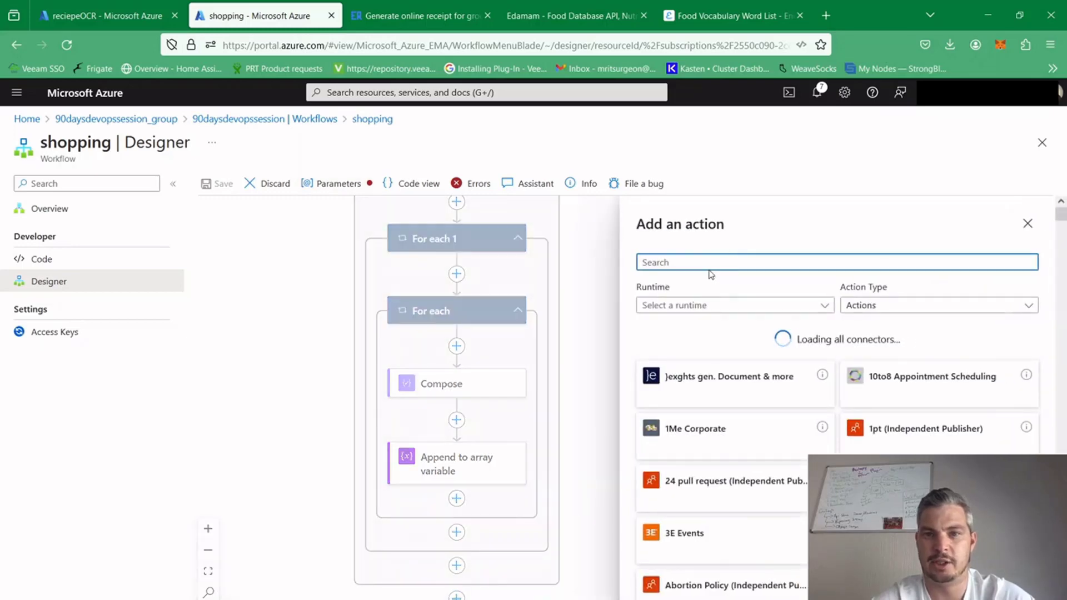
pyautogui.write('filter')
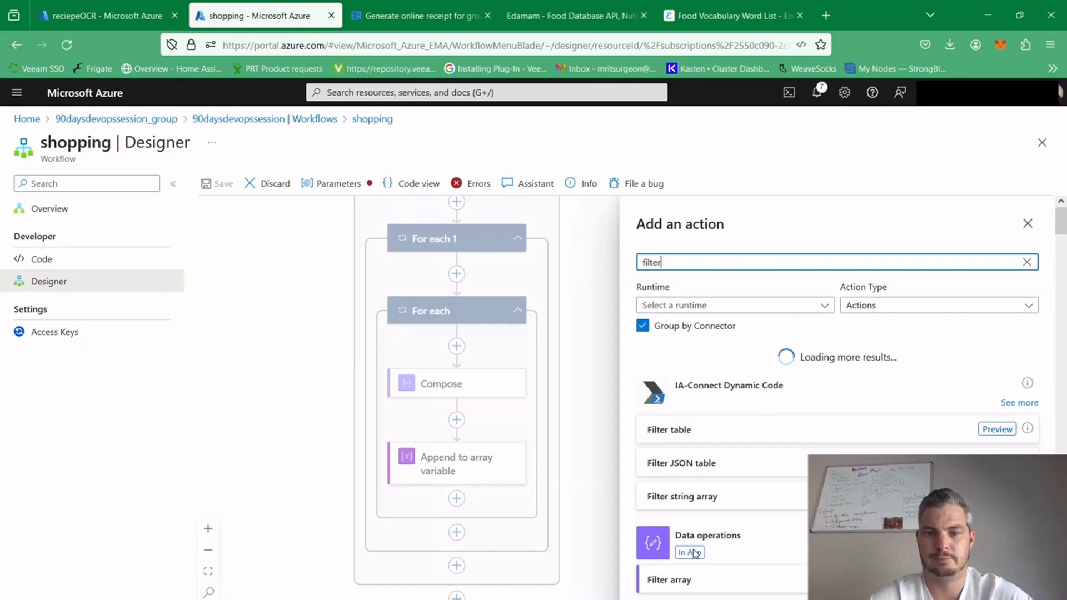
pyautogui.click(672, 579)
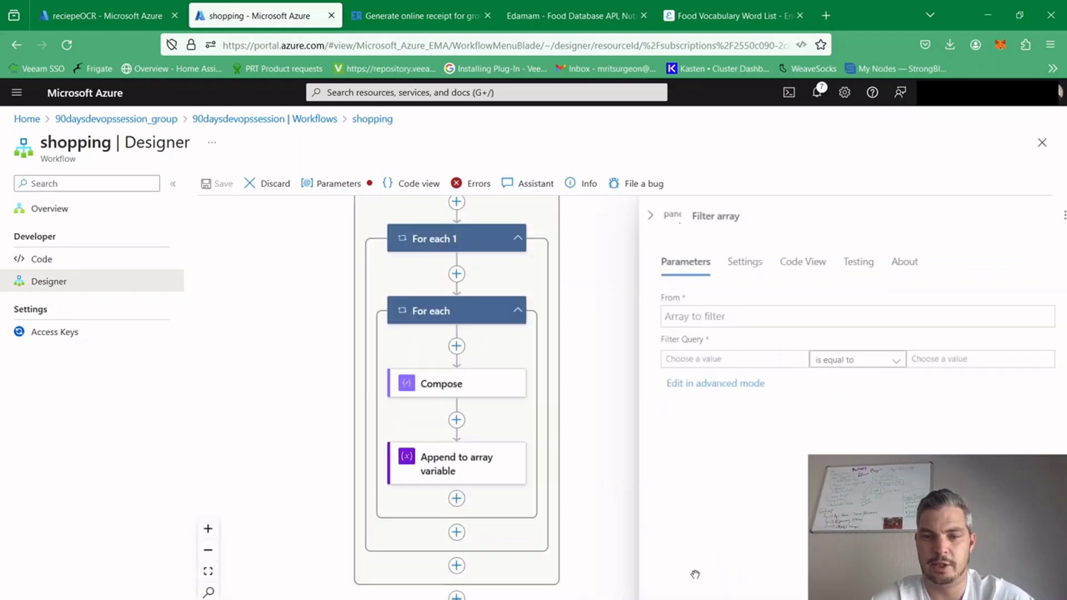
# Set the Filter array action's source array to the food text variable
pyautogui.click(704, 315)
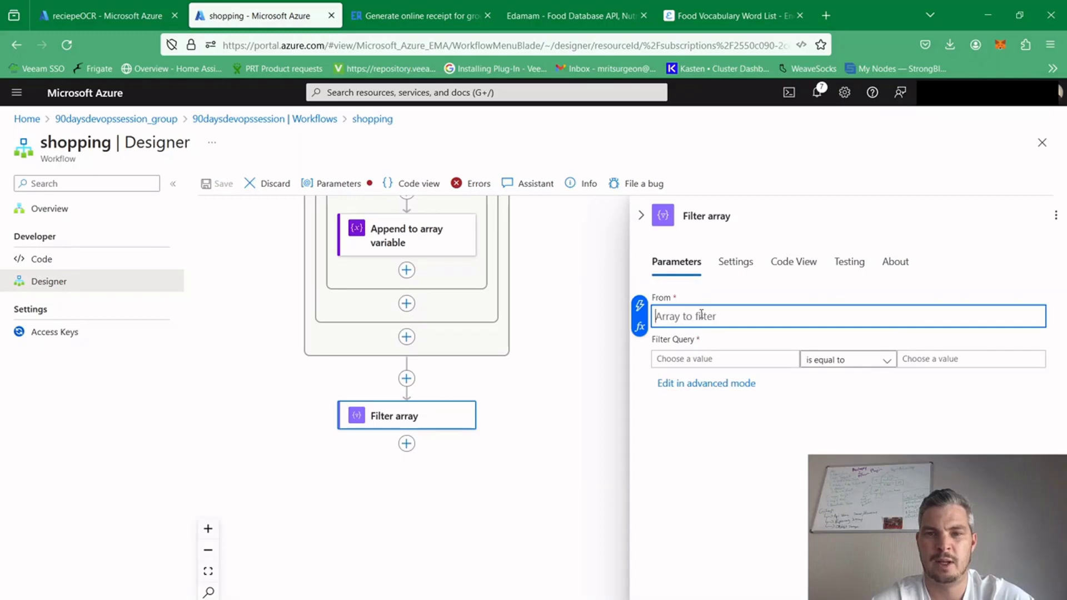
pyautogui.click(643, 329)
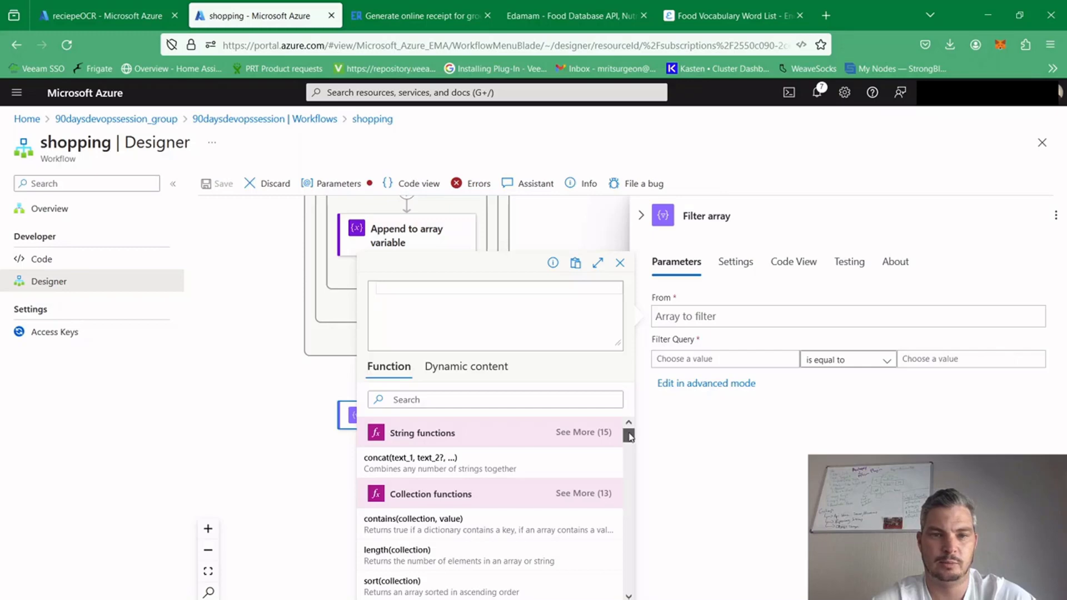
pyautogui.click(467, 367)
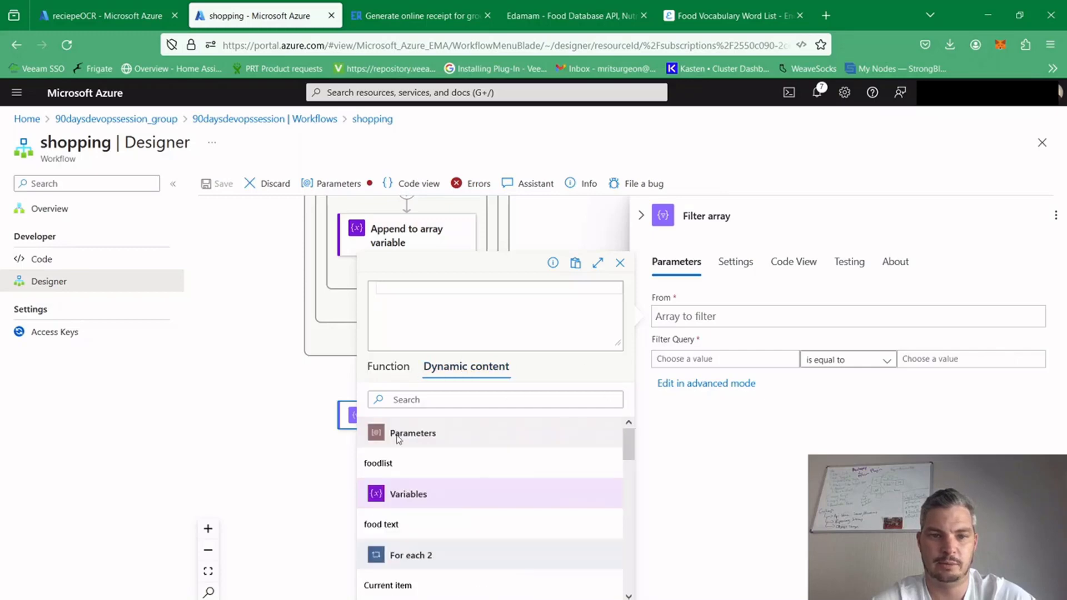
pyautogui.click(426, 526)
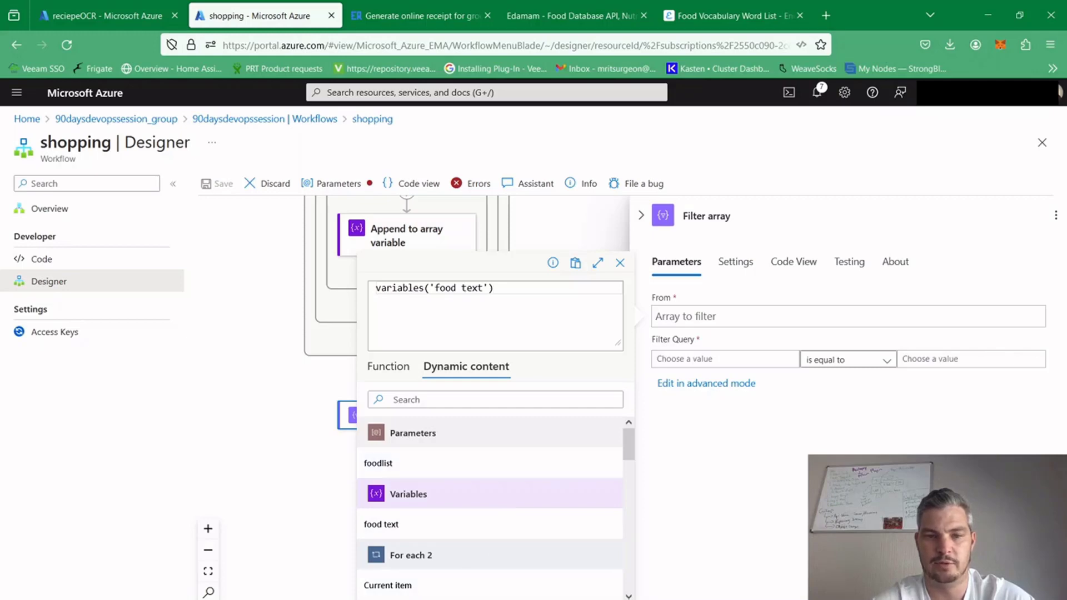
pyautogui.click(389, 599)
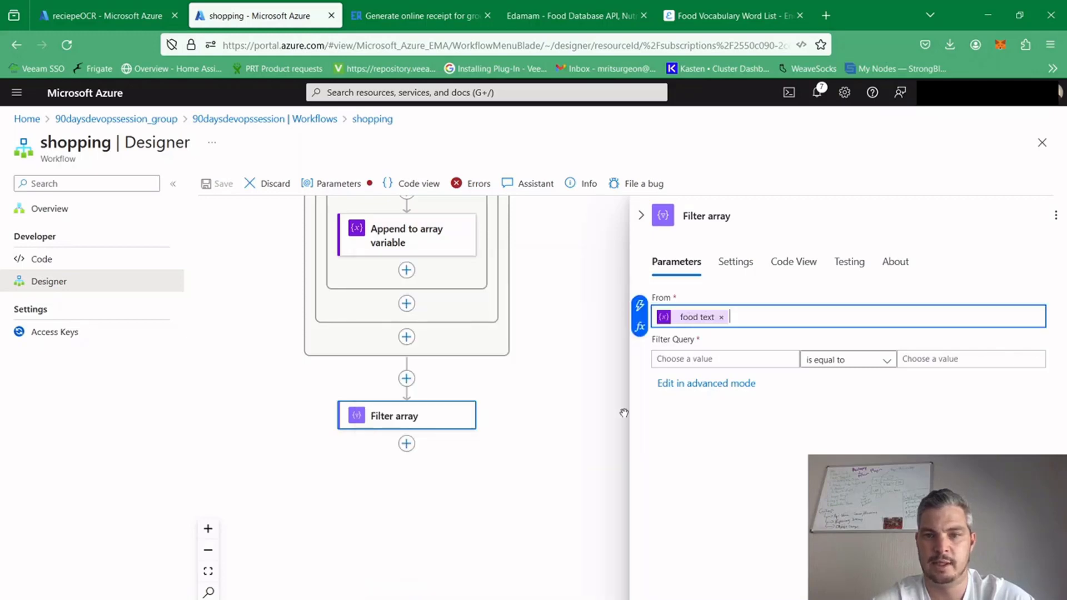
# Start the filter query with the foodlist parameter and set its operator to contains
pyautogui.click(696, 360)
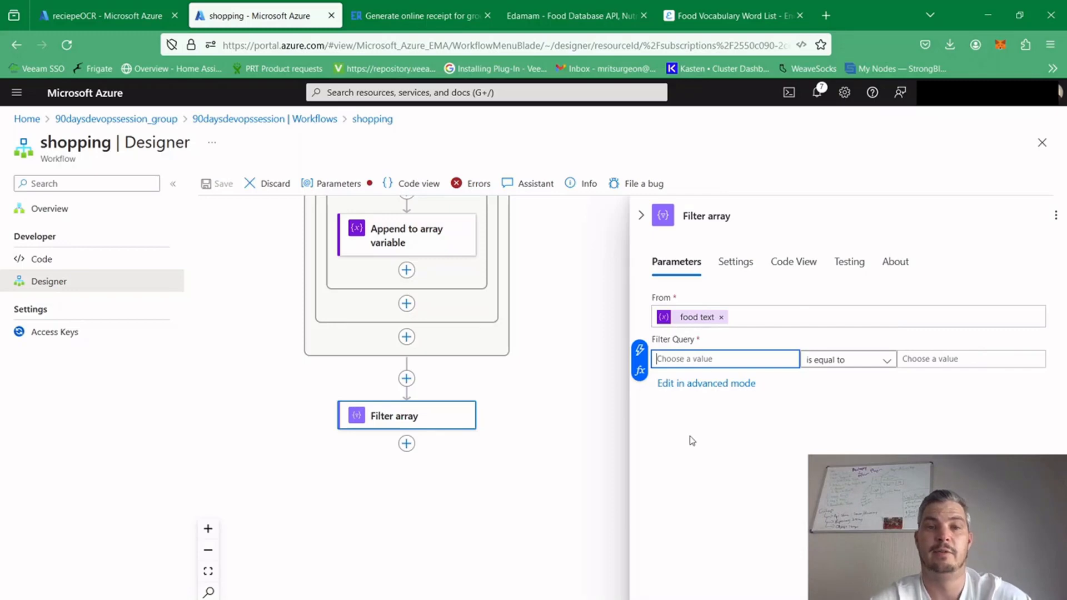
pyautogui.click(642, 376)
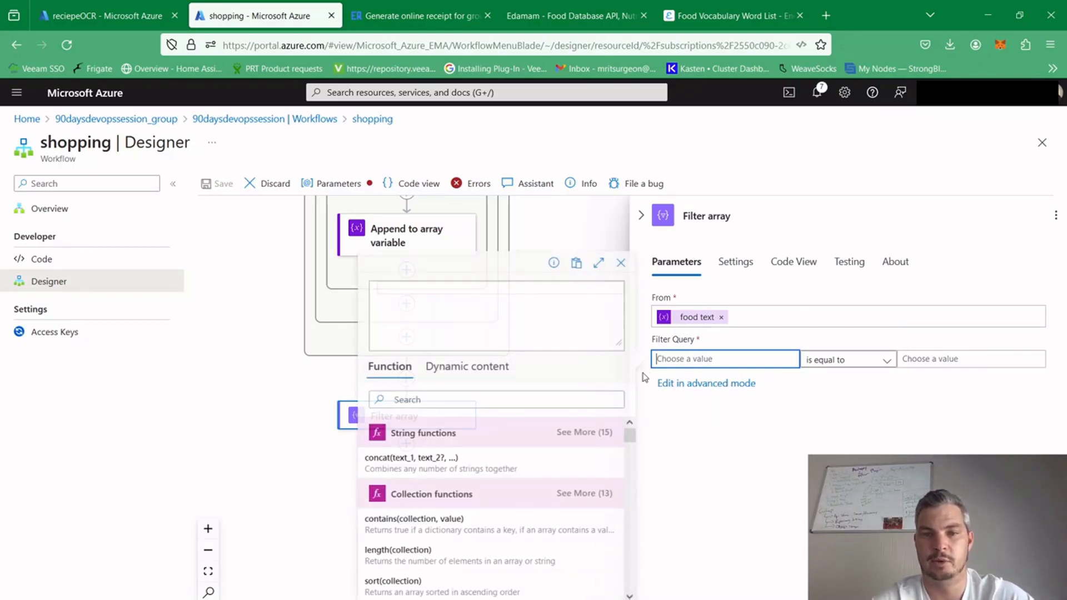
pyautogui.click(465, 366)
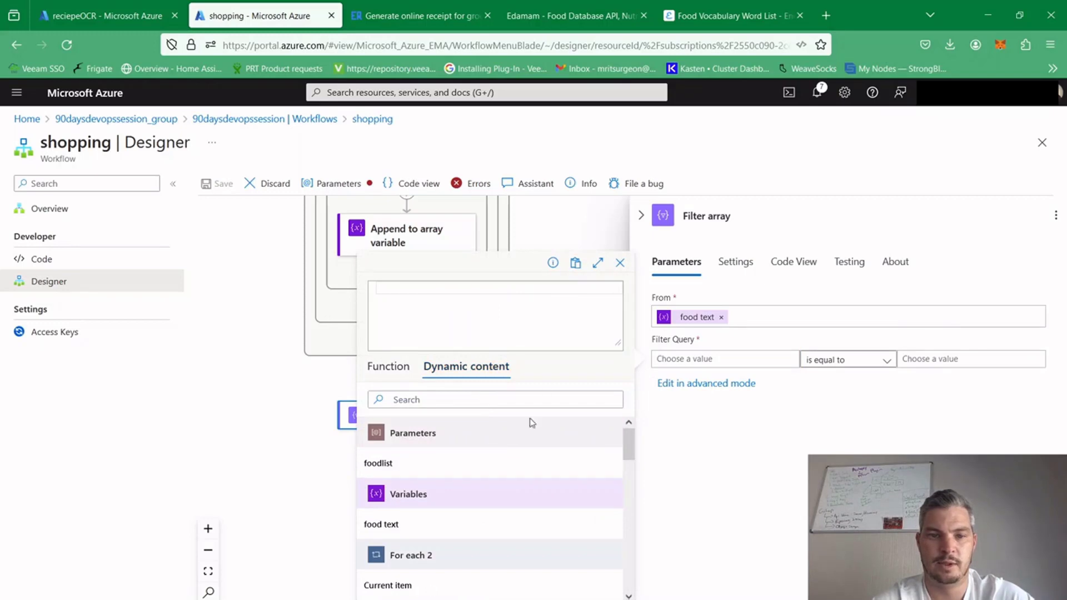
pyautogui.click(460, 464)
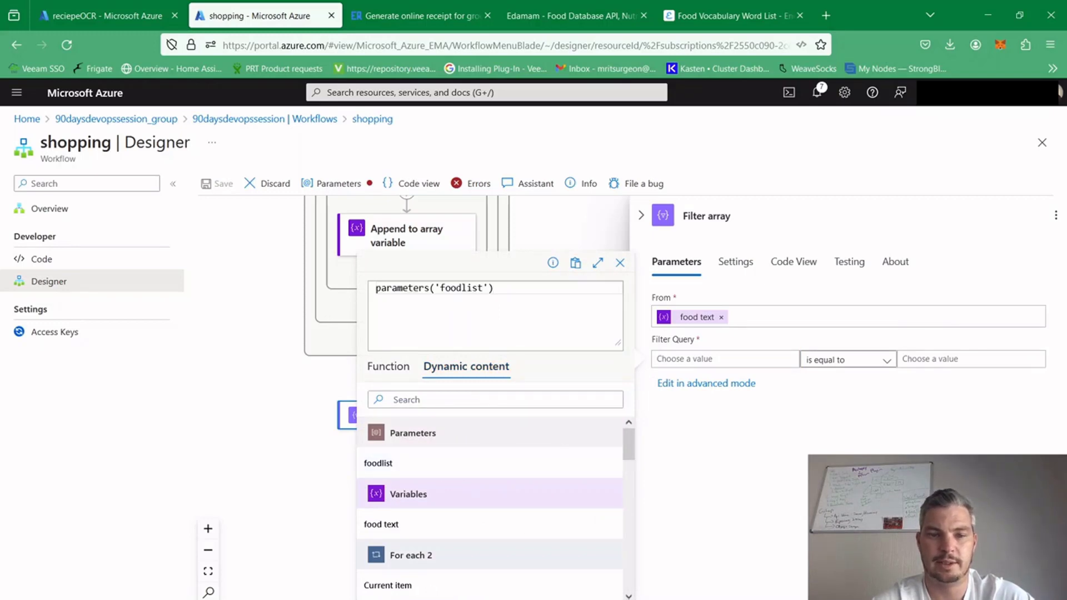
pyautogui.click(896, 347)
pyautogui.click(876, 361)
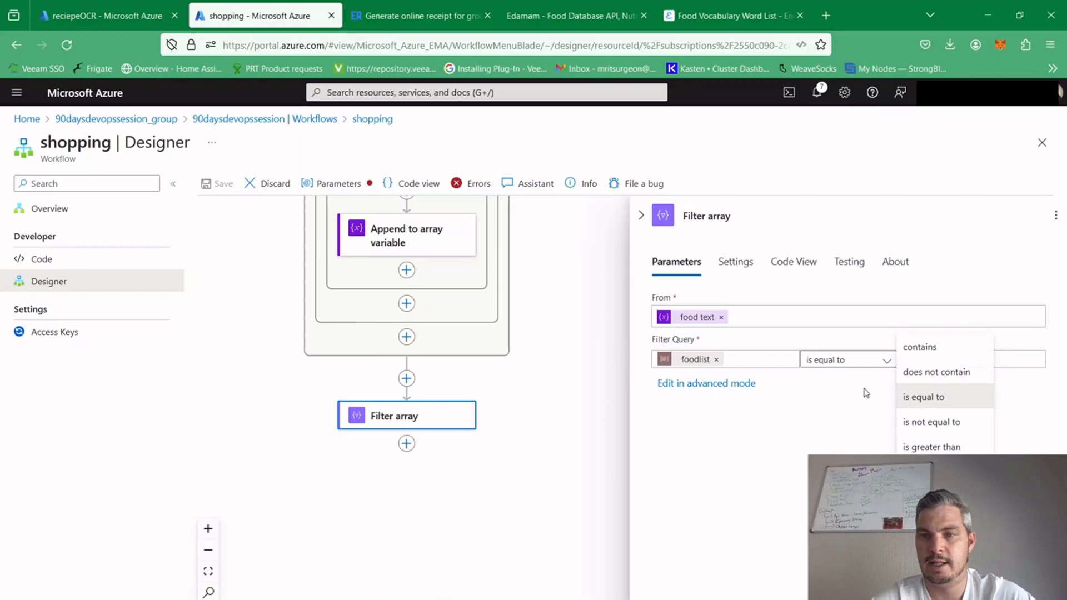
pyautogui.click(946, 346)
# Set the value that the filter query's contains condition checks for to the food text variable
pyautogui.click(903, 360)
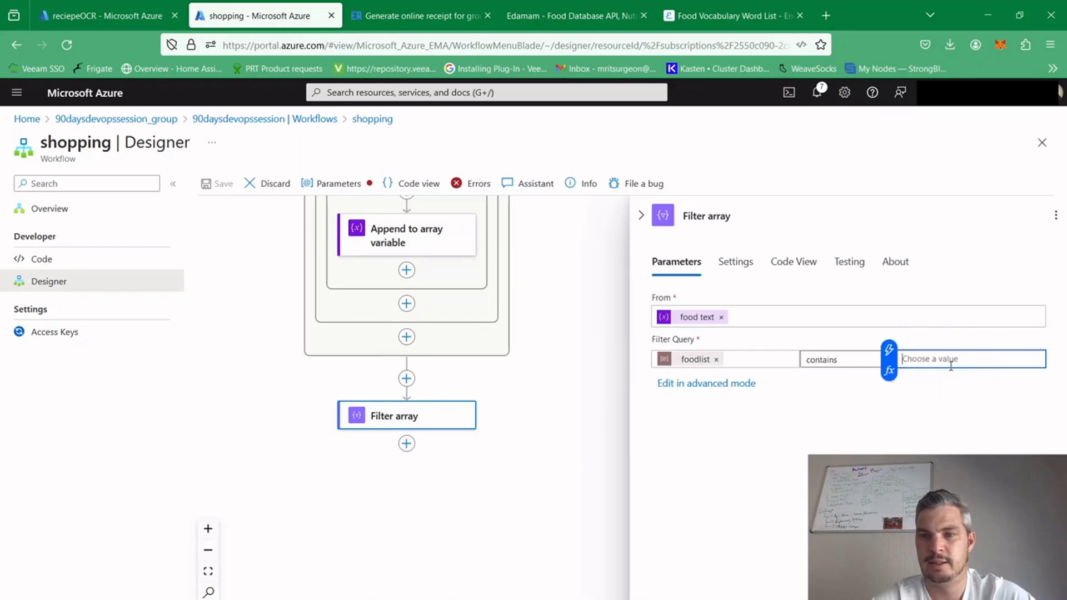
pyautogui.click(887, 360)
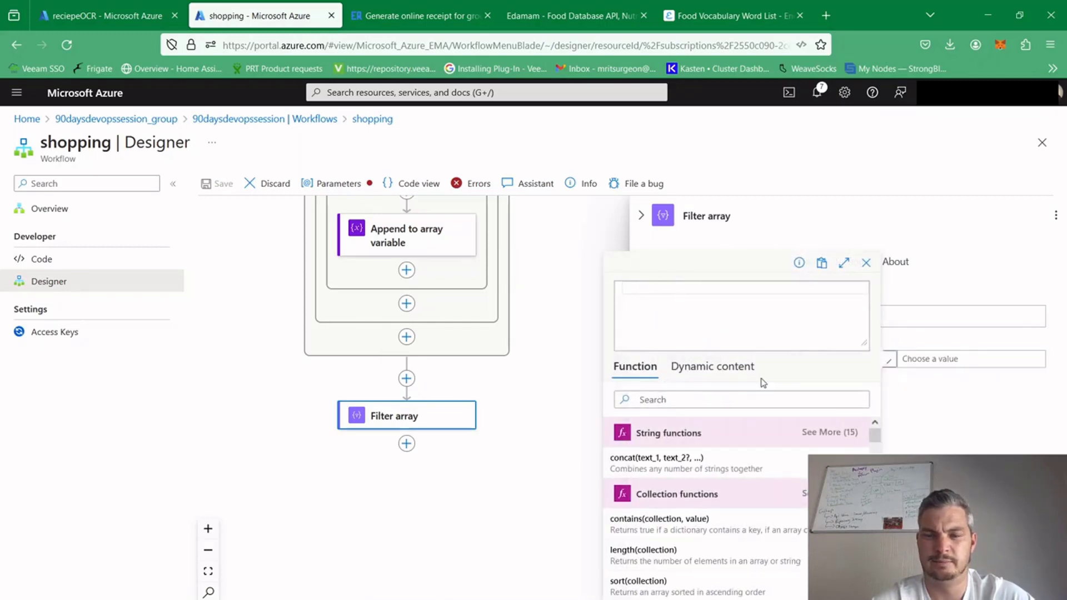
pyautogui.click(701, 370)
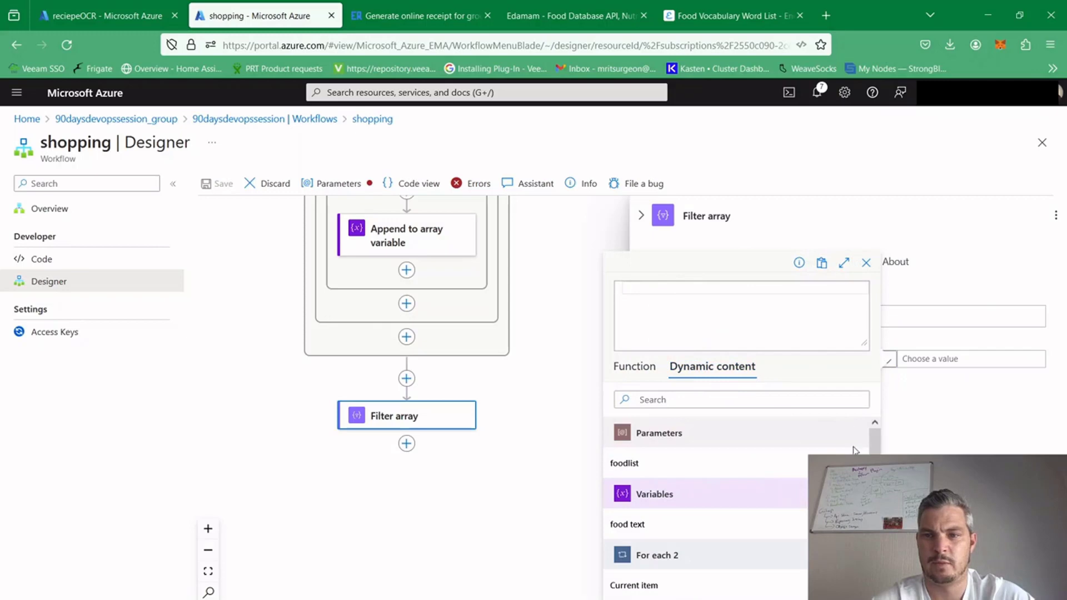
pyautogui.click(665, 526)
pyautogui.click(699, 597)
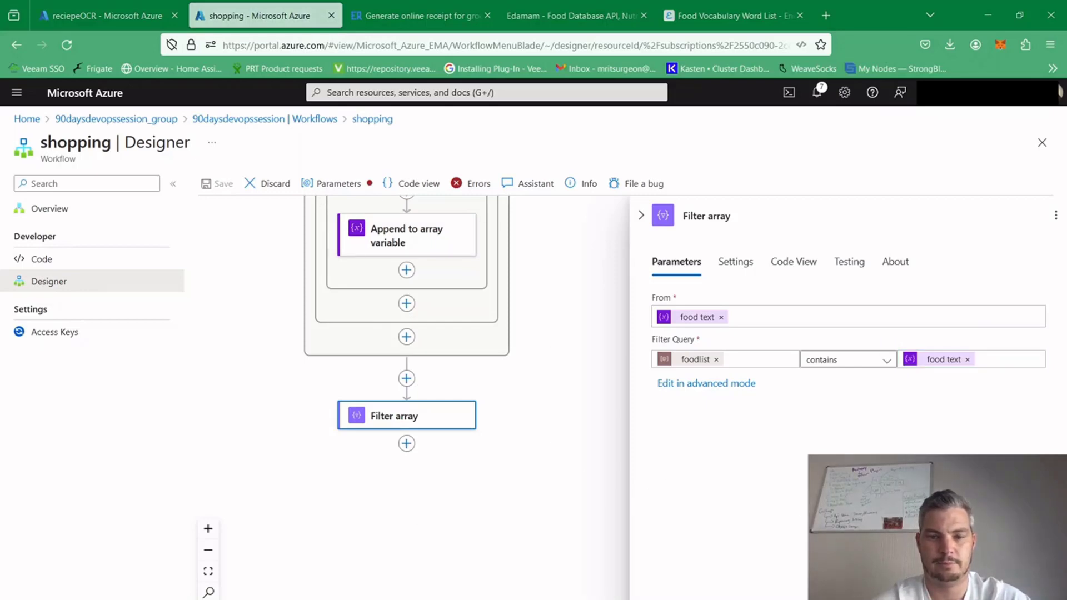
# Examine the Filter array action's input words and filtered output in the completed reciepeOCR workflow run
pyautogui.click(110, 12)
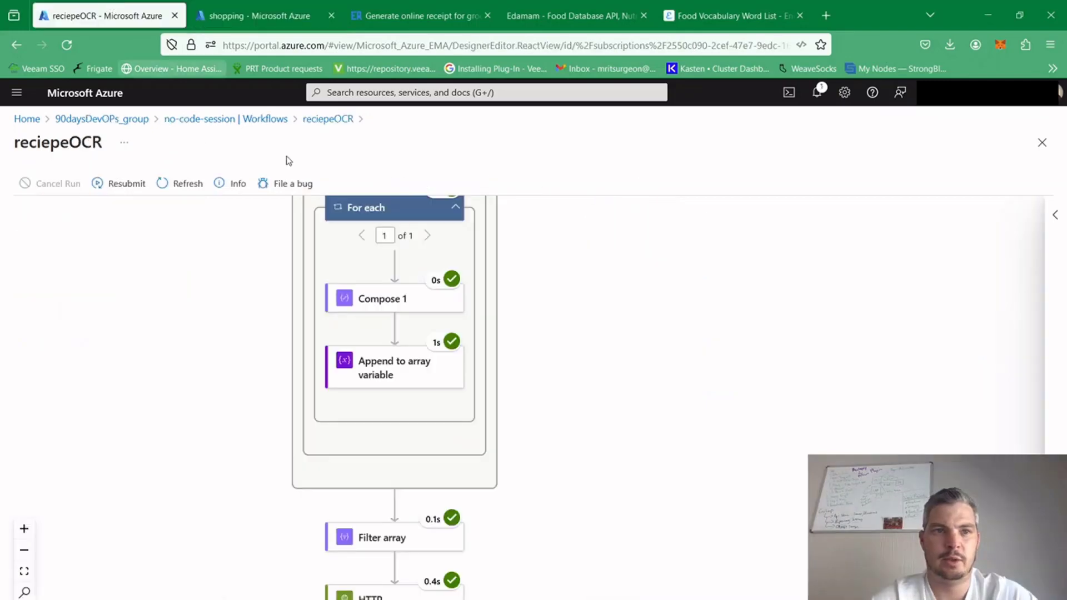
pyautogui.moveTo(627, 581); pyautogui.dragTo(695, 533)
pyautogui.click(436, 490)
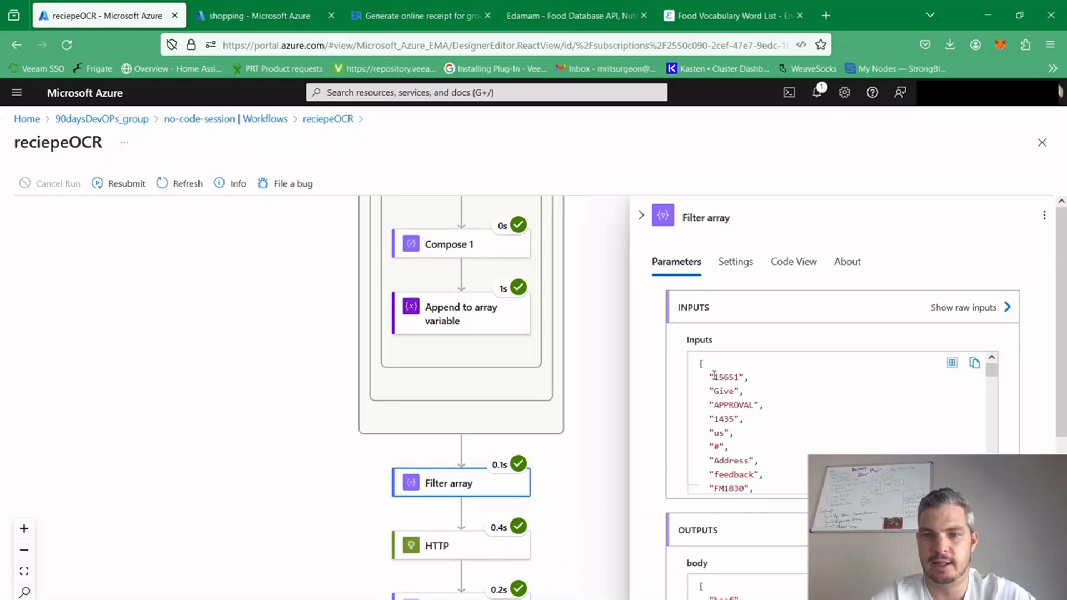
pyautogui.moveTo(722, 366); pyautogui.dragTo(763, 512)
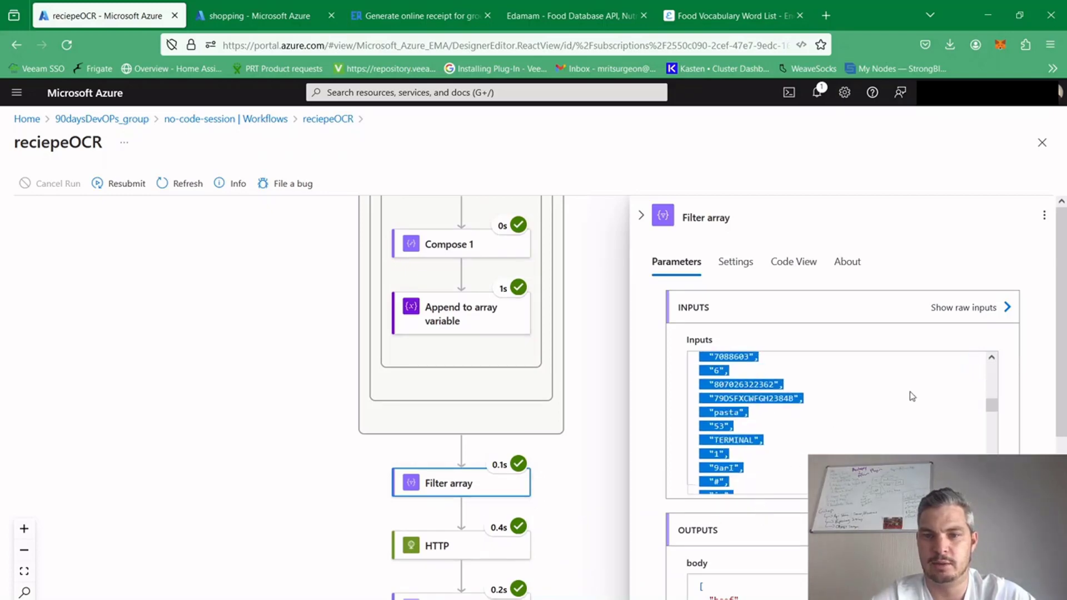
pyautogui.click(1049, 354)
pyautogui.moveTo(1060, 341); pyautogui.dragTo(1055, 409)
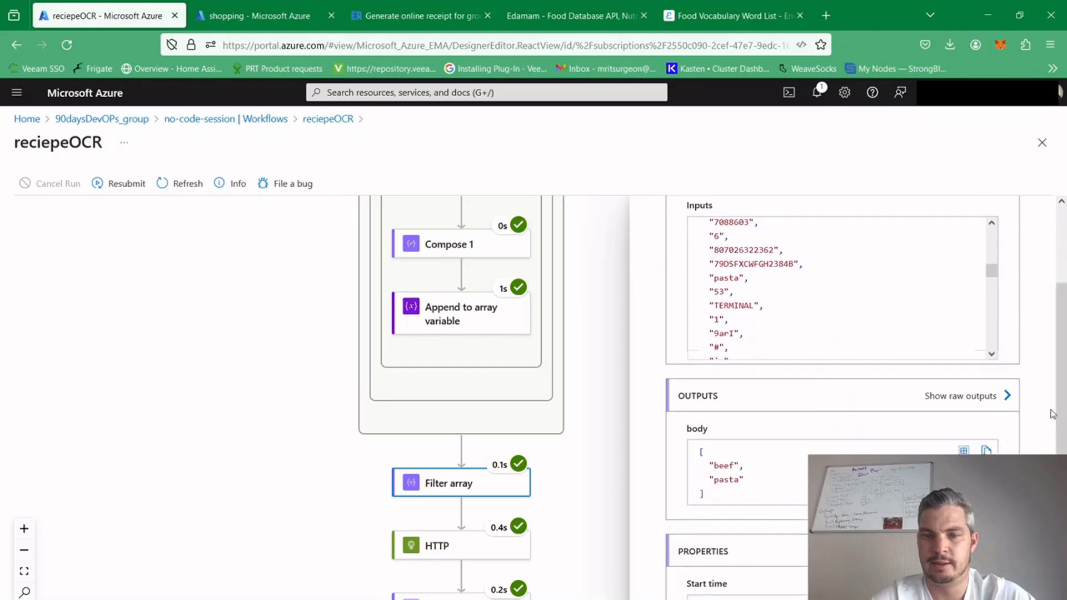
pyautogui.moveTo(696, 456); pyautogui.dragTo(750, 492)
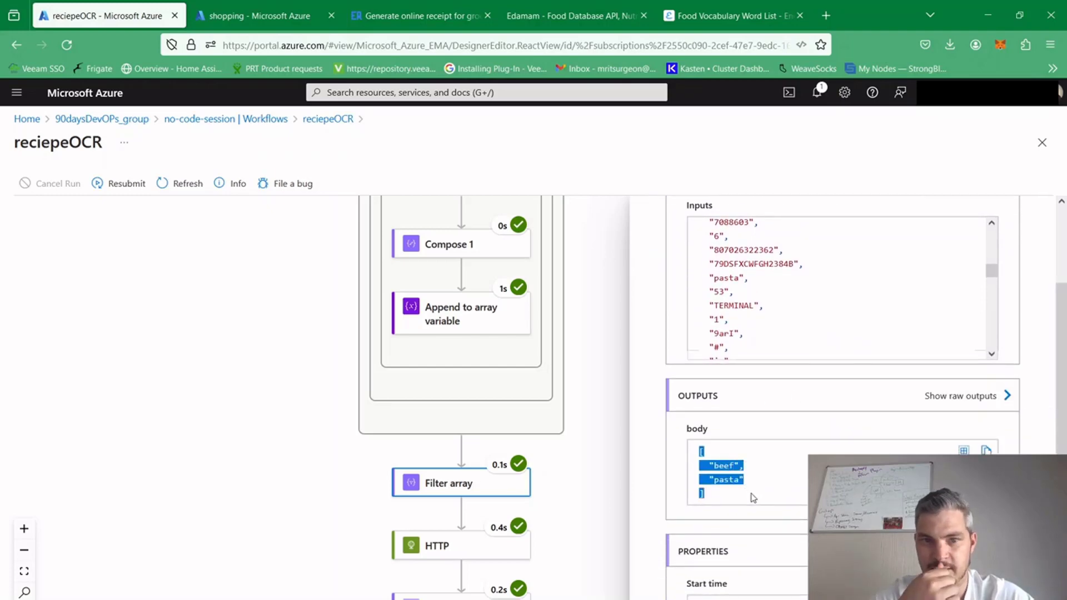
pyautogui.click(770, 487)
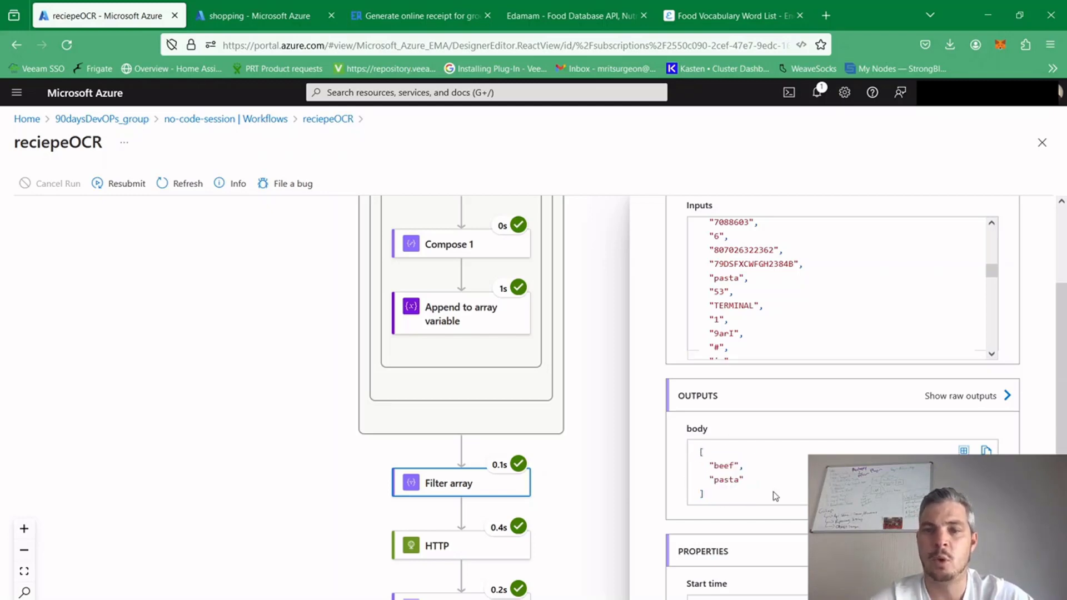
pyautogui.moveTo(606, 501); pyautogui.dragTo(533, 457)
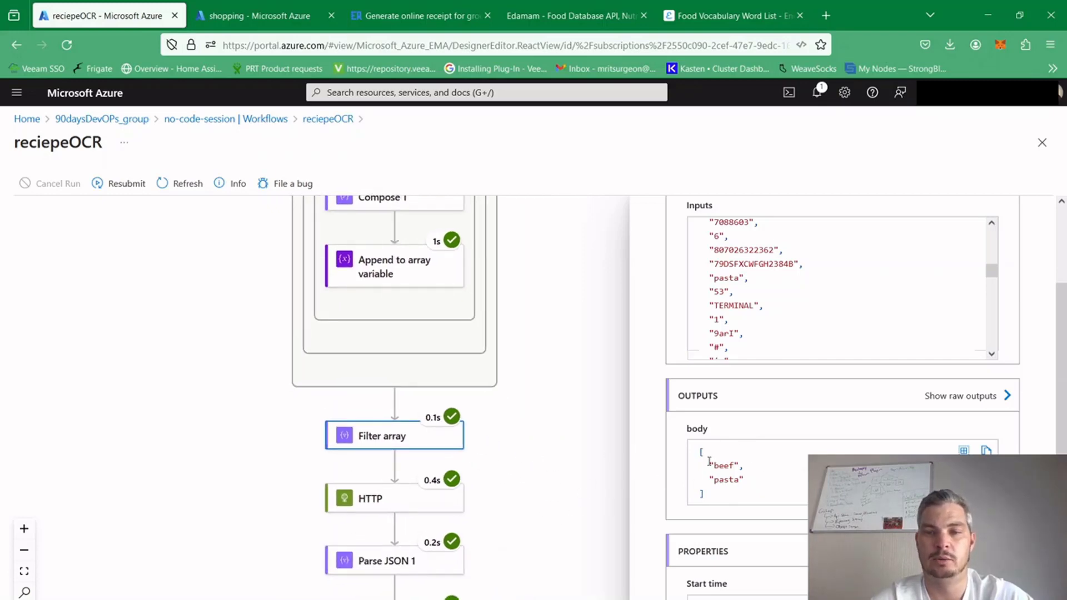
pyautogui.moveTo(707, 465); pyautogui.dragTo(745, 482)
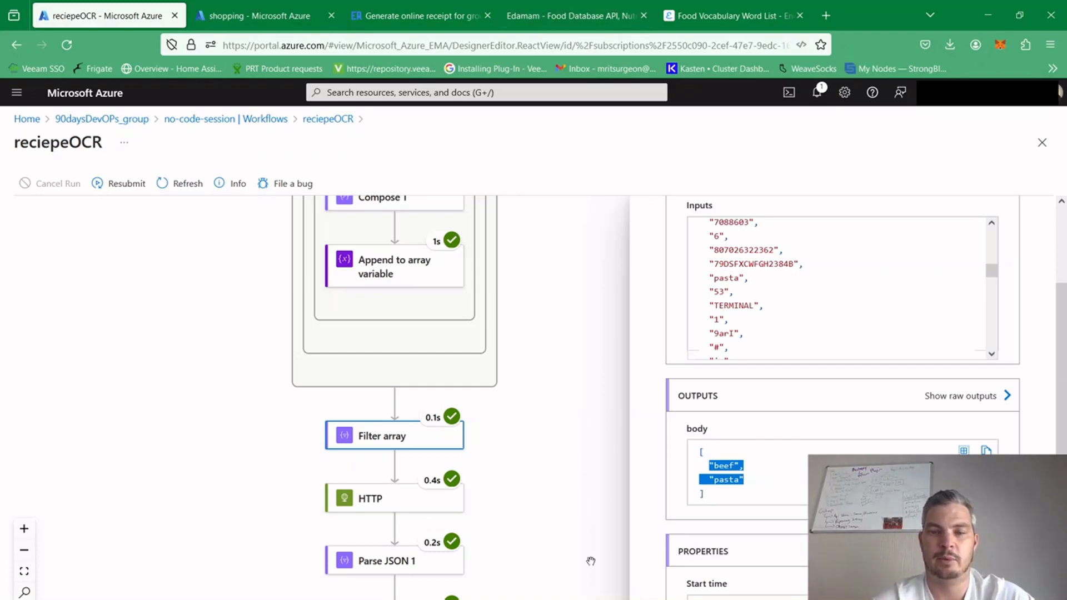
pyautogui.click(593, 599)
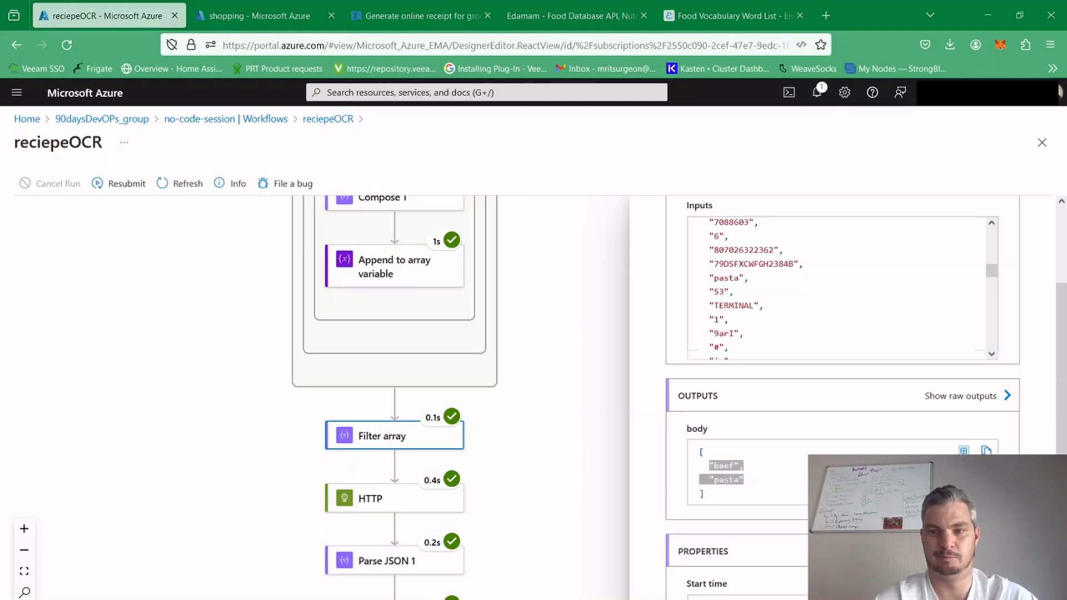
# Switch to the Edamam site, sign in to Edamam APIs with the account username and password, and go to the developer dashboard
pyautogui.click(517, 12)
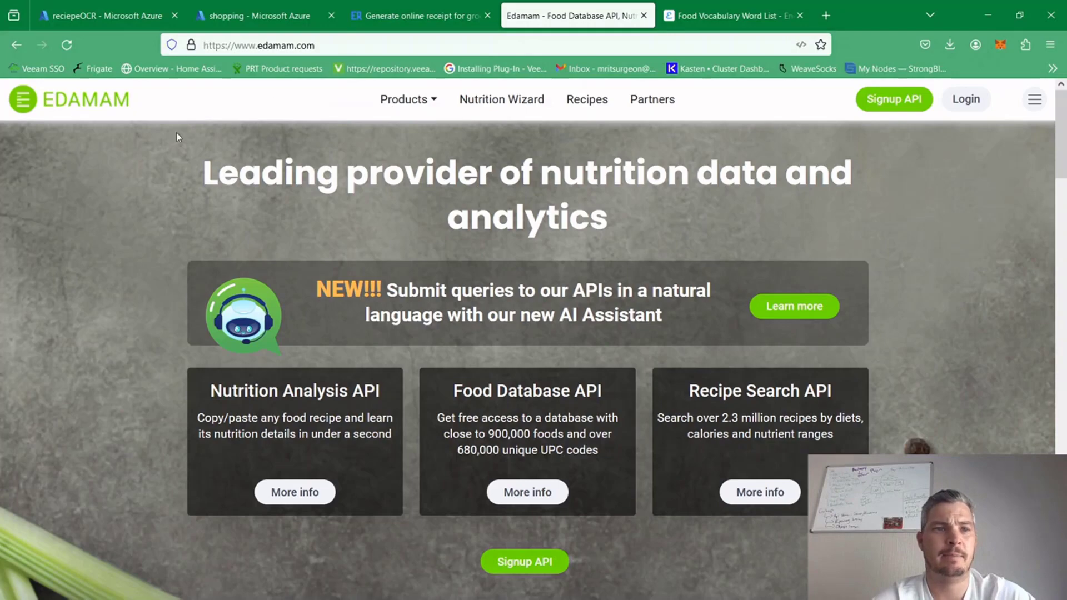
pyautogui.click(965, 100)
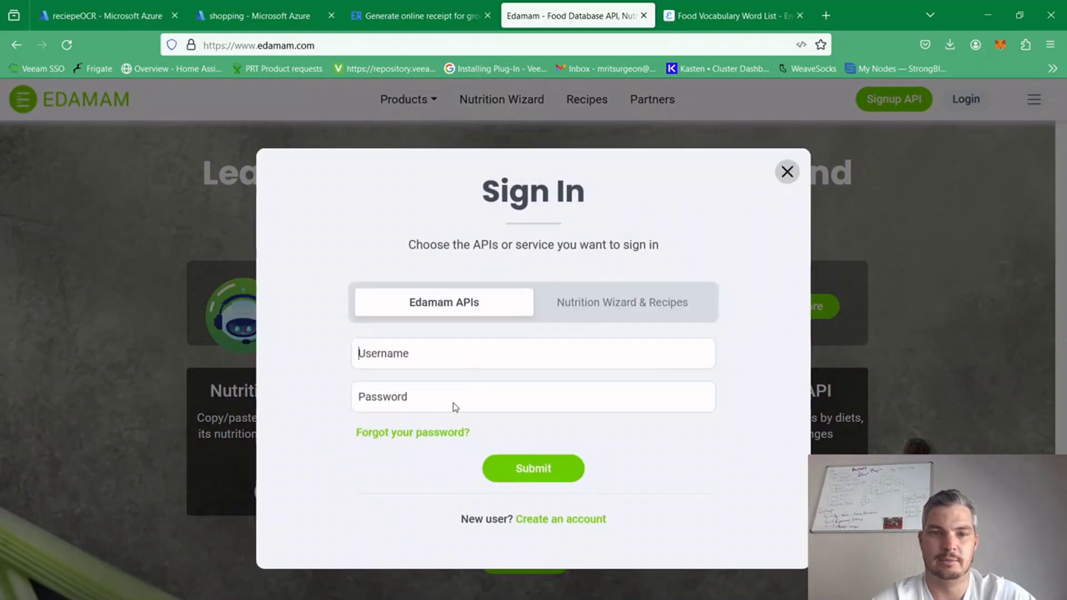
pyautogui.click(535, 465)
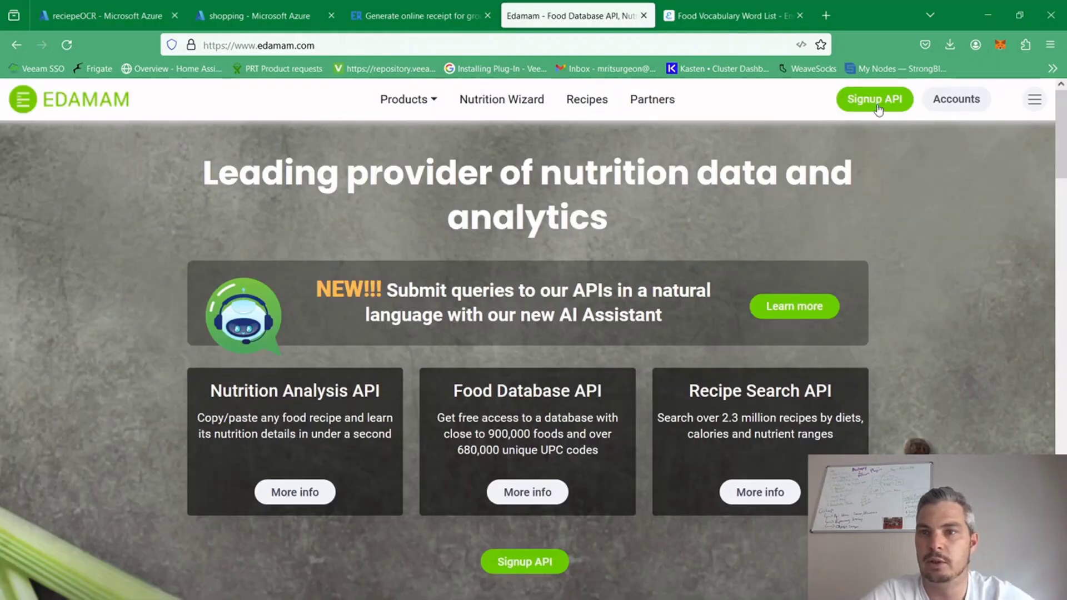
pyautogui.click(959, 99)
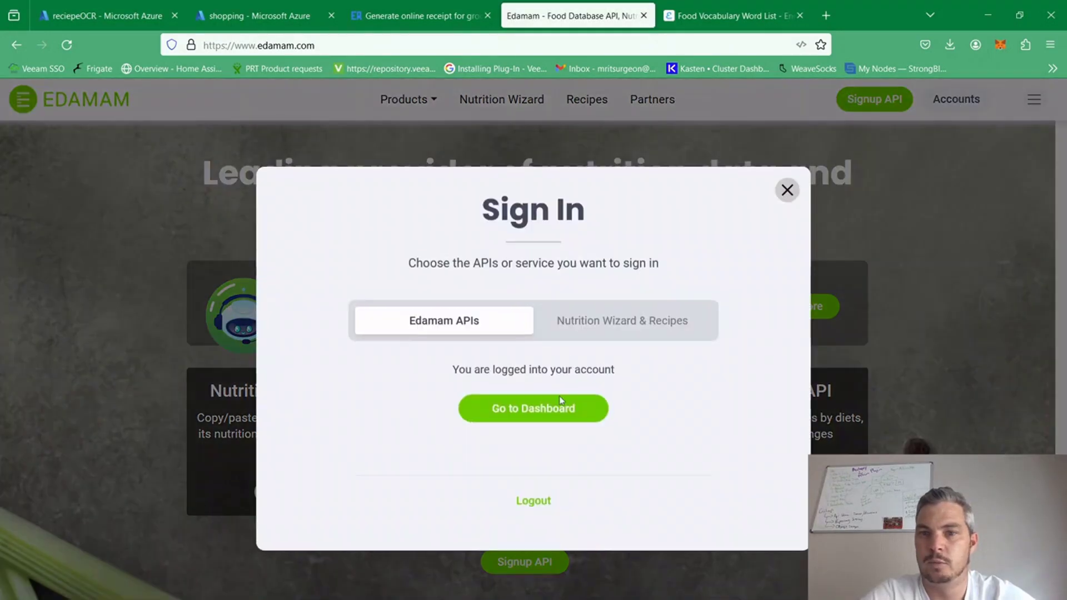
pyautogui.click(538, 404)
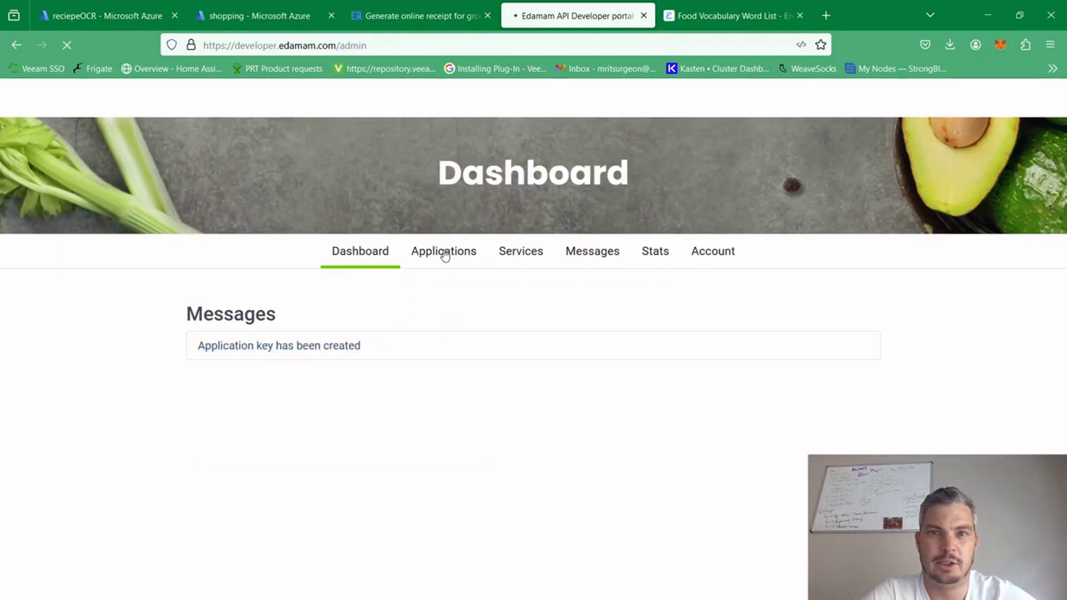
# View the 90 days Devops application's details and examine its application ID and application key
pyautogui.click(445, 255)
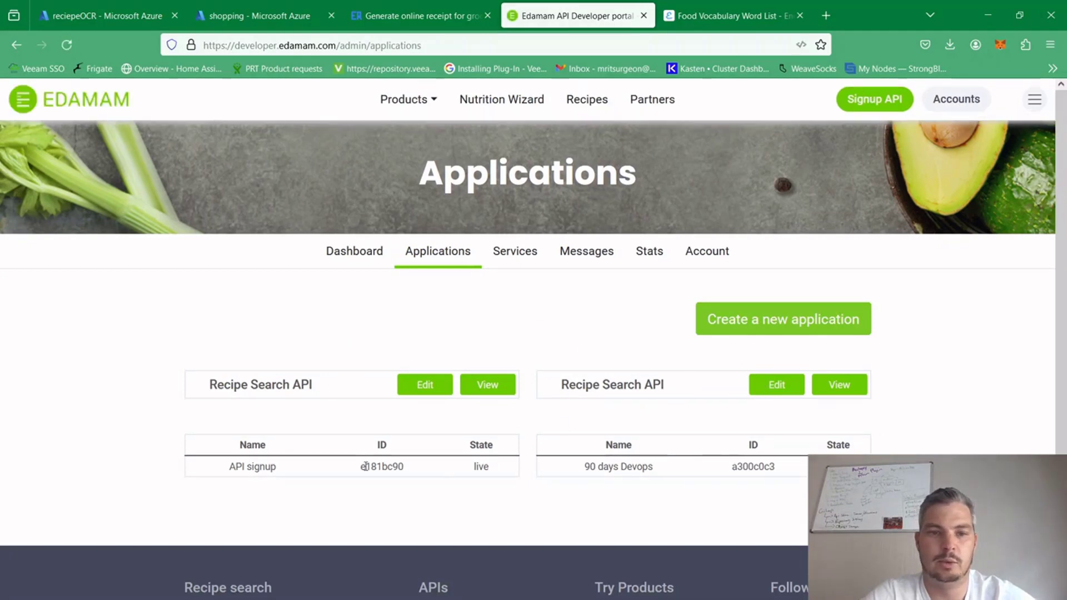
pyautogui.doubleClick(362, 467)
pyautogui.click(482, 489)
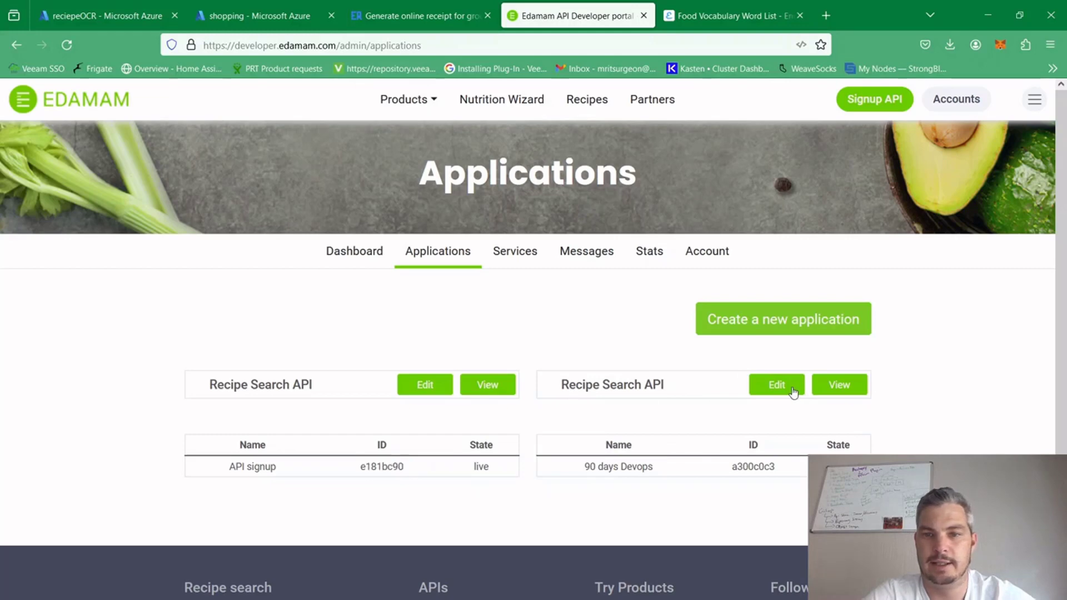
pyautogui.click(838, 386)
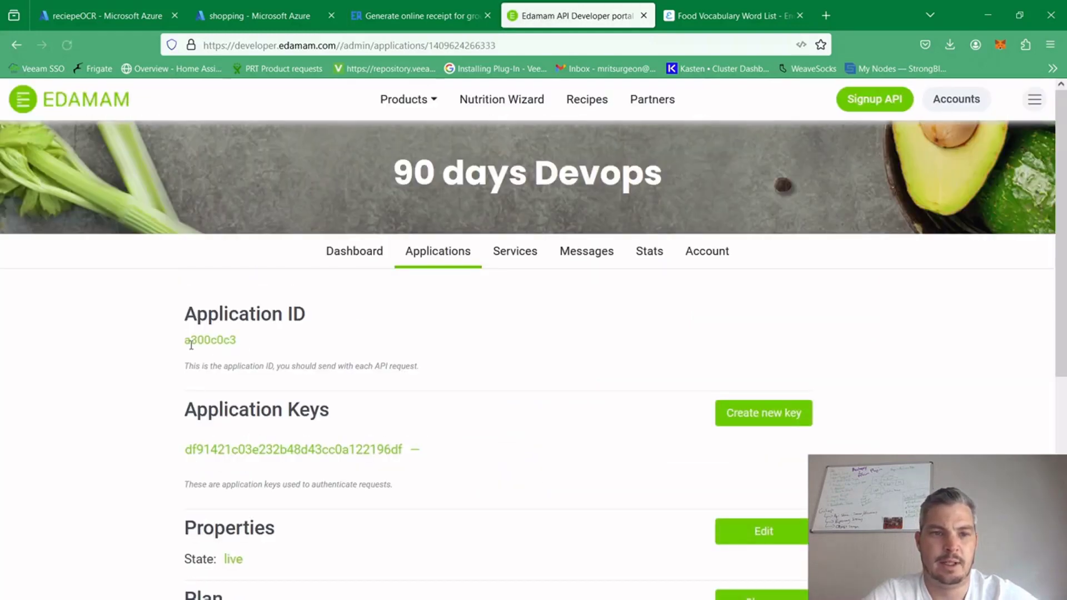
pyautogui.moveTo(184, 339); pyautogui.dragTo(253, 345)
pyautogui.moveTo(154, 444); pyautogui.dragTo(476, 493)
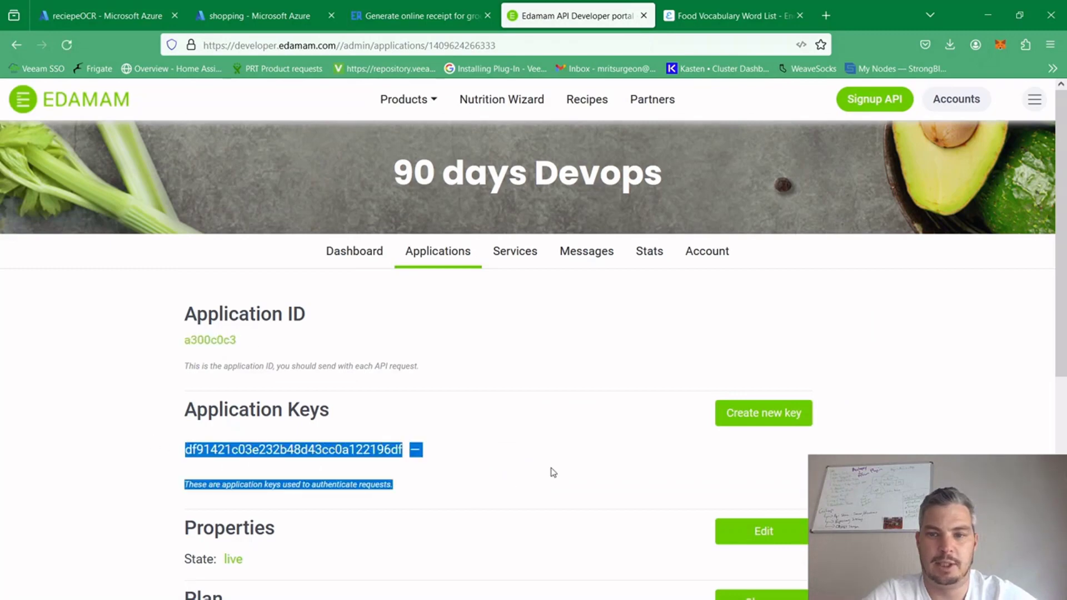
pyautogui.click(552, 469)
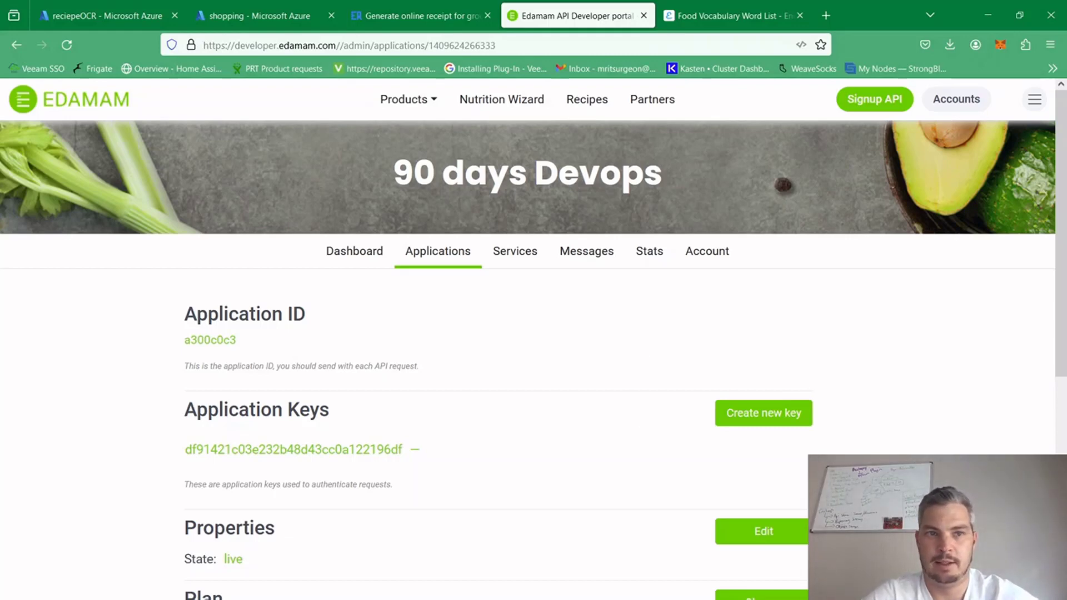
# In the Recipe Search API documentation, expand the GET /api/recipes/v2 endpoint and enable trying out its request
pyautogui.click(623, 599)
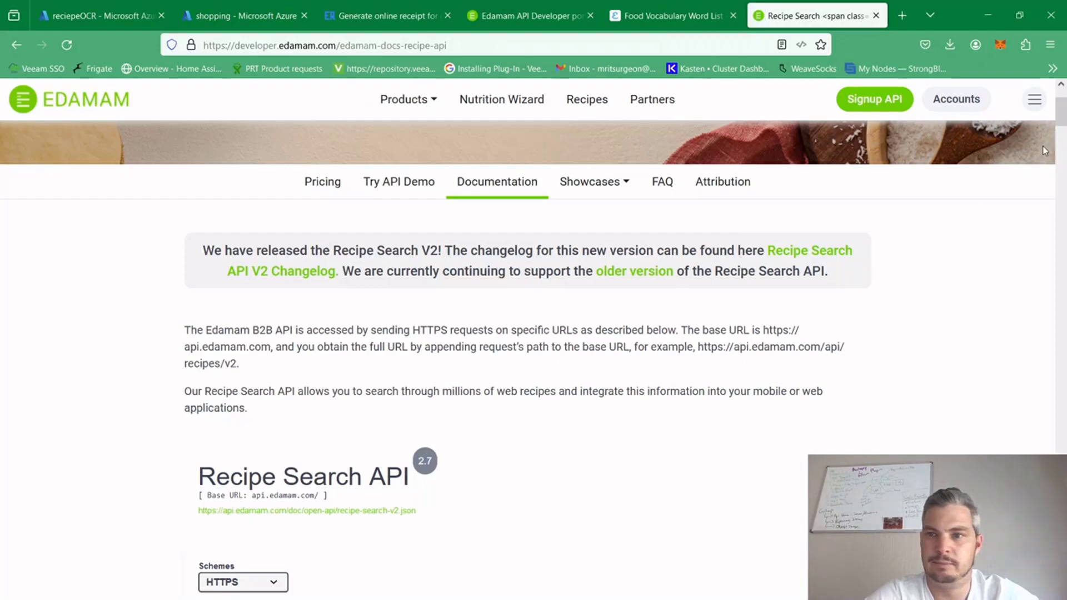
pyautogui.moveTo(1062, 121); pyautogui.dragTo(1064, 146)
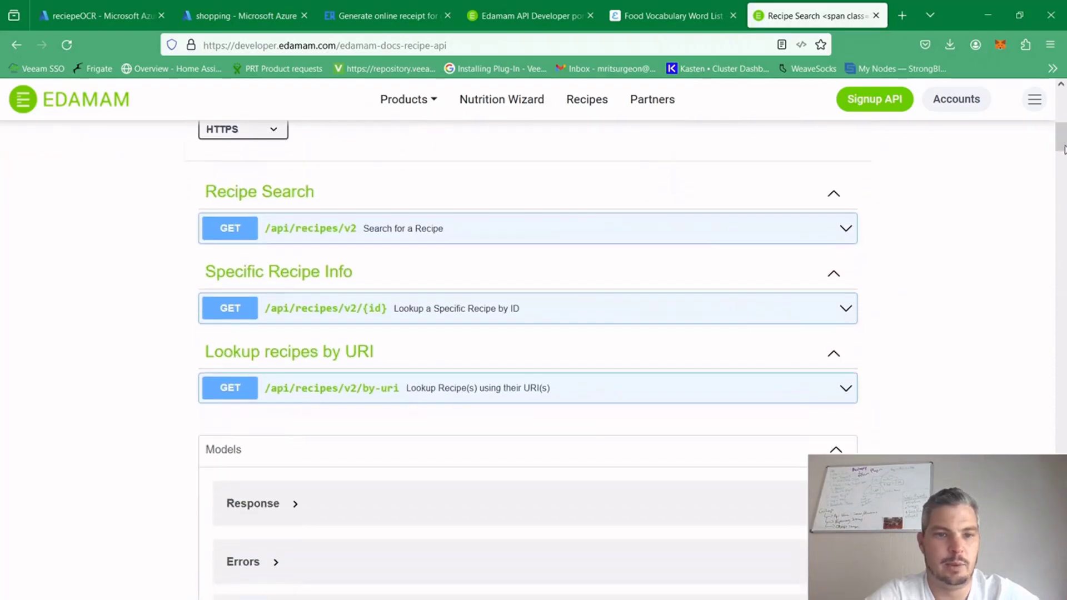
pyautogui.click(845, 229)
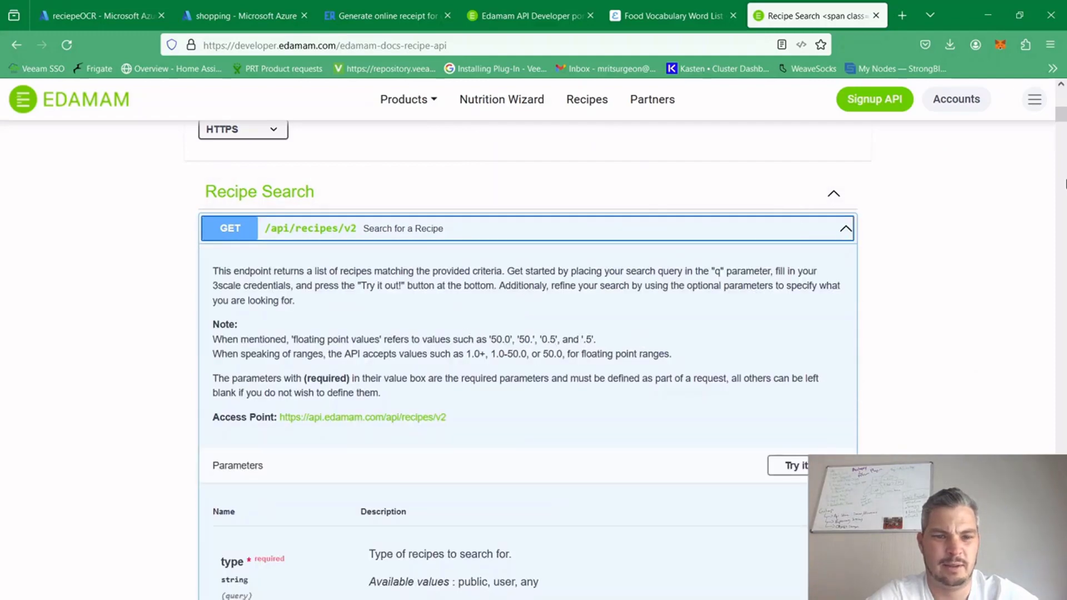
pyautogui.moveTo(1065, 115); pyautogui.dragTo(1065, 125)
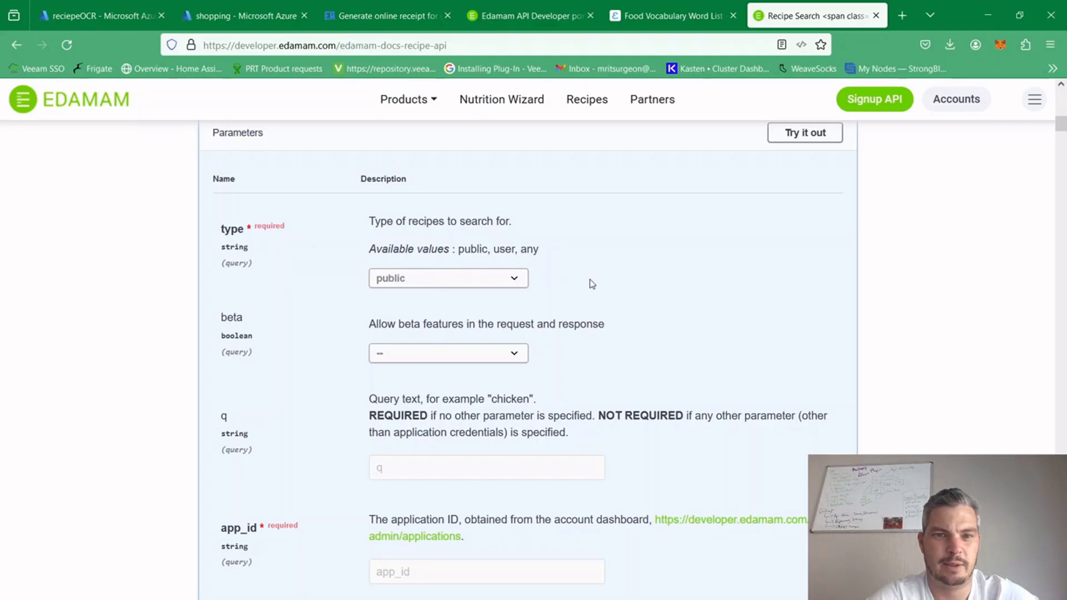
pyautogui.click(818, 135)
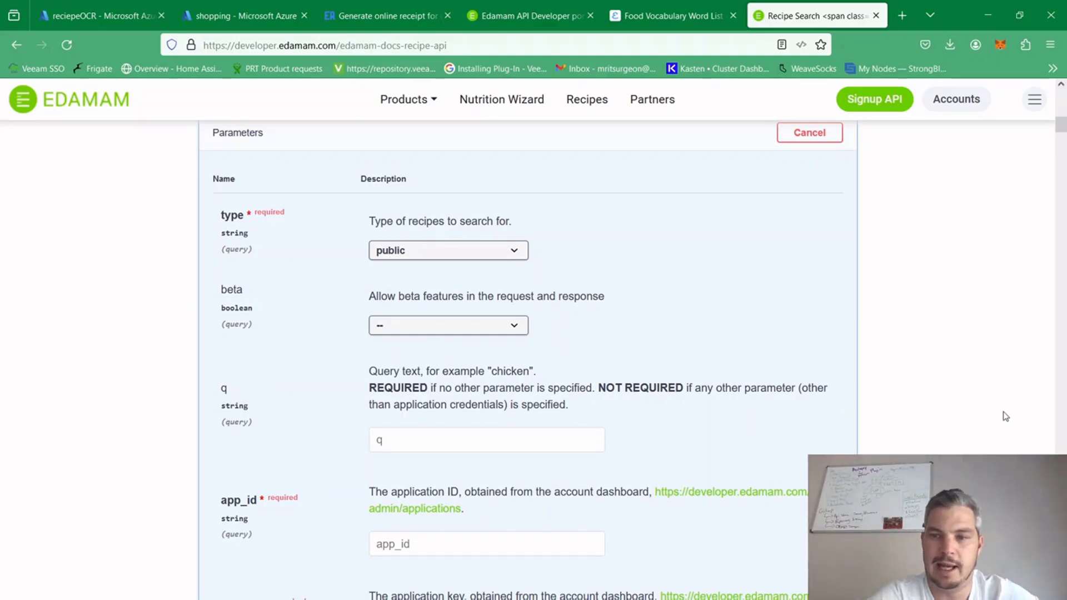
# Examine the recipe search request's parameters, from query text and credentials to the diet, health, cuisine and meal type filters
pyautogui.scroll(-5, 1004, 415)
pyautogui.scroll(-3, 1003, 415)
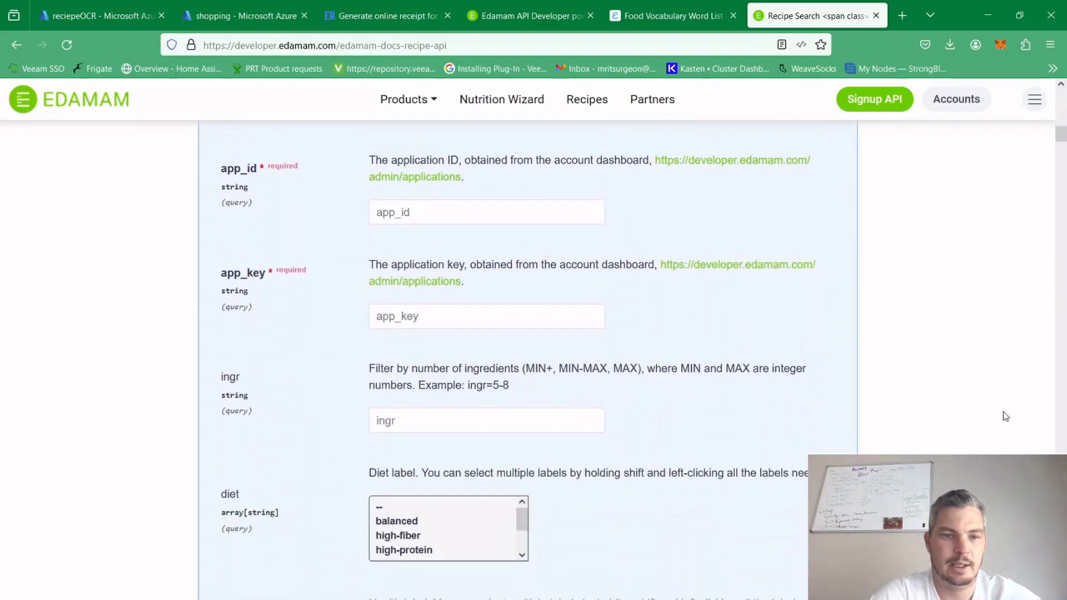
pyautogui.scroll(4, 1003, 415)
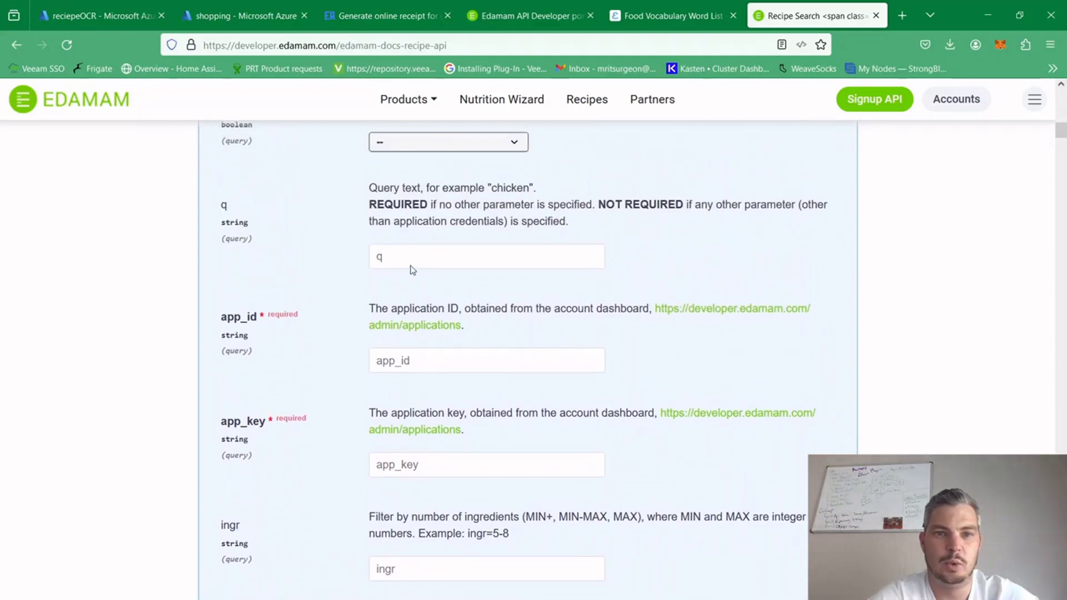
pyautogui.click(384, 257)
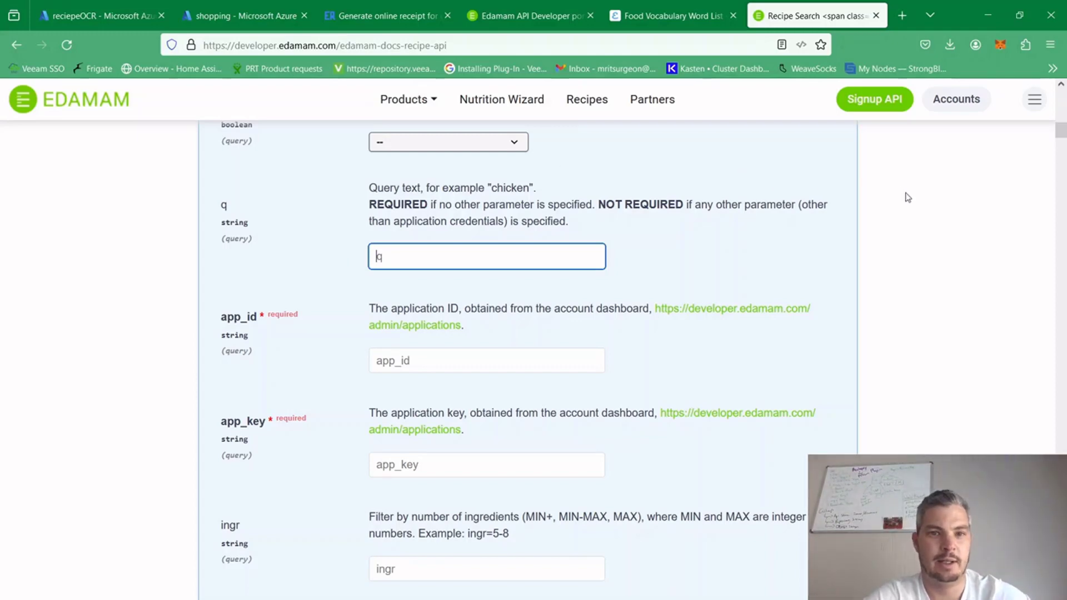
pyautogui.click(908, 319)
pyautogui.scroll(-5, 909, 319)
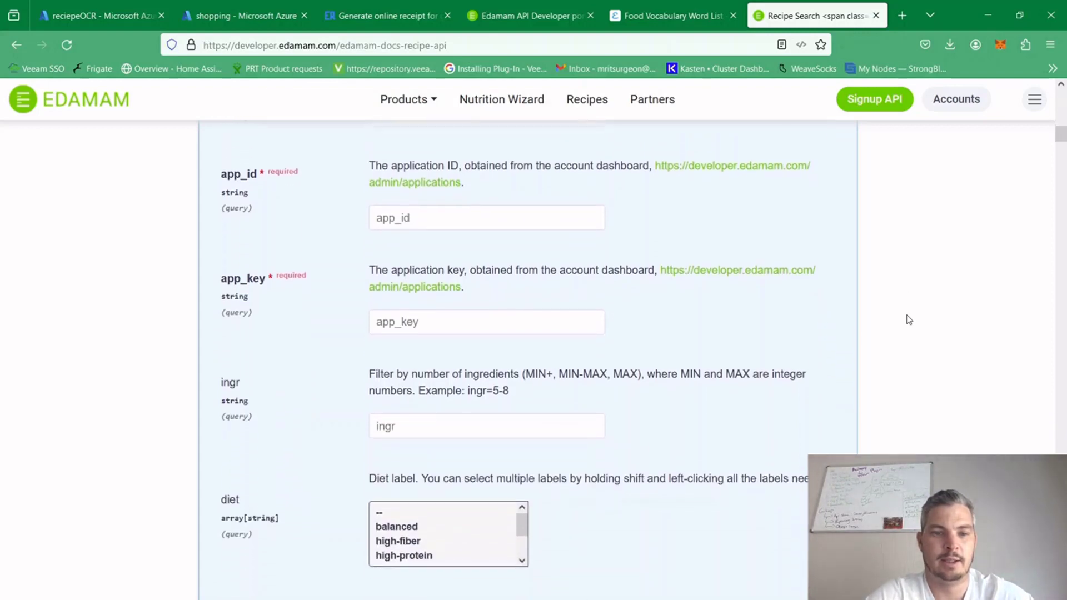
pyautogui.scroll(1, 909, 319)
pyautogui.scroll(-9, 908, 320)
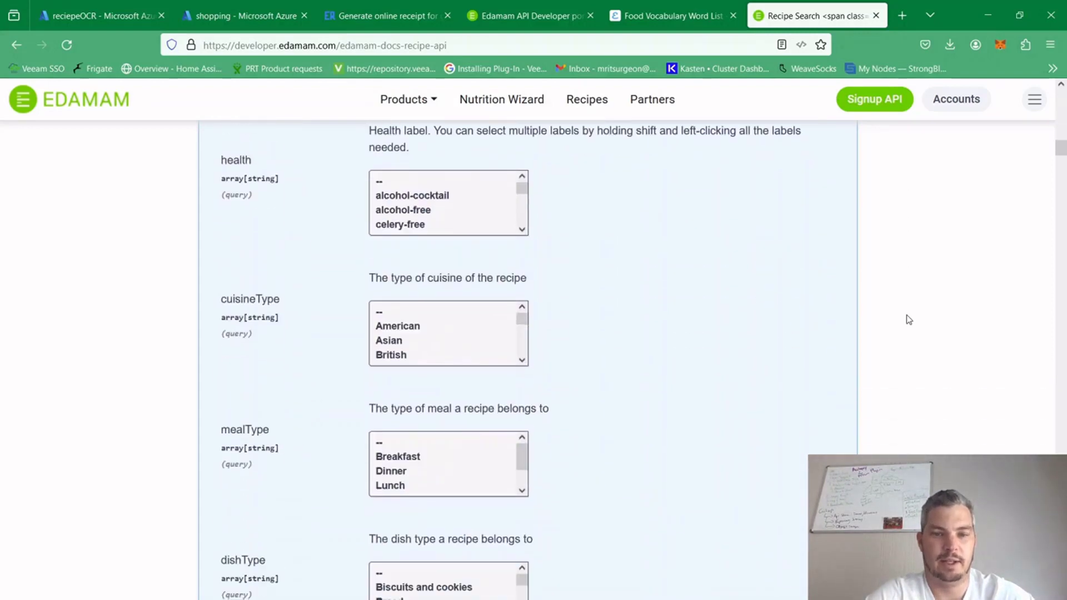
pyautogui.scroll(1, 908, 319)
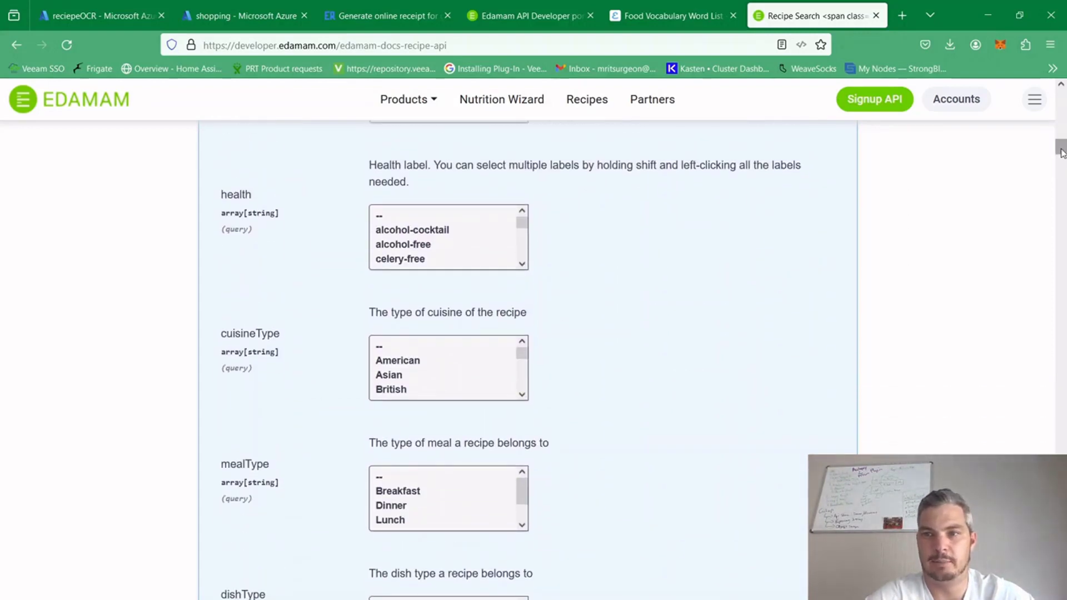
# Fill in the recipe search request's app_id and app_key with the application ID and application key
pyautogui.moveTo(1062, 153); pyautogui.dragTo(1059, 132)
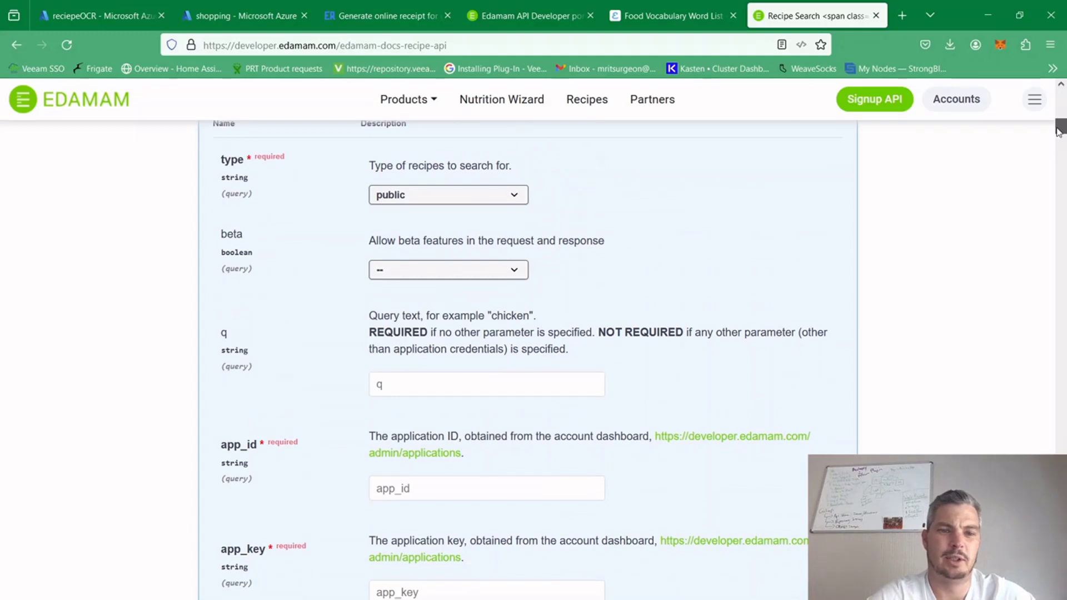
pyautogui.moveTo(1058, 131); pyautogui.dragTo(1058, 128)
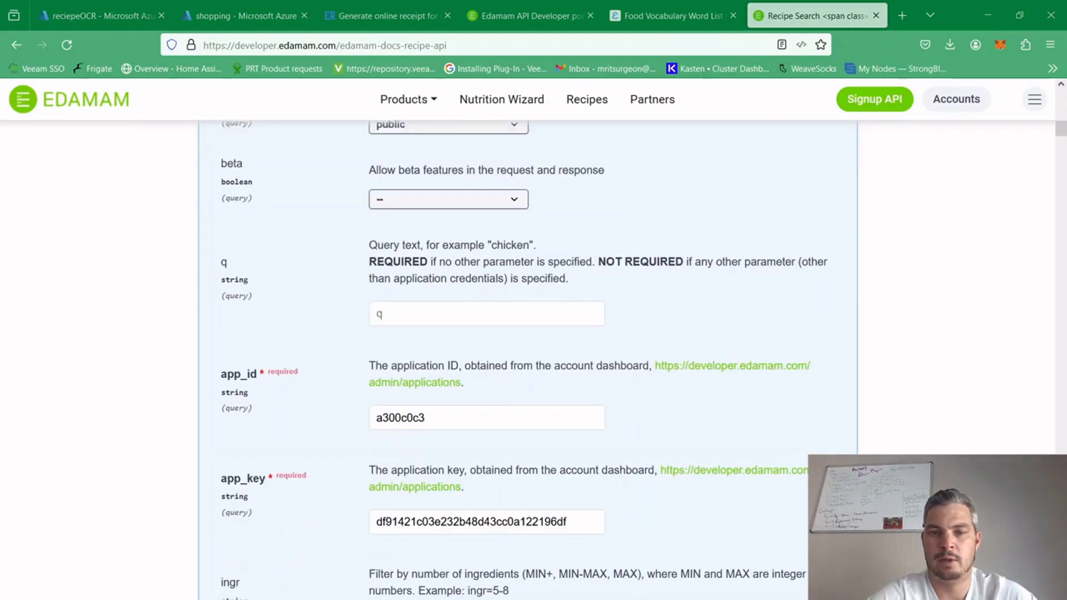
pyautogui.hotkey('alt', 'Tab')
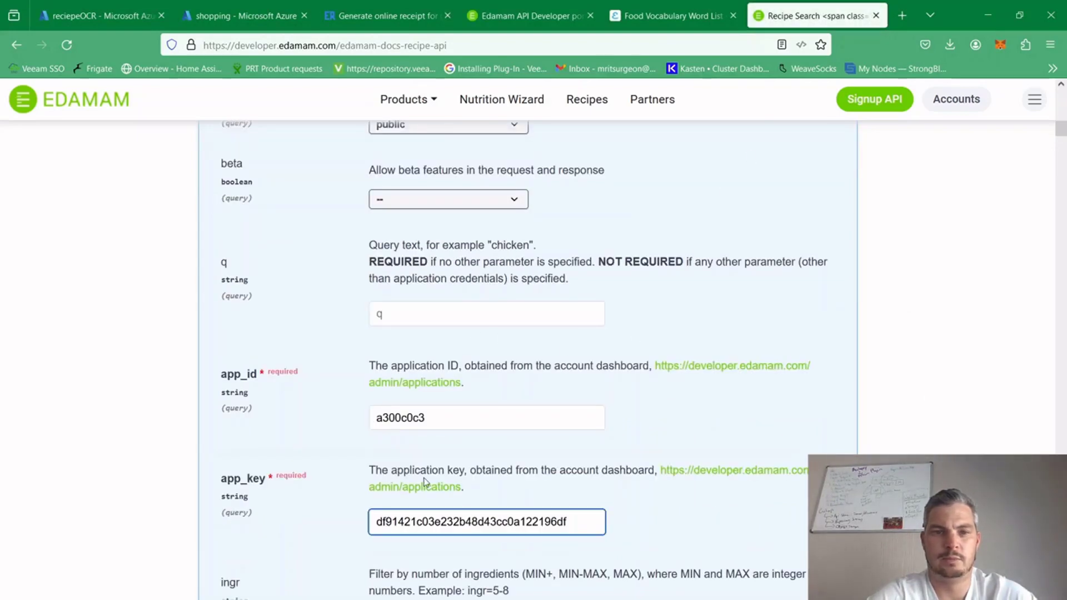
pyautogui.click(931, 316)
# Set the recipe search request's query text q to "chicken,cheese,potatoe"
pyautogui.scroll(1, 931, 317)
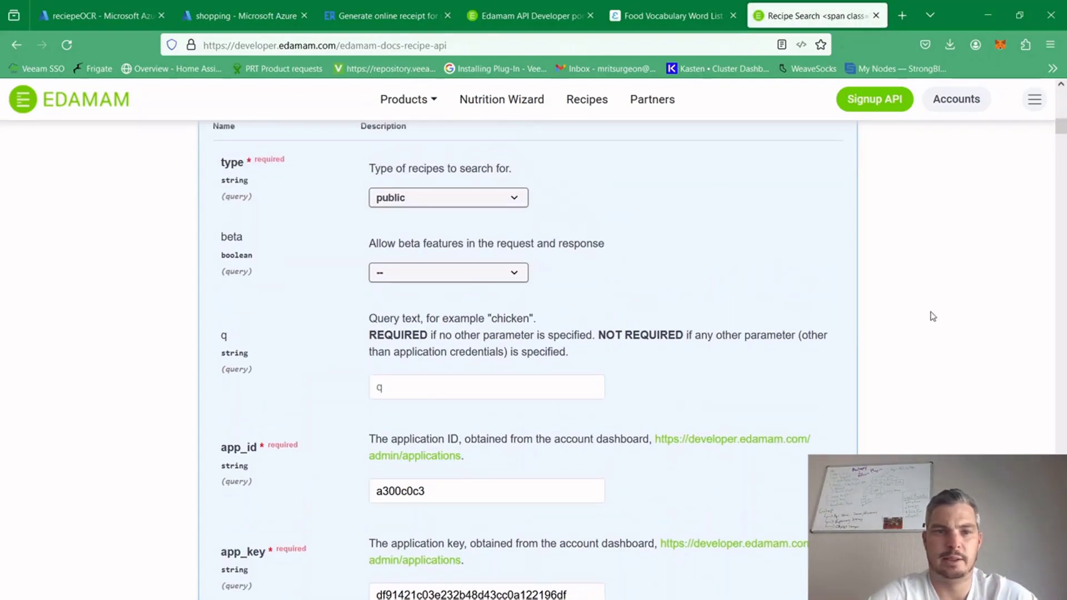
pyautogui.scroll(-1, 933, 316)
pyautogui.click(460, 354)
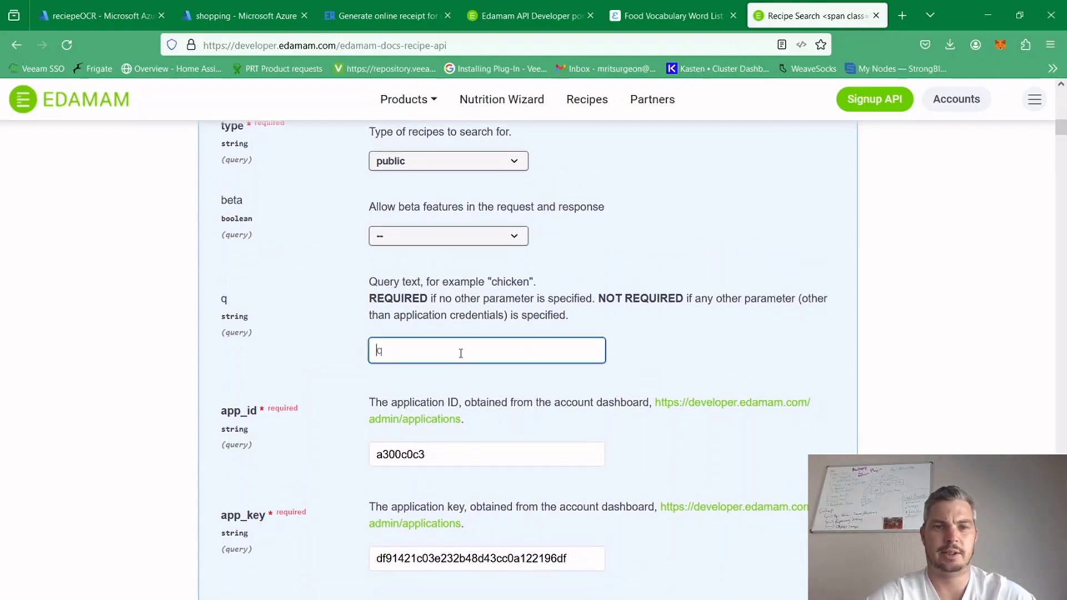
pyautogui.write('ch')
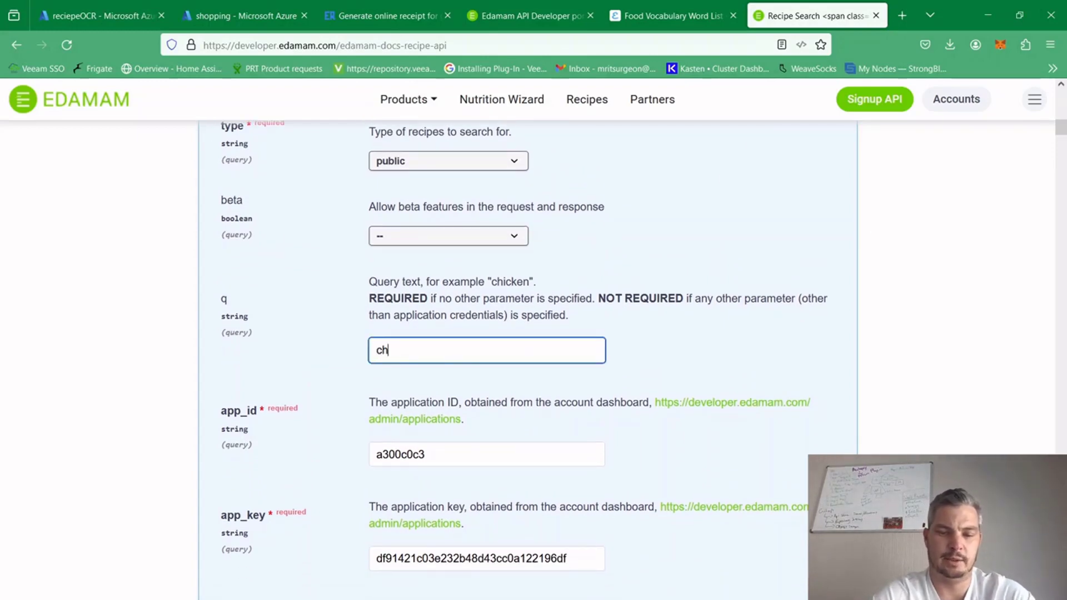
pyautogui.write('eicken')
pyautogui.press('BackSpace')
pyautogui.press('BackSpace')
pyautogui.press('BackSpace')
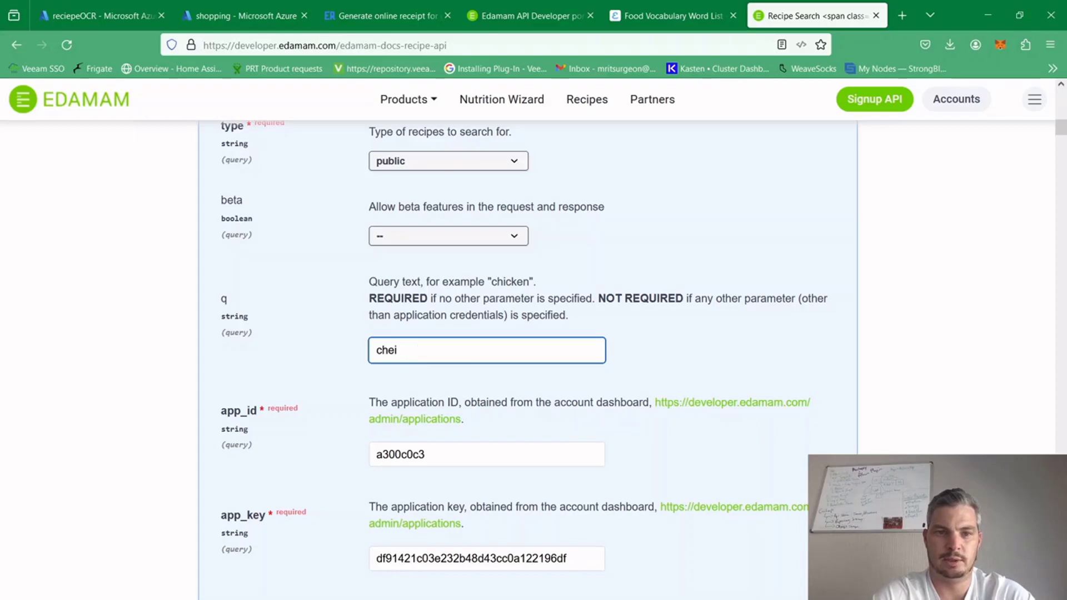
pyautogui.write('cken.')
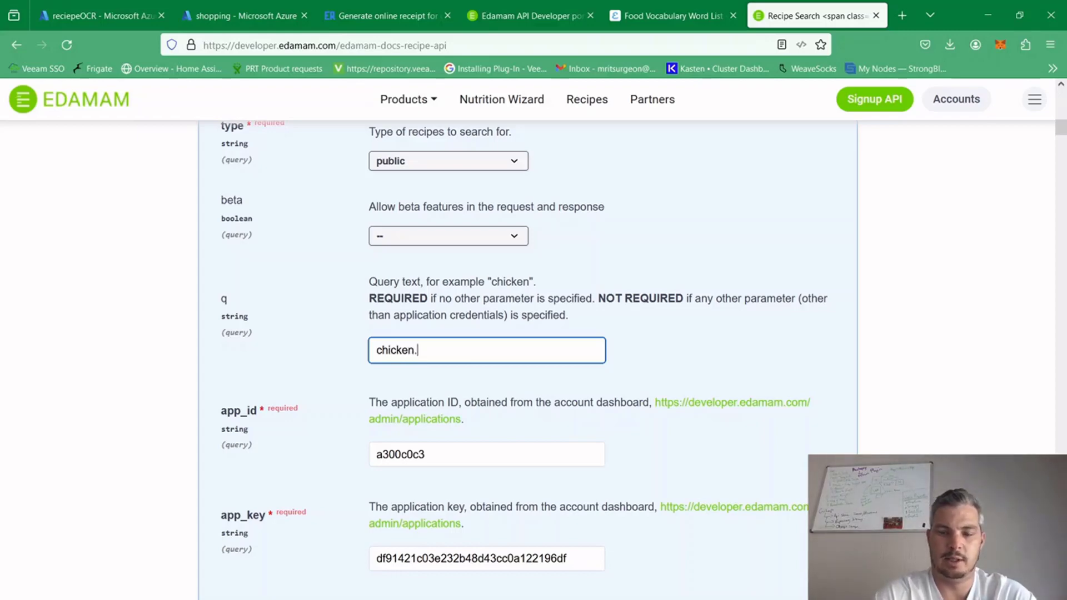
pyautogui.press('BackSpace')
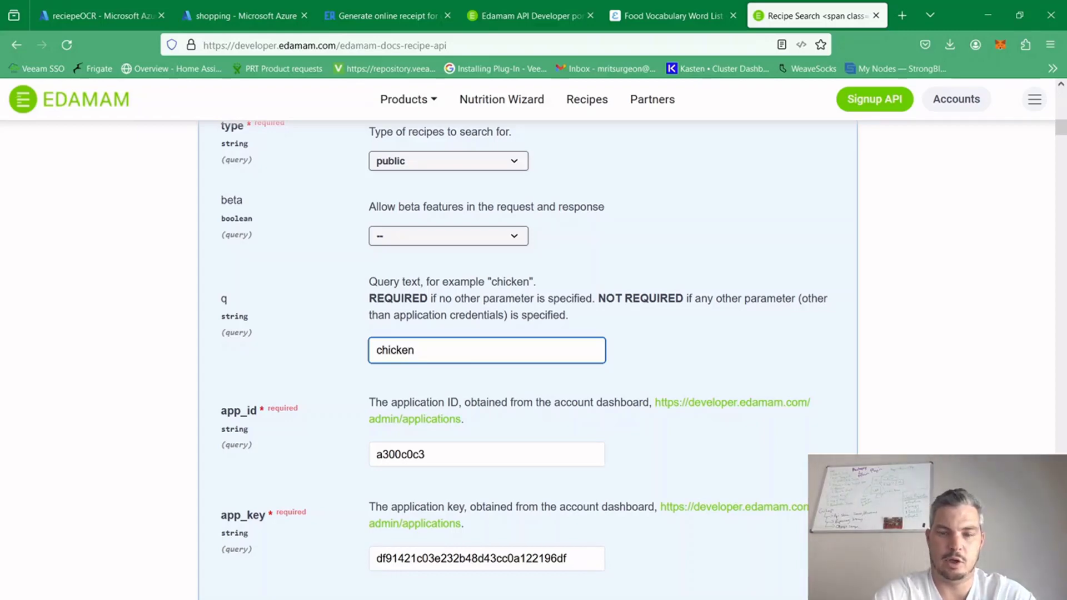
pyautogui.write(',cheese')
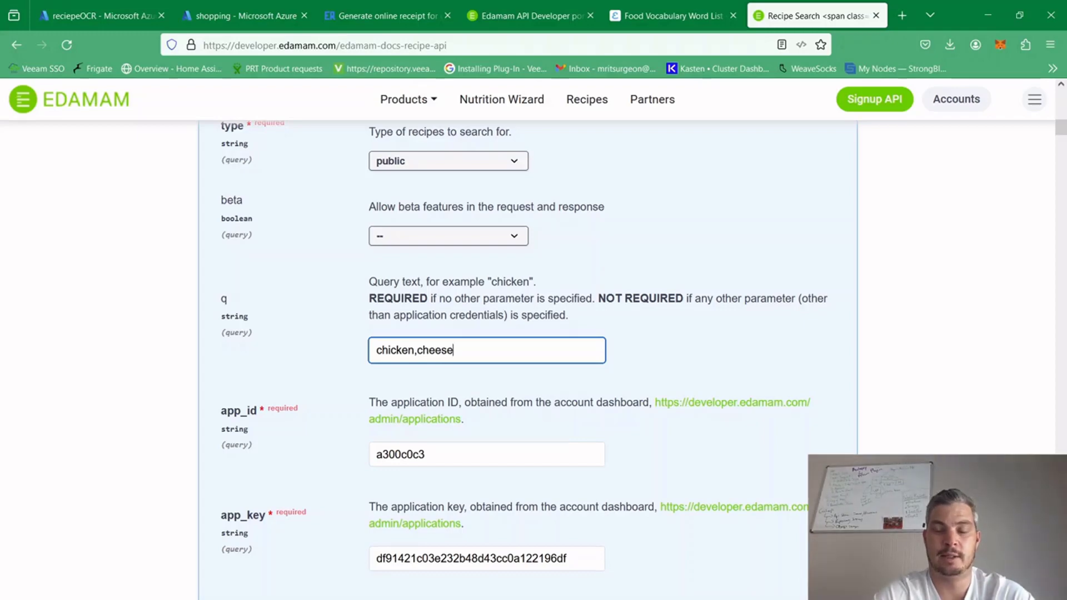
pyautogui.write(',poat')
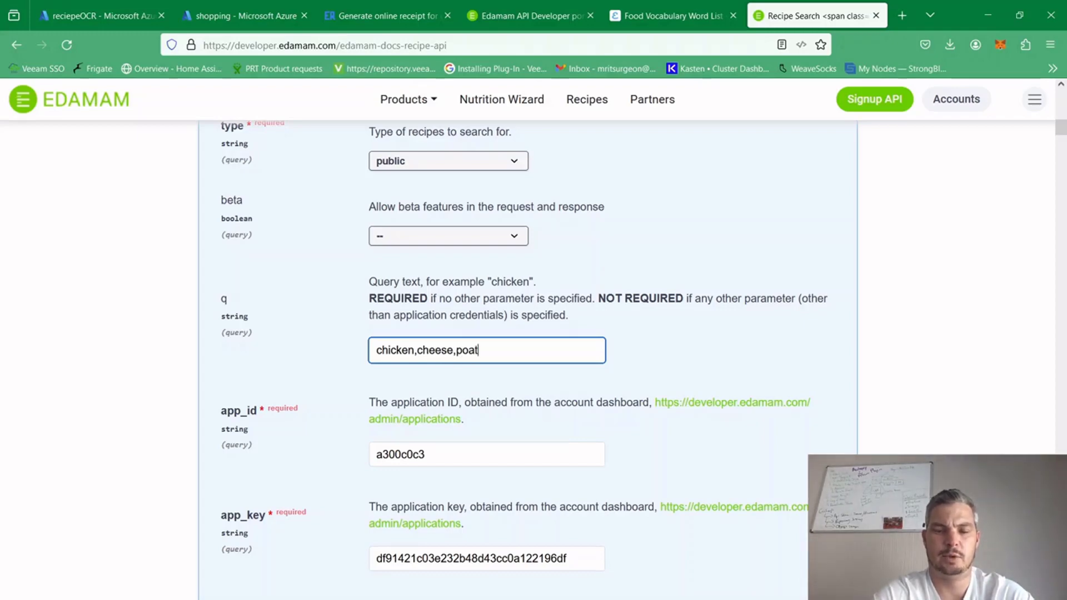
pyautogui.press('BackSpace')
pyautogui.press('BackSpace')
pyautogui.press('BackSpace')
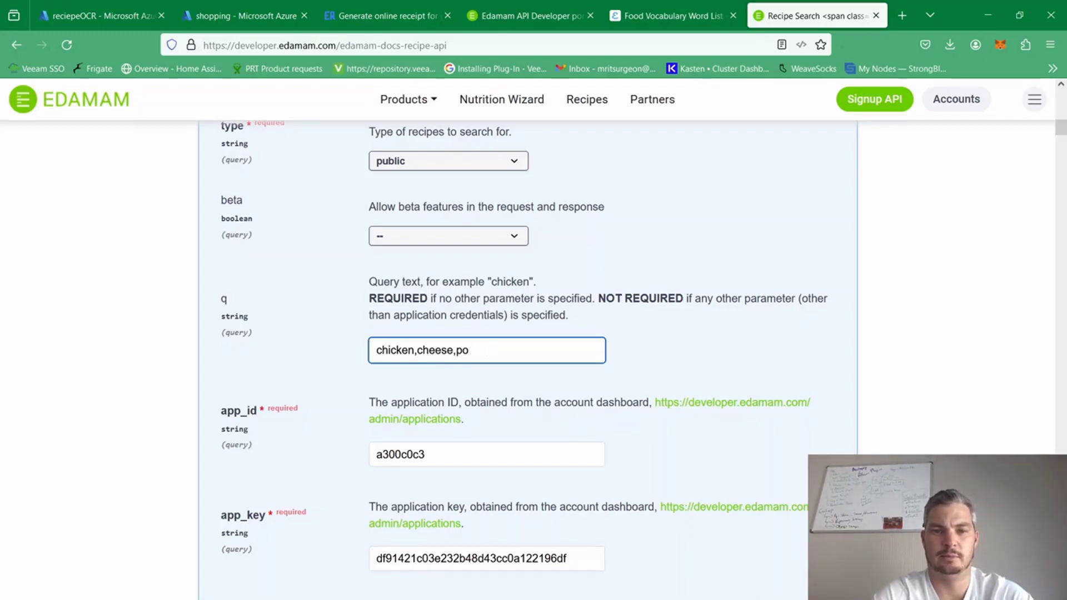
pyautogui.write('tatoe')
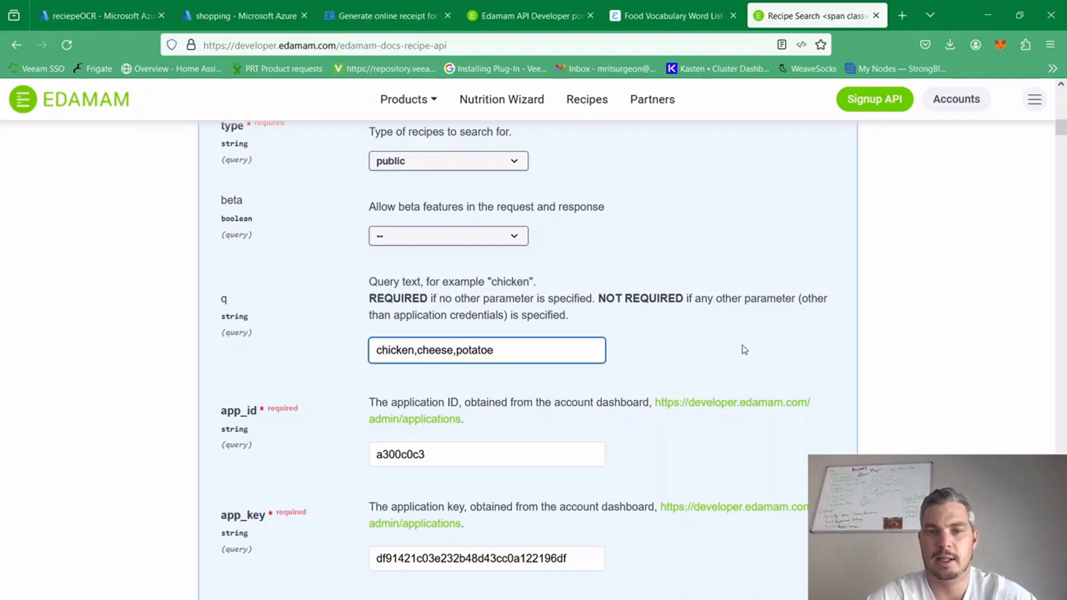
pyautogui.click(778, 373)
# Execute the recipe search request, leaving the remaining optional filters at their defaults
pyautogui.scroll(-9, 778, 372)
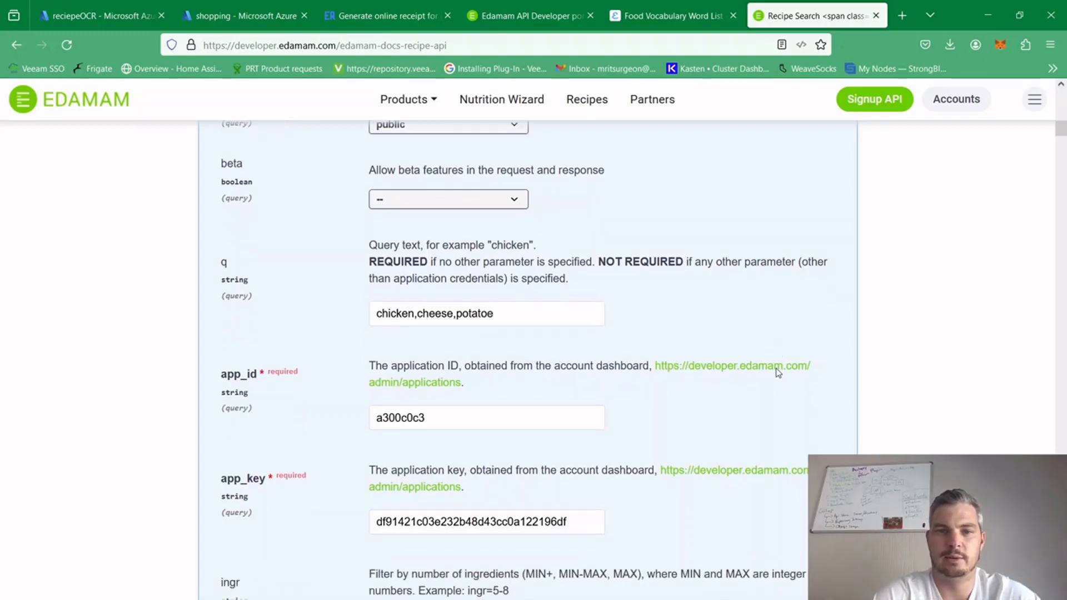
pyautogui.scroll(-15, 777, 368)
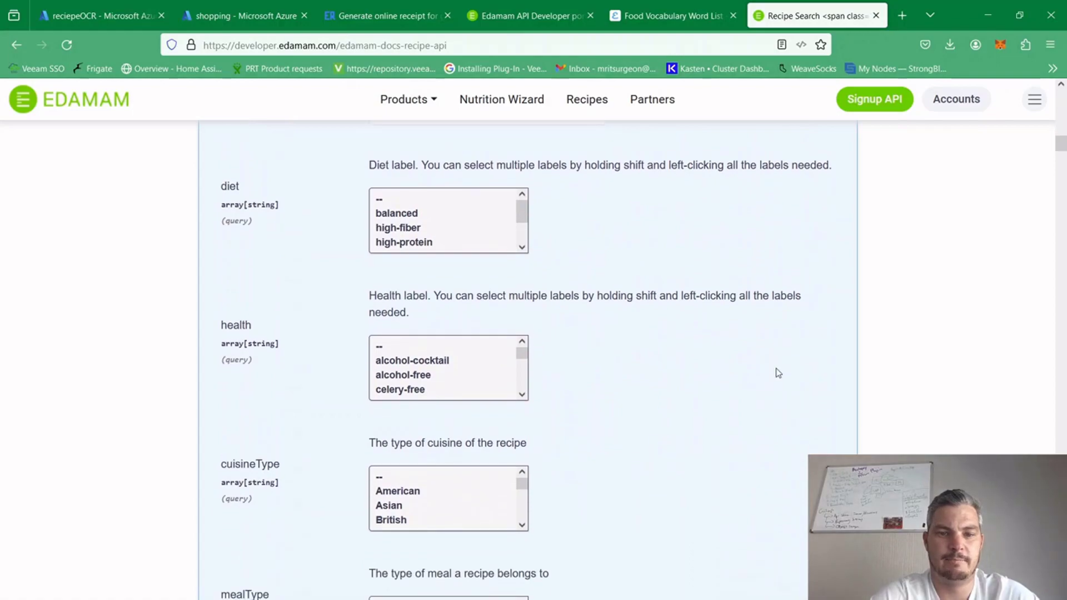
pyautogui.scroll(-6, 778, 373)
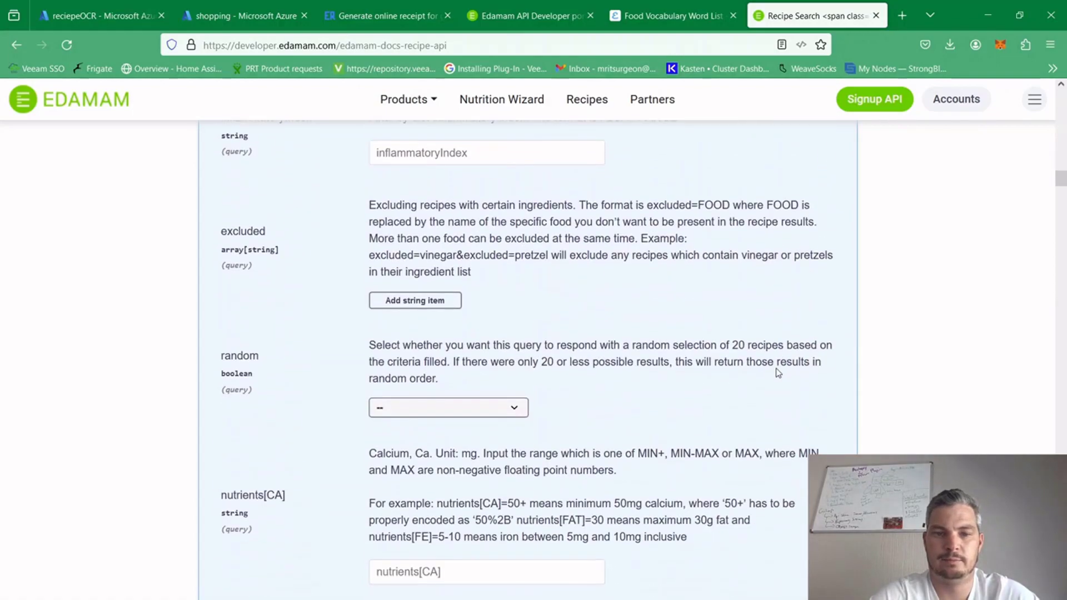
pyautogui.moveTo(1061, 181); pyautogui.dragTo(1062, 331)
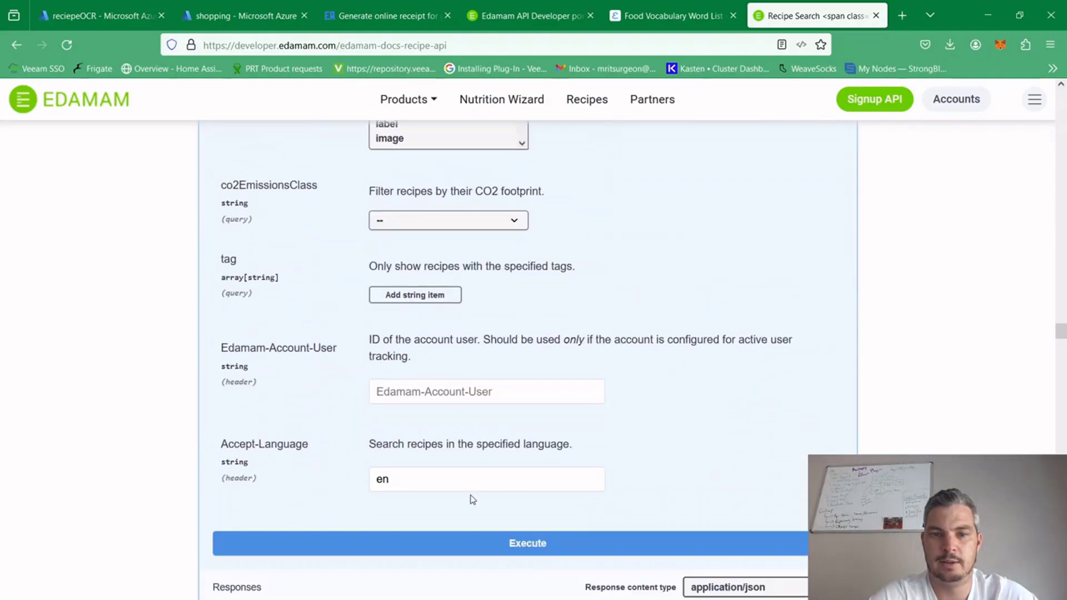
pyautogui.click(523, 549)
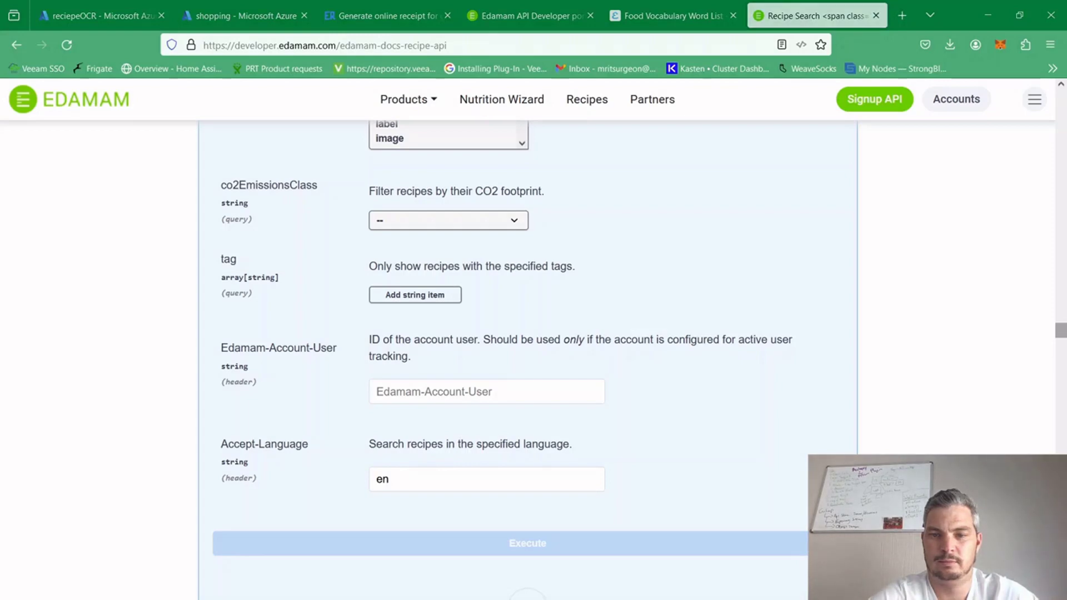
# Examine the generated curl command and the request URL of the executed recipe search
pyautogui.scroll(-5, 528, 360)
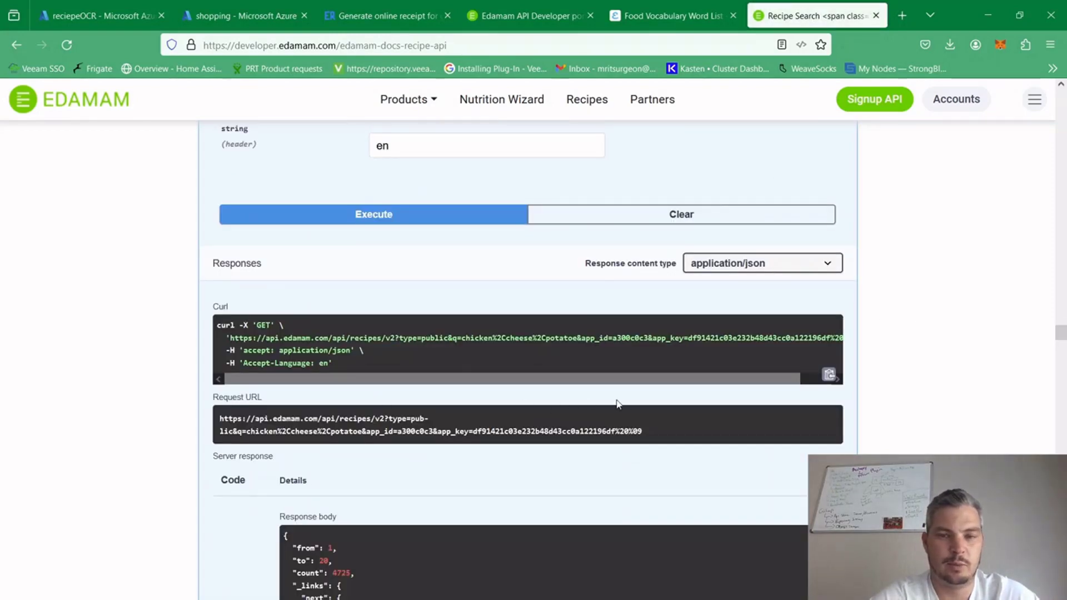
pyautogui.moveTo(473, 424); pyautogui.dragTo(212, 423)
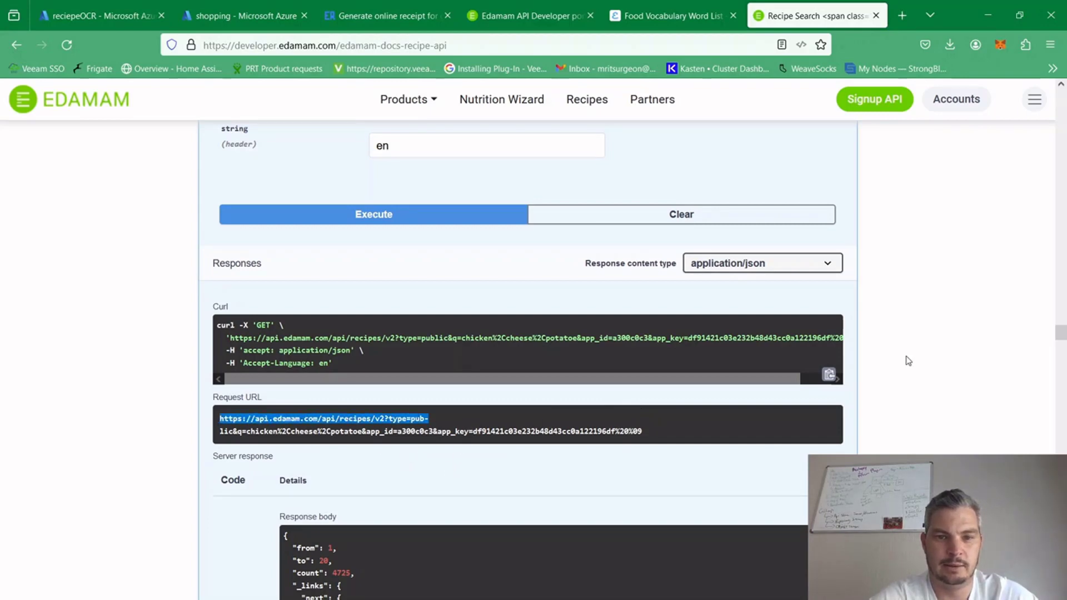
pyautogui.click(969, 352)
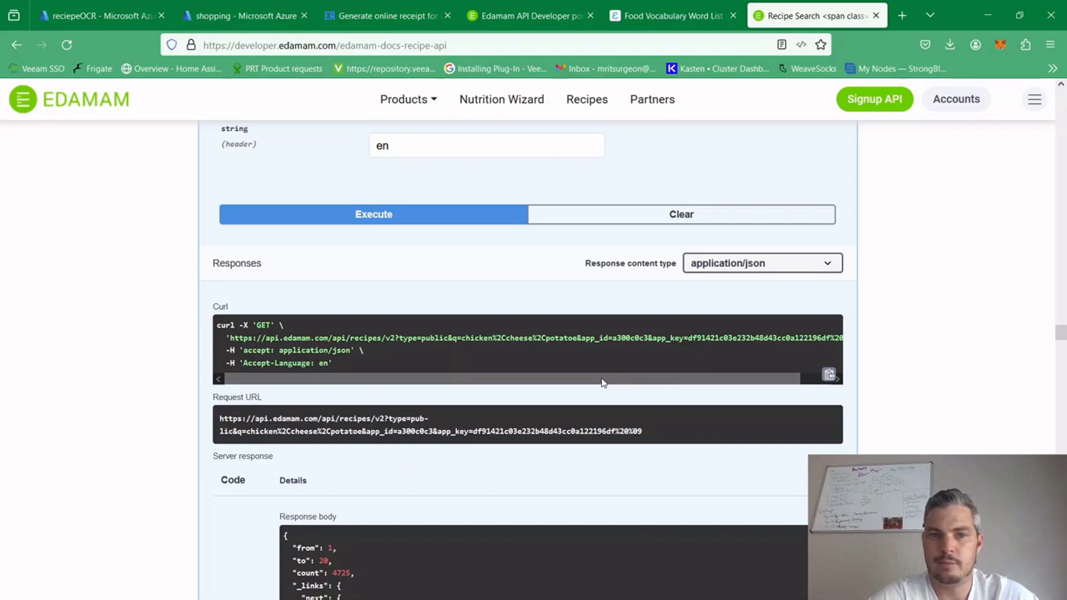
# Examine the server response body, from its paging fields and next-page link to the hits array and each recipe's uri, label and images
pyautogui.moveTo(1060, 333); pyautogui.dragTo(1060, 342)
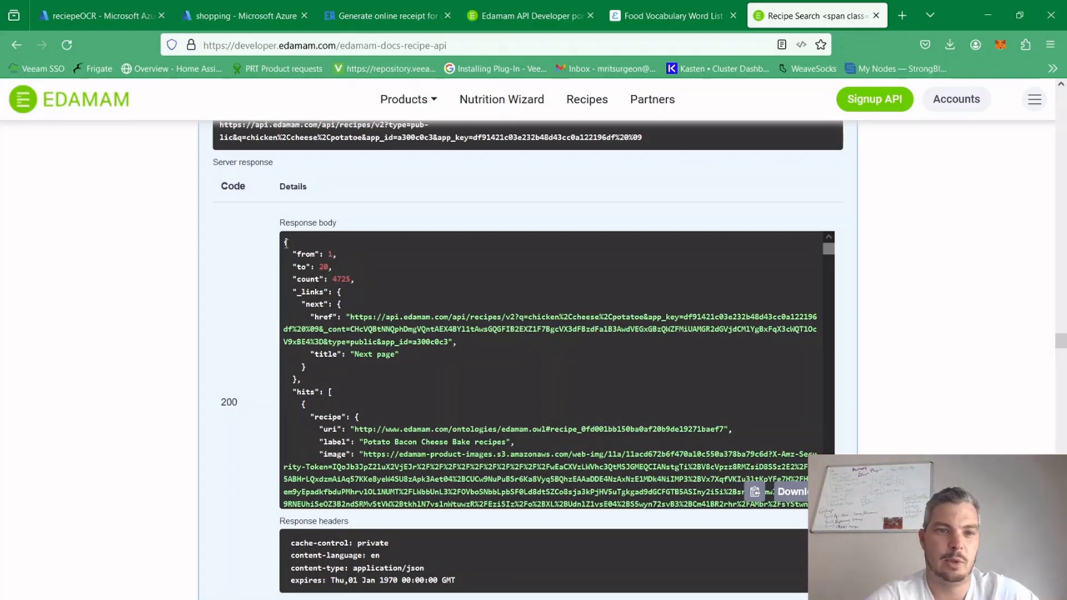
pyautogui.moveTo(286, 242); pyautogui.dragTo(434, 385)
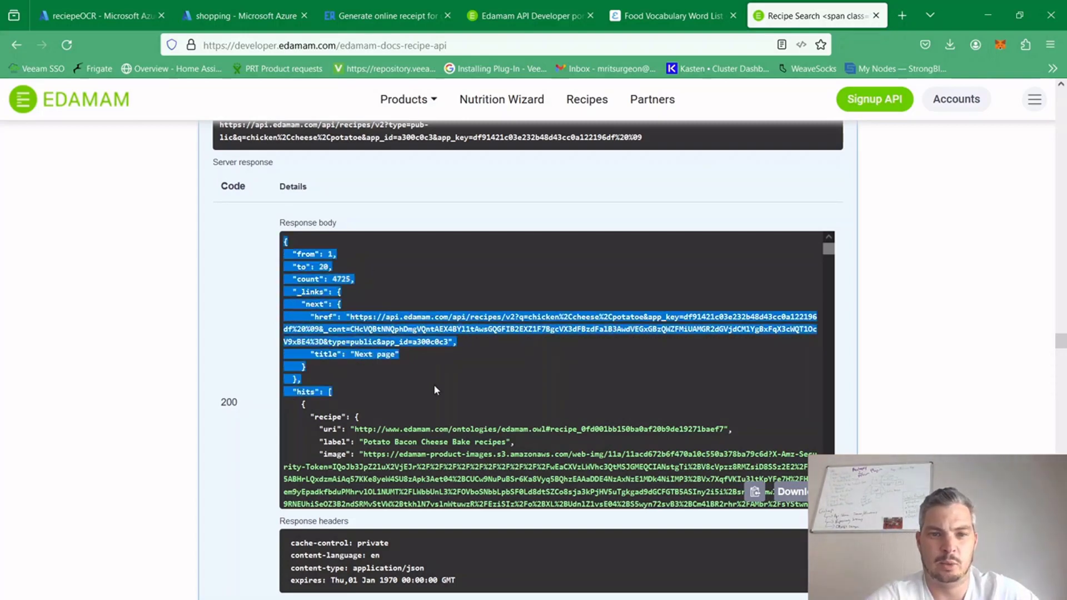
pyautogui.click(795, 391)
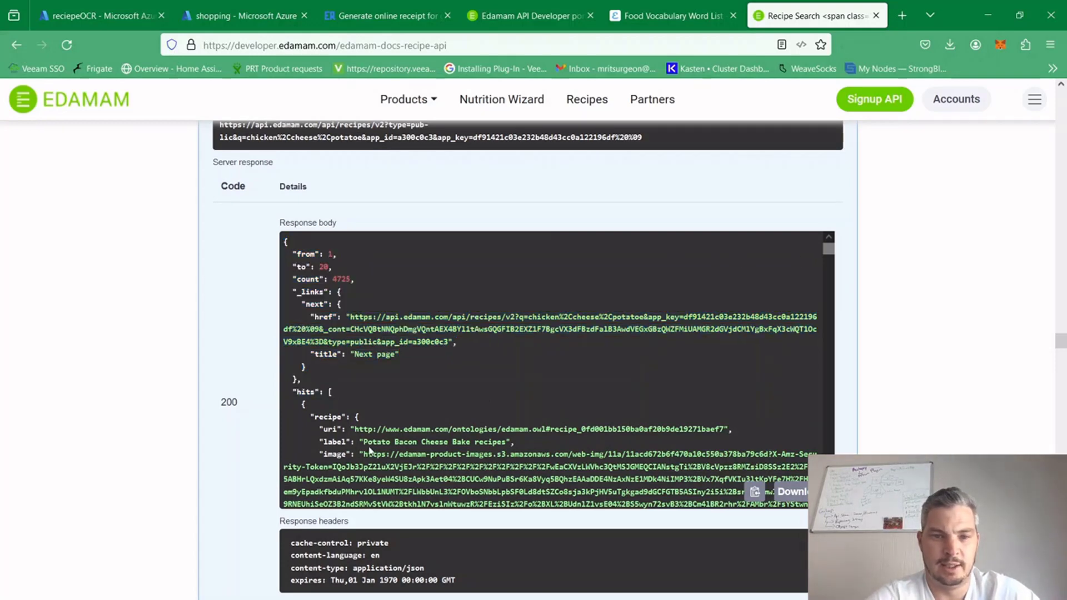
pyautogui.moveTo(364, 443); pyautogui.dragTo(510, 439)
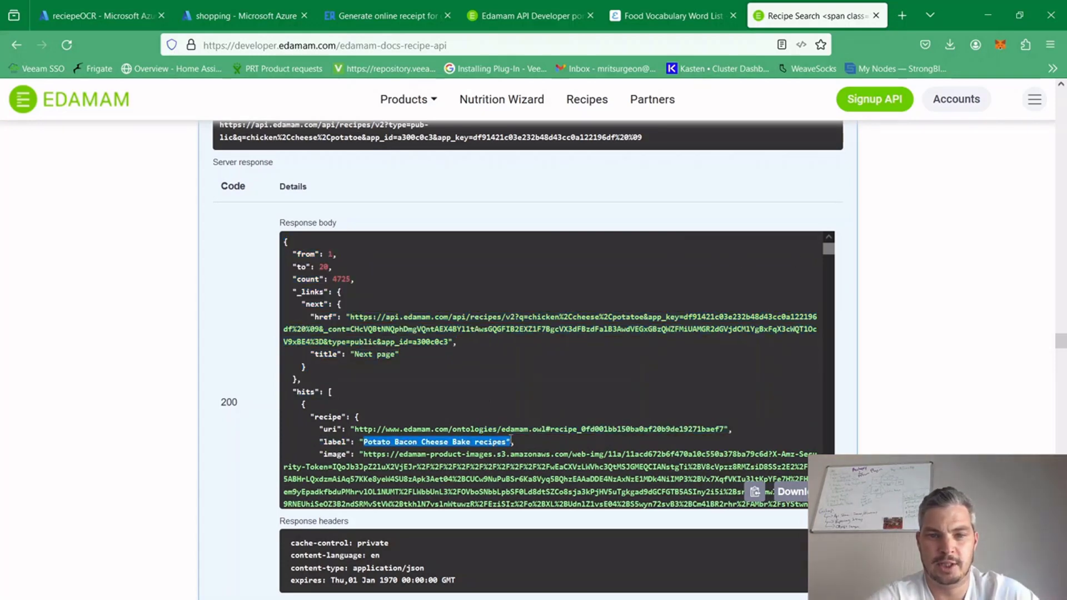
pyautogui.moveTo(828, 248)
pyautogui.mouseDown()
pyautogui.moveTo(829, 274)
pyautogui.moveTo(829, 255)
pyautogui.mouseUp()
pyautogui.scroll(-8, 829, 254)
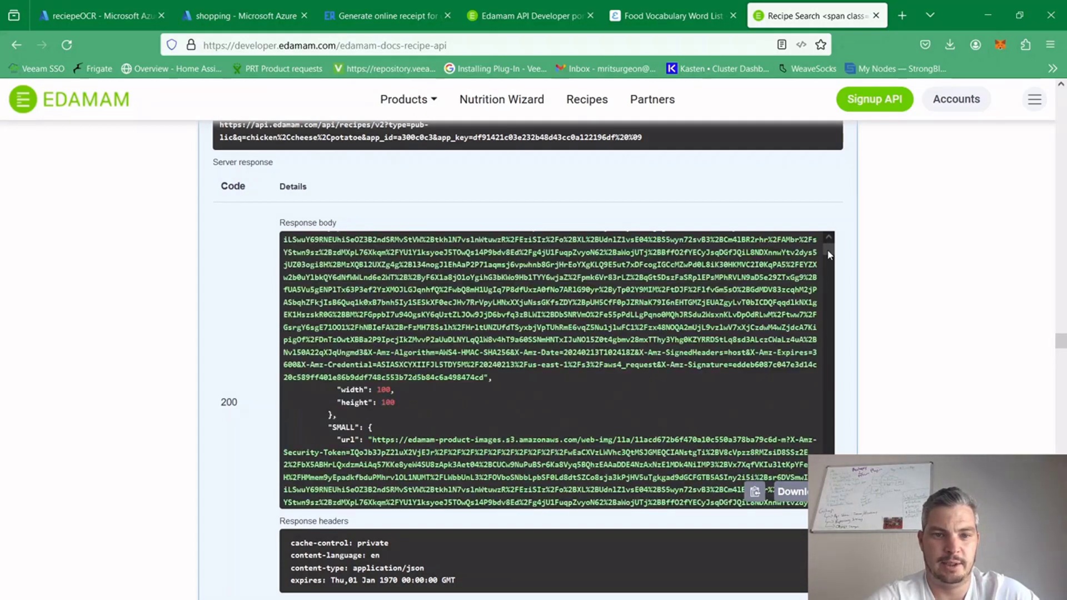
pyautogui.scroll(-8, 829, 255)
pyautogui.moveTo(829, 256)
pyautogui.mouseDown()
pyautogui.moveTo(831, 282)
pyautogui.moveTo(826, 240)
pyautogui.mouseUp()
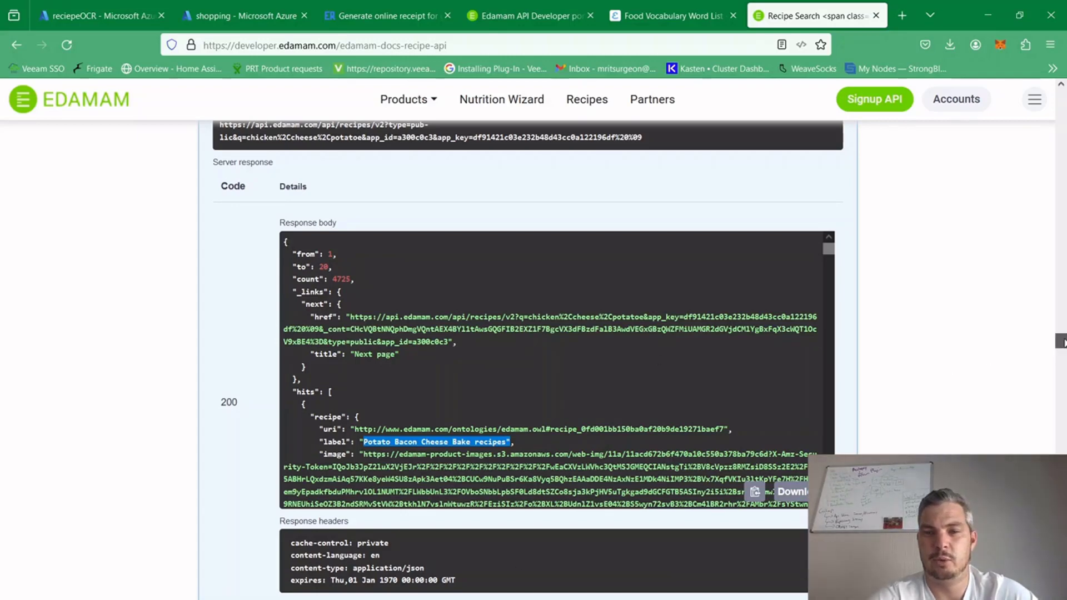
pyautogui.moveTo(1061, 341); pyautogui.dragTo(1061, 343)
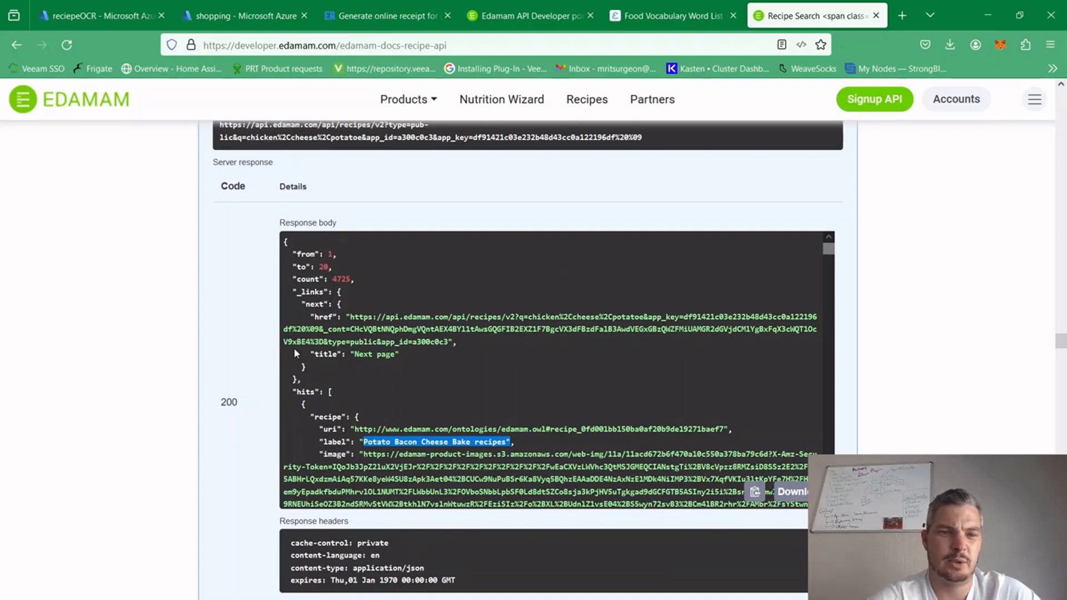
pyautogui.moveTo(293, 391); pyautogui.dragTo(338, 428)
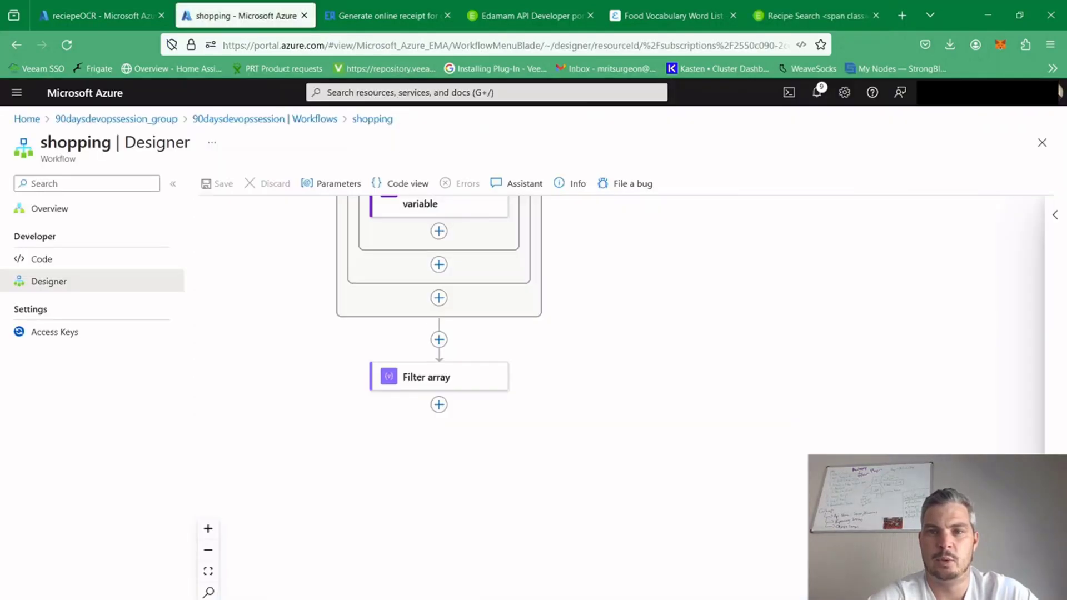
# In the shopping workflow designer in Azure, add an HTTP action after the Filter array action
pyautogui.click(439, 405)
pyautogui.click(500, 405)
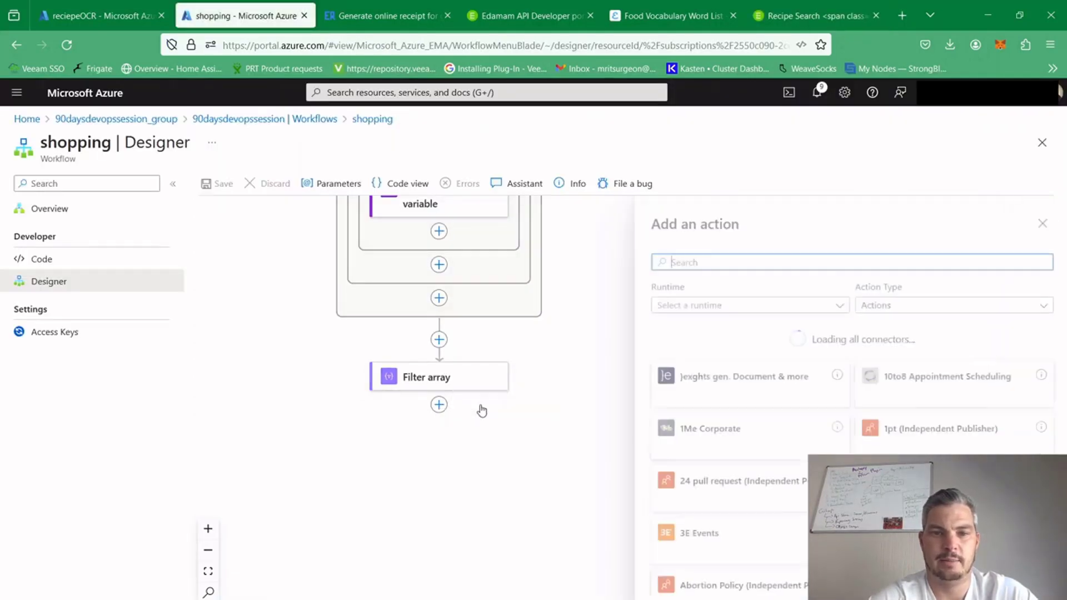
pyautogui.write('tt')
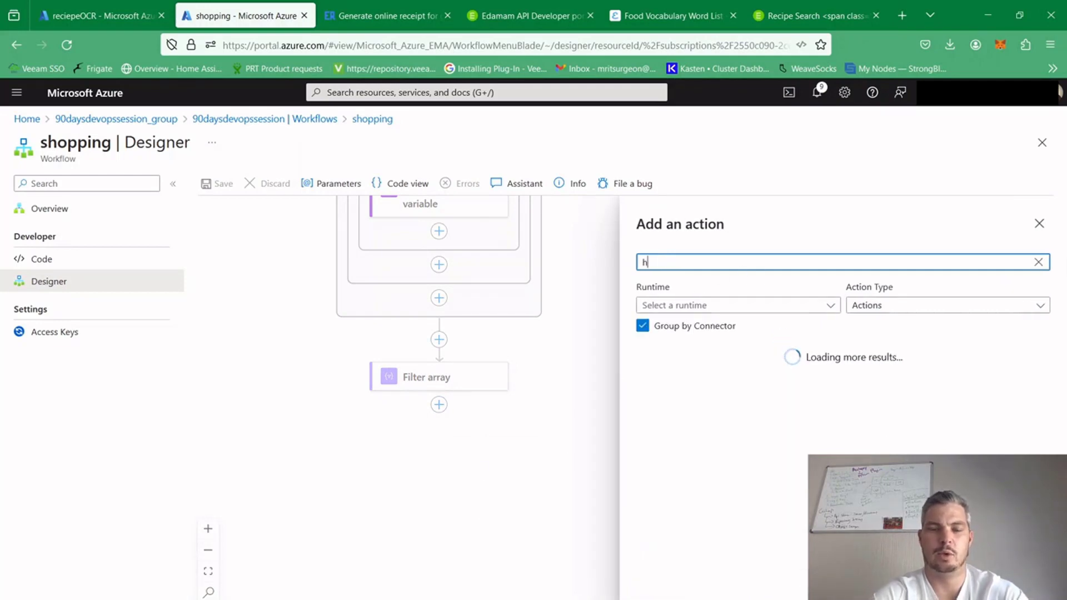
pyautogui.press('BackSpace')
pyautogui.press('BackSpace')
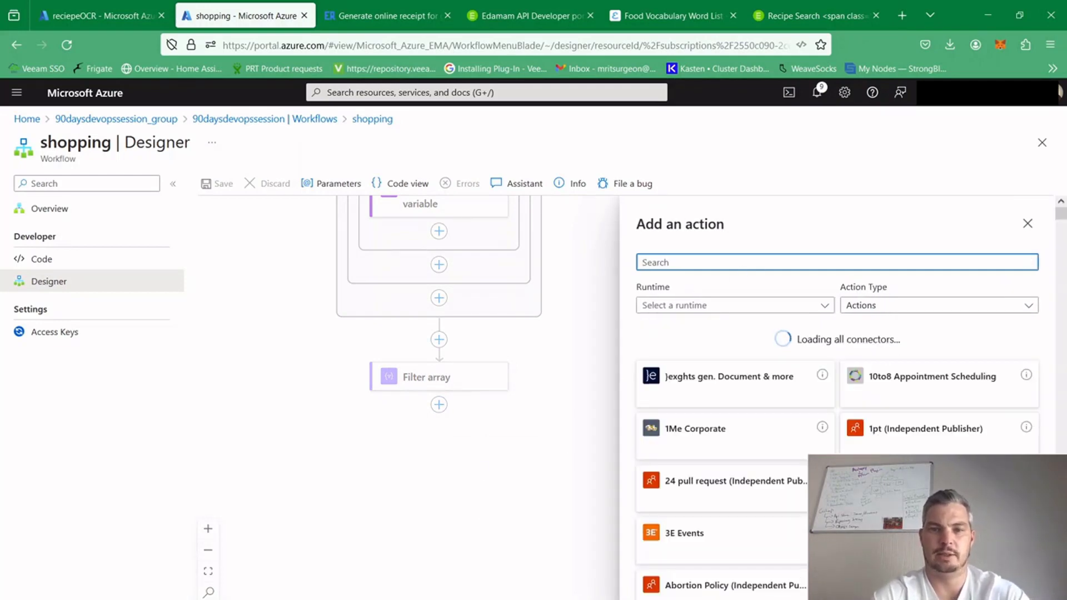
pyautogui.write('http')
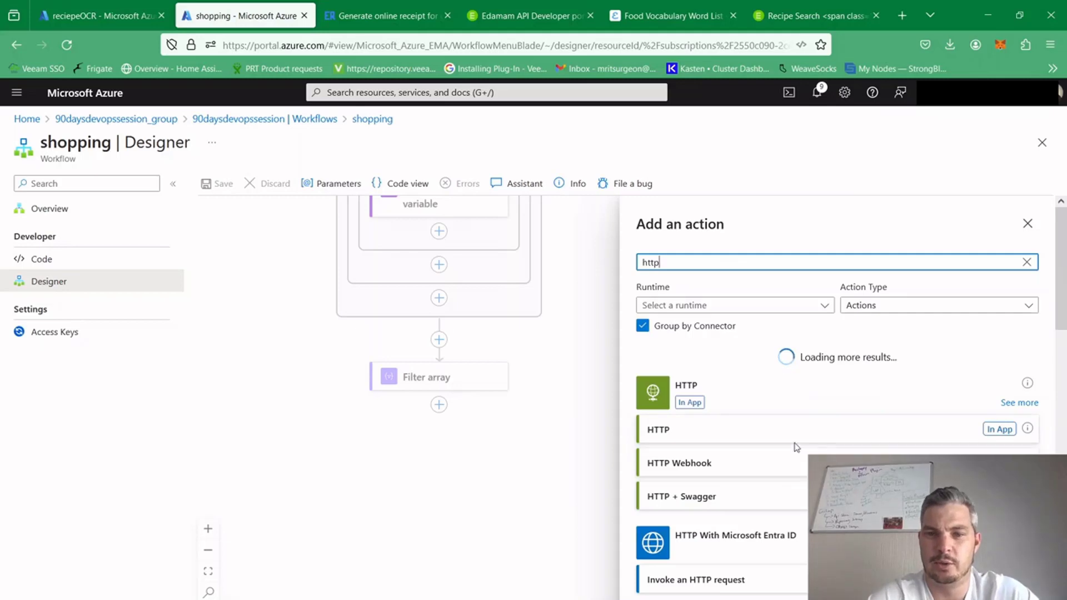
pyautogui.click(795, 439)
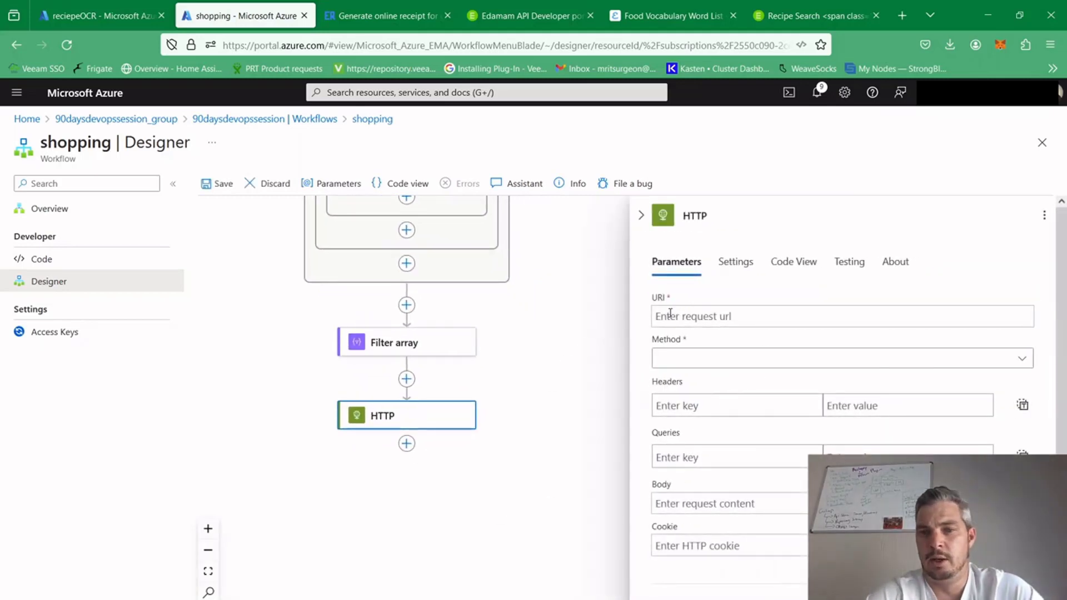
# Look up the base recipe search request URL in the Edamam documentation for the HTTP action's URI
pyautogui.click(798, 311)
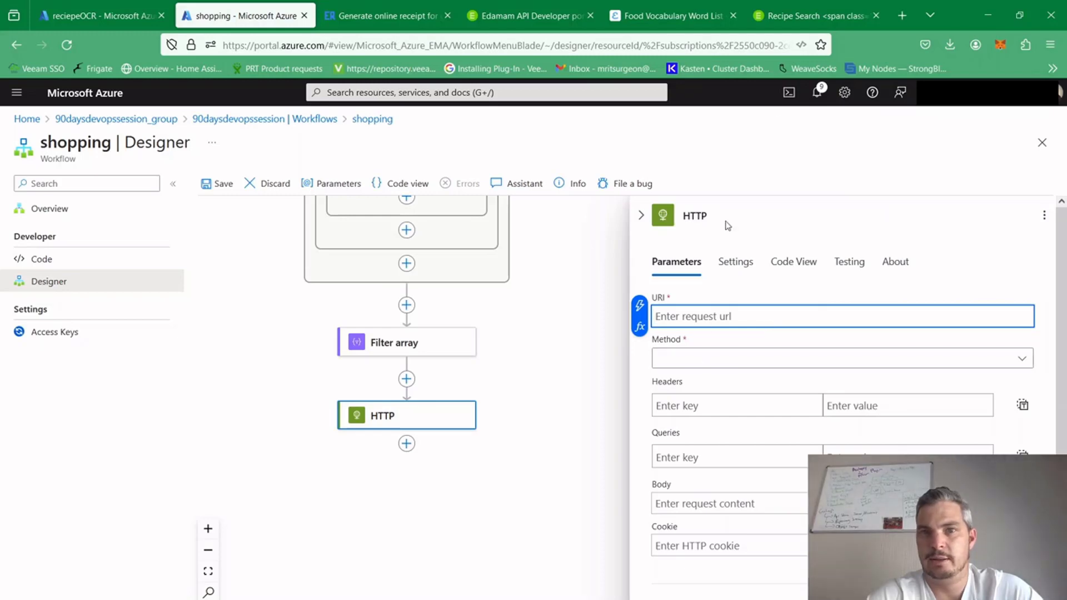
pyautogui.click(784, 17)
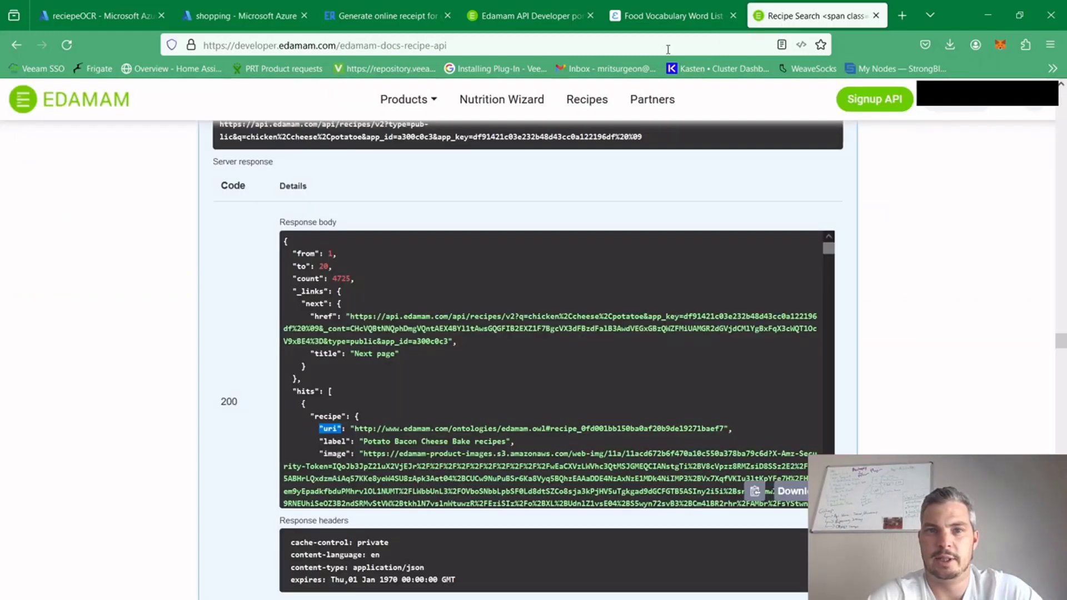
pyautogui.scroll(3, 609, 198)
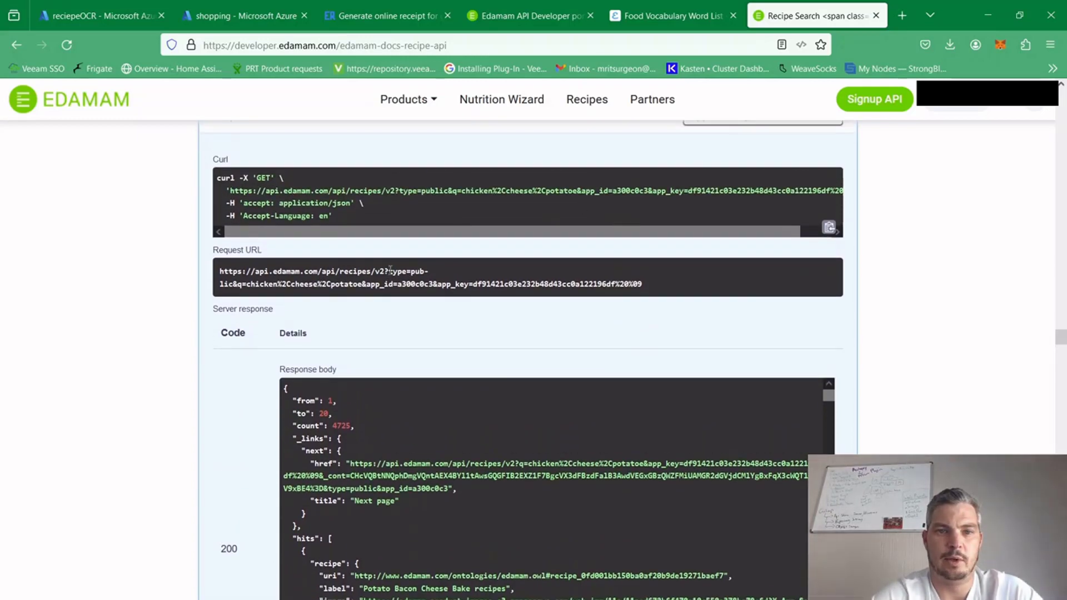
pyautogui.moveTo(388, 271); pyautogui.dragTo(229, 280)
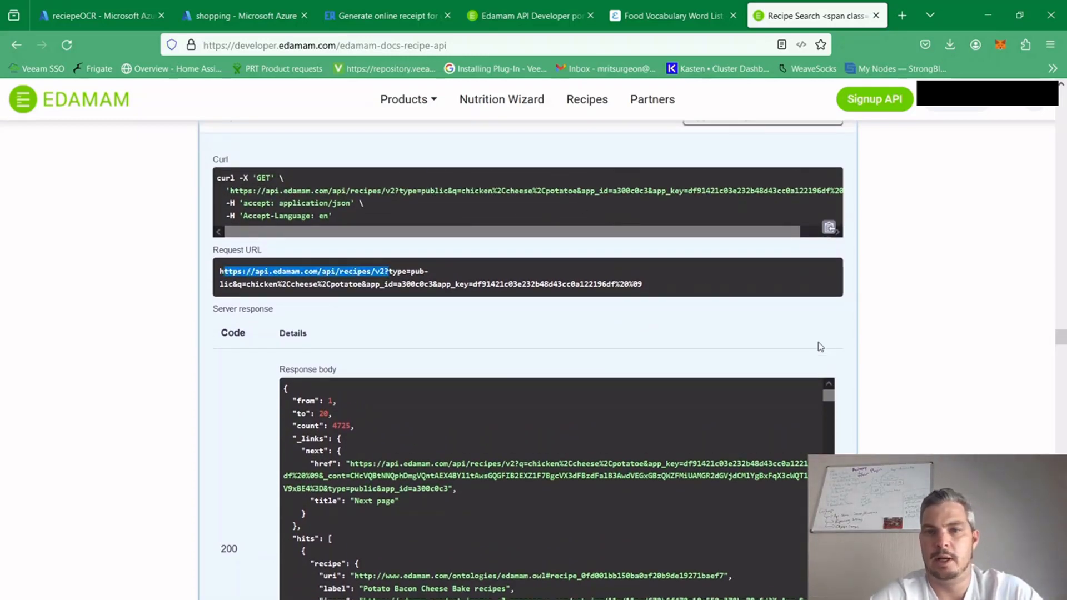
pyautogui.click(236, 16)
pyautogui.click(674, 373)
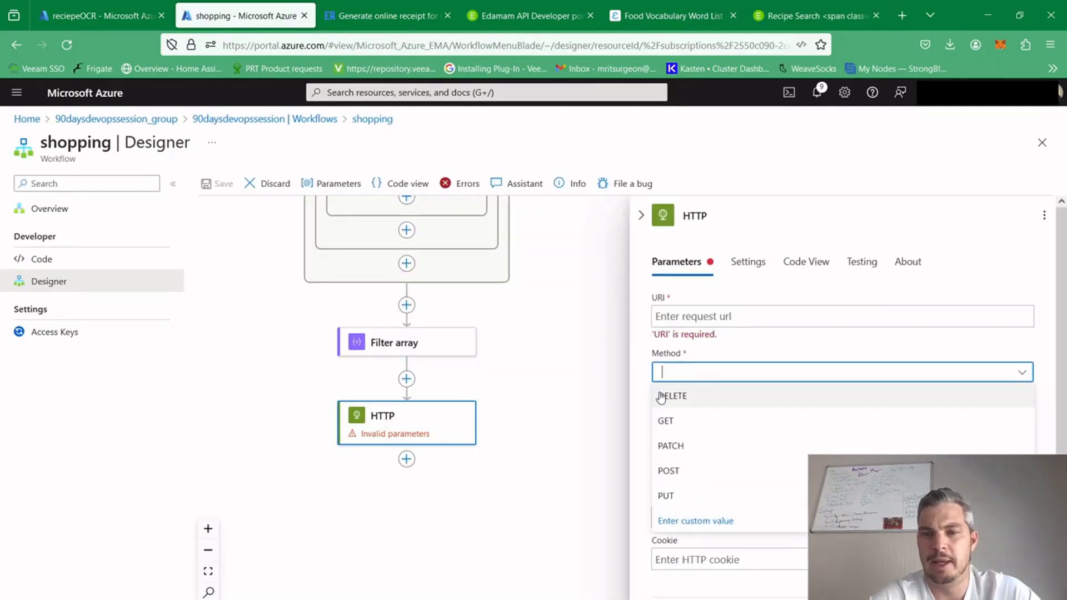
pyautogui.click(666, 421)
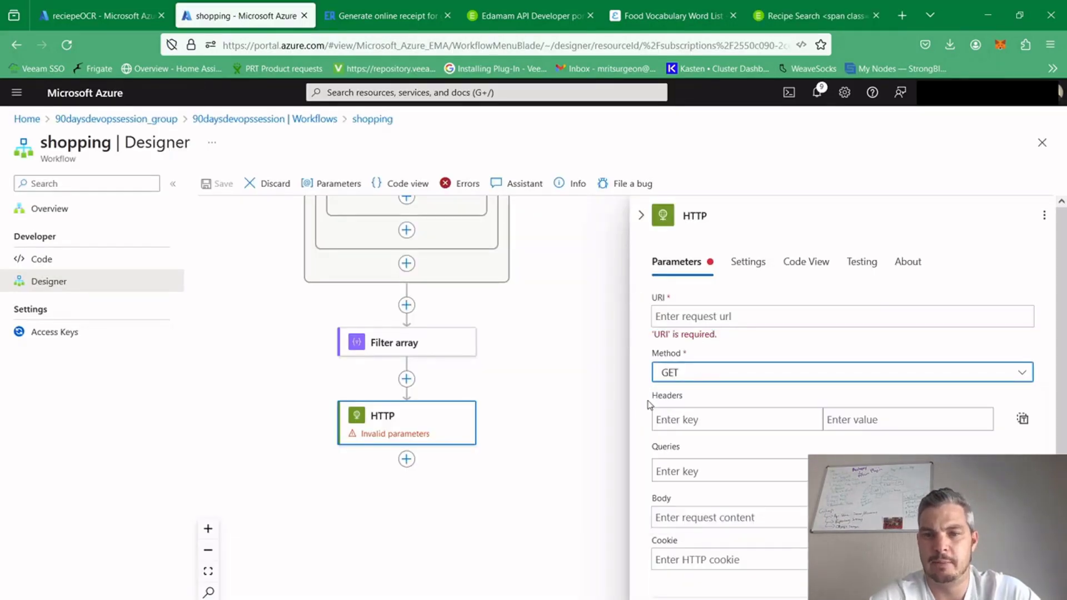
pyautogui.click(661, 471)
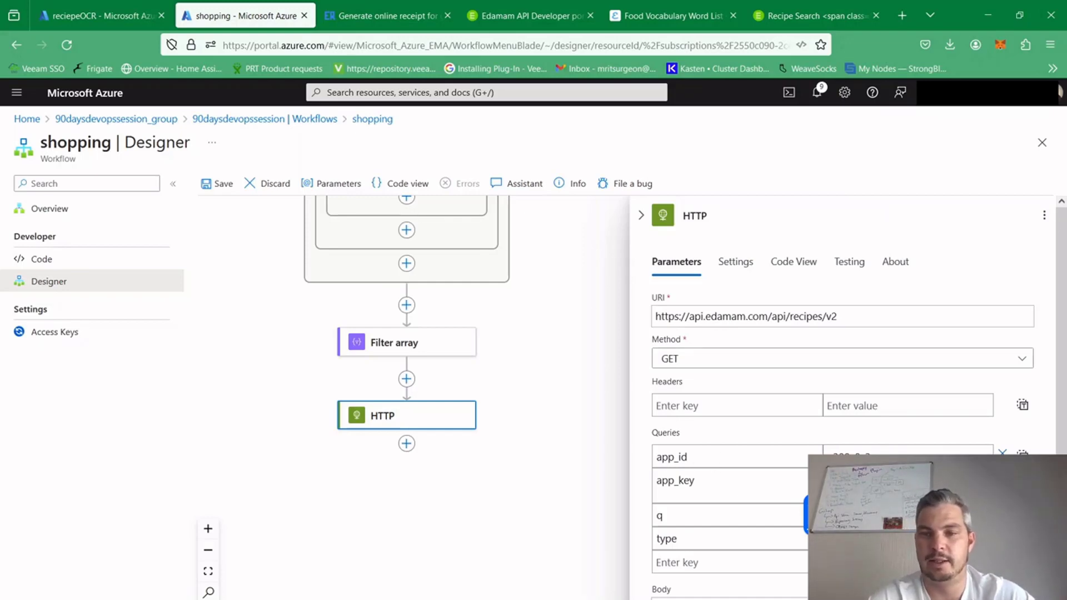
# Set the value of the HTTP action's q query to the Outputs of the Filter array action
pyautogui.moveTo(681, 520); pyautogui.dragTo(638, 522)
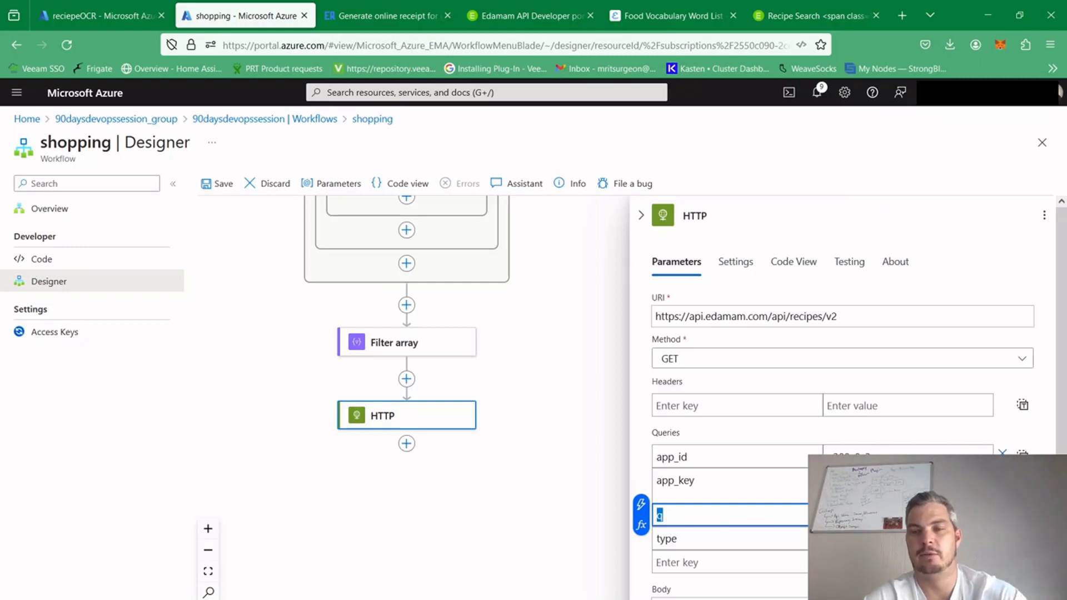
pyautogui.press('Tab')
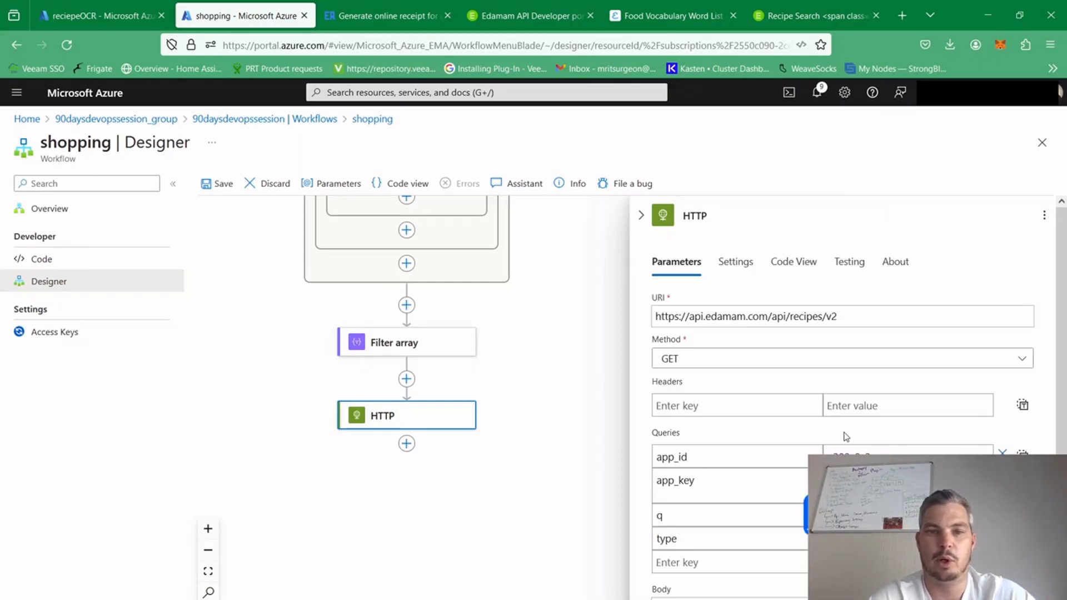
pyautogui.click(807, 507)
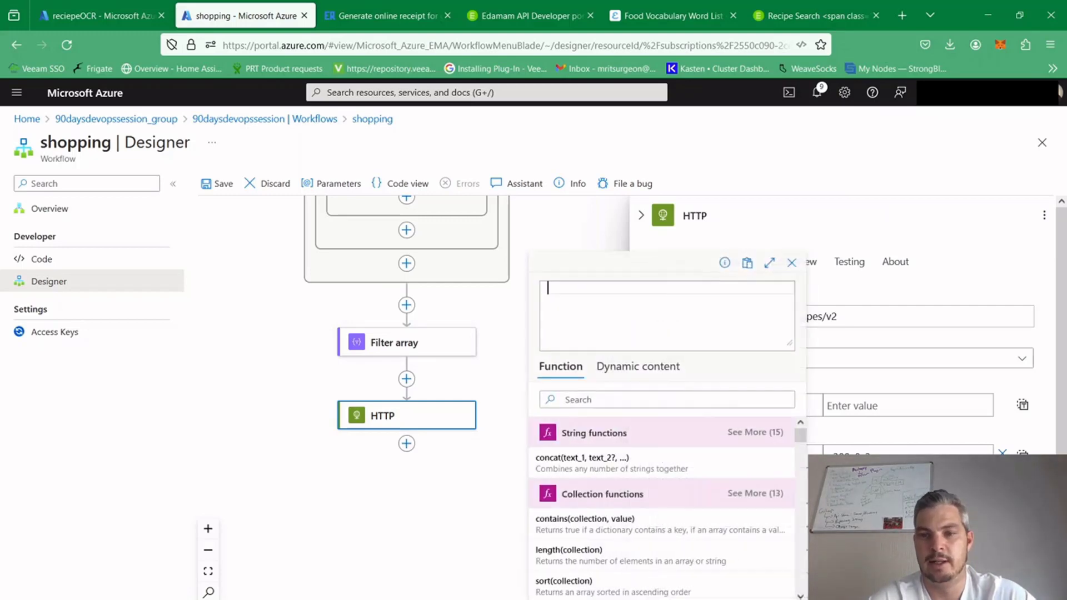
pyautogui.click(639, 368)
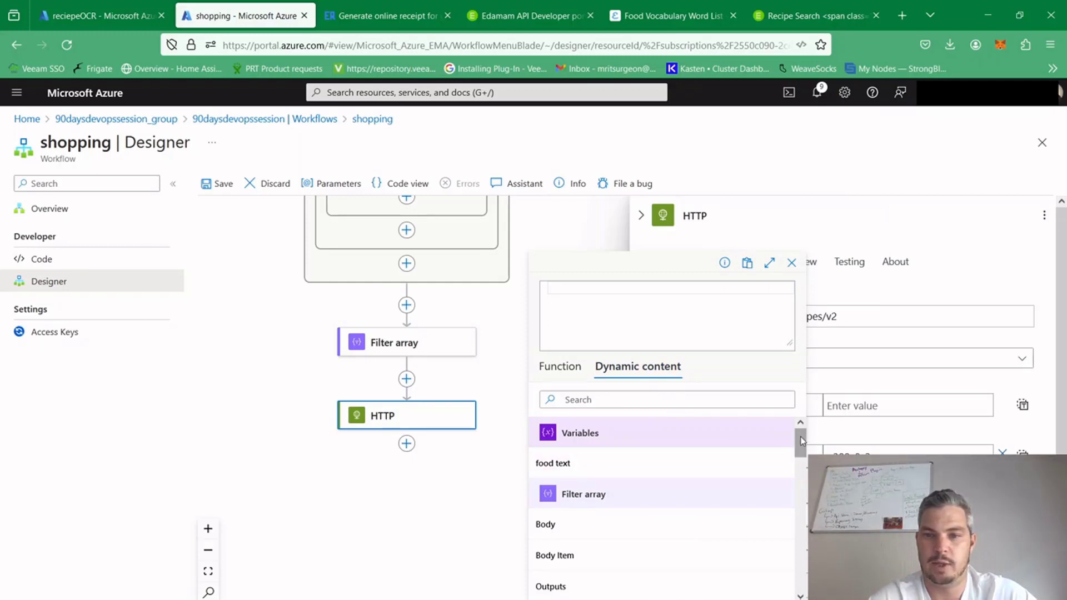
pyautogui.moveTo(801, 440); pyautogui.dragTo(801, 446)
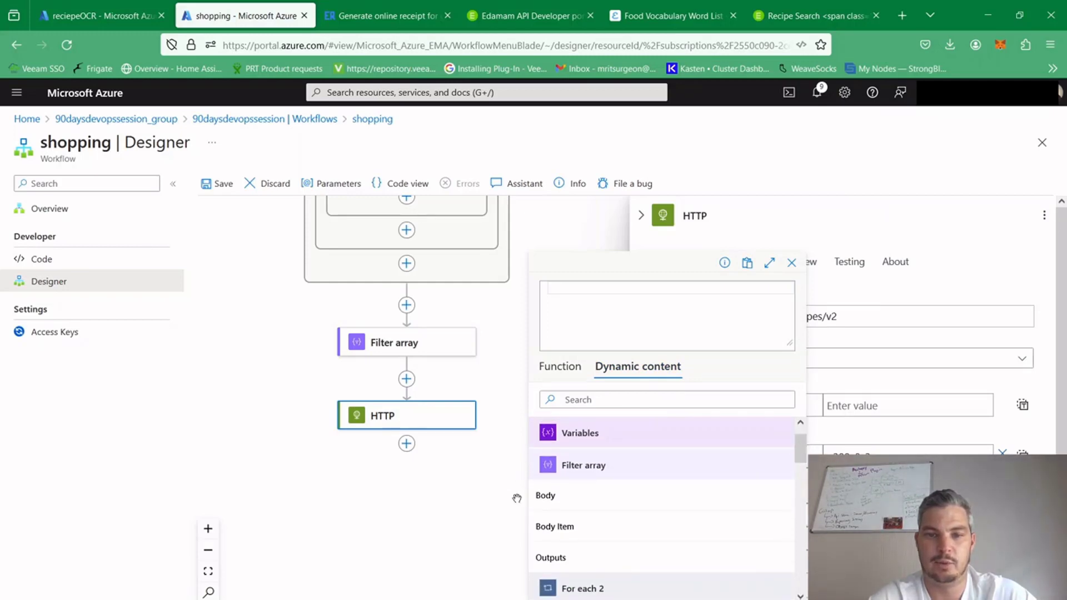
pyautogui.click(561, 558)
pyautogui.press('Escape')
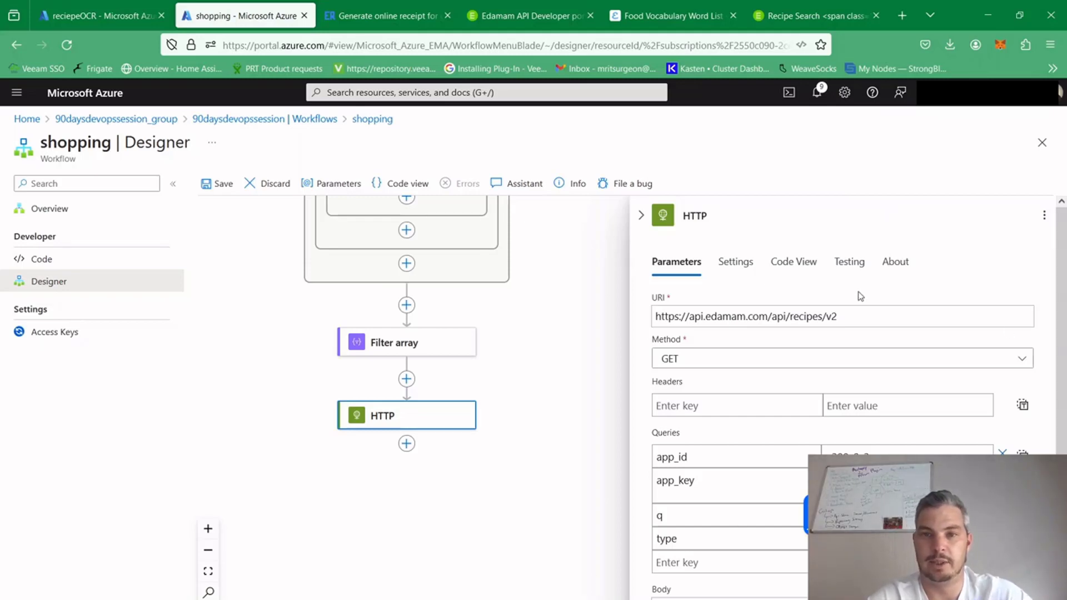
# Add a Parse JSON action from Data operations after the HTTP action
pyautogui.click(640, 216)
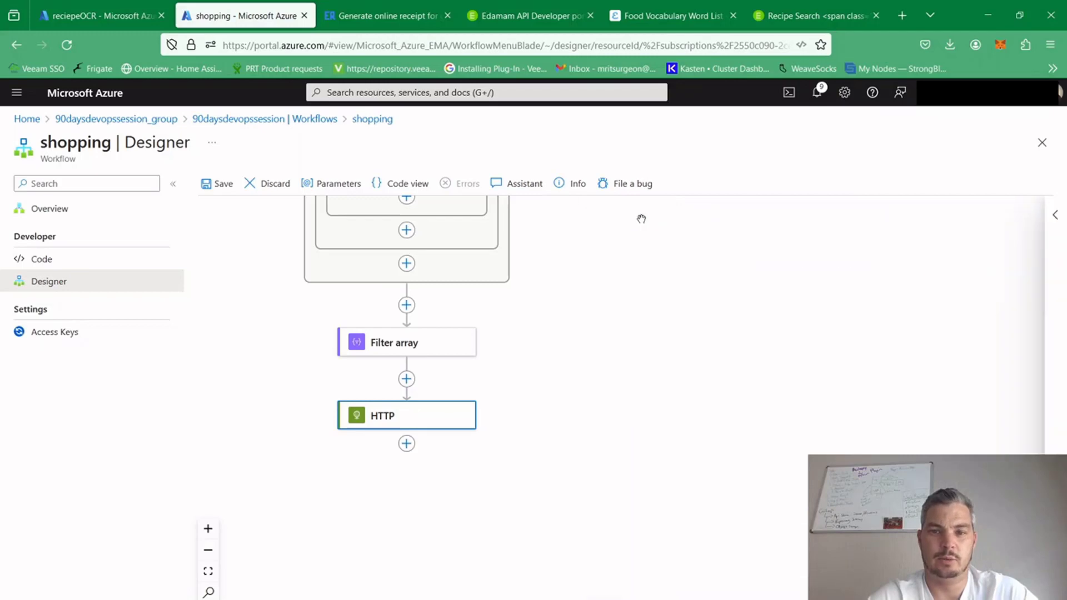
pyautogui.click(406, 444)
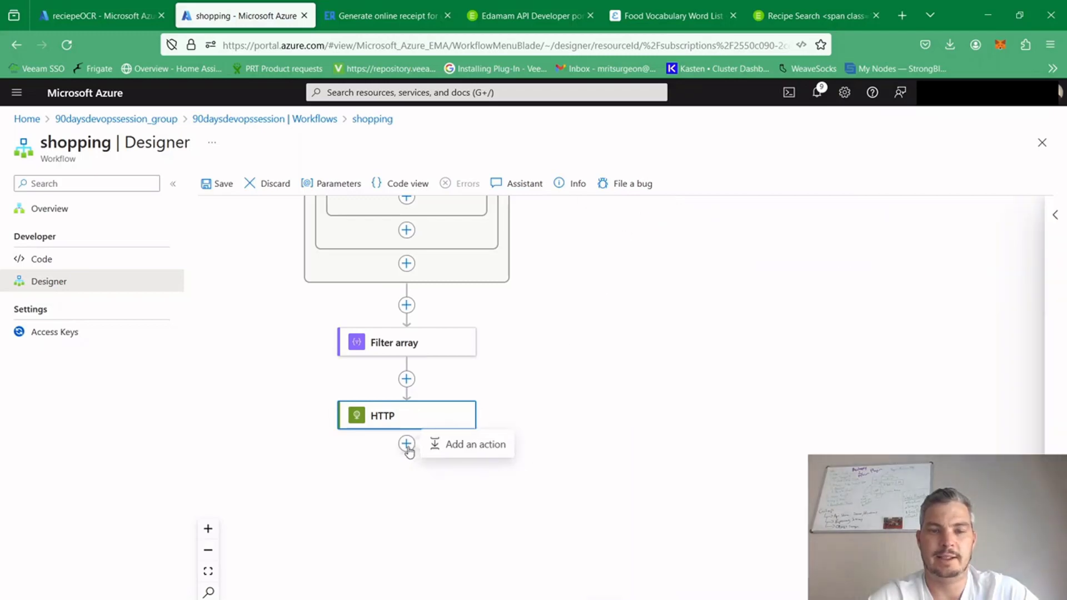
pyautogui.click(450, 447)
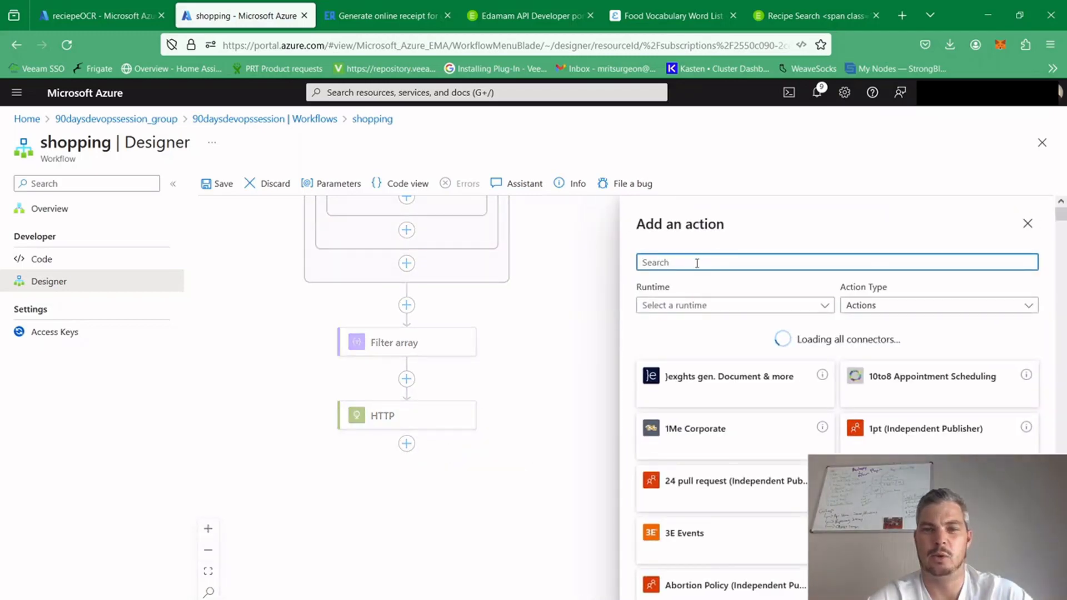
pyautogui.write('pasre')
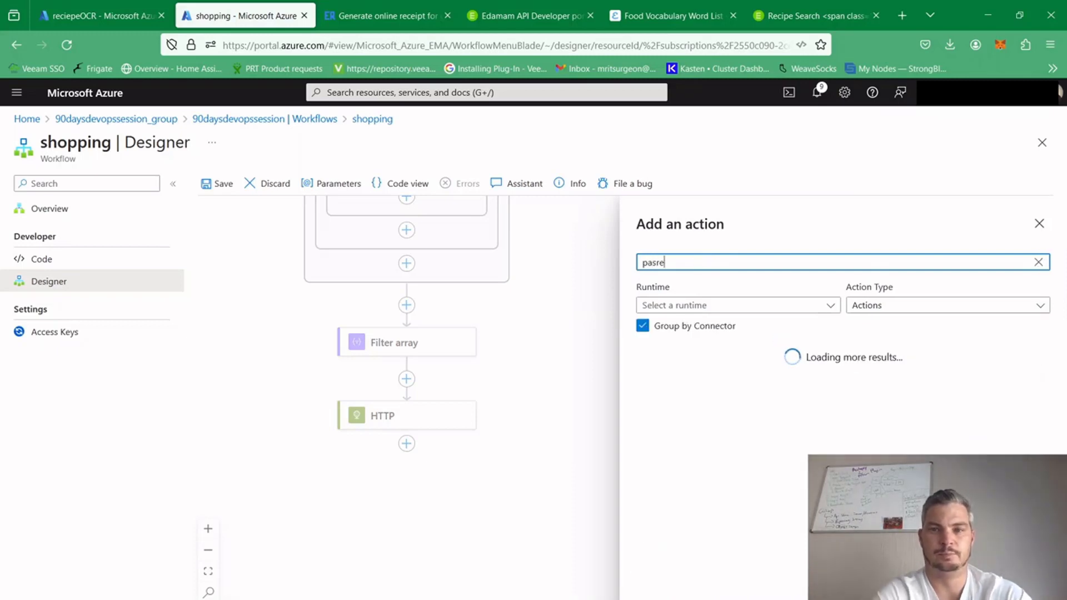
pyautogui.write('r')
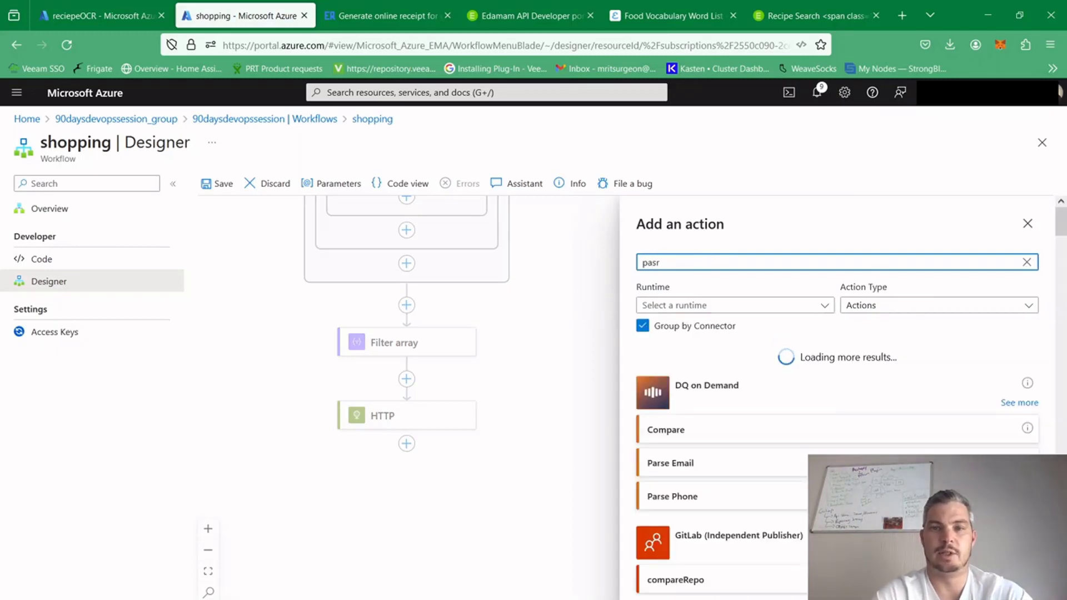
pyautogui.press('BackSpace')
pyautogui.write('rse')
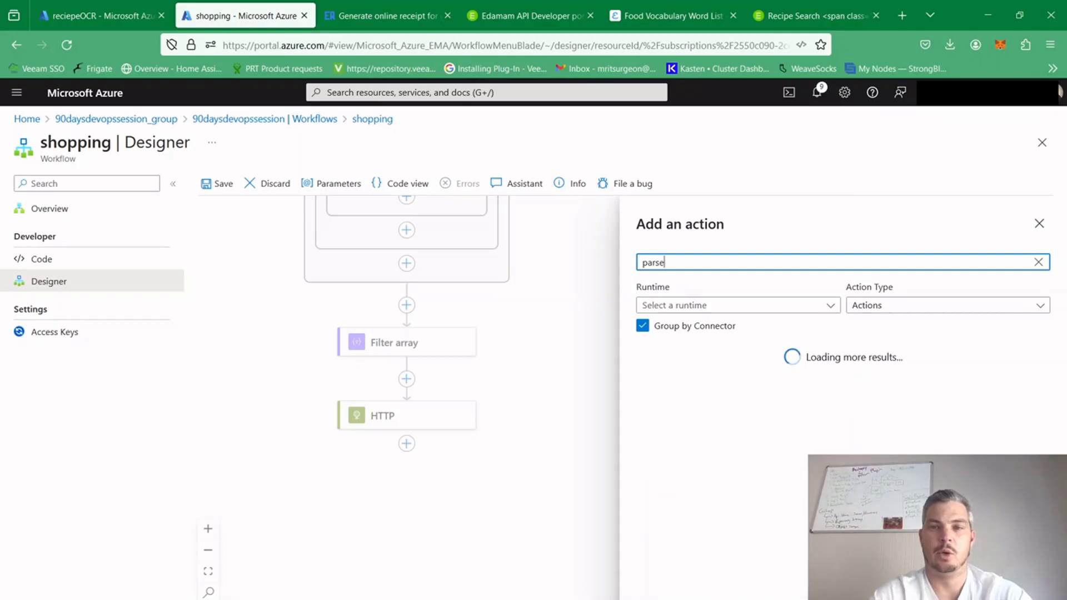
pyautogui.write(' json')
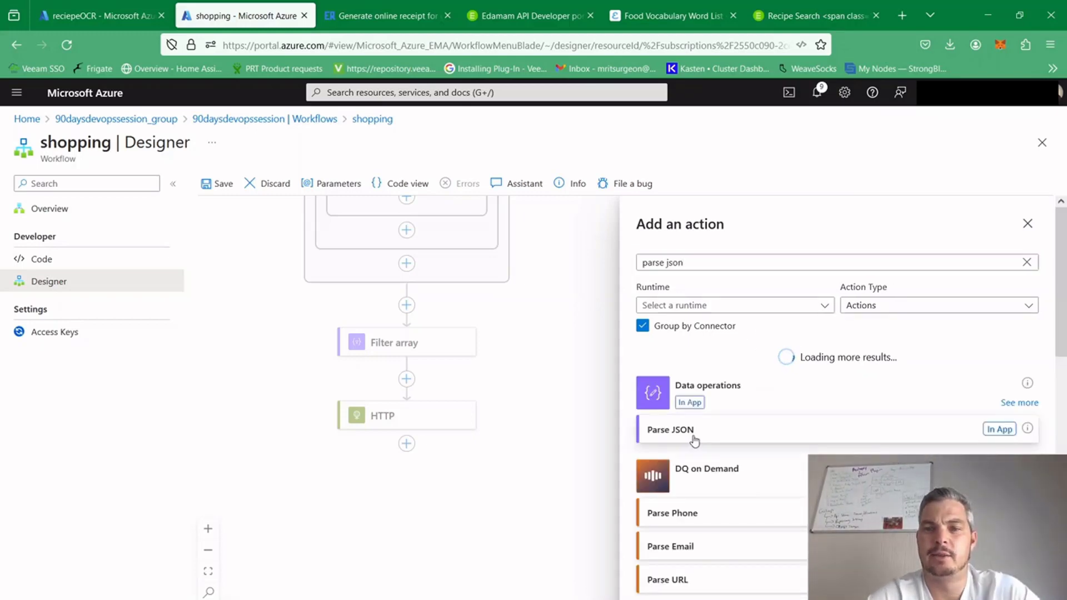
pyautogui.click(693, 437)
# Set the content of the new Parse JSON action to the HTTP action's Body
pyautogui.click(721, 317)
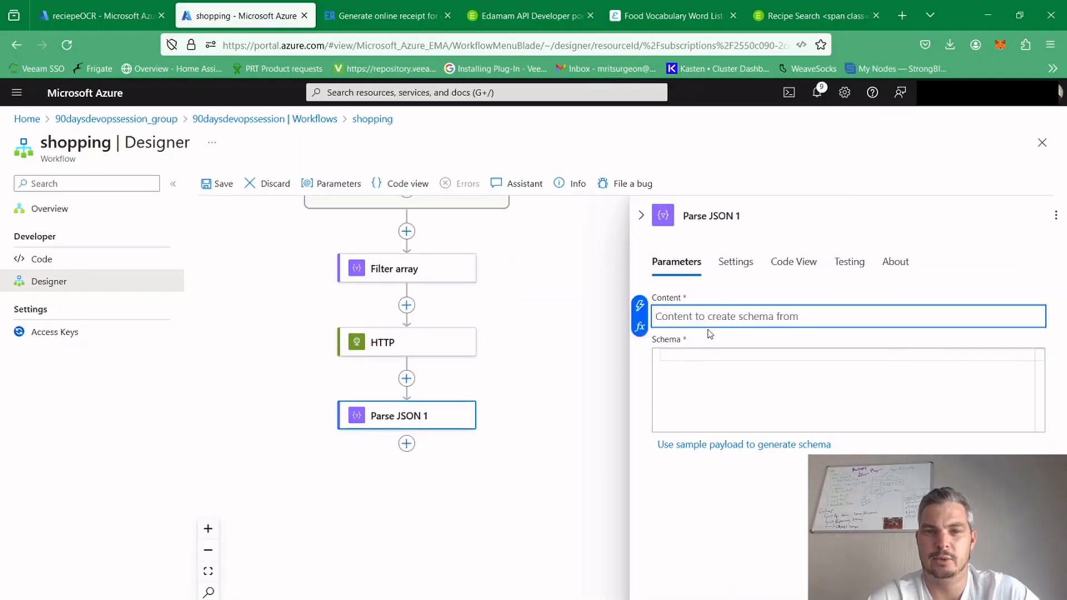
pyautogui.click(639, 326)
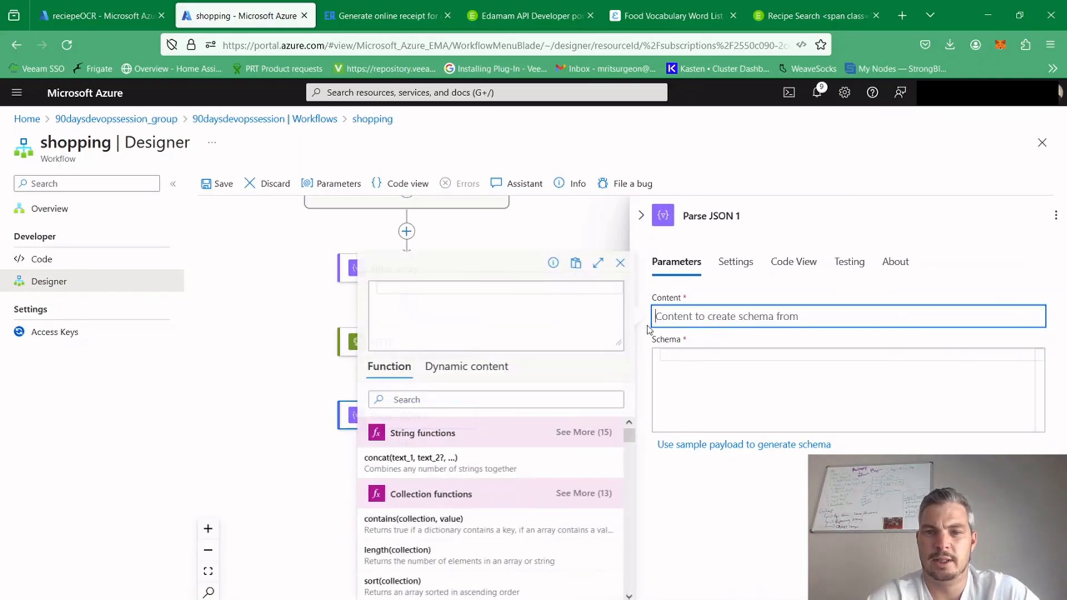
pyautogui.click(475, 366)
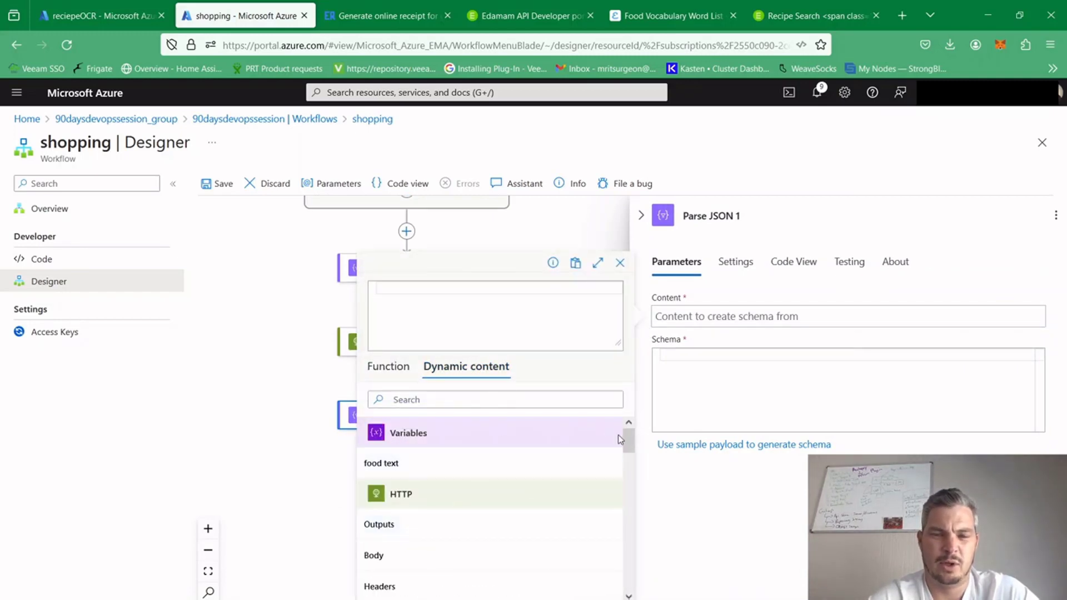
pyautogui.moveTo(626, 440); pyautogui.dragTo(627, 450)
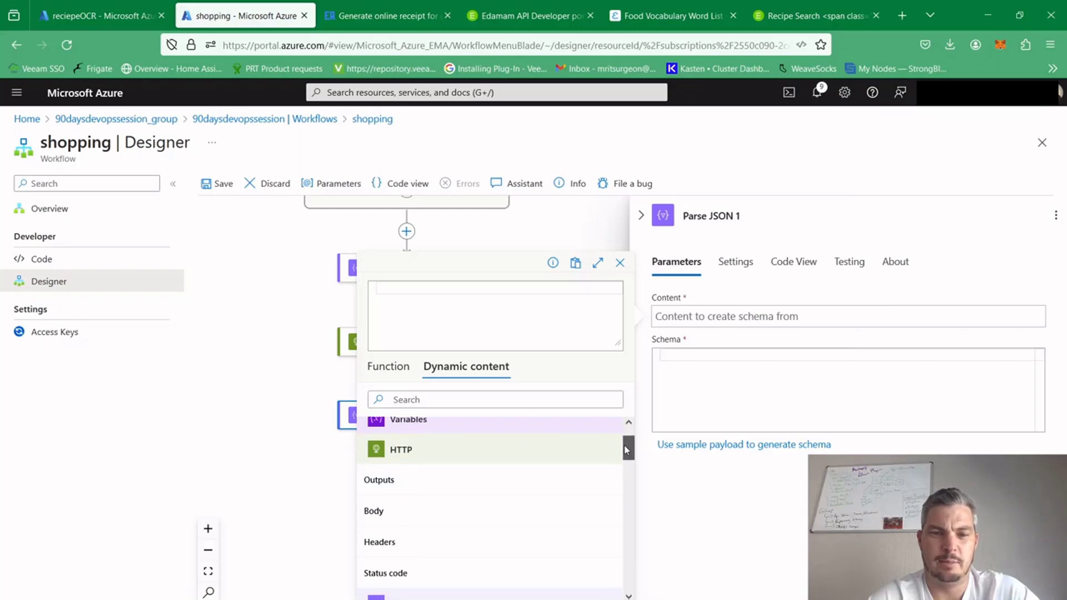
pyautogui.click(402, 513)
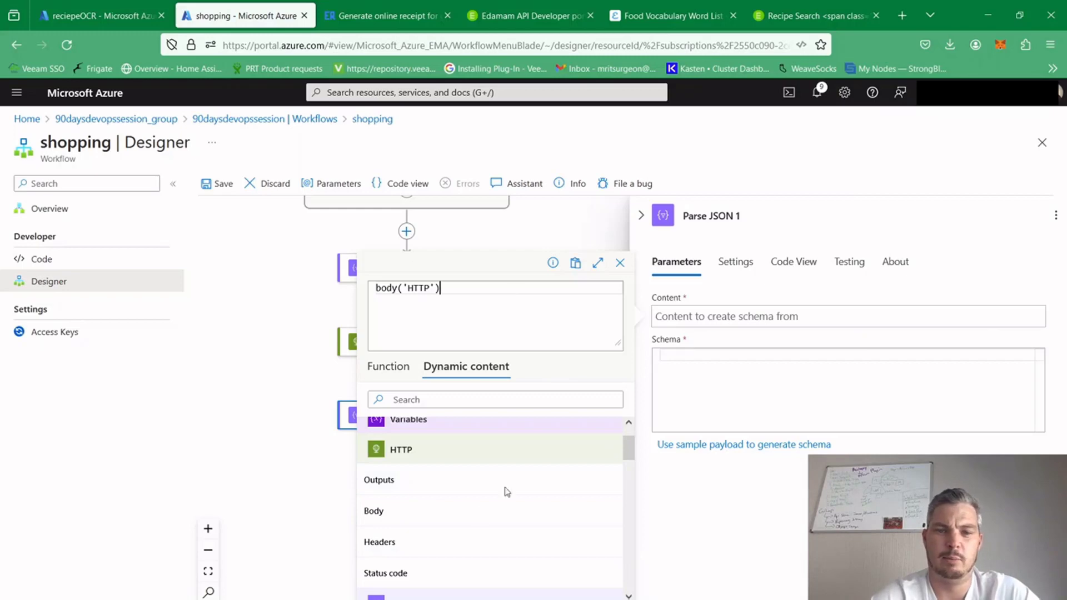
pyautogui.click(402, 599)
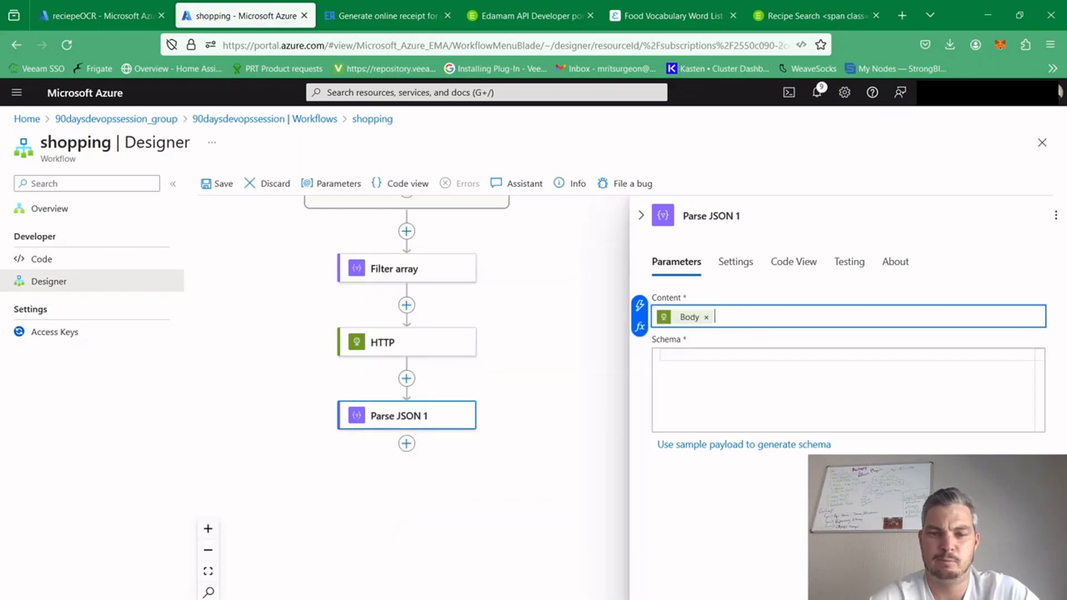
# Replace the Body token in the Parse JSON content with the HTTP action's Outputs
pyautogui.hotkey('alt', 'Tab')
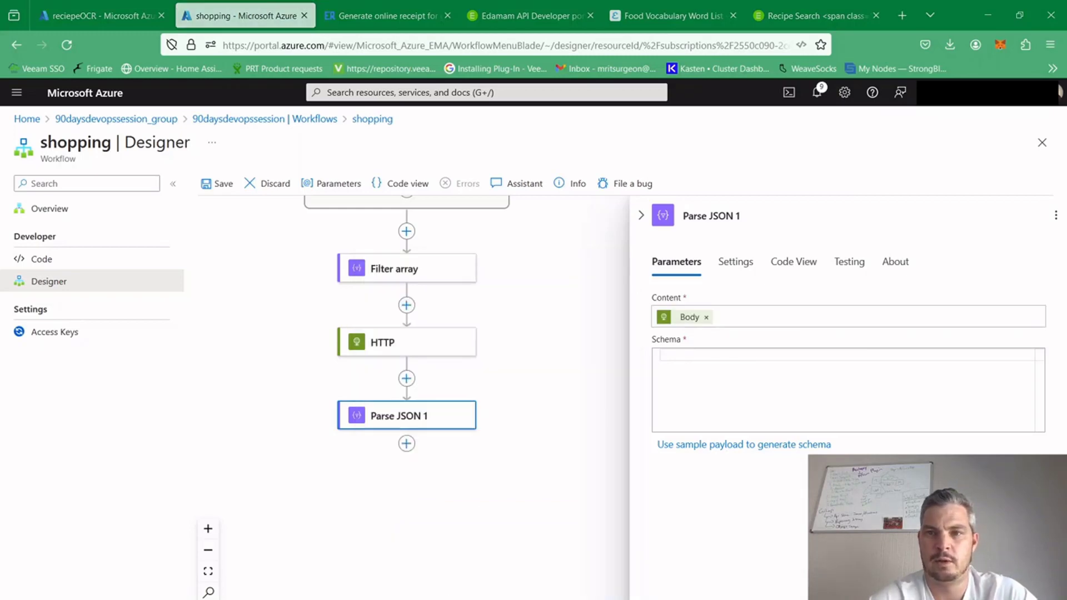
pyautogui.hotkey('alt', 'Tab')
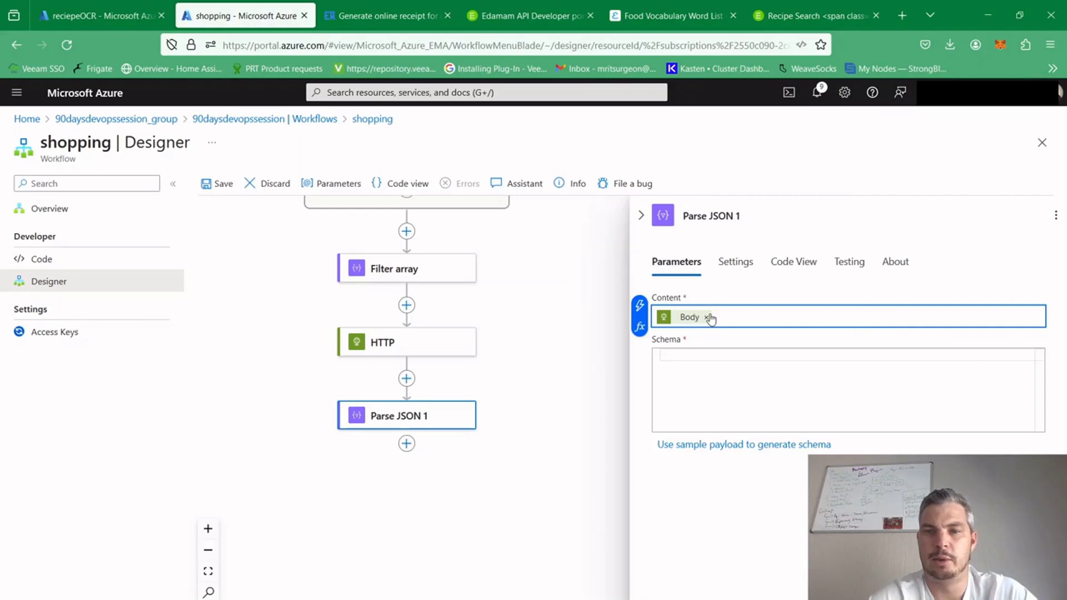
pyautogui.click(708, 317)
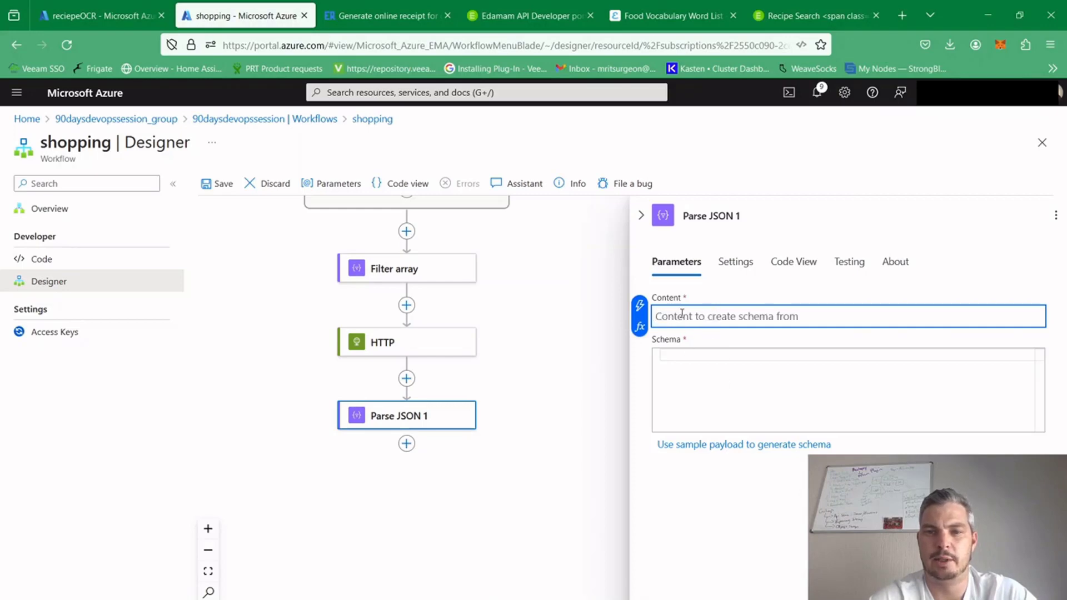
pyautogui.click(639, 328)
pyautogui.click(453, 367)
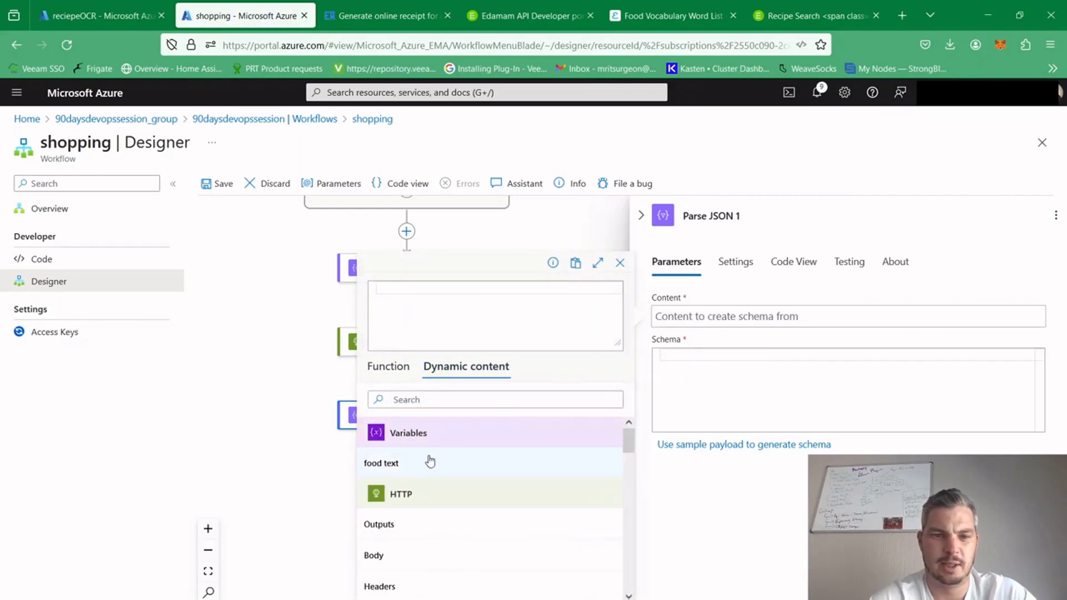
pyautogui.click(435, 527)
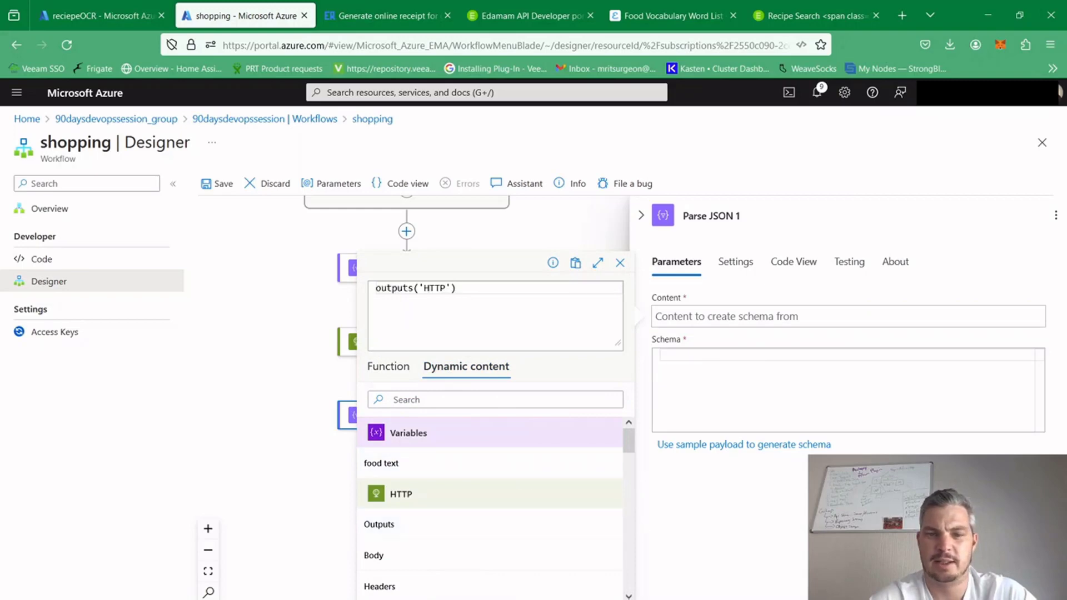
pyautogui.click(767, 352)
# Paste the prepared JSON schema of the HTTP response into the Parse JSON action's schema and check its closing lines
pyautogui.click(687, 367)
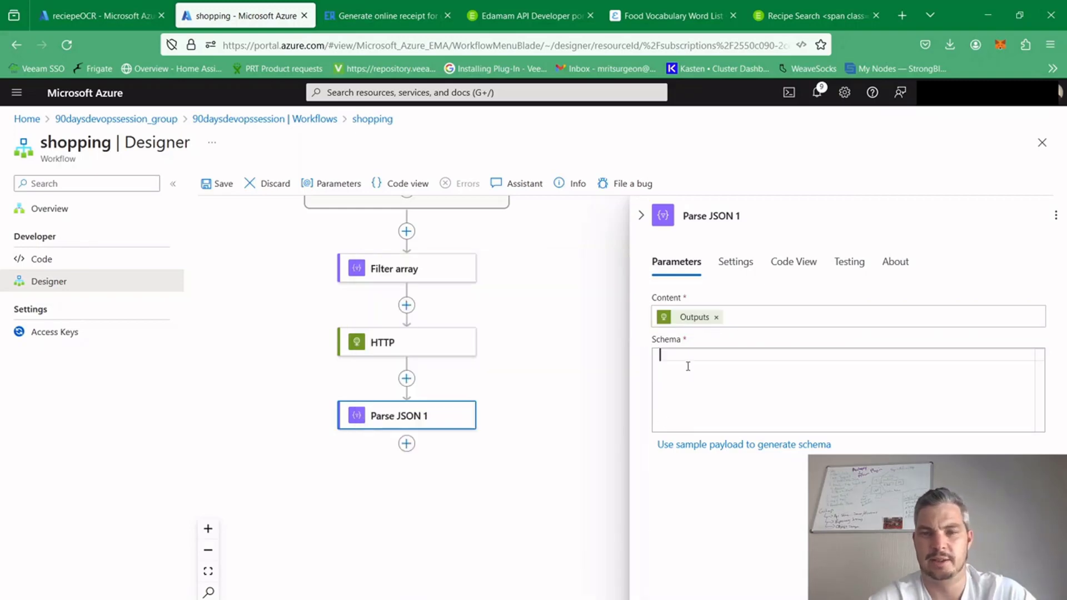
pyautogui.hotkey('ctrl', 'v')
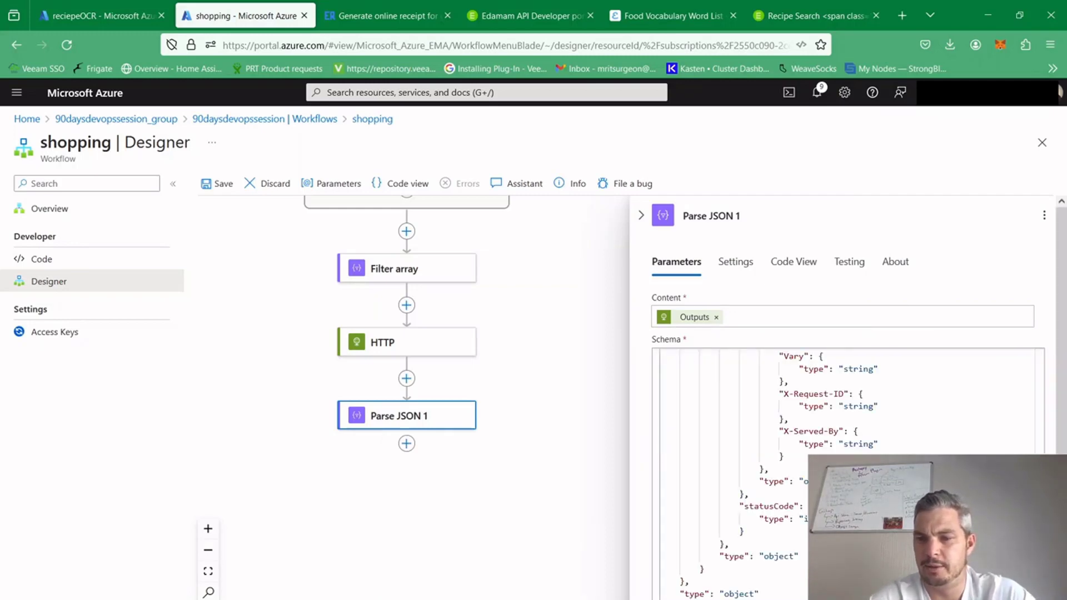
pyautogui.moveTo(1039, 592)
pyautogui.mouseDown()
pyautogui.moveTo(1033, 341)
pyautogui.moveTo(1035, 590)
pyautogui.mouseUp()
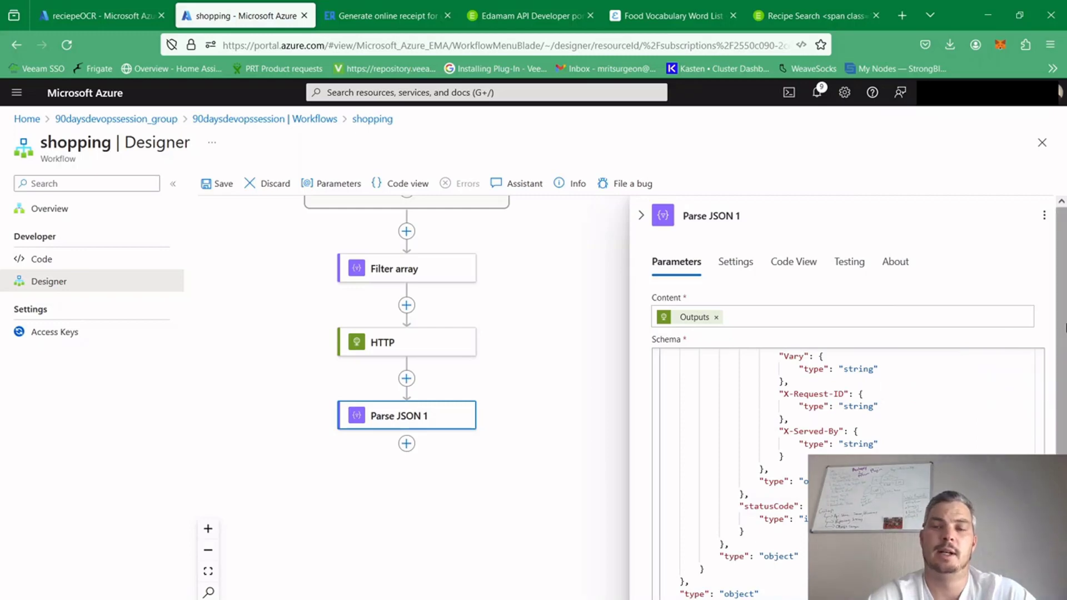
pyautogui.scroll(-1, 1058, 323)
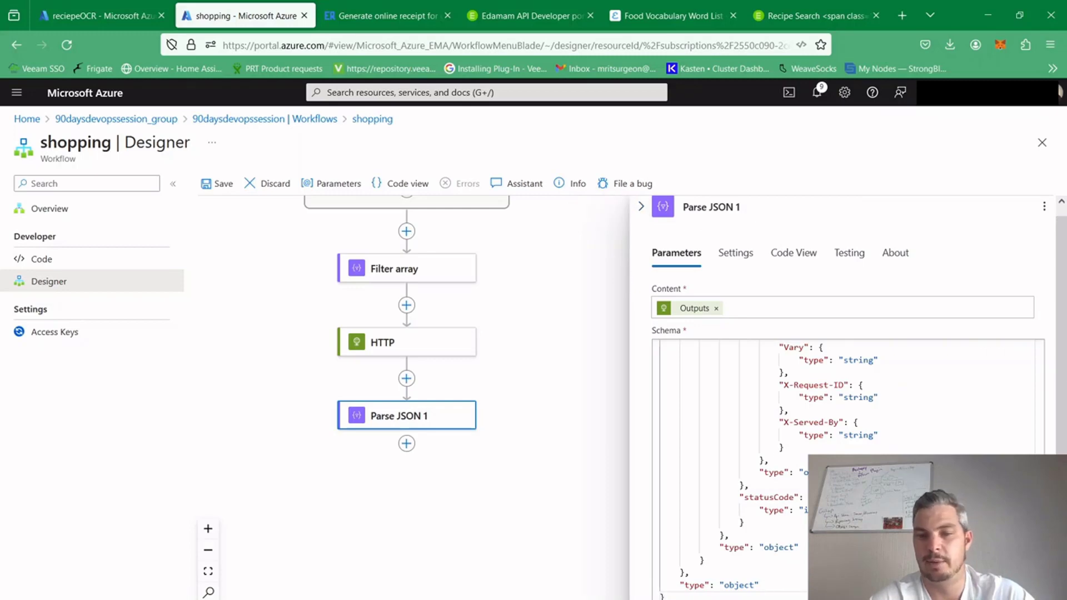
pyautogui.click(717, 599)
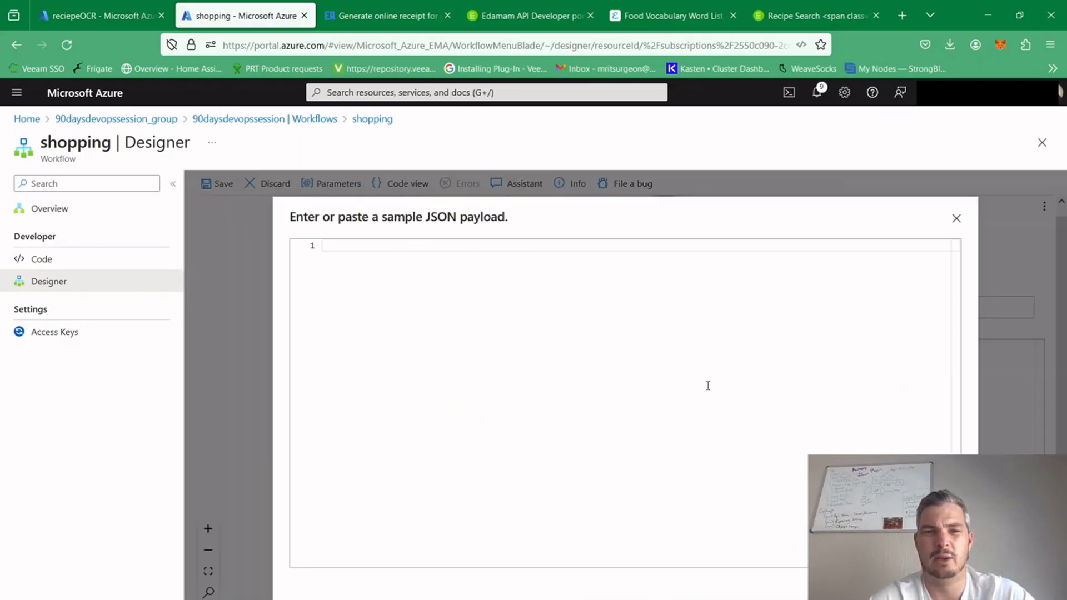
pyautogui.click(808, 13)
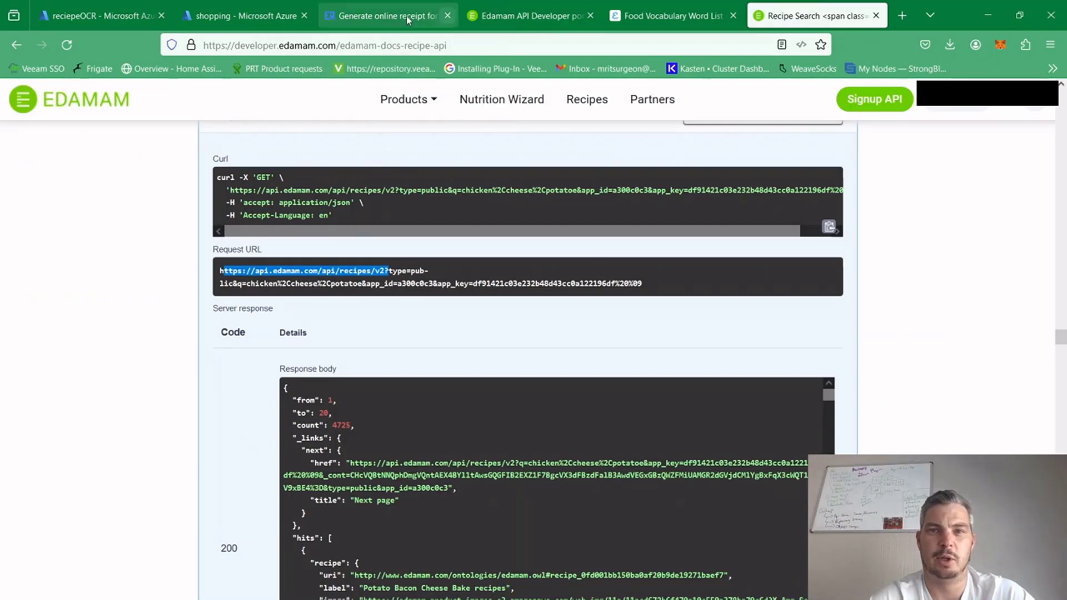
pyautogui.click(224, 16)
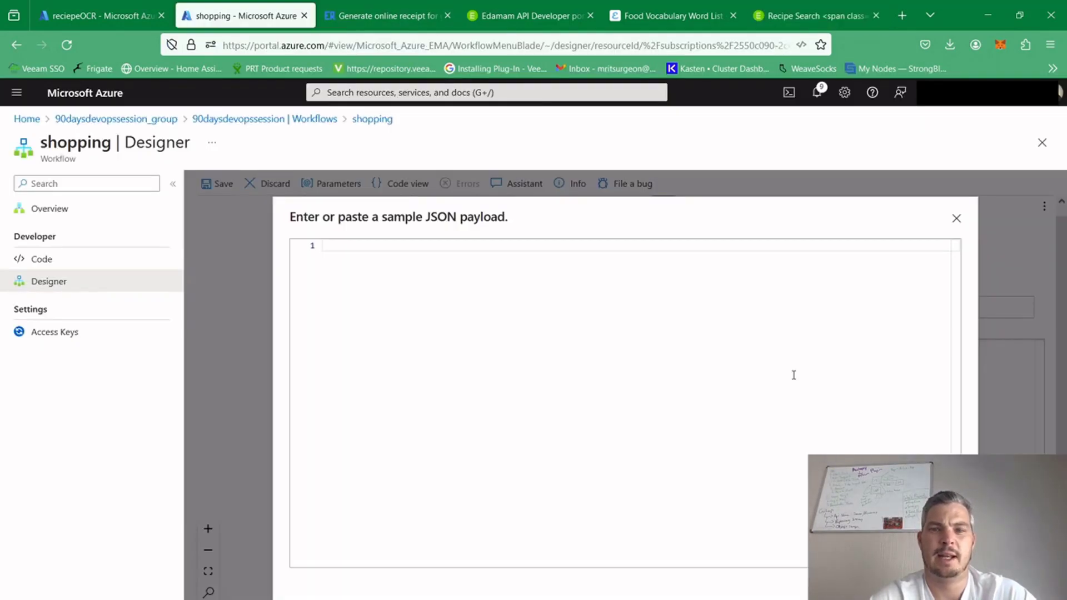
pyautogui.click(956, 218)
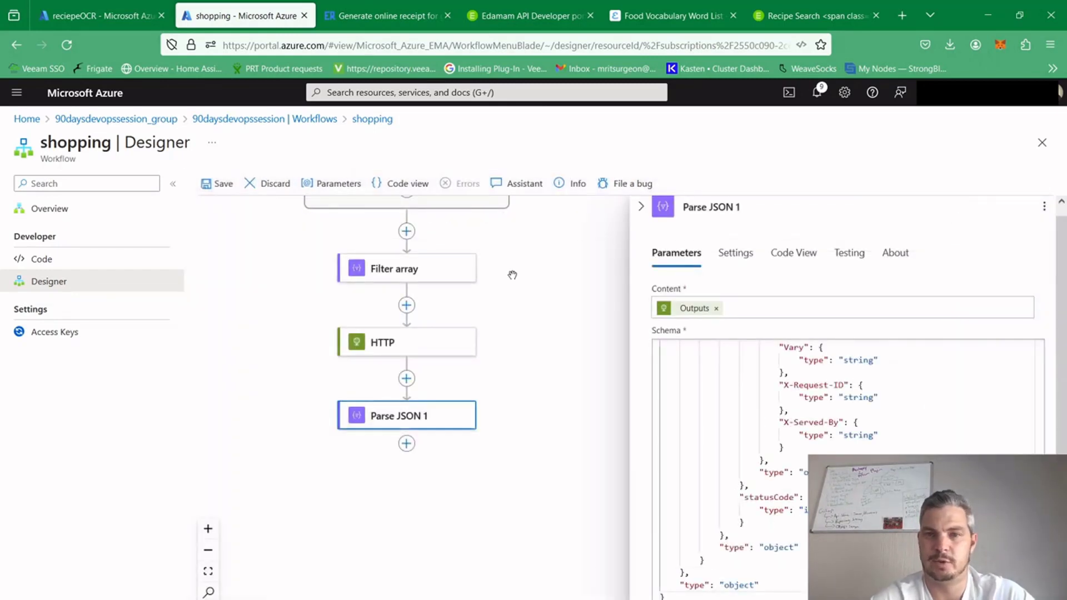
# Add an Initialize variable action after the Parse JSON 1 action
pyautogui.click(640, 207)
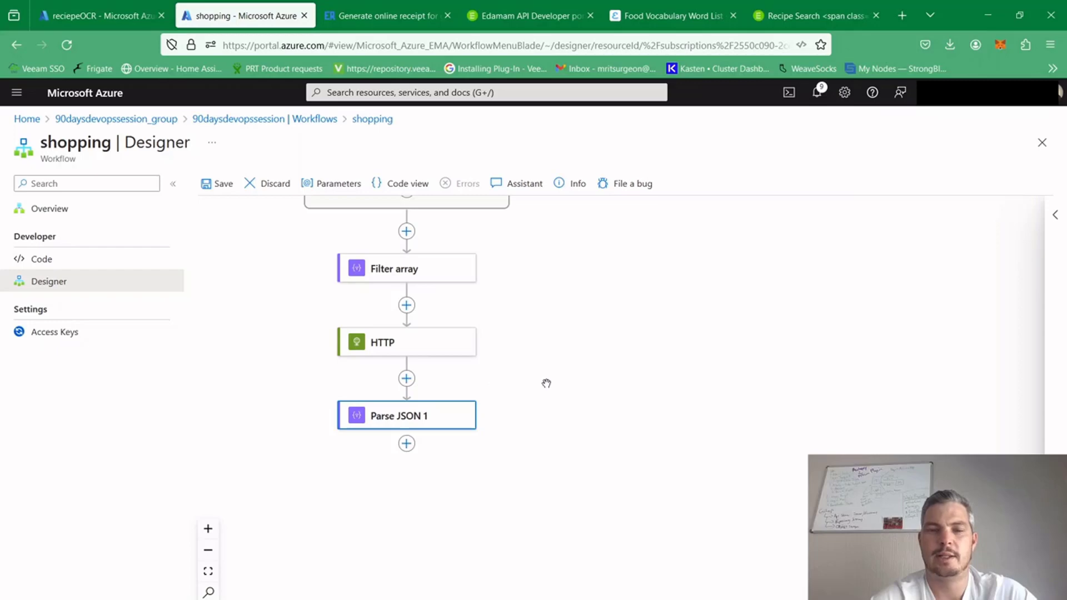
pyautogui.moveTo(545, 381); pyautogui.dragTo(627, 392)
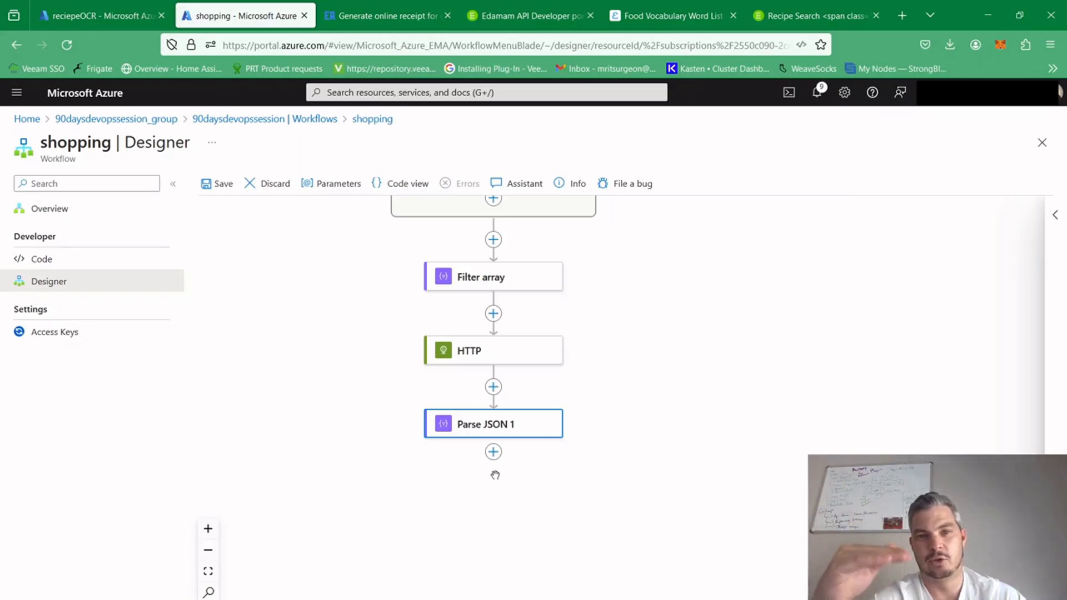
pyautogui.click(493, 452)
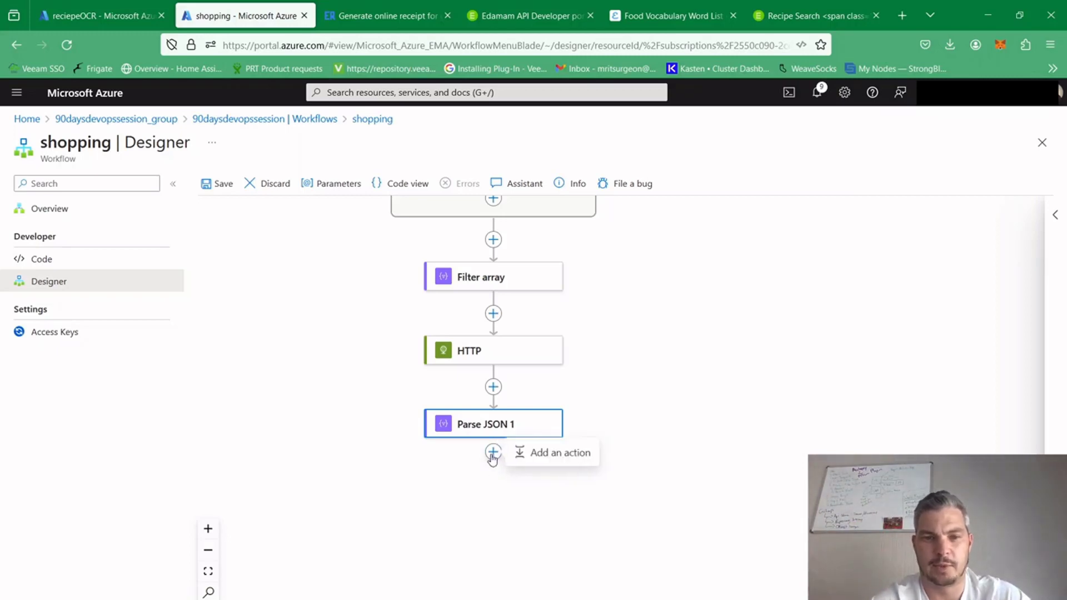
pyautogui.click(555, 460)
pyautogui.write('inat')
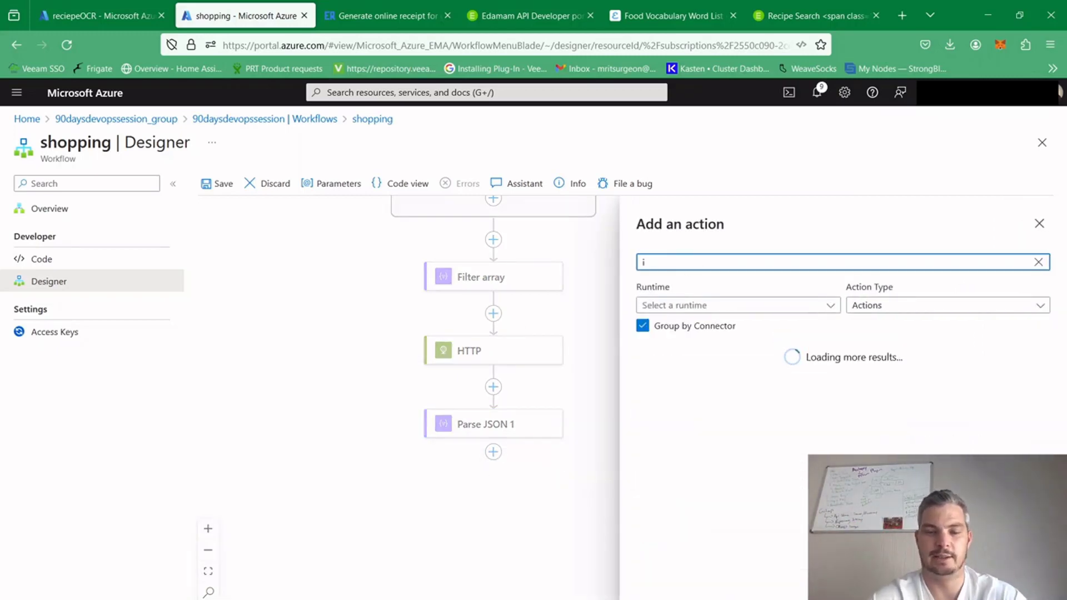
pyautogui.press('BackSpace')
pyautogui.press('BackSpace')
pyautogui.write('ntia')
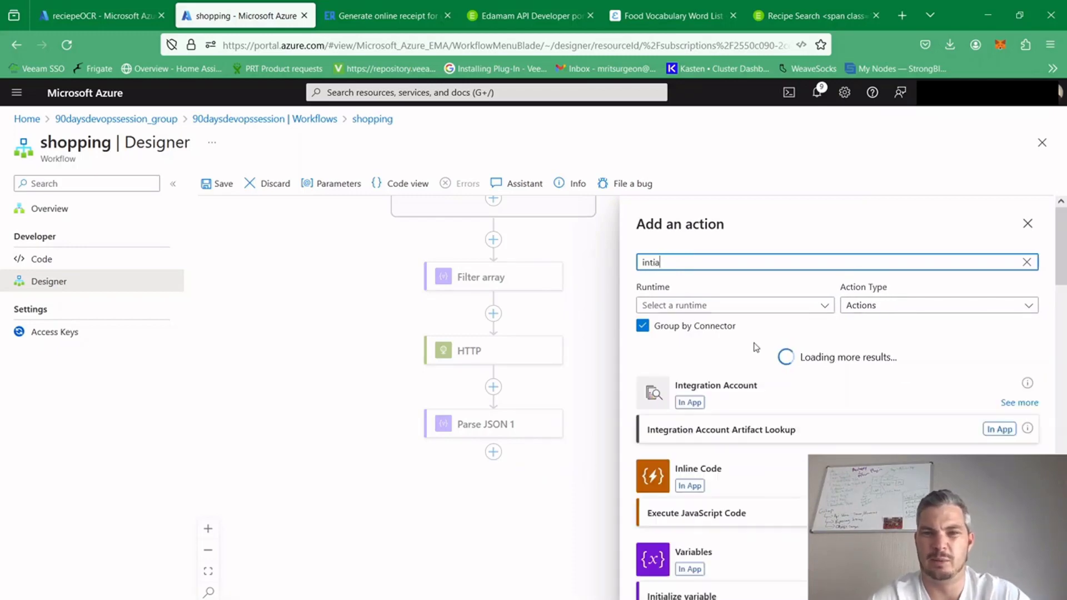
pyautogui.click(714, 595)
# Name the variable in the new Initialize variable action "food name" and set its type to Array
pyautogui.click(709, 320)
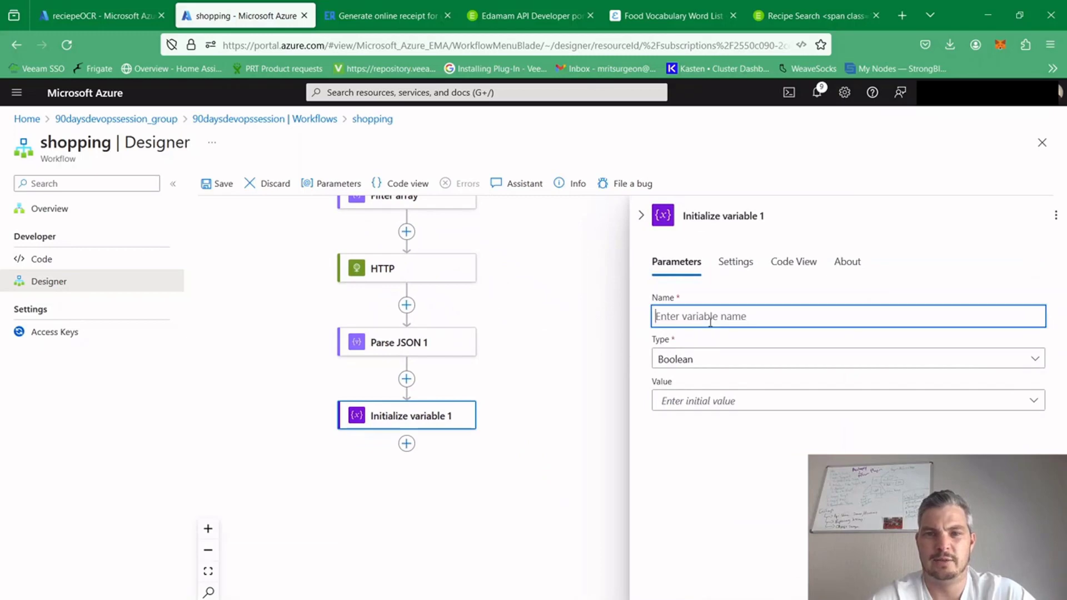
pyautogui.write('food')
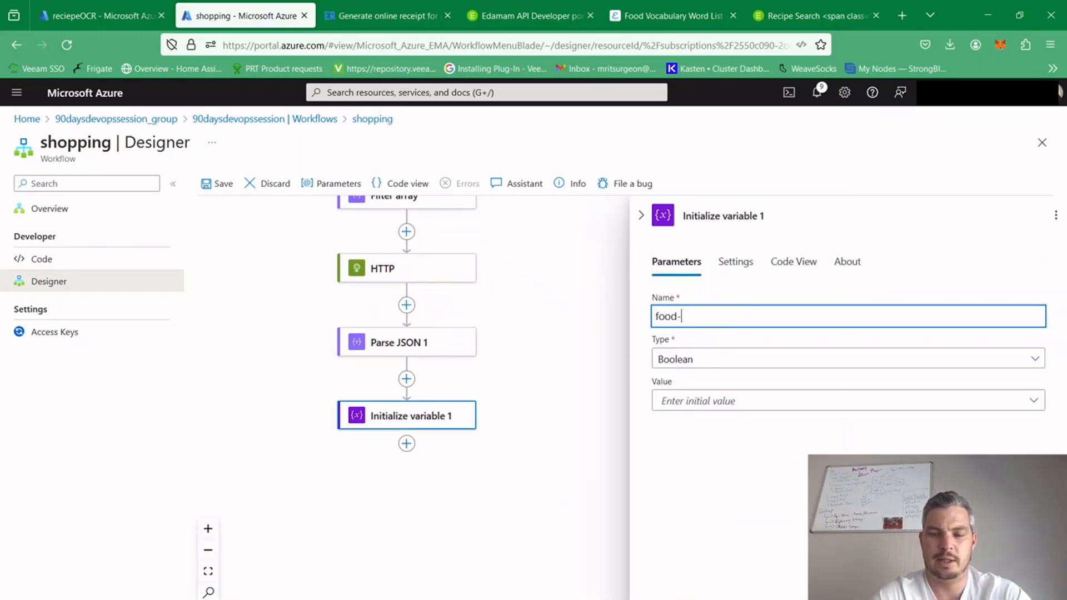
pyautogui.write(' name')
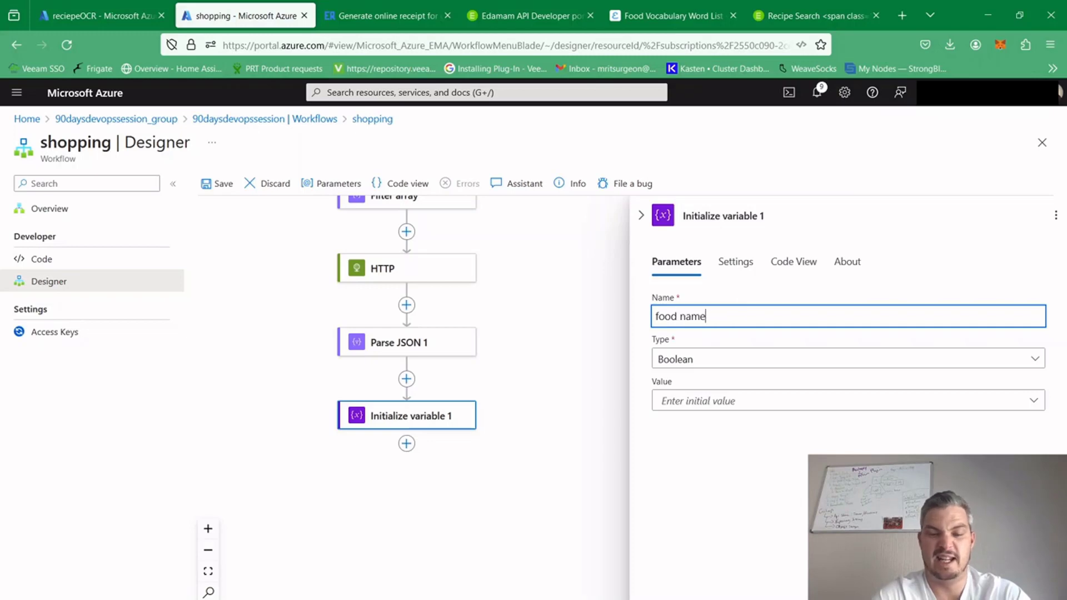
pyautogui.click(699, 362)
pyautogui.click(690, 503)
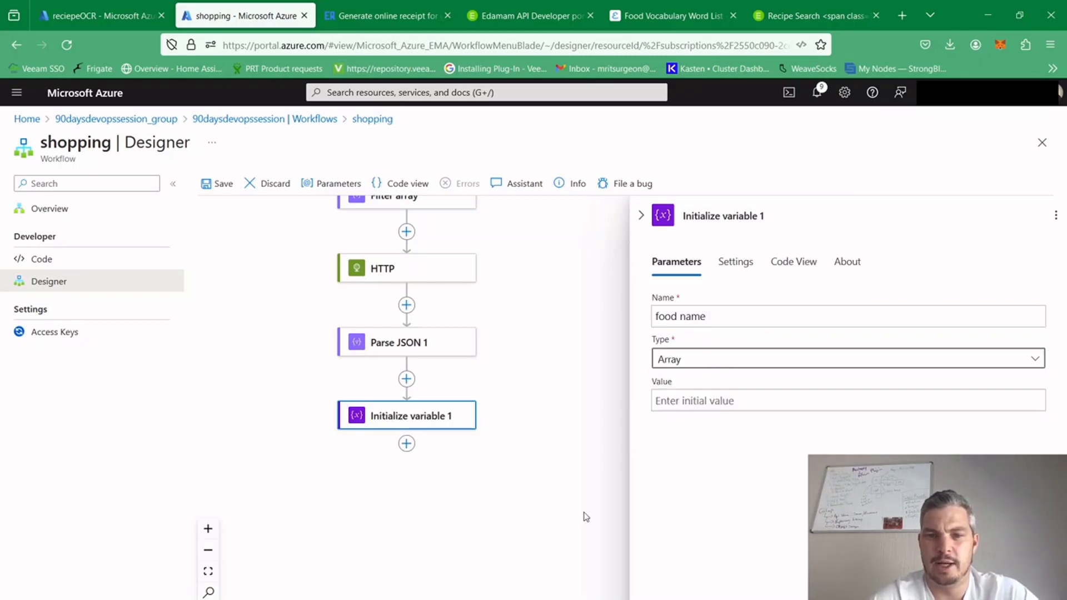
# Add a second Initialize variable action below the one for food name
pyautogui.click(407, 446)
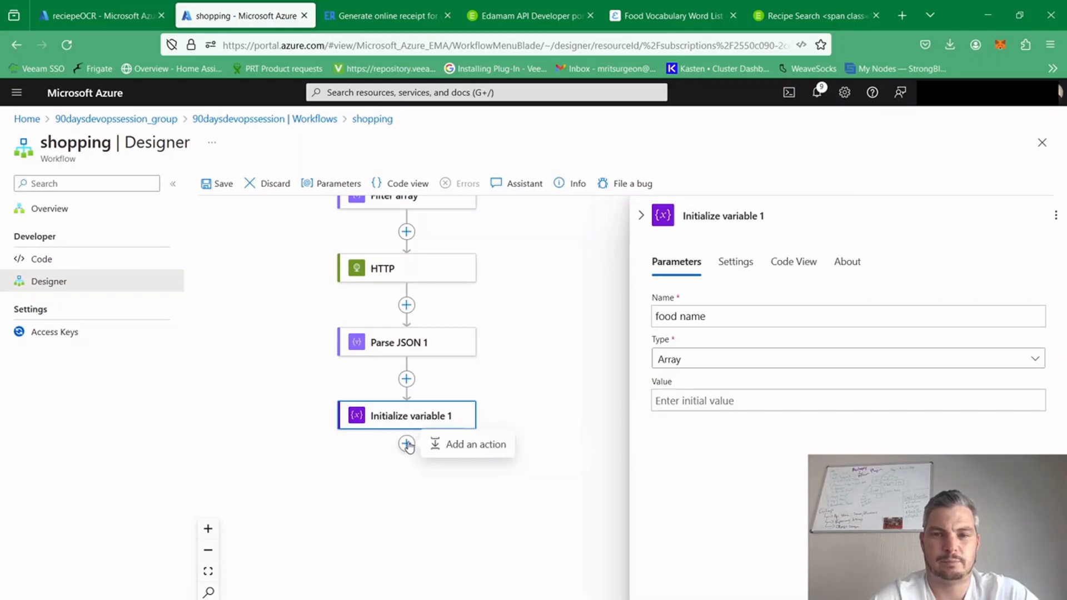
pyautogui.click(439, 445)
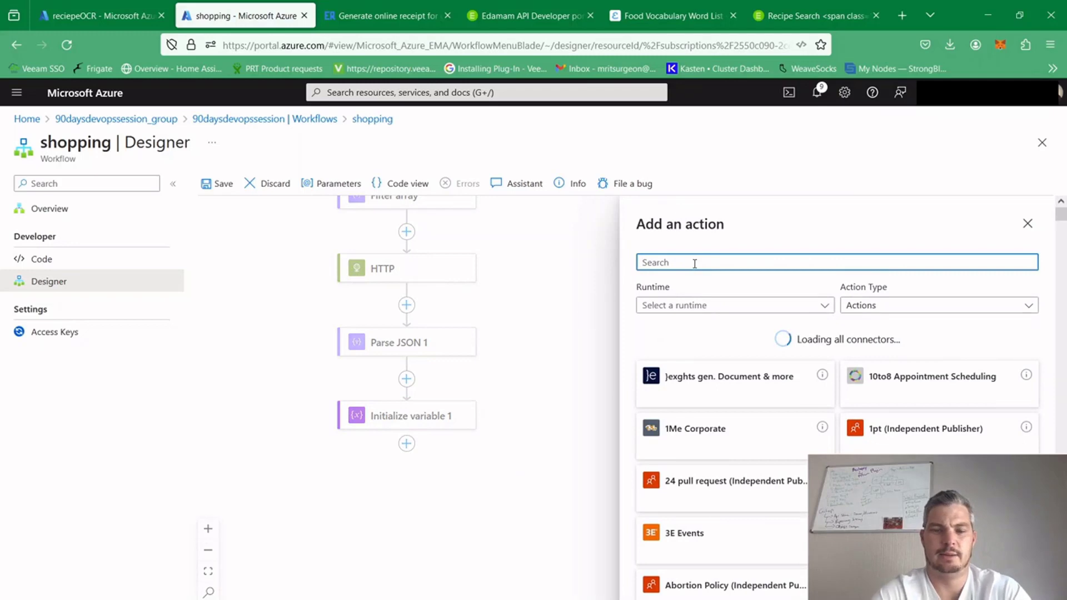
pyautogui.write('init')
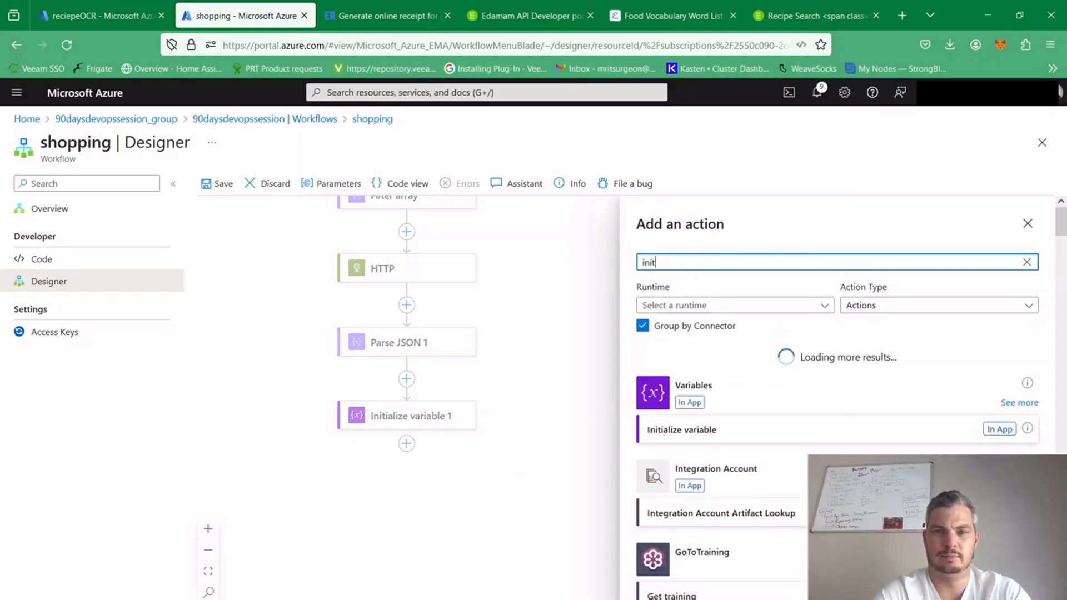
pyautogui.click(699, 435)
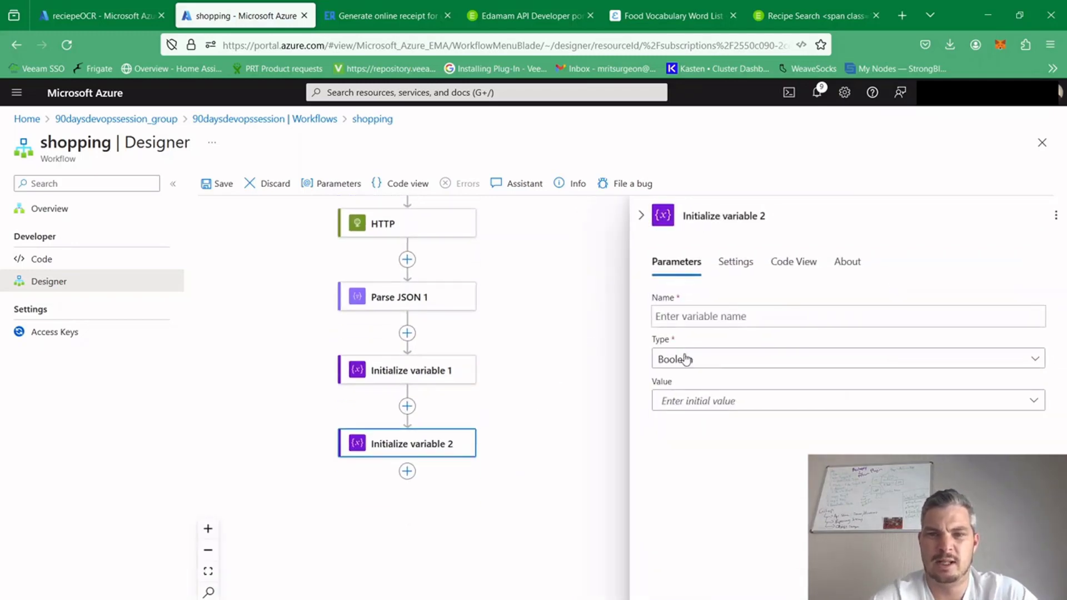
# Name the second variable "food uri", set its type to Array, and close the action's settings
pyautogui.click(716, 316)
pyautogui.write('food uri')
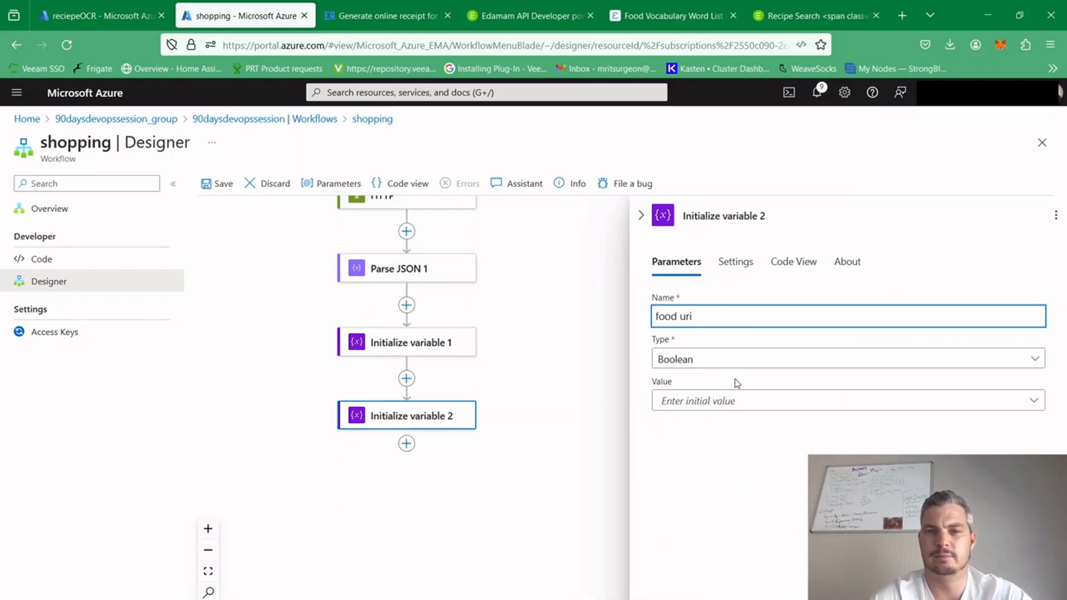
pyautogui.click(707, 360)
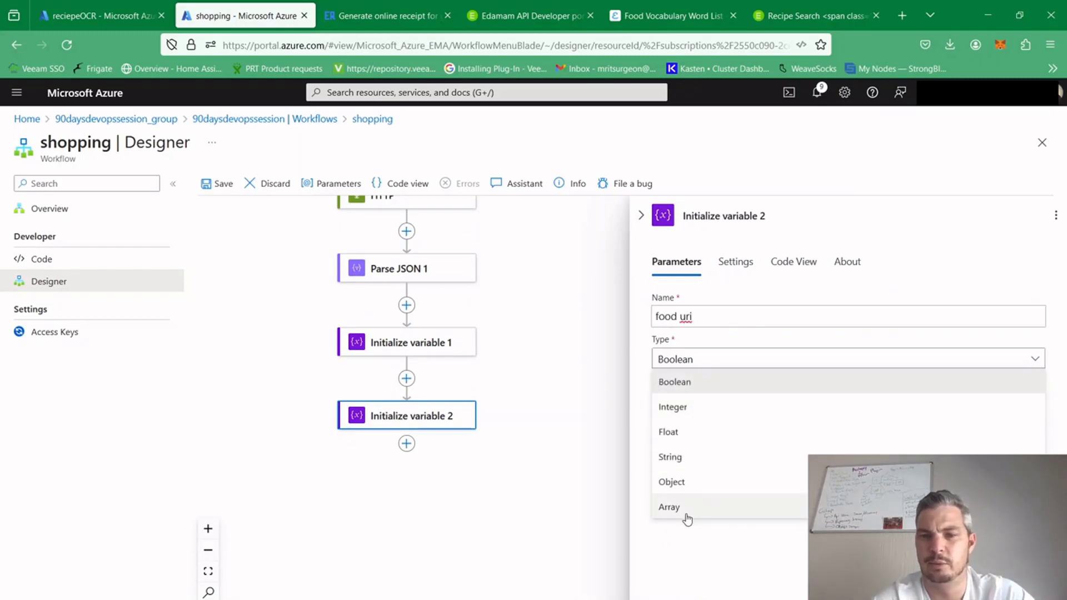
pyautogui.click(669, 506)
pyautogui.click(533, 455)
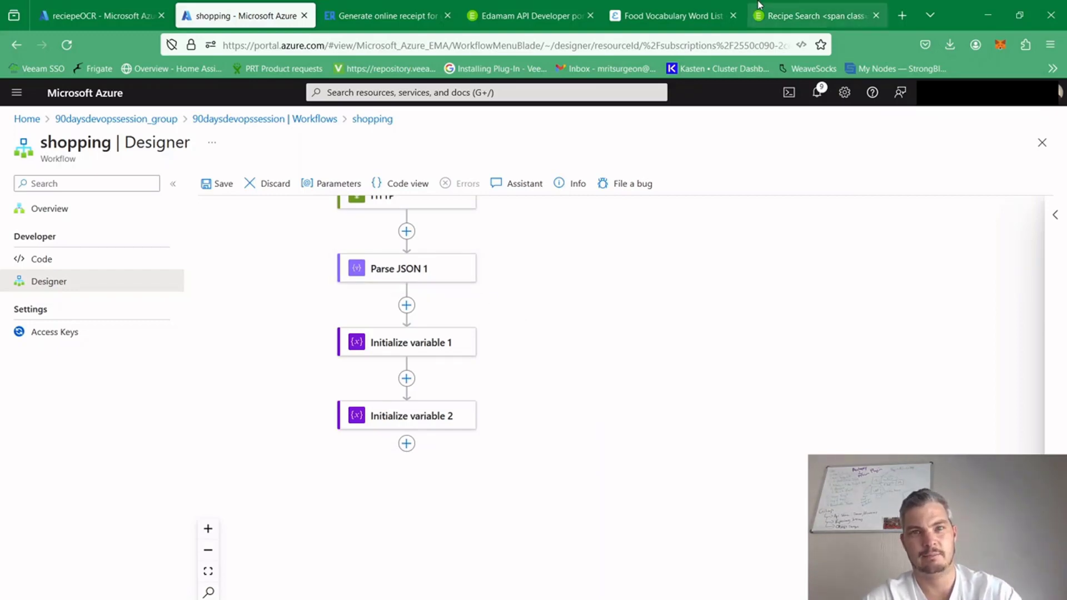
# Examine the Edamam recipe search response body for the hits array, the result range, and each recipe's label and uri fields
pyautogui.click(779, 14)
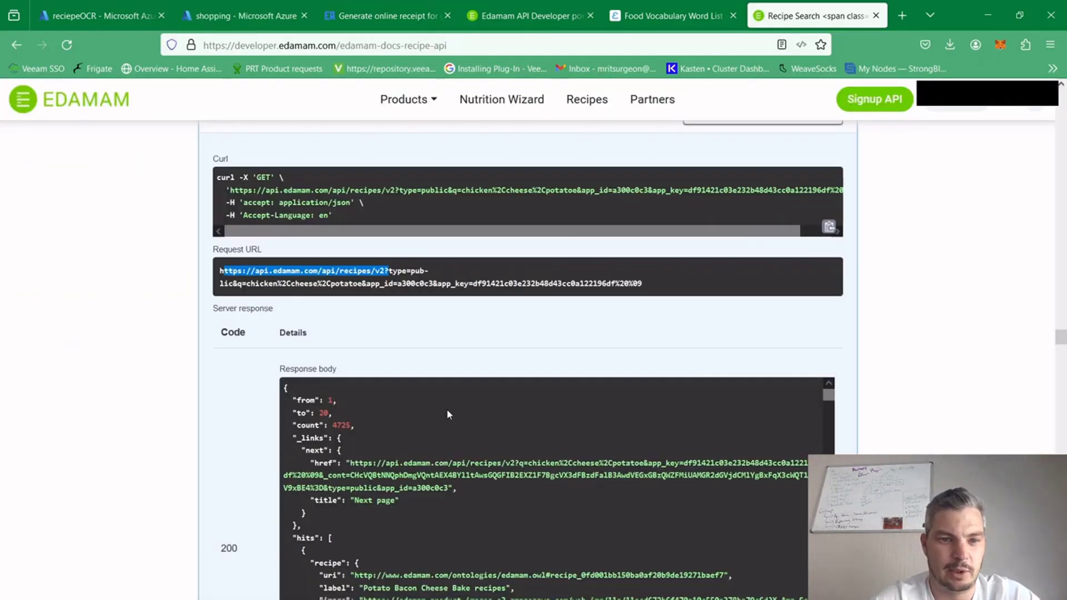
pyautogui.scroll(-4, 1060, 337)
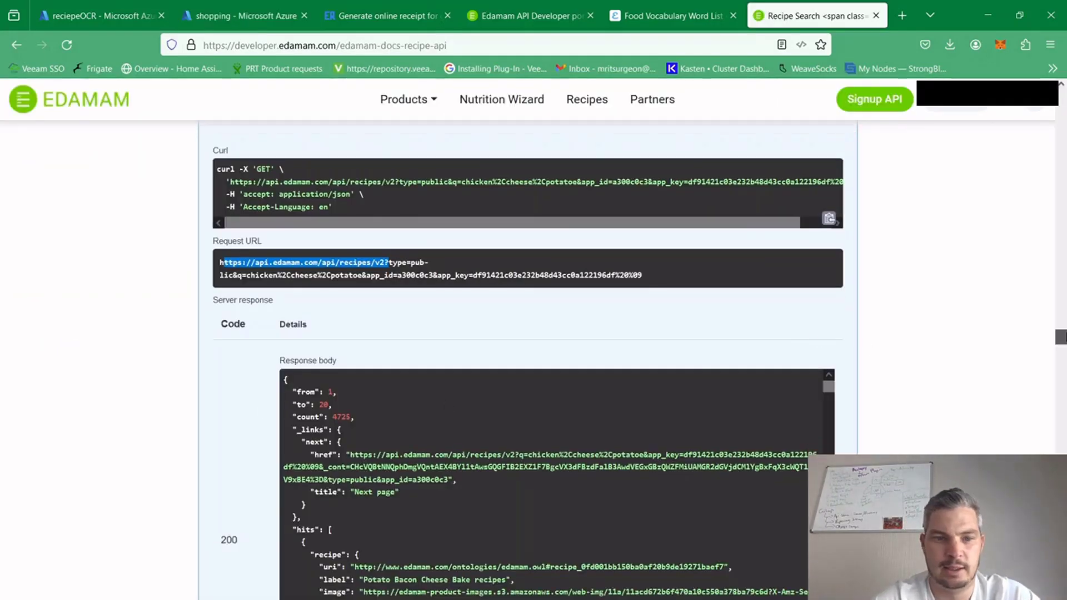
pyautogui.moveTo(298, 412); pyautogui.dragTo(334, 436)
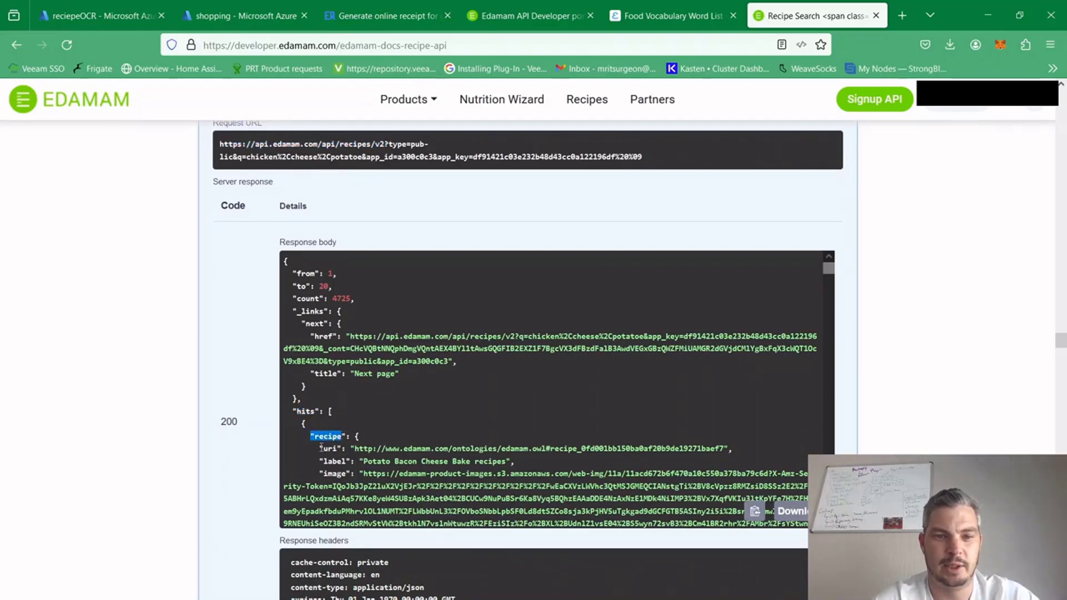
pyautogui.moveTo(320, 449); pyautogui.dragTo(344, 460)
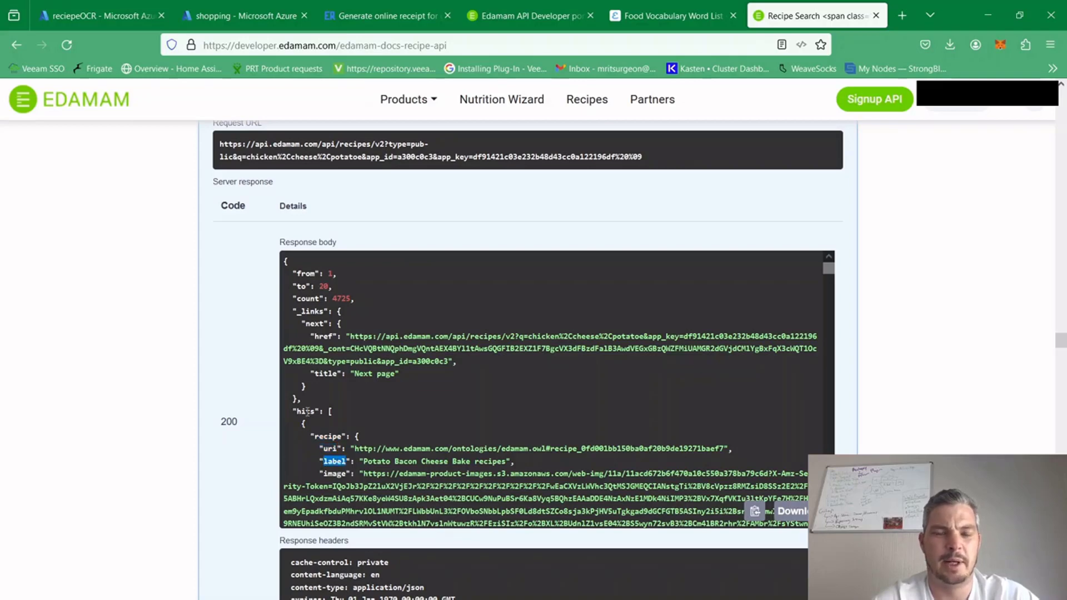
pyautogui.moveTo(297, 411); pyautogui.dragTo(317, 411)
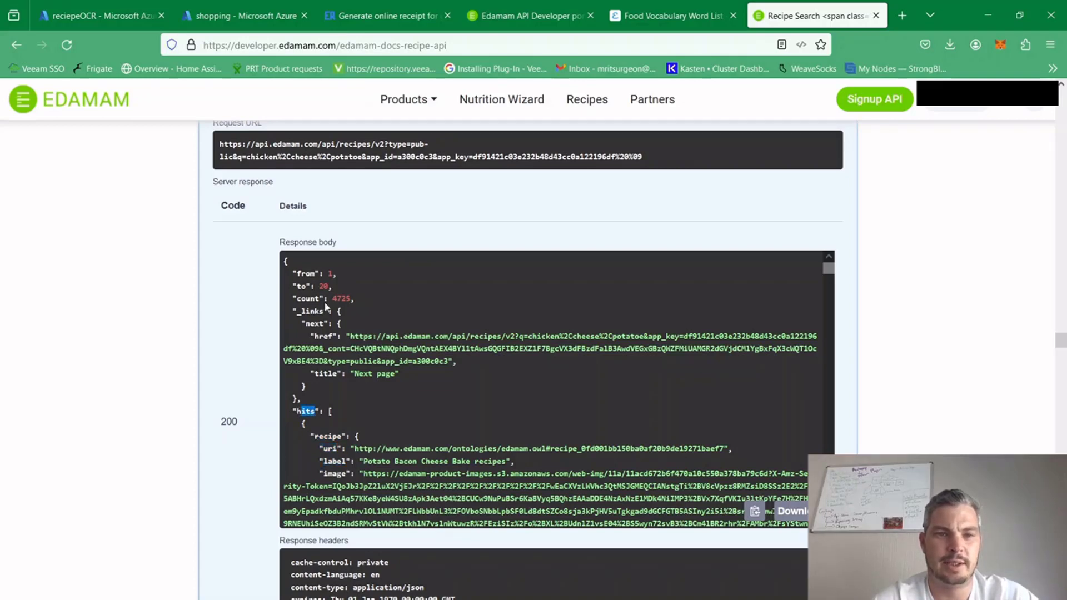
pyautogui.click(321, 285)
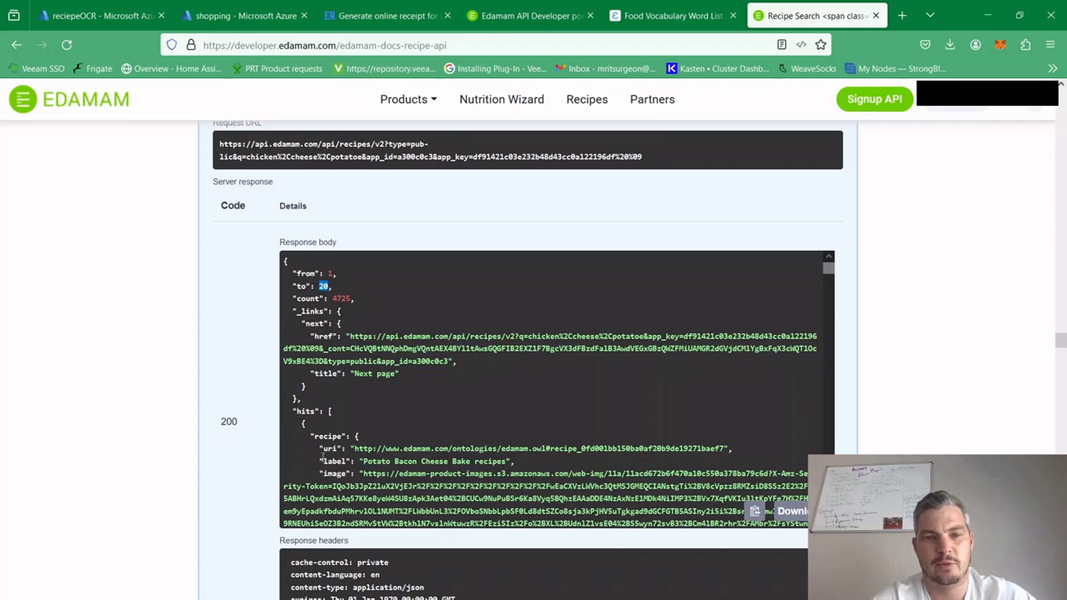
pyautogui.moveTo(322, 456); pyautogui.dragTo(352, 461)
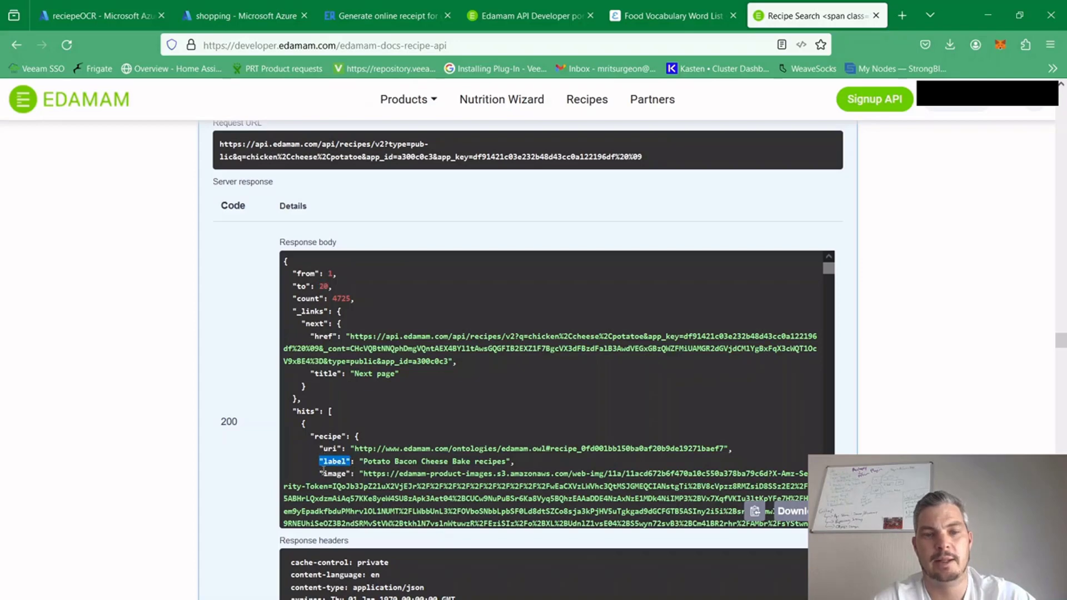
pyautogui.moveTo(322, 449); pyautogui.dragTo(333, 448)
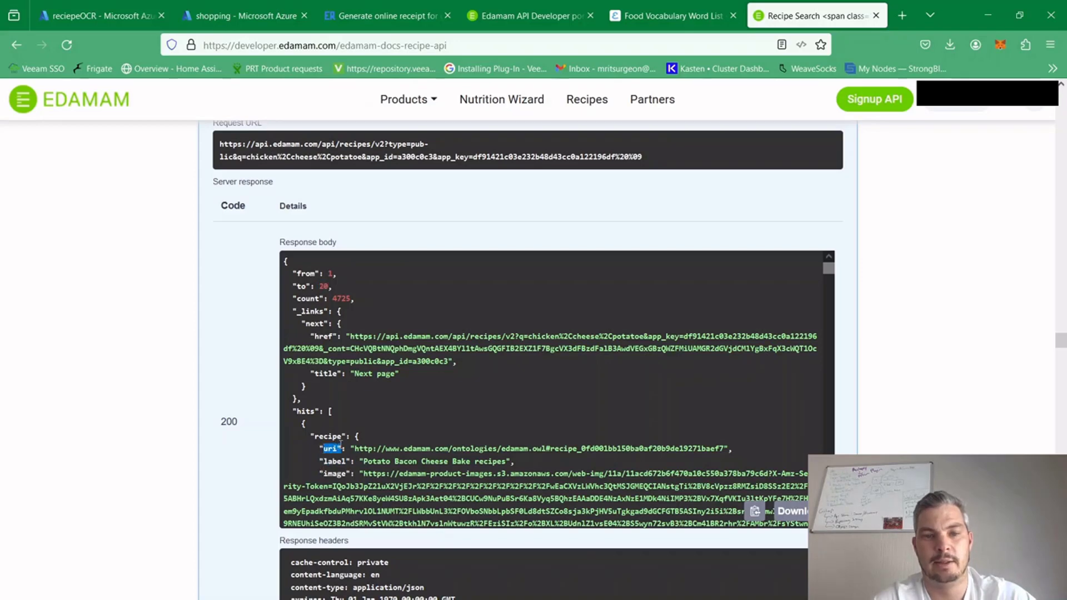
pyautogui.click(454, 407)
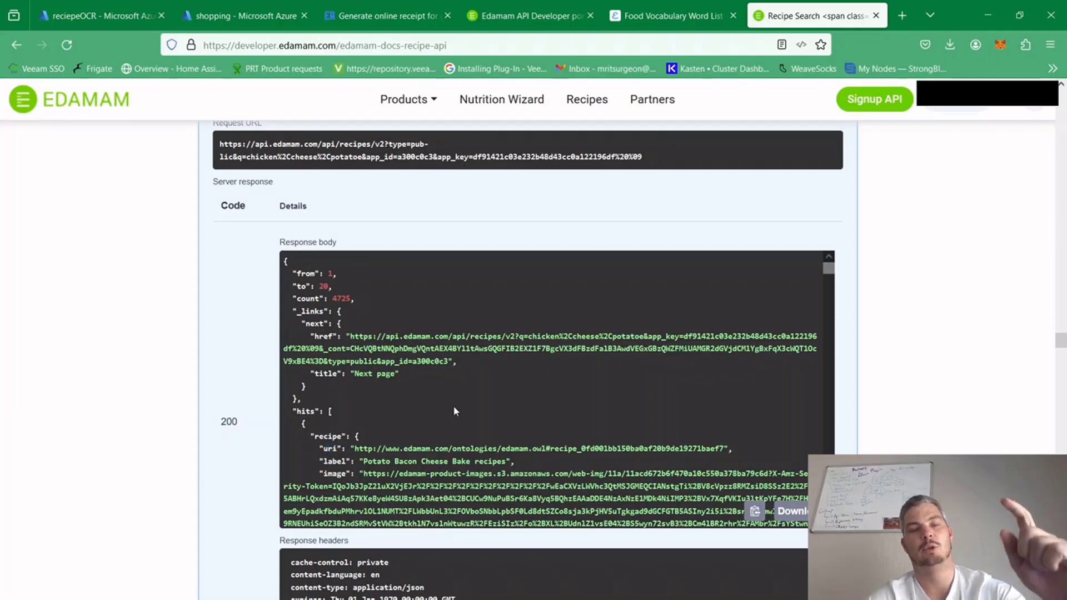
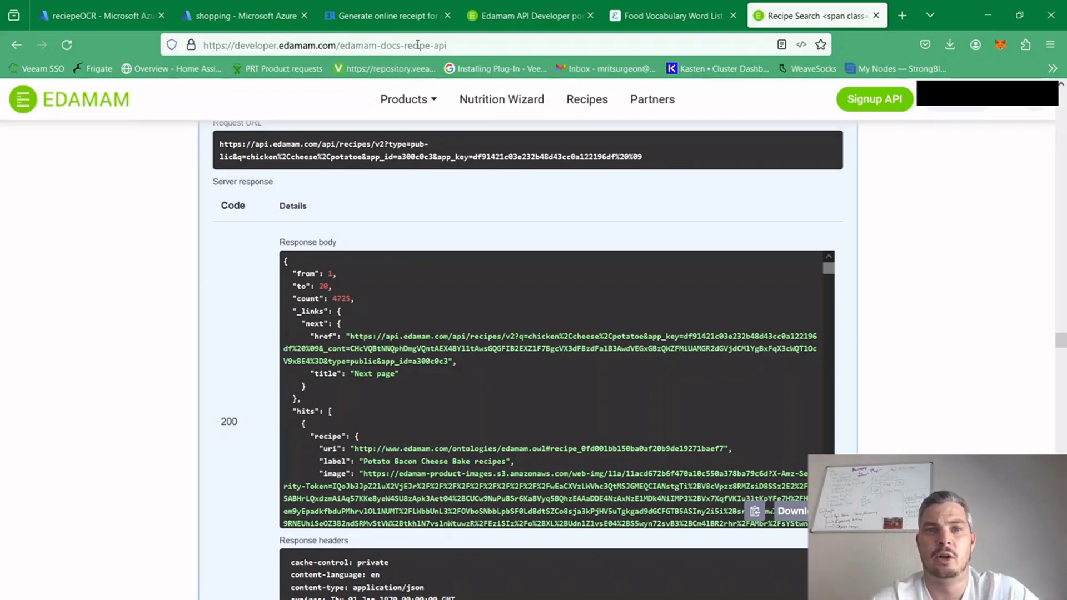
# Switch to the shopping workflow designer and add a For each action below the second Initialize variable action
pyautogui.click(244, 16)
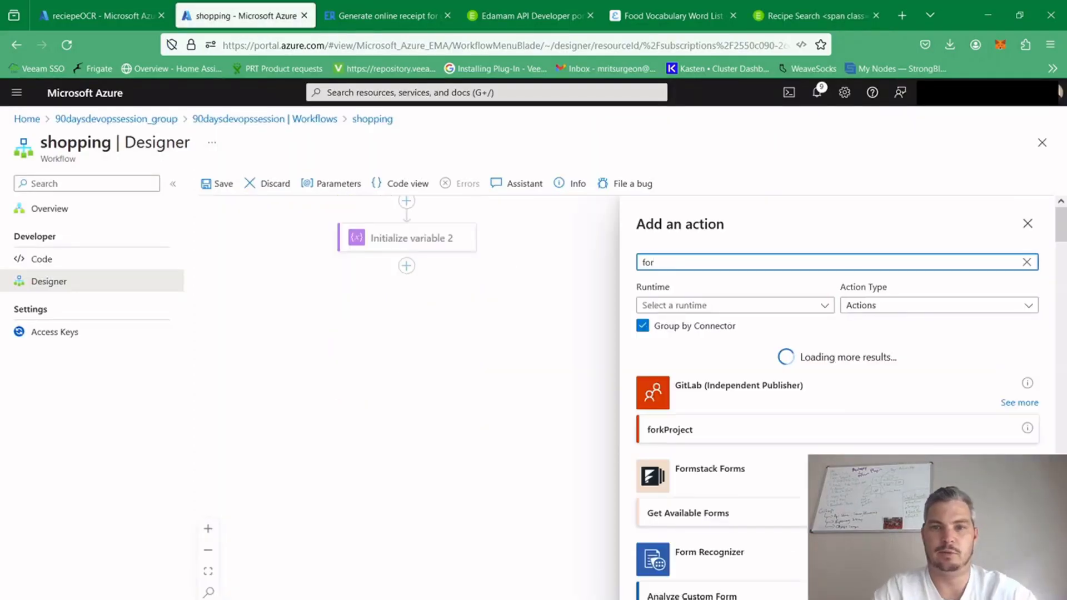
pyautogui.write('r e')
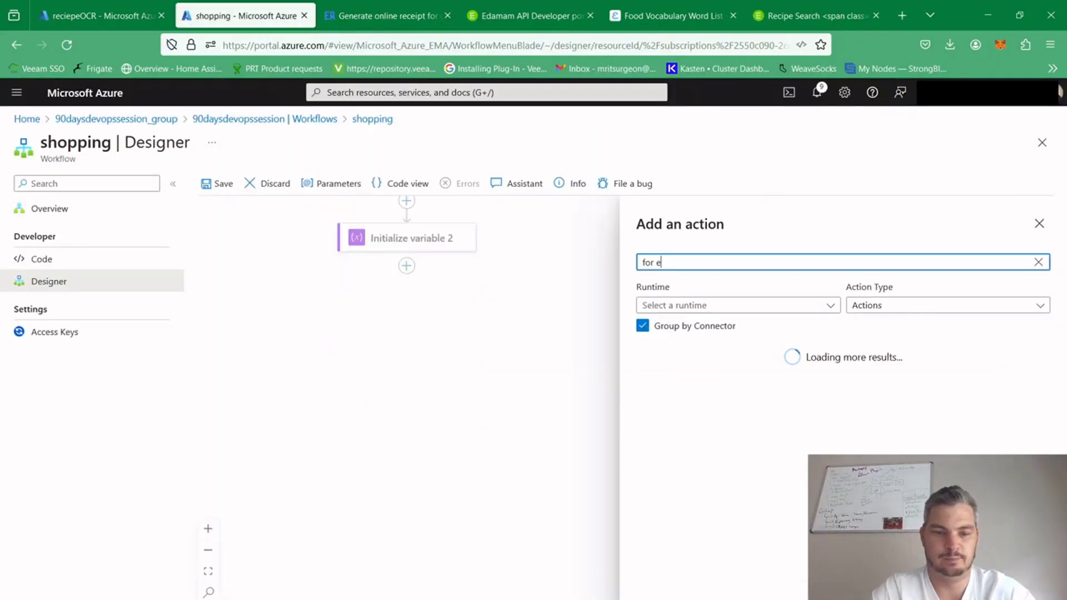
pyautogui.write('ach')
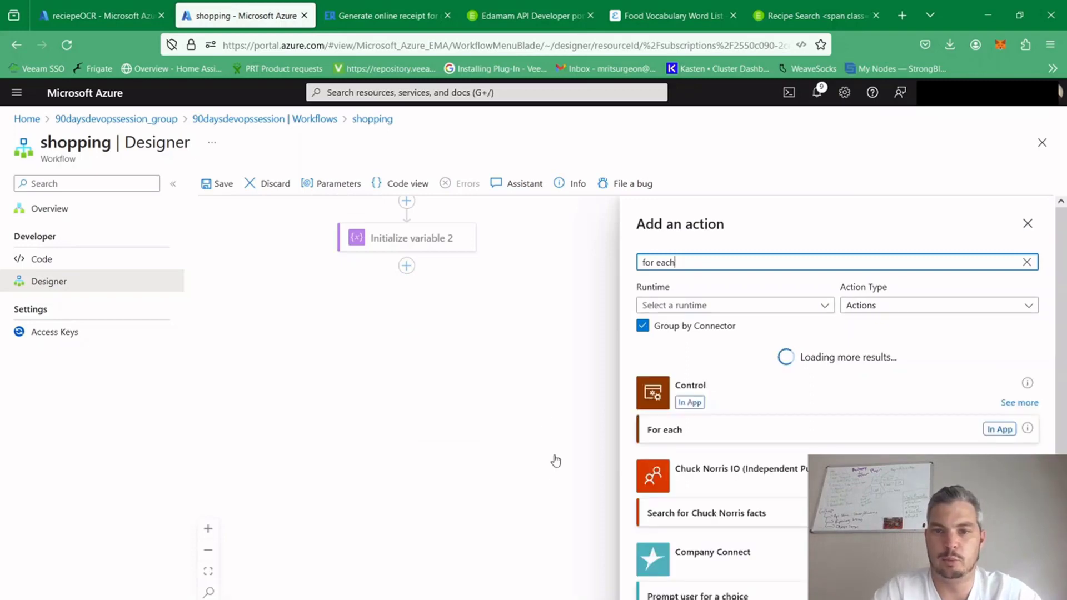
pyautogui.click(688, 429)
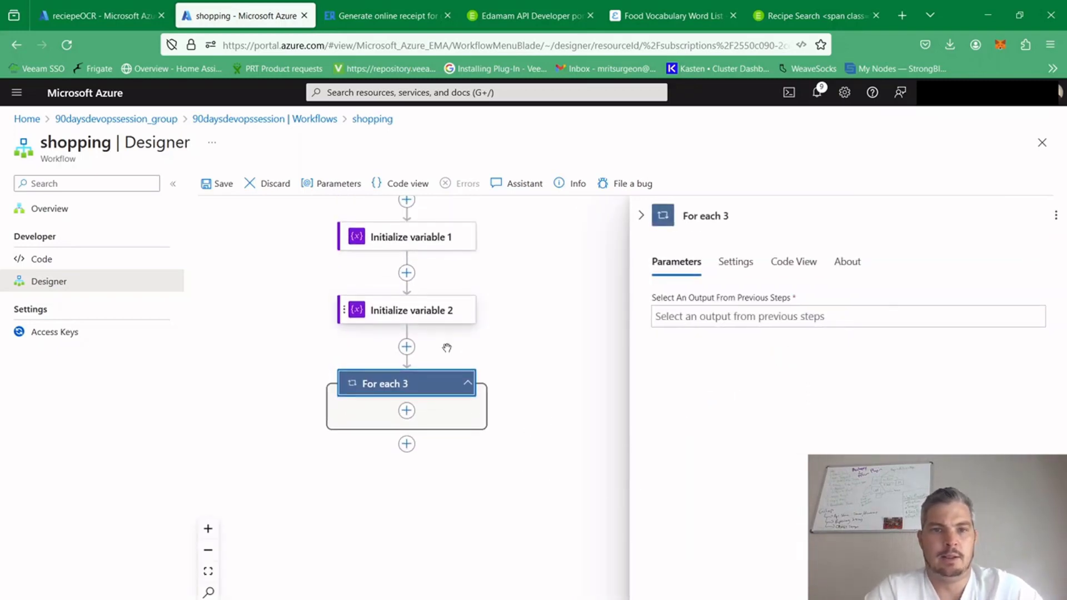
# Set the new For each loop's input to the Body hits output of Parse JSON 1
pyautogui.click(653, 313)
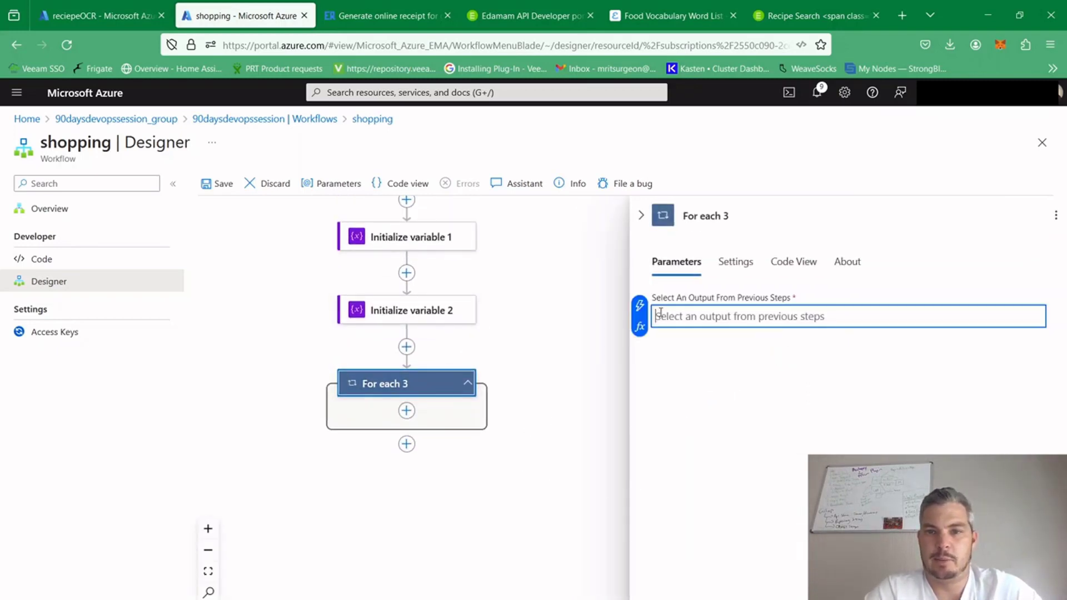
pyautogui.click(639, 329)
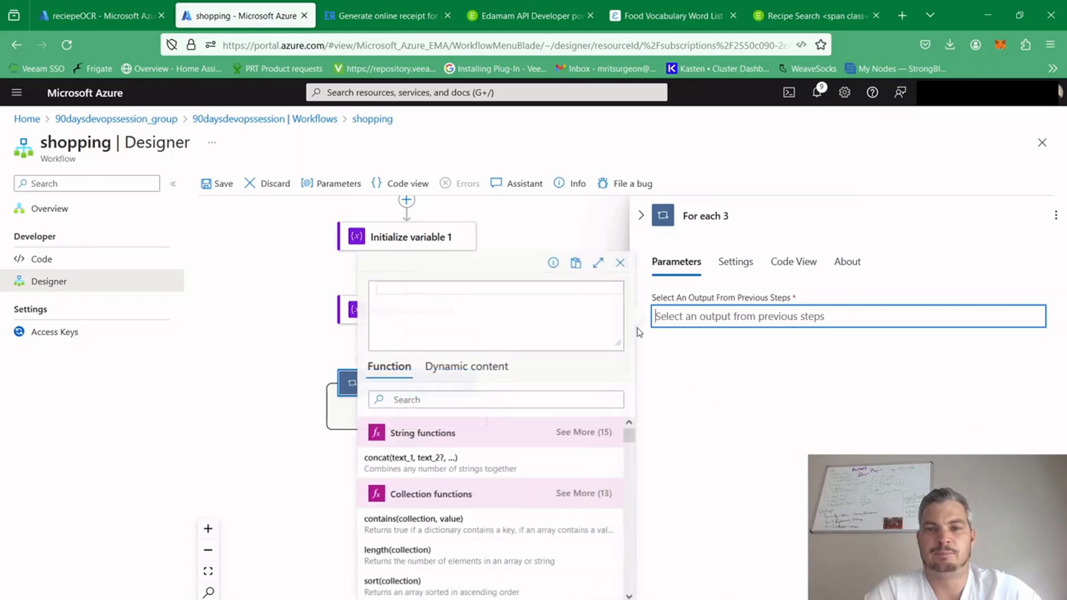
pyautogui.click(469, 368)
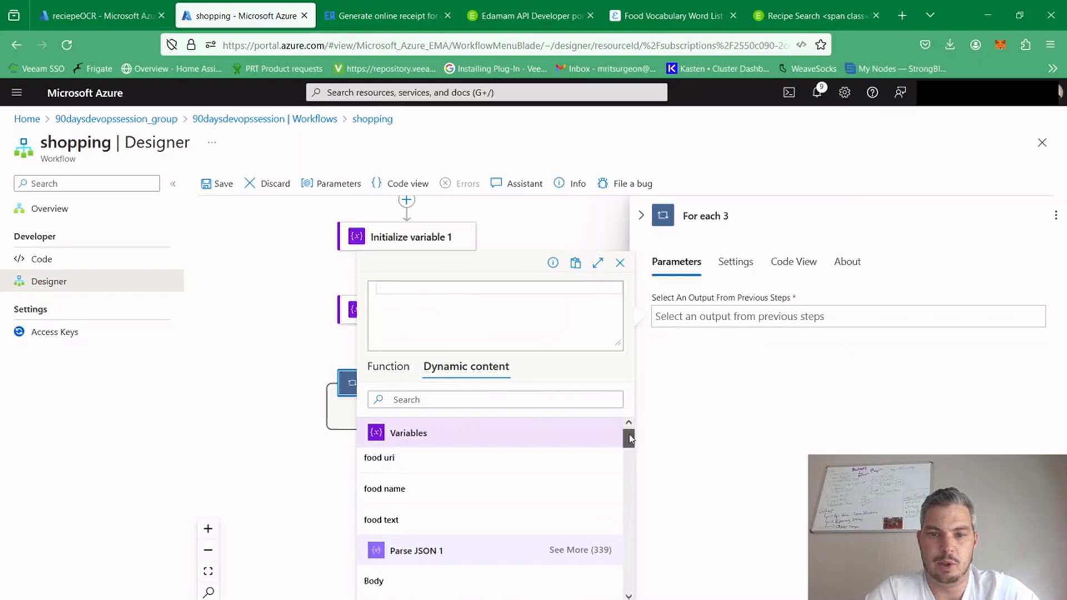
pyautogui.scroll(-1, 629, 437)
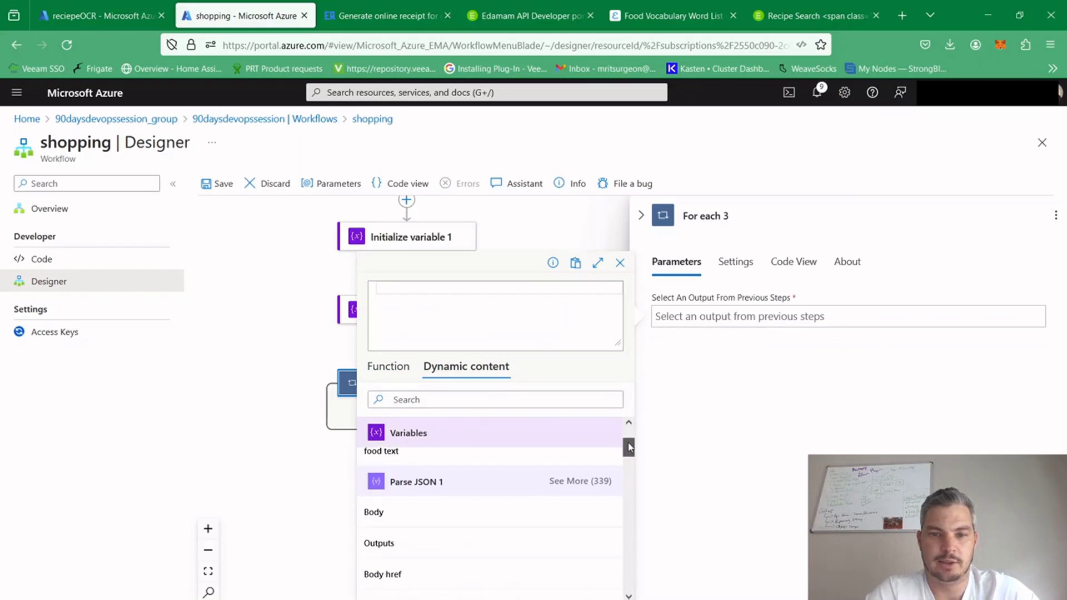
pyautogui.click(578, 481)
pyautogui.moveTo(630, 437)
pyautogui.mouseDown()
pyautogui.moveTo(630, 458)
pyautogui.moveTo(629, 423)
pyautogui.mouseUp()
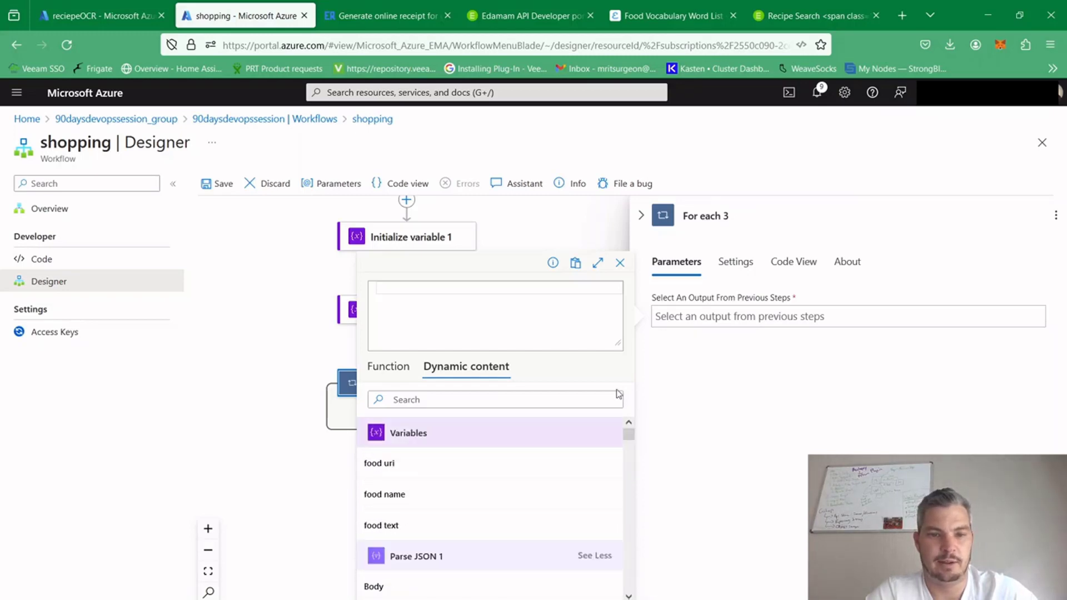
pyautogui.click(473, 398)
pyautogui.write('hist')
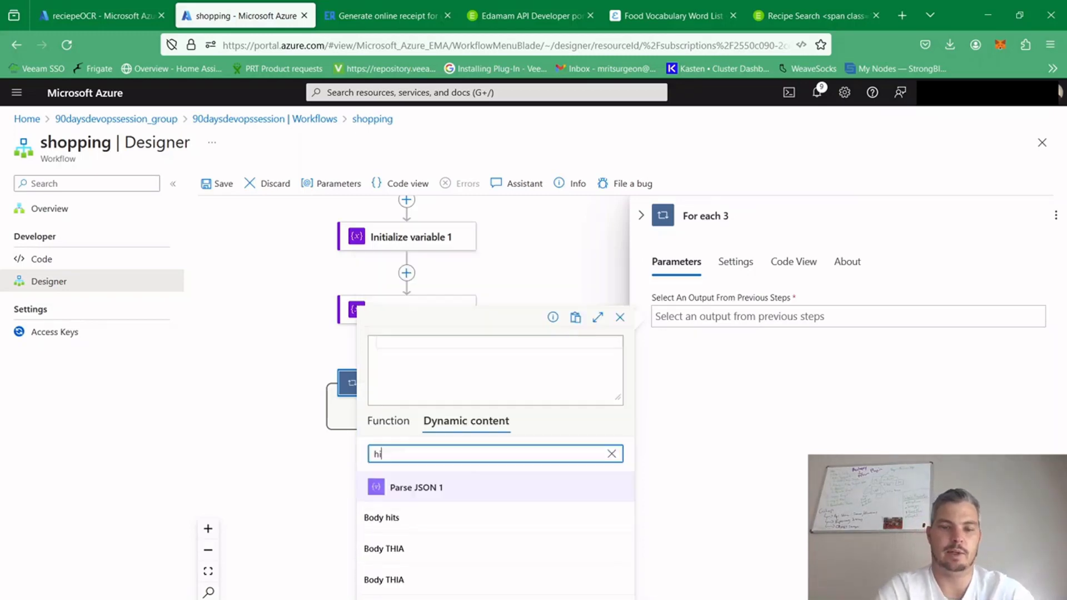
pyautogui.press('BackSpace')
pyautogui.press('BackSpace')
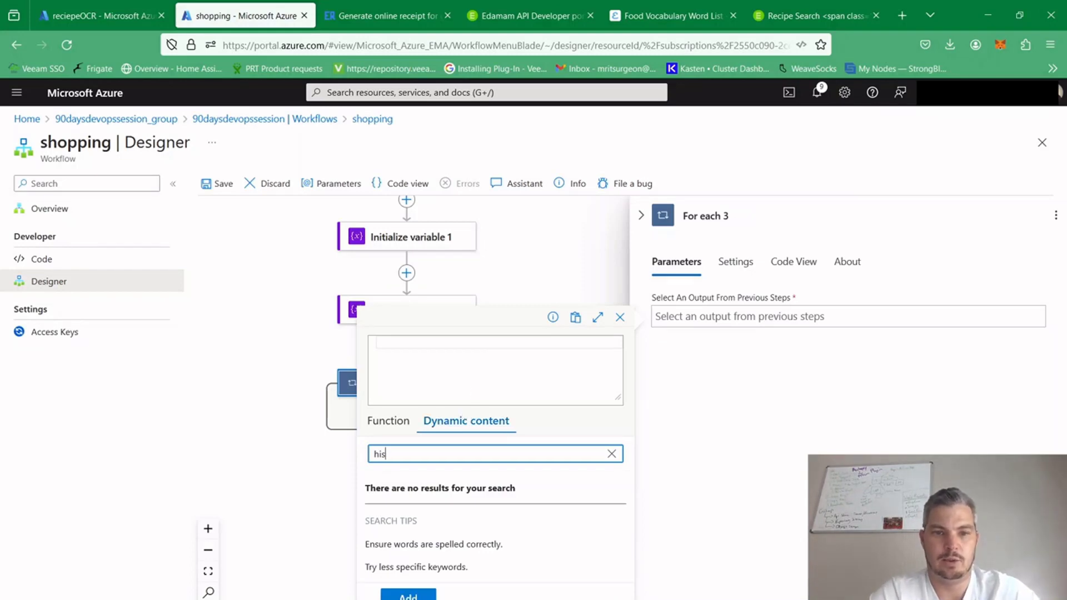
pyautogui.write('ts')
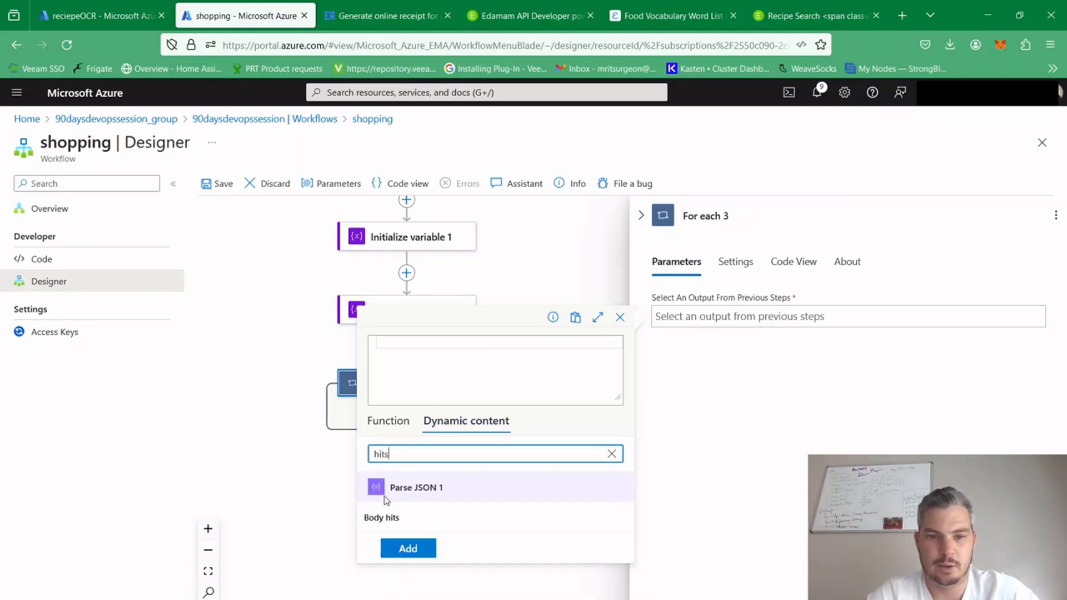
pyautogui.click(395, 520)
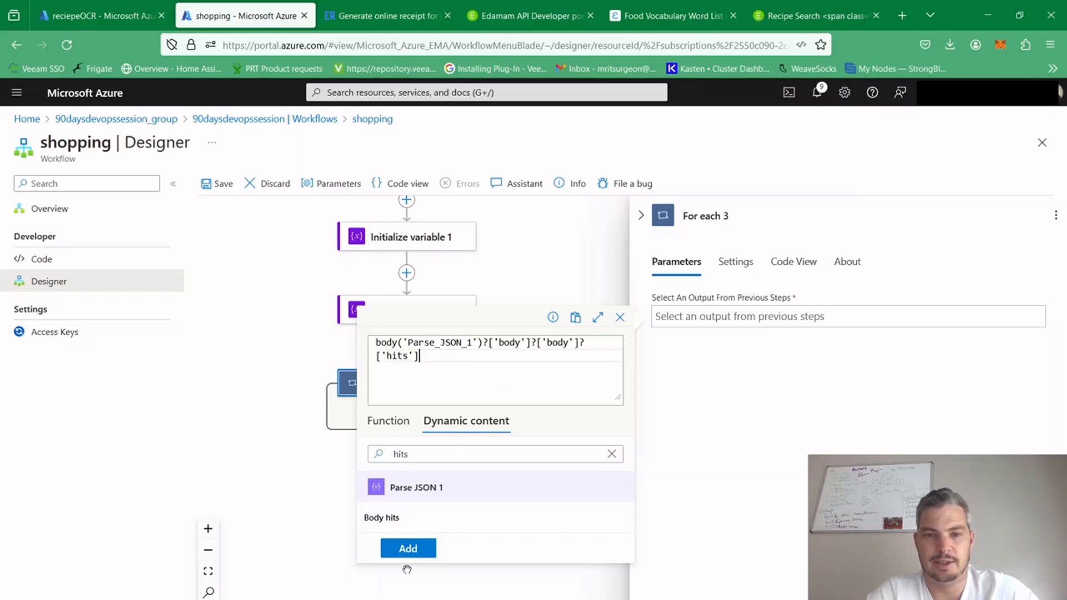
pyautogui.click(408, 548)
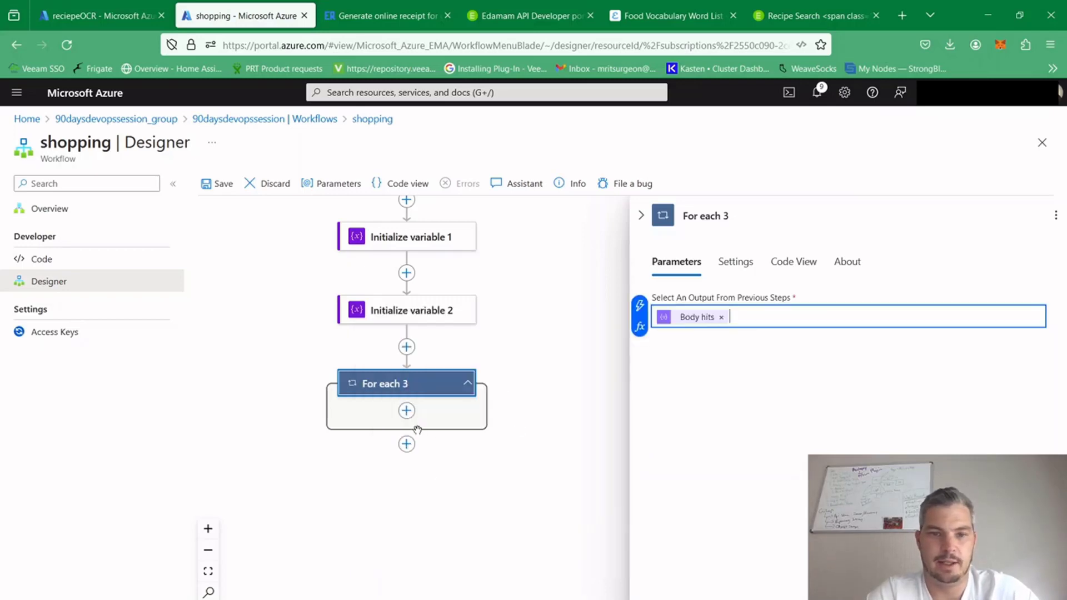
# Add an Append to array variable action inside the new For each loop
pyautogui.click(406, 411)
pyautogui.click(465, 414)
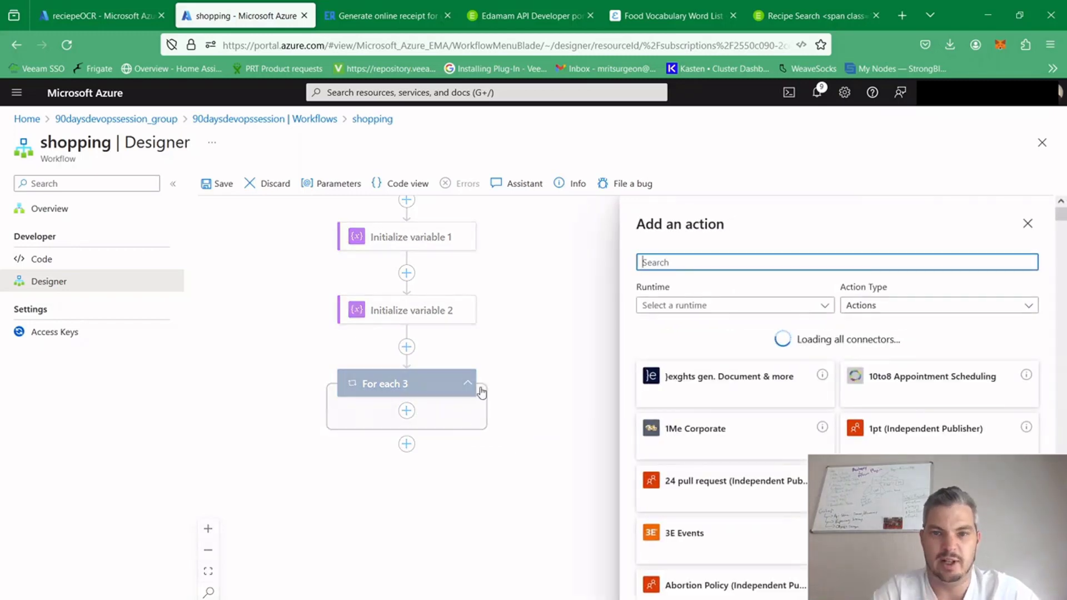
pyautogui.write('appen')
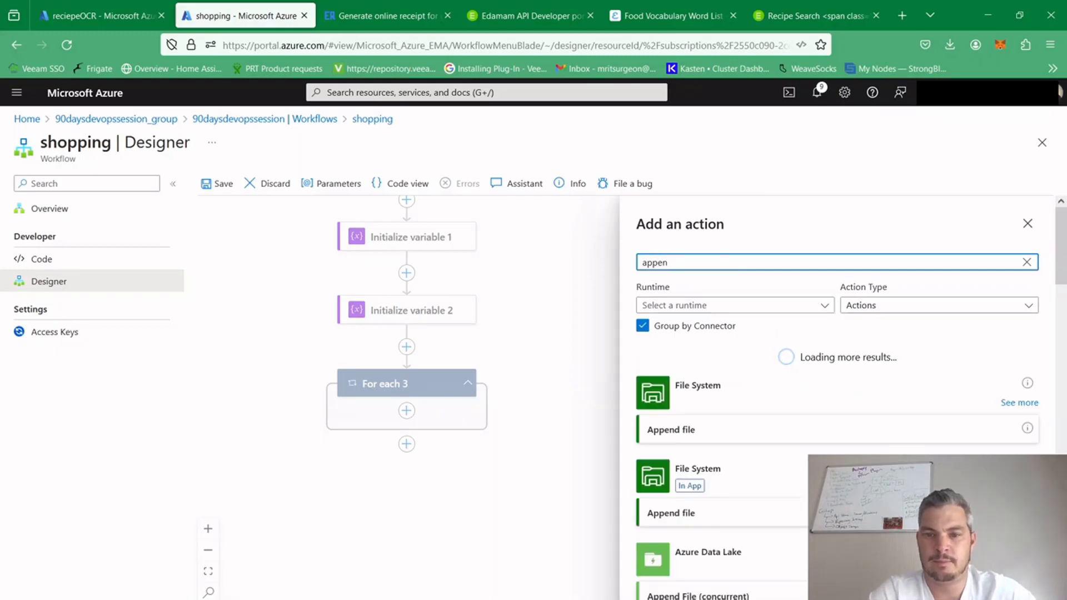
pyautogui.write('d a')
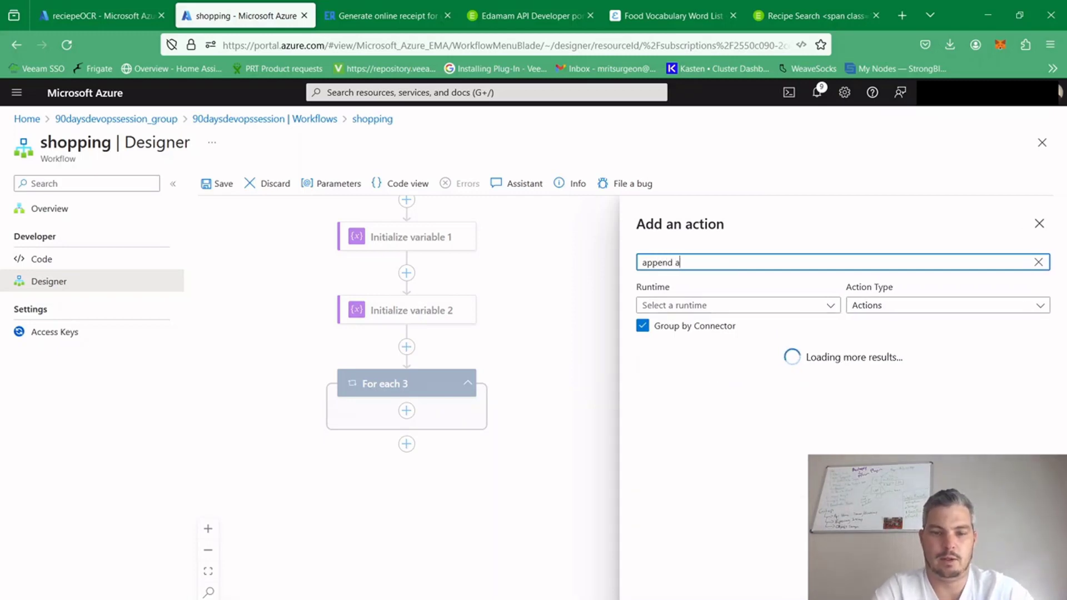
pyautogui.write('rr')
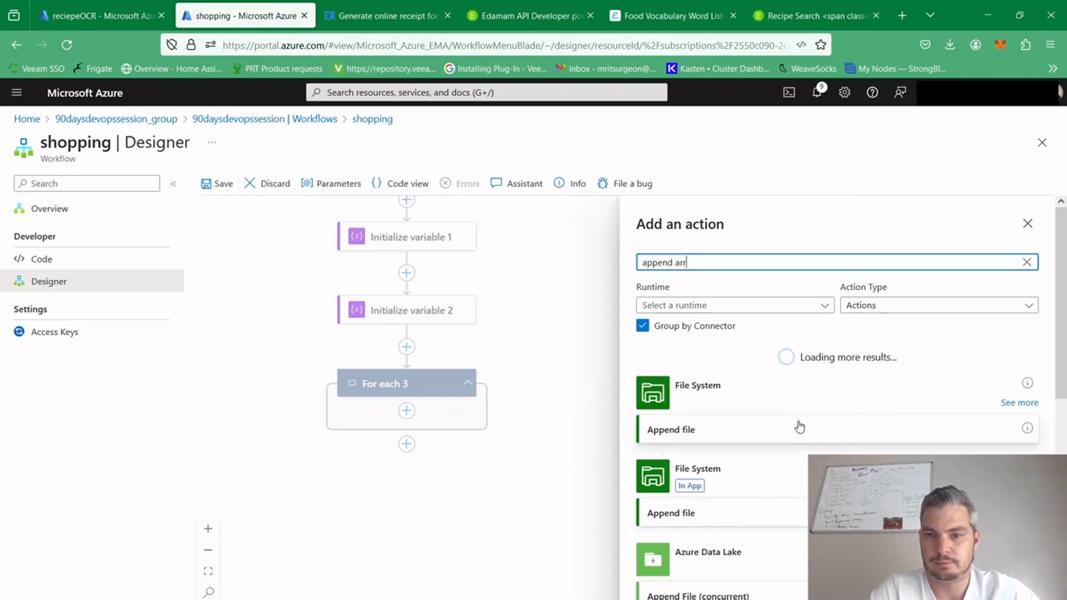
pyautogui.write('ay')
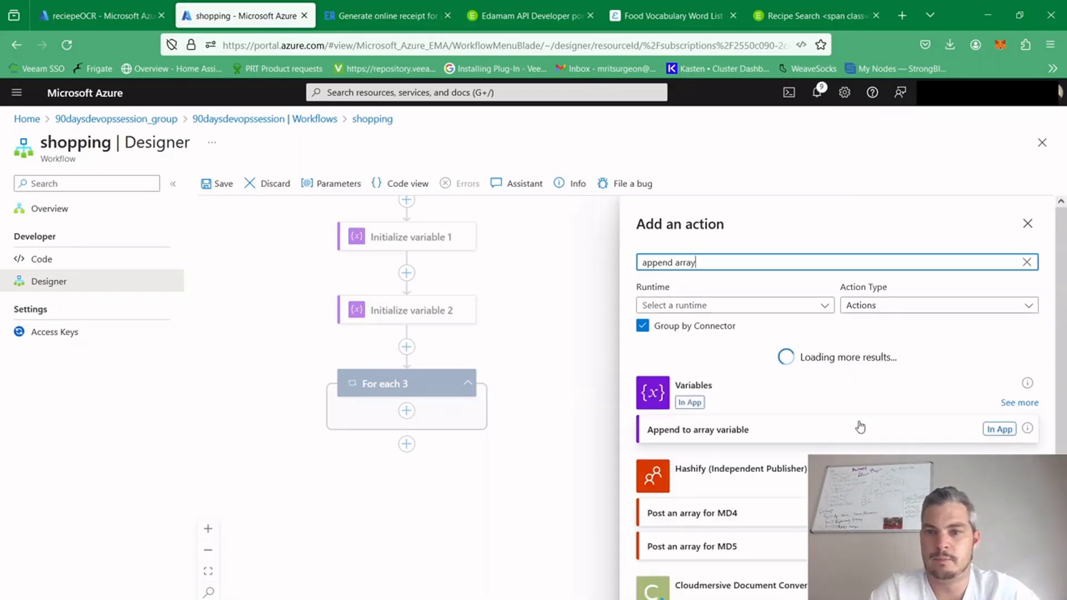
pyautogui.click(788, 431)
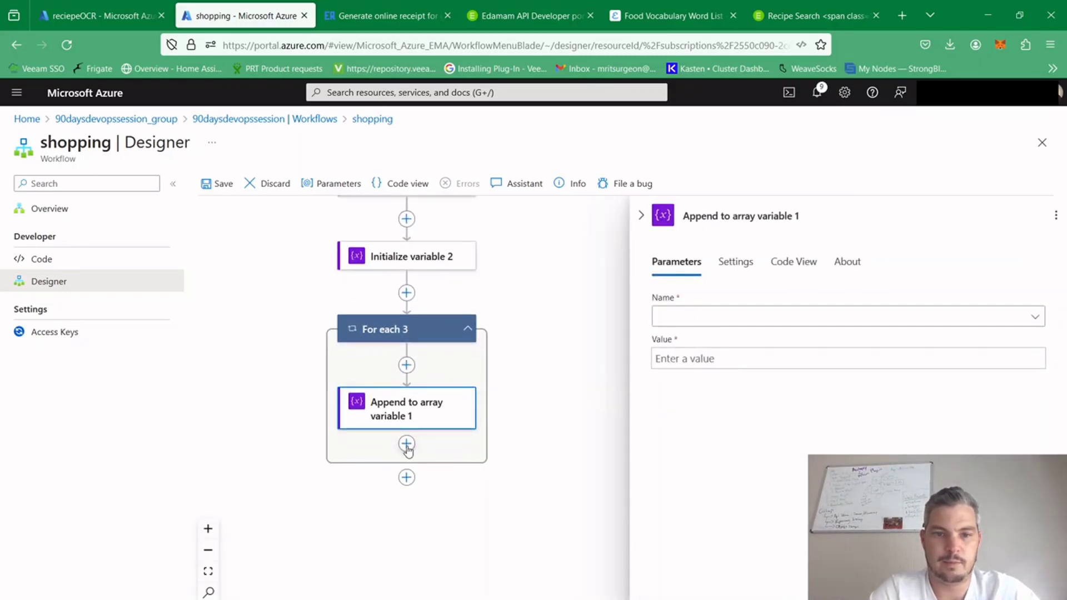
# Add a second Append to array variable action below the first one inside the For each loop
pyautogui.click(406, 443)
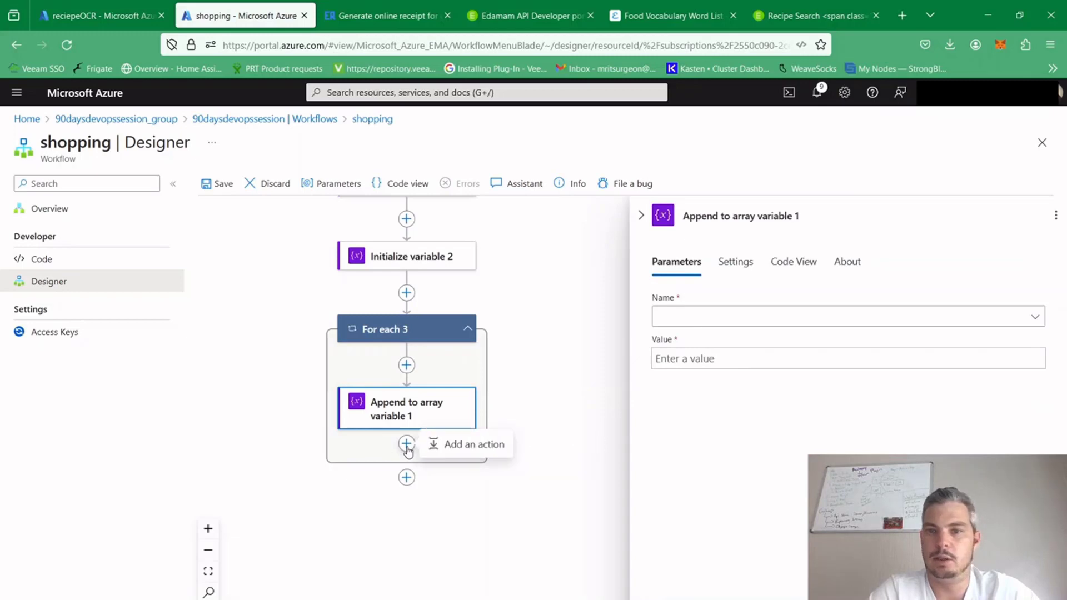
pyautogui.click(470, 444)
pyautogui.write('a')
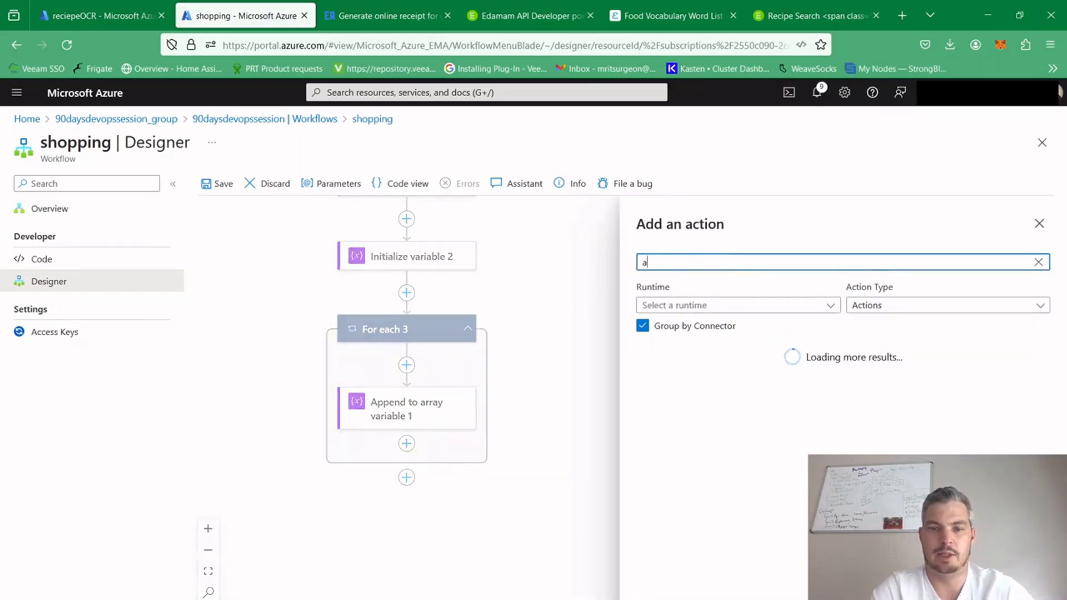
pyautogui.write('ppen')
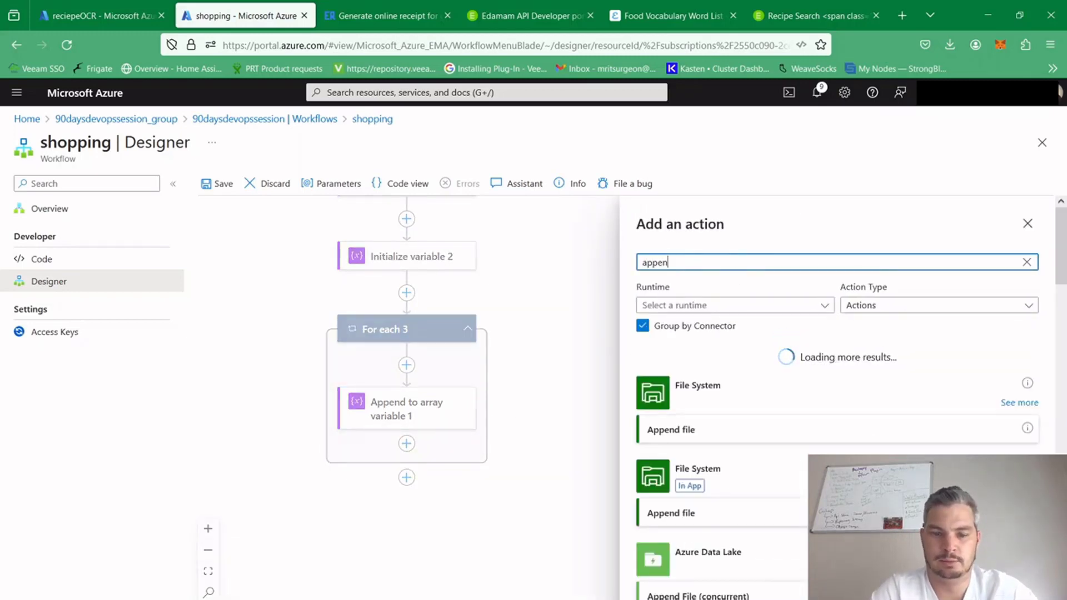
pyautogui.write('d ar')
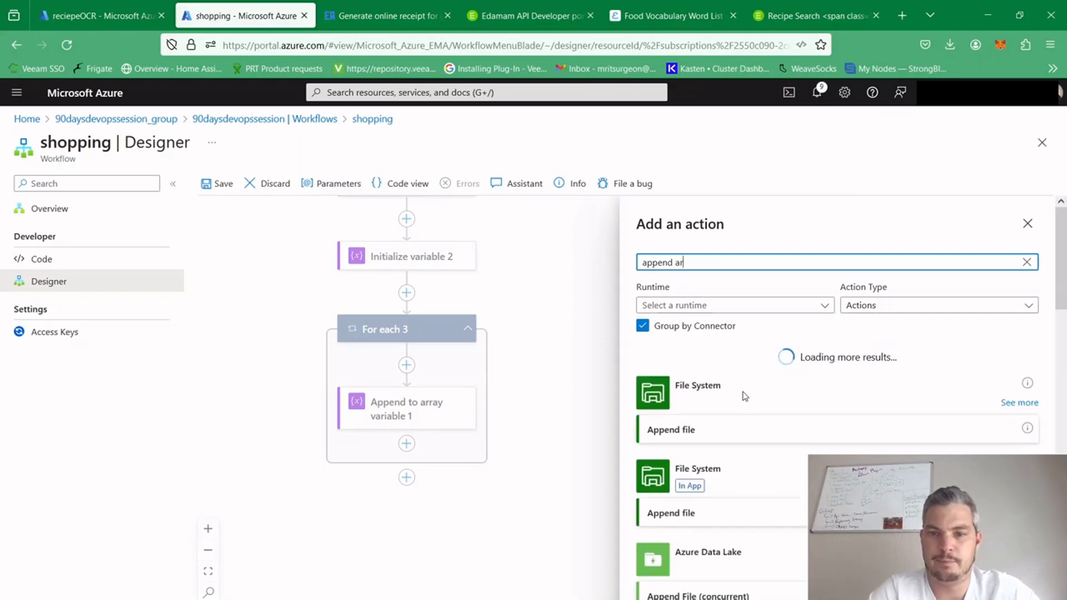
pyautogui.write('ra')
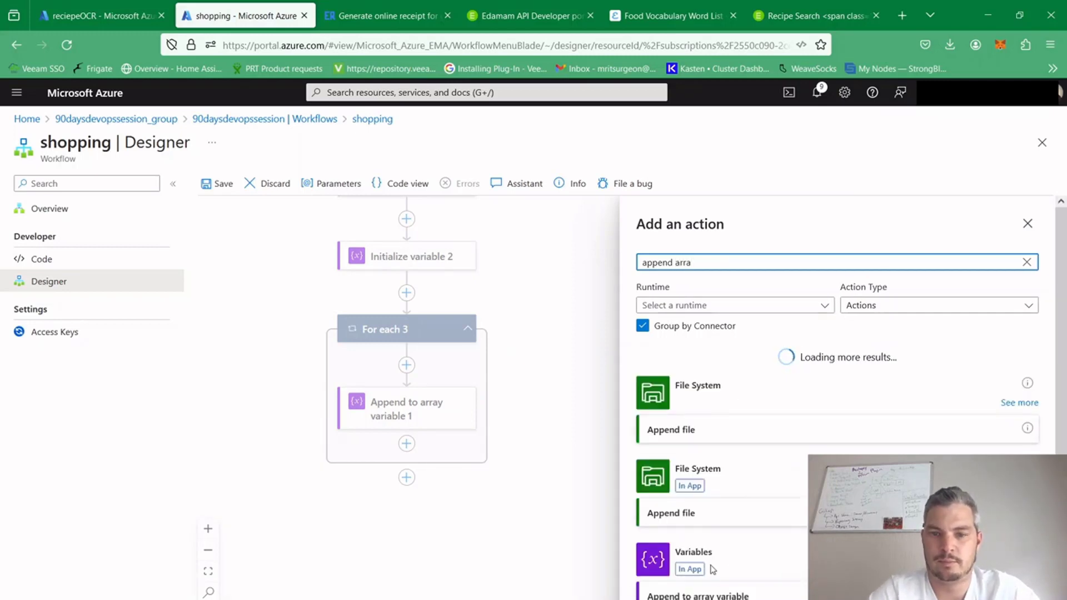
pyautogui.click(740, 593)
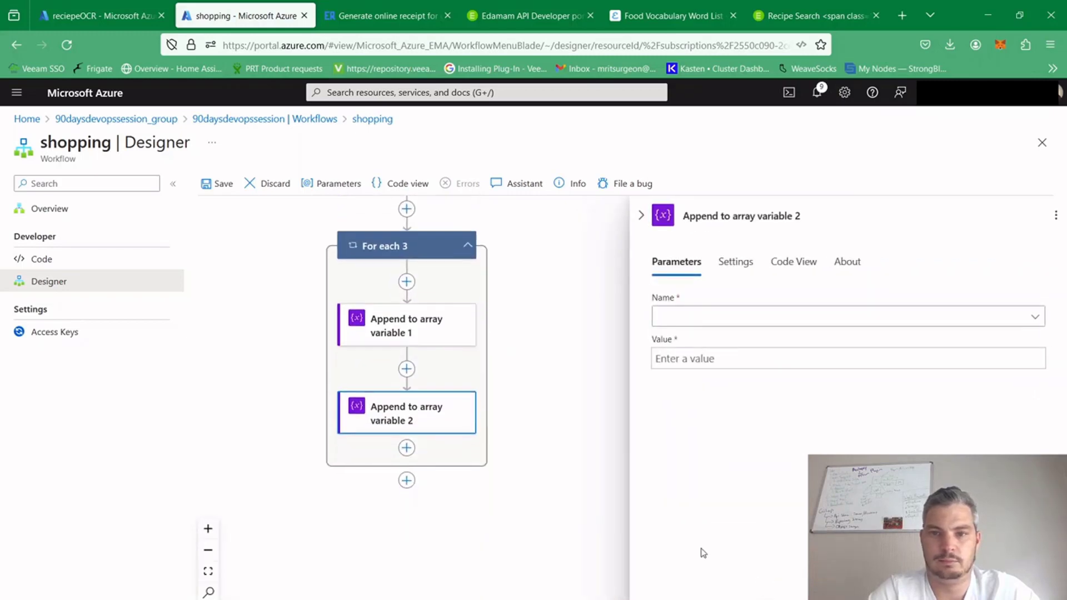
# Set the first append action's variable to food name and the second append action's variable to food uri
pyautogui.click(404, 320)
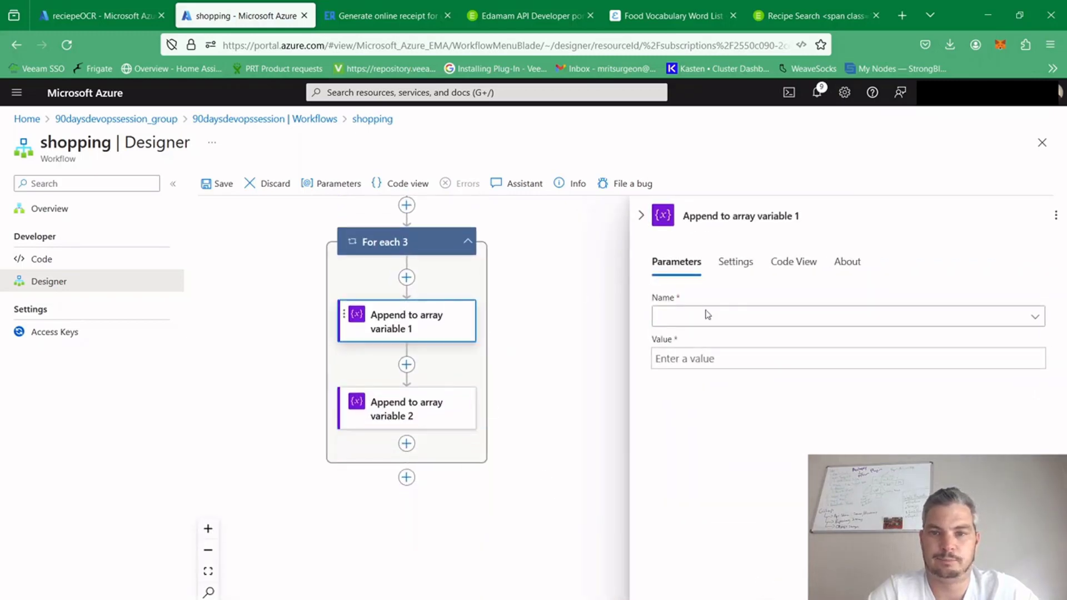
pyautogui.click(795, 322)
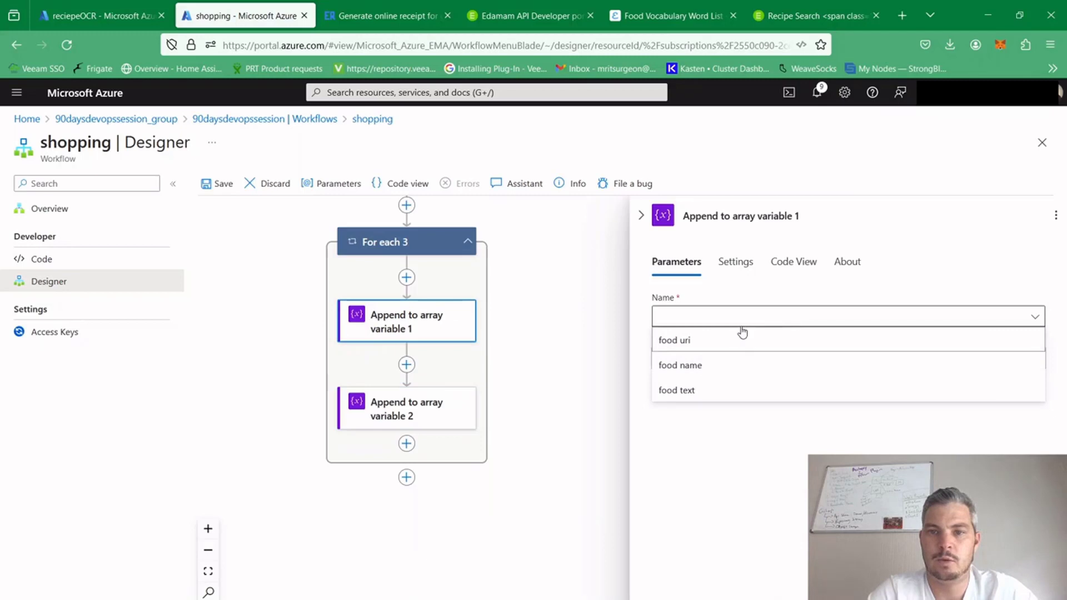
pyautogui.click(694, 369)
pyautogui.click(408, 418)
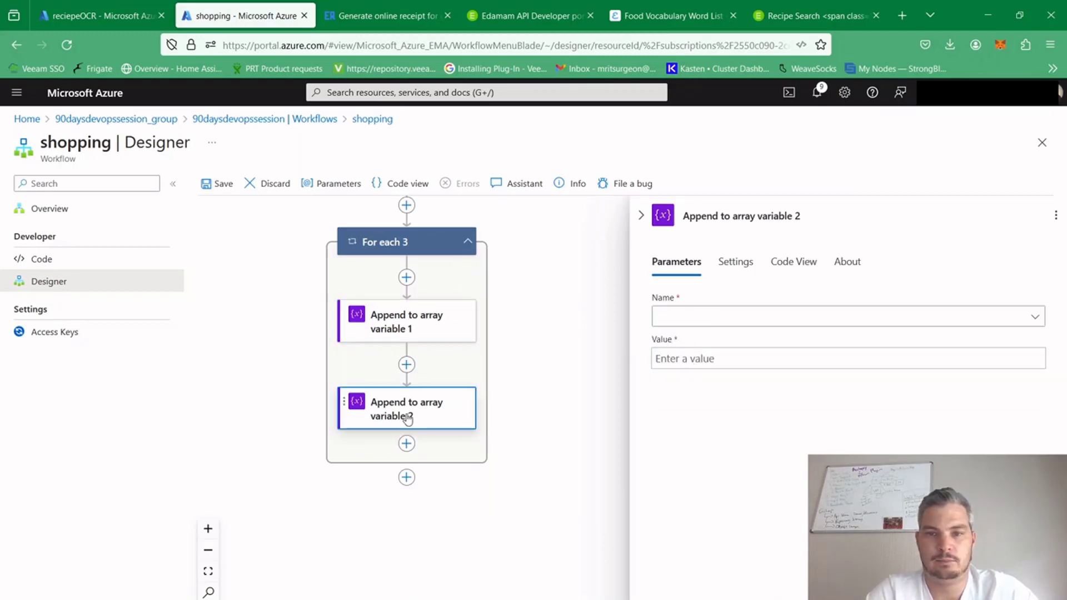
pyautogui.click(748, 315)
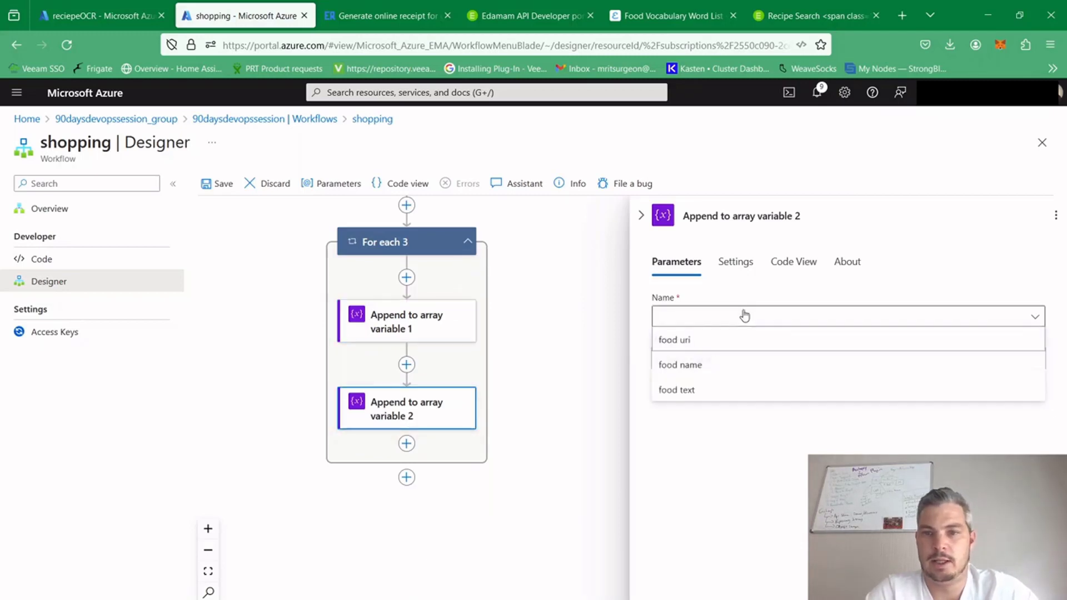
pyautogui.click(696, 343)
# Open the expression editor for the first append action's value and show its dynamic content
pyautogui.click(378, 331)
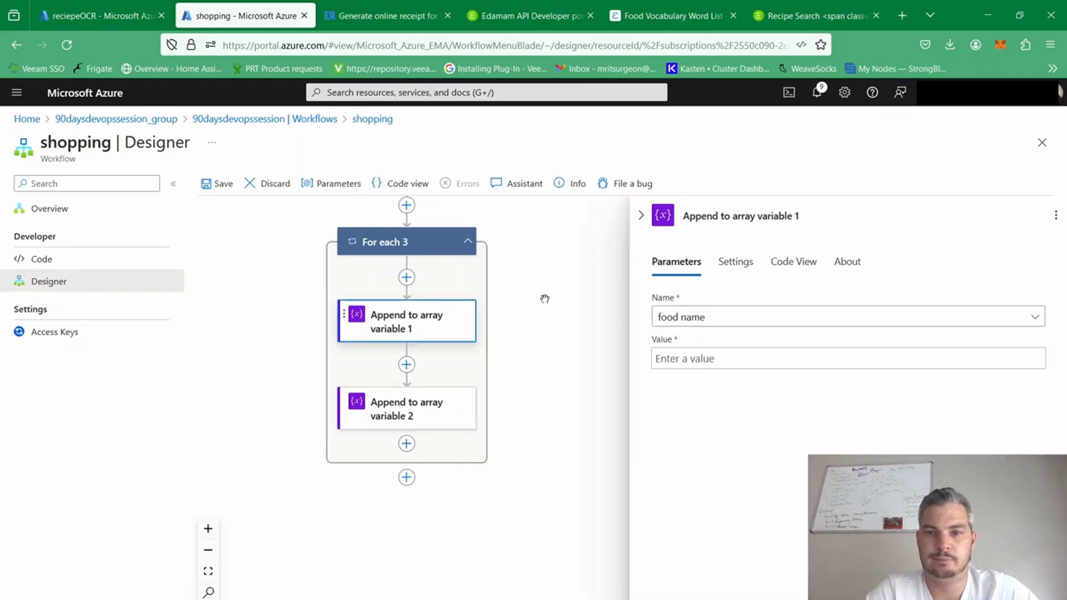
pyautogui.click(729, 359)
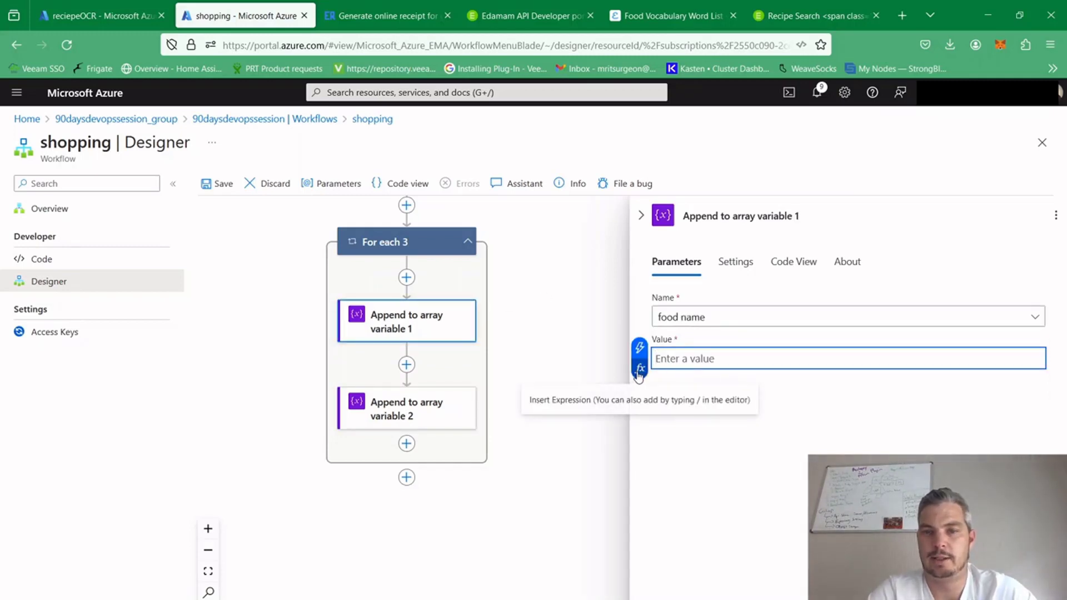
pyautogui.click(640, 369)
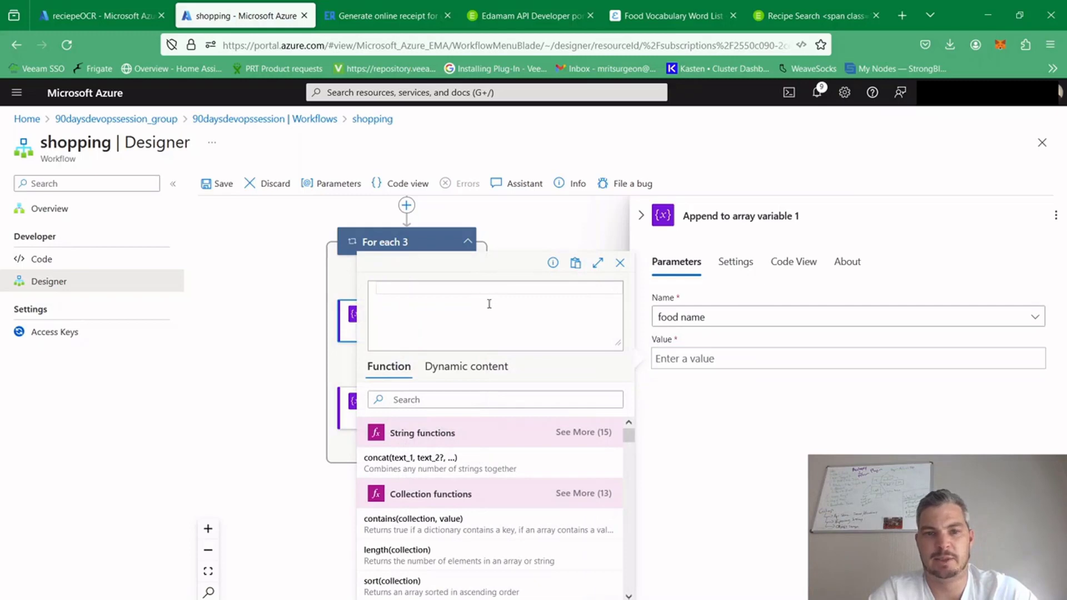
pyautogui.click(472, 367)
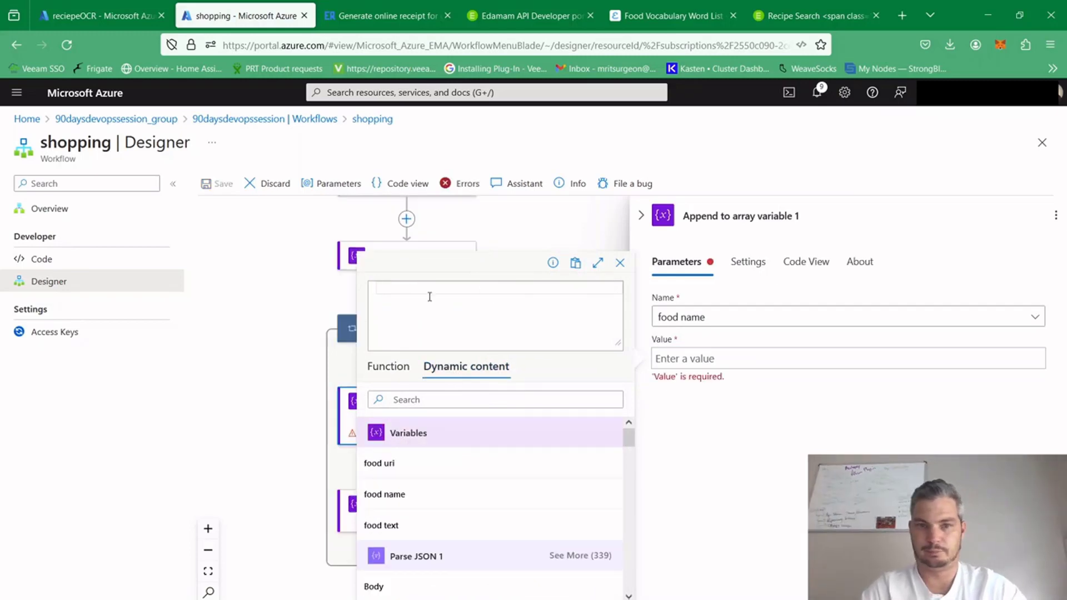
pyautogui.write('tems')
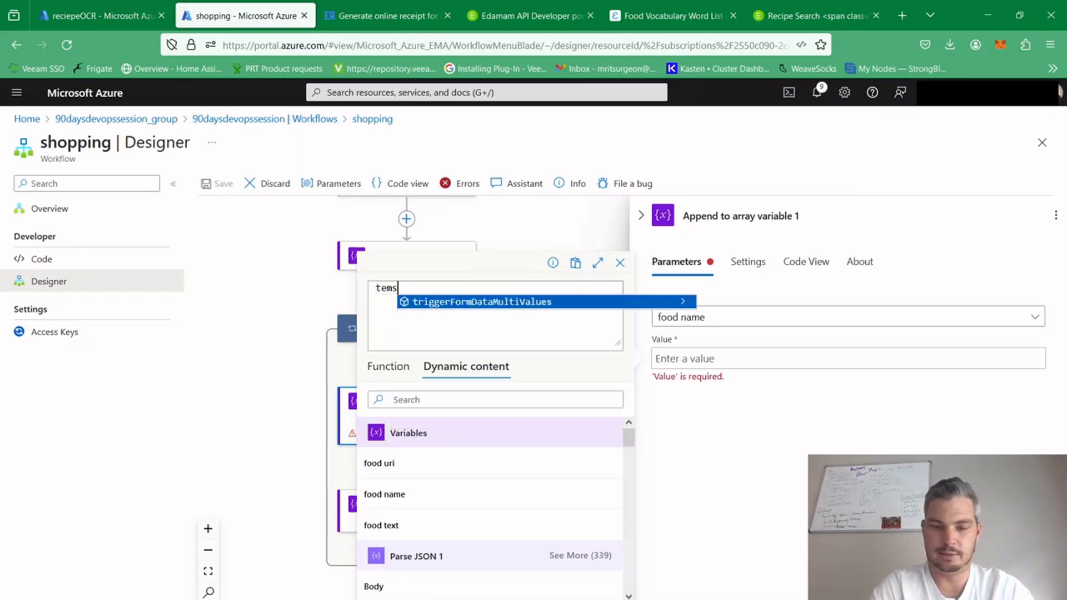
pyautogui.press('BackSpace')
pyautogui.press('BackSpace')
pyautogui.press('BackSpace')
pyautogui.press('BackSpace')
pyautogui.write('i')
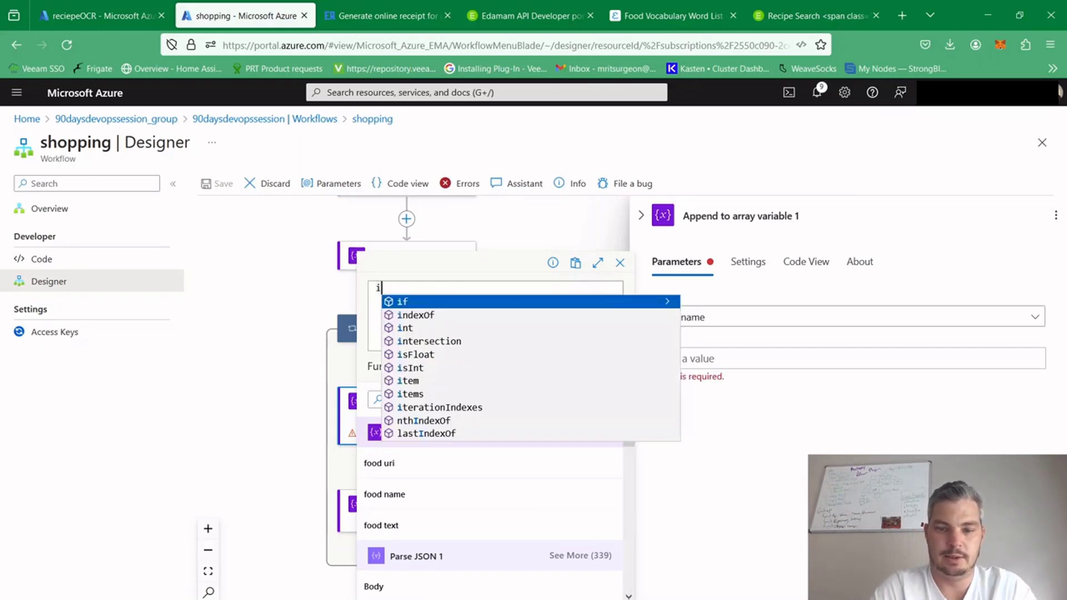
pyautogui.write('tems')
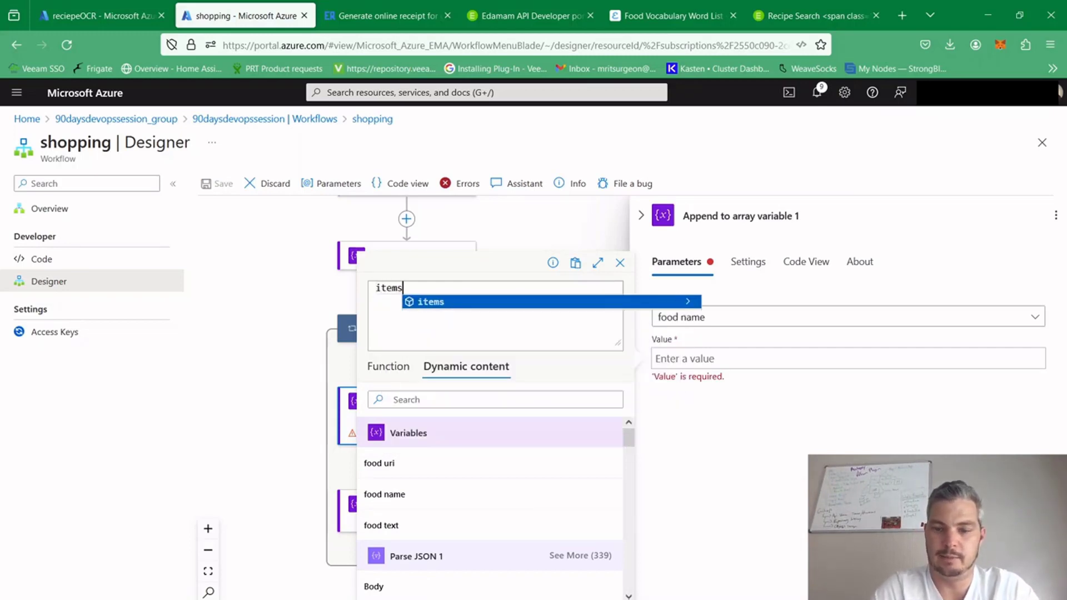
pyautogui.write('(')
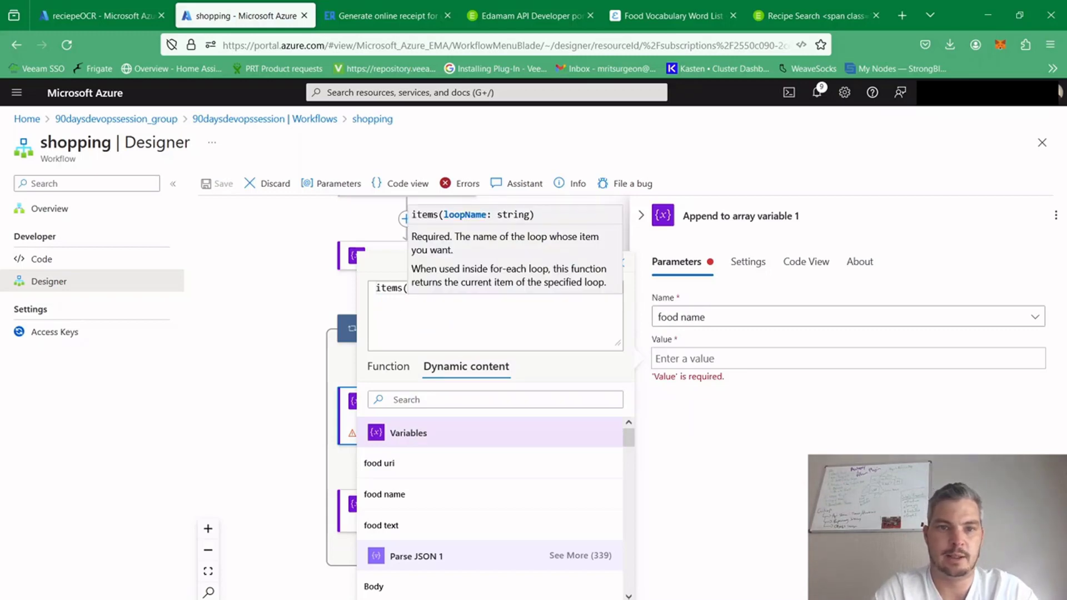
pyautogui.write('fro')
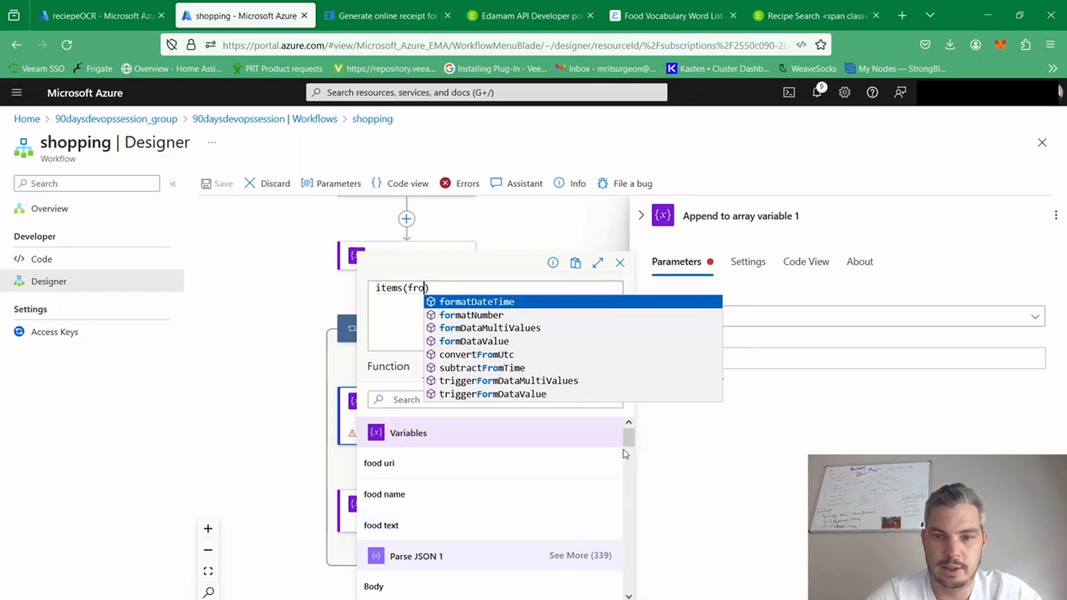
# Insert the For each 3 loop's Current item and remove the surplus text so the expression reads items('For_each_3')
pyautogui.moveTo(628, 444); pyautogui.dragTo(631, 558)
pyautogui.moveTo(635, 577); pyautogui.dragTo(639, 599)
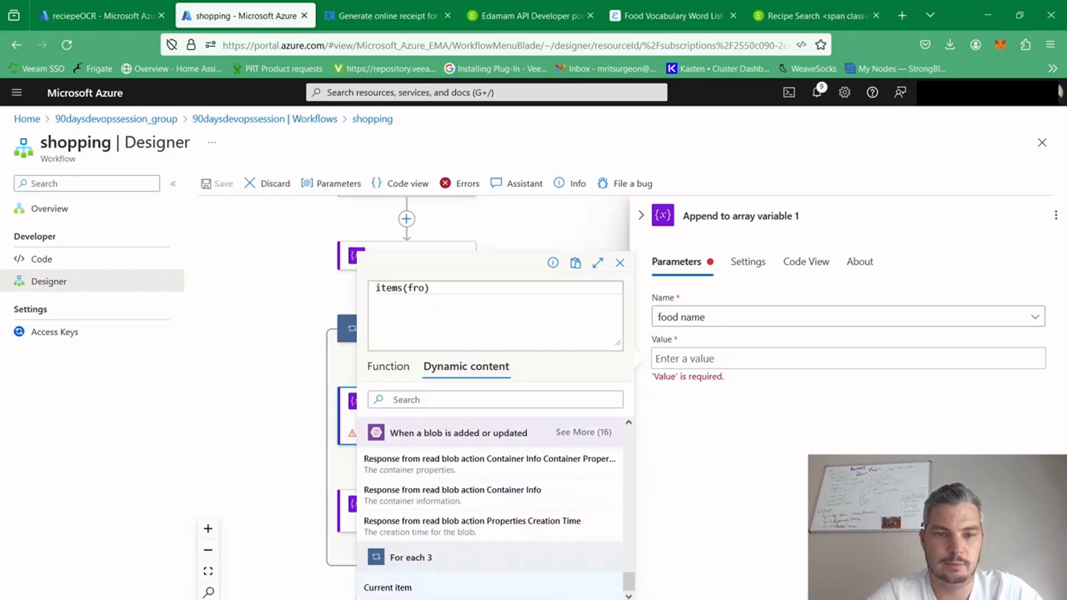
pyautogui.click(432, 591)
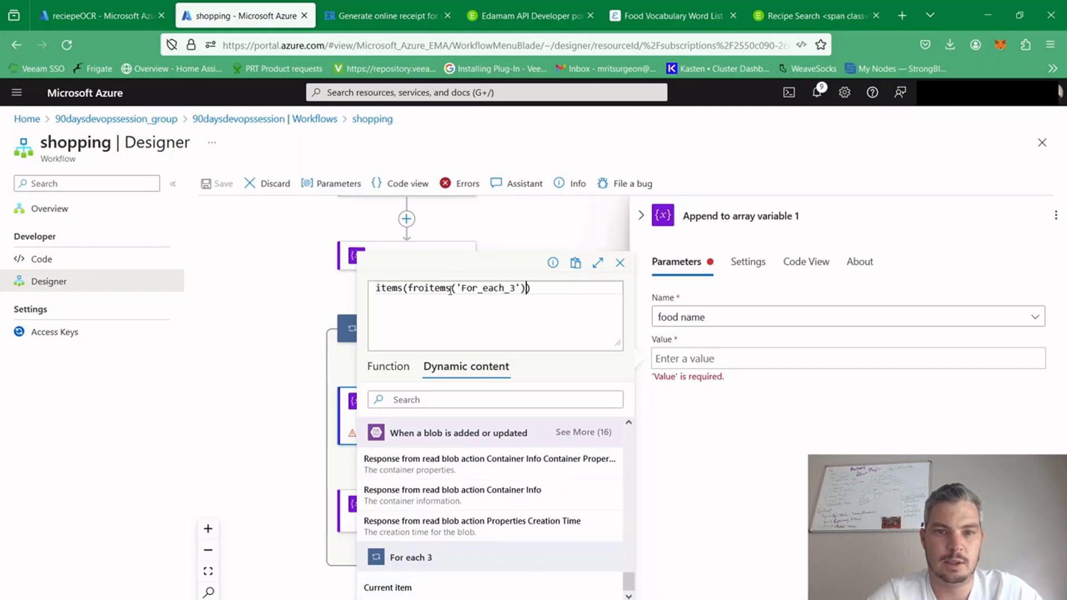
pyautogui.moveTo(424, 288); pyautogui.dragTo(379, 293)
pyautogui.press('BackSpace')
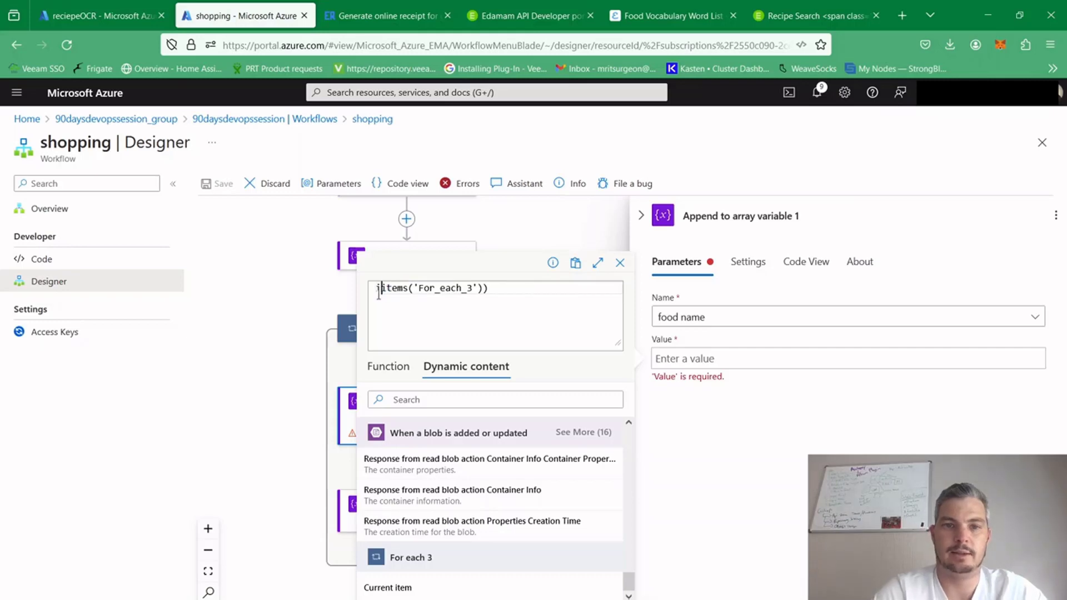
pyautogui.press('BackSpace')
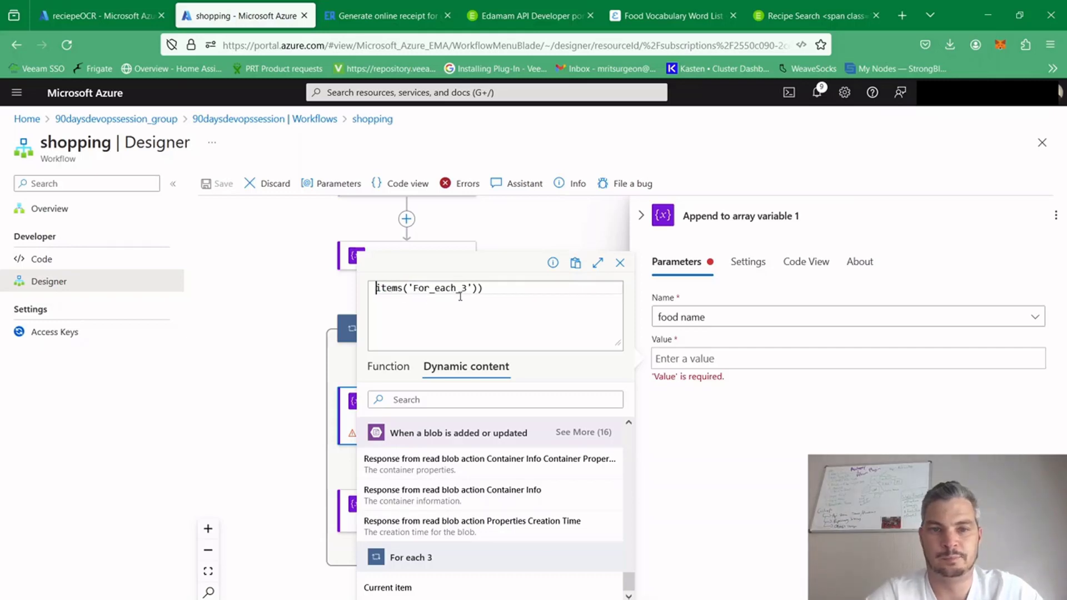
pyautogui.click(504, 288)
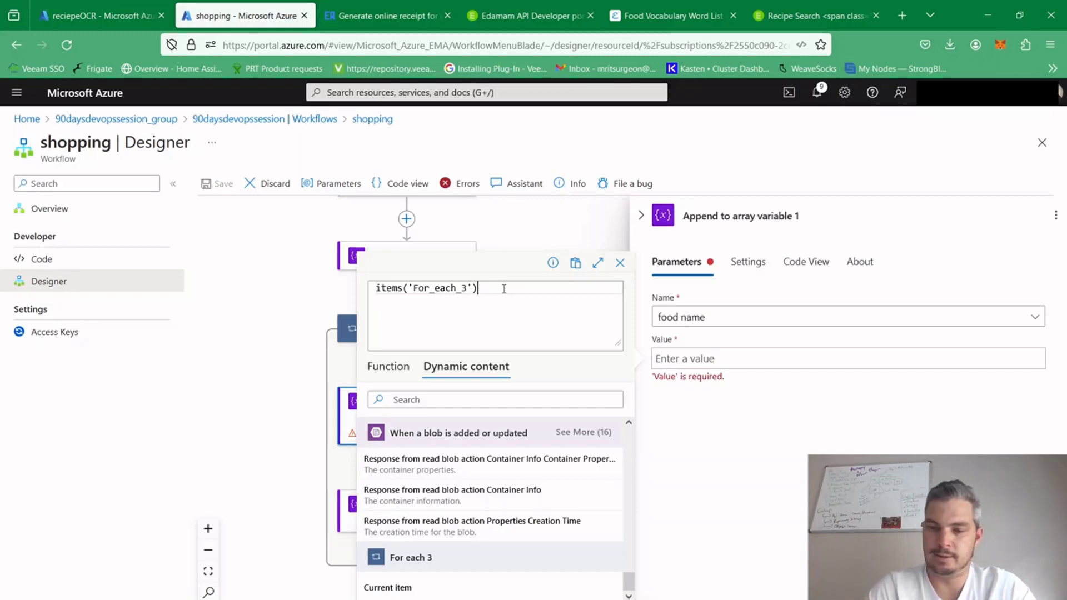
# Extend the expression with the quoted keys ?['reciepe']?['label'] after items('For_each_3')
pyautogui.write('?[')
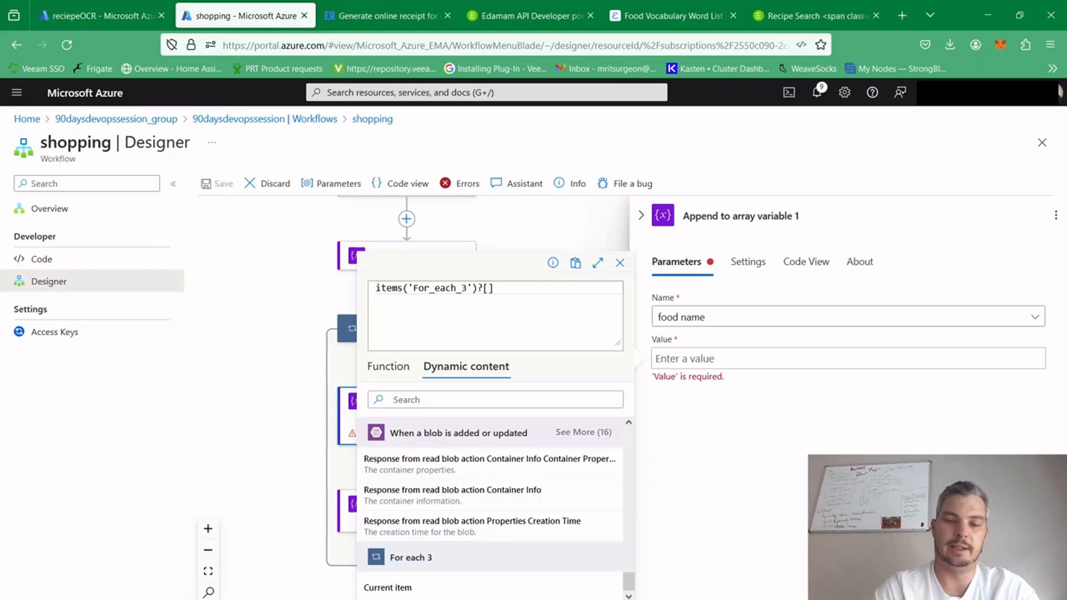
pyautogui.write('rec')
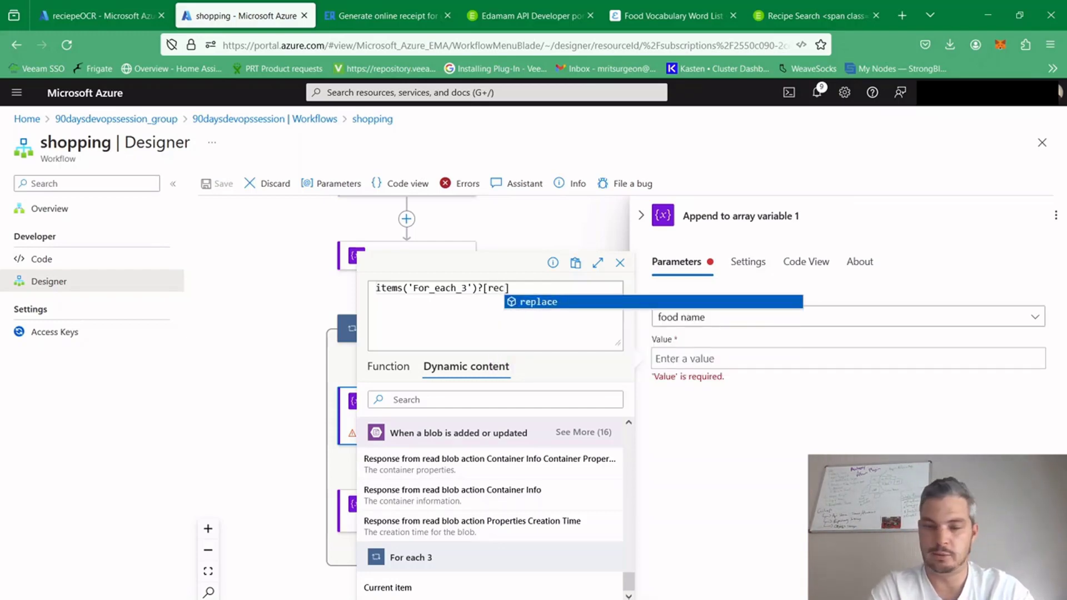
pyautogui.write('iepe')
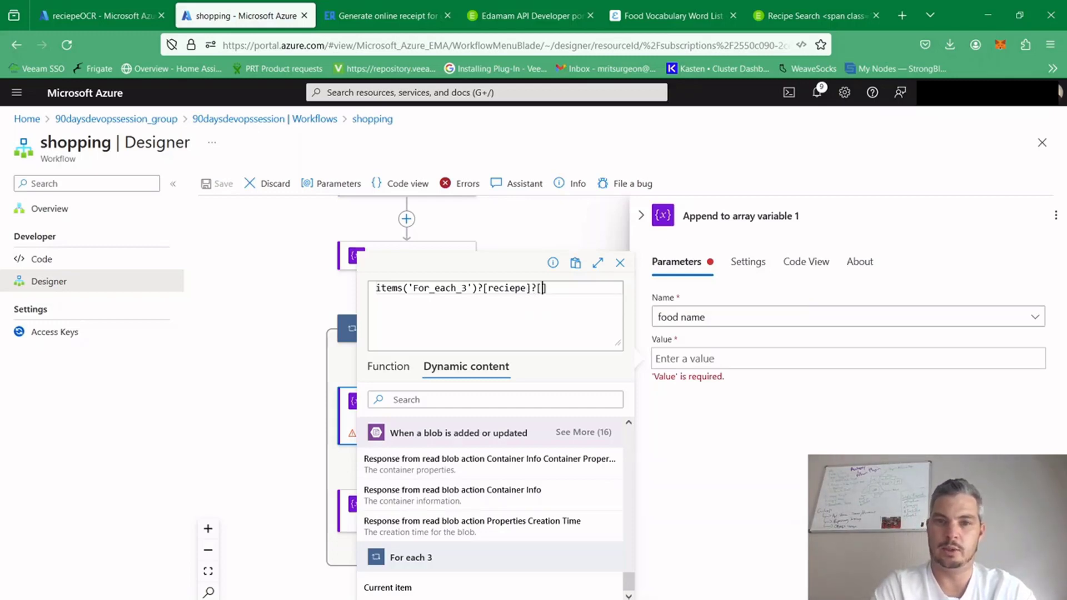
pyautogui.write('label')
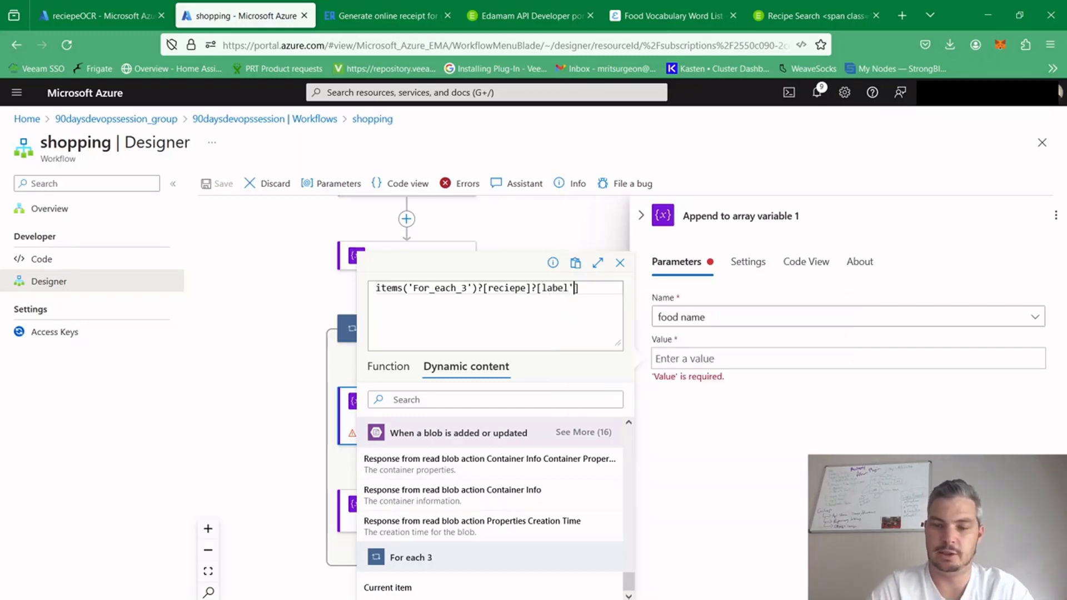
pyautogui.doubleClick(567, 288)
pyautogui.write("'")
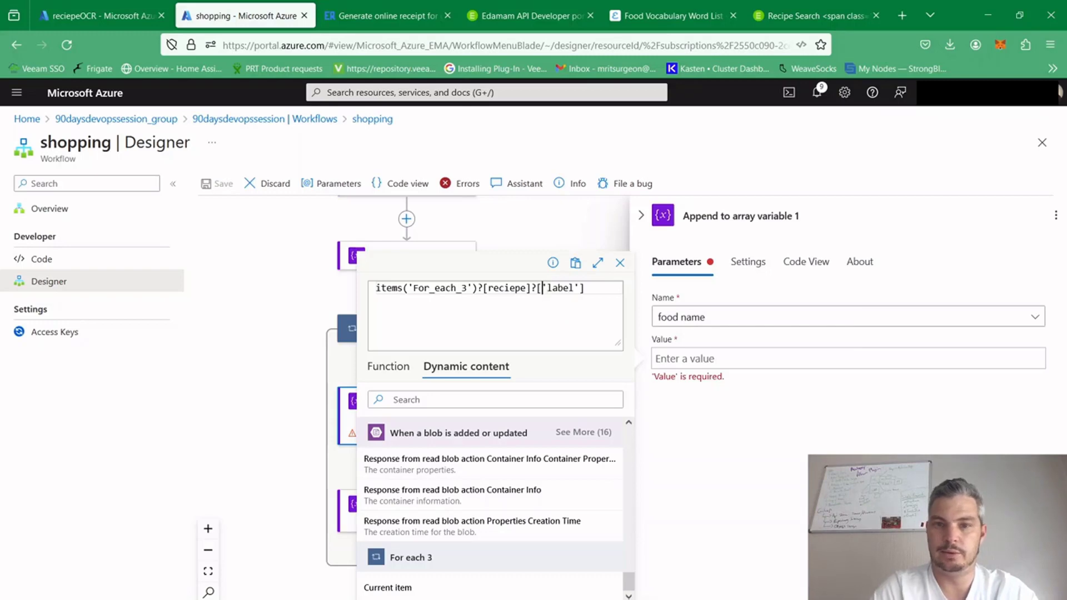
pyautogui.press('Left')
pyautogui.write("')?[")
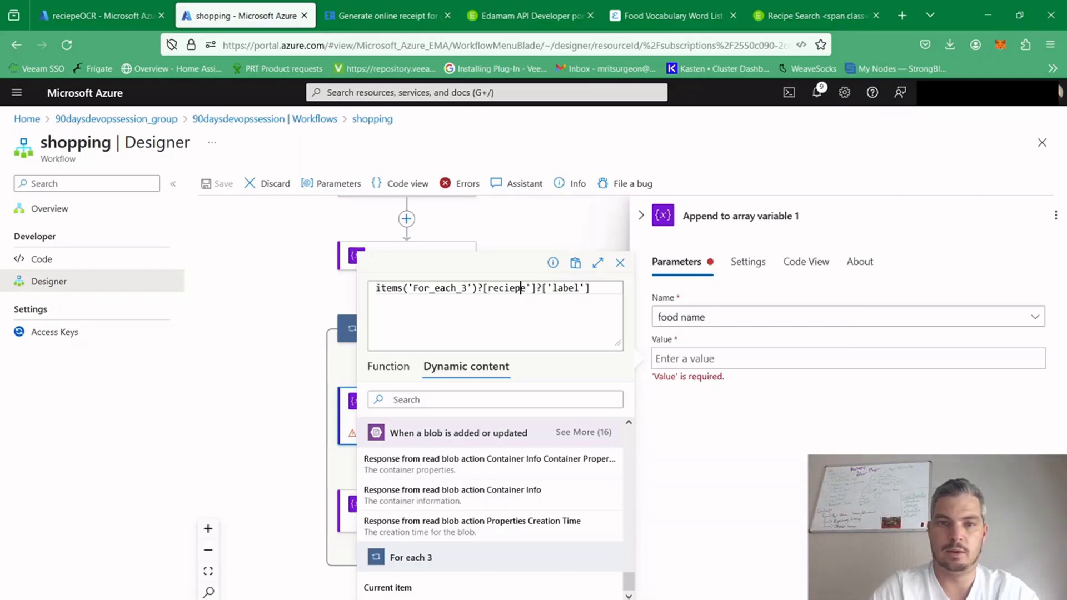
pyautogui.write("'")
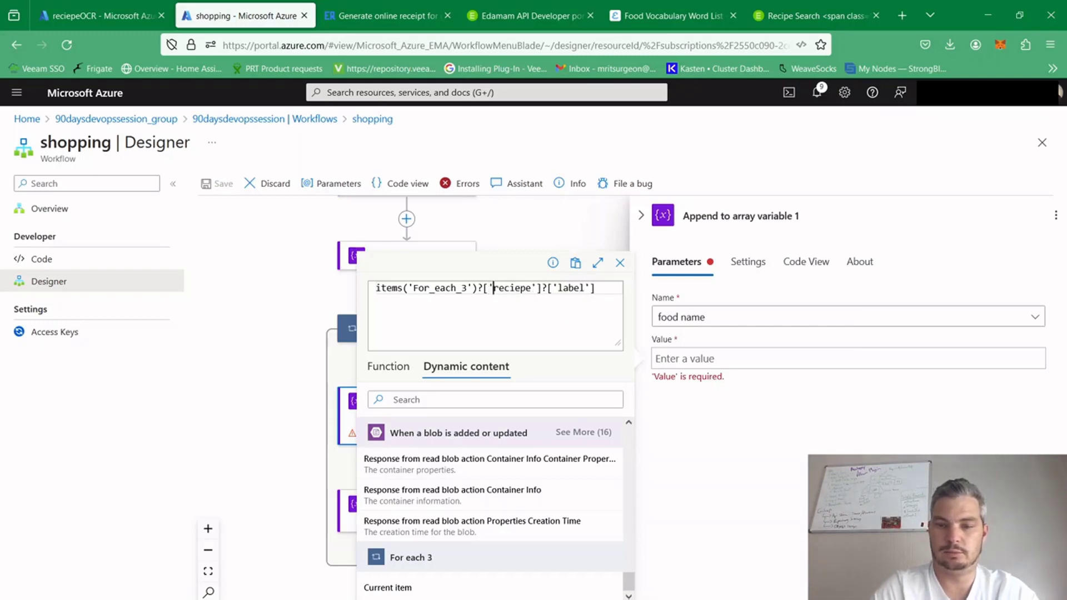
# Correct the expression's first key to 'recipe', as spelled in the Edamam response body, and apply the expression to the food name value
pyautogui.click(841, 17)
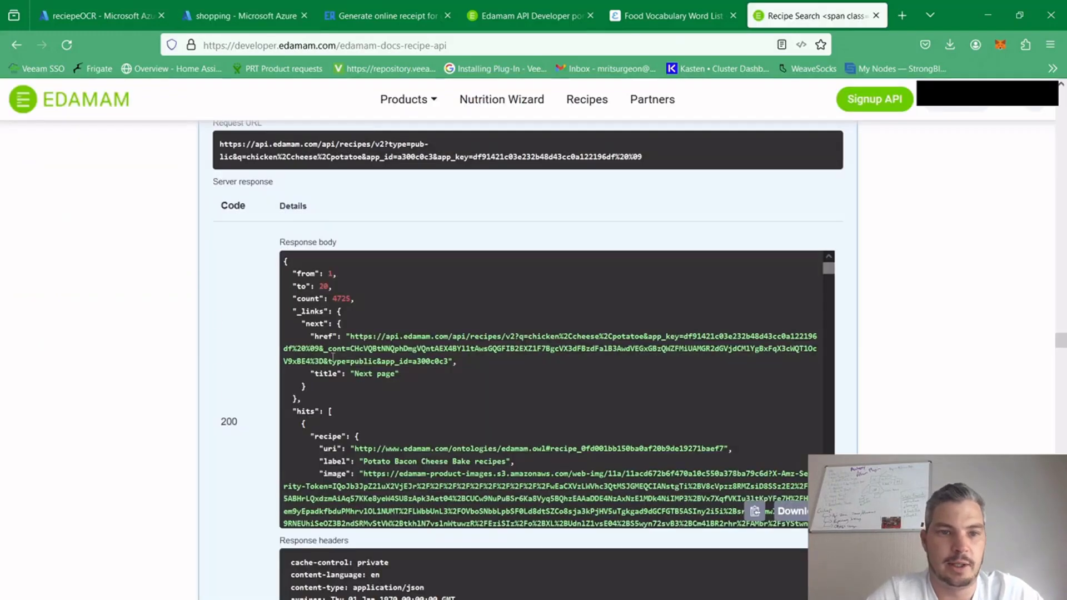
pyautogui.moveTo(296, 410); pyautogui.dragTo(348, 437)
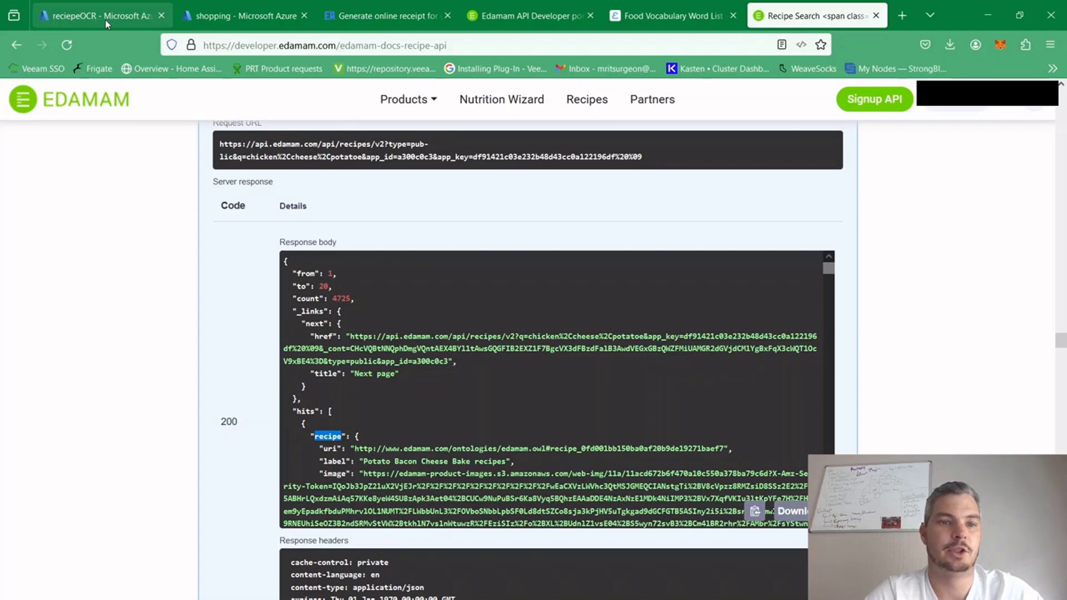
pyautogui.click(244, 16)
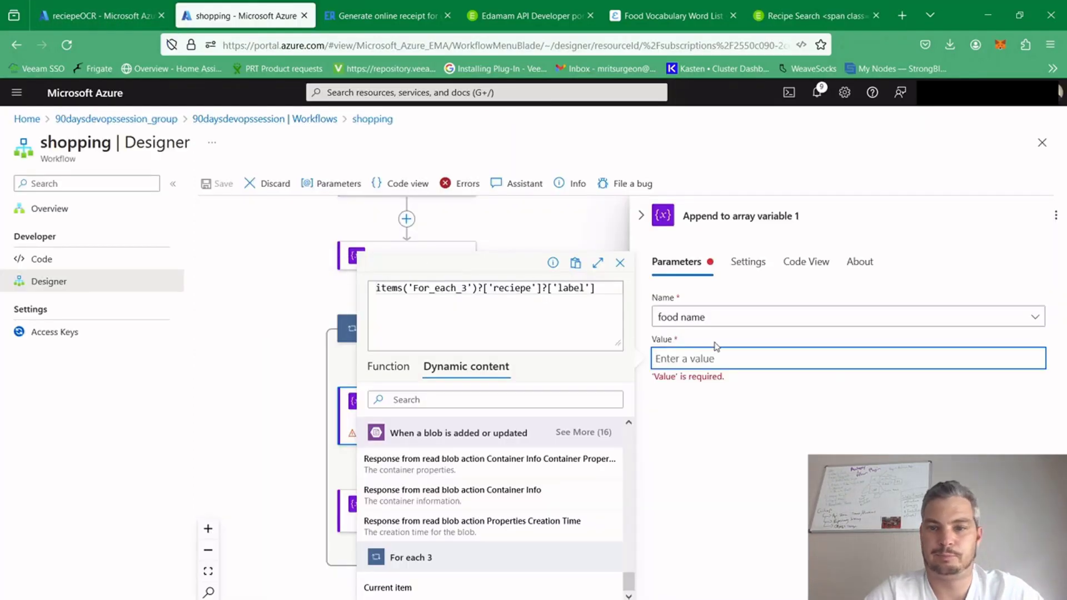
pyautogui.click(518, 288)
pyautogui.press('BackSpace')
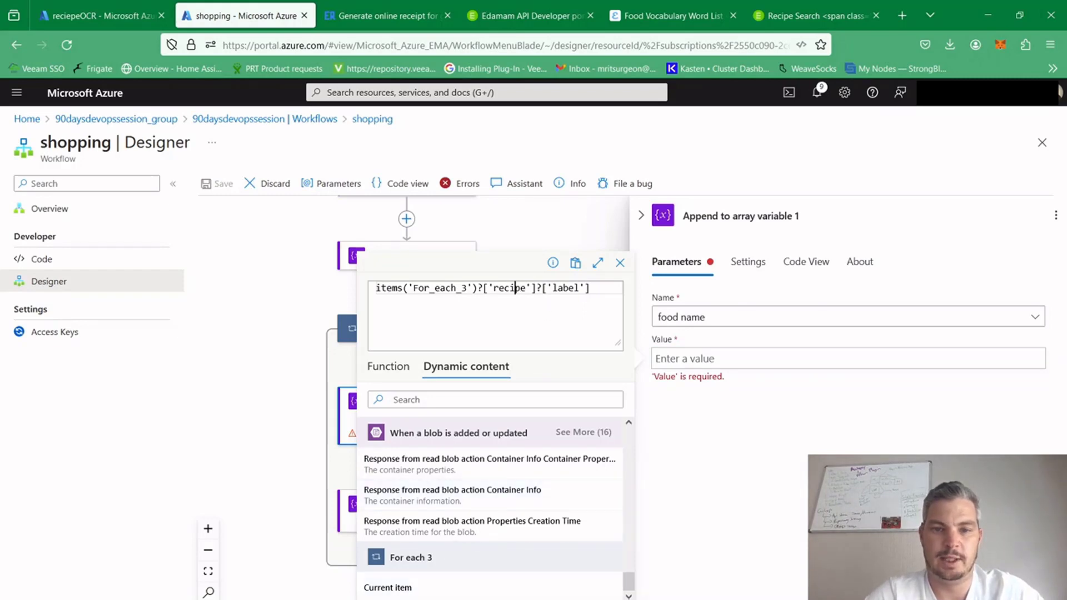
pyautogui.click(390, 599)
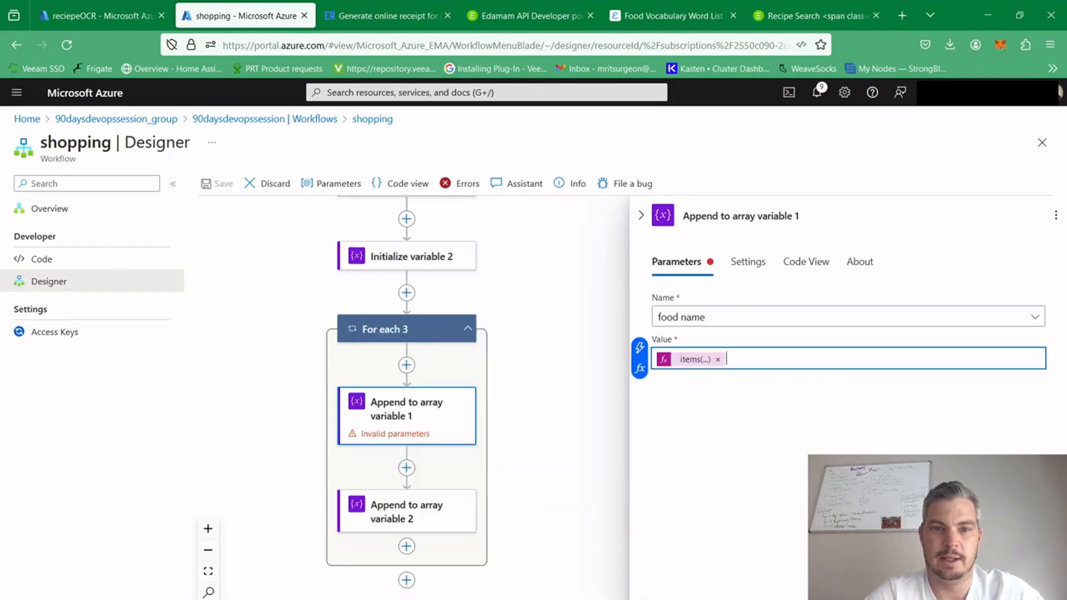
pyautogui.click(556, 432)
# Set the second append action's food uri value to the expression items('For_each_3')?['recipe']?['uri']
pyautogui.click(430, 497)
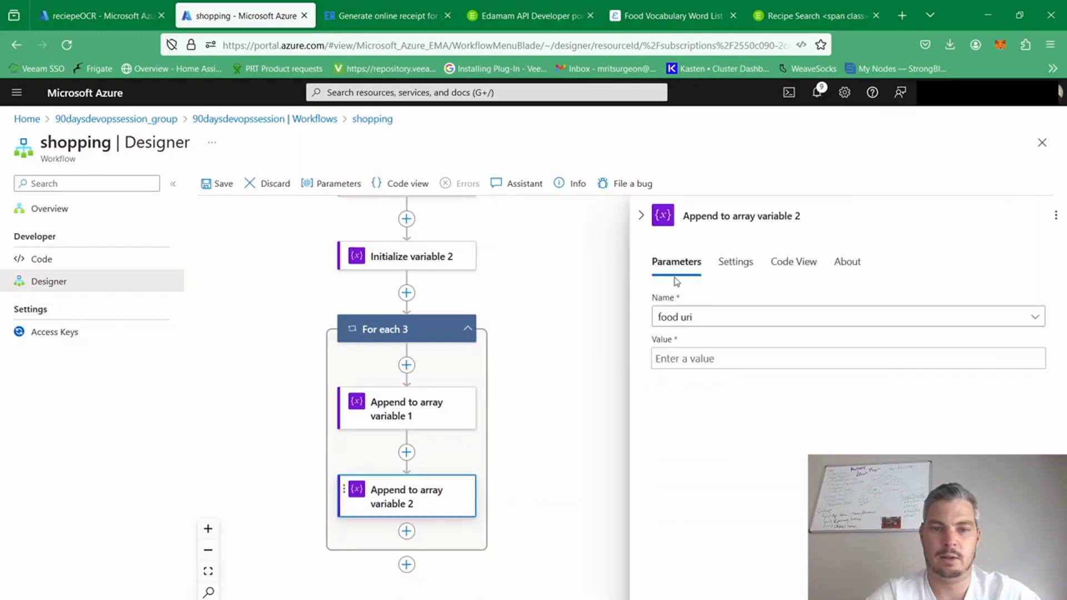
pyautogui.click(690, 357)
pyautogui.click(640, 365)
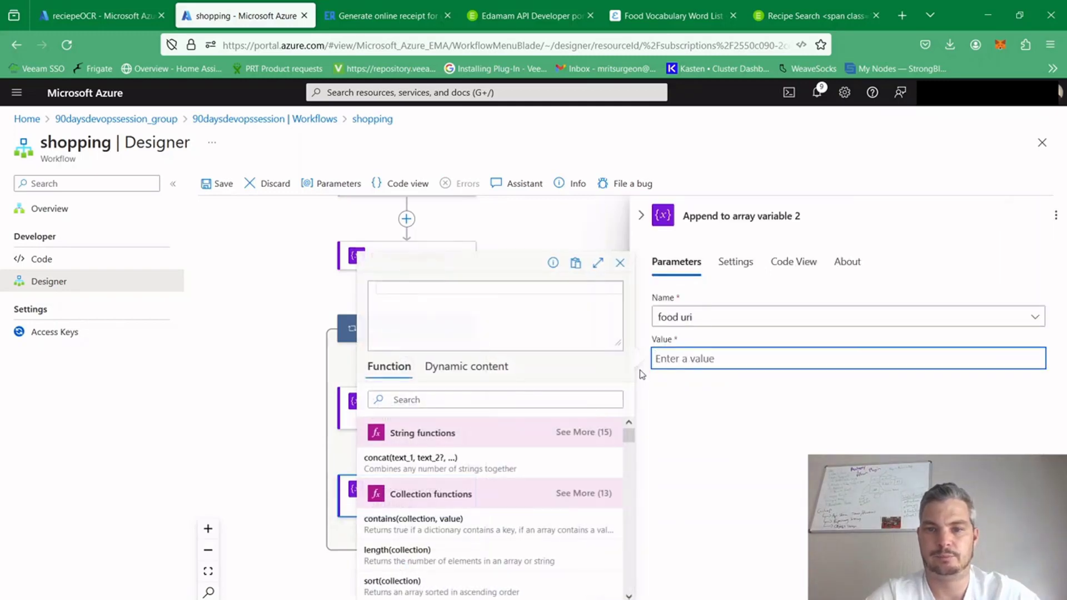
pyautogui.write("items('For_each_3')?['recipe']?['label']")
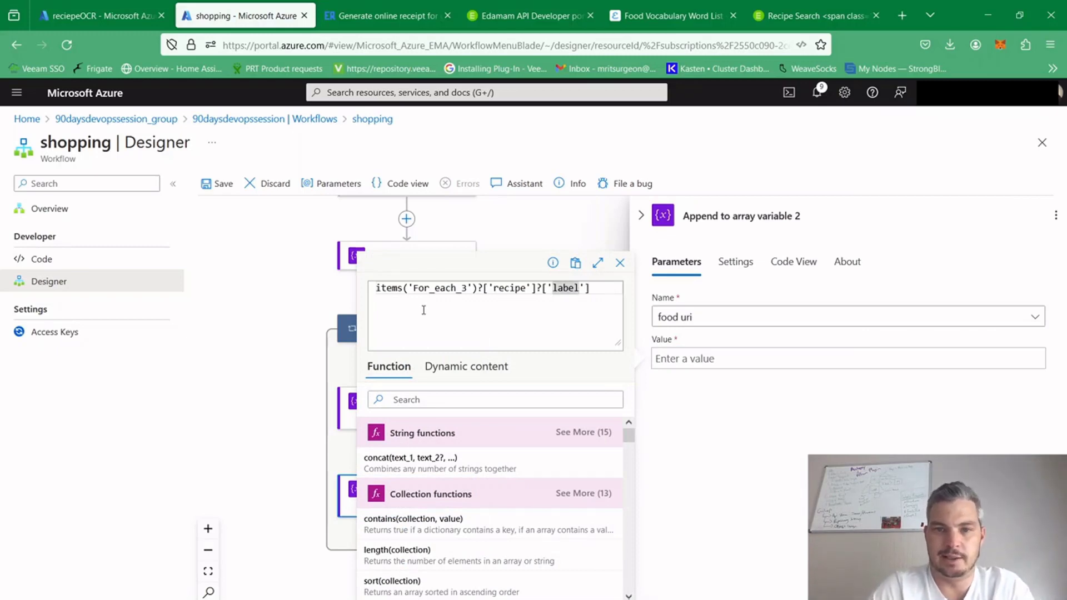
pyautogui.press('BackSpace')
pyautogui.press('BackSpace')
pyautogui.press('BackSpace')
pyautogui.press('BackSpace')
pyautogui.press('BackSpace')
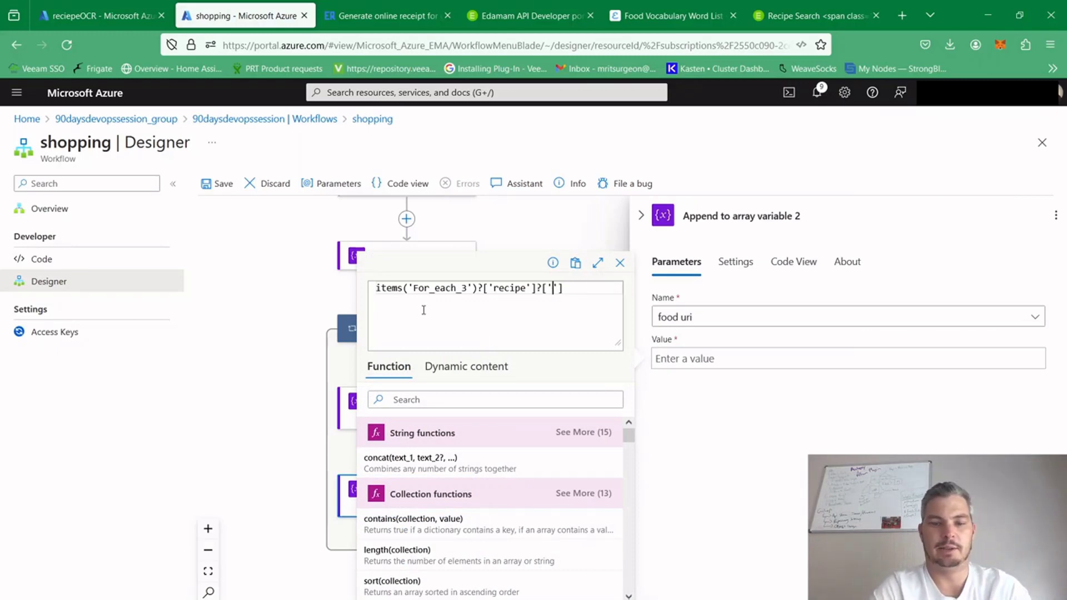
pyautogui.write('uri')
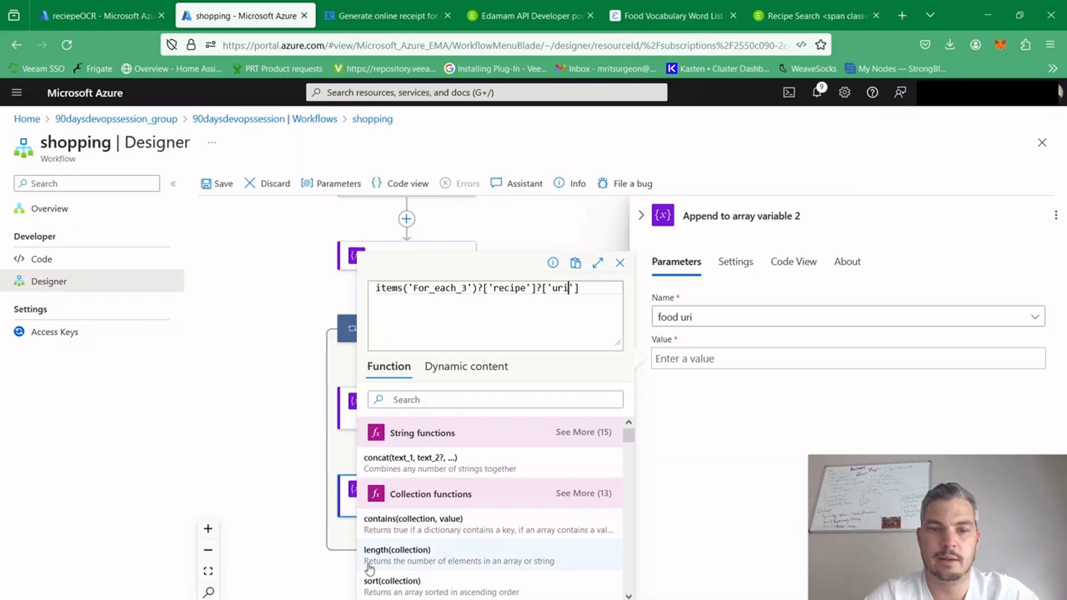
pyautogui.click(383, 598)
pyautogui.click(540, 485)
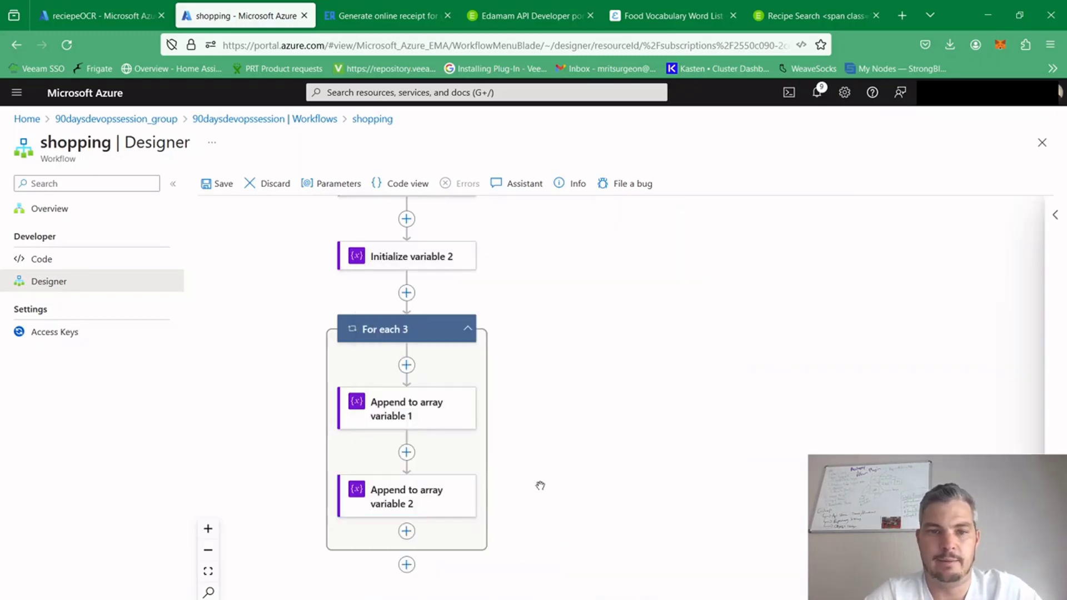
# Start a new action after the For each 3 loop and search the action list for "outlook send"
pyautogui.scroll(-1, 590, 448)
pyautogui.moveTo(590, 447); pyautogui.dragTo(597, 503)
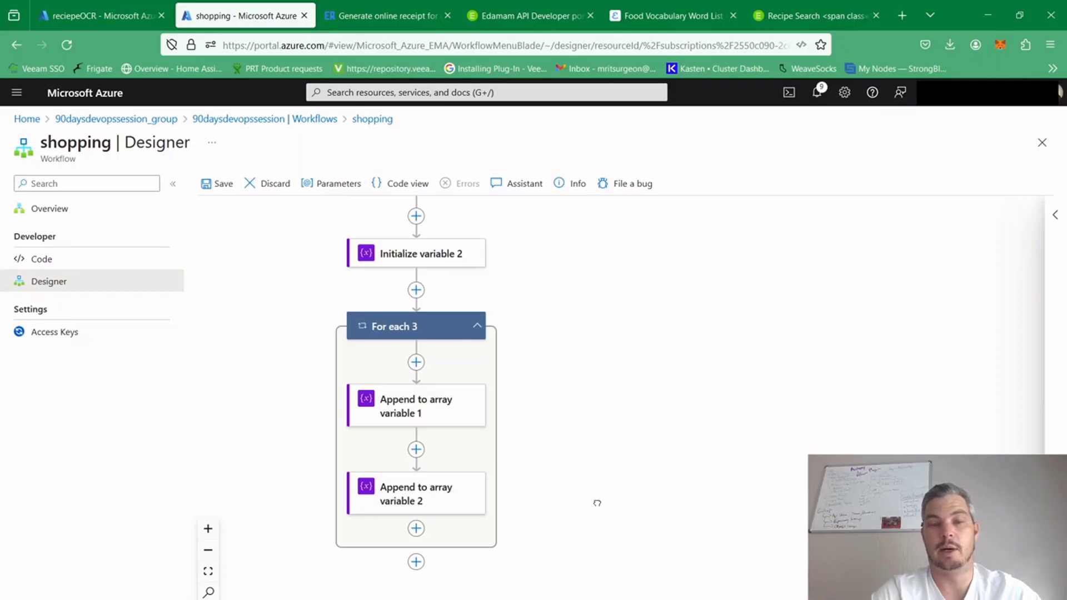
pyautogui.moveTo(597, 503); pyautogui.dragTo(603, 438)
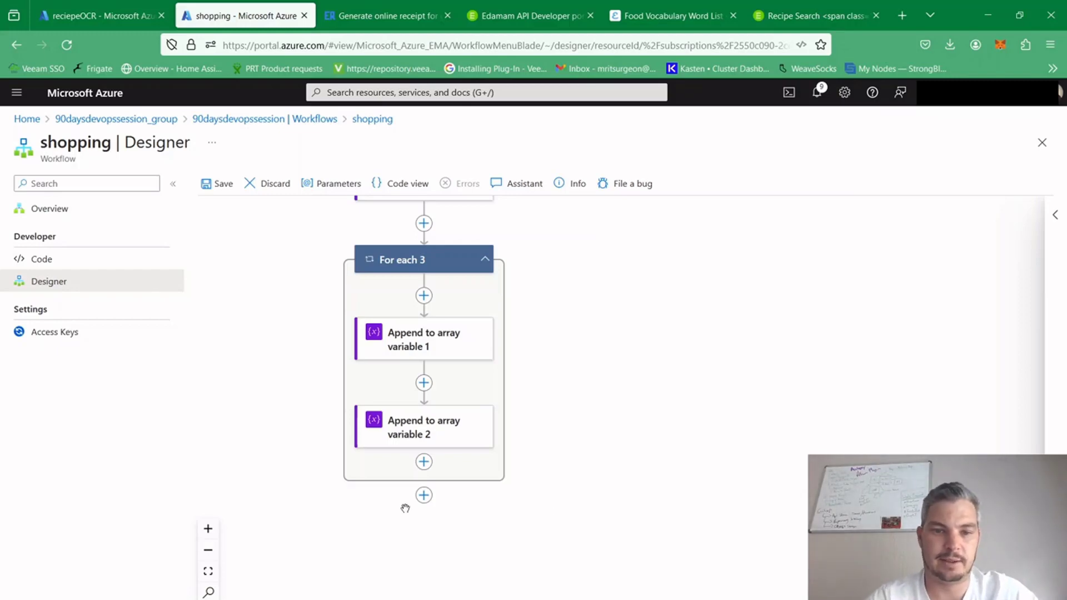
pyautogui.click(424, 499)
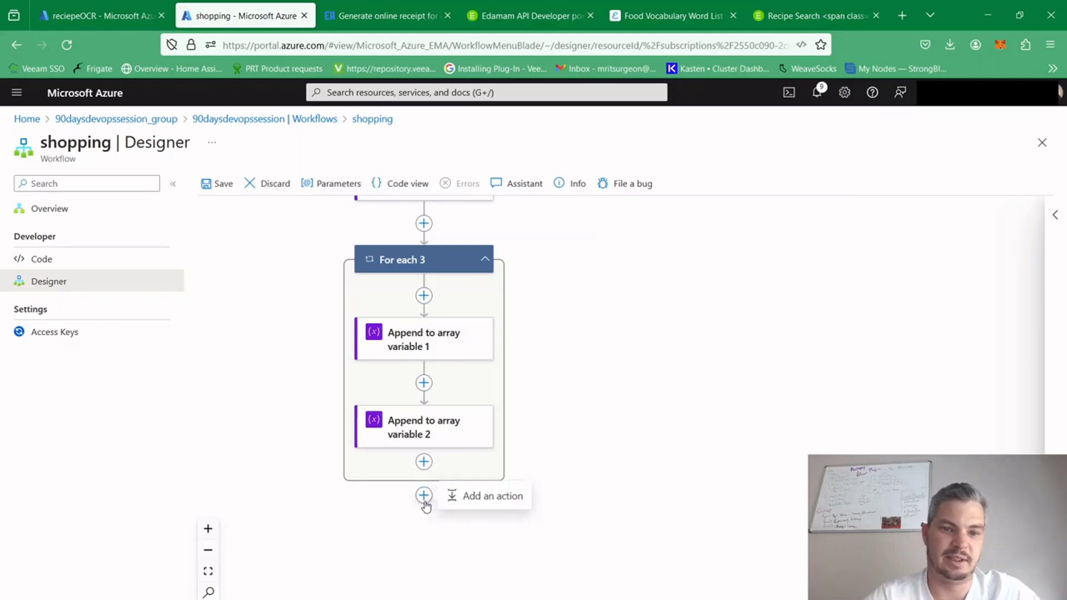
pyautogui.click(474, 498)
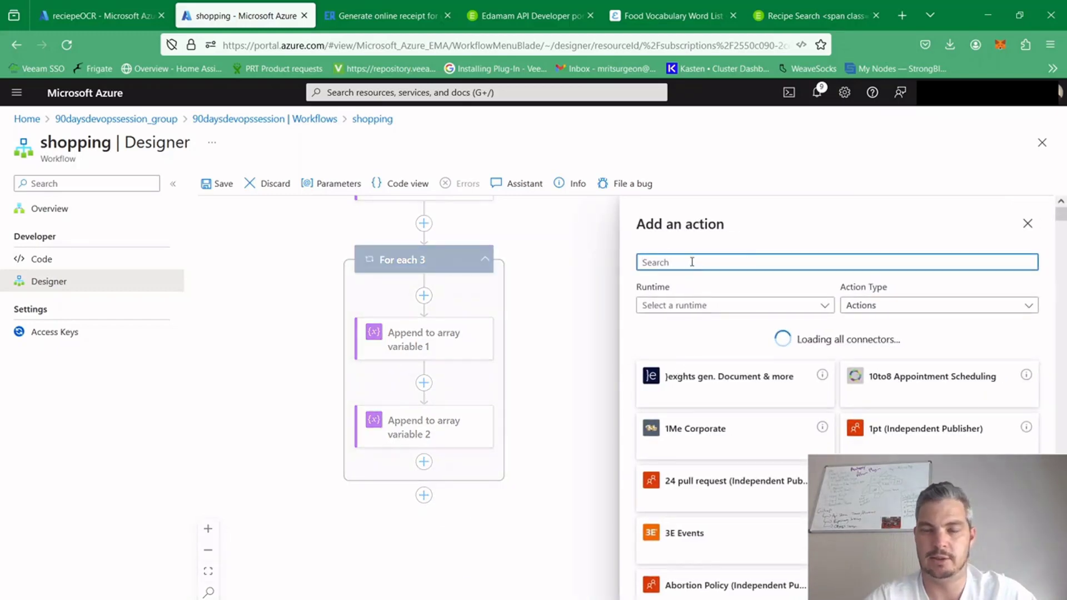
pyautogui.write('outlook')
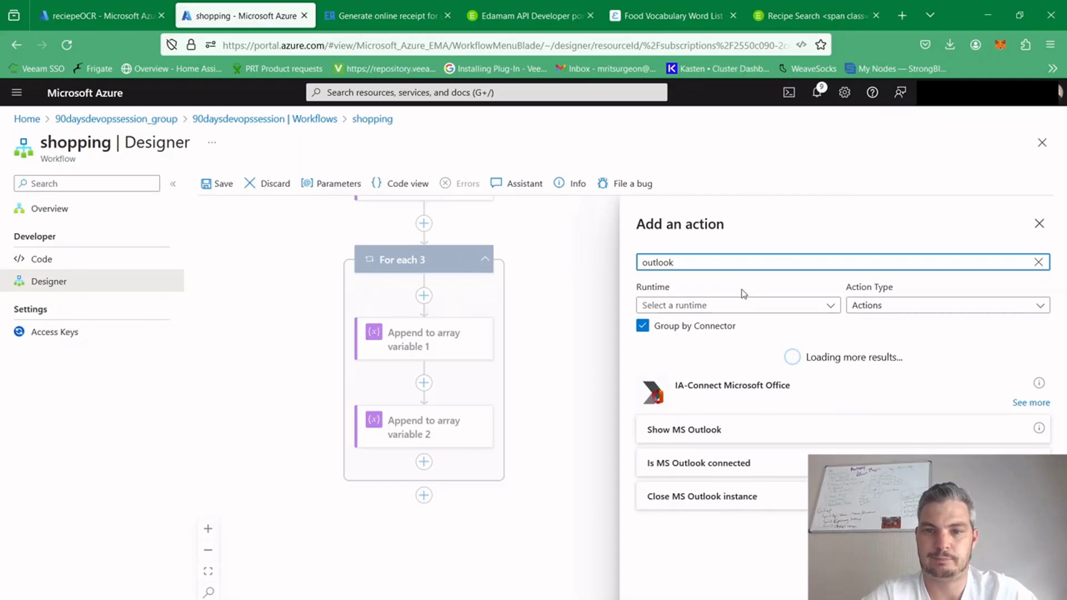
pyautogui.write(' send')
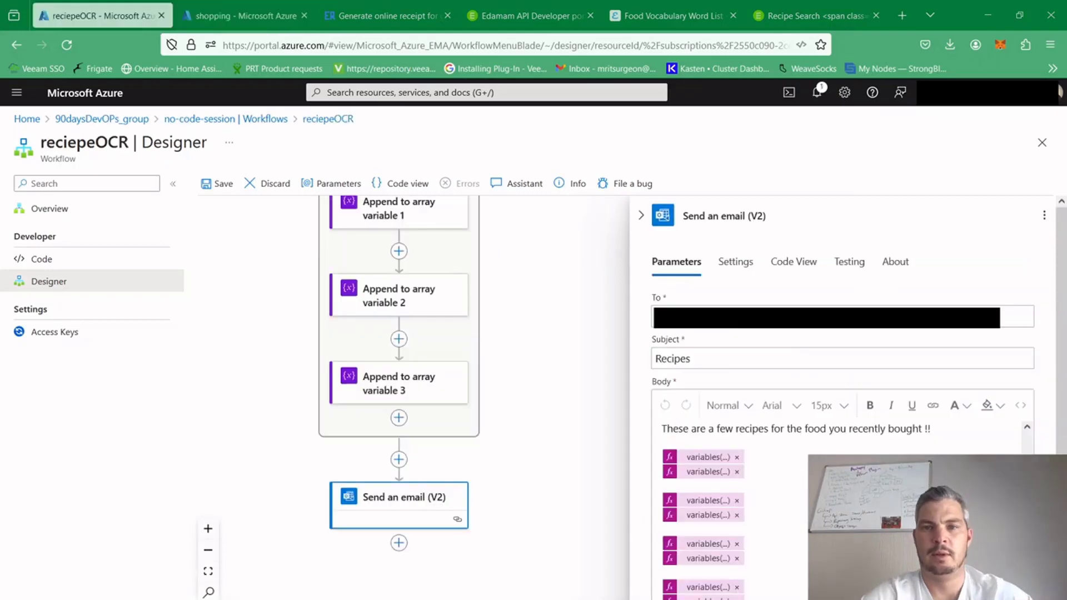
# Switch to the reciepeOCR workflow and examine the name, recipient and subject of its Send an email (V2) action
pyautogui.click(688, 215)
pyautogui.moveTo(790, 213); pyautogui.dragTo(676, 217)
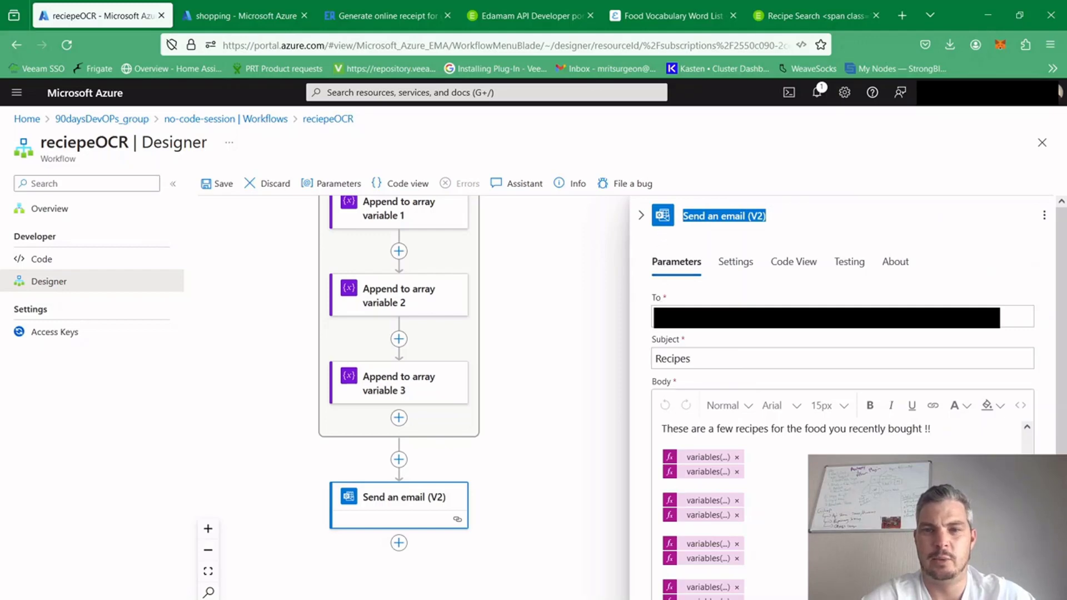
pyautogui.click(652, 323)
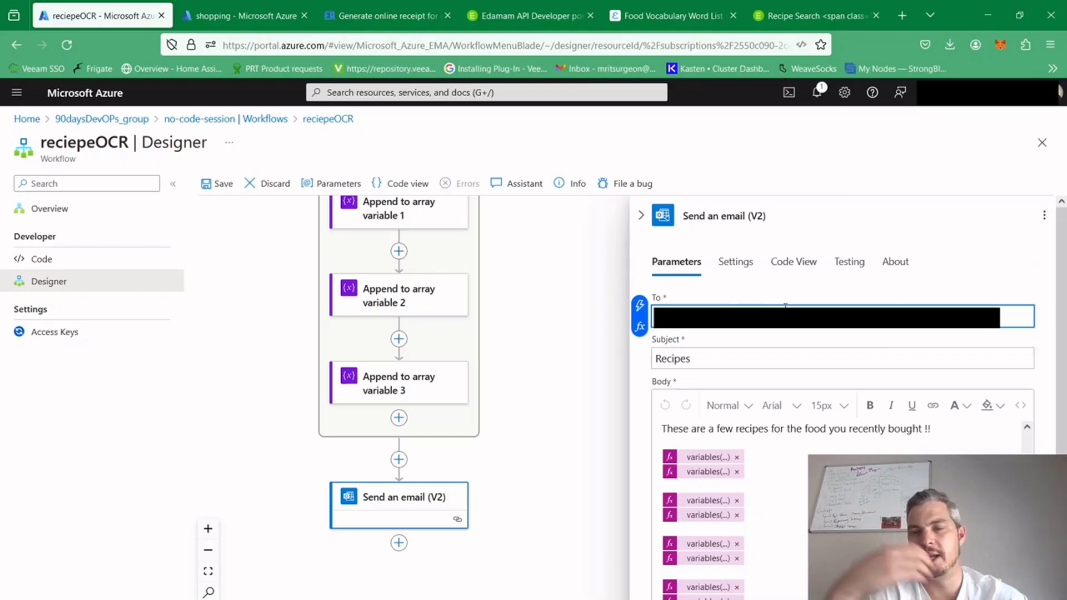
pyautogui.click(917, 288)
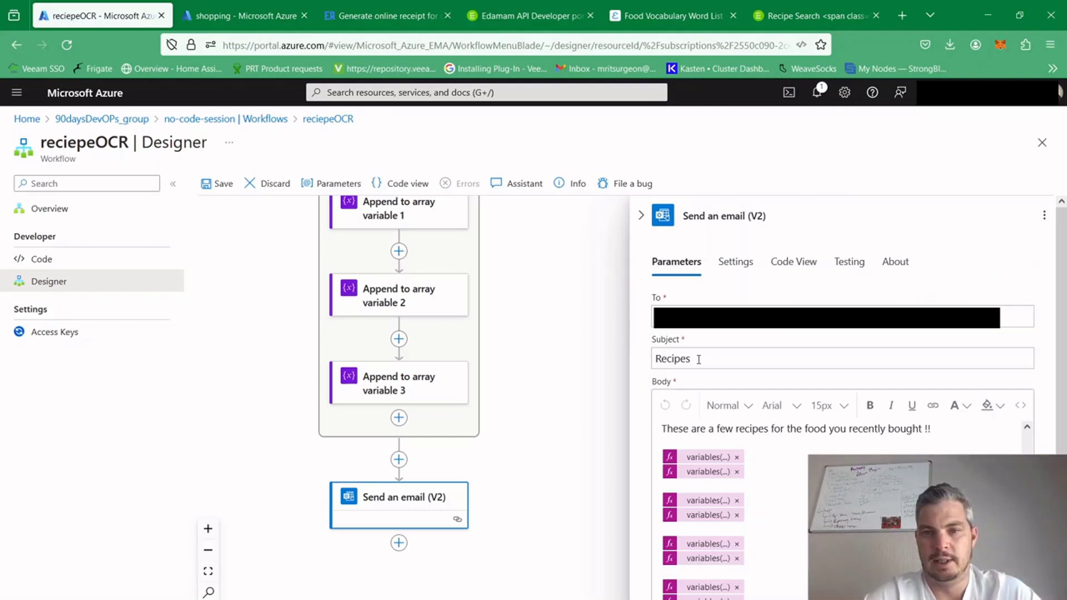
# Inspect the expressions behind the first token of each recipe pair in the email body
pyautogui.click(692, 461)
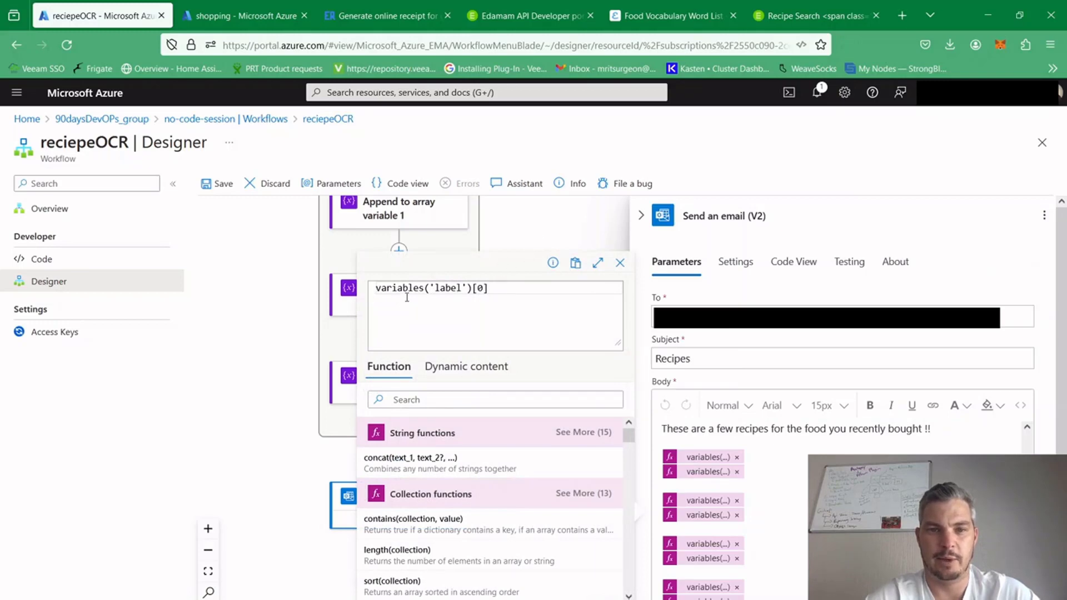
pyautogui.click(377, 289)
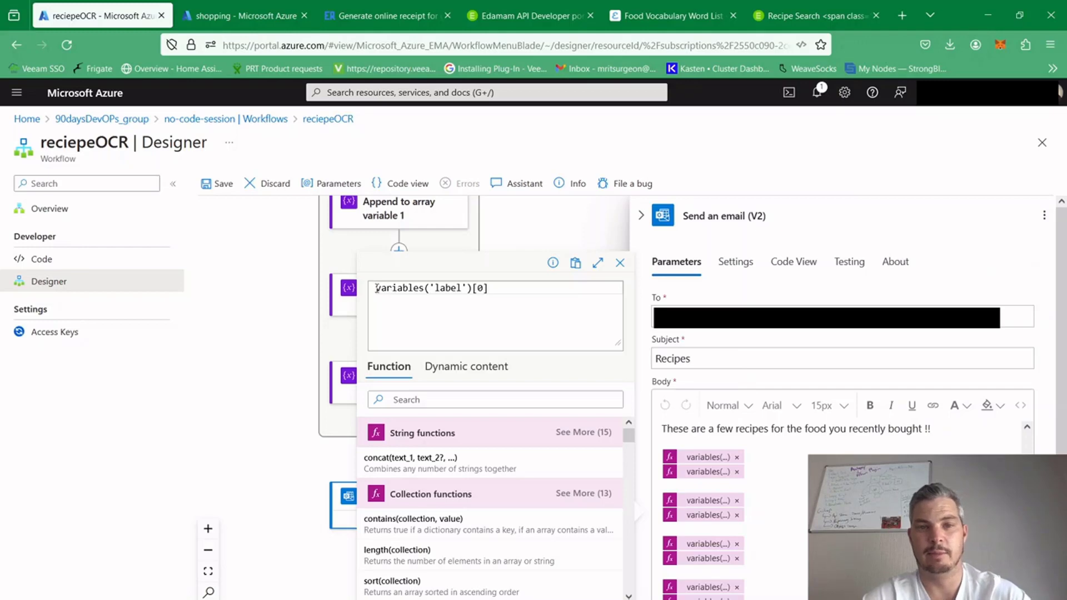
pyautogui.moveTo(377, 289); pyautogui.dragTo(499, 288)
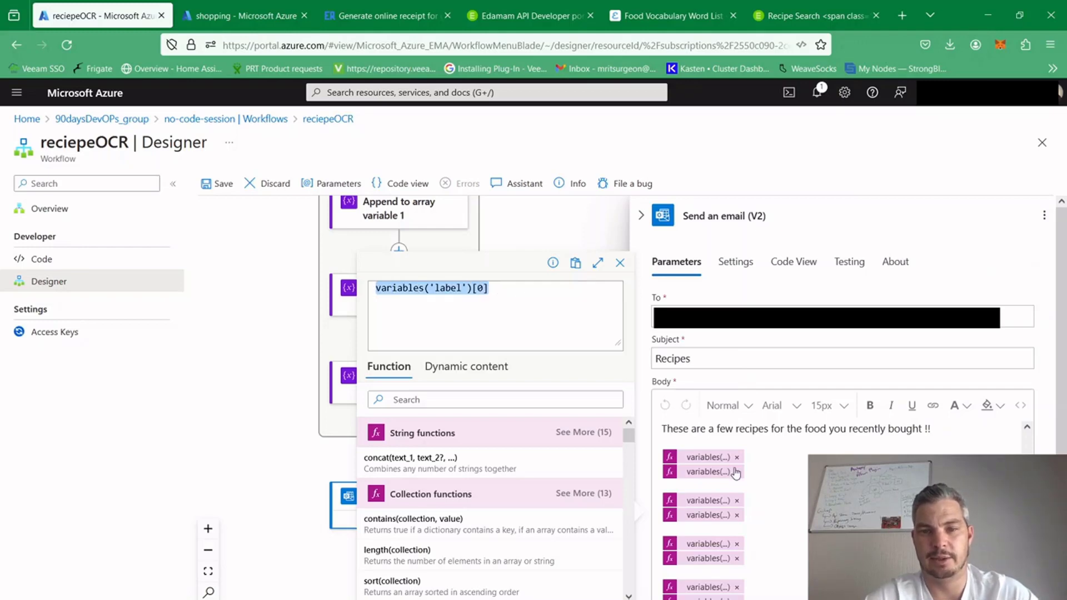
pyautogui.click(717, 501)
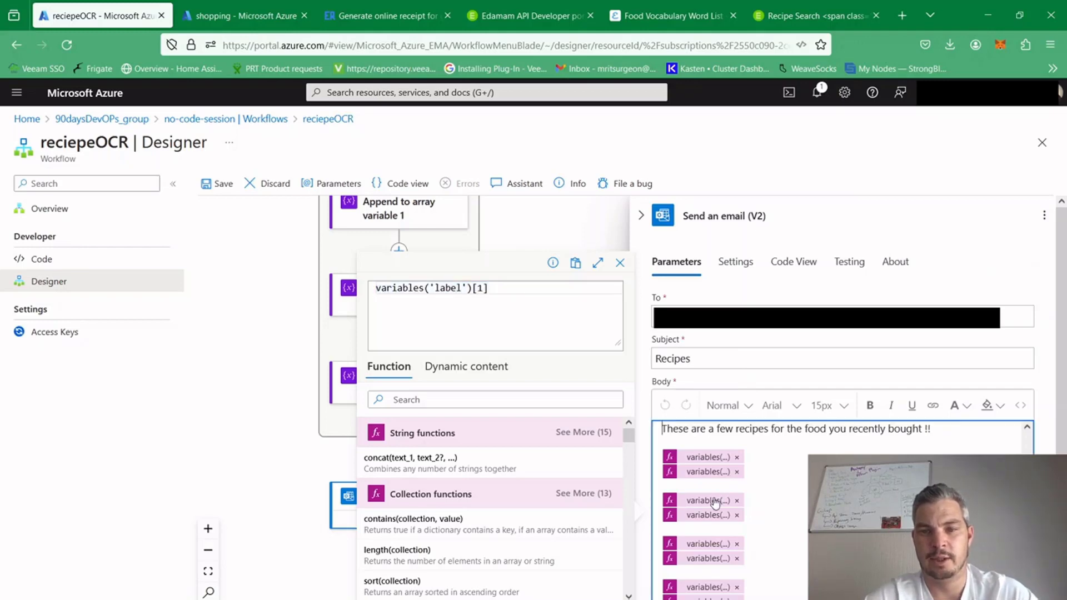
pyautogui.click(708, 543)
pyautogui.click(708, 588)
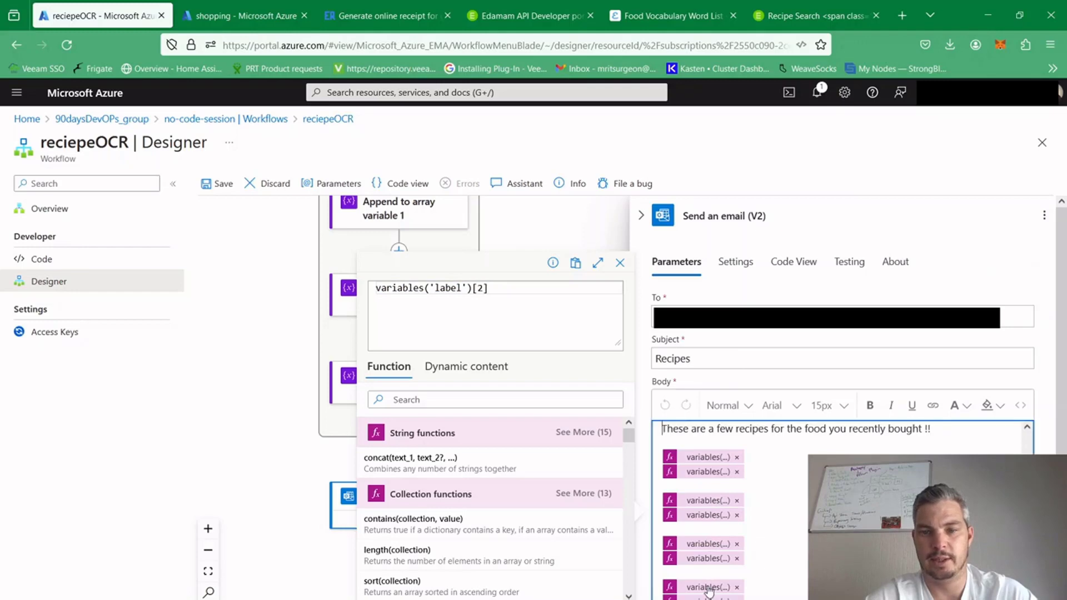
# Inspect the expressions behind the second token of each recipe pair in the email body
pyautogui.click(710, 473)
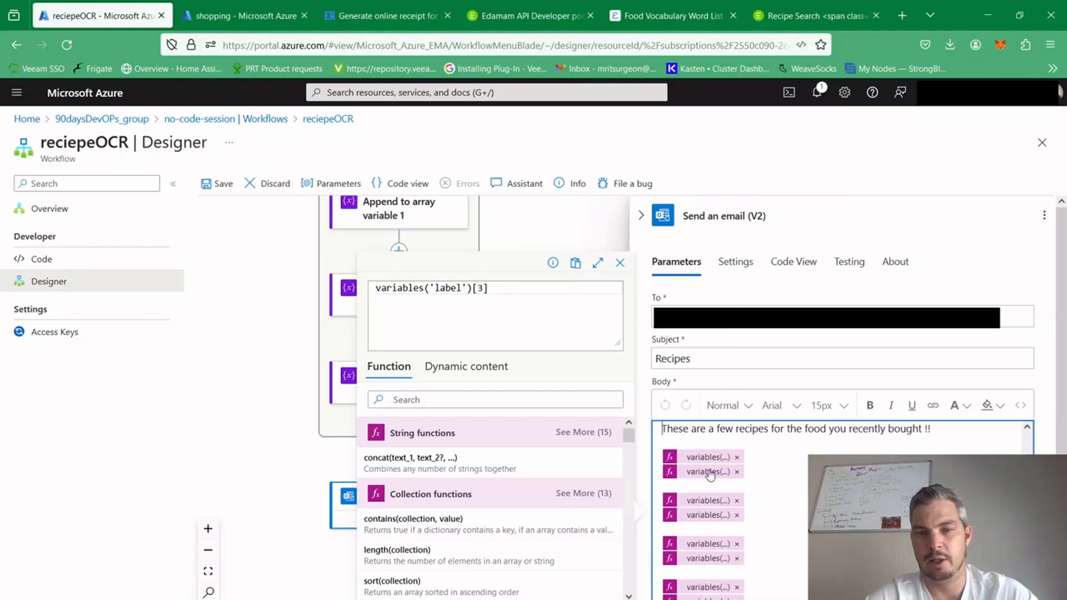
pyautogui.click(708, 515)
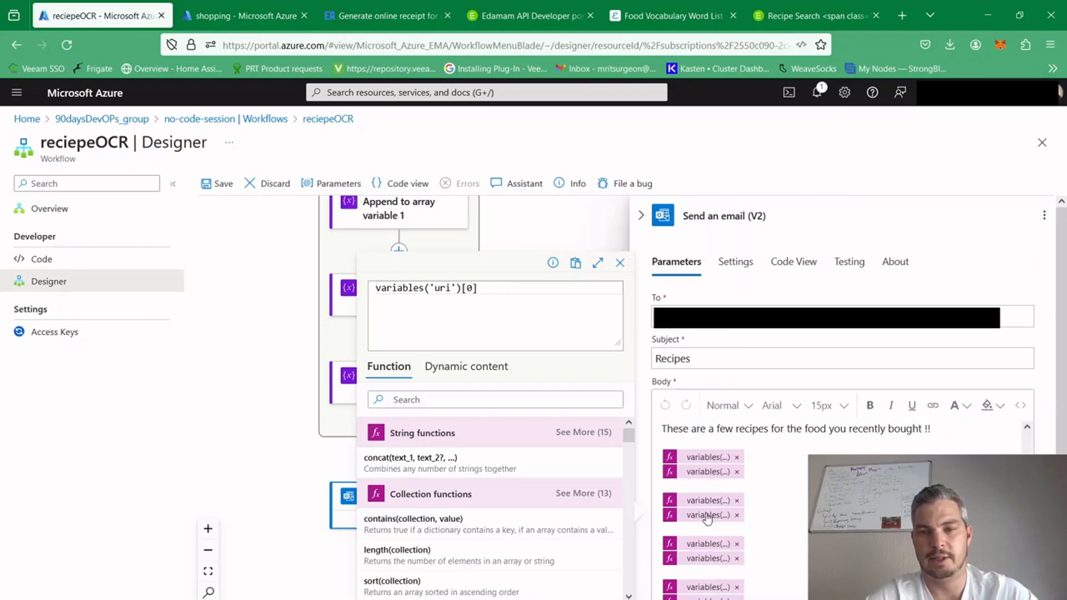
pyautogui.click(710, 559)
pyautogui.click(709, 588)
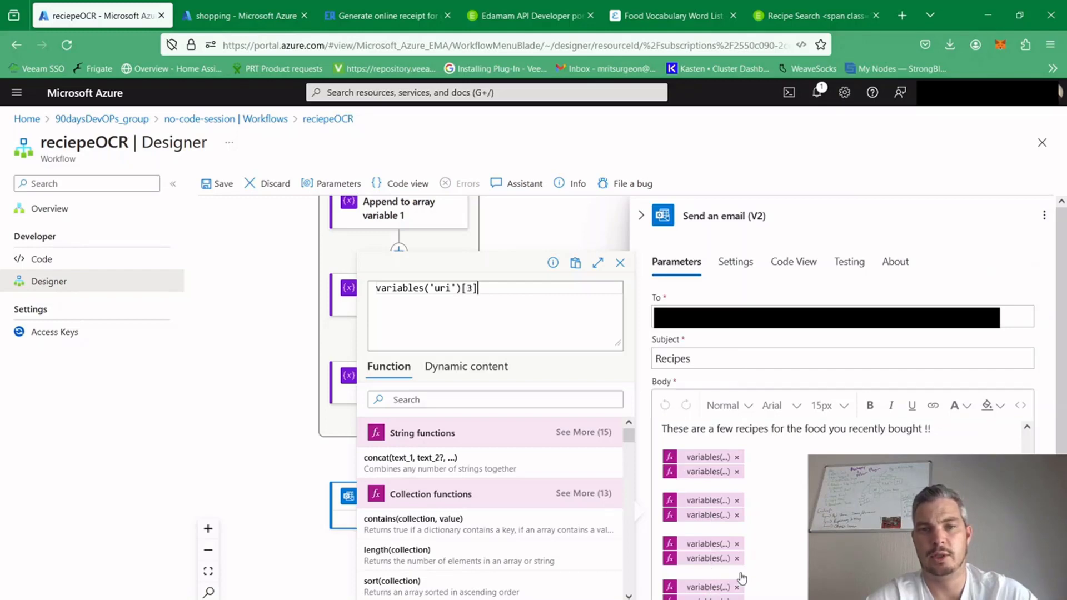
# Highlight the email body's introductory sentence for reading, and close the Send an email (V2) action's details
pyautogui.click(666, 433)
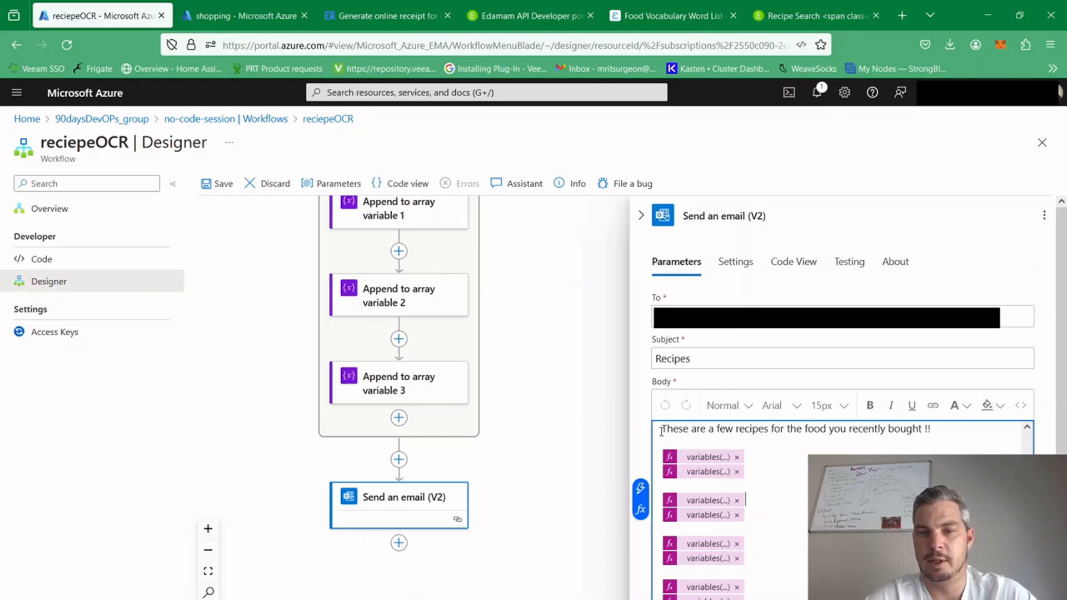
pyautogui.moveTo(661, 432); pyautogui.dragTo(931, 428)
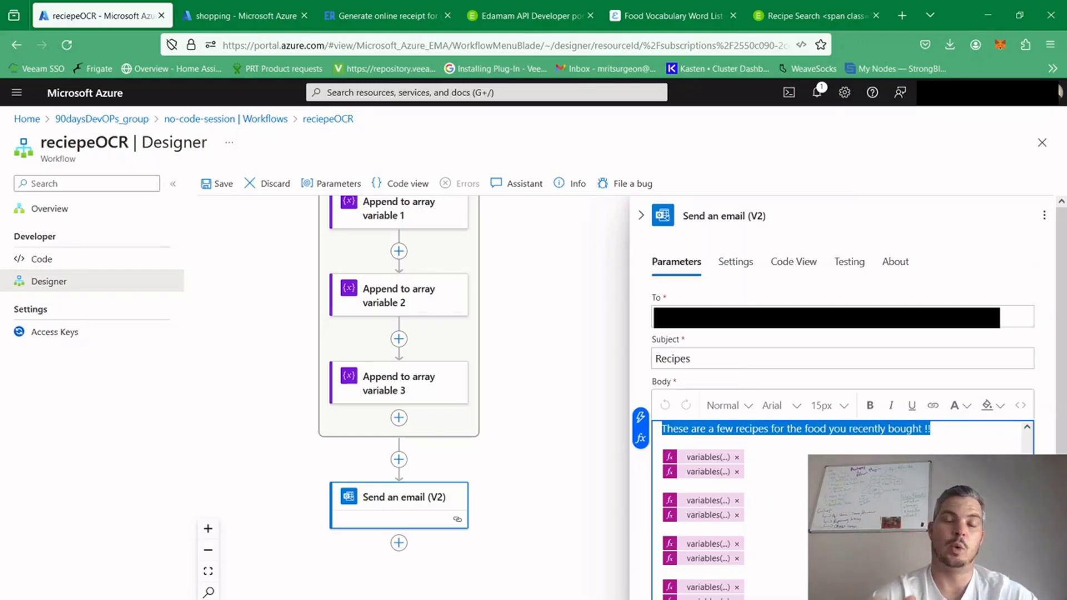
pyautogui.click(564, 369)
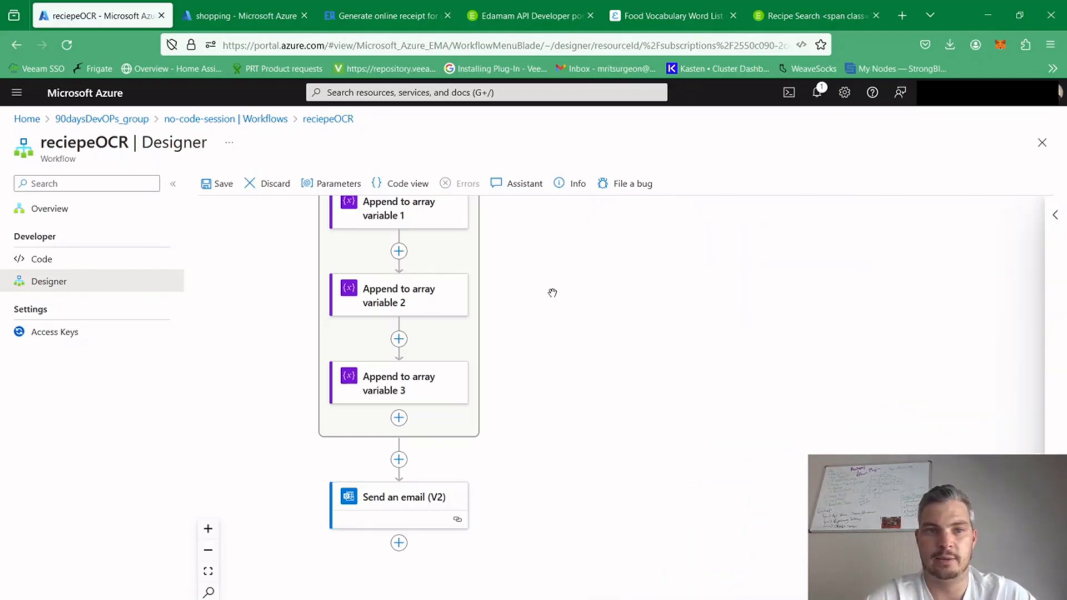
# Trace the reciepeOCR workflow back from the email action to its blob trigger, with its first actions readable
pyautogui.moveTo(671, 275); pyautogui.dragTo(748, 567)
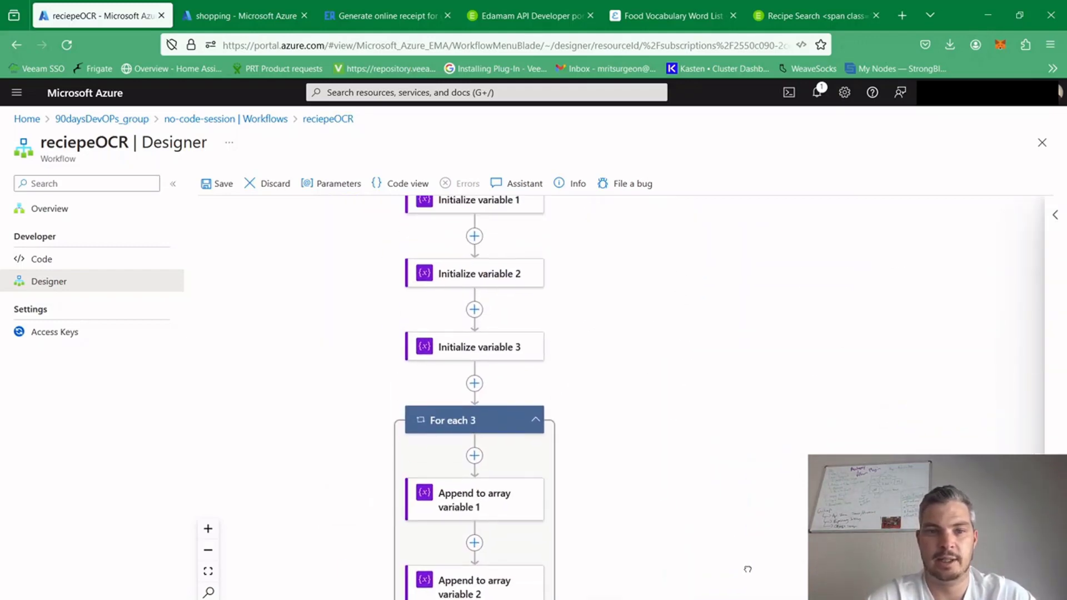
pyautogui.moveTo(702, 317); pyautogui.dragTo(688, 562)
pyautogui.moveTo(679, 304); pyautogui.dragTo(691, 534)
pyautogui.moveTo(691, 338); pyautogui.dragTo(690, 482)
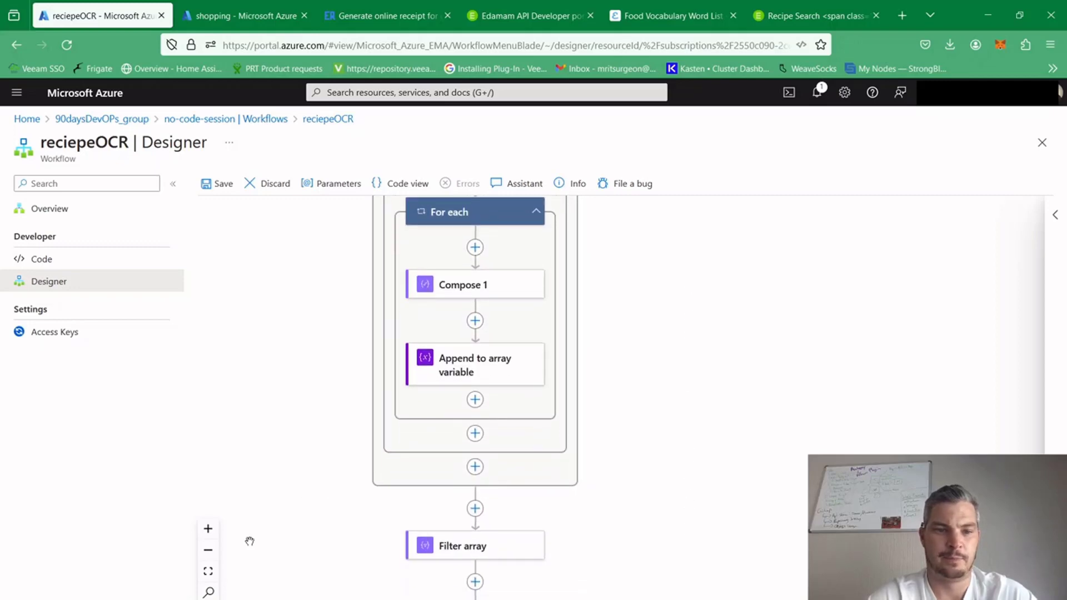
pyautogui.click(208, 554)
pyautogui.click(208, 557)
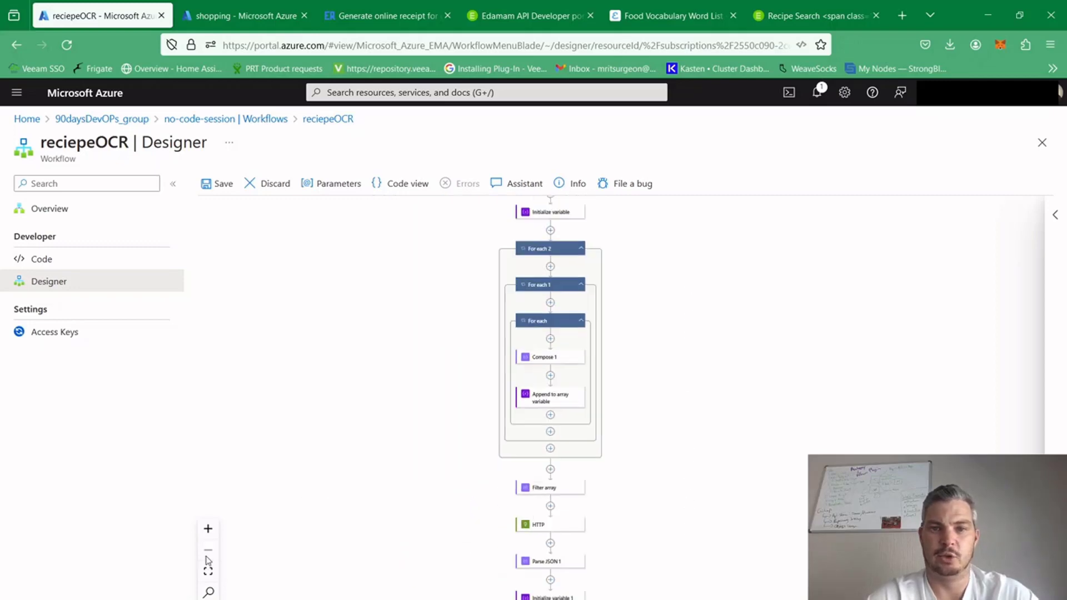
pyautogui.moveTo(691, 341); pyautogui.dragTo(677, 589)
pyautogui.moveTo(671, 448); pyautogui.dragTo(635, 376)
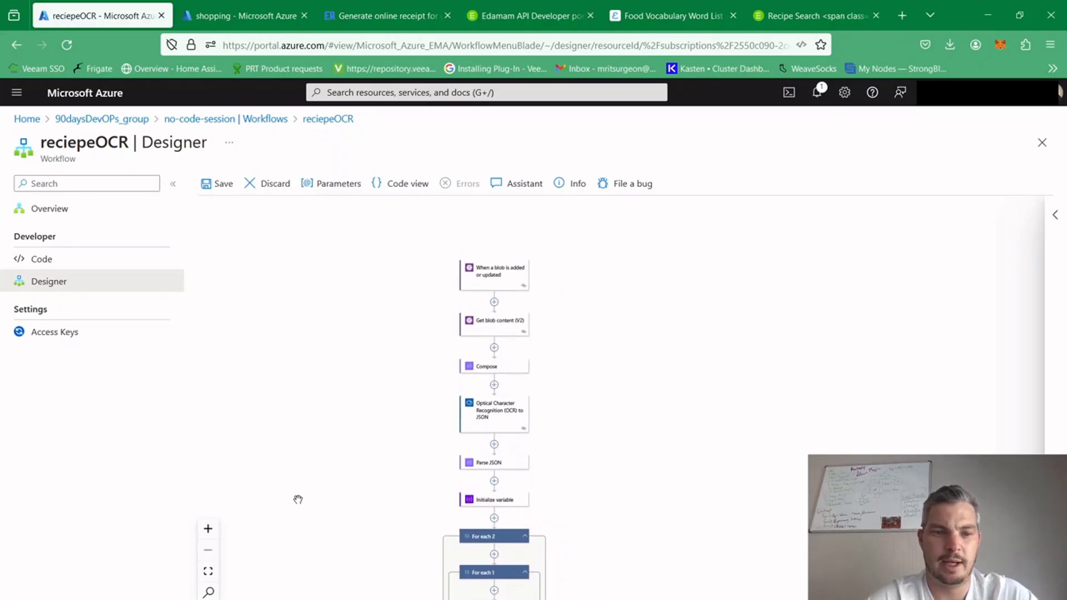
pyautogui.click(210, 531)
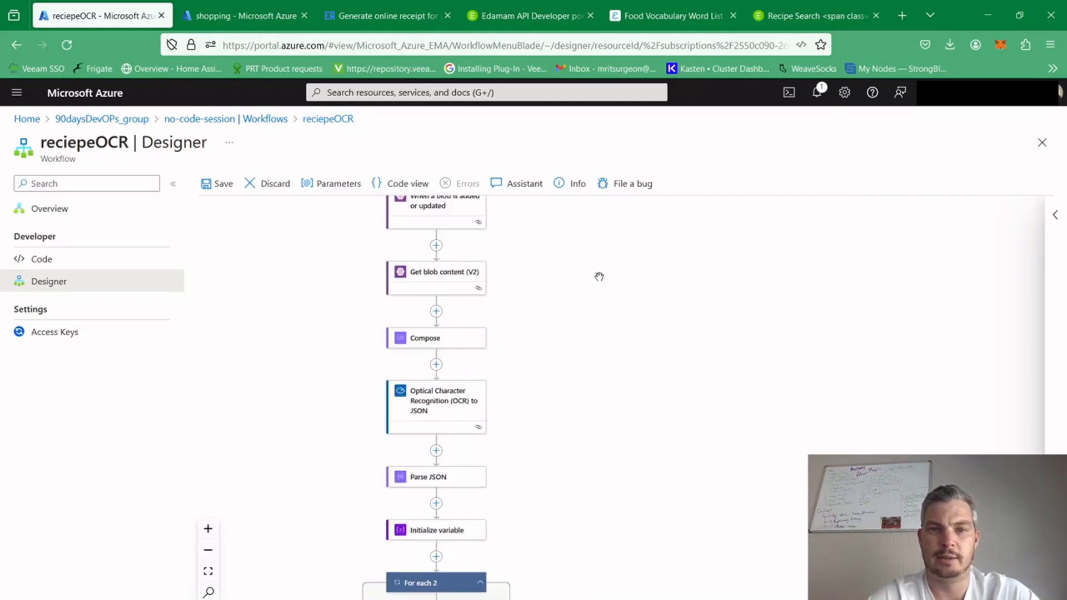
pyautogui.moveTo(600, 277); pyautogui.dragTo(645, 305)
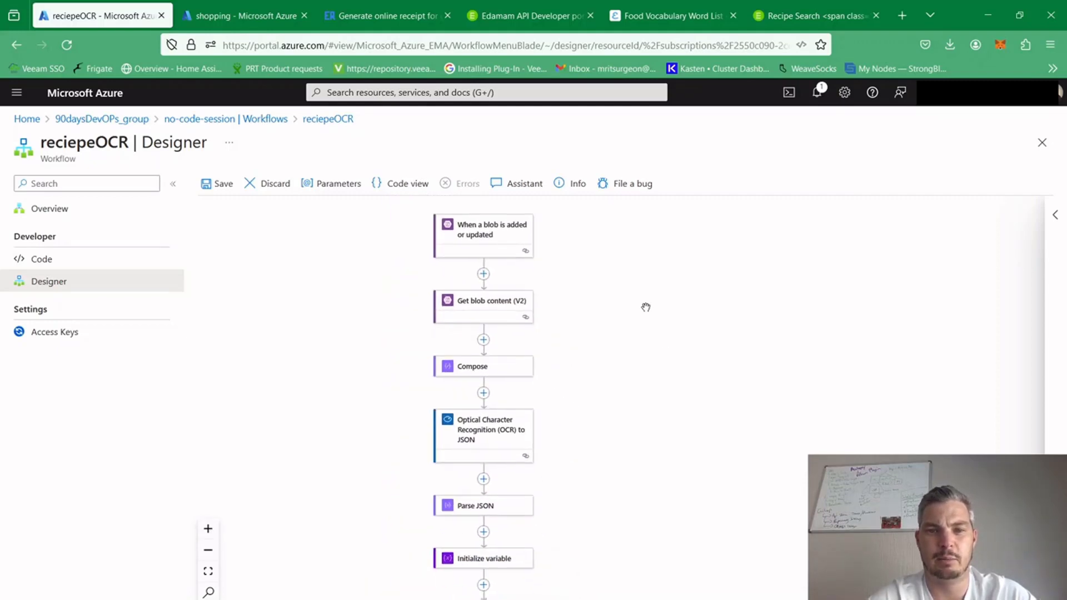
# Review the reciepeOCR workflow in order from the blob and OCR actions through the loops, Filter array and HTTP to Send an email (V2)
pyautogui.scroll(-1, 650, 437)
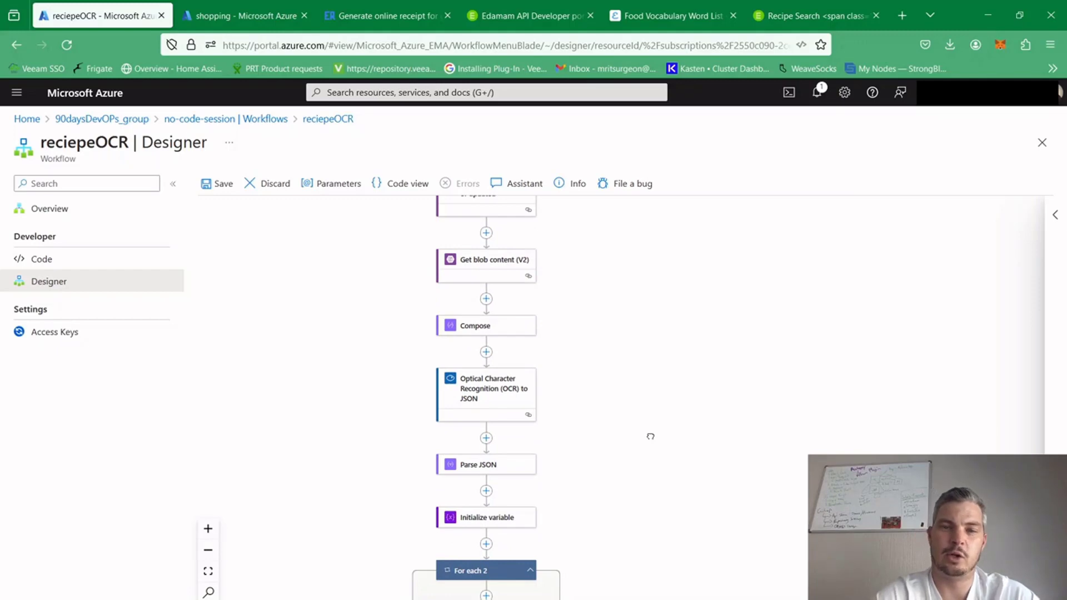
pyautogui.moveTo(650, 436); pyautogui.dragTo(650, 291)
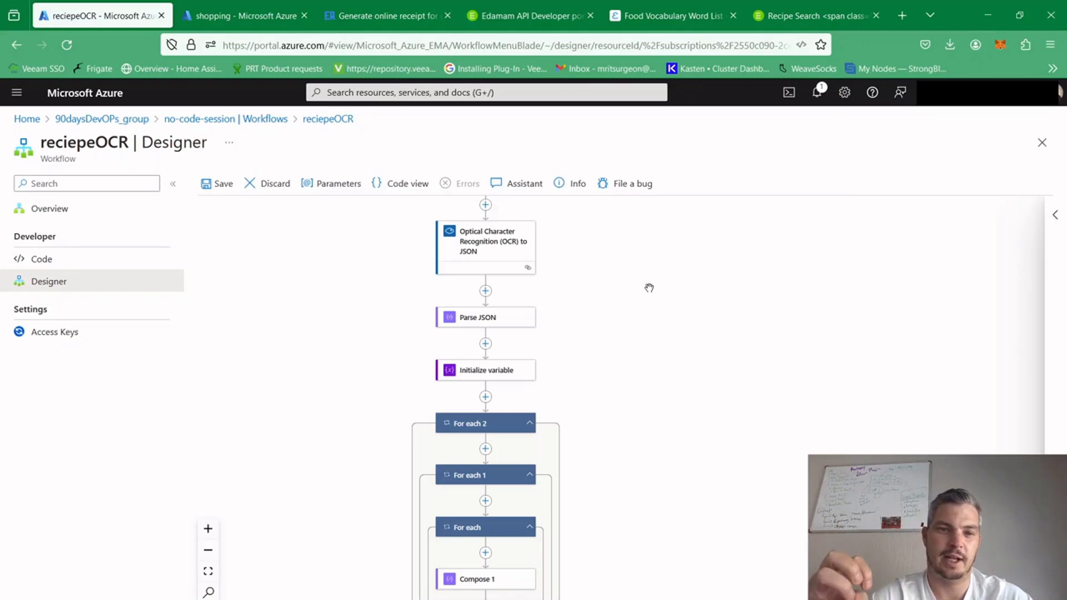
pyautogui.scroll(-2, 647, 317)
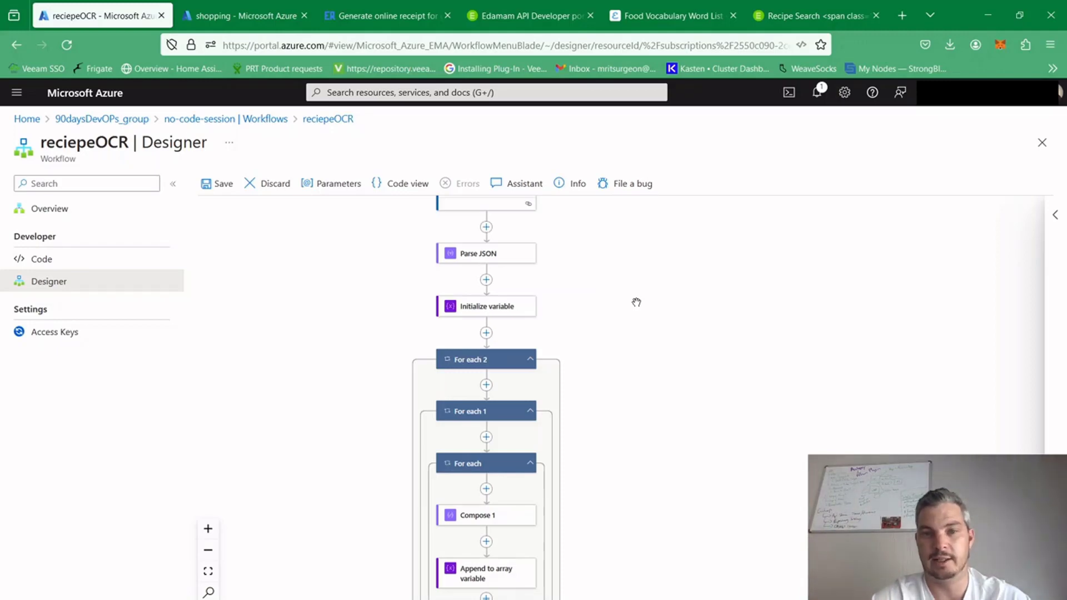
pyautogui.scroll(-2, 639, 356)
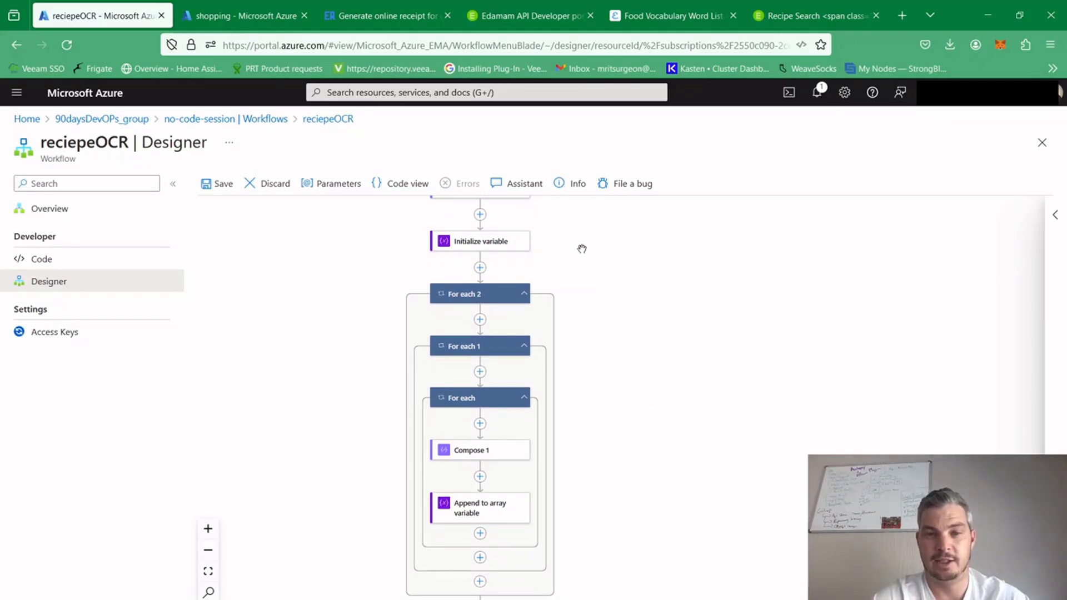
pyautogui.scroll(-3, 612, 338)
pyautogui.scroll(1, 631, 367)
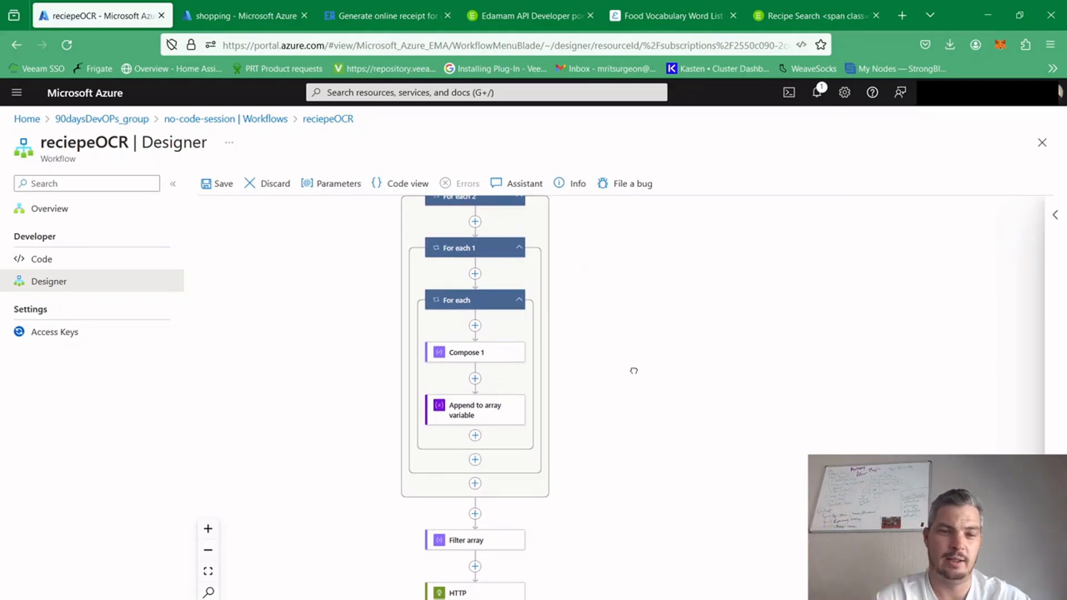
pyautogui.scroll(-4, 637, 547)
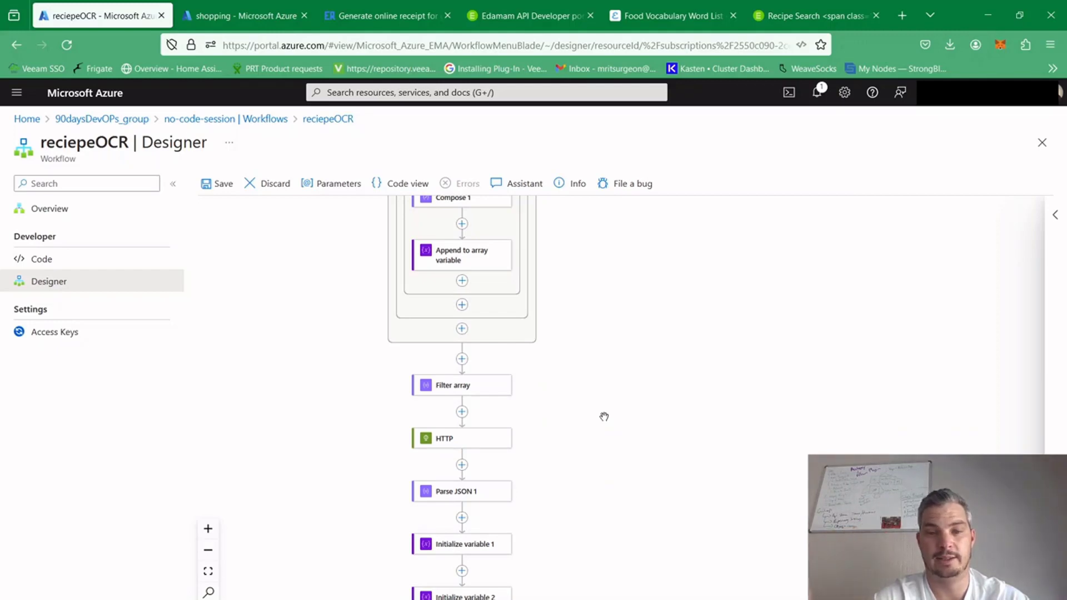
pyautogui.moveTo(598, 516); pyautogui.dragTo(594, 419)
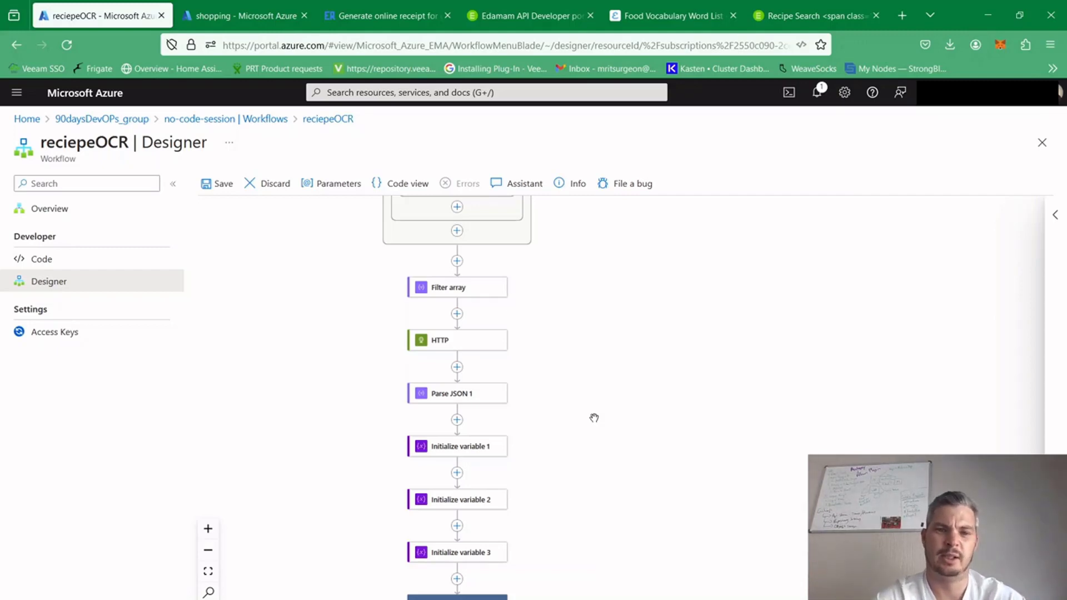
pyautogui.moveTo(591, 557); pyautogui.dragTo(591, 400)
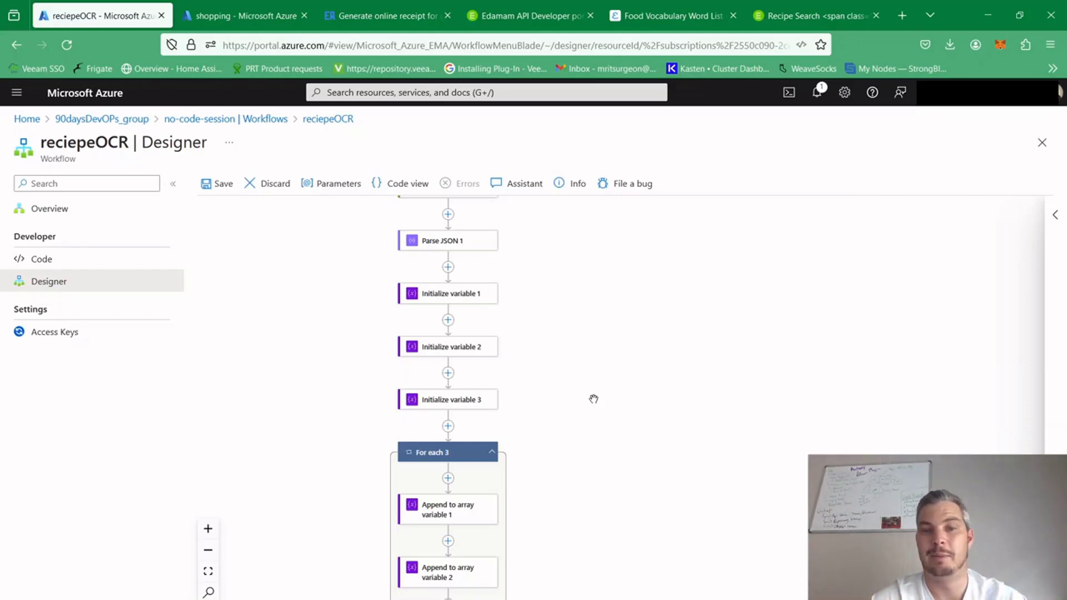
pyautogui.moveTo(631, 517); pyautogui.dragTo(627, 332)
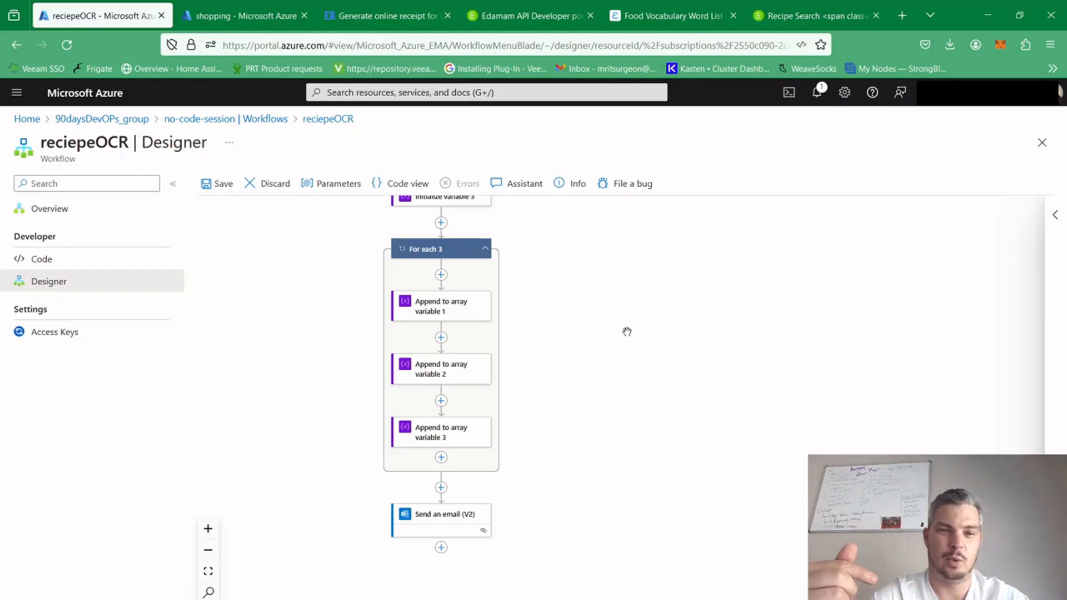
# Review the Send an email (V2) parameters and trace the workflow up to its Compose and OCR actions and back down to Filter array
pyautogui.click(423, 515)
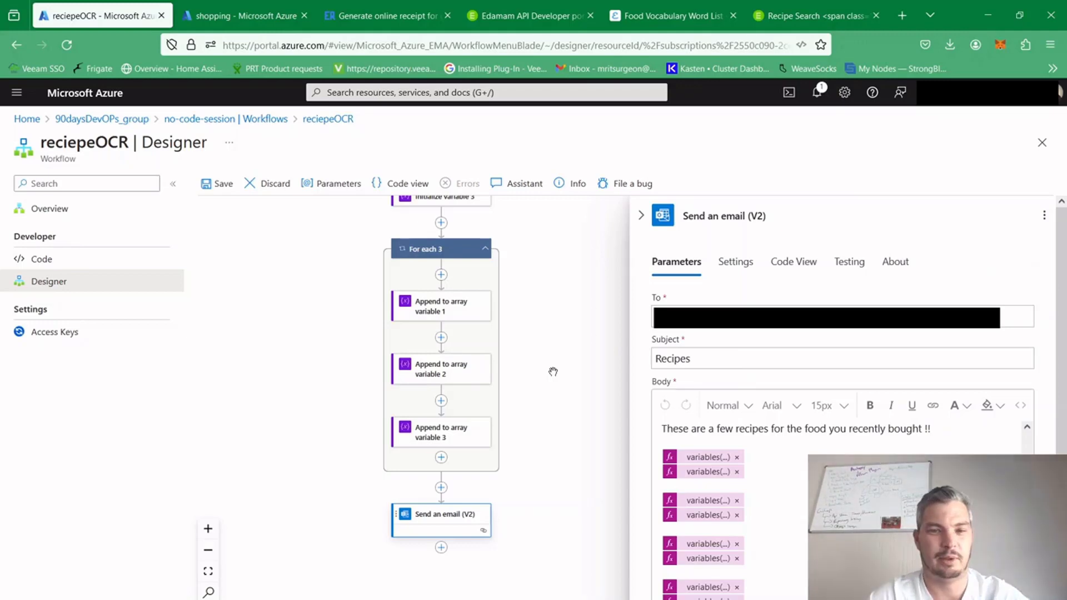
pyautogui.moveTo(581, 361); pyautogui.dragTo(540, 416)
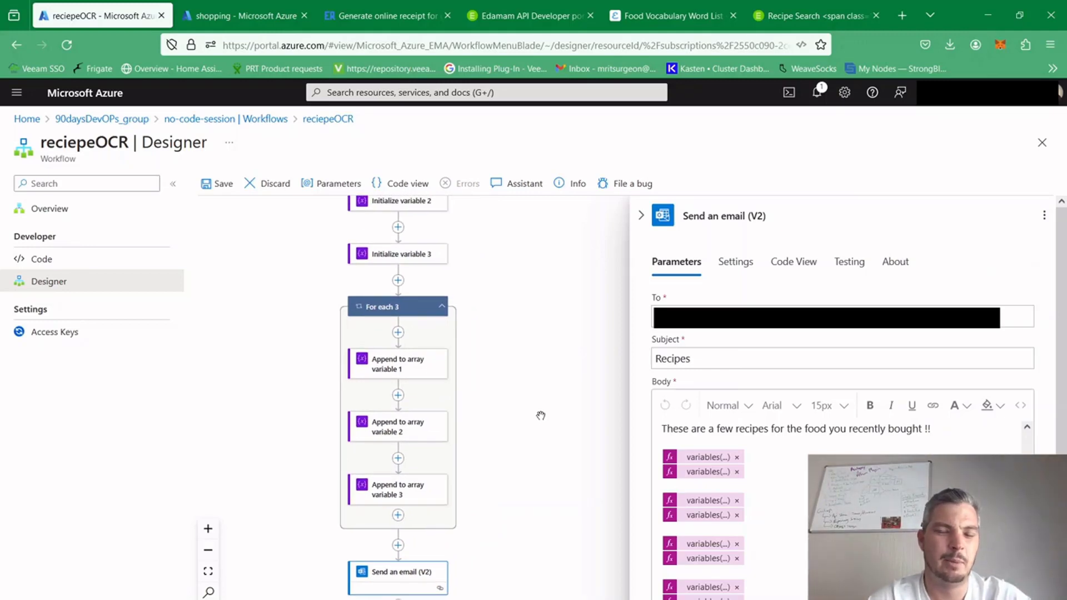
pyautogui.moveTo(560, 365); pyautogui.dragTo(607, 598)
pyautogui.moveTo(574, 332); pyautogui.dragTo(529, 541)
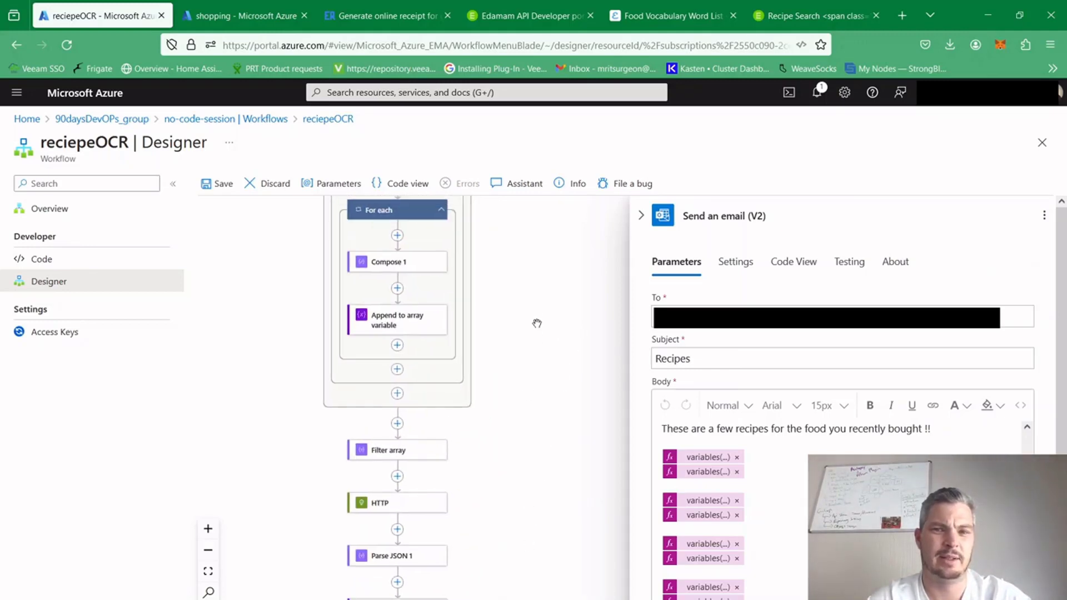
pyautogui.moveTo(536, 324); pyautogui.dragTo(538, 533)
pyautogui.moveTo(541, 300); pyautogui.dragTo(535, 535)
pyautogui.click(535, 535)
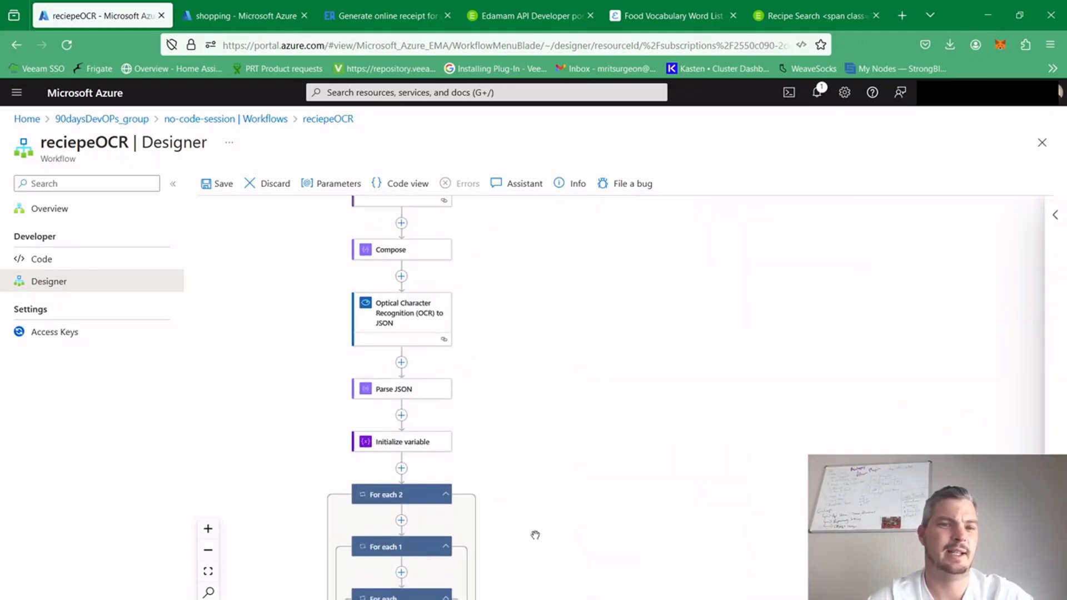
pyautogui.moveTo(569, 339); pyautogui.dragTo(595, 476)
pyautogui.moveTo(605, 596); pyautogui.dragTo(612, 298)
pyautogui.moveTo(607, 435); pyautogui.dragTo(609, 286)
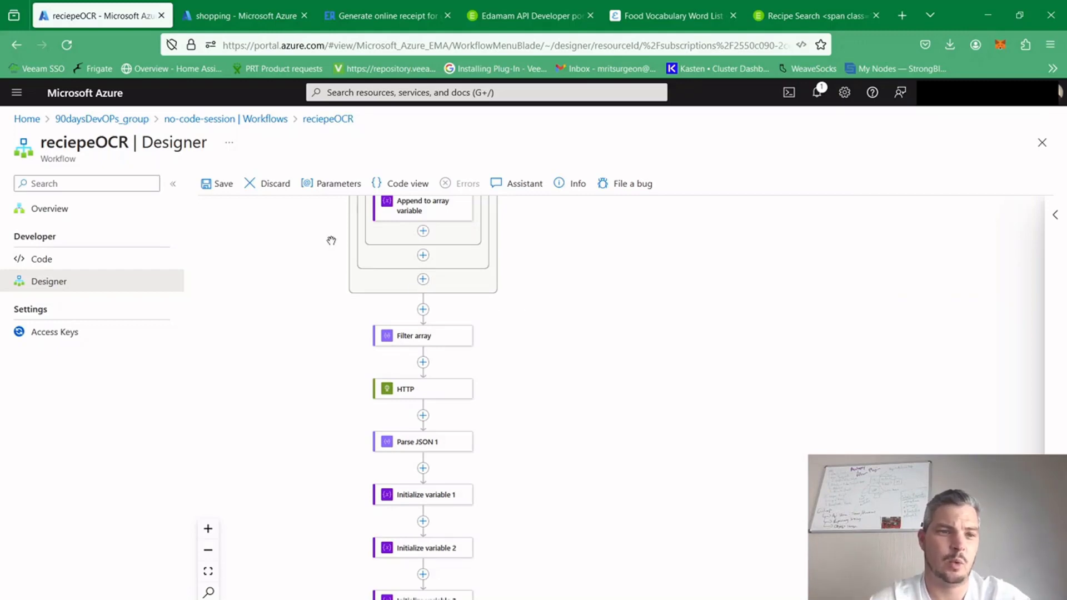
# Save the reciepeOCR workflow and open its JSON code definition, discarding any remaining unsaved edits
pyautogui.click(216, 184)
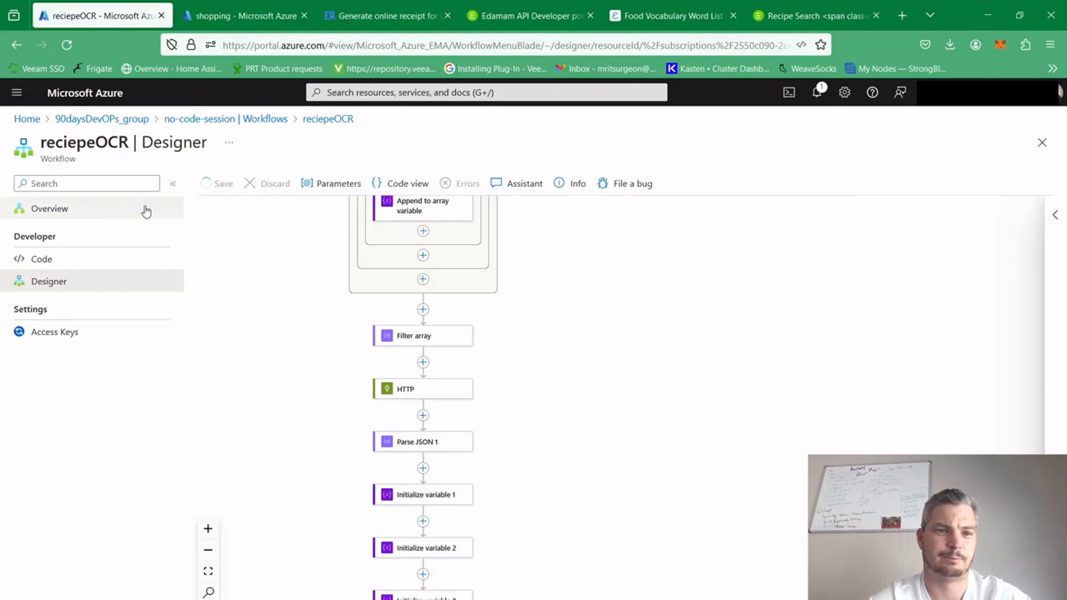
pyautogui.click(55, 259)
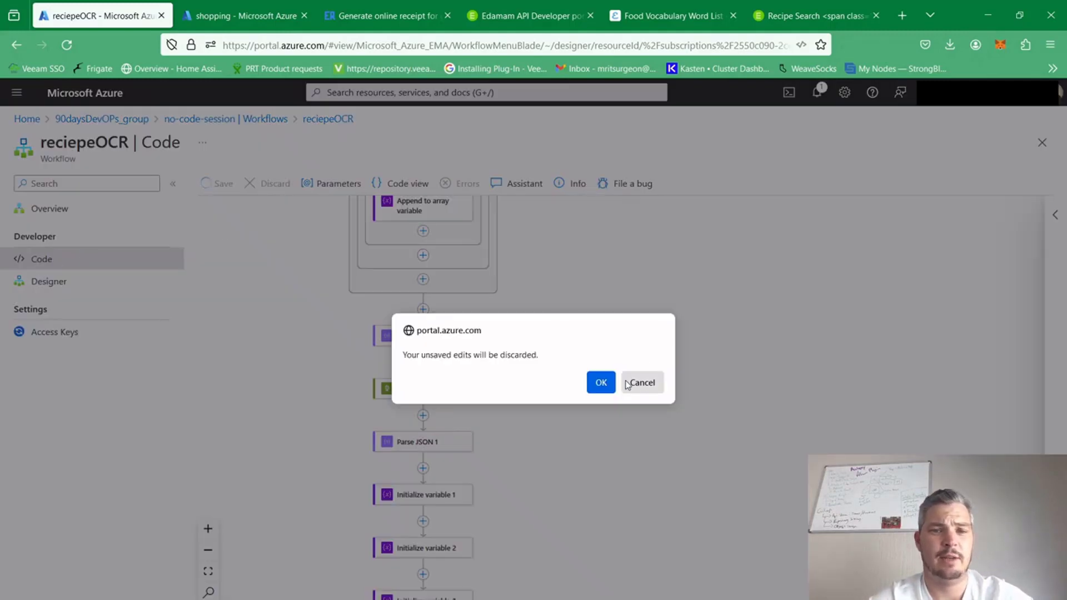
pyautogui.click(601, 383)
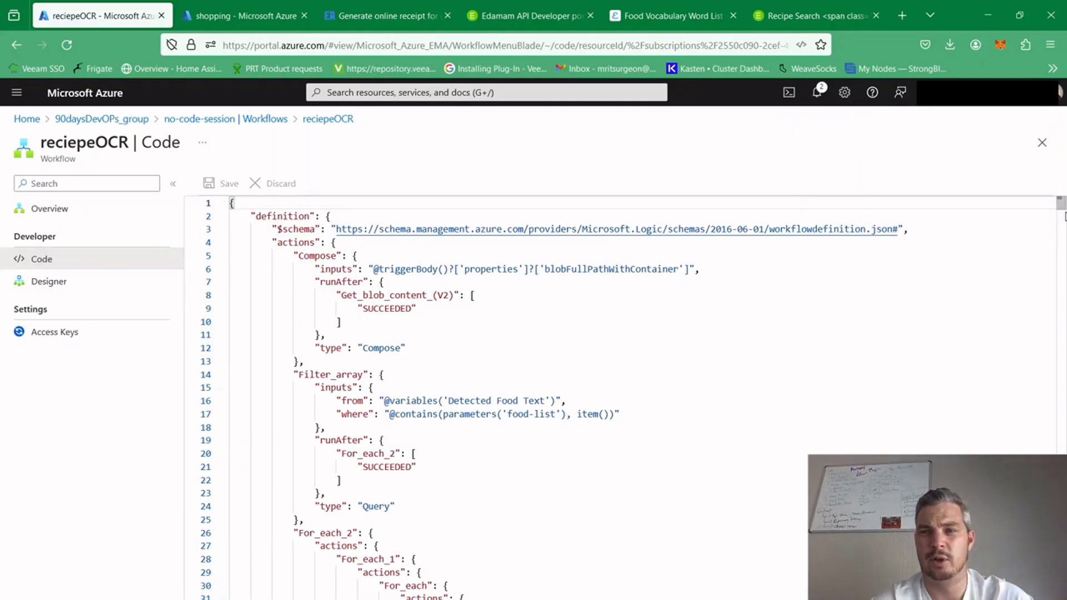
pyautogui.moveTo(1062, 205)
pyautogui.mouseDown()
pyautogui.moveTo(1062, 589)
pyautogui.moveTo(1056, 203)
pyautogui.mouseUp()
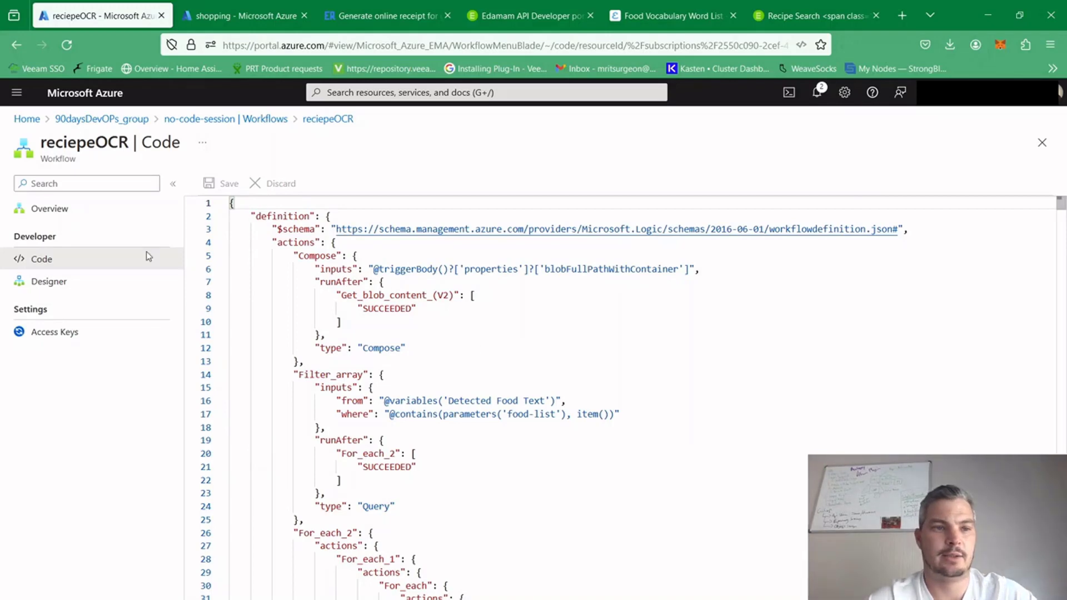
# Return to the reciepeOCR designer and review the workflow from the blob trigger down to the Send an email (V2) action
pyautogui.click(59, 282)
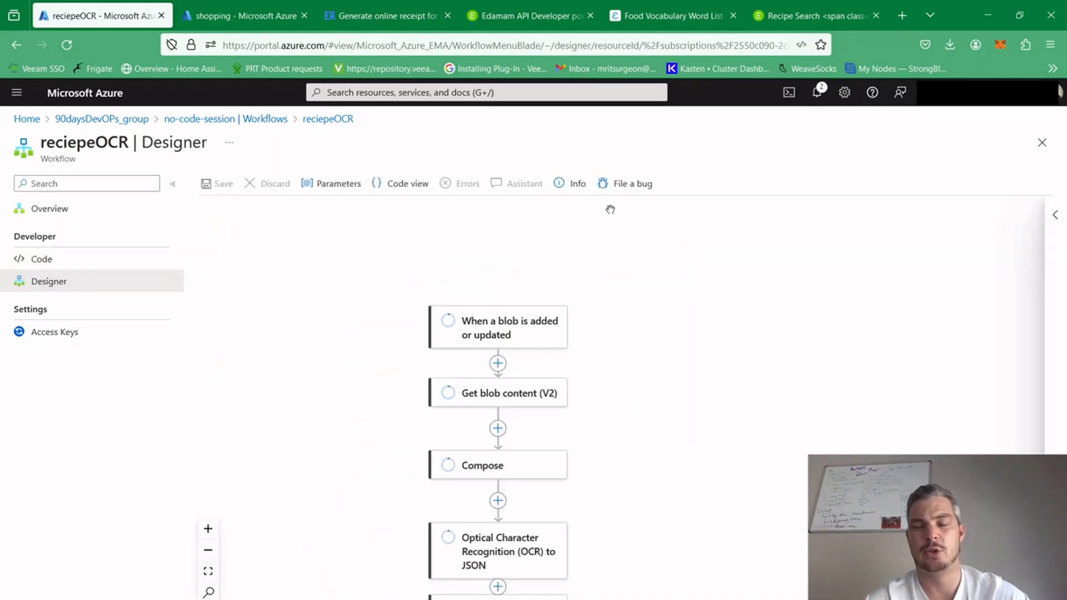
pyautogui.click(679, 314)
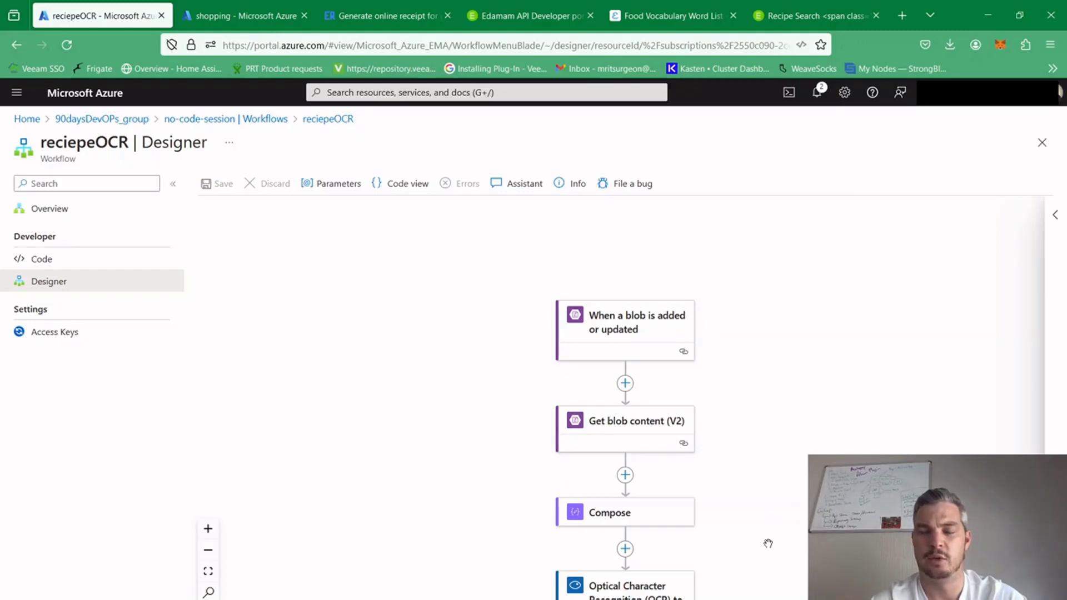
pyautogui.moveTo(767, 543); pyautogui.dragTo(688, 351)
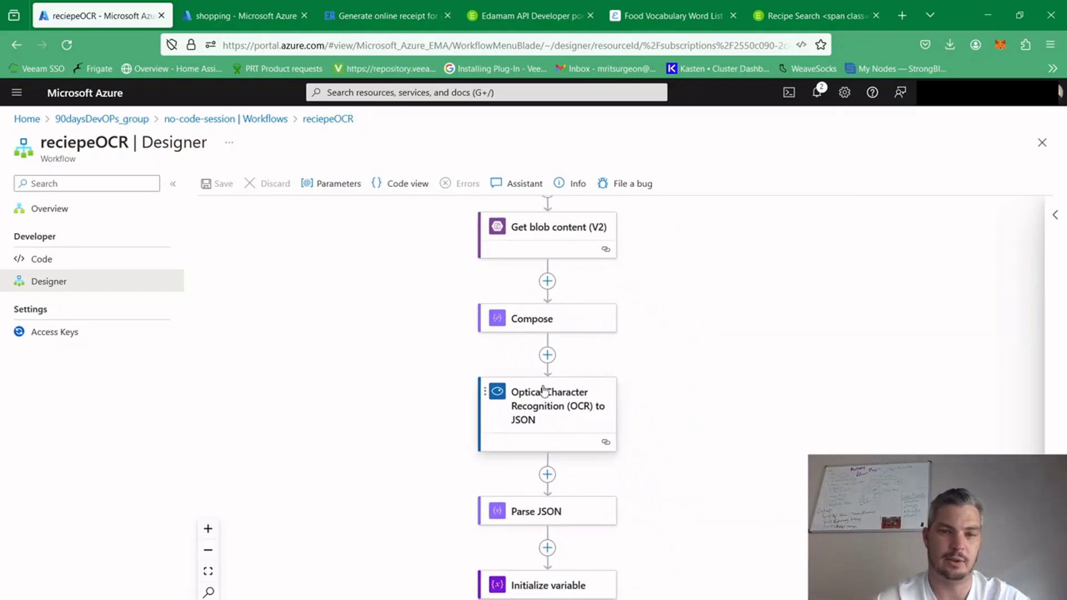
pyautogui.moveTo(735, 332); pyautogui.dragTo(721, 437)
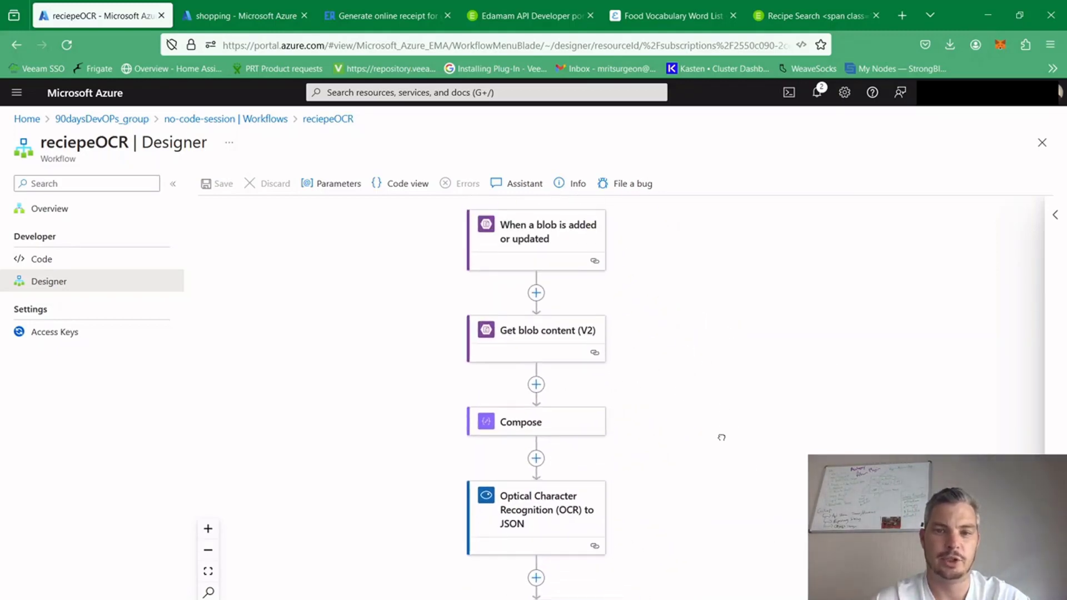
pyautogui.scroll(-6, 721, 436)
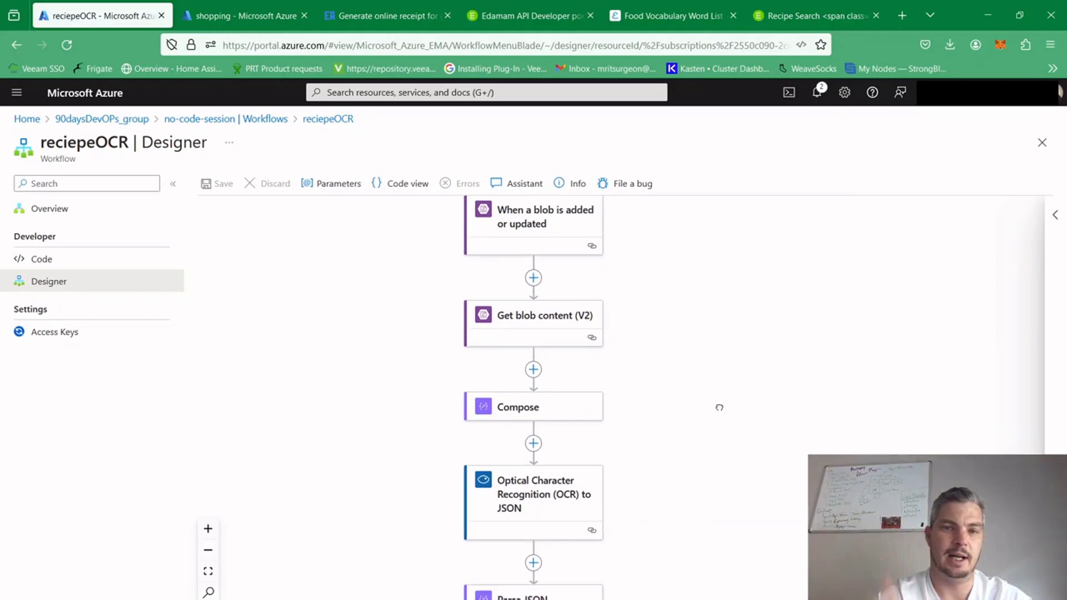
pyautogui.scroll(-15, 757, 389)
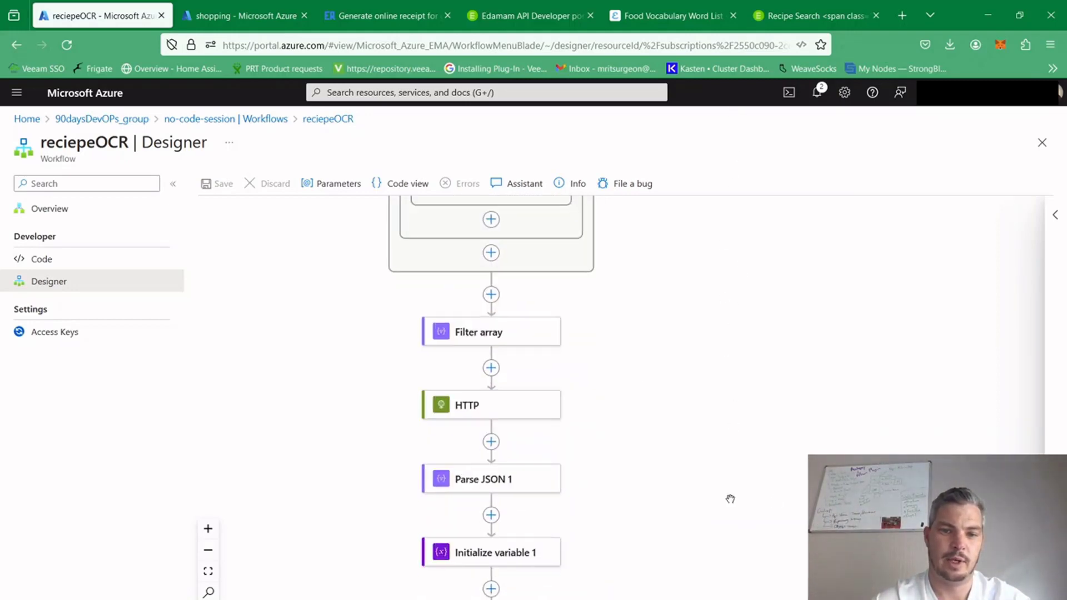
pyautogui.scroll(-5, 709, 492)
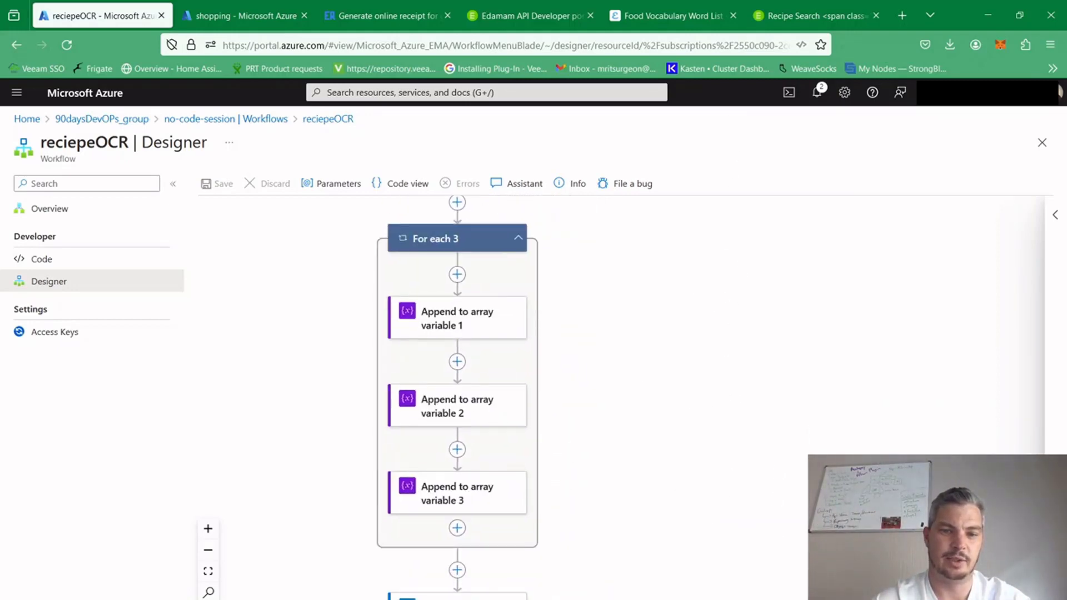
pyautogui.scroll(-3, 624, 568)
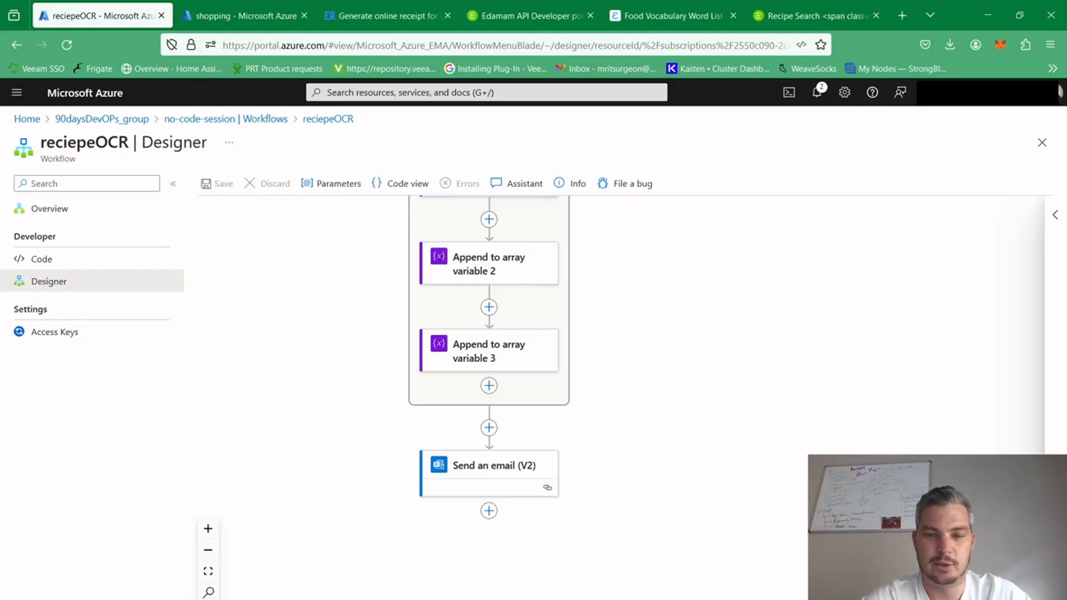
# Upload receipt-store-1707481854.png to the reciepts blob container, overwriting the existing file
pyautogui.click(244, 16)
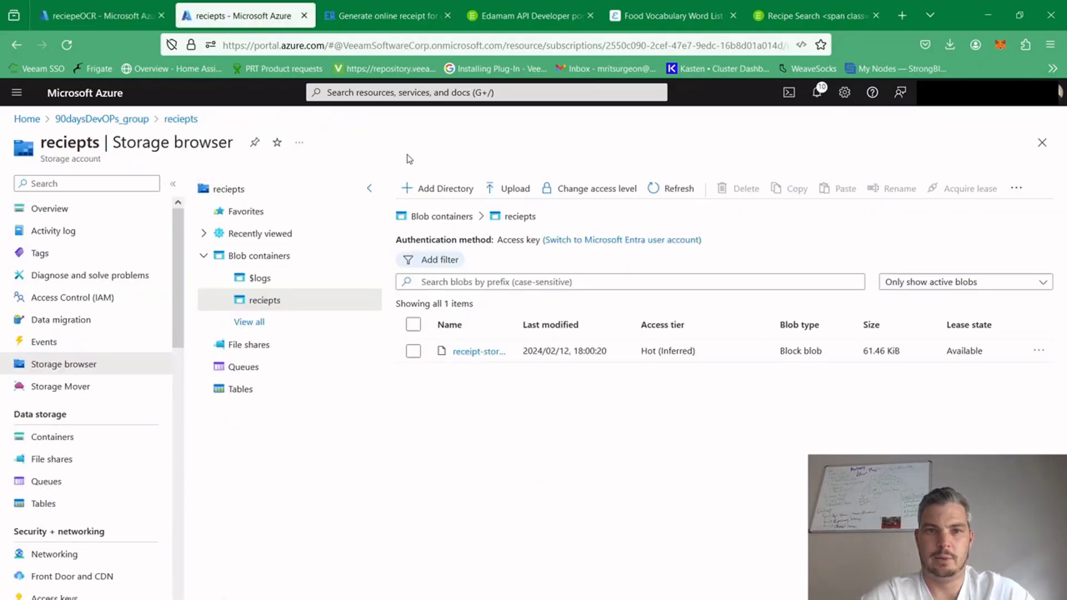
pyautogui.click(507, 189)
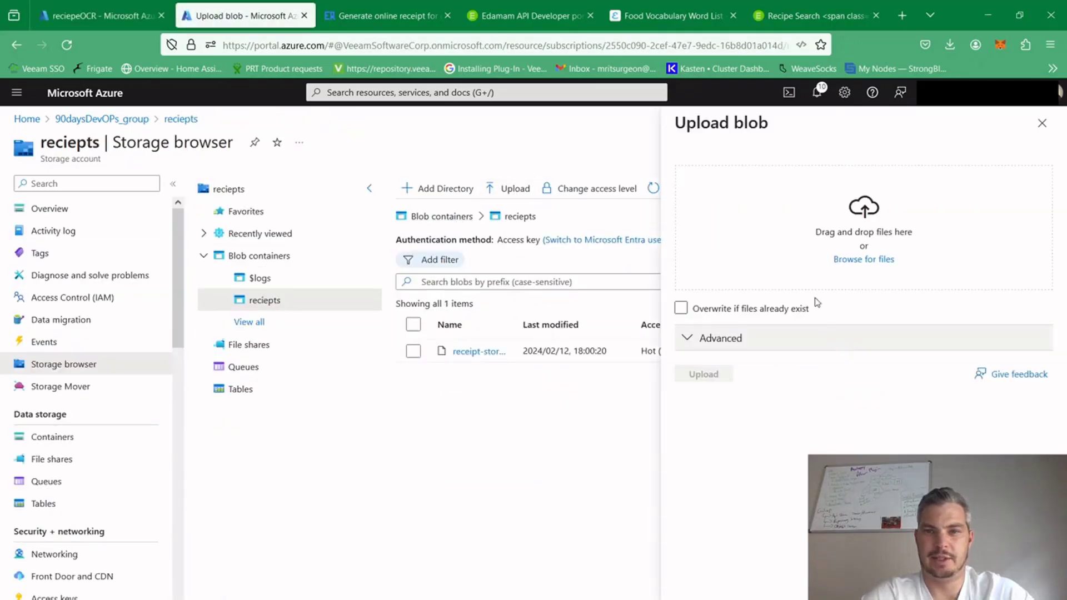
pyautogui.click(682, 309)
pyautogui.click(703, 374)
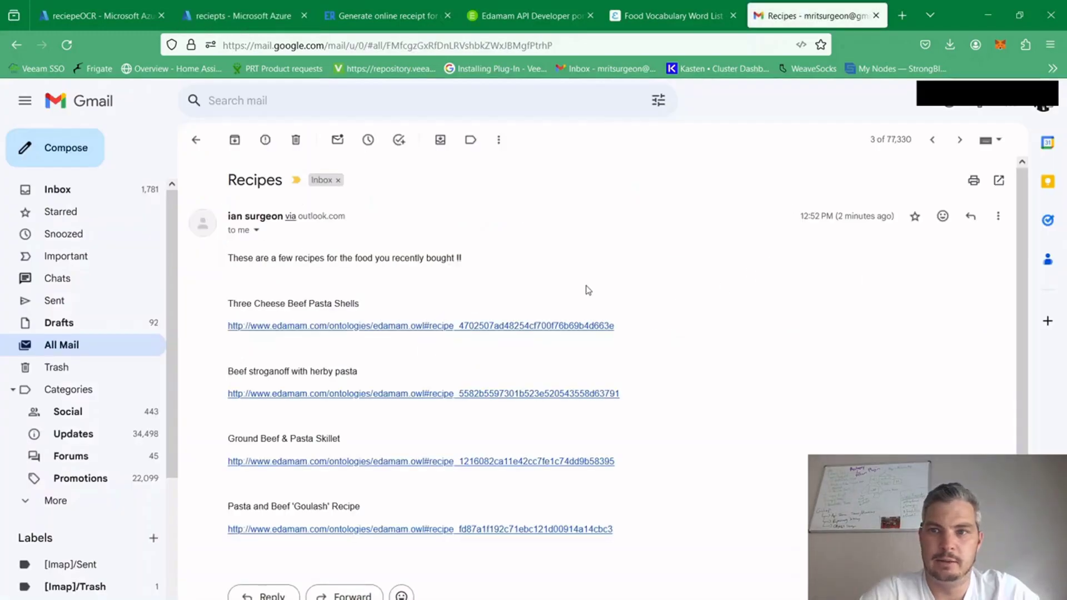
# Highlight the introductory sentence and the first recipe name in the received Recipes email in Gmail for reading
pyautogui.moveTo(233, 257); pyautogui.dragTo(474, 243)
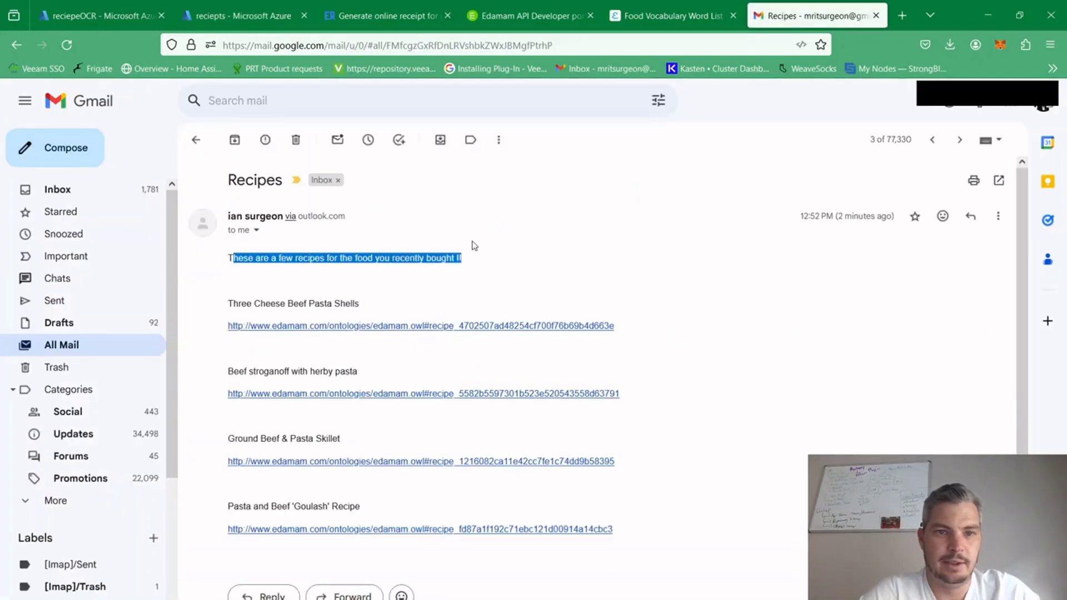
pyautogui.click(272, 281)
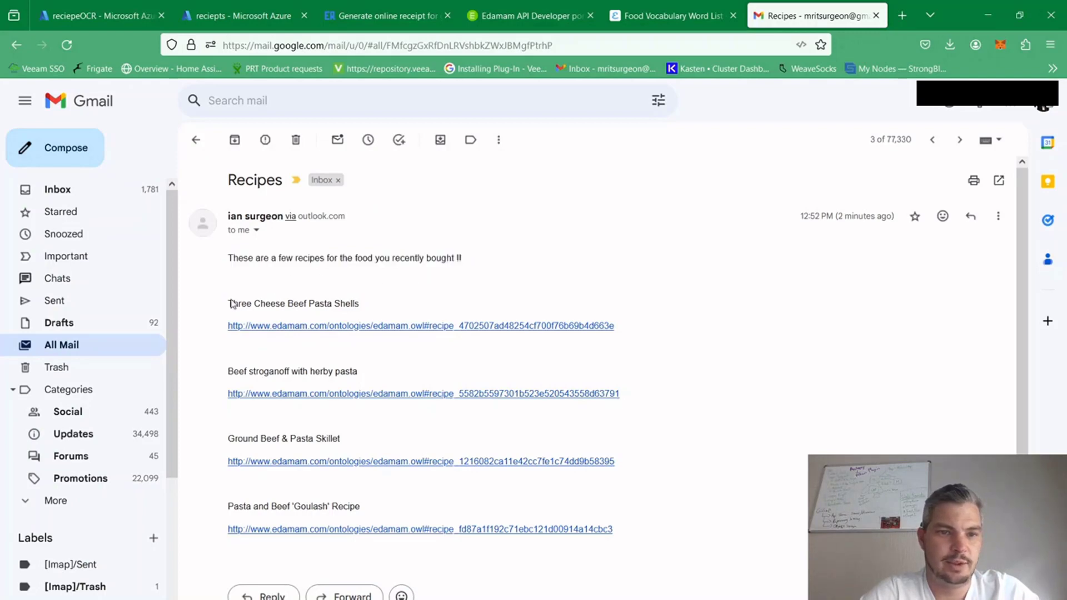
pyautogui.moveTo(225, 309); pyautogui.dragTo(381, 300)
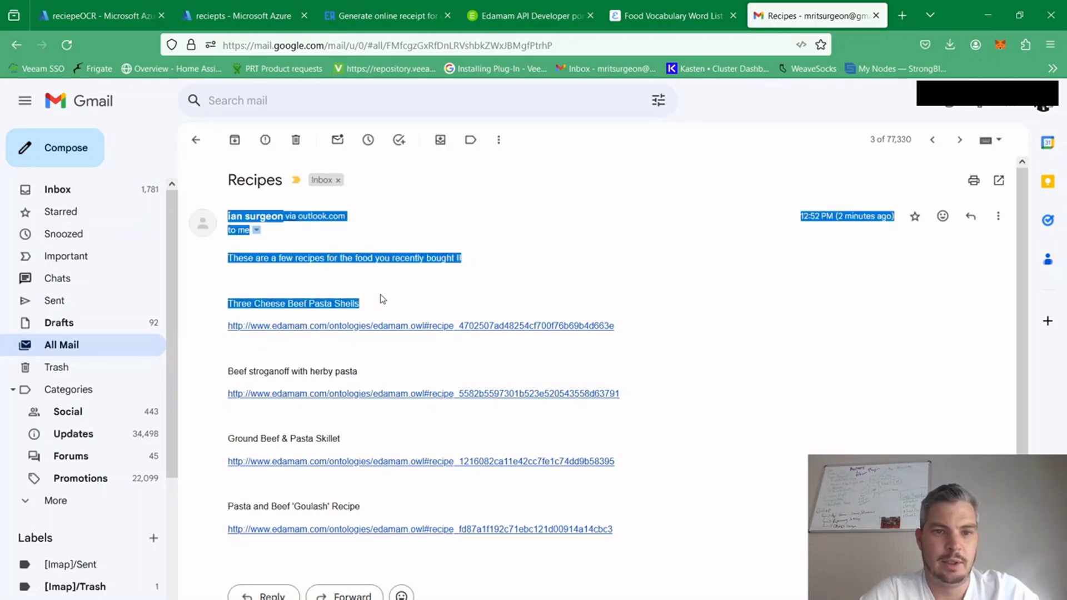
pyautogui.click(411, 299)
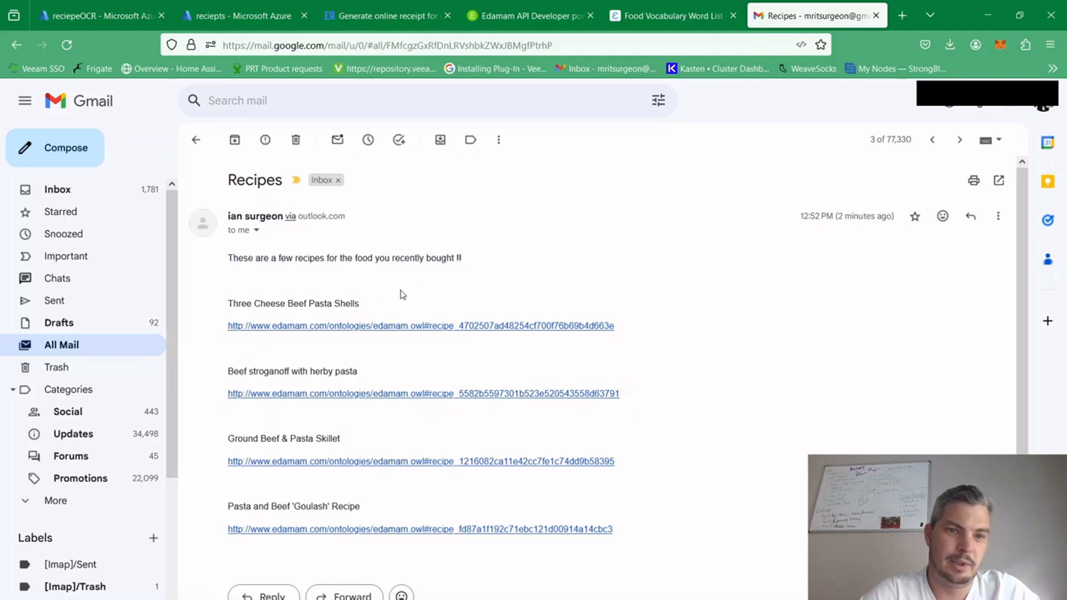